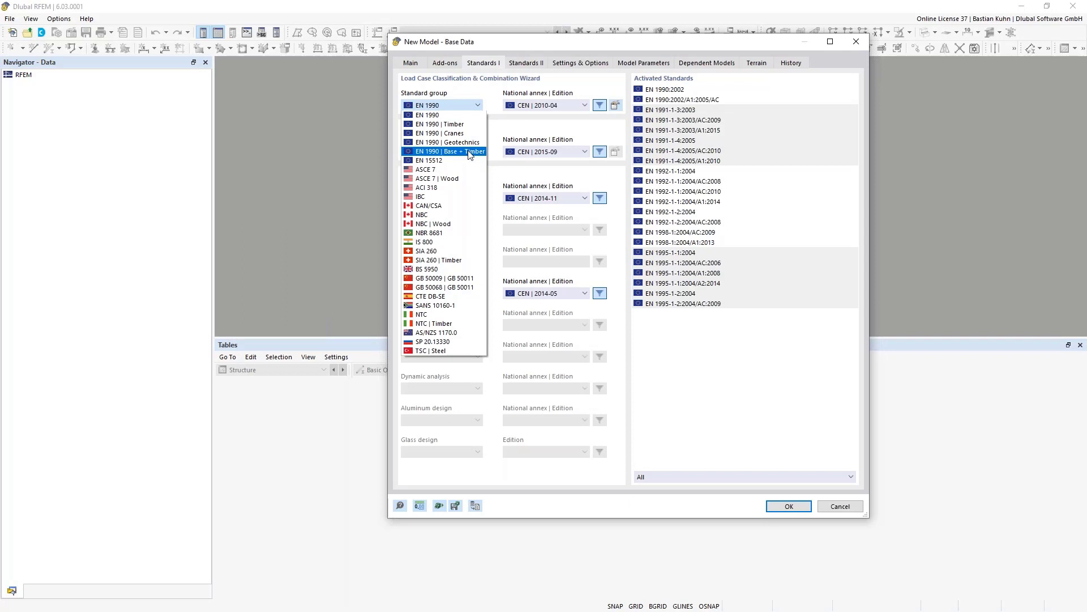
Set the combination wizard's standard to EN 1990 | Base + Timber with national annex CEN | 2010-04 and create the model
click(470, 151)
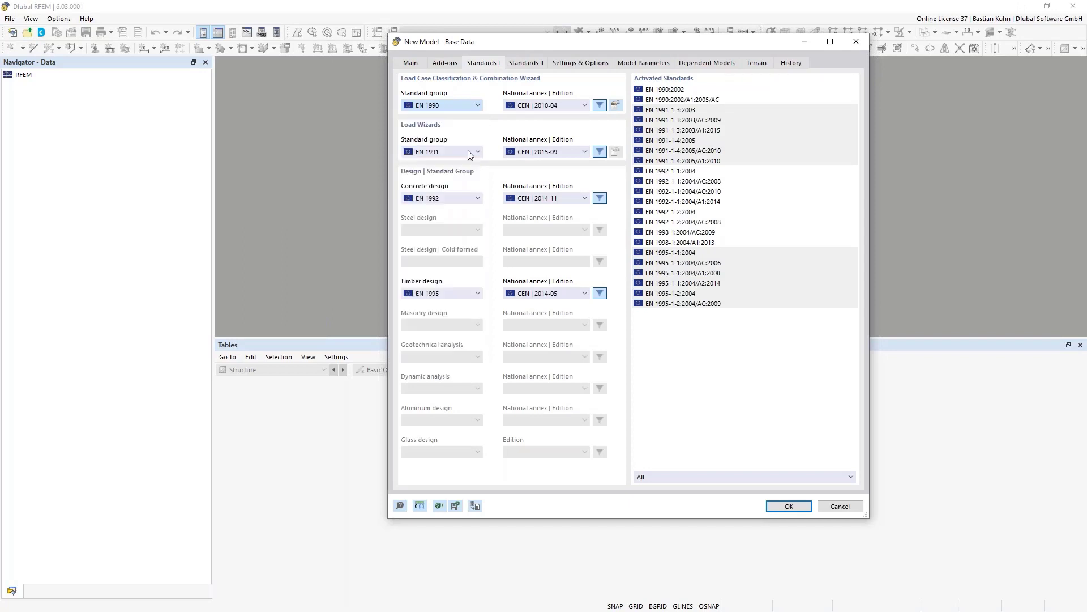
click(544, 105)
click(549, 162)
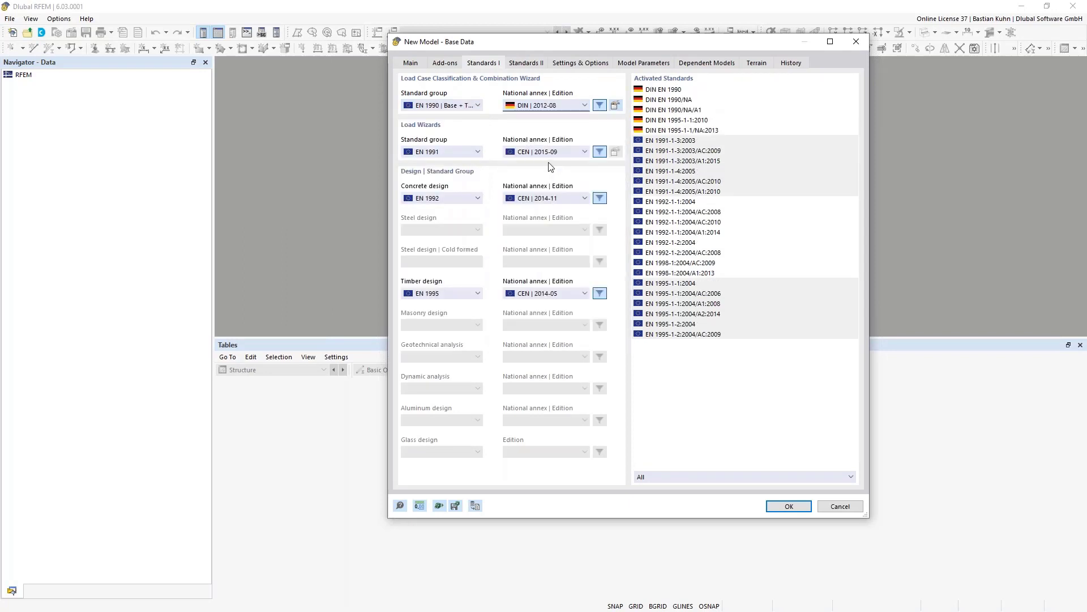
click(563, 106)
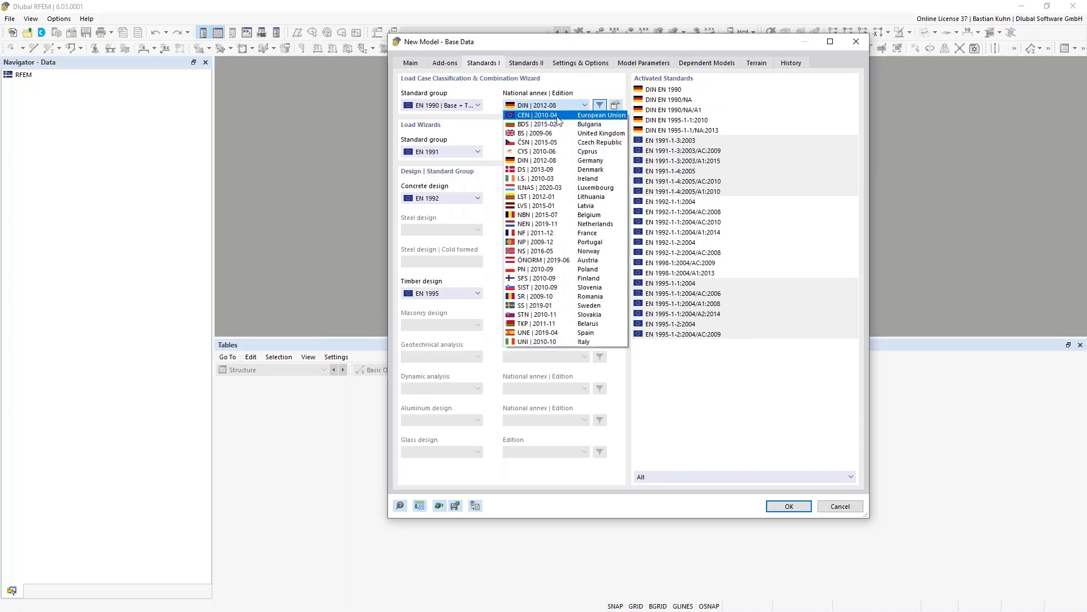
click(538, 116)
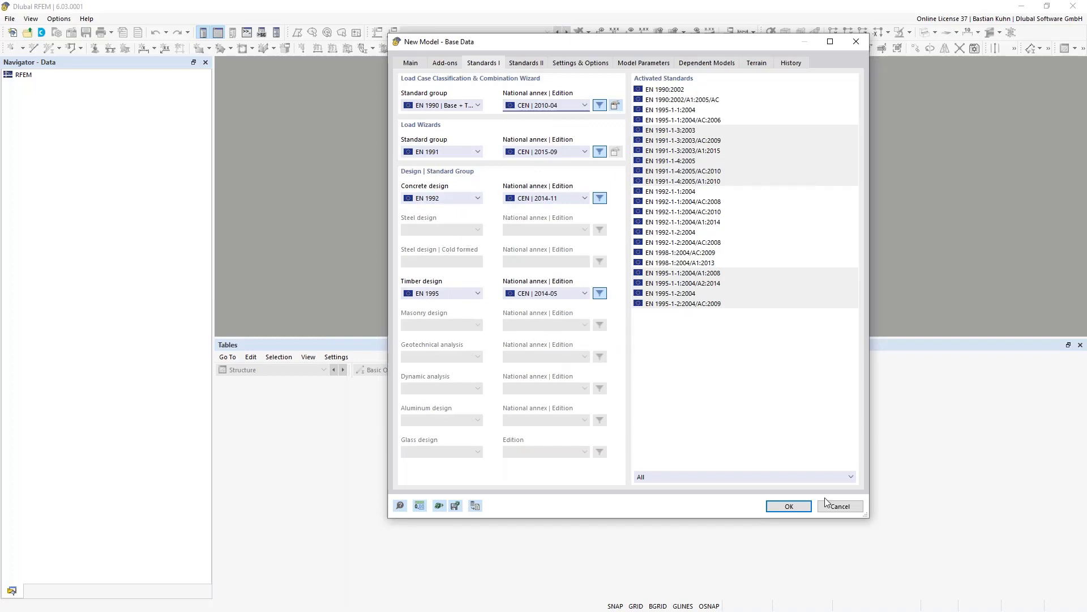
click(782, 512)
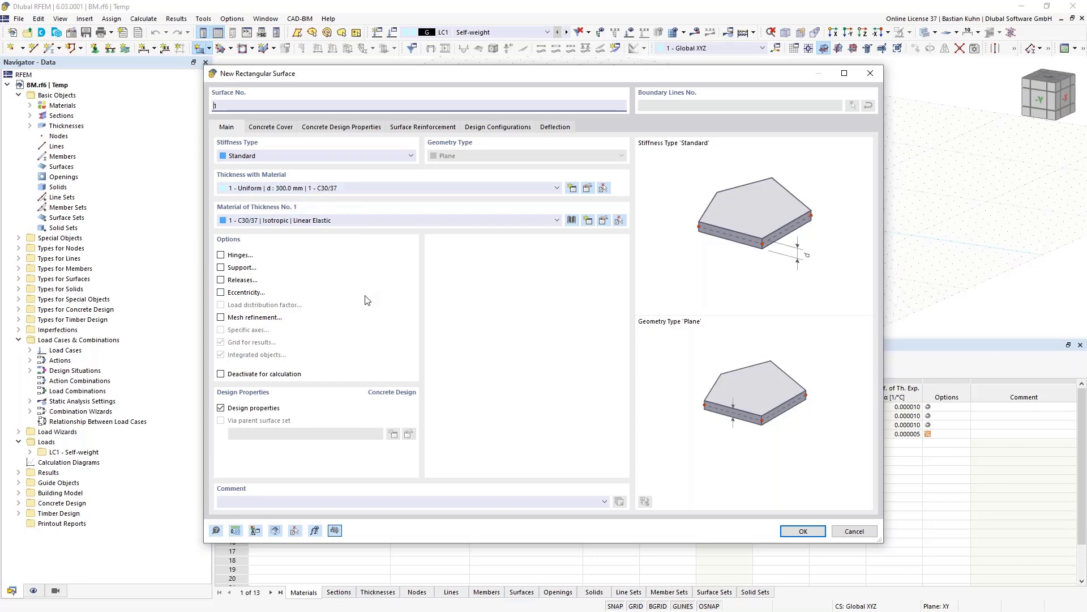
Draw a 20 by 9 m rectangular surface from the origin along positive X and Y with uniform 300 mm C30/37 thickness
click(802, 531)
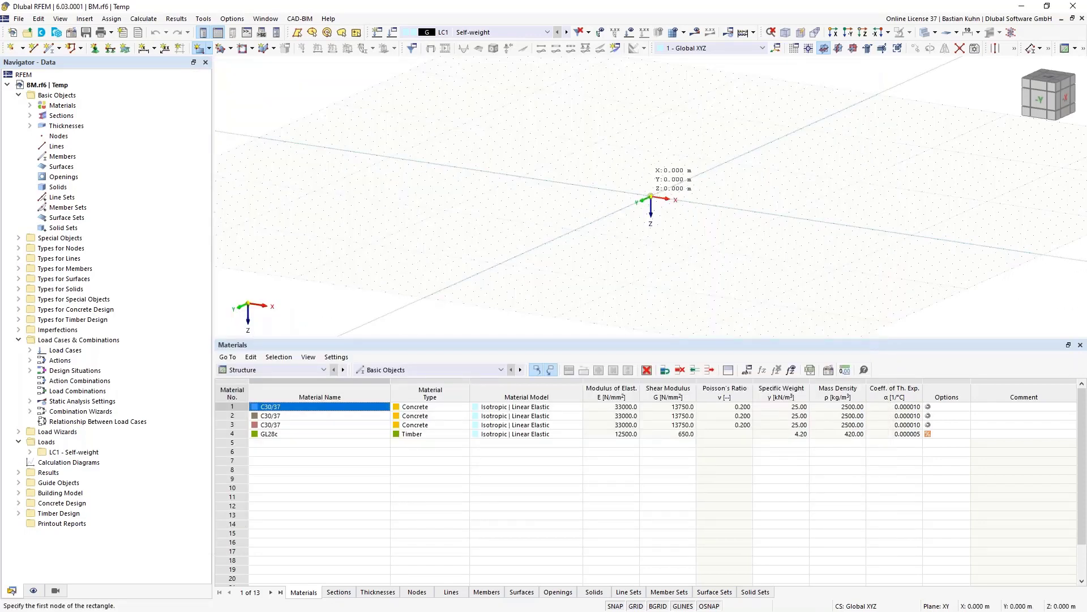
click(651, 197)
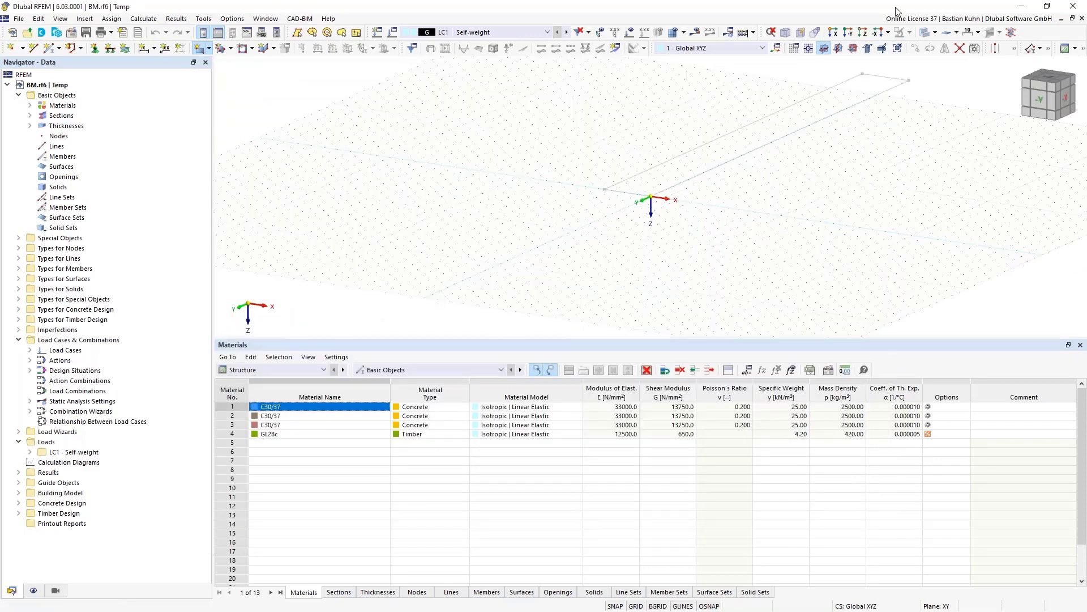
click(862, 32)
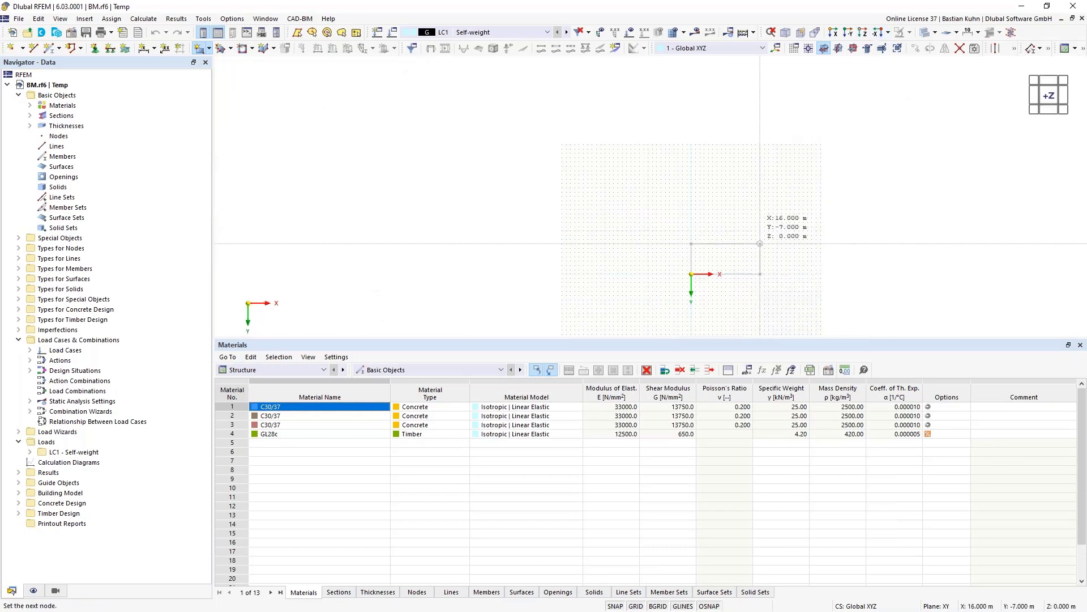
middle_drag(777, 300, 660, 217)
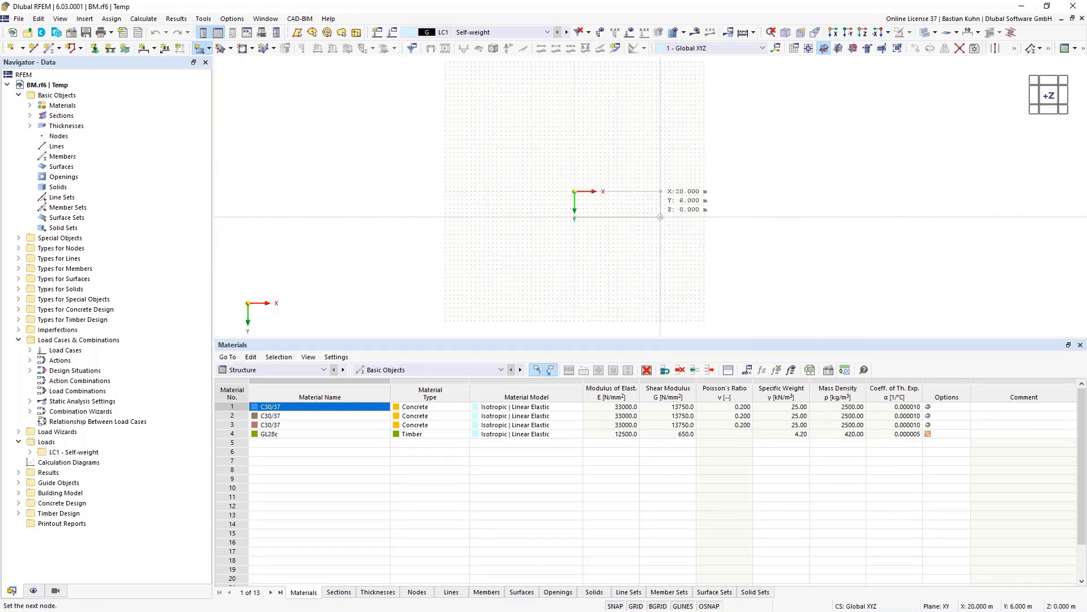
click(660, 229)
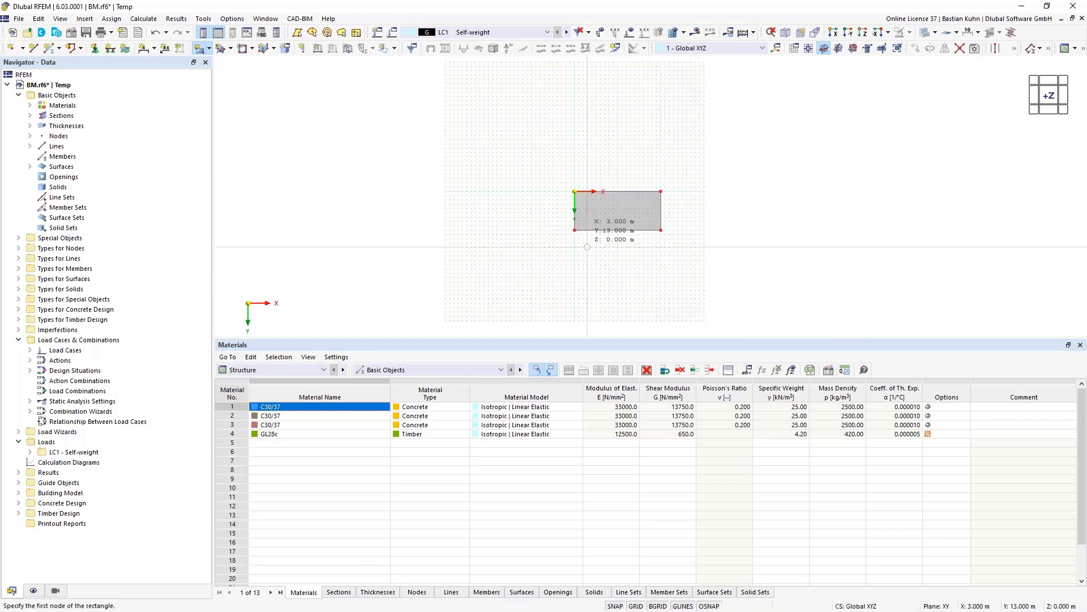
right_click(584, 247)
Divide the two short edges of the rectangular surface using 2 intermediate nodes each
scroll(570, 204, up, 3)
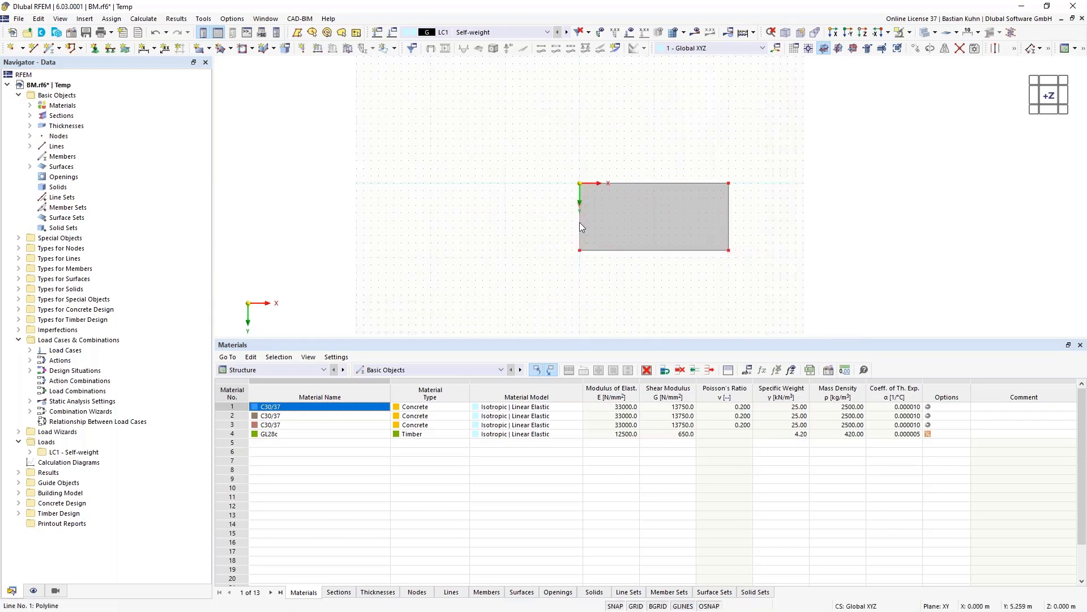
right_click(732, 223)
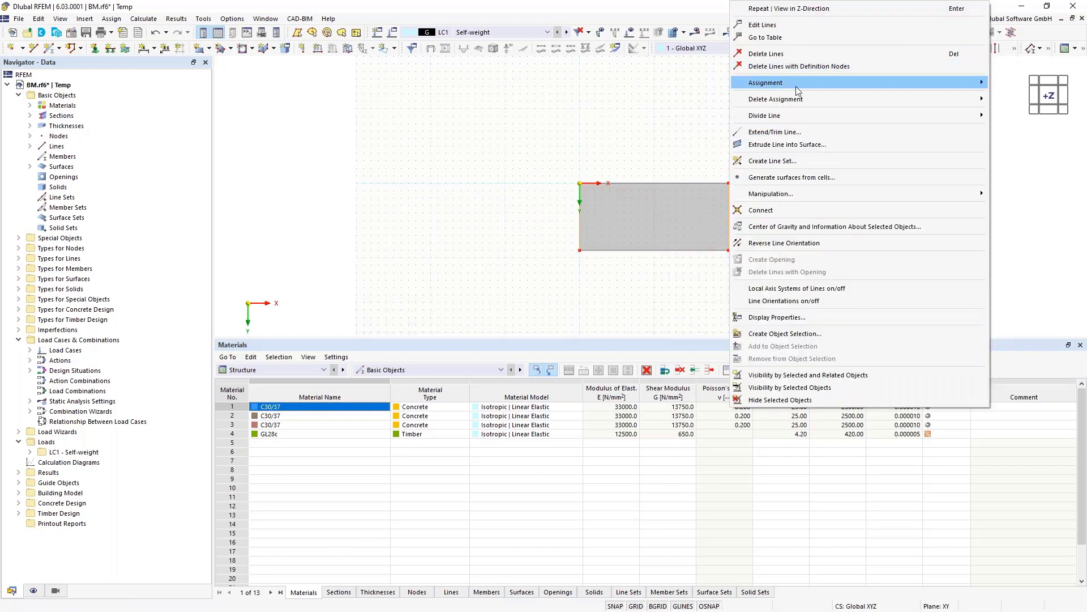
mouse_move(796, 113)
click(651, 128)
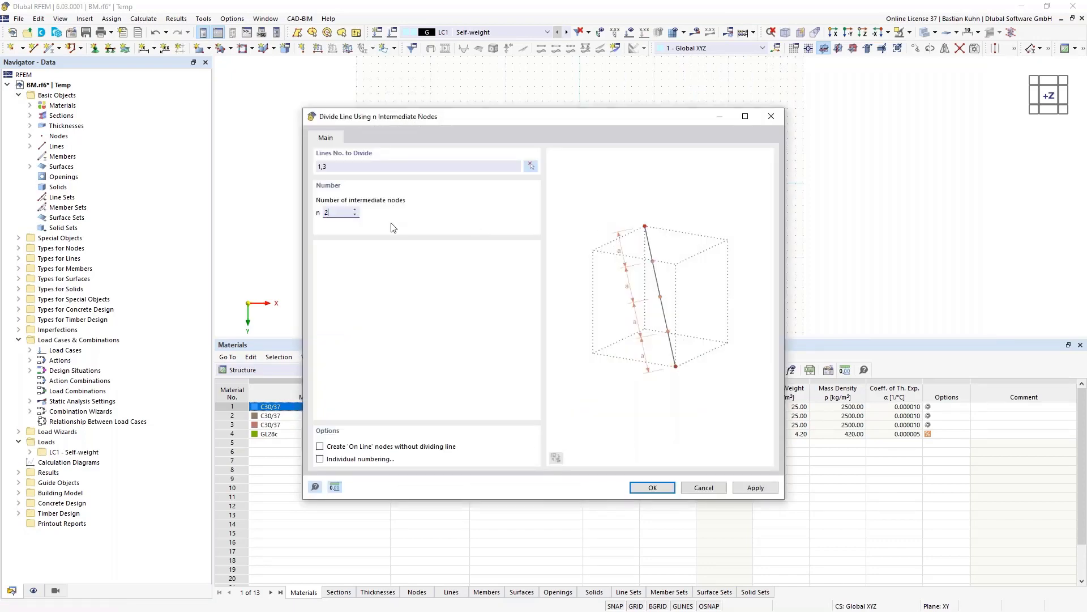
key(Return)
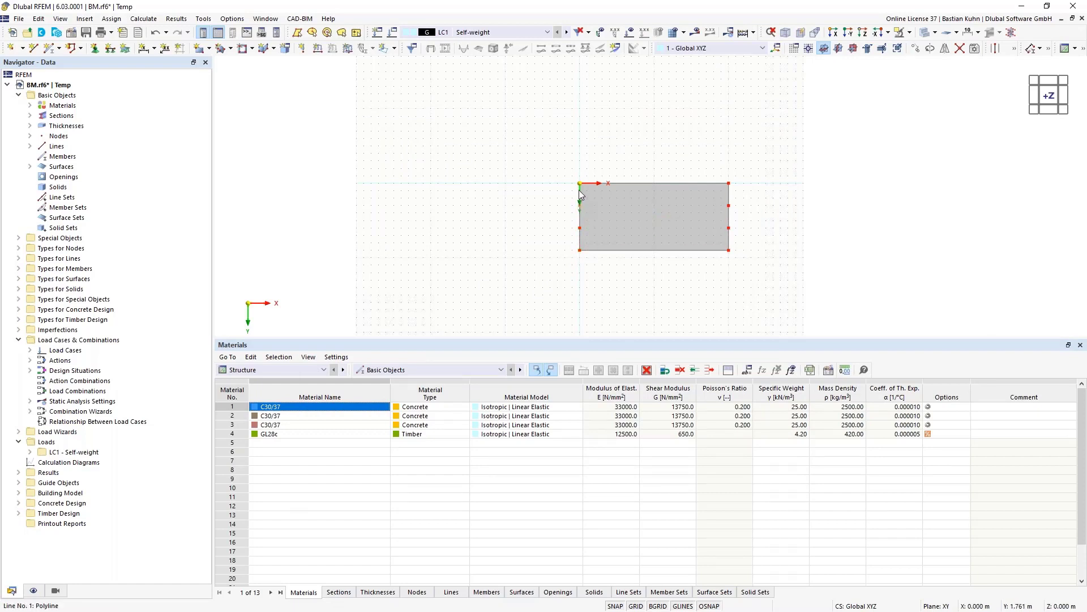
Try copying the corner node at the origin in 4 steps of 4 m along X, and undo the copy
click(914, 50)
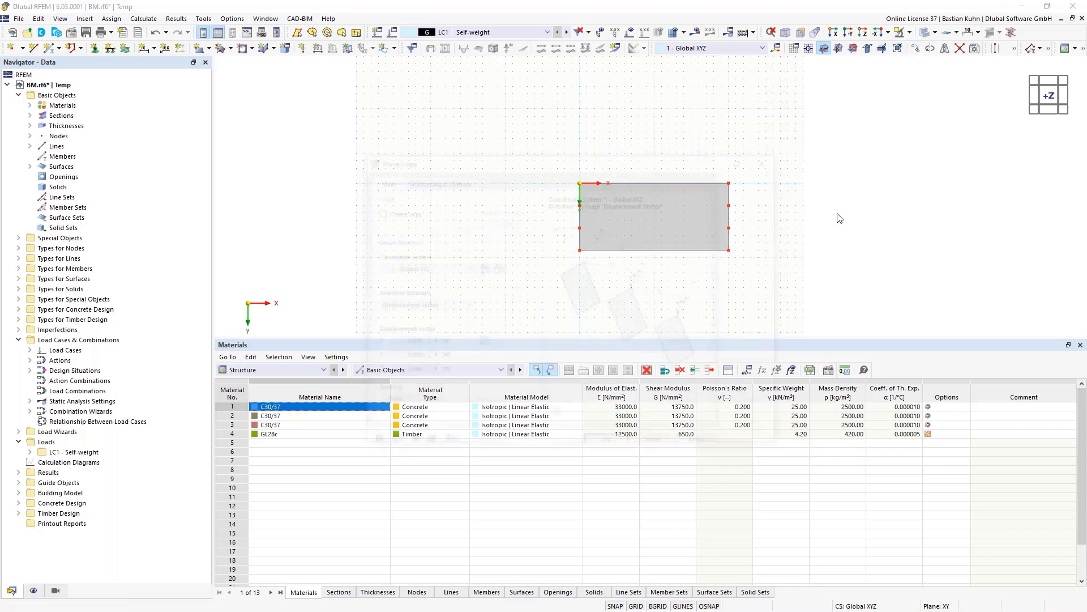
double_click(493, 221)
text(4)
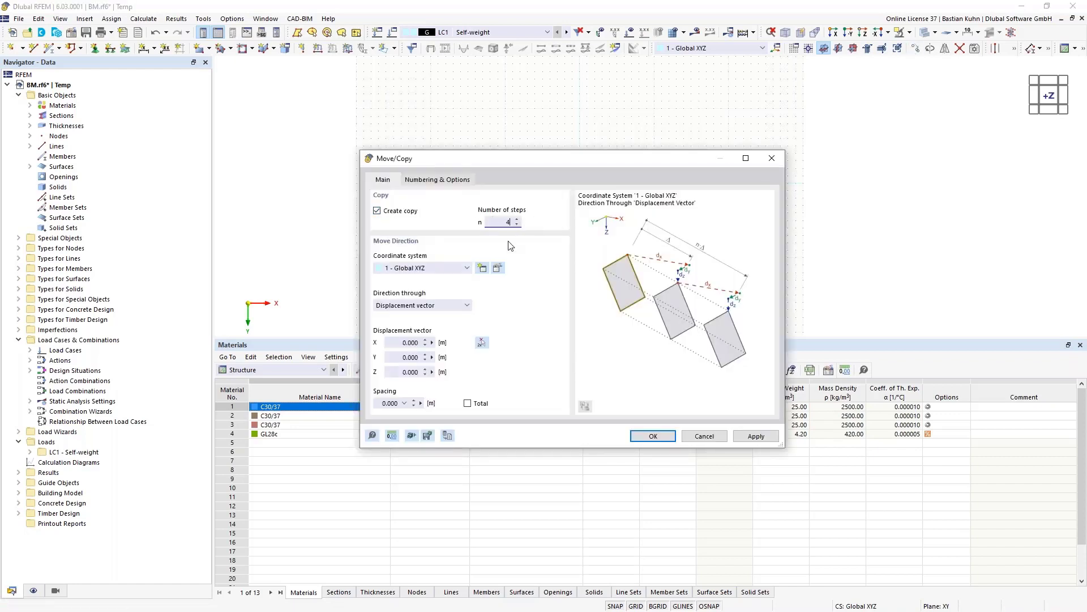
double_click(404, 342)
text(4)
click(652, 436)
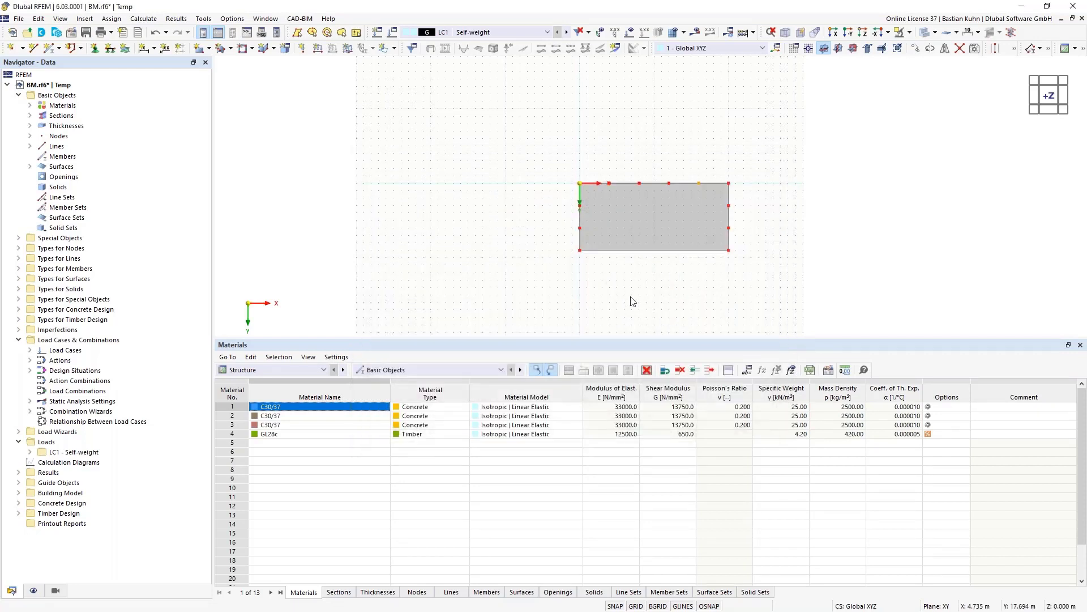
click(155, 32)
Copy the nodes of the short edge at the origin in 4 steps with a 4 m displacement in X
click(916, 48)
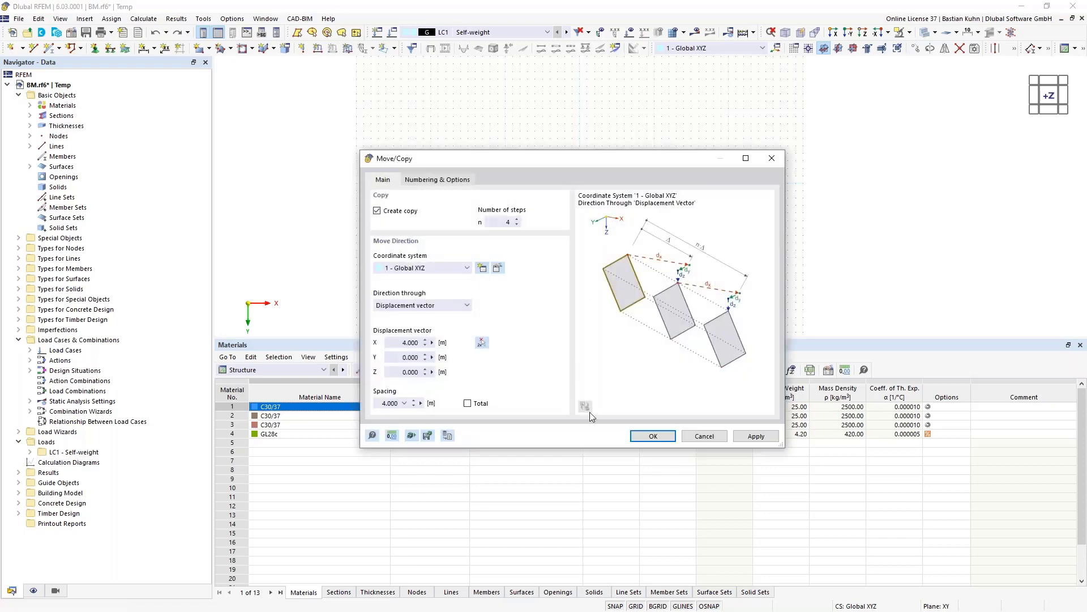
key(Return)
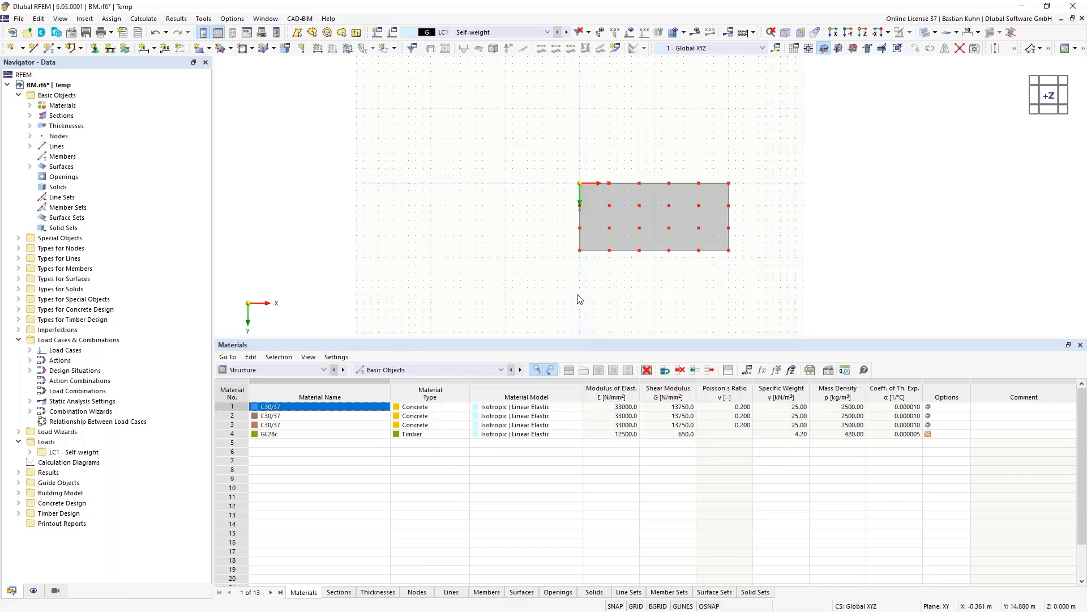
Delete the two middle nodes of the interior row at Y 6 m
click(640, 228)
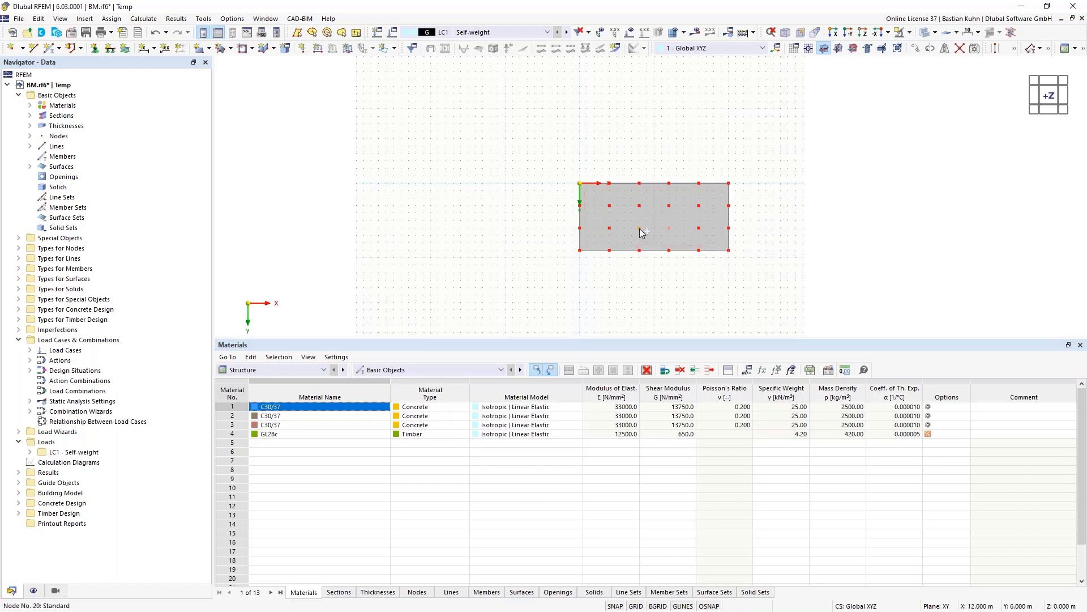
ctrl+click(669, 228)
key(Delete)
Select the whole slab and set the Z coordinate of all its nodes to -3 m
drag(556, 160, 762, 284)
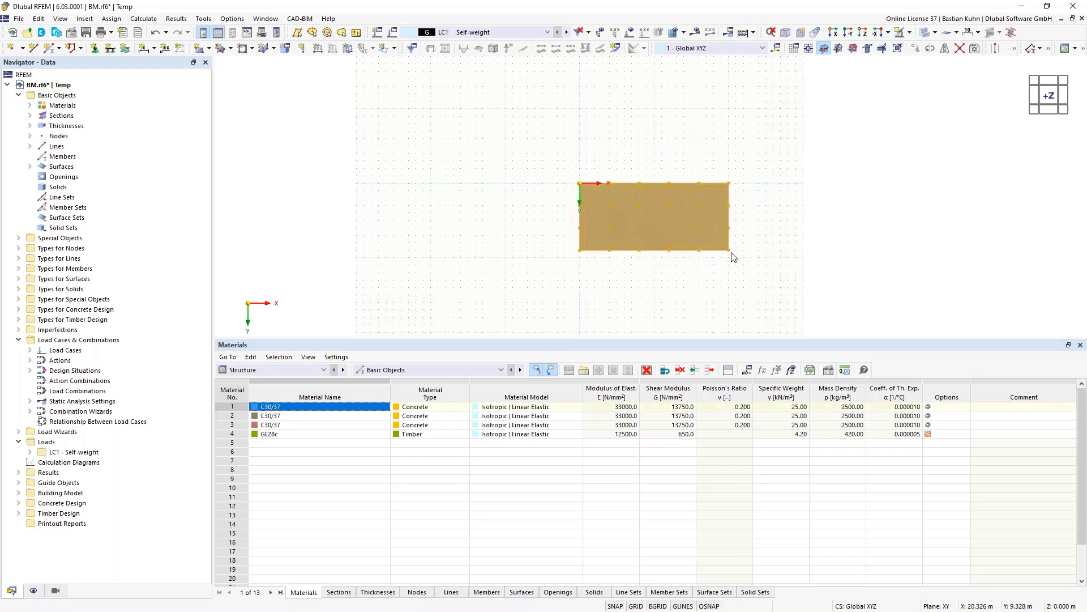
right_click(729, 251)
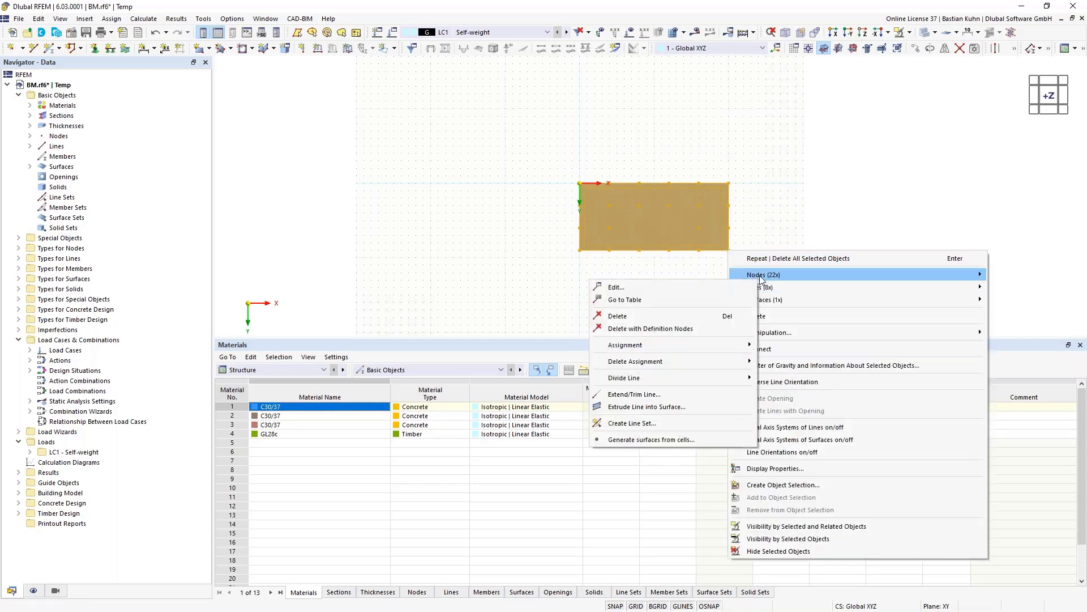
mouse_move(762, 274)
click(1012, 274)
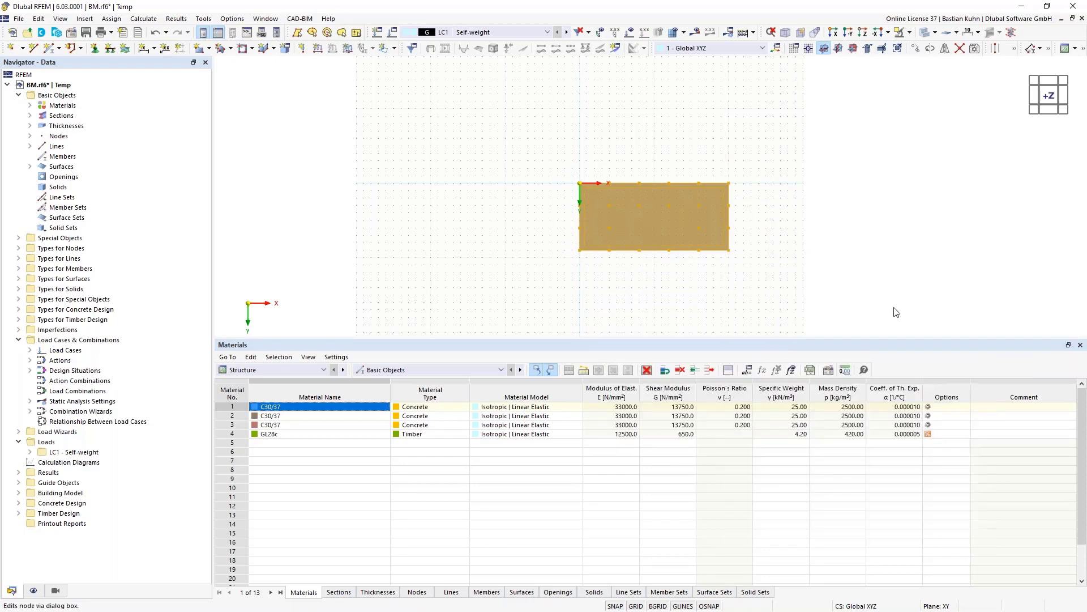
click(462, 299)
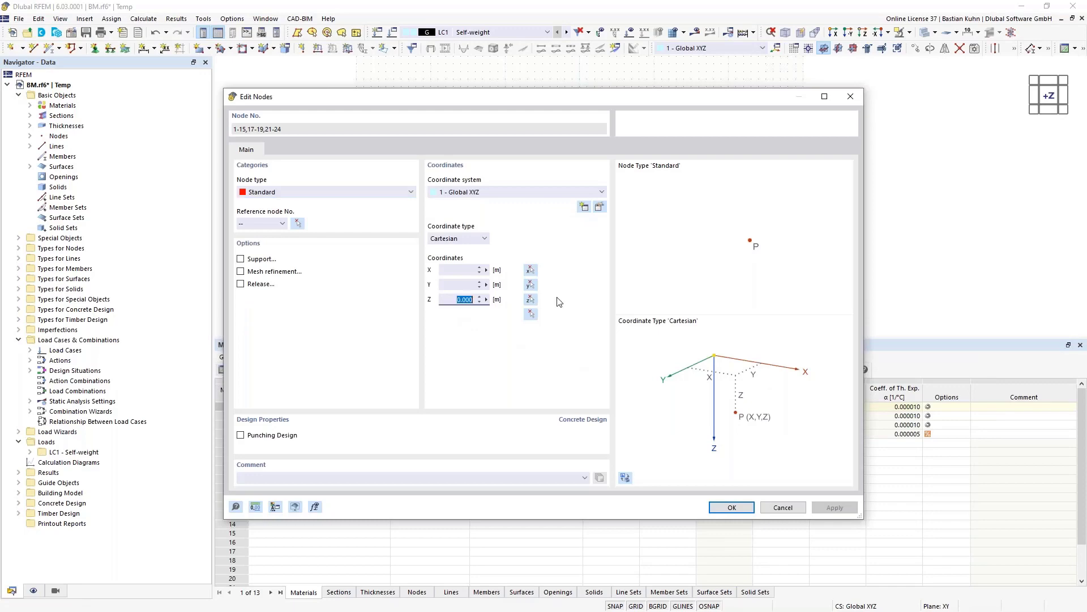
text(-3)
key(Return)
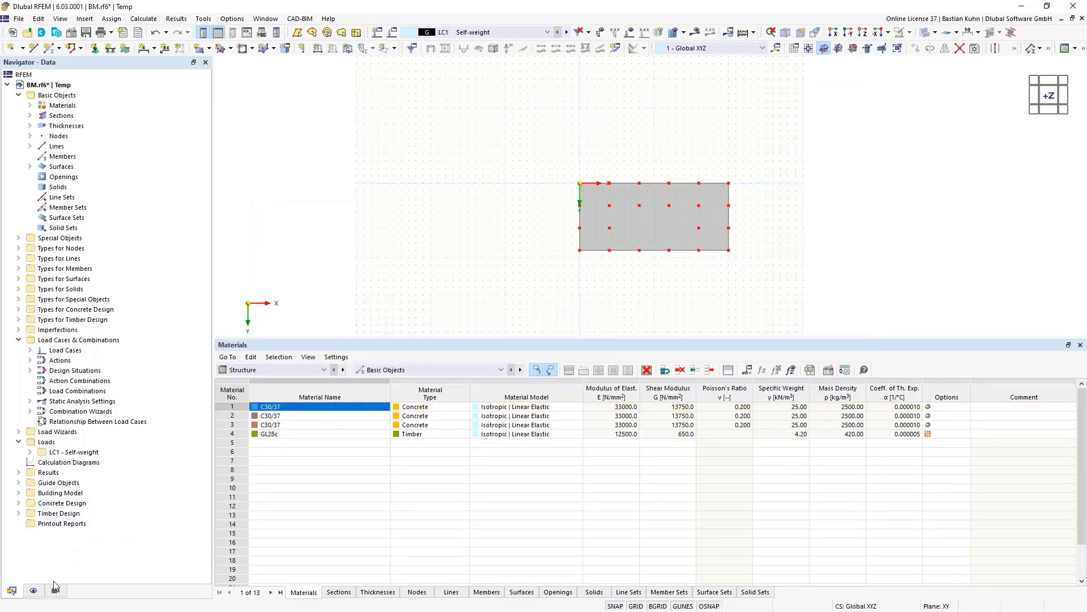
Hide the lines and surfaces in the model display so that only the nodes can be selected
click(34, 591)
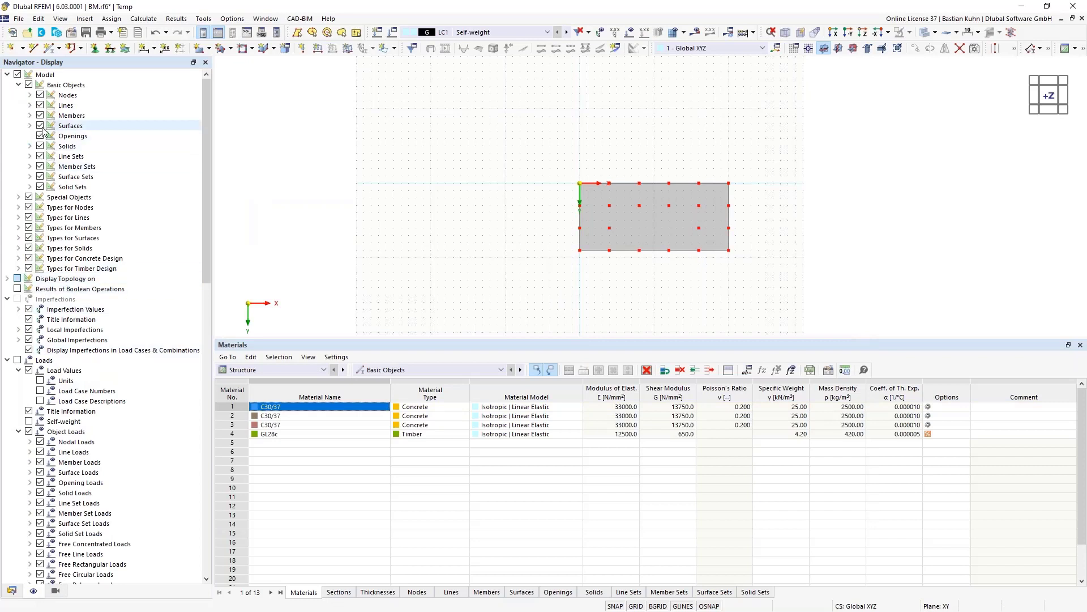
click(40, 105)
click(40, 126)
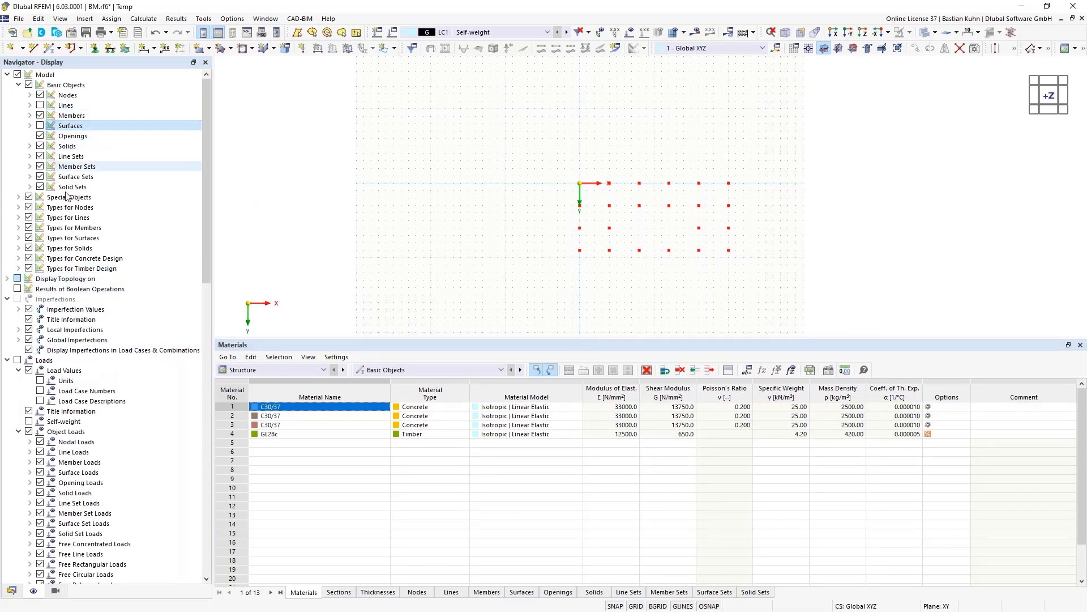
Set up a one-step copy of all nodes with a displacement of 0 m in X and 3 m in Z
drag(558, 168, 803, 279)
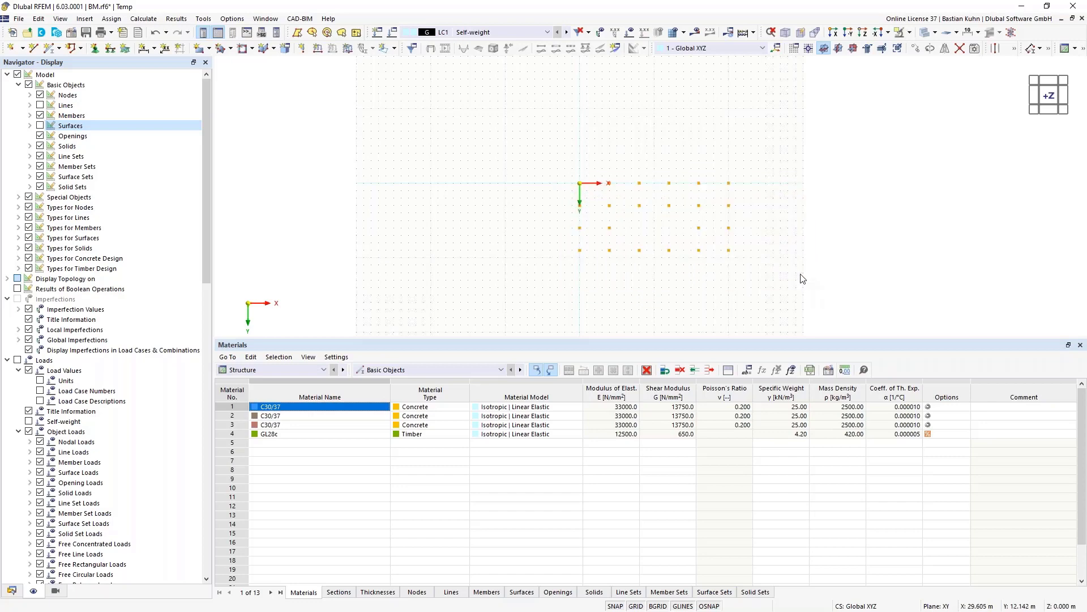
click(915, 49)
click(500, 221)
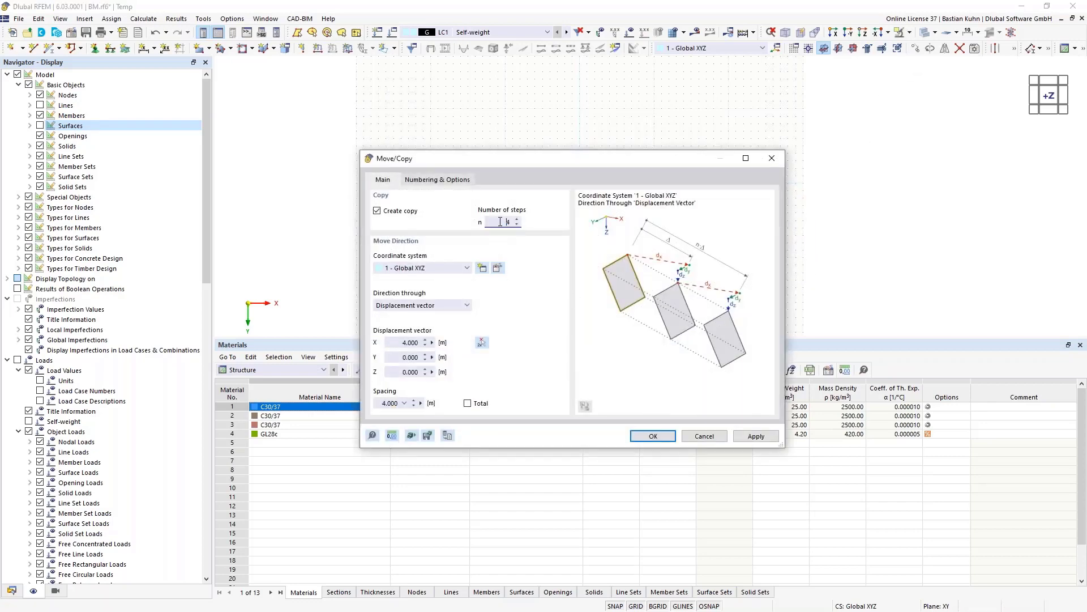
text(1)
click(389, 342)
text(0)
click(398, 372)
text(3)
Activate step links for the copy and link the nodes with members
click(435, 180)
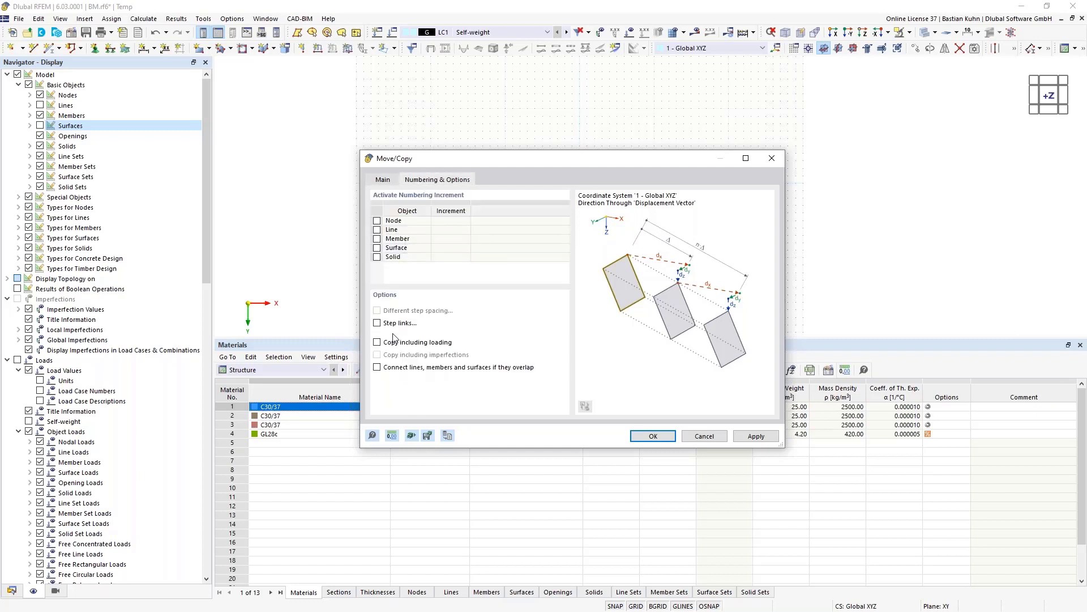
click(378, 323)
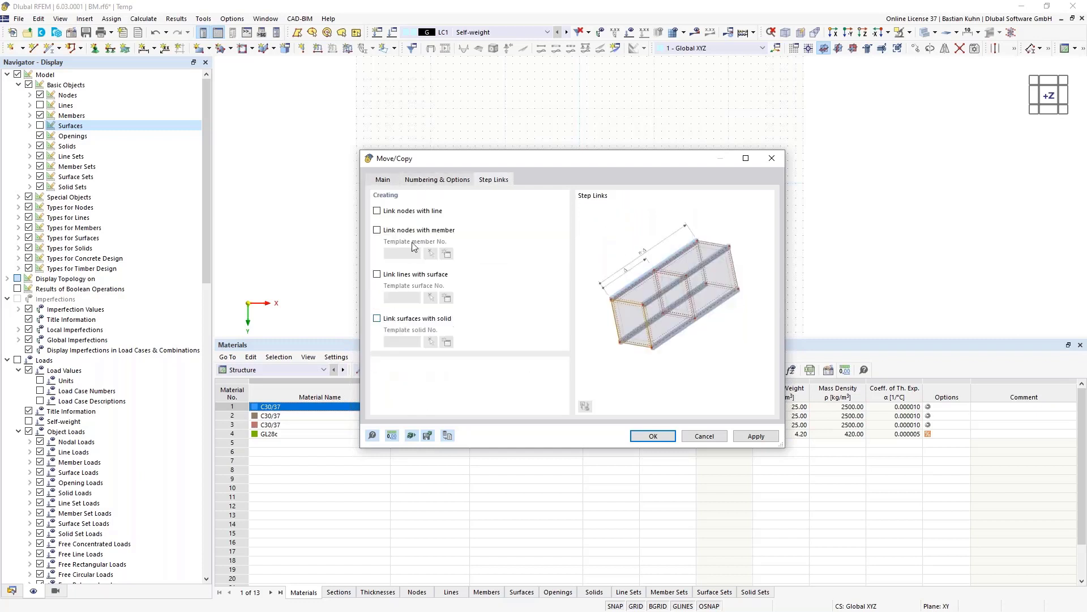
click(377, 232)
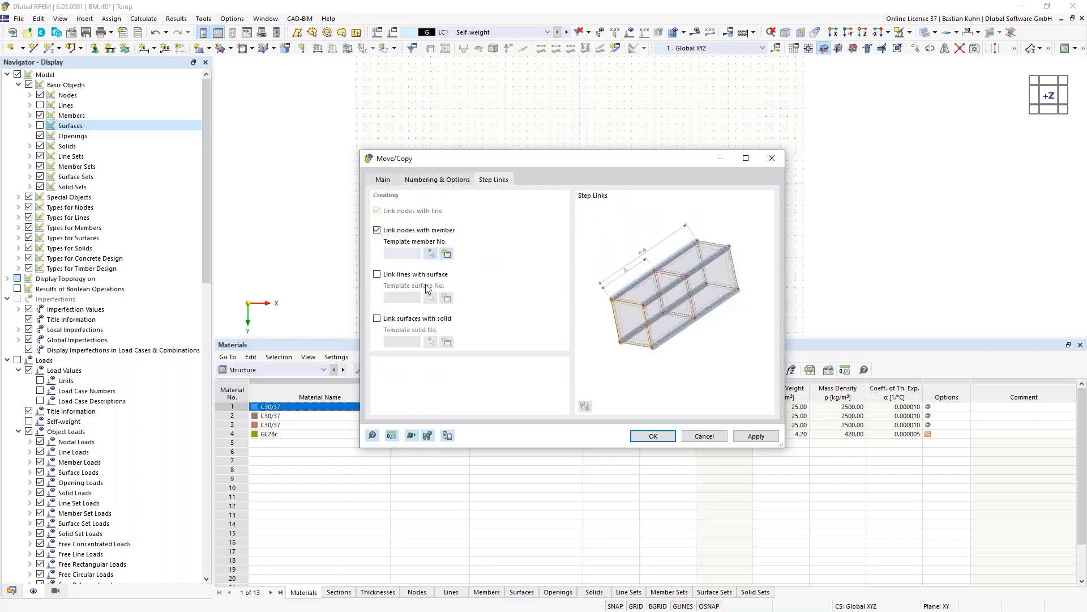
Define a template member for the step links as a beam with the R_M1 400/400 C30/37 section
click(447, 254)
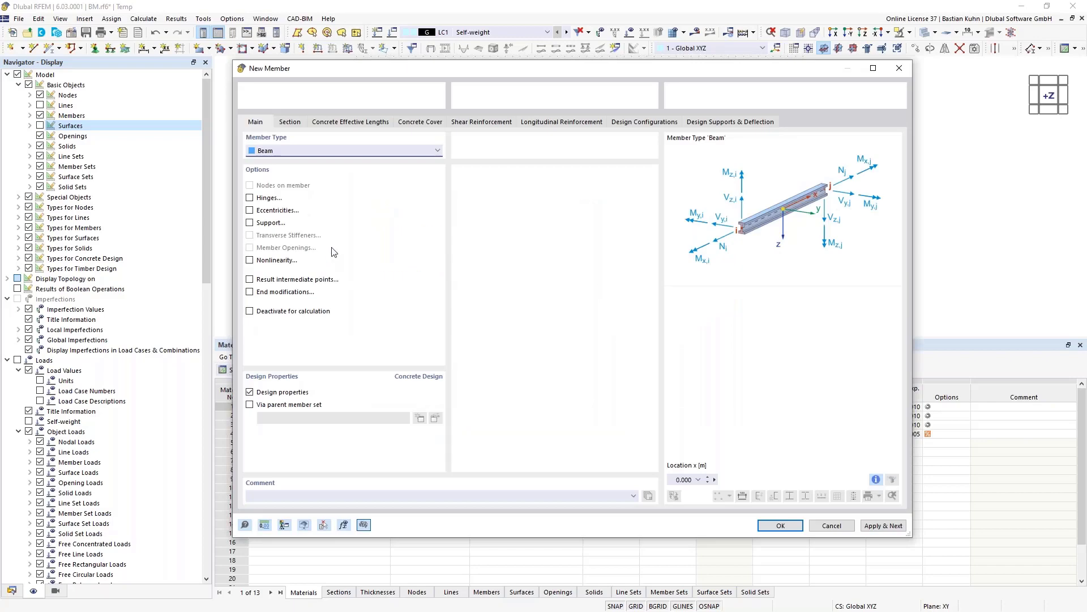
click(293, 126)
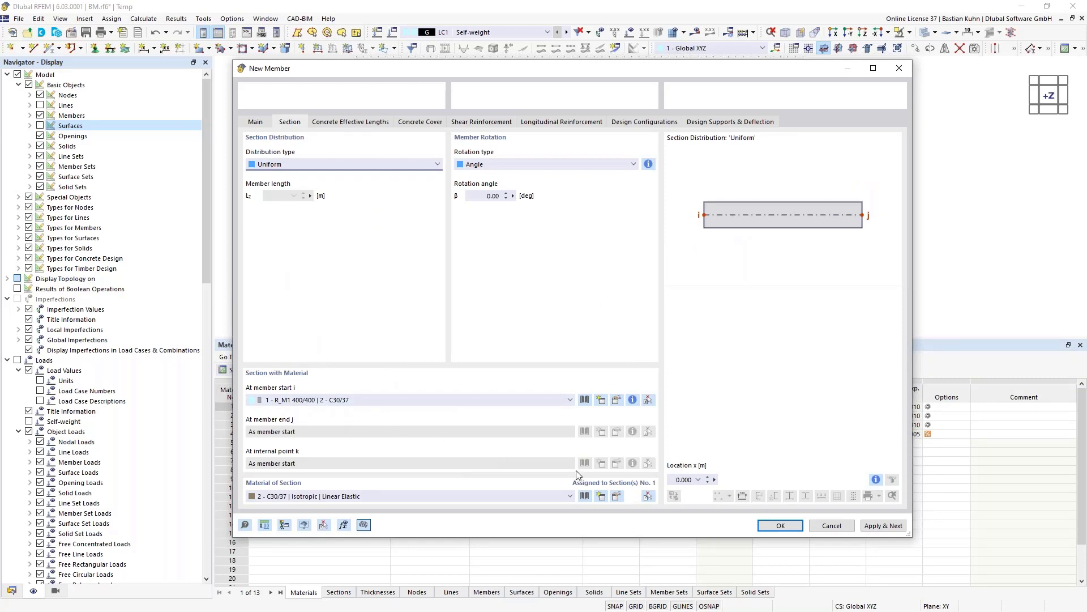
click(784, 529)
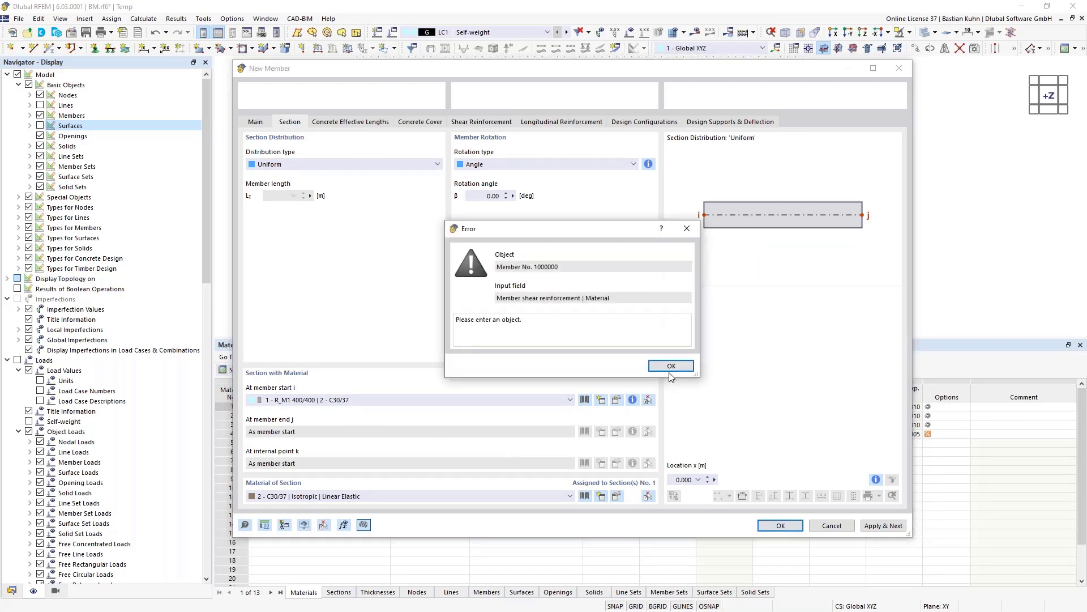
click(671, 367)
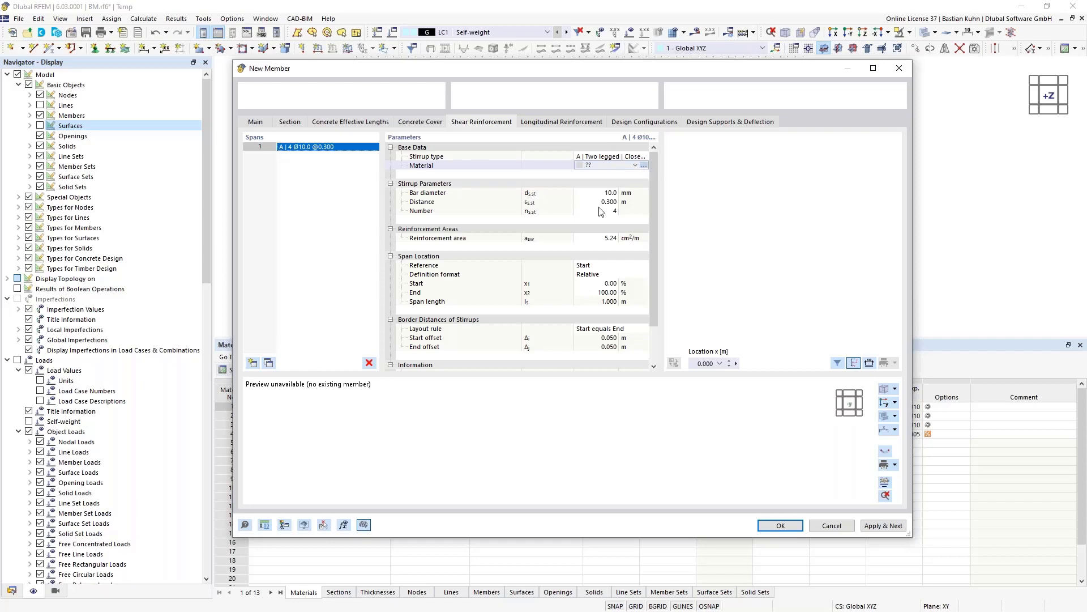
Create a B500S(A) reinforcing steel material from the EN 1992-1-1 European Union series for the template member's shear reinforcement
click(643, 165)
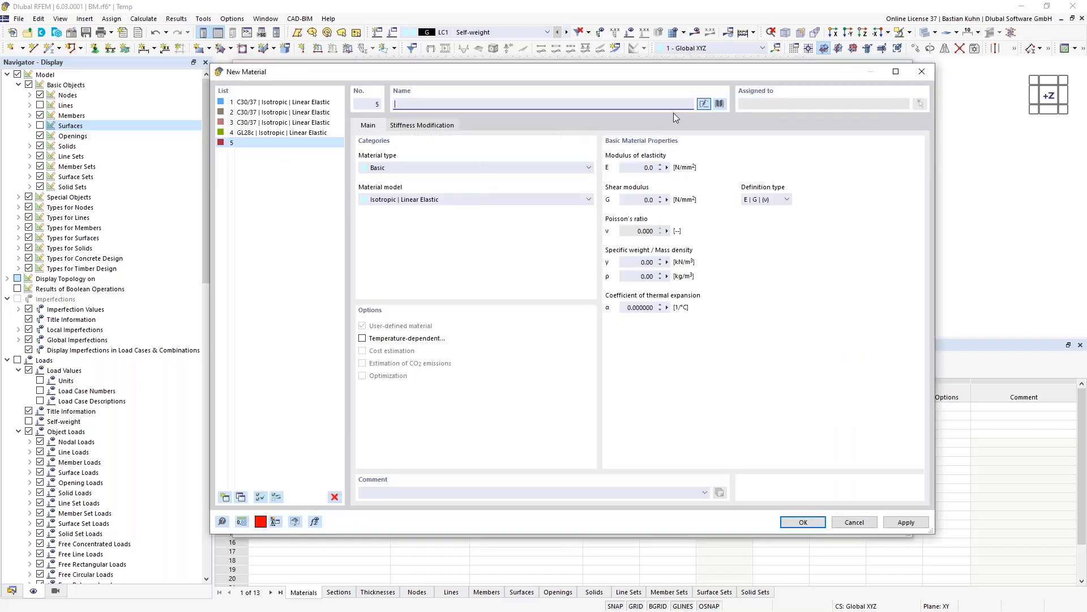
click(720, 105)
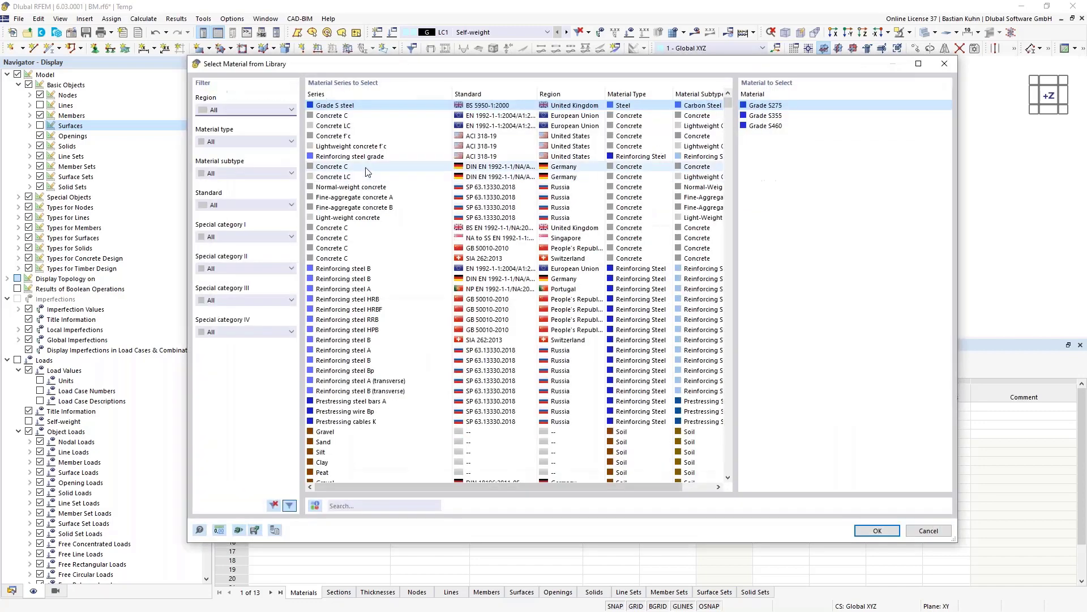
click(240, 141)
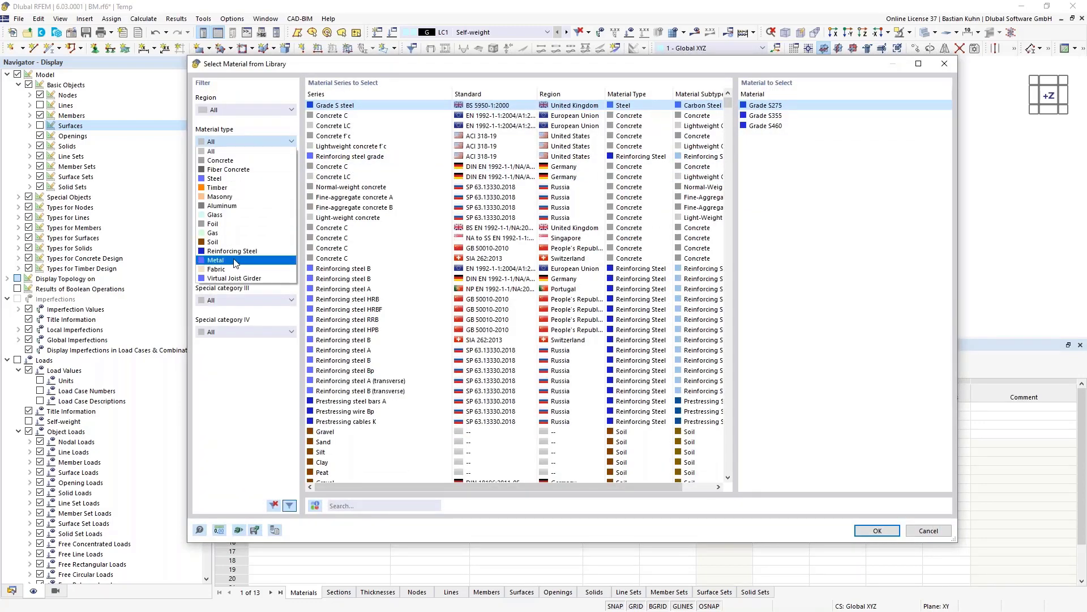
click(233, 251)
click(470, 116)
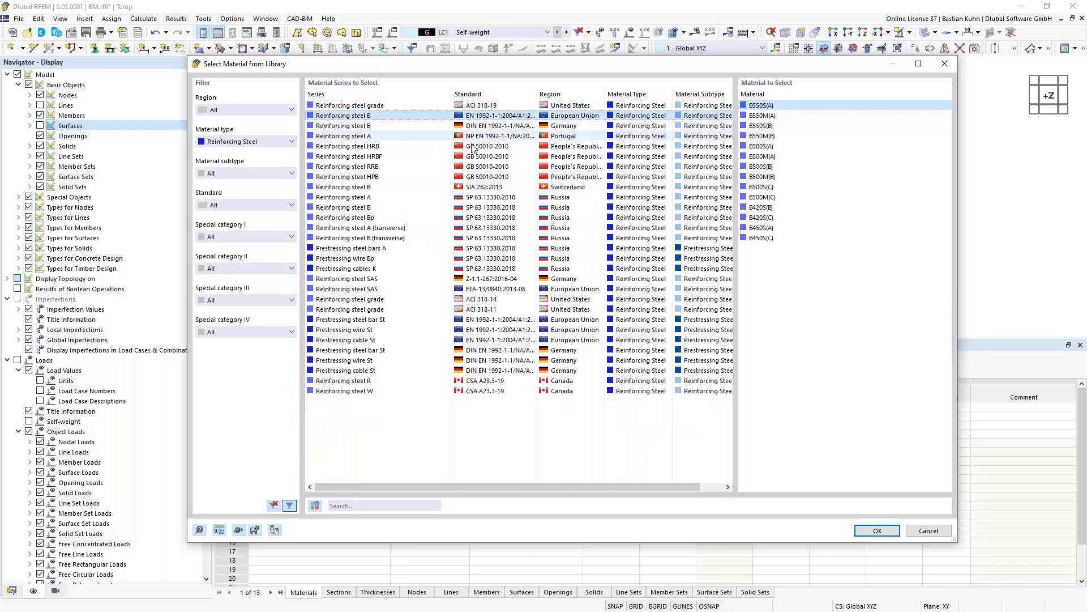
click(762, 146)
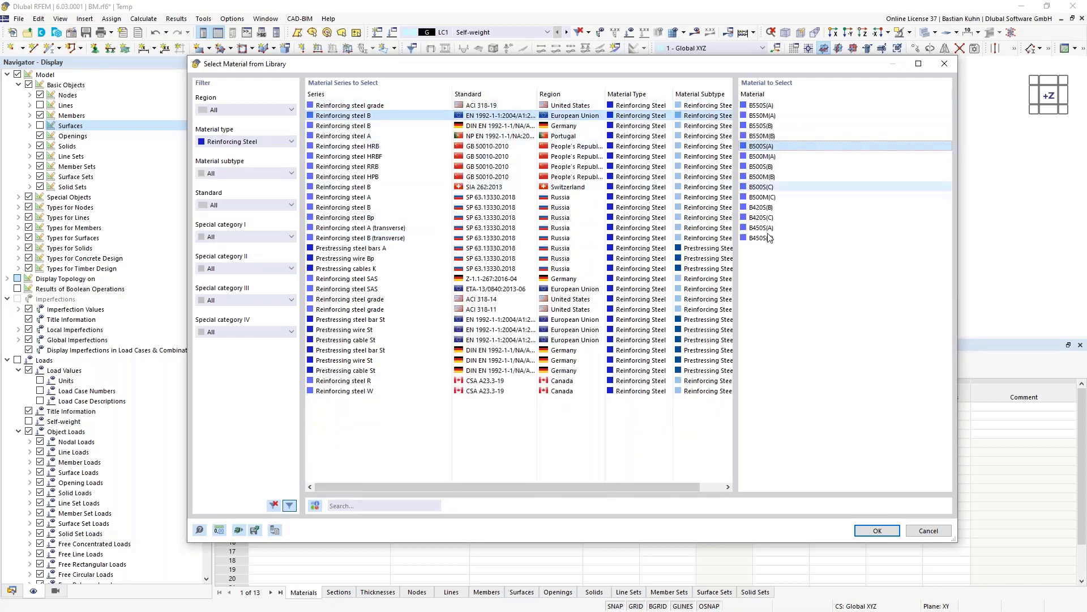
click(875, 529)
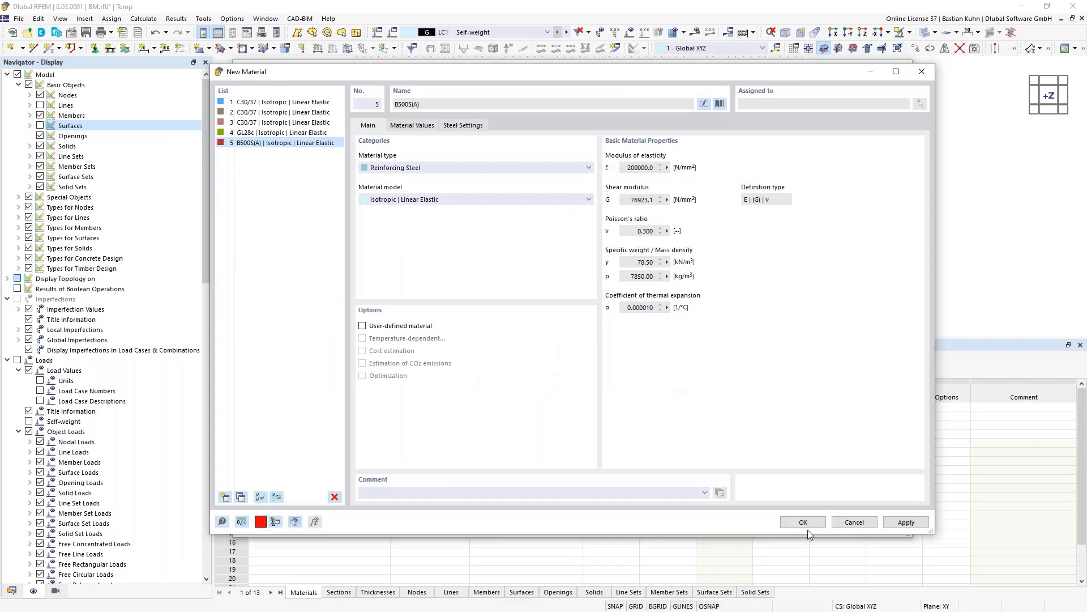
click(803, 521)
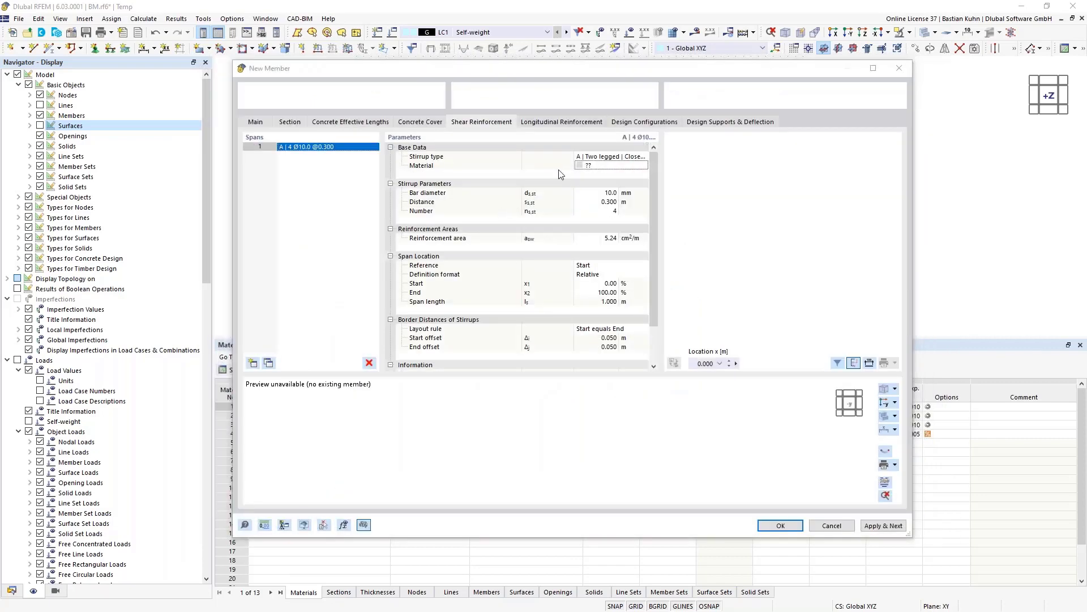
Assign the B500S(A) steel to the template member's longitudinal reinforcement and run the copy to generate the columns
click(558, 121)
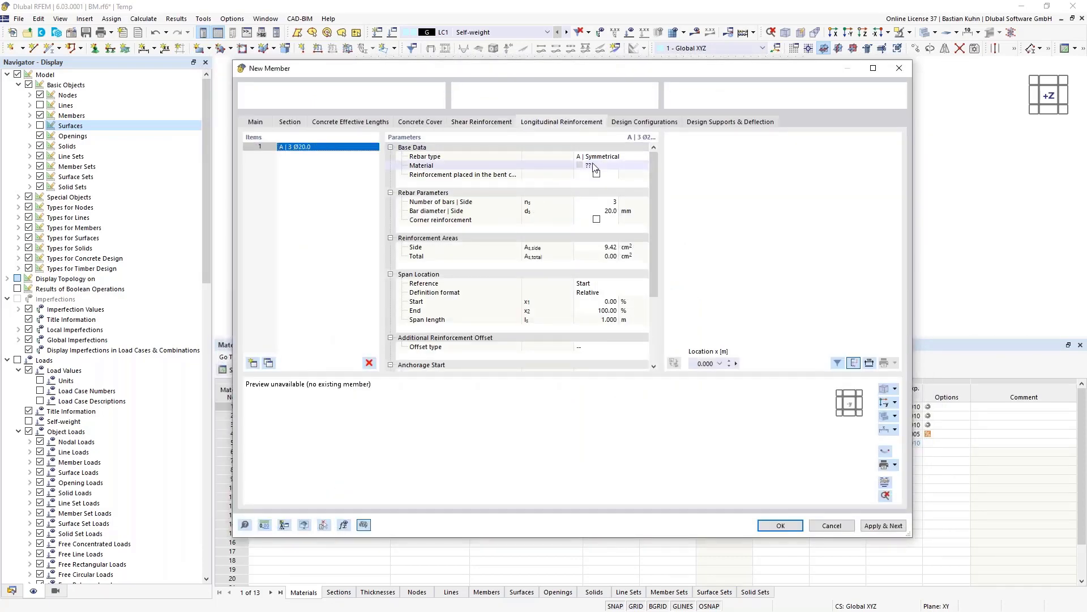
click(629, 166)
click(630, 169)
click(633, 179)
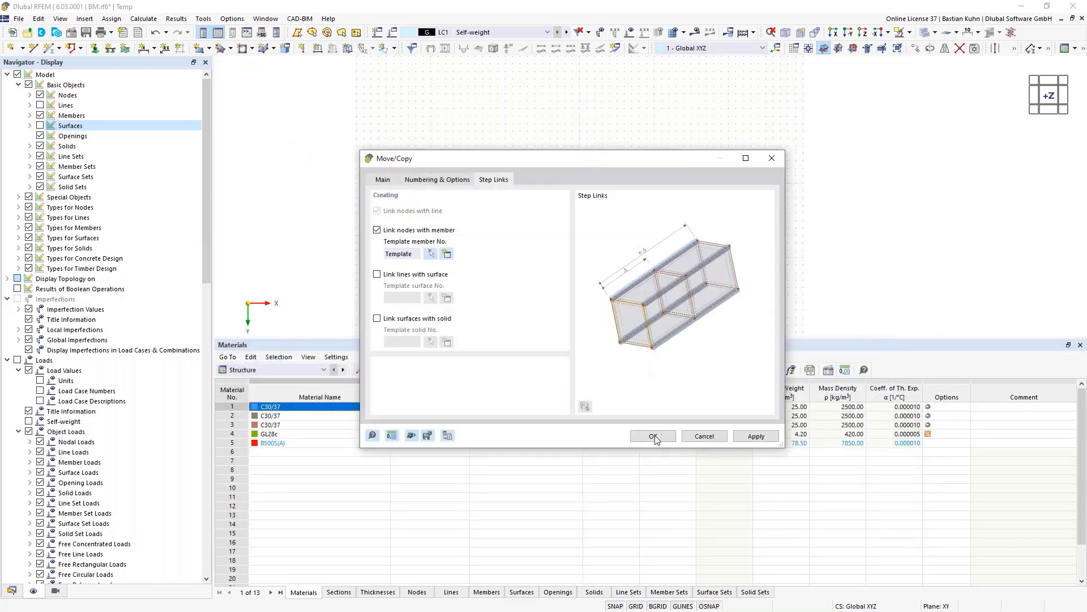
click(654, 437)
Show the surfaces and lines in the model display again
middle_drag(643, 293, 560, 218)
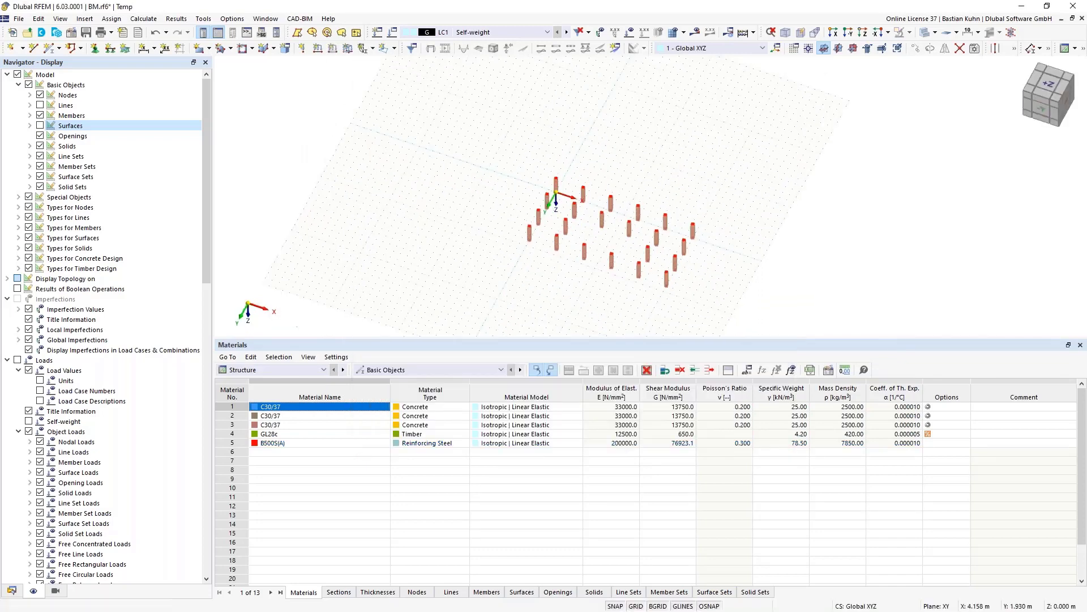
click(40, 125)
click(40, 105)
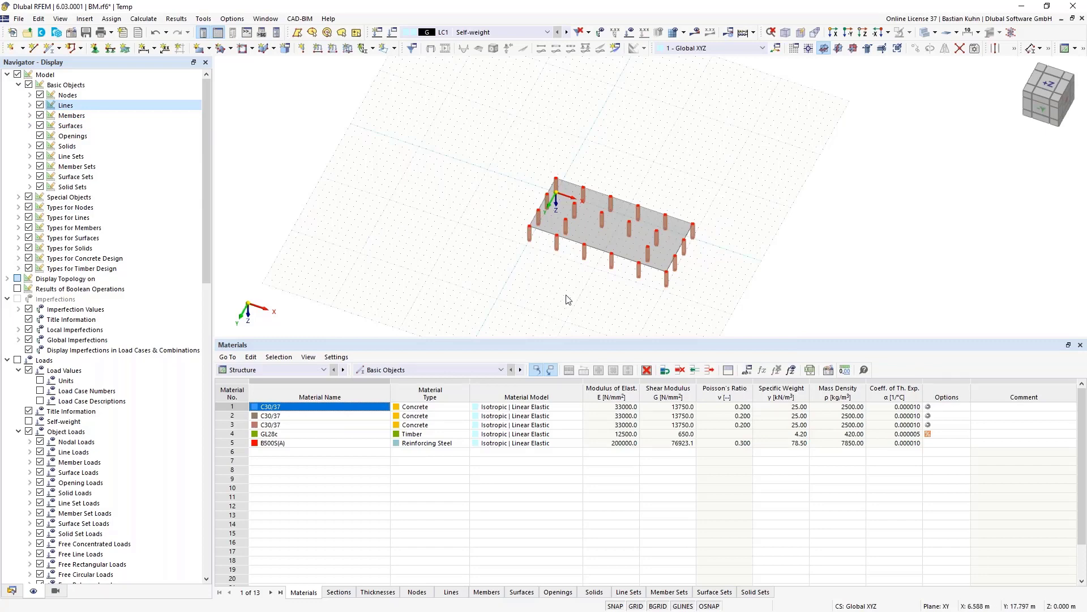
Delete the four columns at X 8 m and 12 m, Y 0 m and 3 m
middle_drag(566, 298, 552, 266)
scroll(579, 190, up, 2)
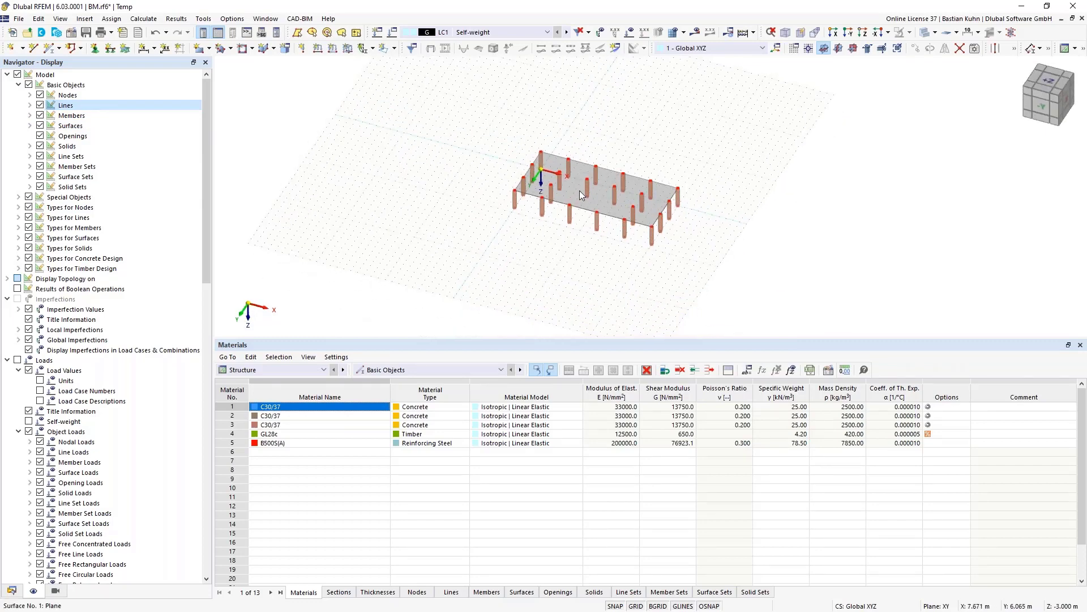
scroll(589, 188, up, 3)
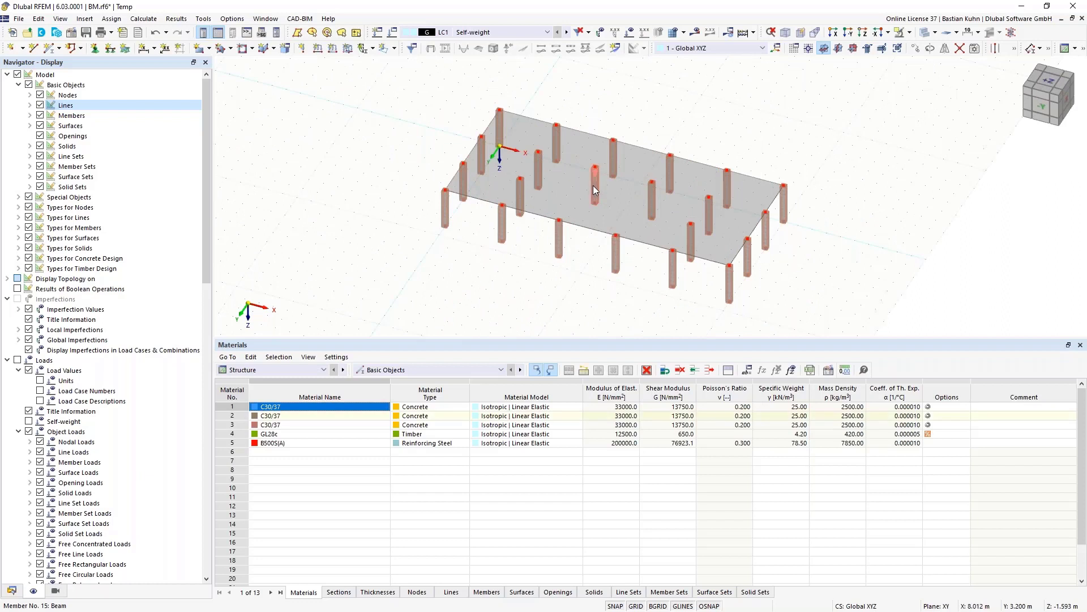
key(Delete)
click(613, 164)
key(Delete)
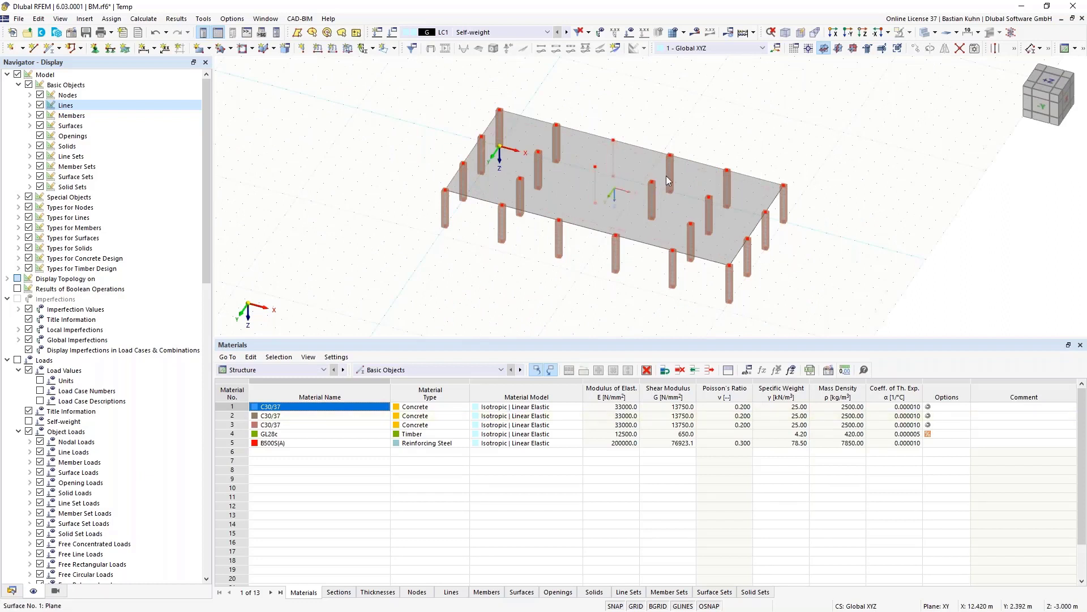
click(670, 172)
key(Delete)
click(654, 198)
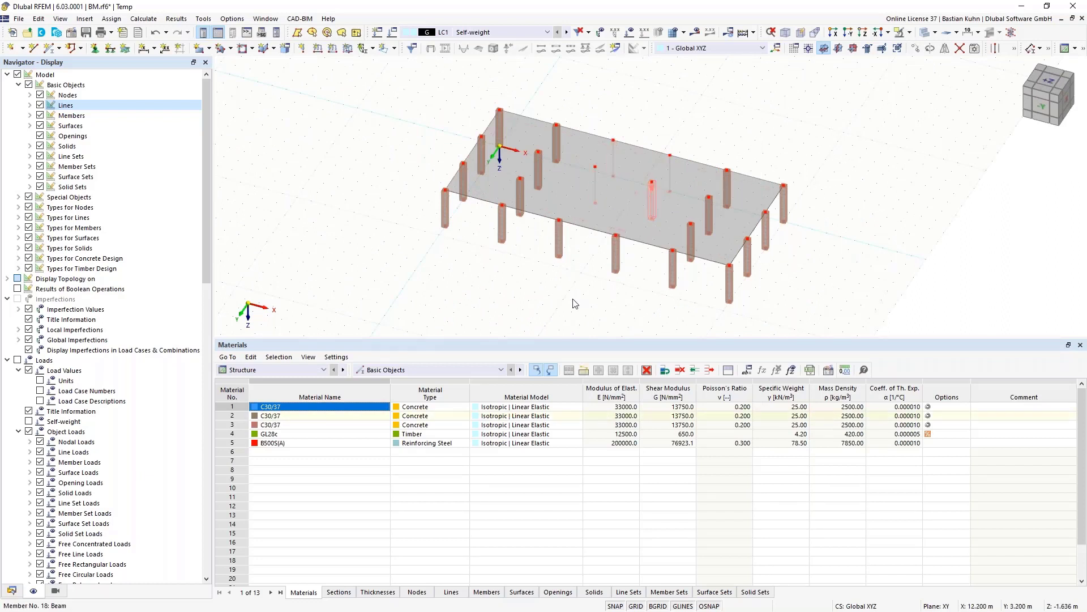
key(Delete)
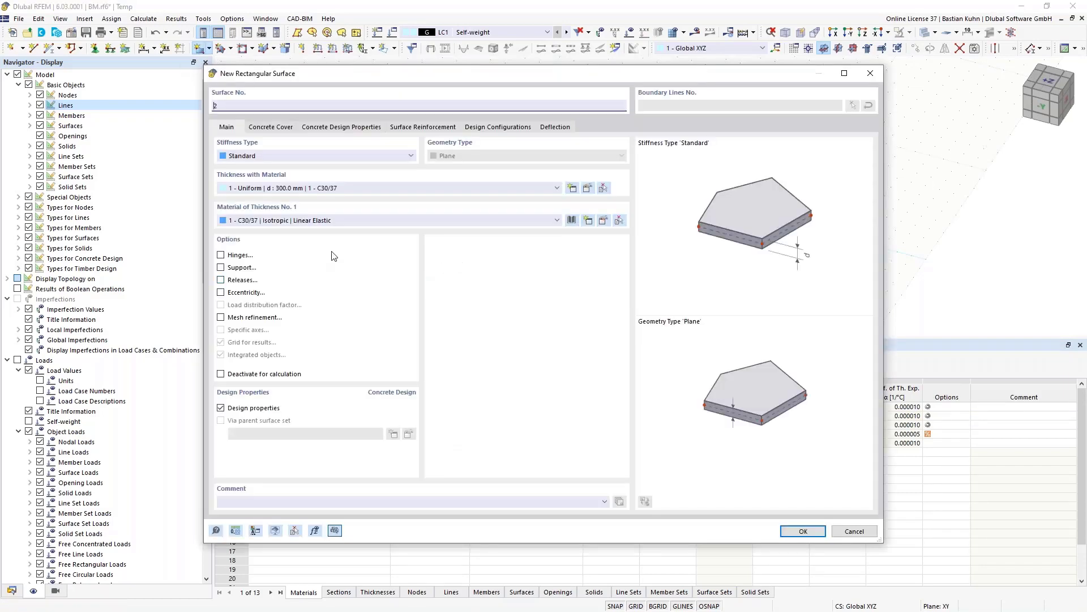
Draw four 300 mm thick rectangular walls with thickness 2 in C30/37, enclosing the core between X 8 and 12 m, Y 0 and 3 m
click(443, 188)
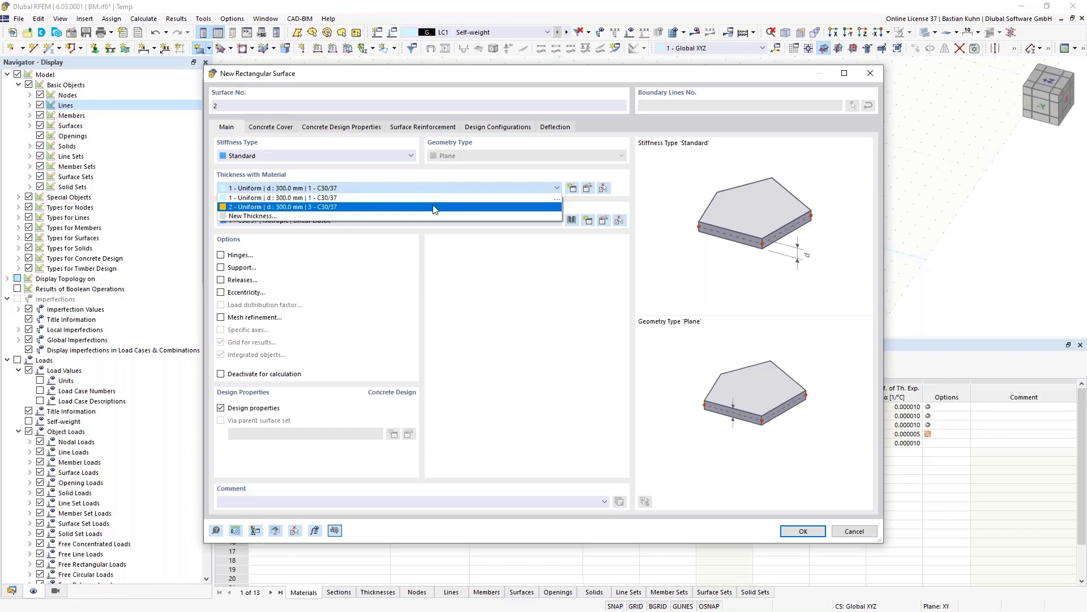
click(436, 208)
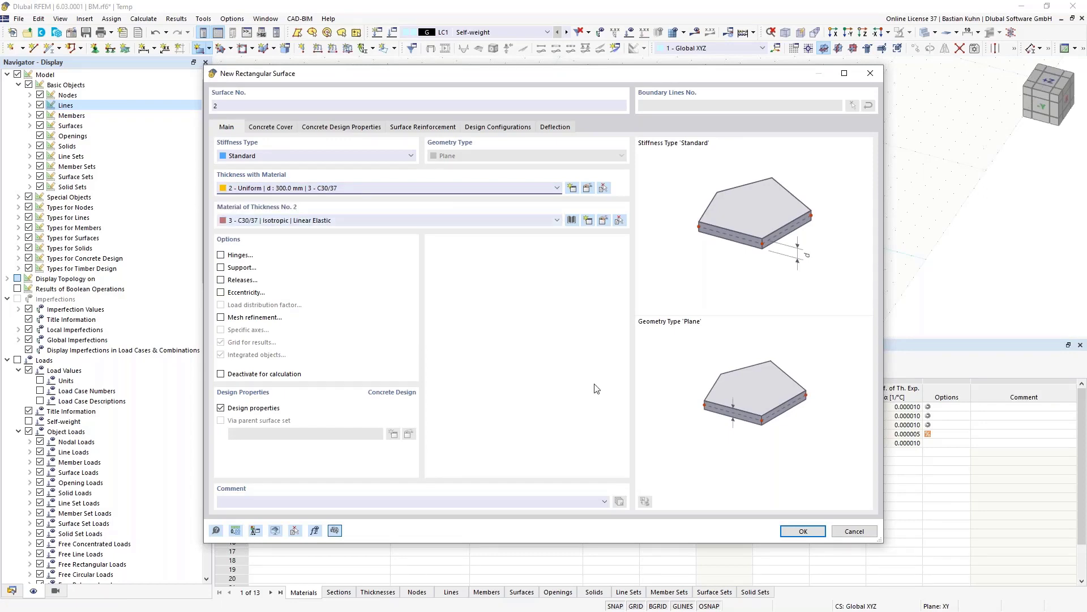
click(795, 532)
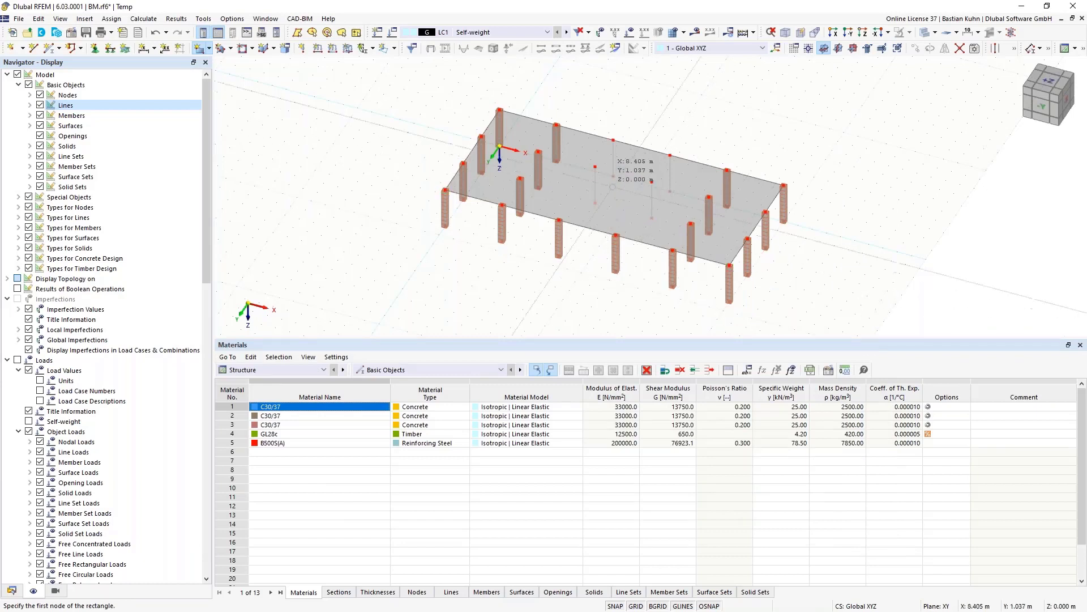
click(670, 154)
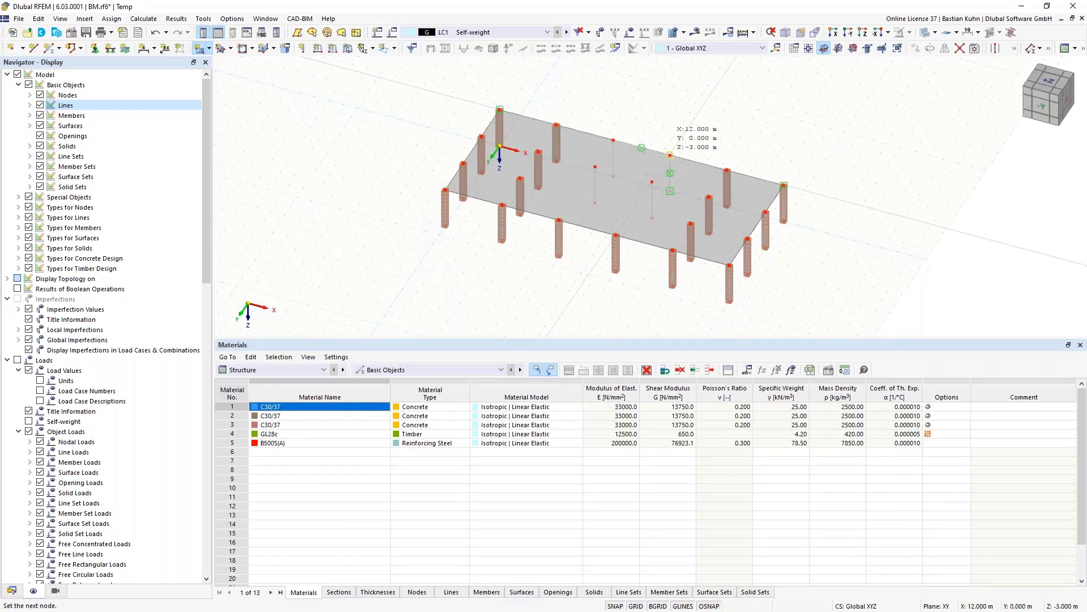
click(670, 193)
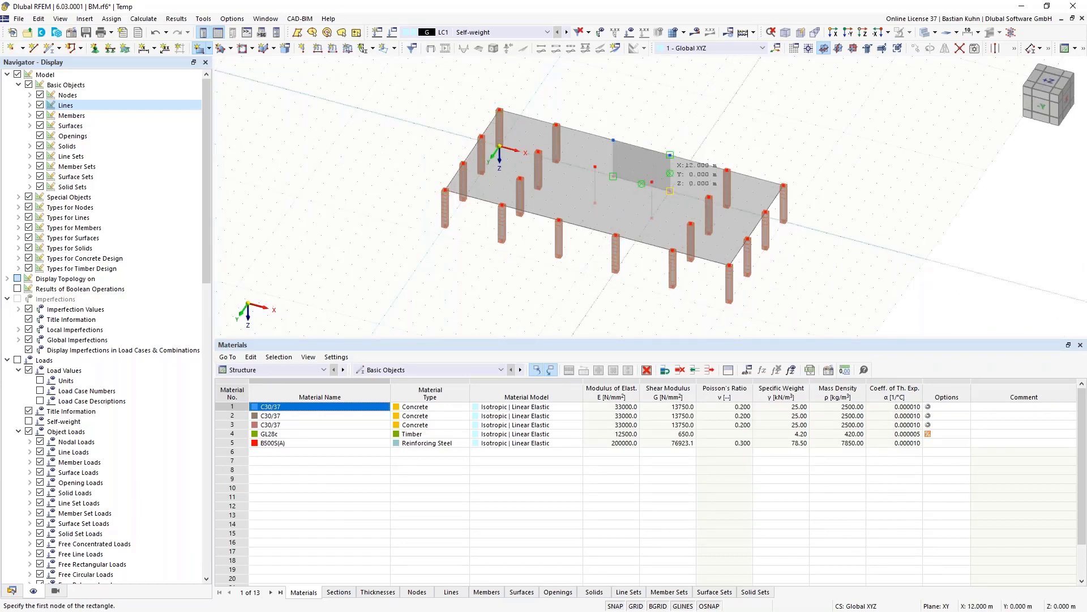
click(670, 154)
click(652, 182)
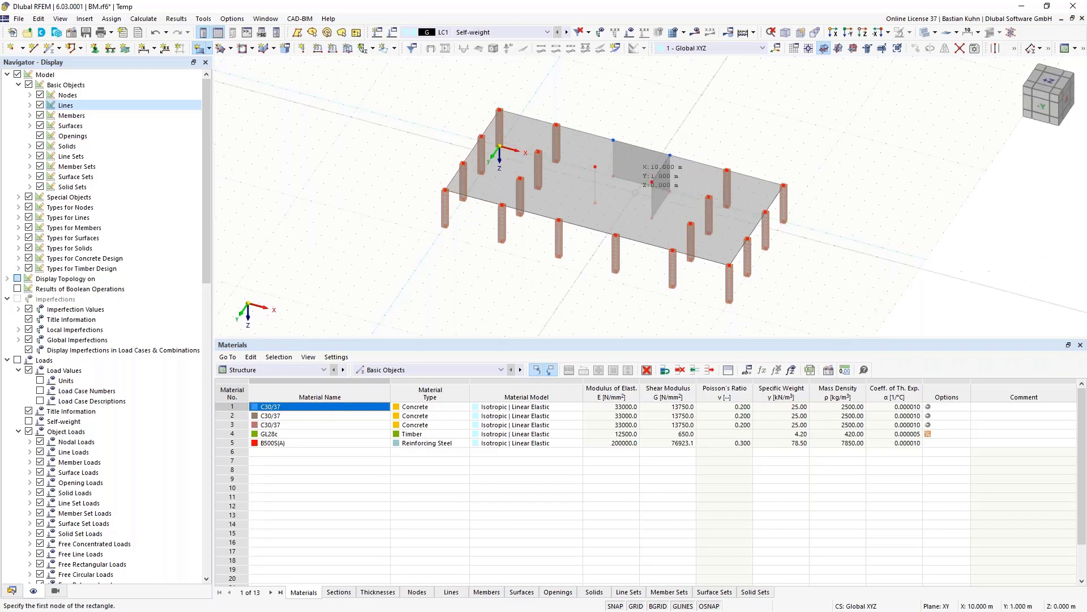
click(594, 167)
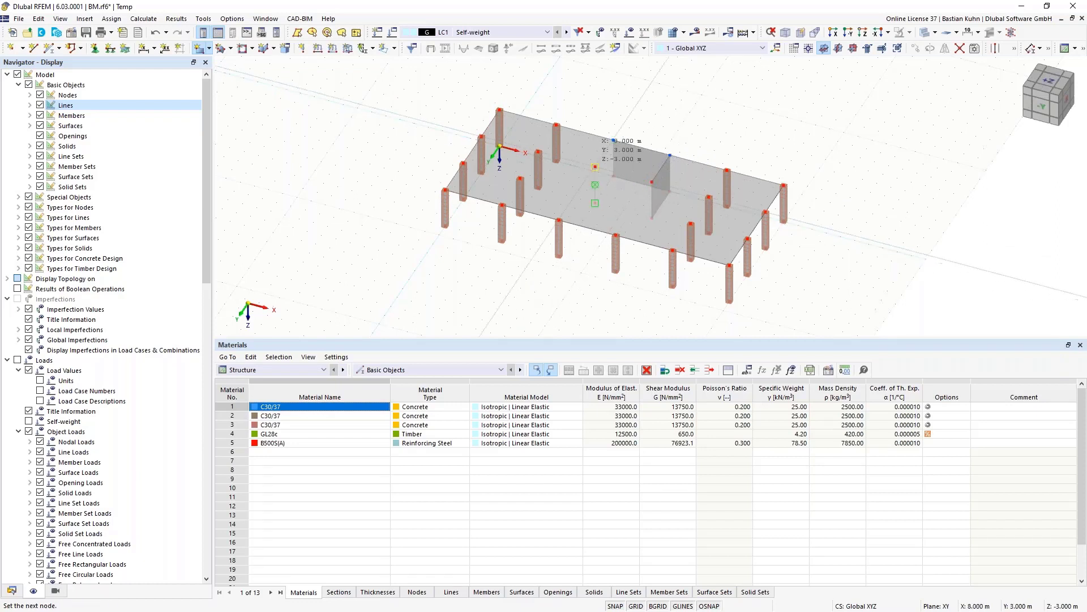
click(595, 185)
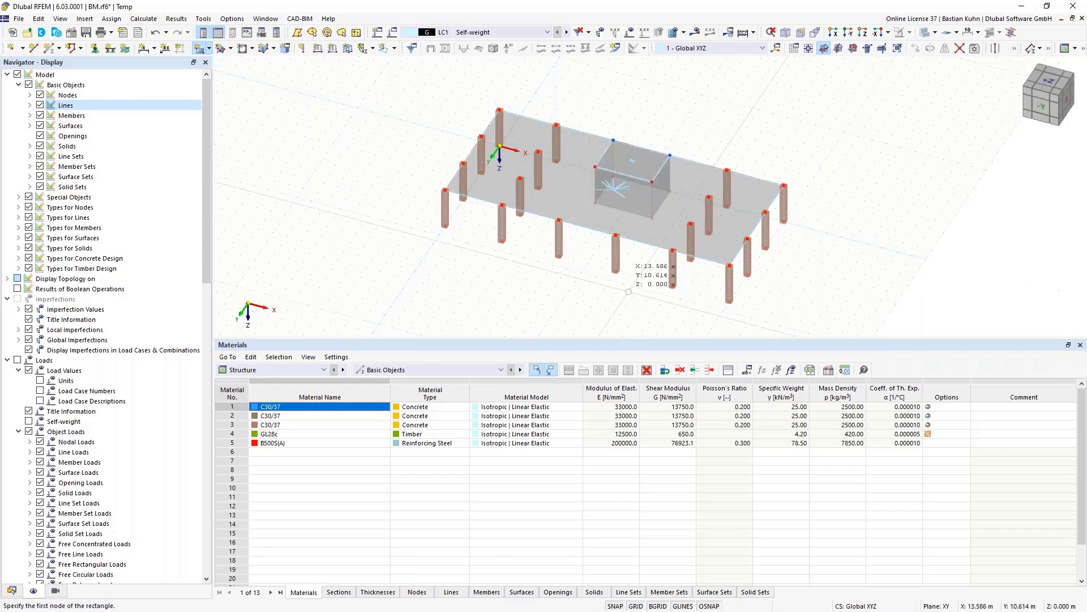
key(Escape)
Divide the base line of the core wall at Y 3 m using 2 intermediate nodes
middle_drag(612, 286, 596, 237)
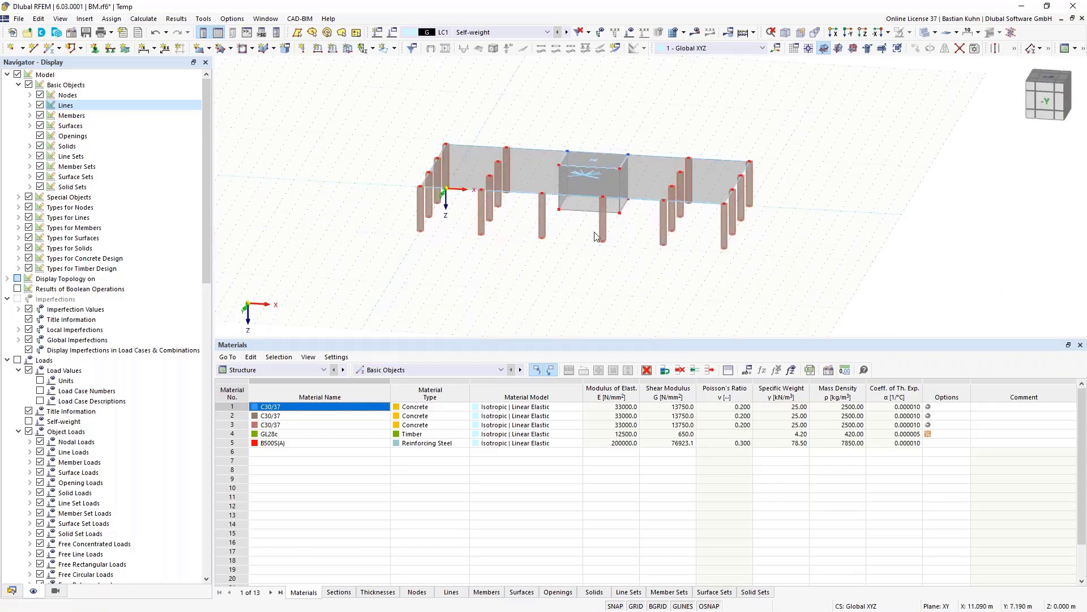
middle_drag(573, 226, 538, 265)
scroll(594, 240, up, 5)
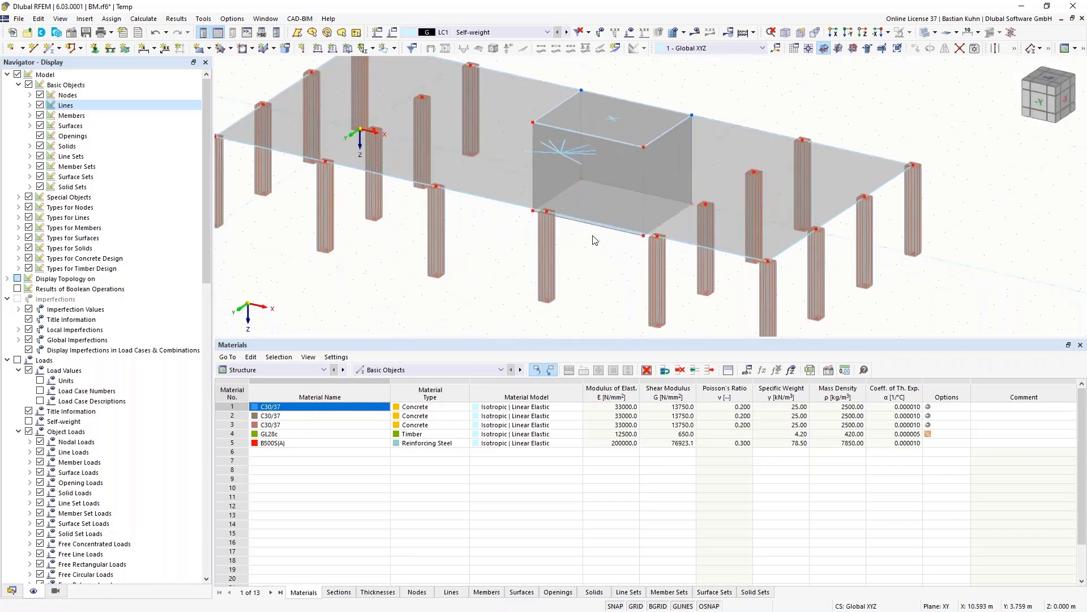
ctrl+middle_drag(594, 232, 597, 202)
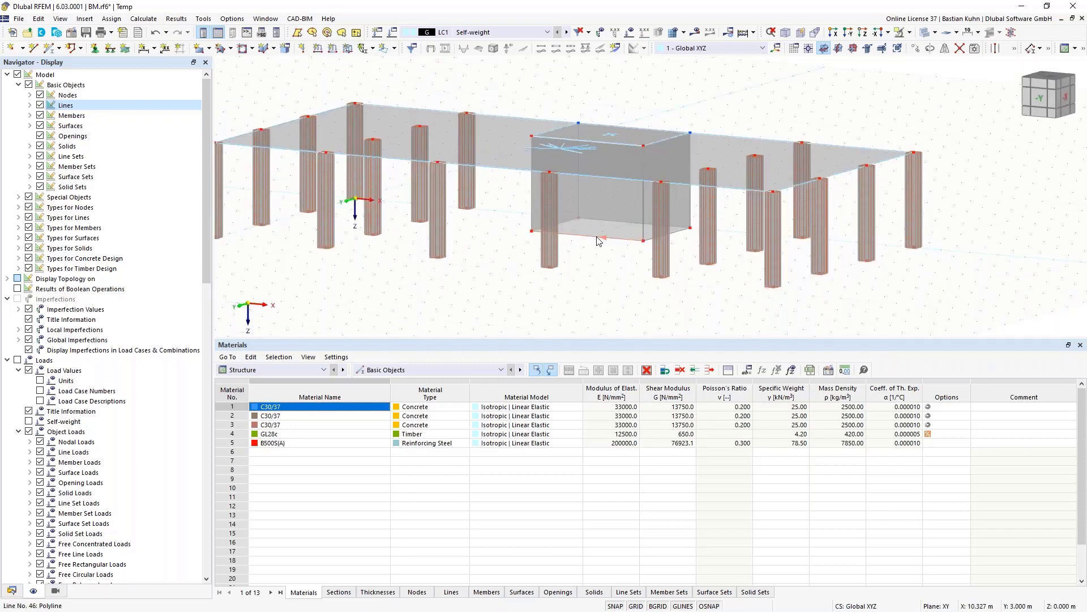
right_click(612, 242)
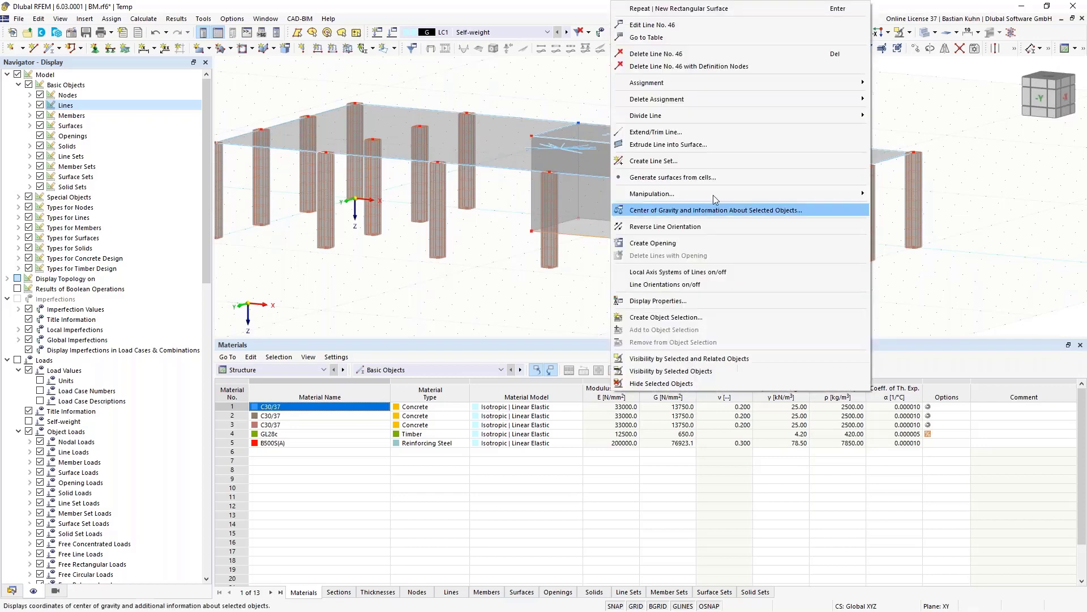
click(906, 126)
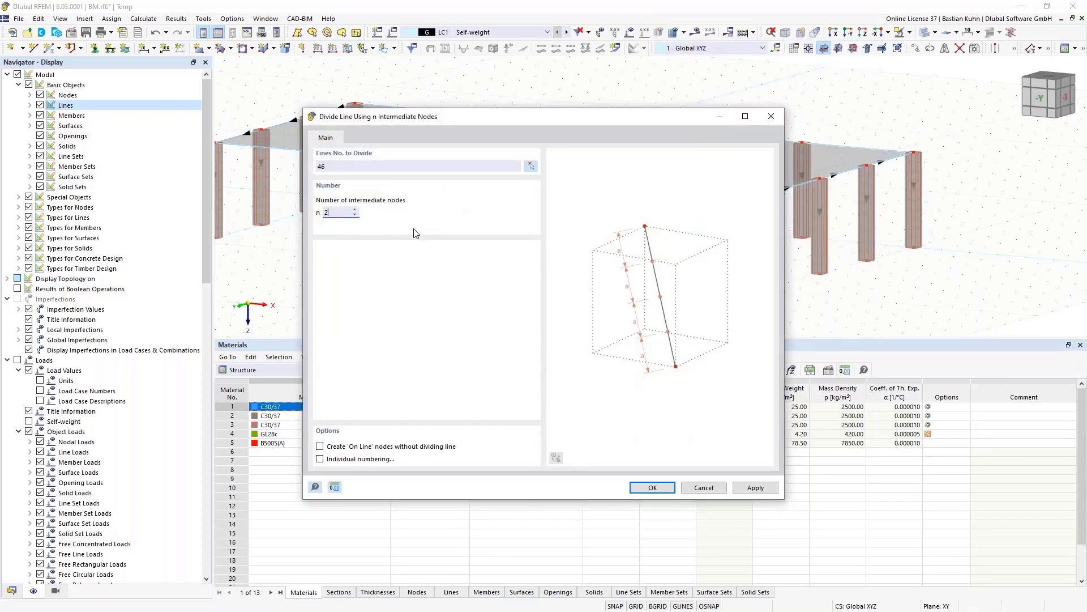
key(Return)
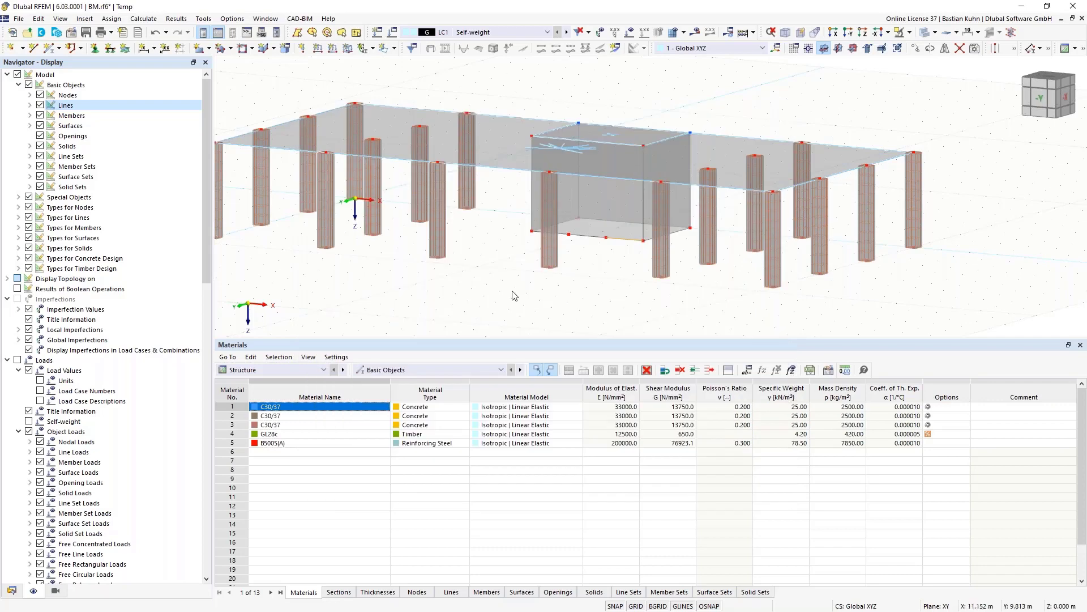
Move the two intermediate nodes on the core wall's base line at Y 3 m to X 9 m and X 11 m
double_click(568, 234)
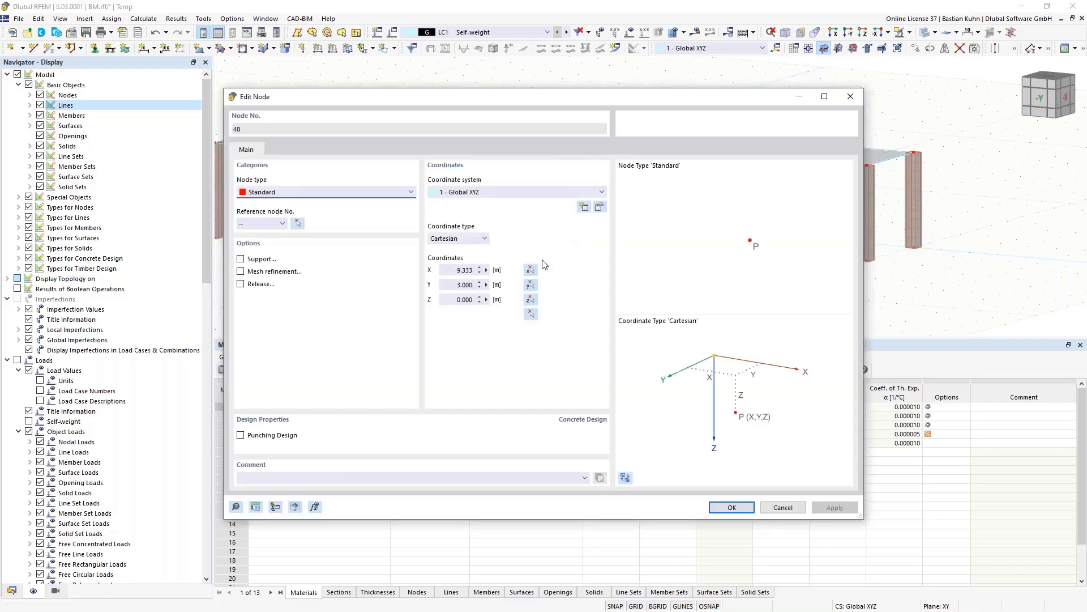
double_click(454, 270)
text(9)
key(Return)
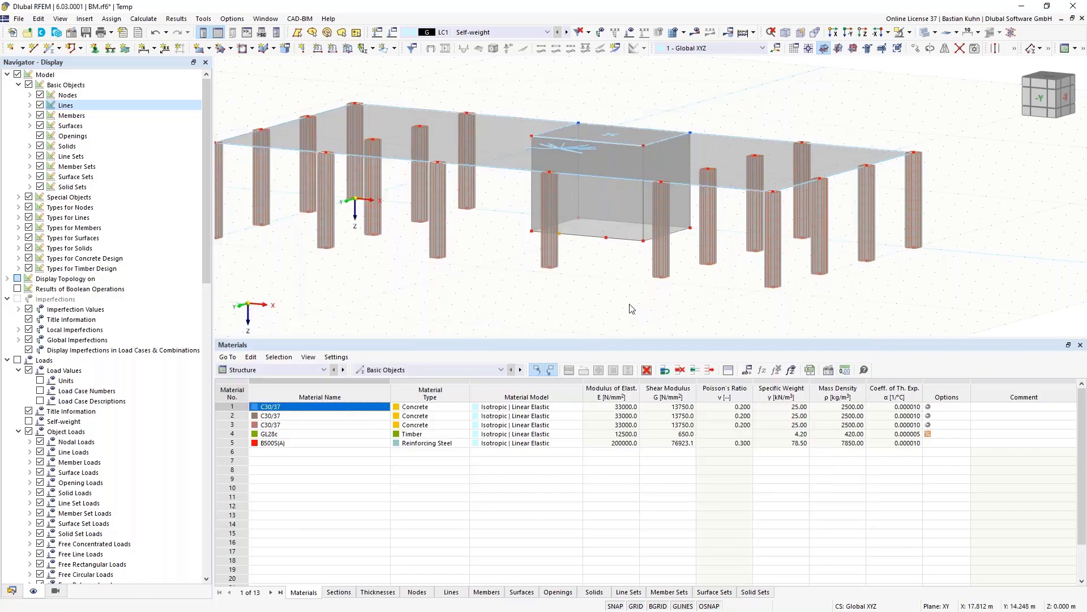
double_click(606, 239)
double_click(461, 270)
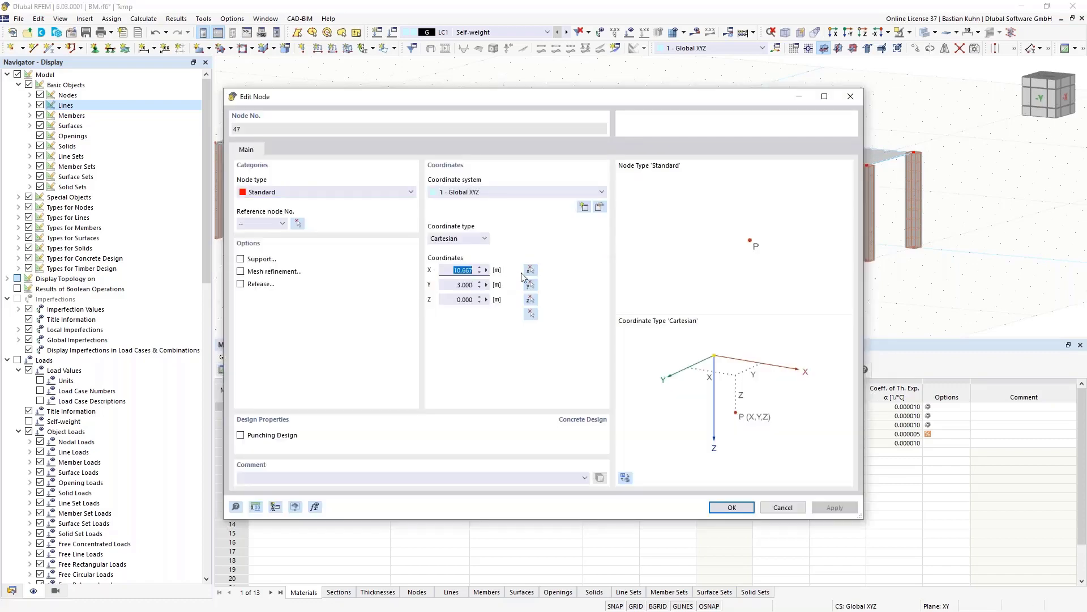
text(11)
key(Return)
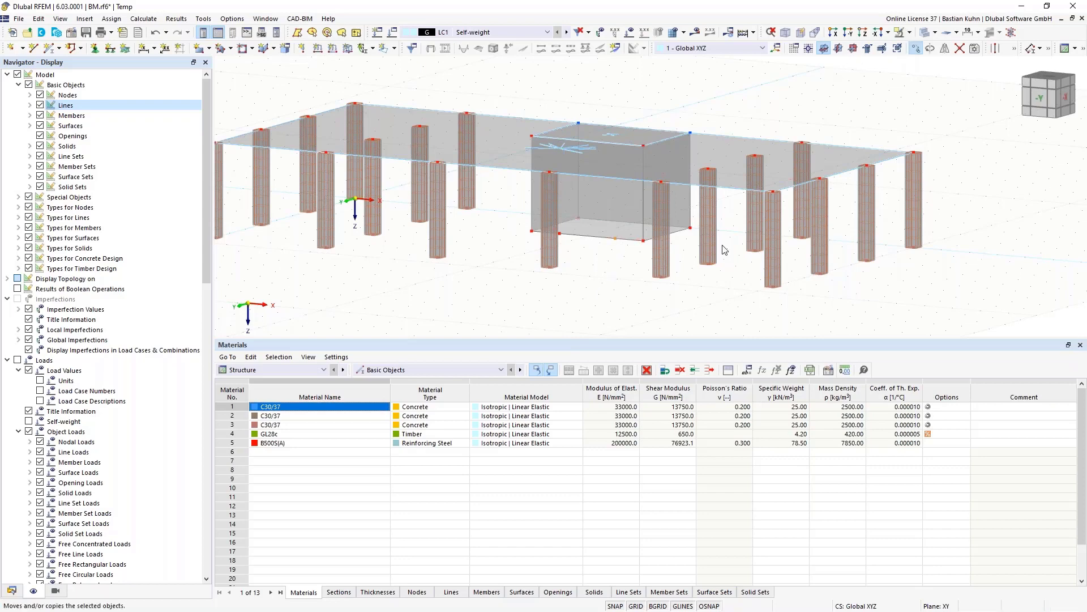
Copy the base node at X 11 m by a Z displacement of -2.5 m, with step links turned off
click(916, 47)
double_click(397, 371)
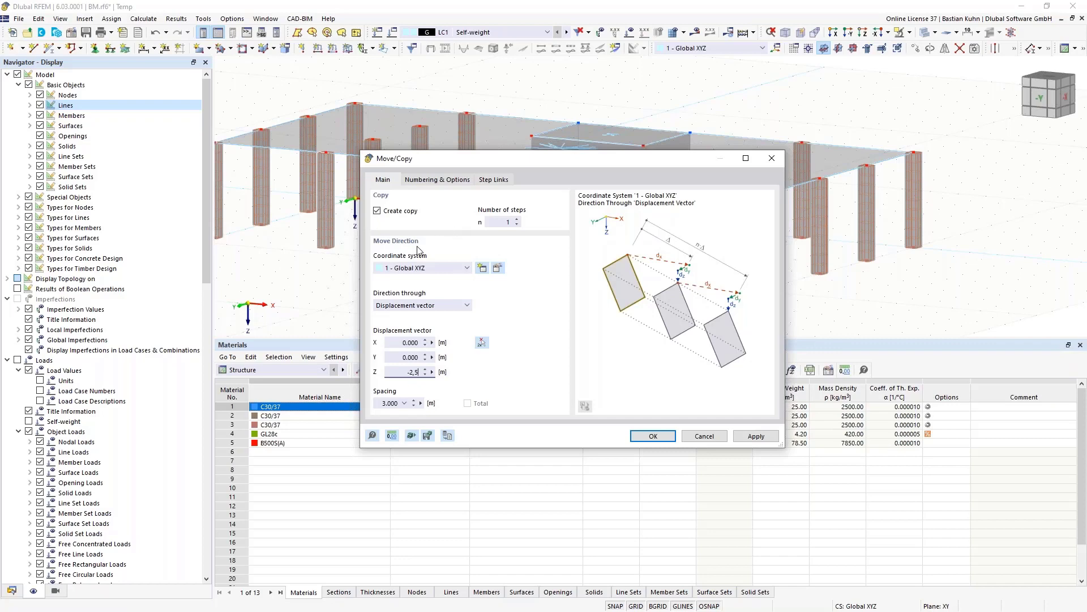
click(435, 180)
click(377, 323)
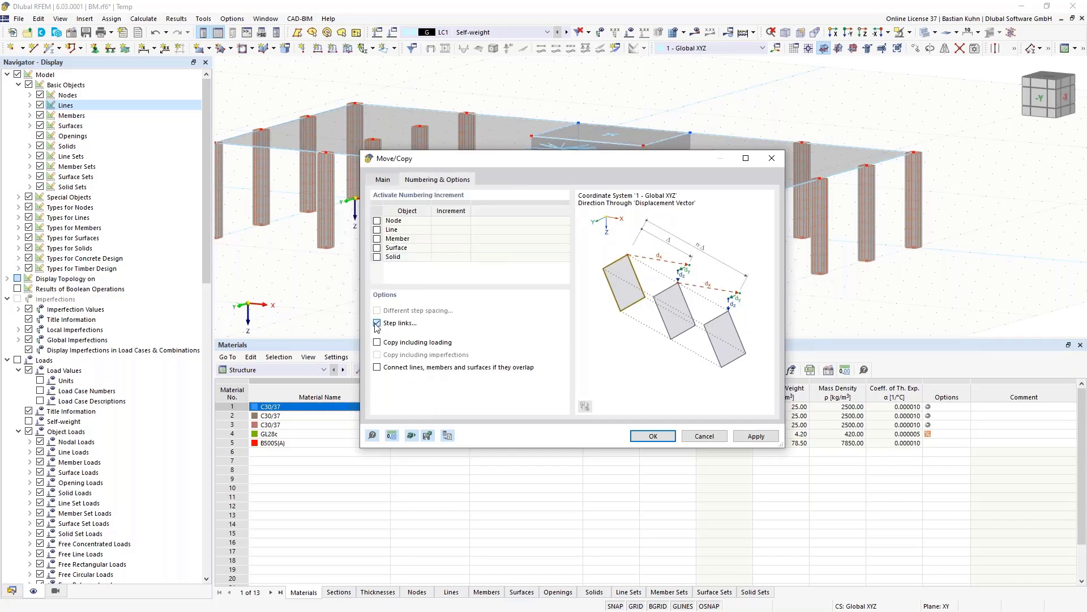
click(638, 440)
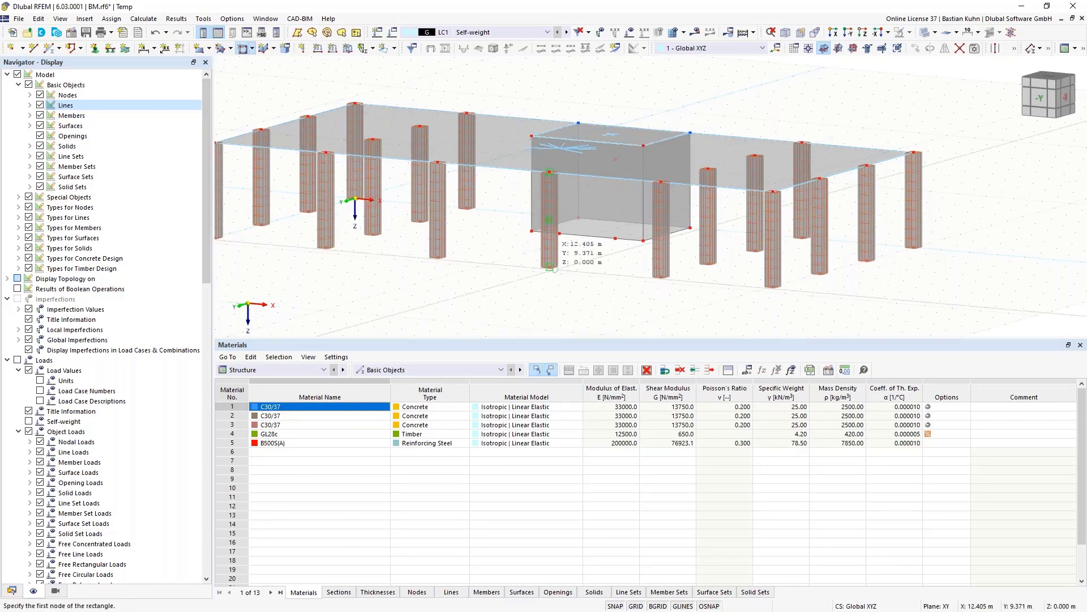
Draw a rectangular door opening in the core wall at Y 3 m, from the base node at X 9 m to the copied upper node
click(559, 233)
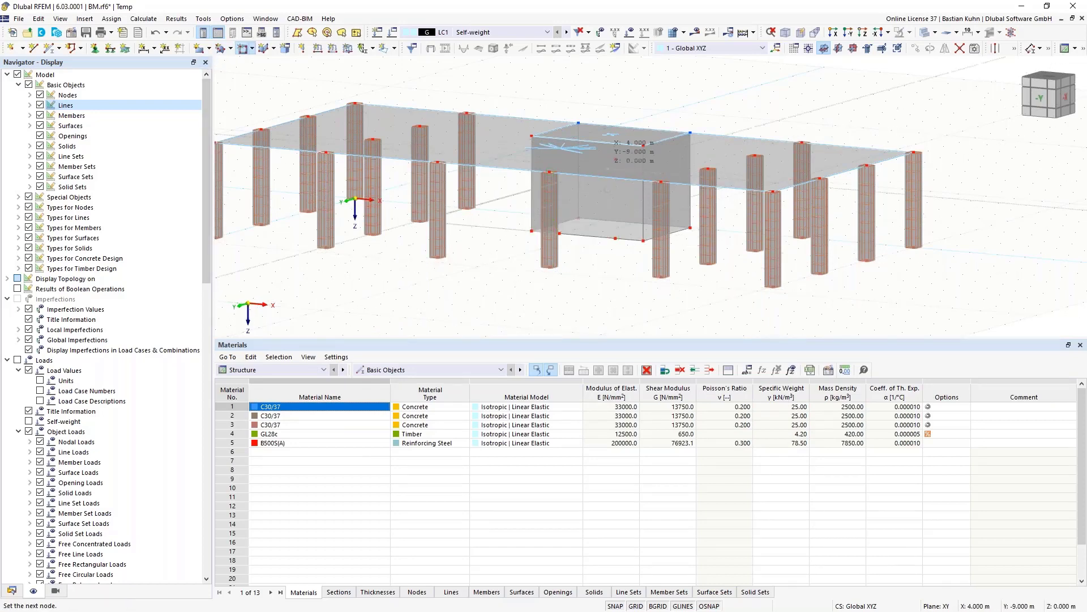
key(Escape)
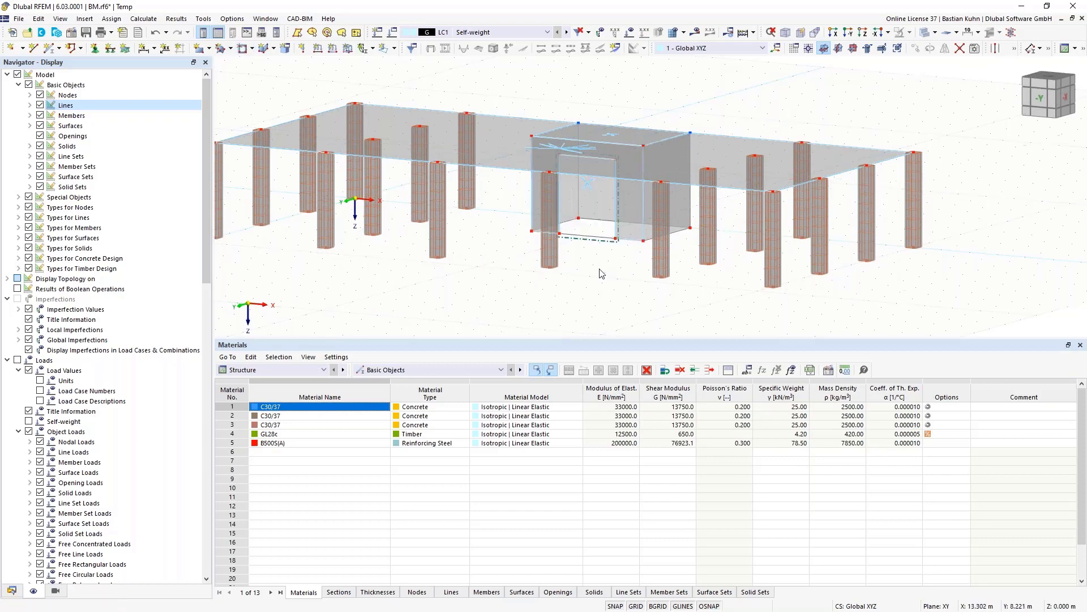
mouse_move(602, 260)
middle_down()
mouse_move(616, 242)
mouse_move(551, 275)
mouse_move(604, 255)
middle_up()
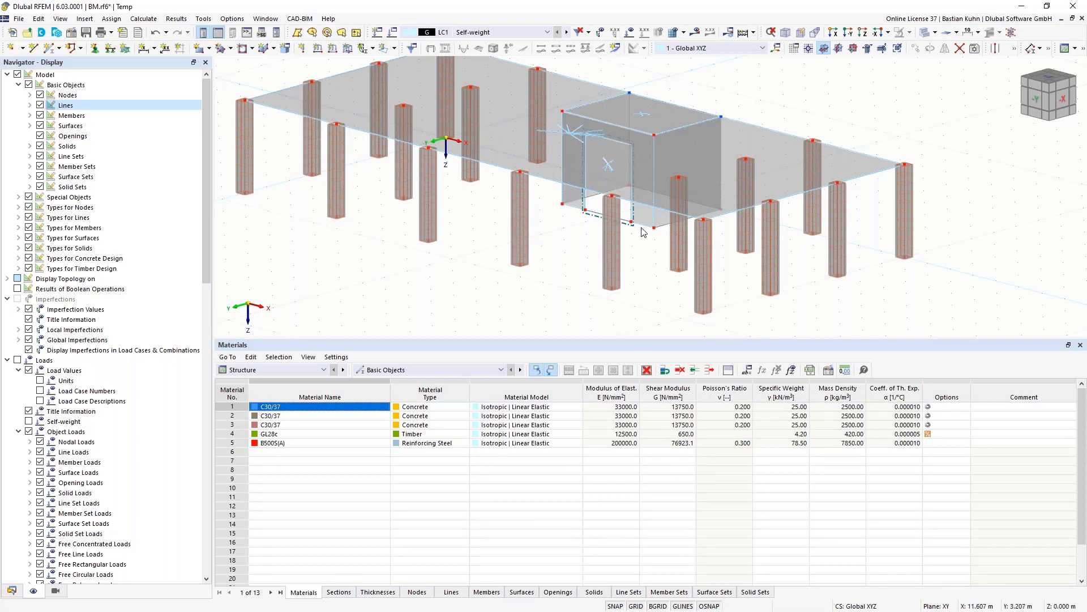
Select the core wall with the door opening and turn on perpendicular object snapping
mouse_move(646, 267)
middle_down()
mouse_move(638, 302)
mouse_move(641, 288)
middle_up()
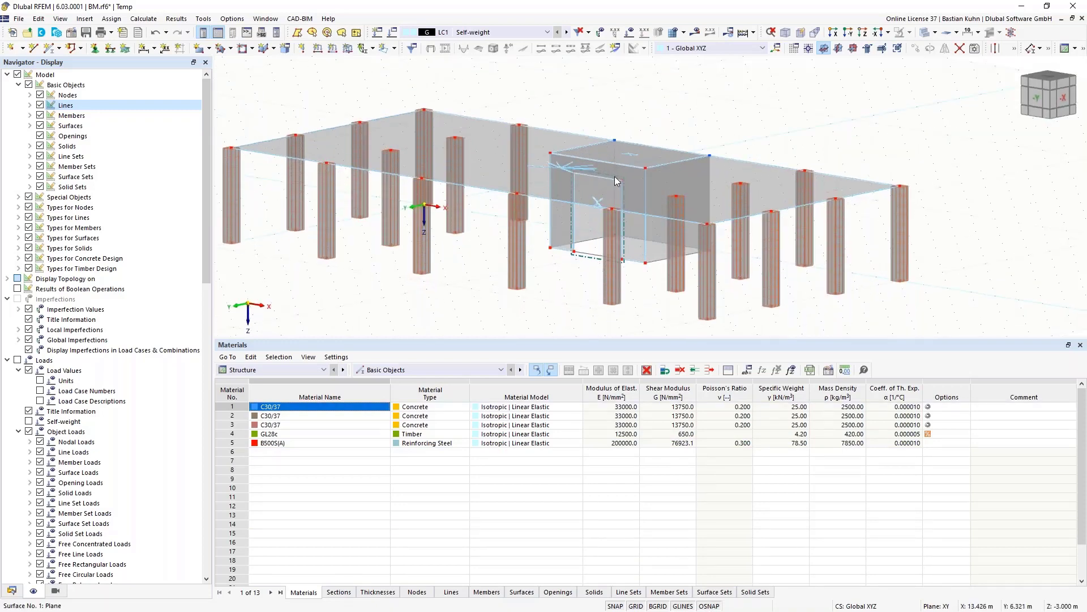
click(633, 244)
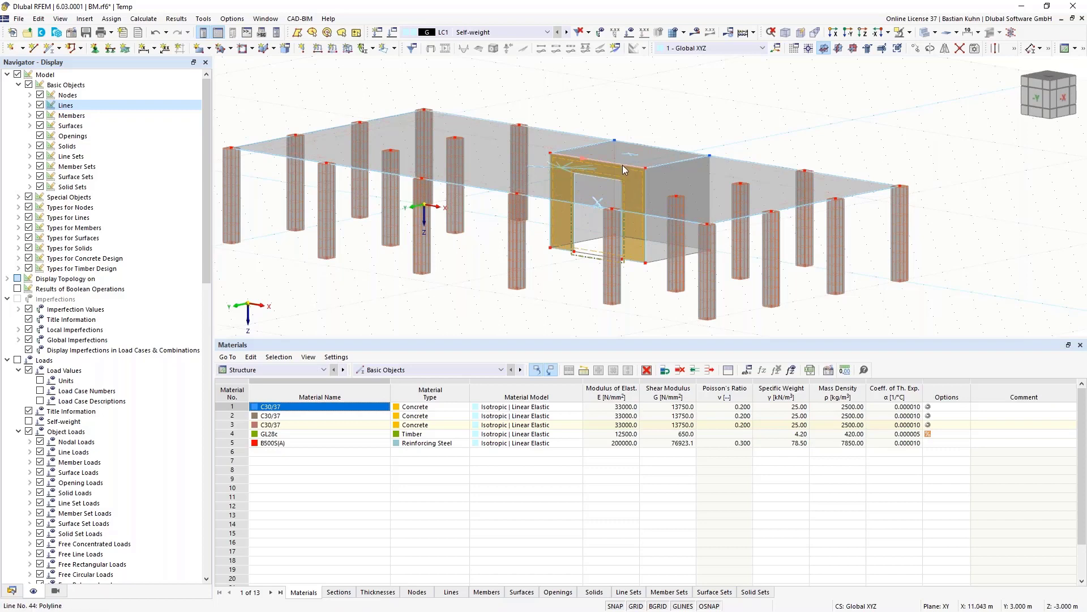
right_click(707, 608)
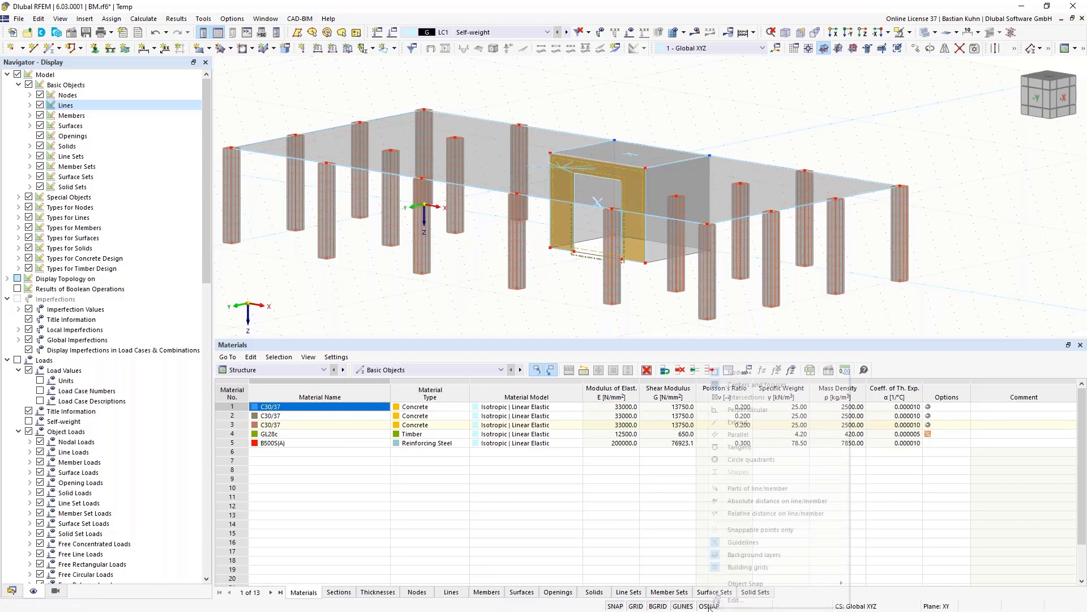
click(762, 414)
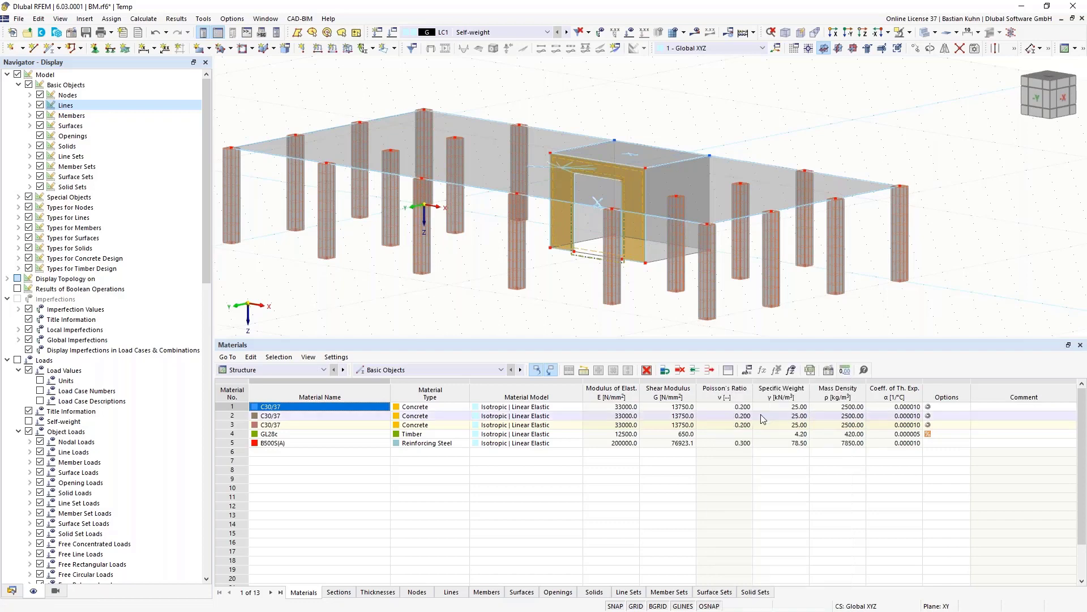
Draw vertical lines from both upper door corners to the wall's top edge, and connect the lines around the core
click(33, 51)
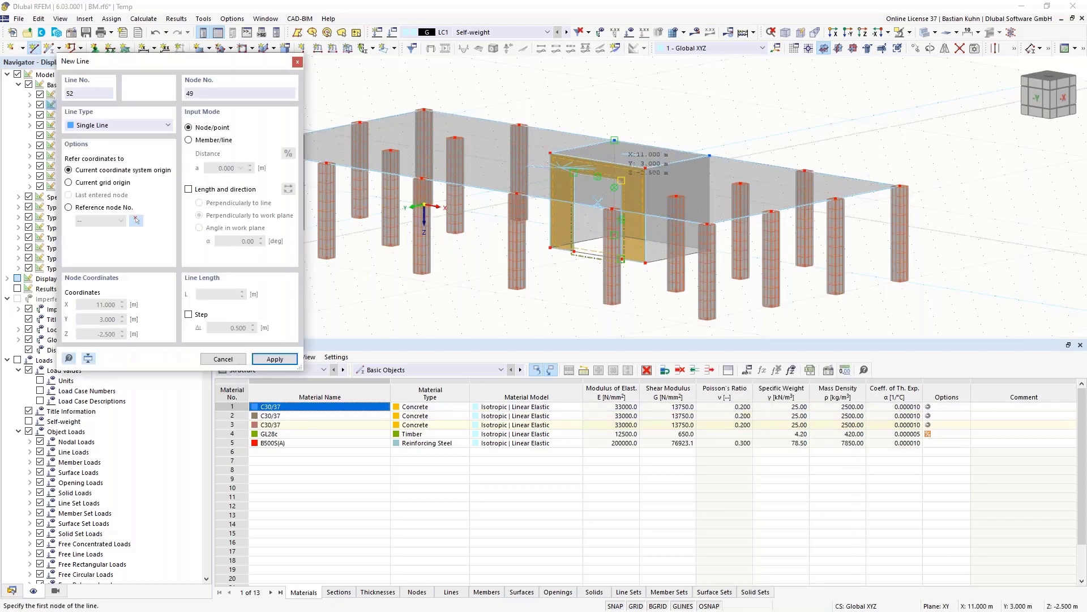
click(622, 165)
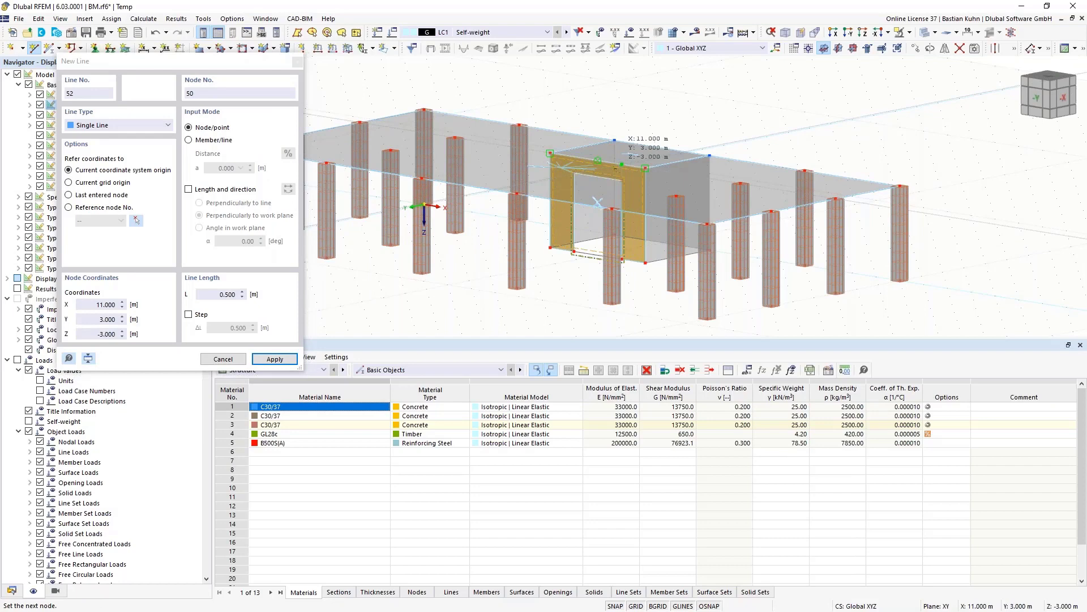
click(614, 151)
scroll(614, 152, up, 2)
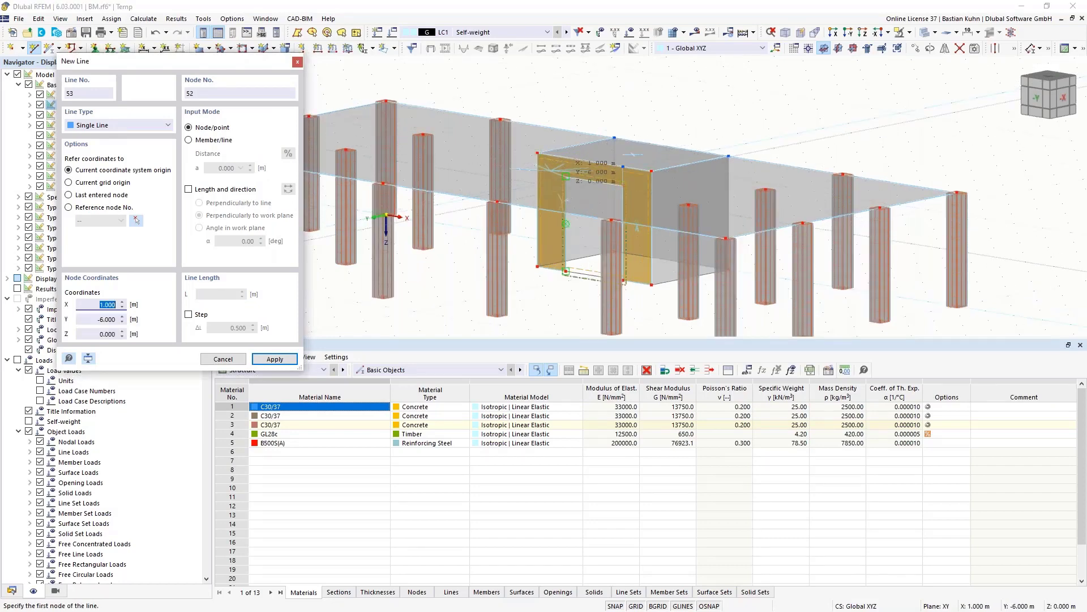
click(562, 162)
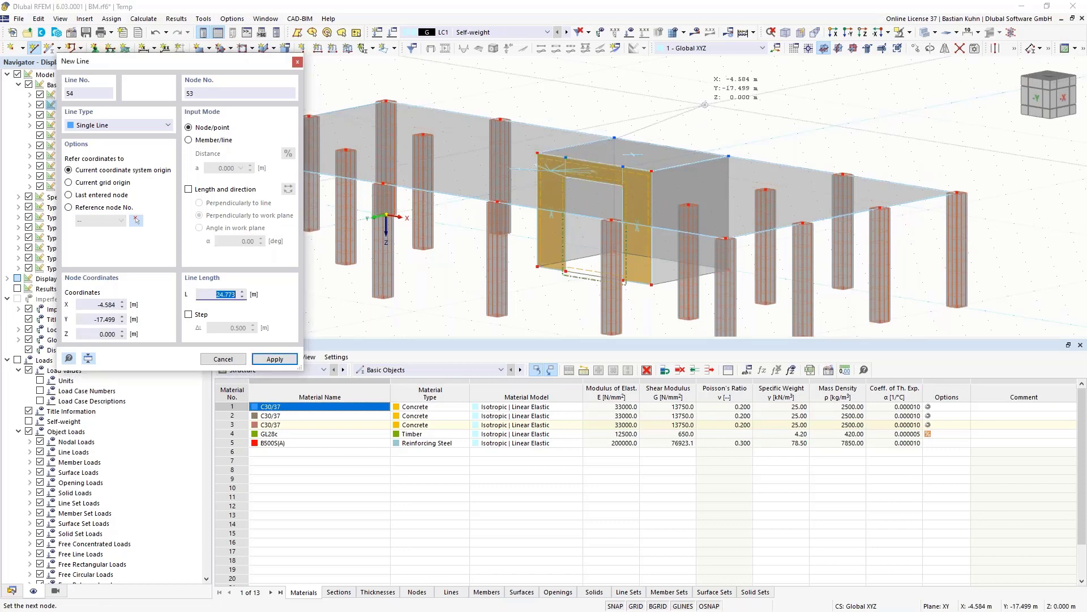
key(Escape)
key(Escape)
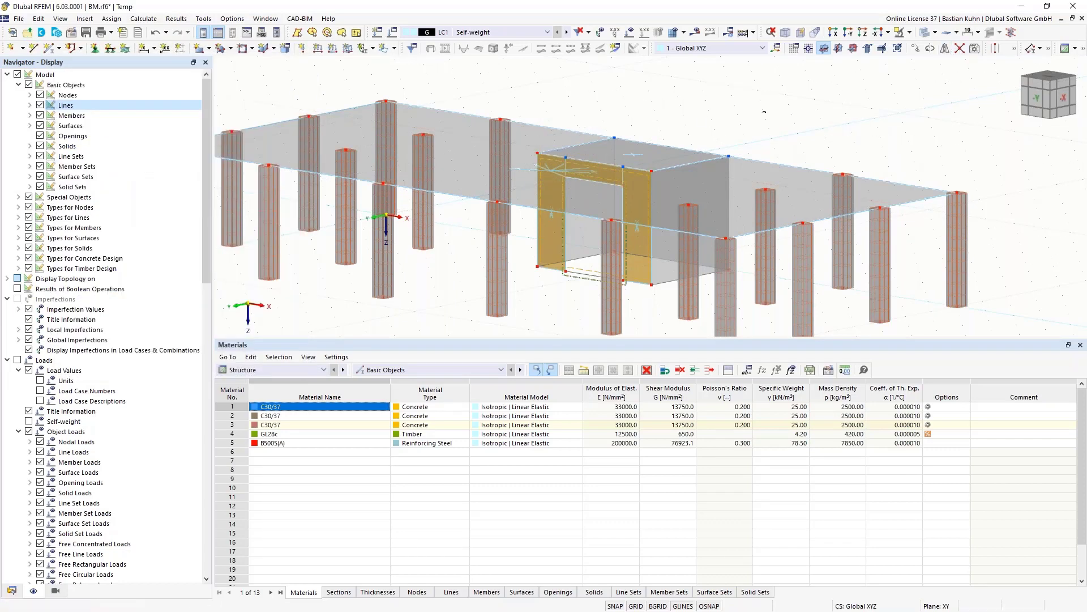
drag(766, 111, 510, 218)
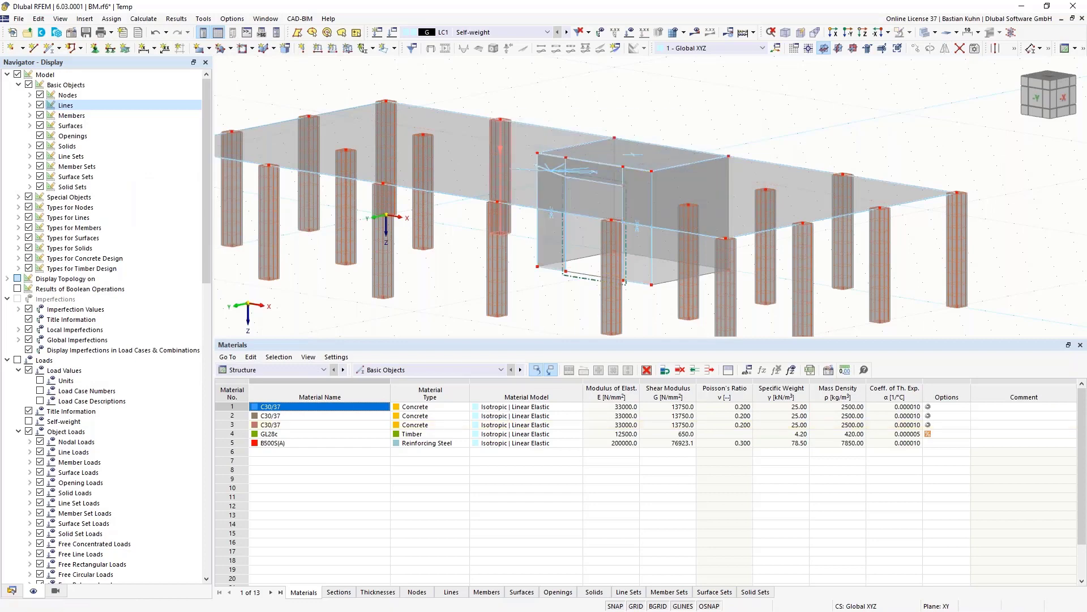
click(558, 306)
Change nodal support type 1 to fixed in all translations and rotations and start assigning it to nodes
click(93, 48)
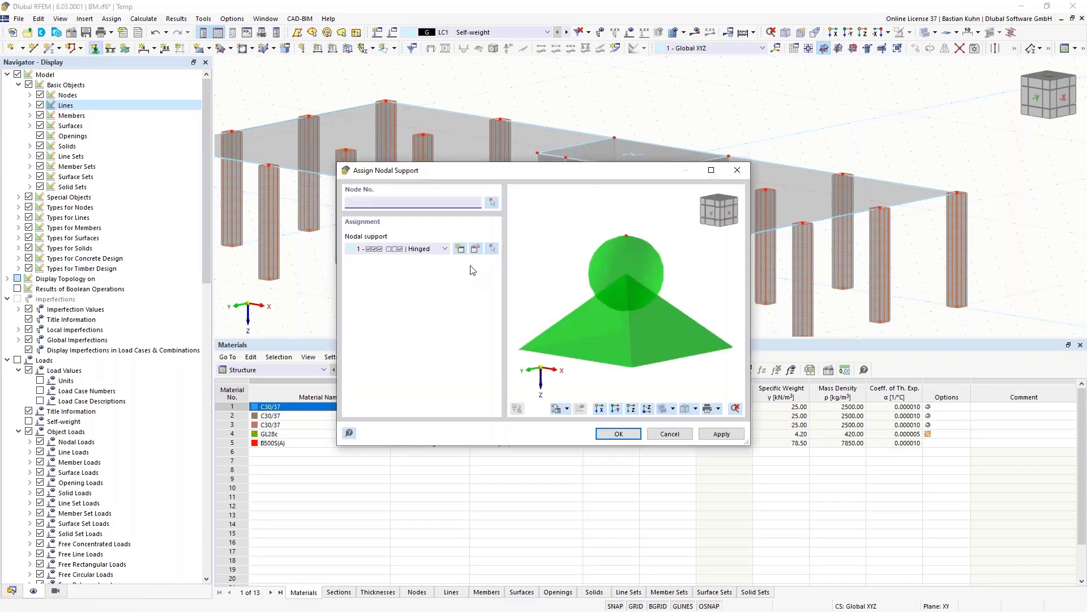
click(475, 248)
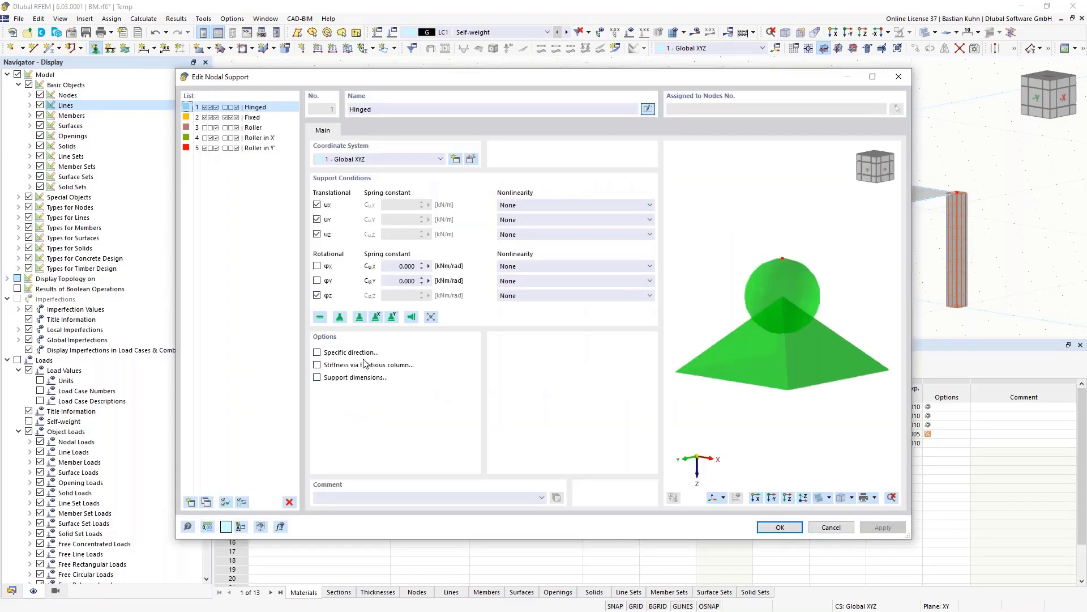
click(320, 317)
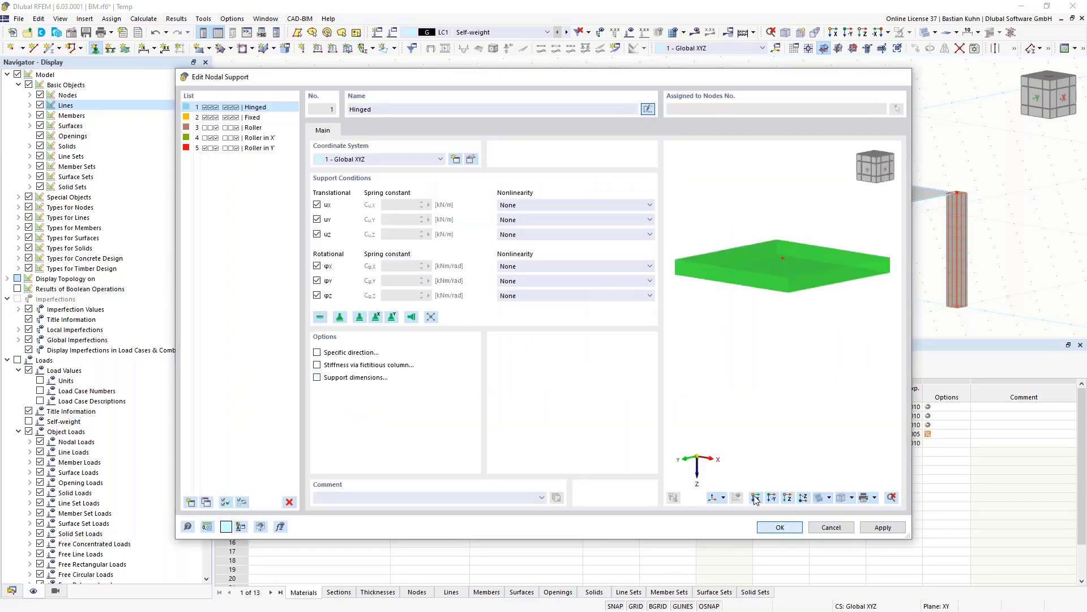
click(776, 527)
click(619, 433)
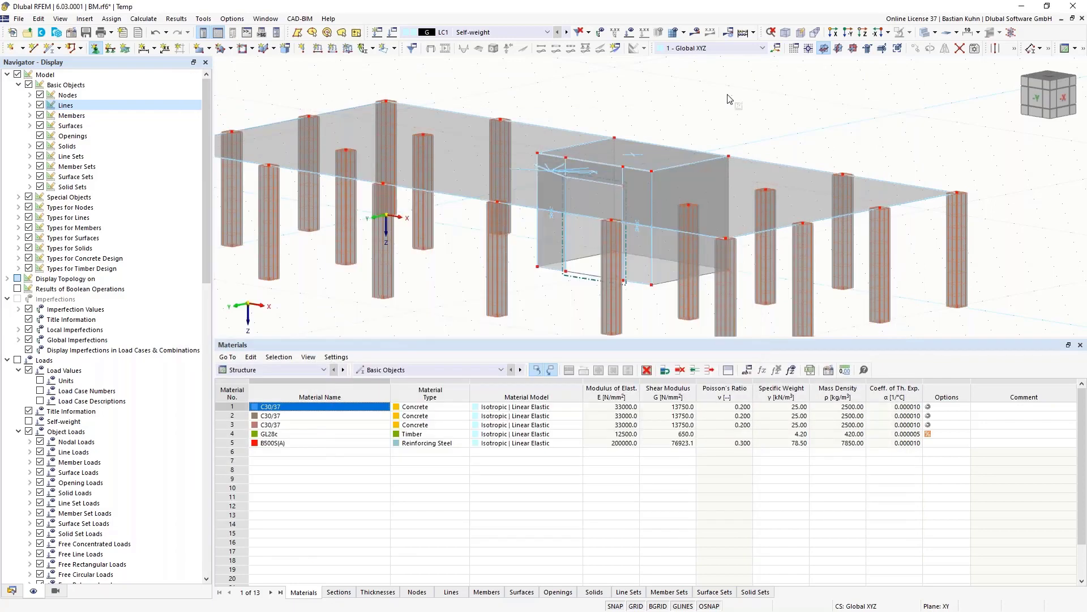
Assign the fixed nodal support to the column base nodes, selecting them in the view against Y
click(848, 33)
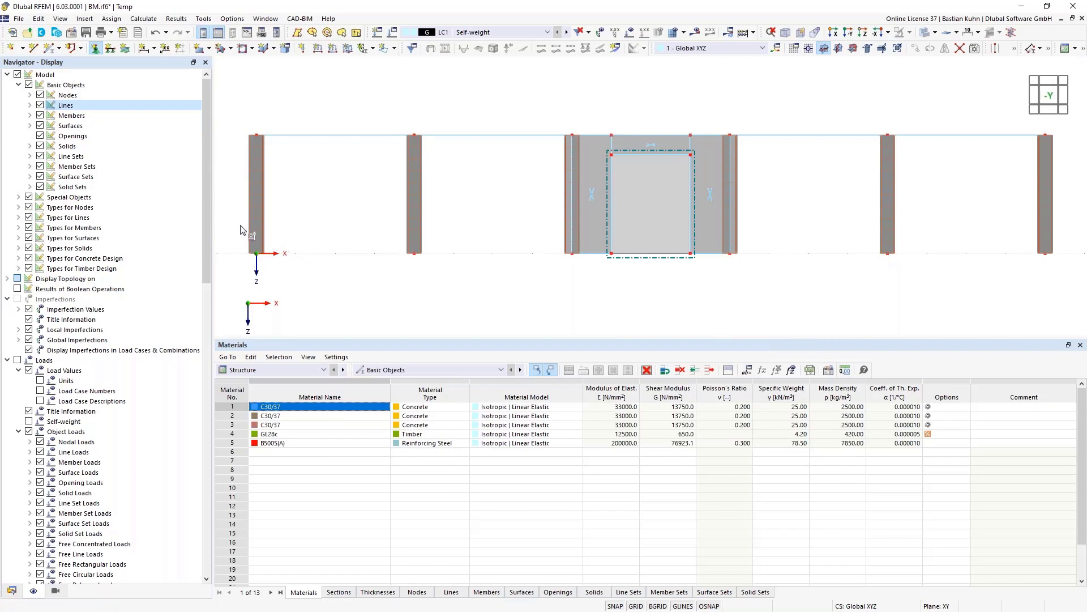
drag(508, 307, 578, 311)
drag(840, 233, 1070, 300)
ctrl+middle_drag(855, 287, 649, 268)
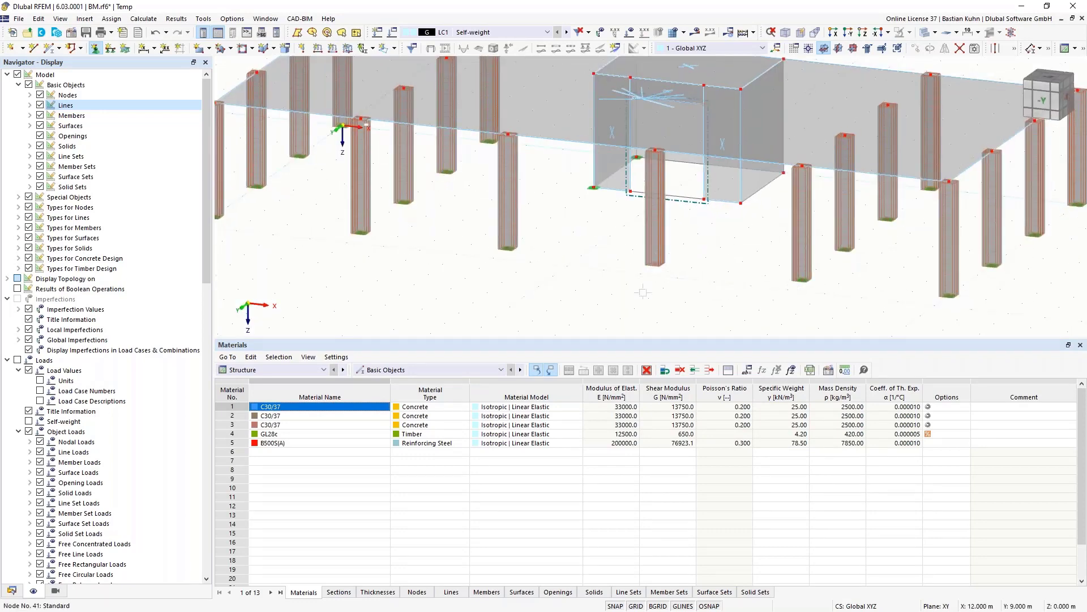
key(Escape)
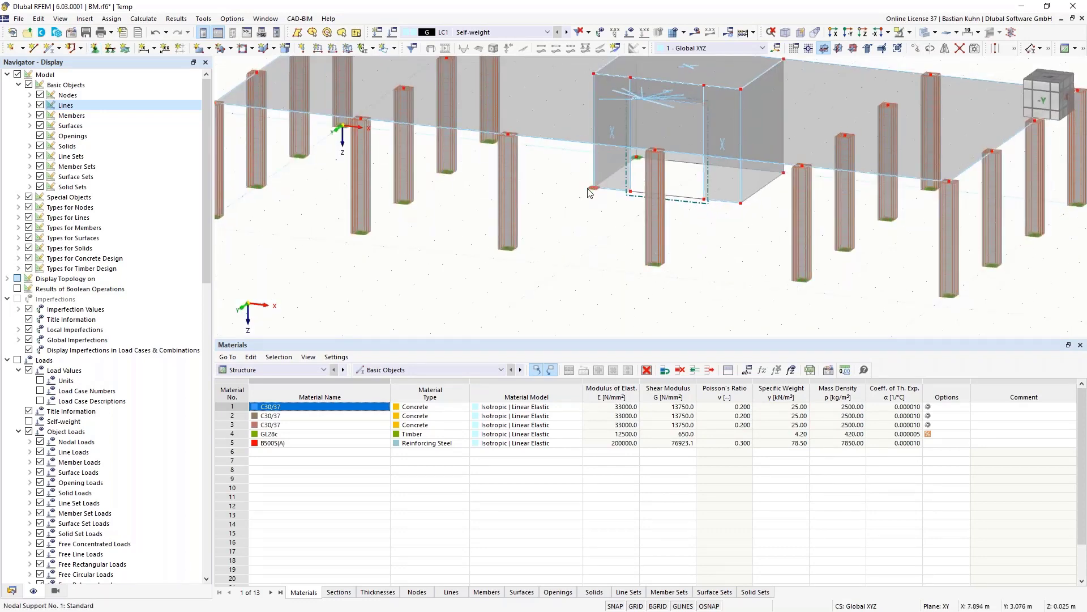
Enlarge the nodal support symbols and remove the nodal supports from the core wall corners
right_click(509, 255)
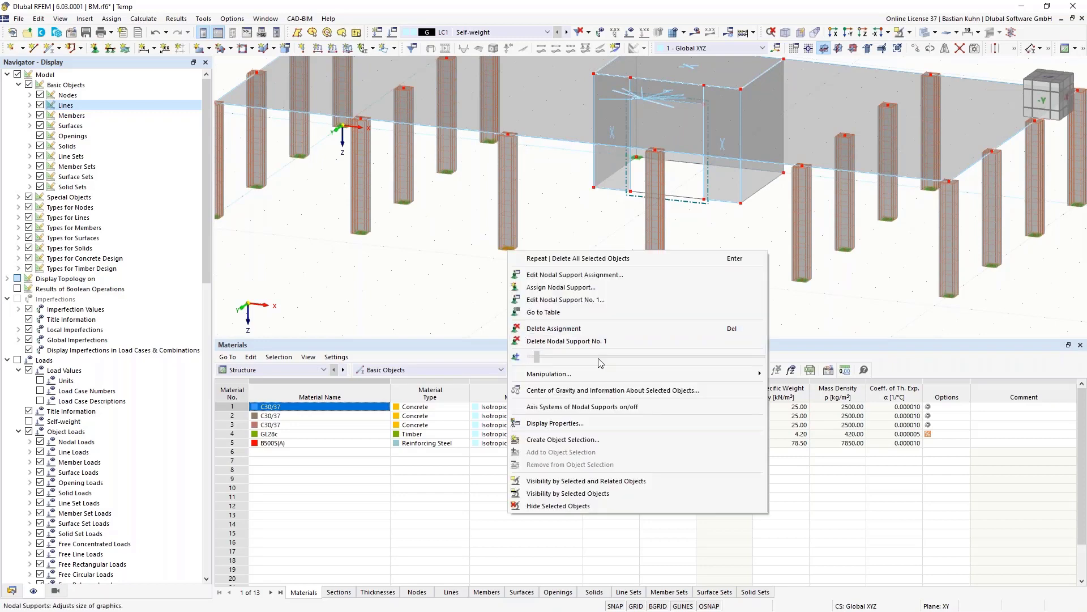
mouse_move(601, 358)
mouse_down()
mouse_move(620, 358)
mouse_move(595, 360)
mouse_up()
click(605, 208)
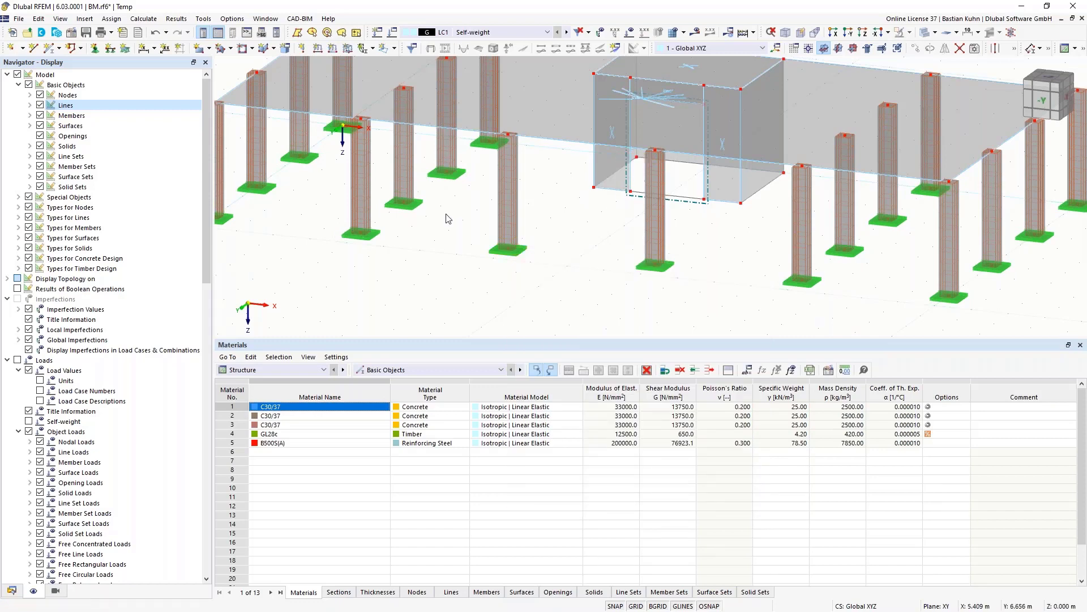
Set the hinged line support's coordinate system to Local xyz and start assigning it to lines
click(110, 47)
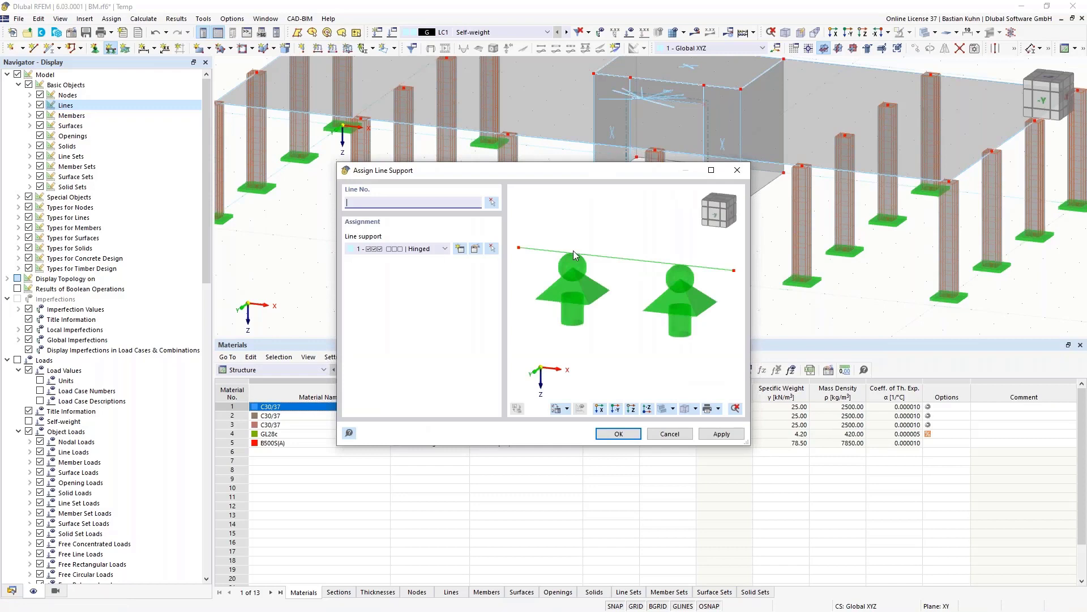
click(475, 250)
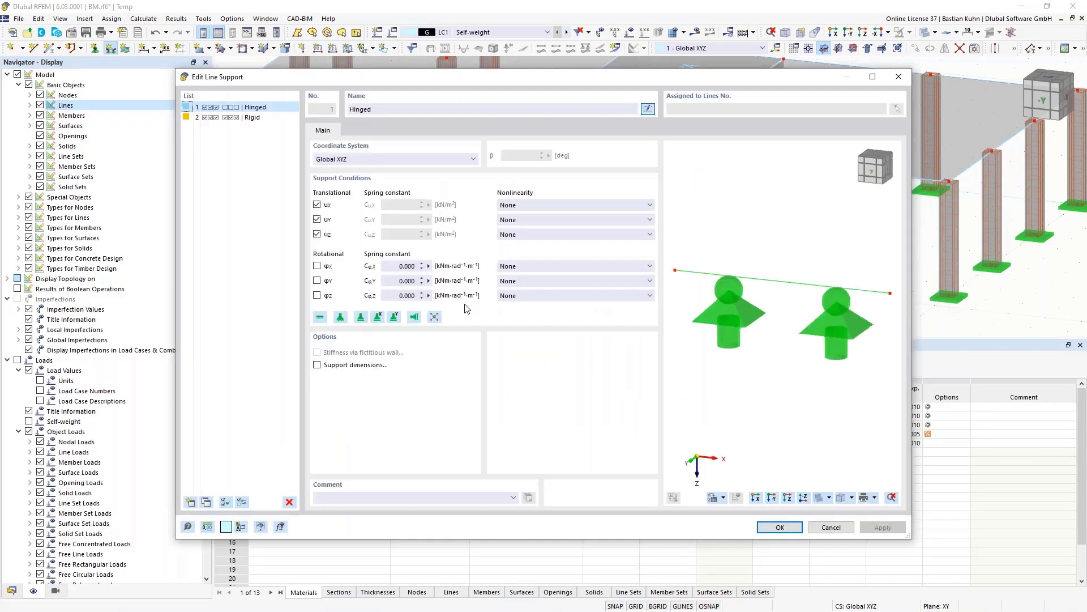
click(359, 160)
click(340, 176)
click(317, 220)
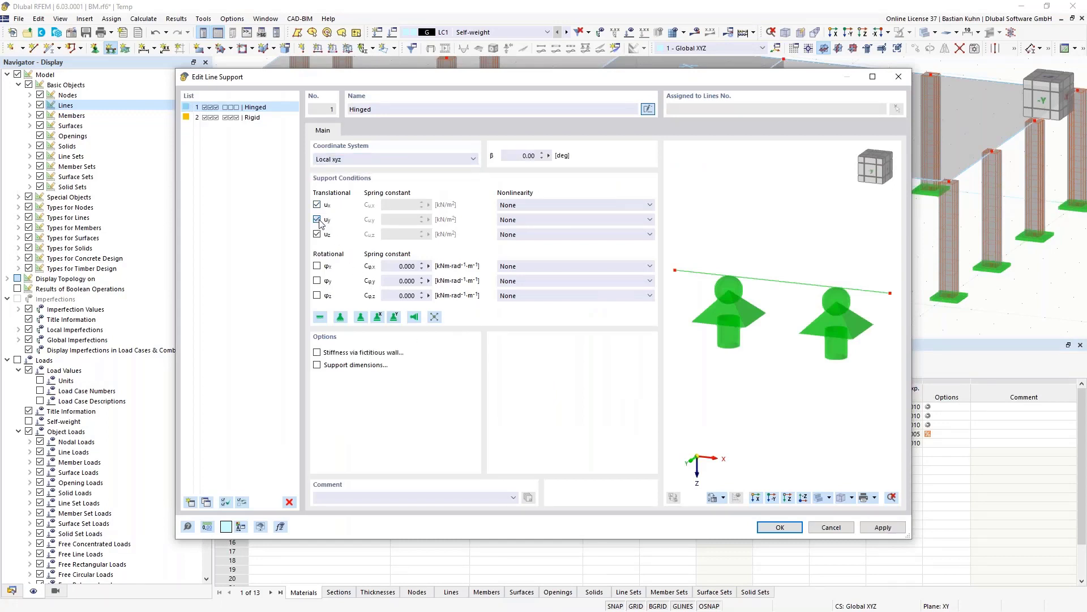
click(780, 528)
click(619, 435)
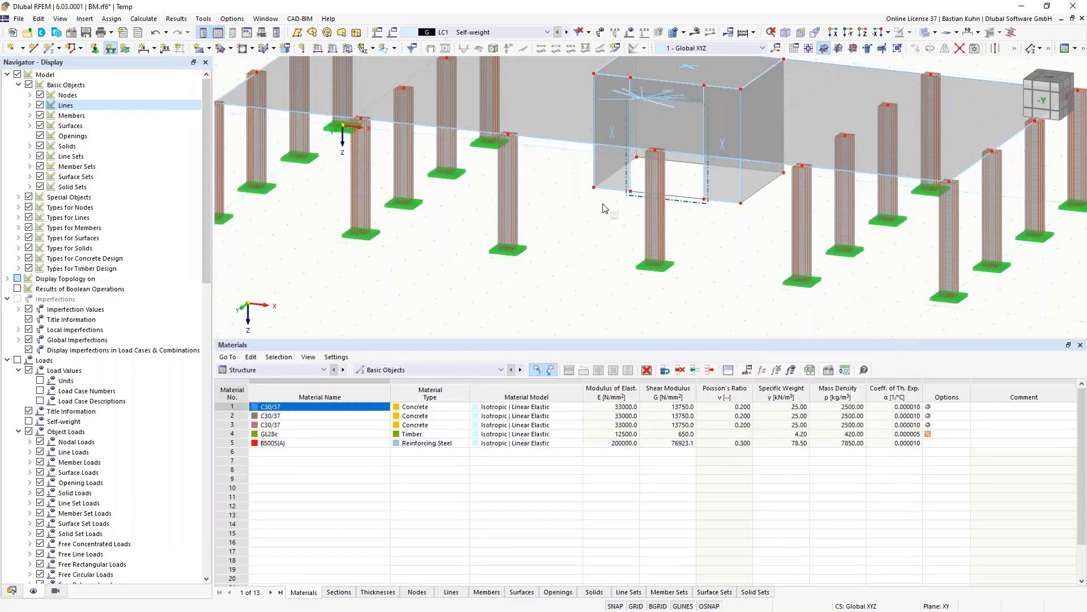
Assign the hinged line support to the base lines of the core walls, on both sides of the door opening
click(611, 191)
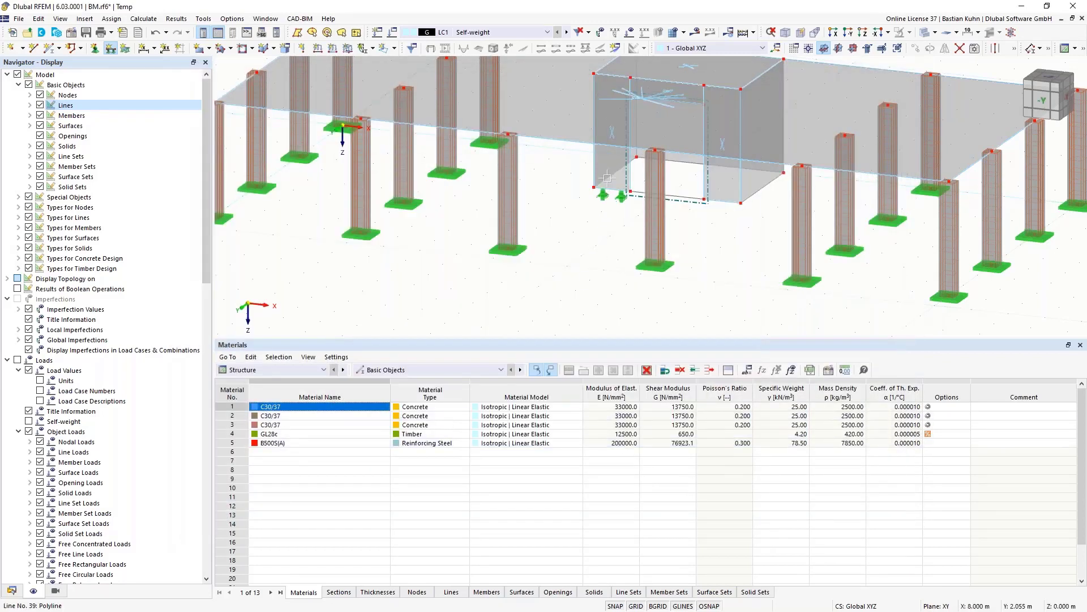
click(604, 186)
click(694, 164)
click(754, 195)
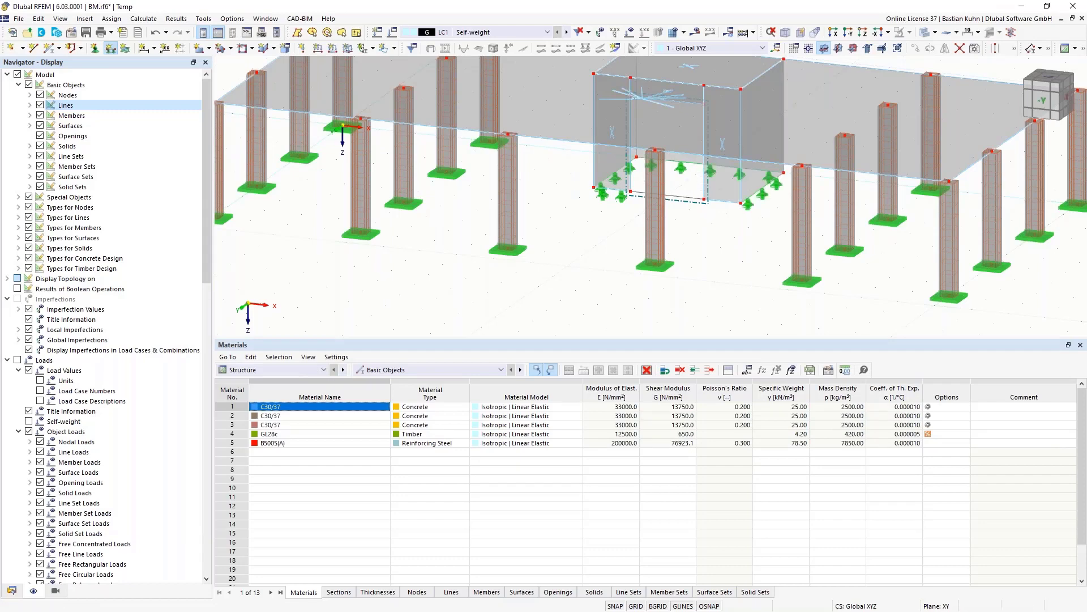
click(731, 203)
key(Escape)
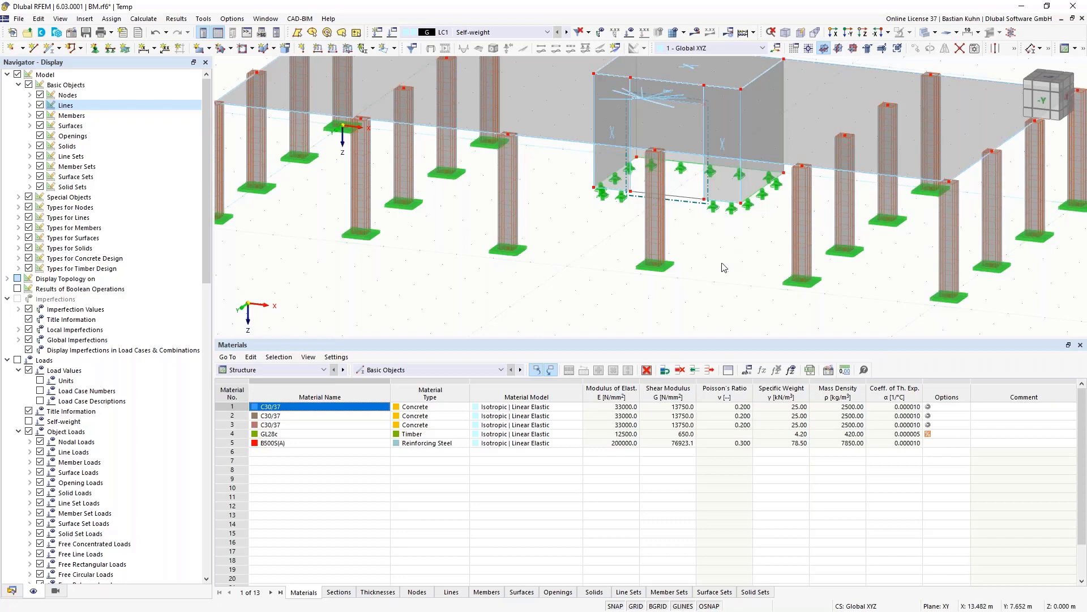
Copy the entire storey upwards four times with a Z displacement of -3 m per step
scroll(721, 278, down, 3)
middle_drag(720, 283, 702, 302)
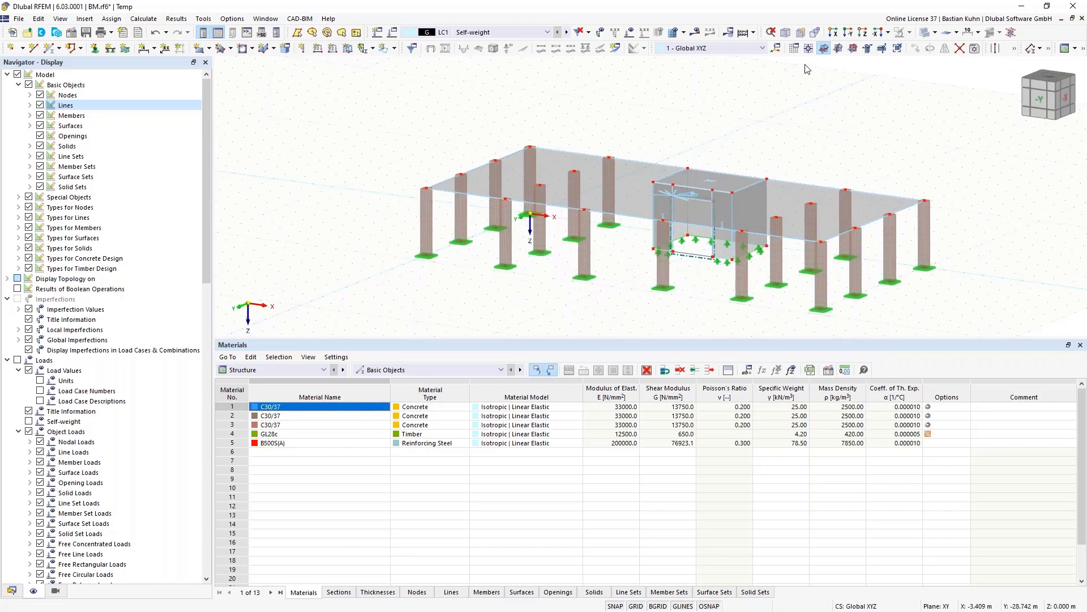
click(838, 47)
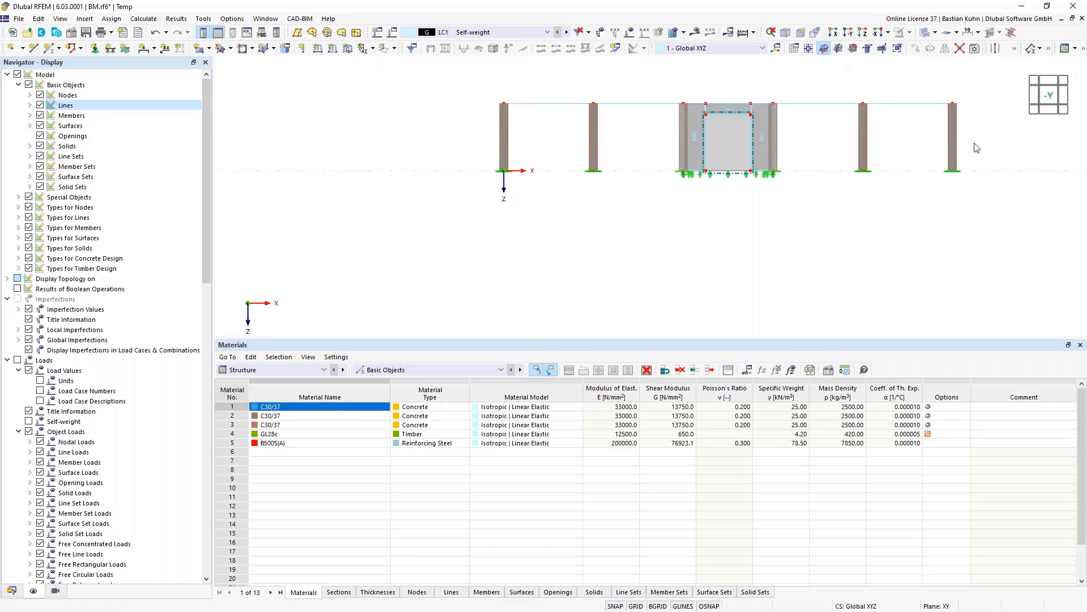
key(ctrl+a)
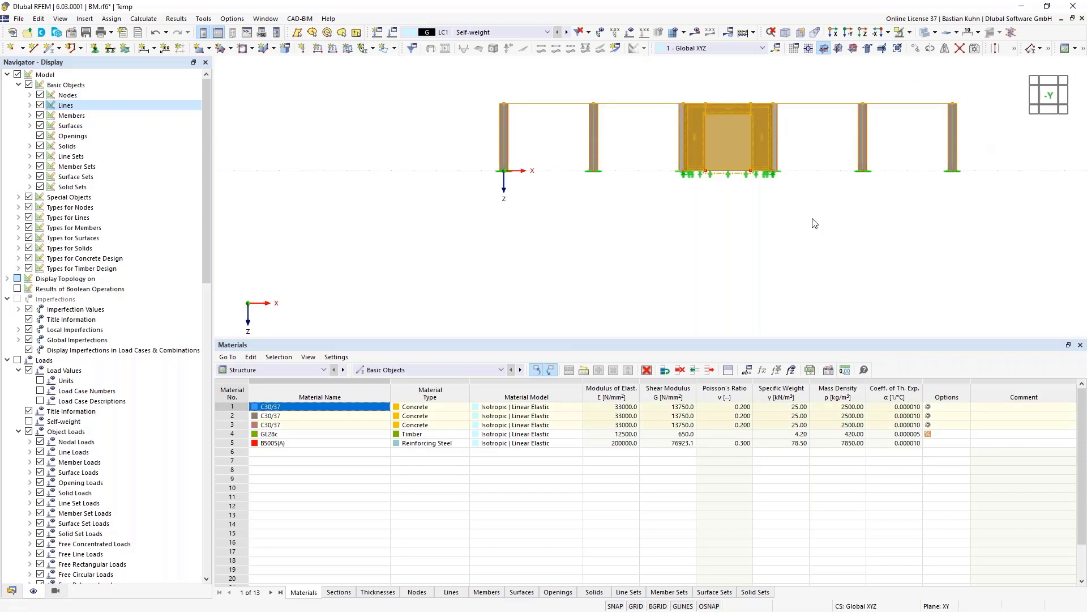
middle_drag(812, 227, 748, 279)
click(915, 48)
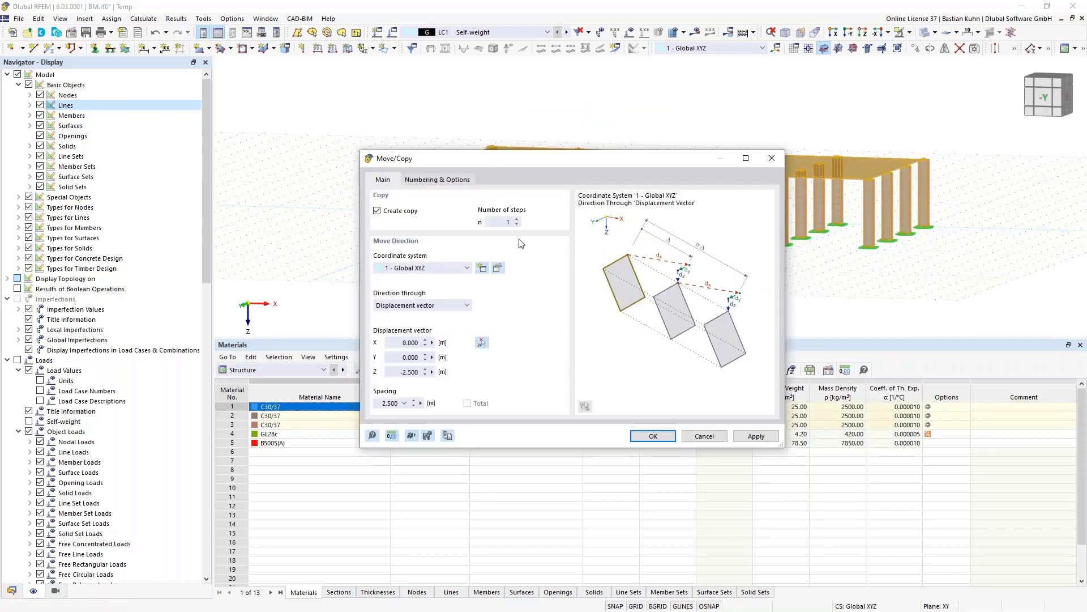
text(4)
click(403, 372)
text(-3)
click(640, 439)
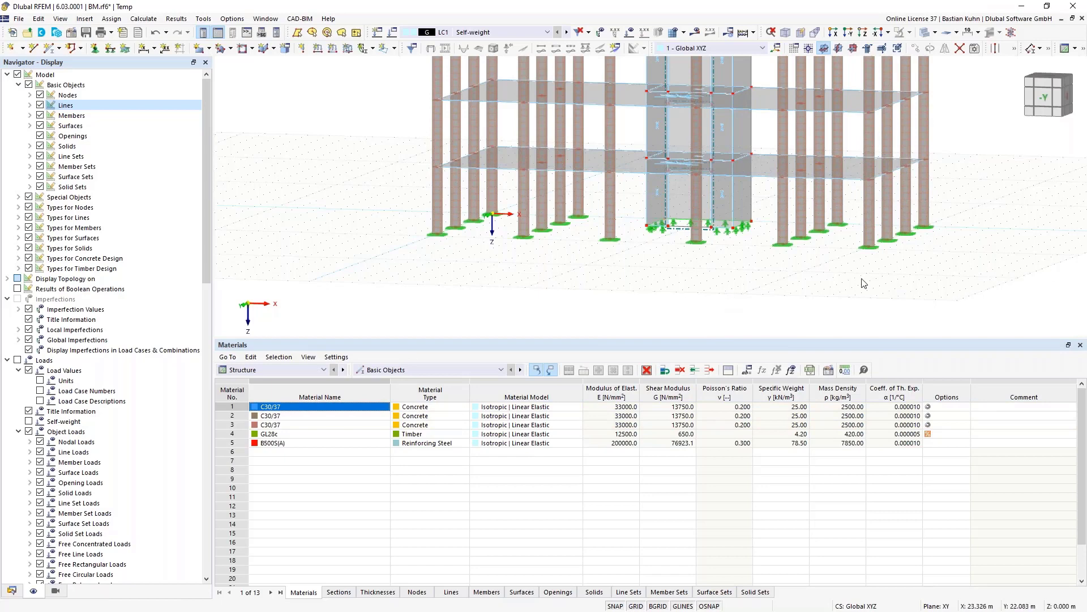
Look over the stacked storeys and set the view against the Y direction
ctrl+middle_drag(864, 283, 798, 318)
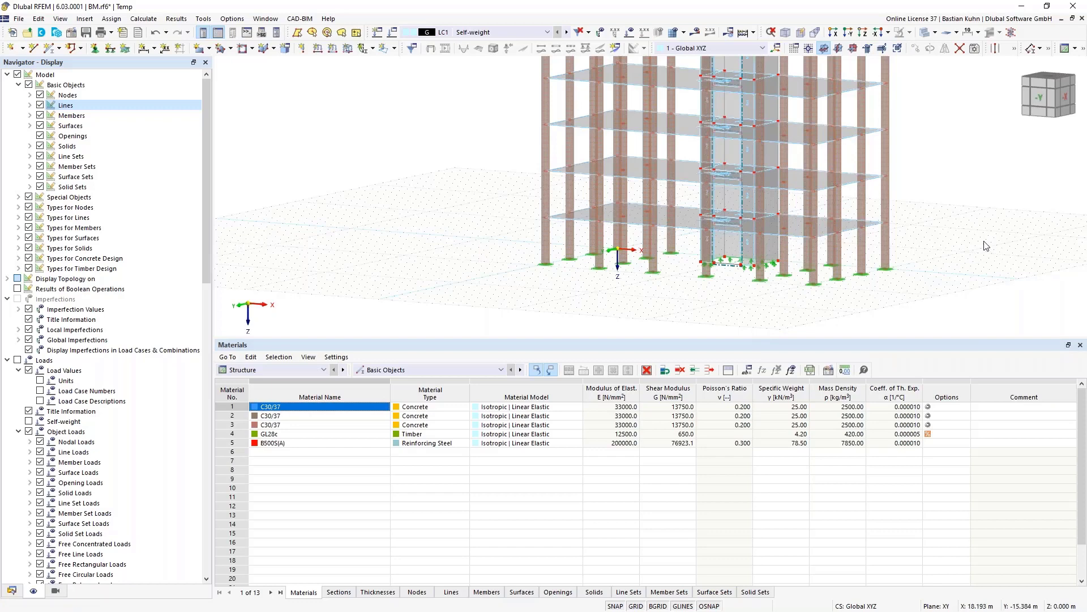
scroll(986, 225, up, 2)
middle_drag(986, 226, 888, 272)
scroll(906, 267, down, 3)
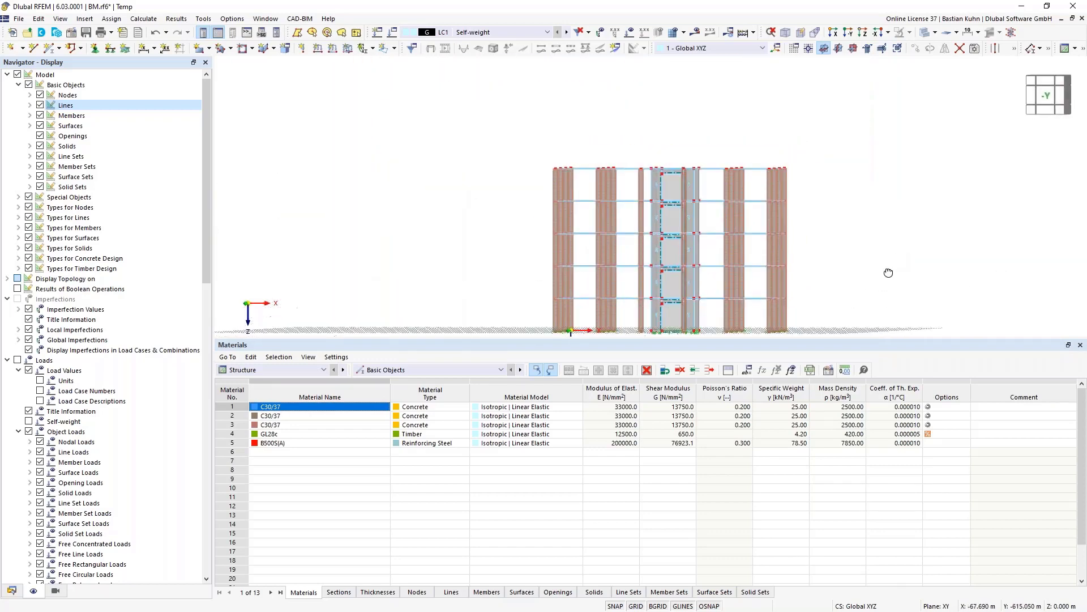
click(849, 28)
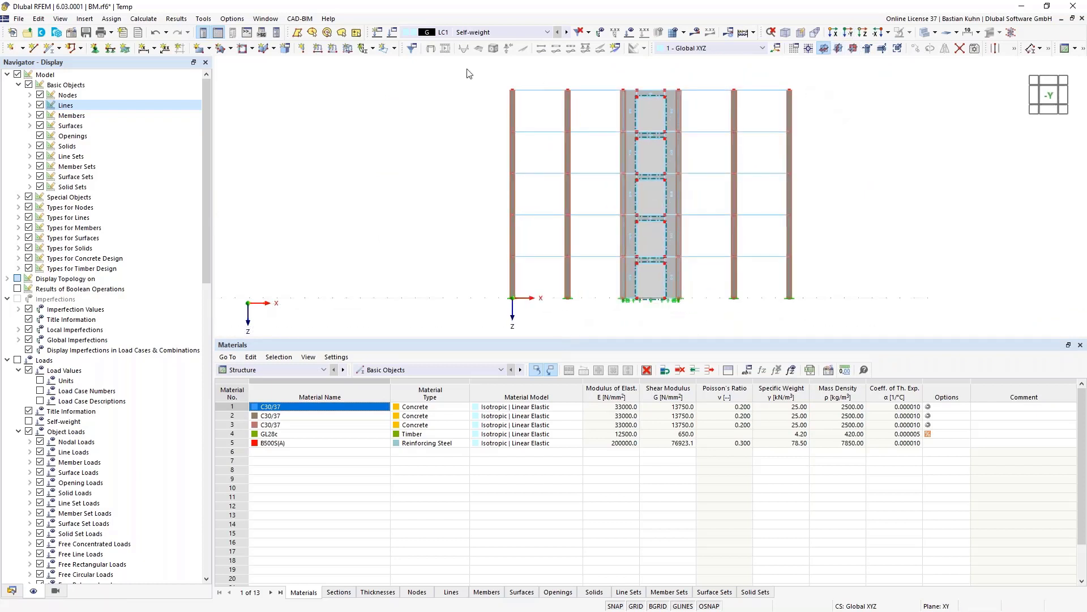
drag(473, 74, 878, 100)
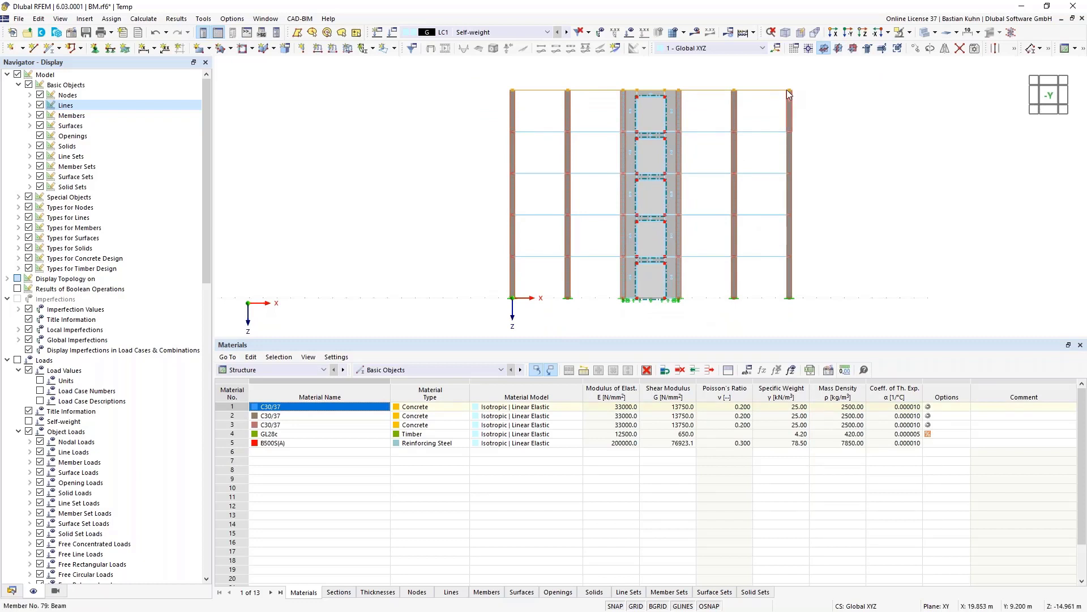
right_click(786, 89)
click(779, 82)
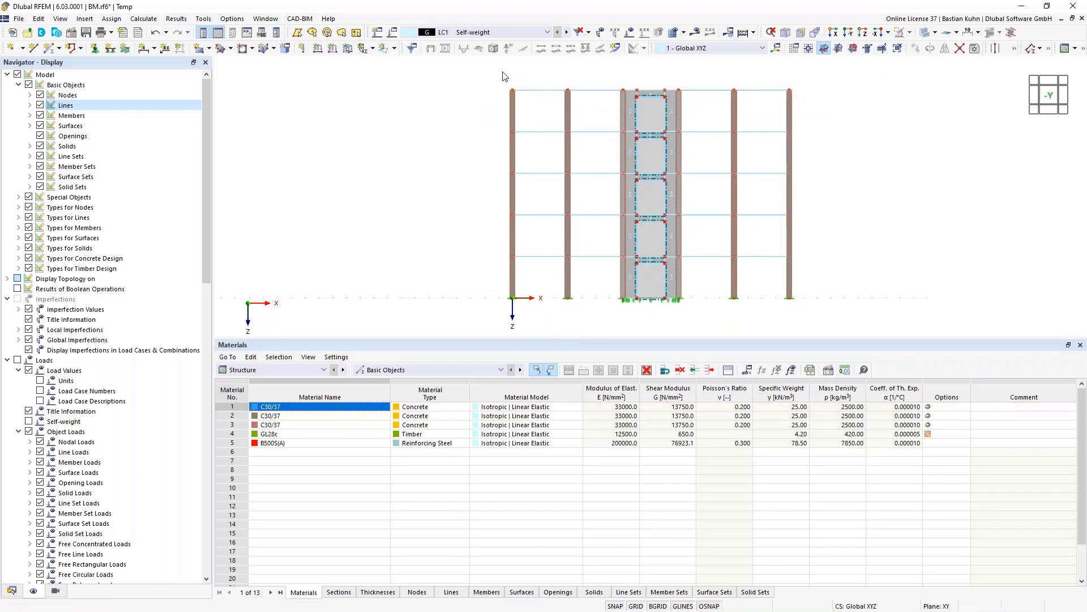
Select the nodes of the roof level and set their Z coordinate to -14.750 m
drag(498, 72, 868, 95)
right_click(792, 91)
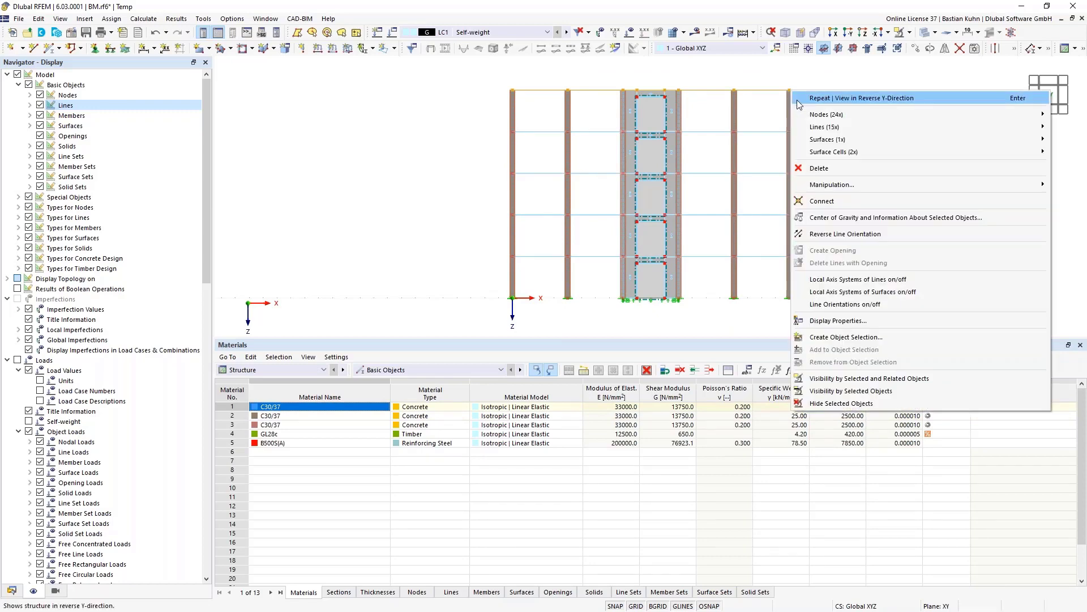
mouse_move(823, 116)
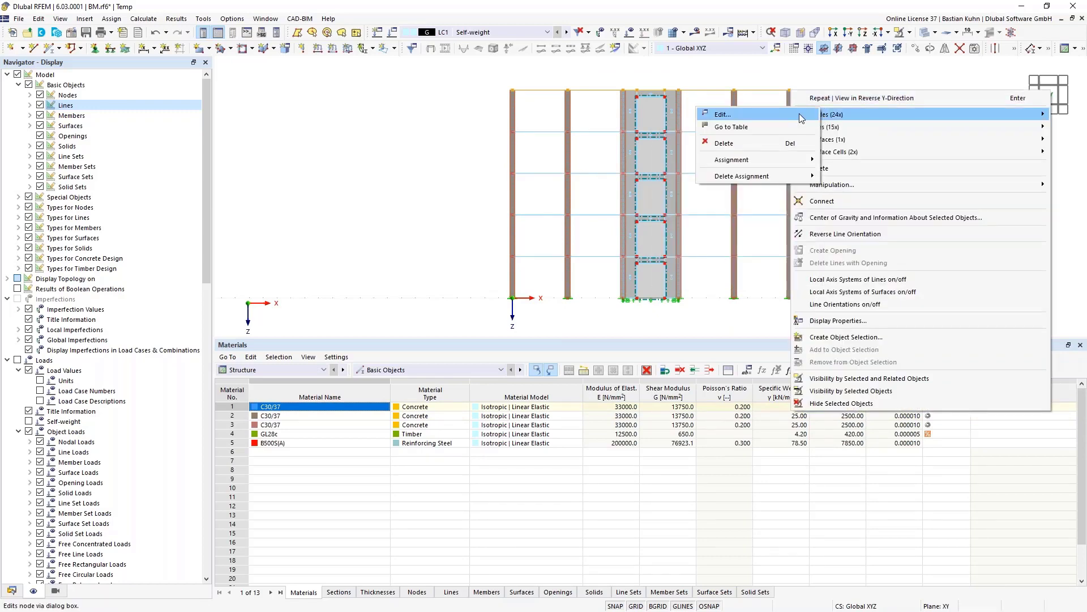
click(725, 114)
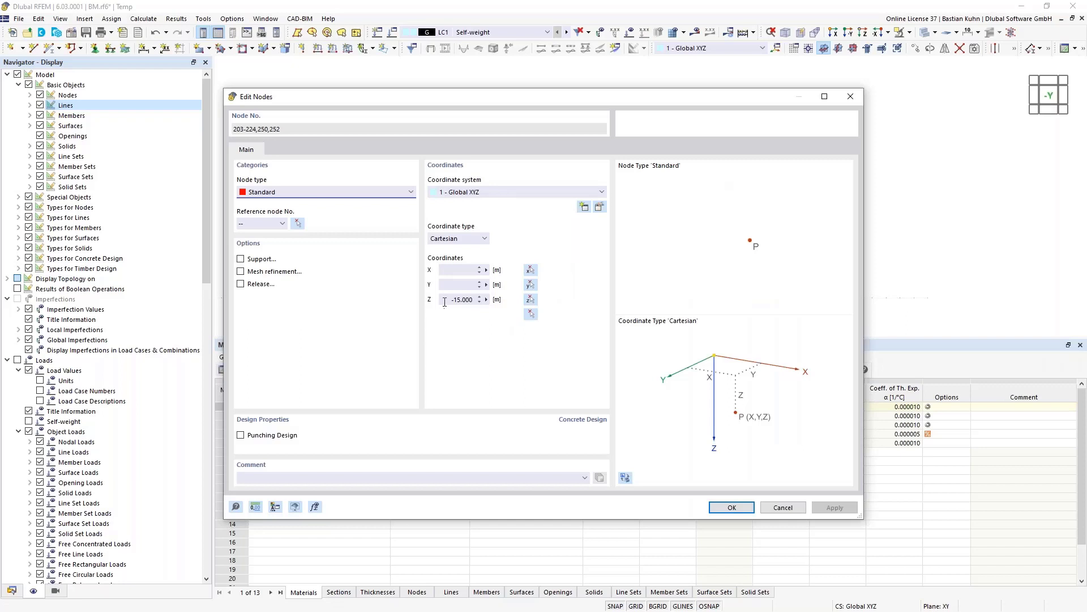
click(445, 300)
text(2)
click(721, 507)
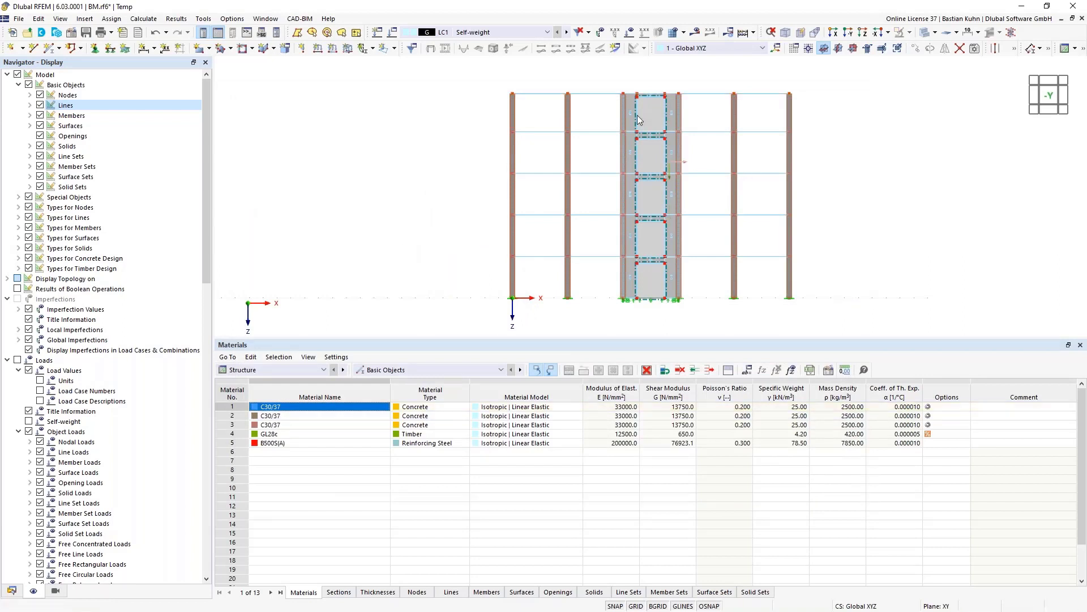
Select the upper four storeys without the slabs and the two intermediate column rows on the core-side edge, and open the selected members for editing
scroll(649, 101, up, 2)
scroll(877, 149, down, 3)
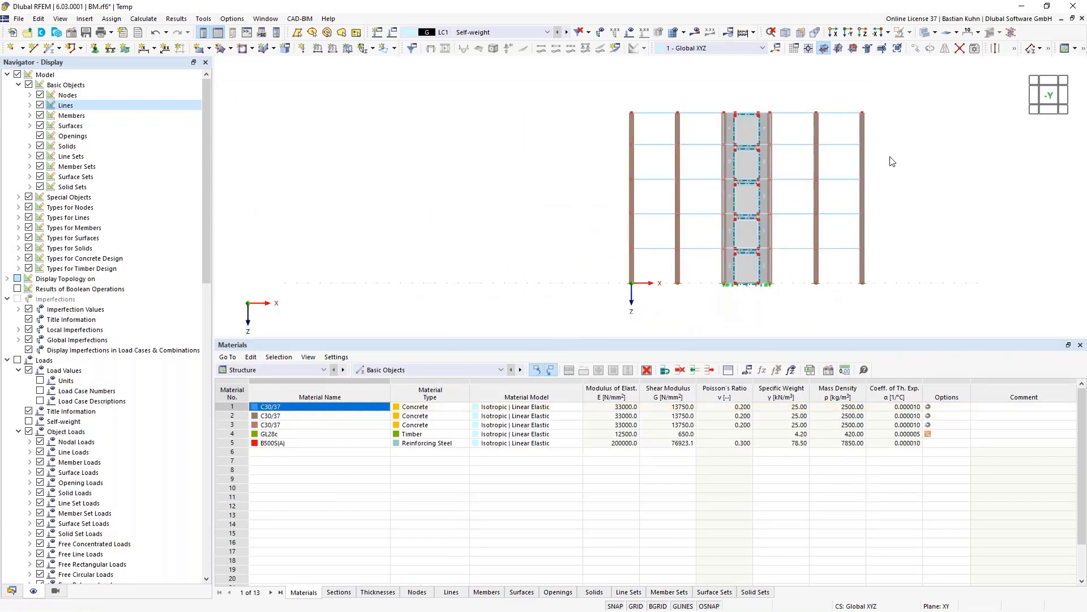
ctrl+middle_drag(892, 161, 885, 213)
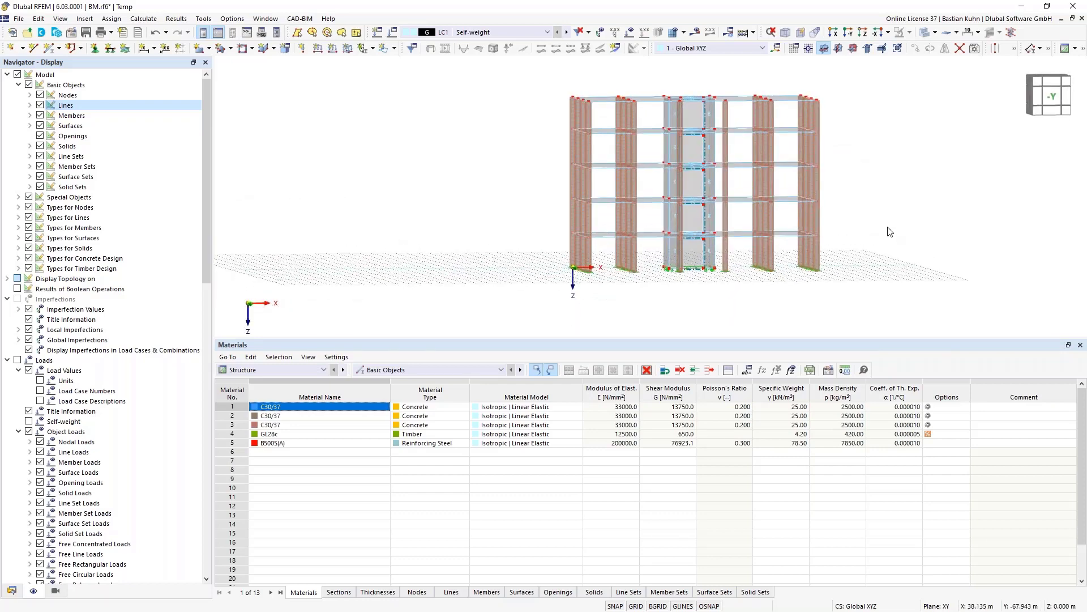
click(838, 48)
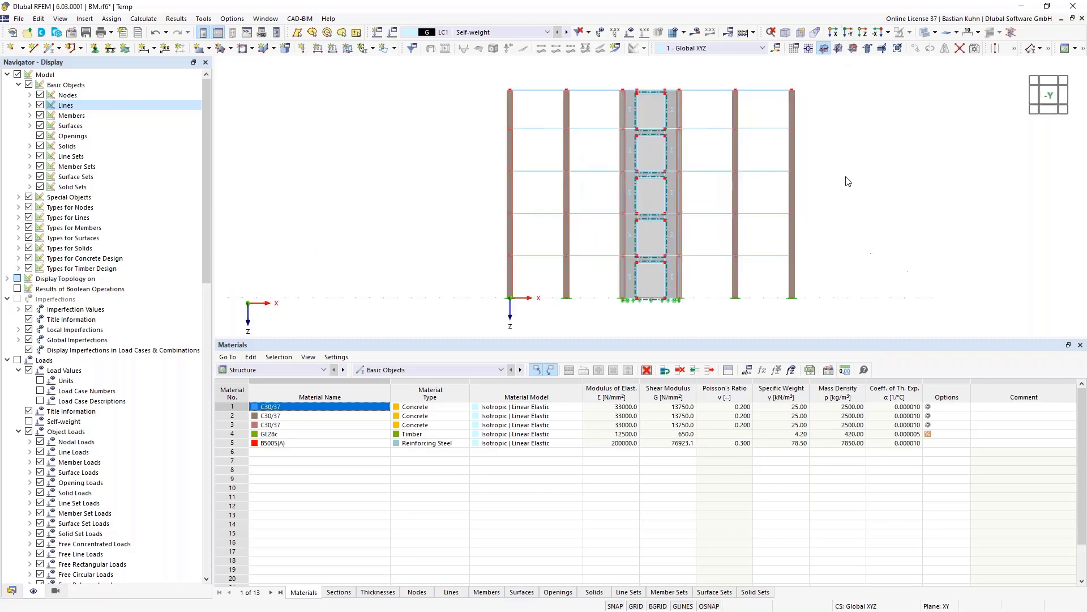
scroll(848, 181, down, 2)
drag(855, 229, 517, 69)
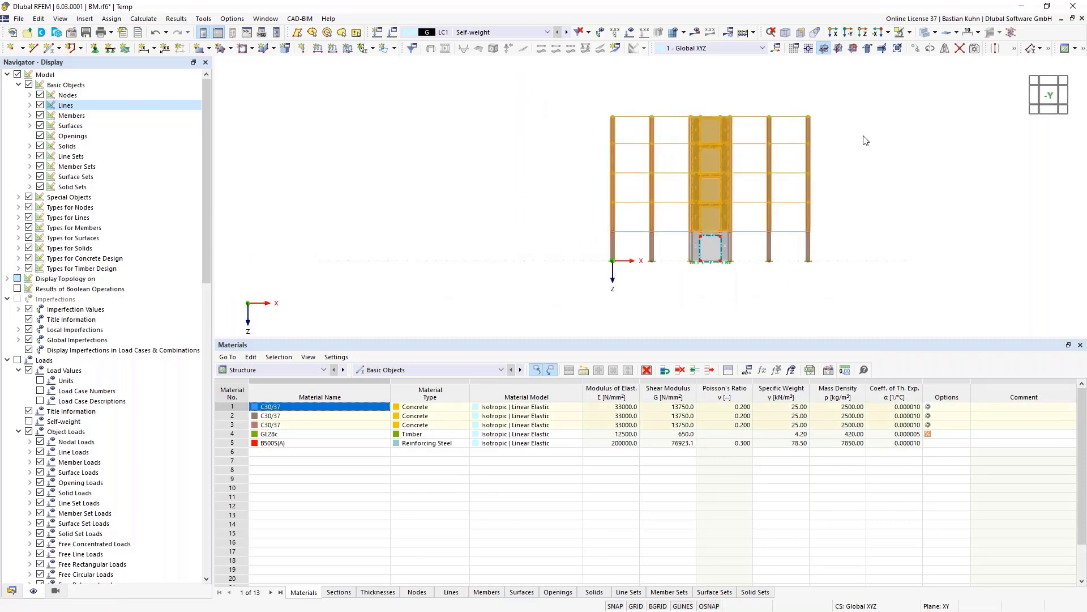
click(853, 49)
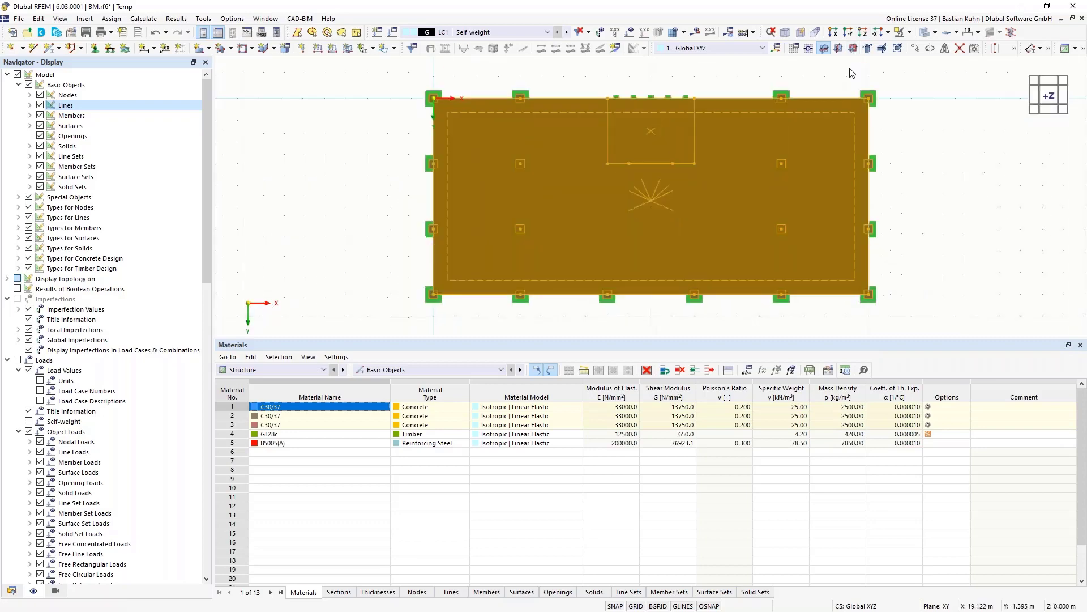
shift+drag(800, 80, 765, 111)
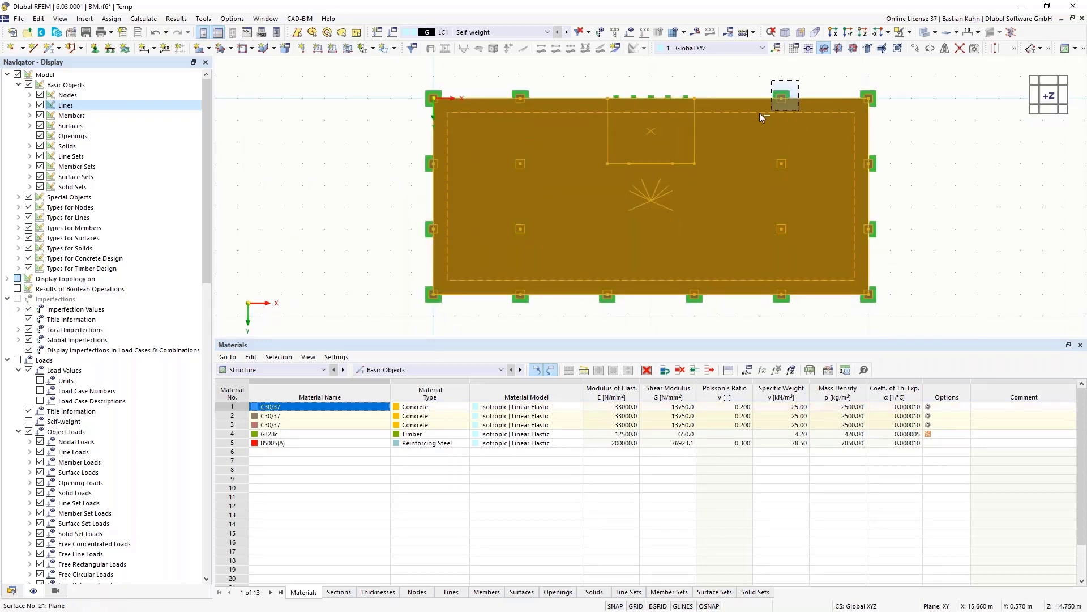
shift+click(521, 99)
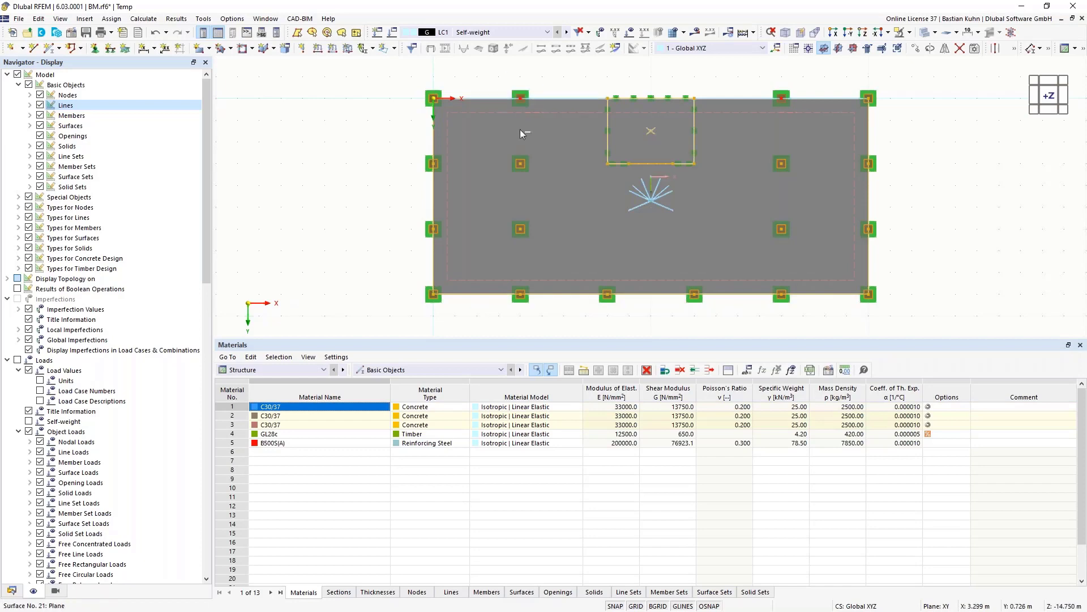
click(786, 33)
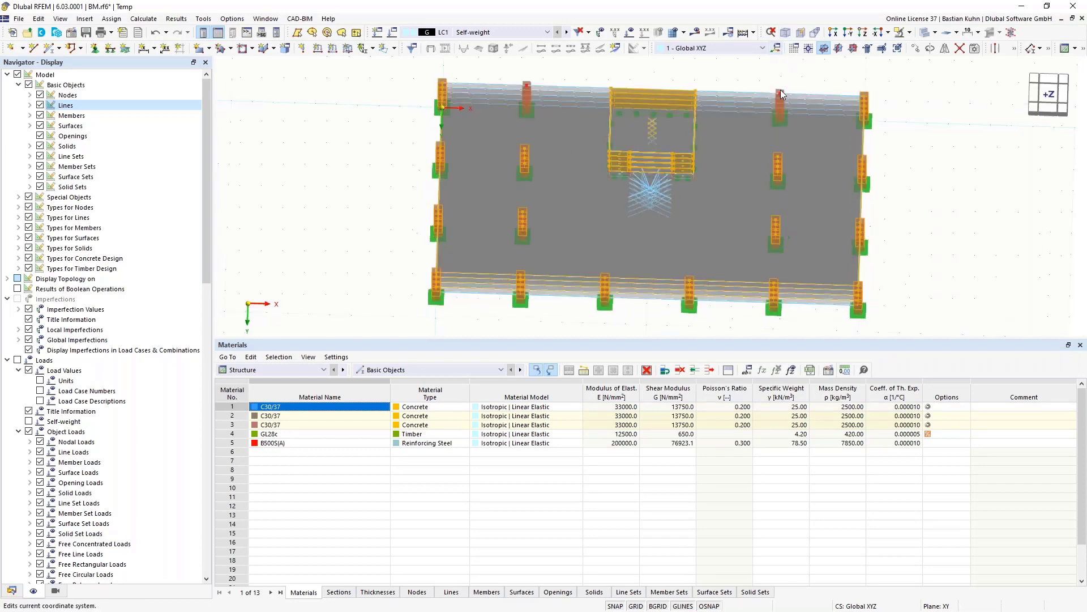
right_click(774, 137)
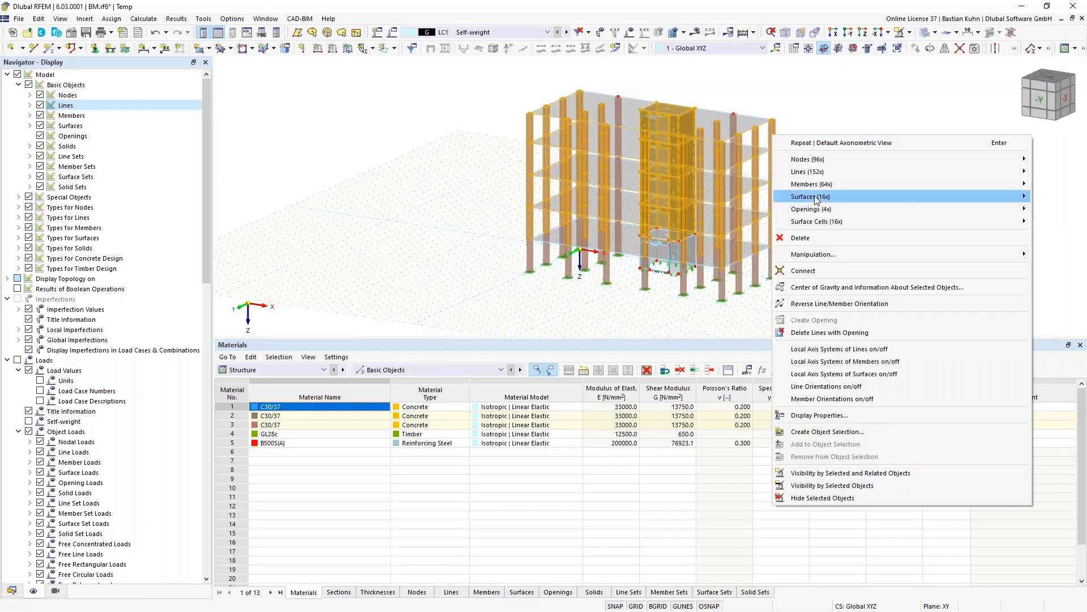
mouse_move(810, 184)
click(756, 185)
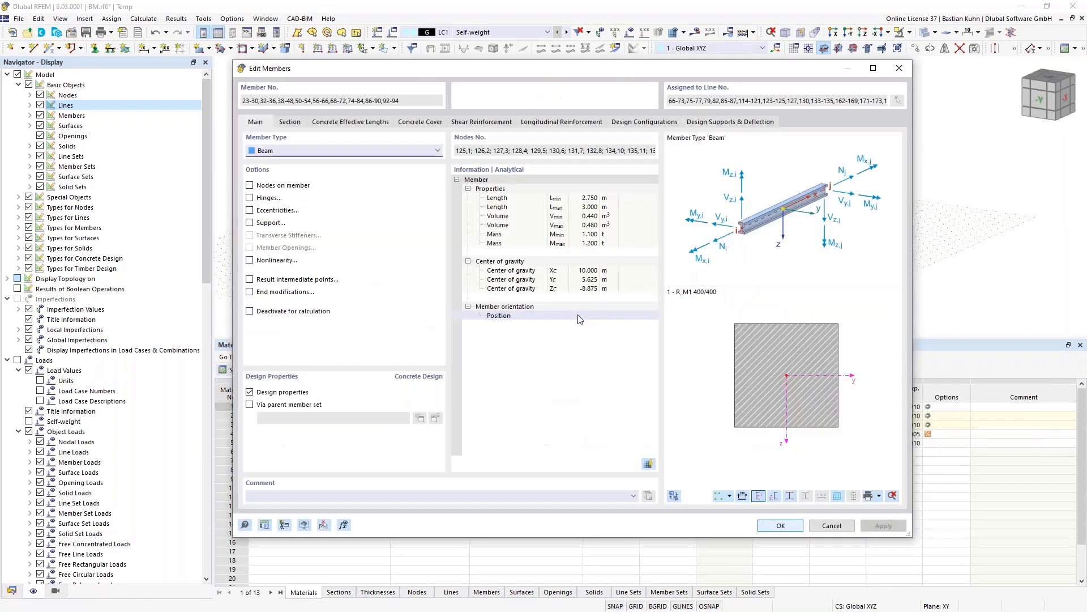
Create a new R_M1 section for the selected members and set its dimensions to 220/220
click(290, 122)
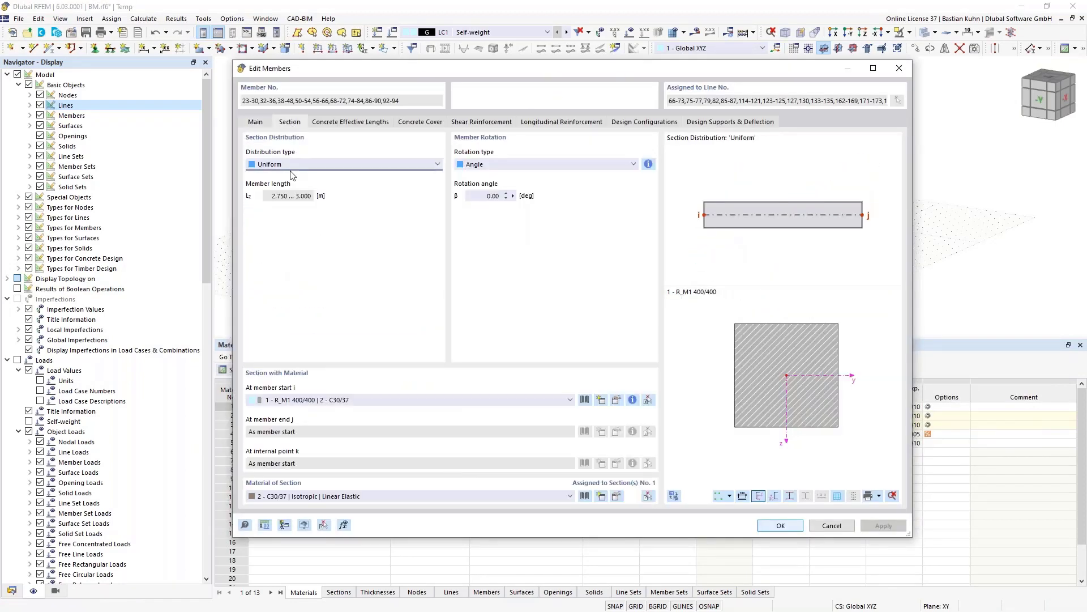
click(497, 401)
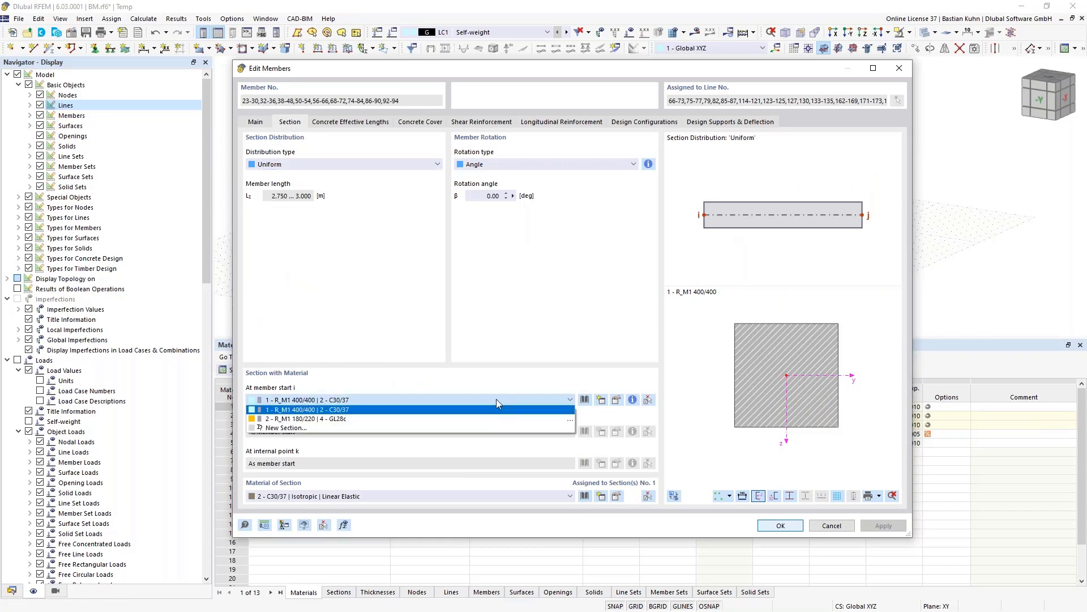
click(496, 401)
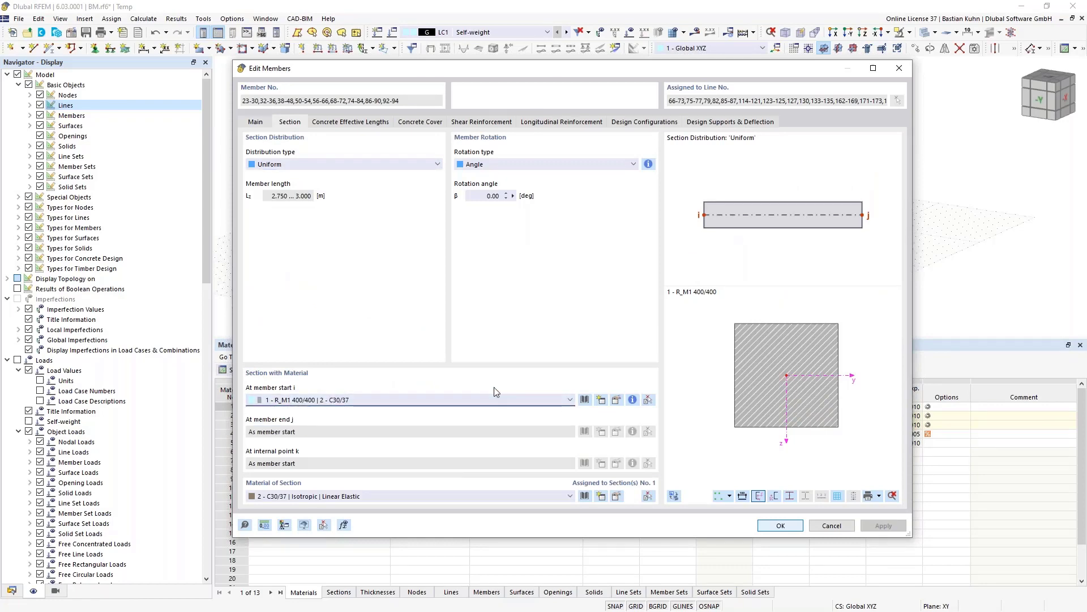
click(585, 400)
key(Escape)
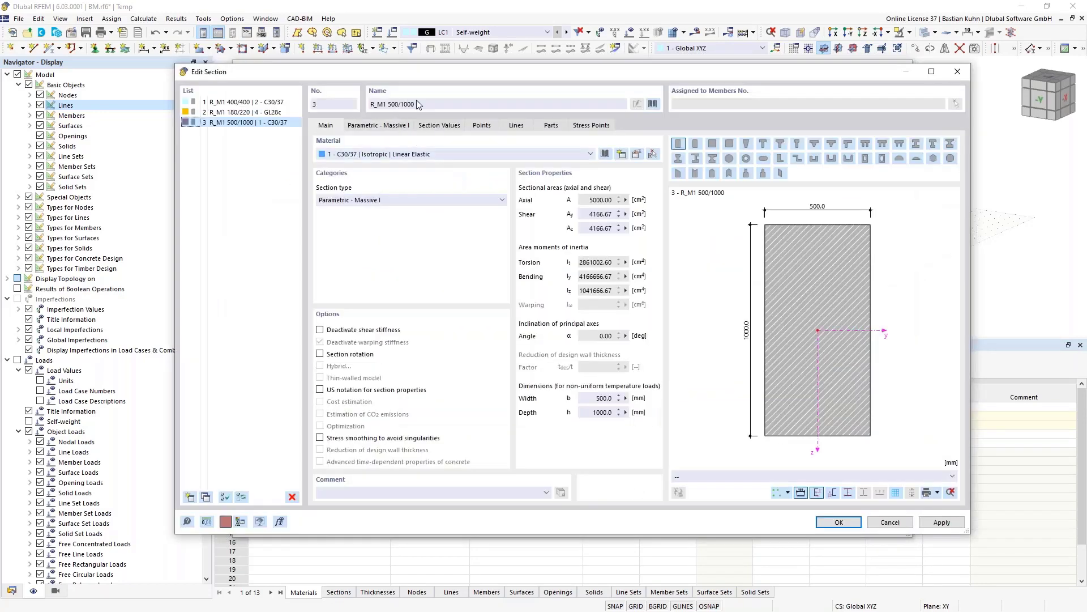
drag(416, 104, 400, 104)
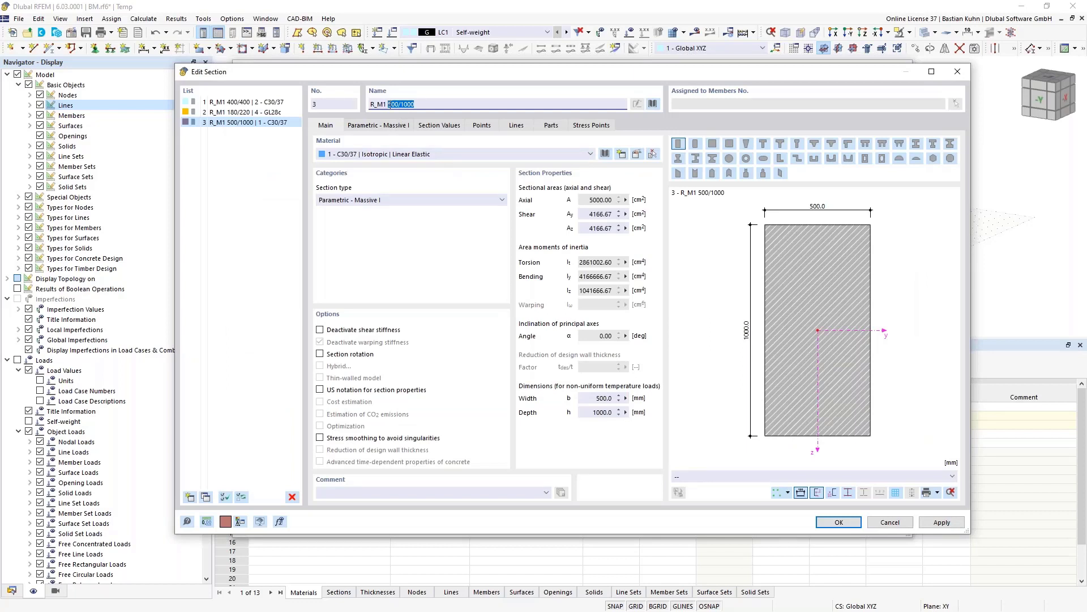
text(220/22)
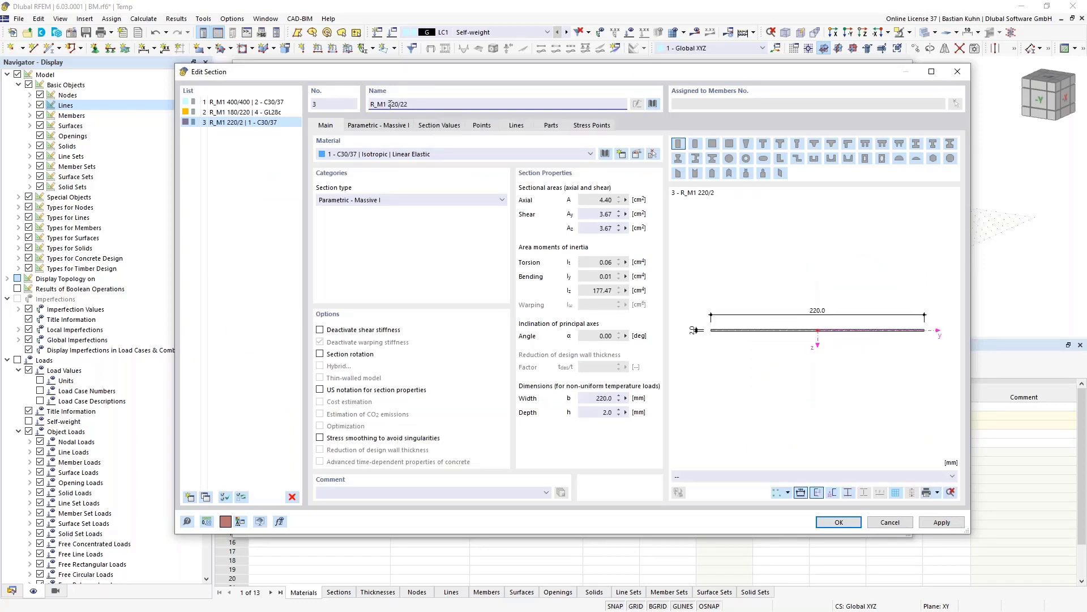
text(0)
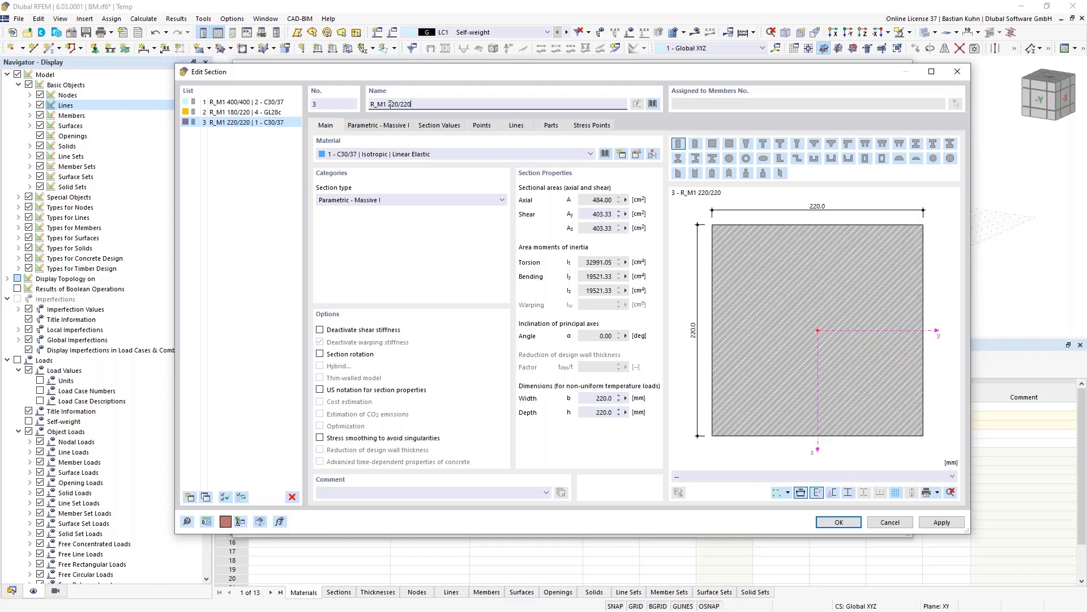
Assign the library material Baubuche GL75 Beam to the 220/220 section, searching across all material types, and accept the section
click(605, 154)
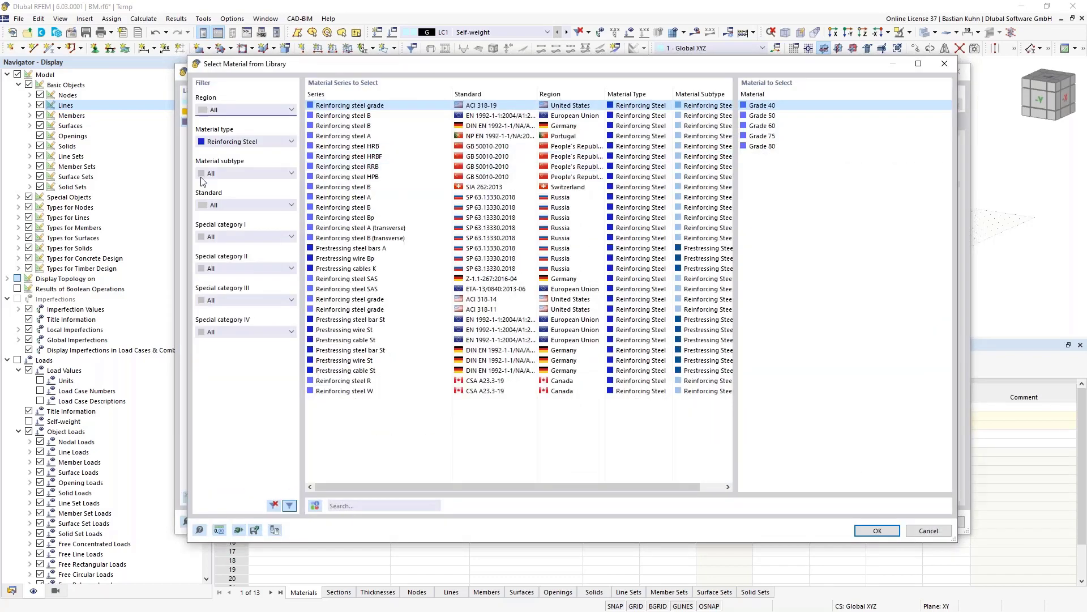
click(260, 141)
click(258, 151)
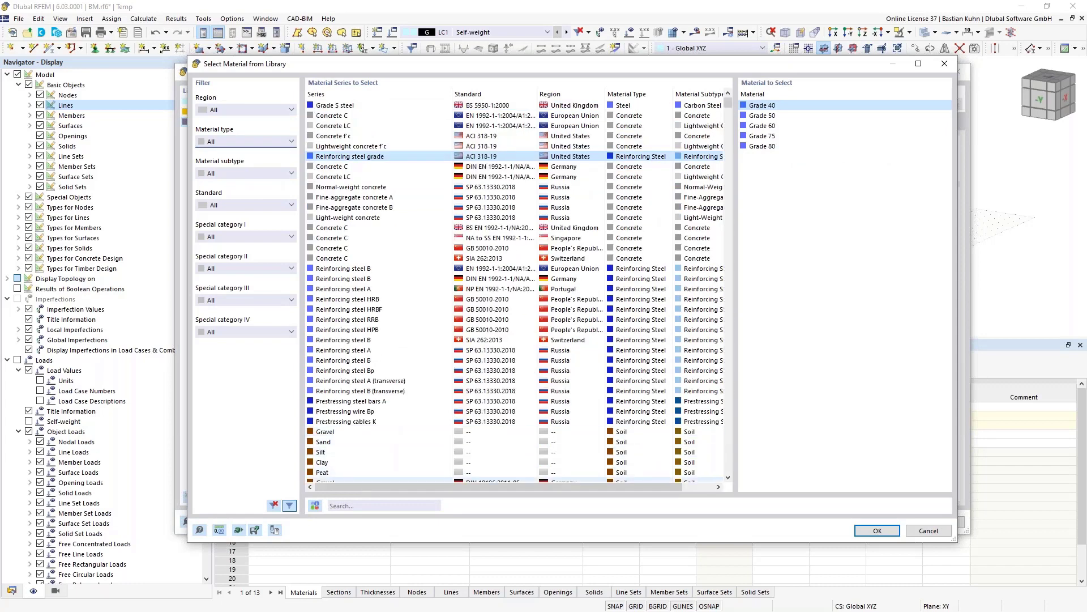
click(355, 507)
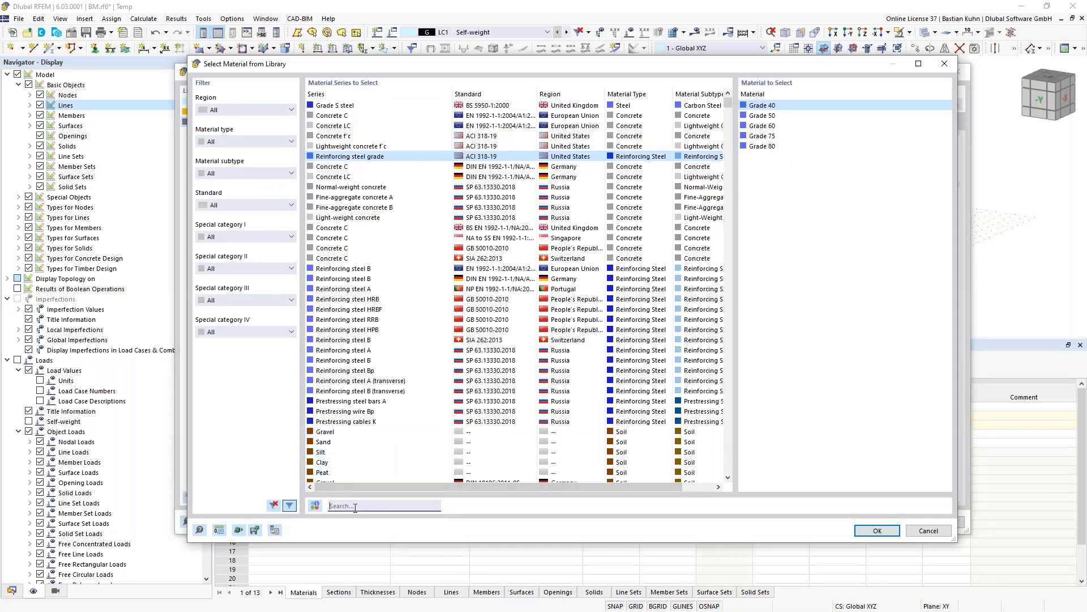
text(Baubu)
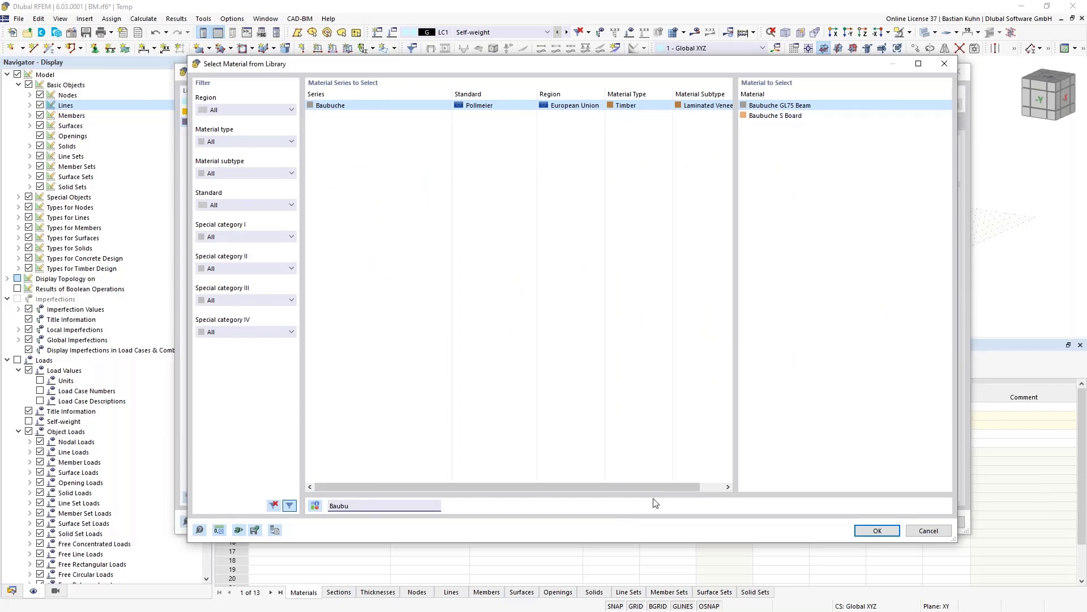
click(871, 532)
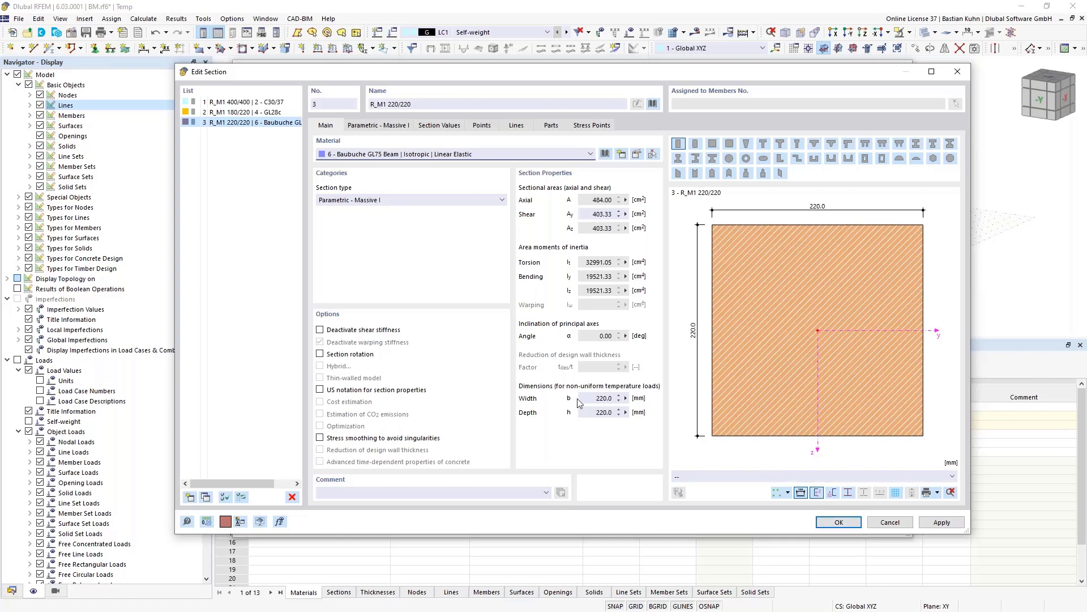
click(833, 524)
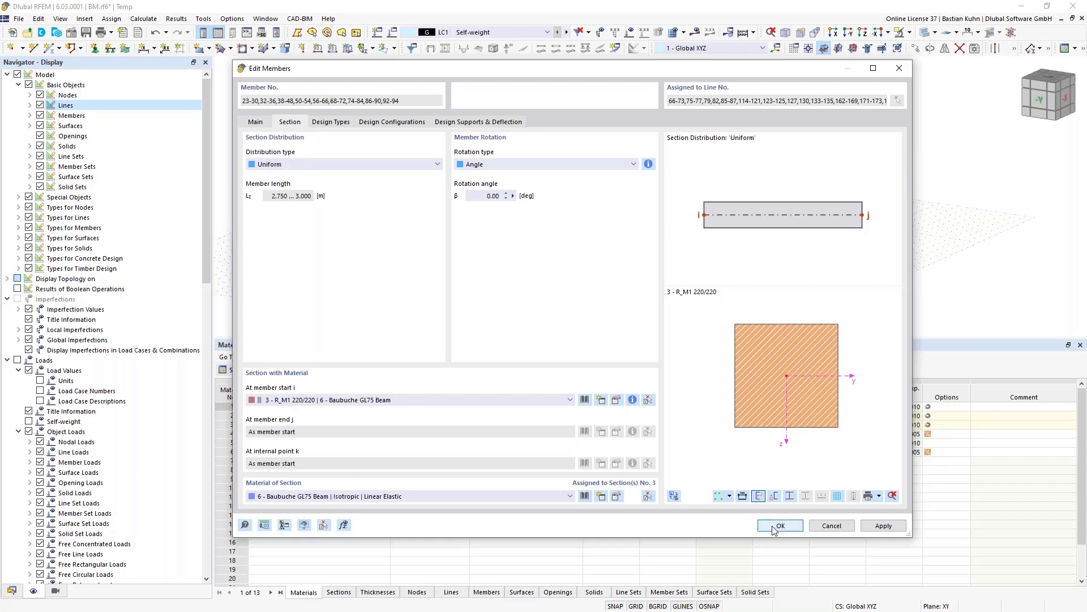
Assign Service Class 1 to the selected columns for timber design and apply the member changes
click(335, 123)
click(377, 195)
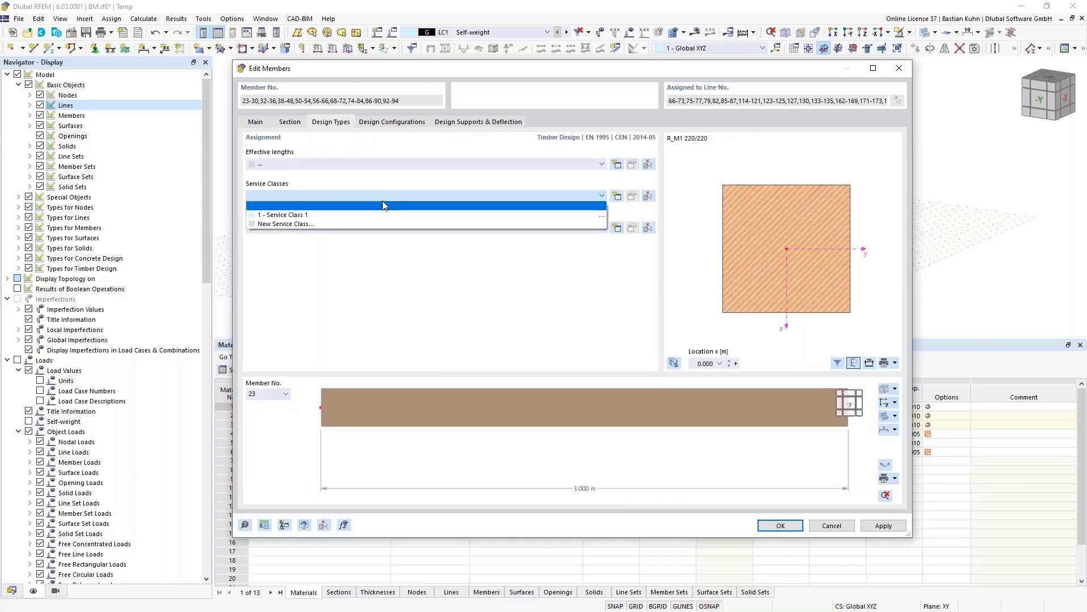
click(377, 215)
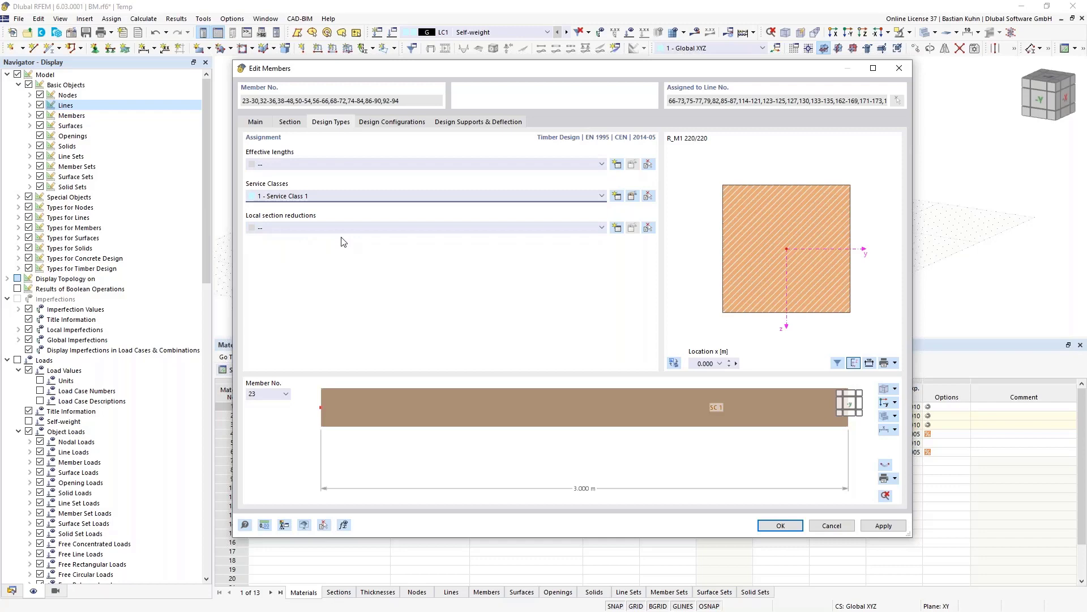
click(780, 525)
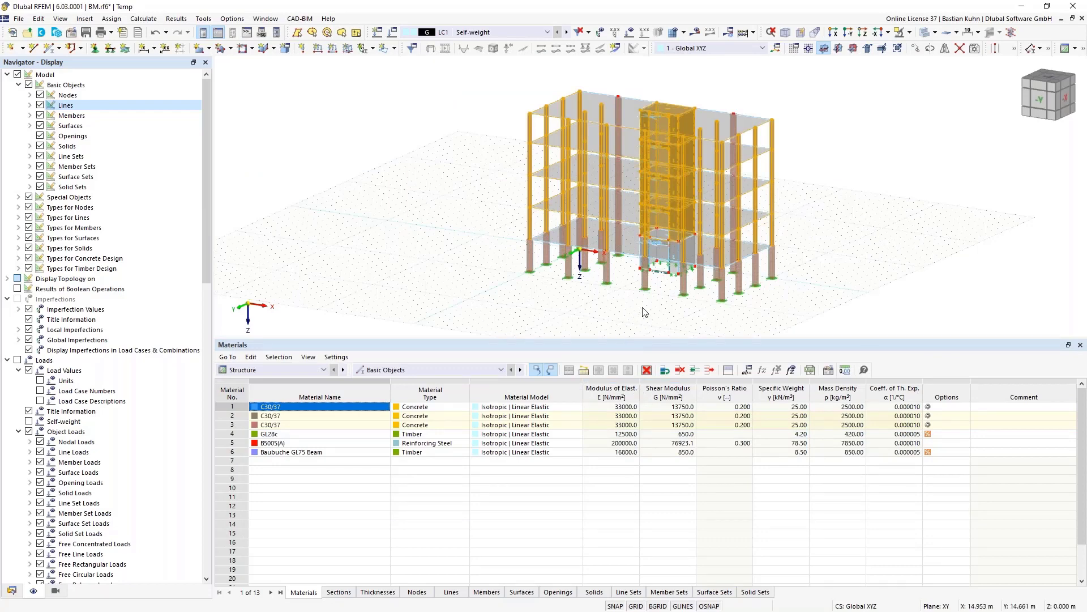
Select the complete top storey in the view against the Y direction and open its members for editing
click(840, 48)
drag(863, 265, 497, 131)
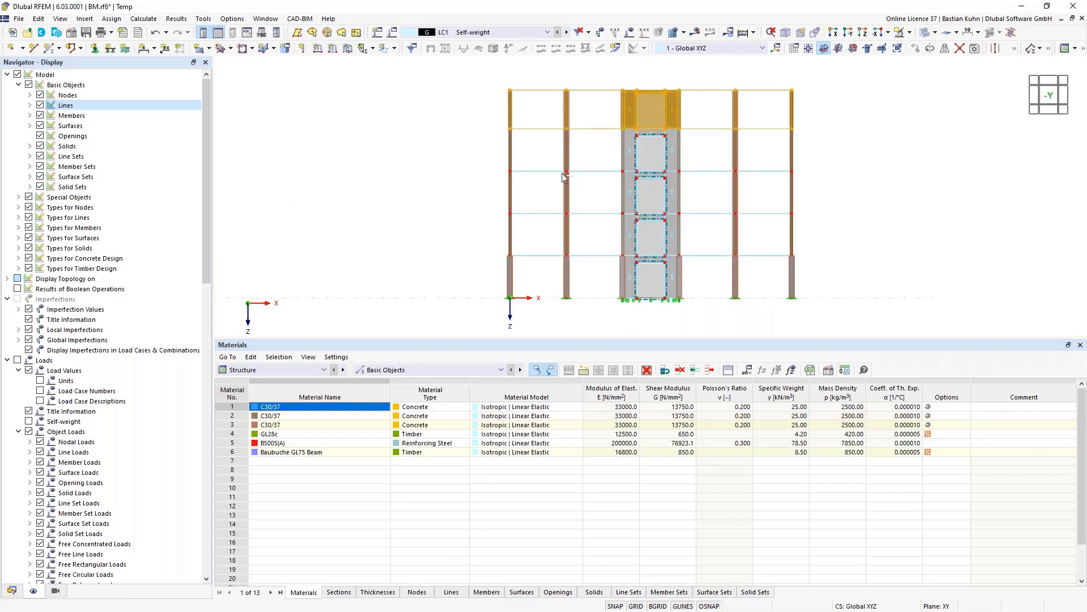
ctrl+middle_drag(844, 124, 793, 110)
right_click(793, 110)
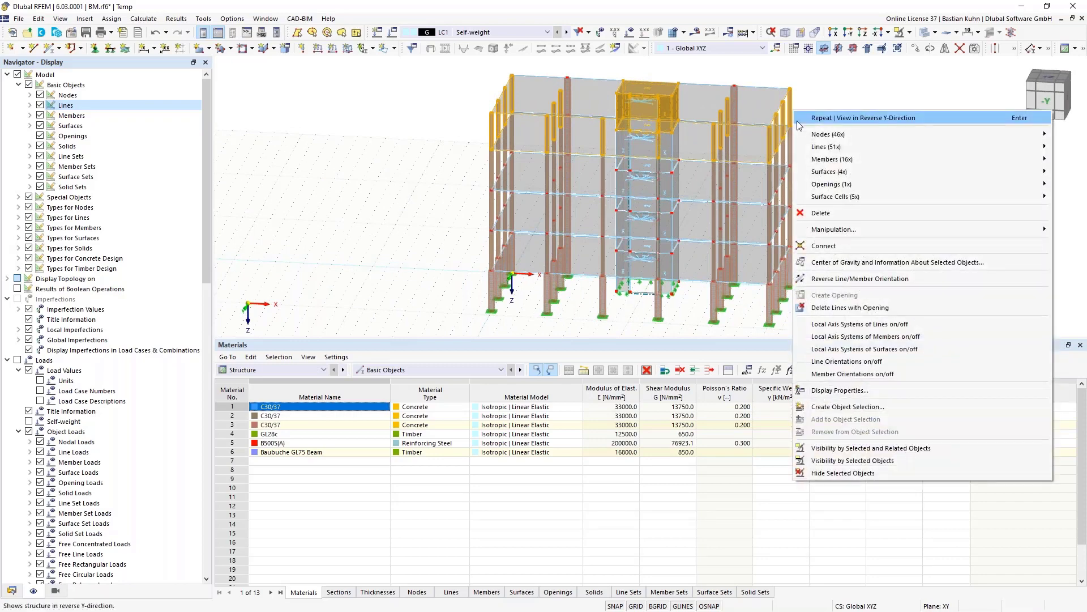
mouse_move(816, 162)
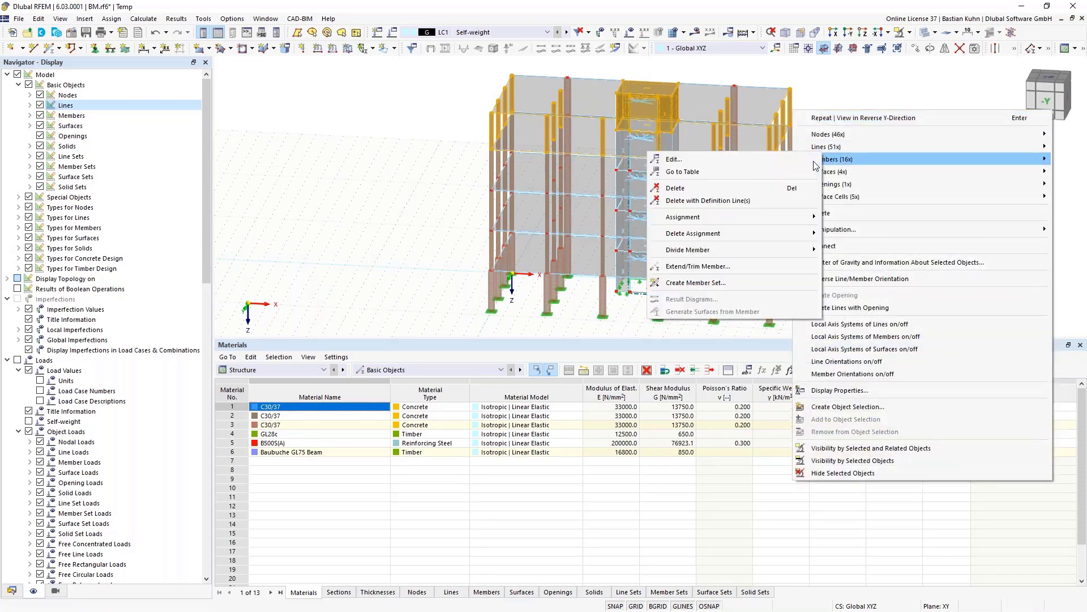
click(751, 164)
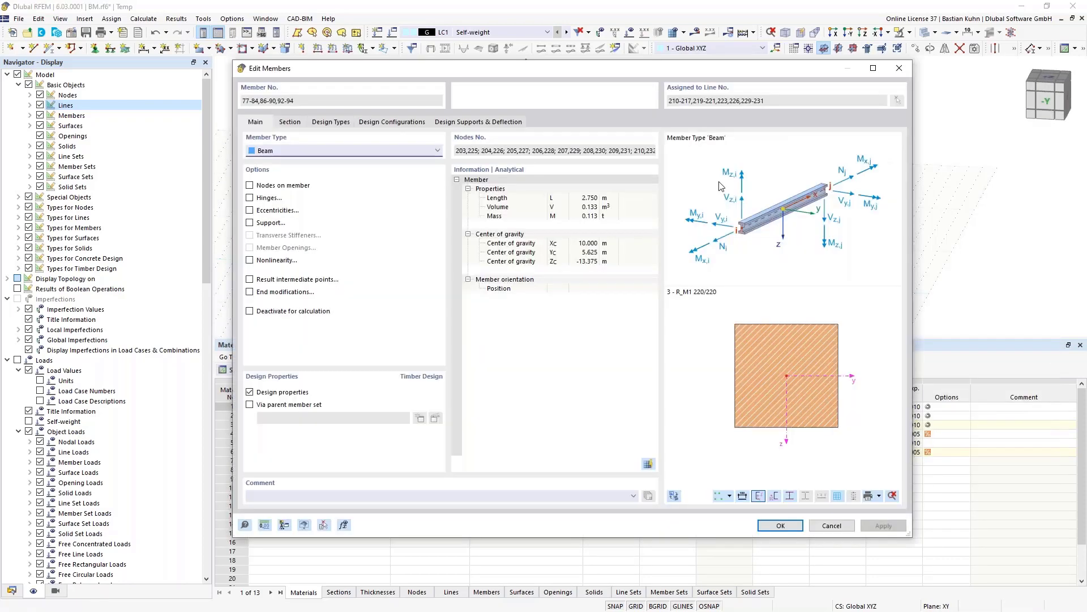
Give the top-storey columns member hinges at start and end, using a new Local xyz hinge with φy and φz released
click(250, 199)
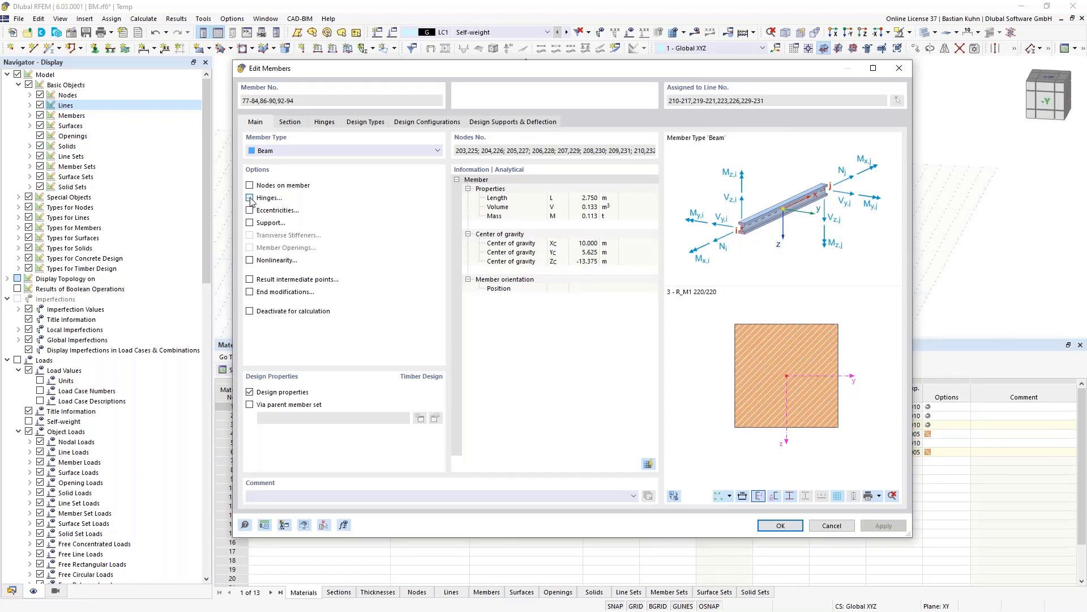
click(322, 123)
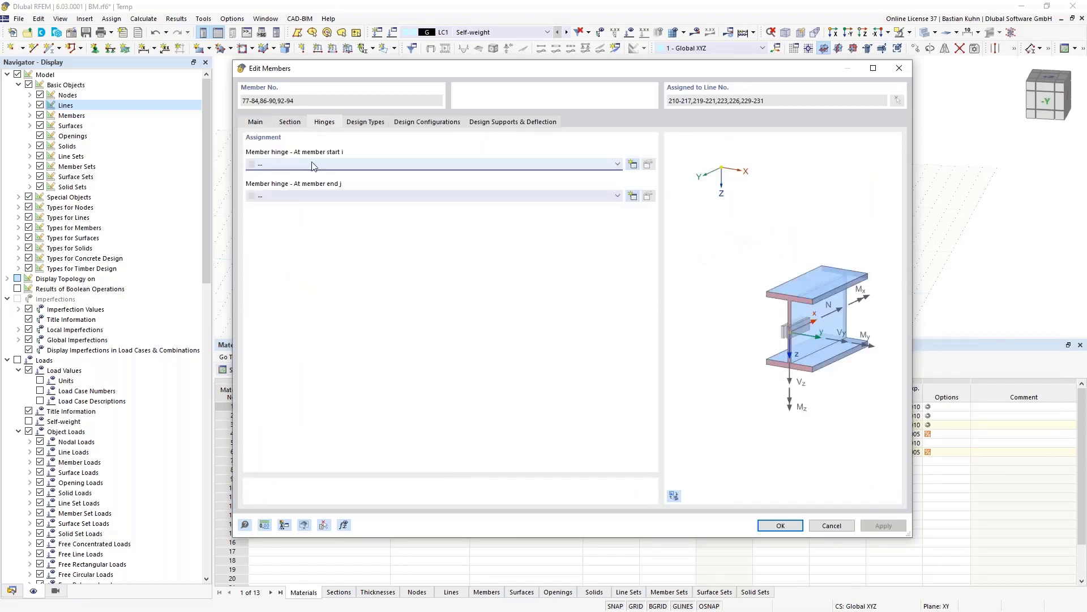
click(633, 165)
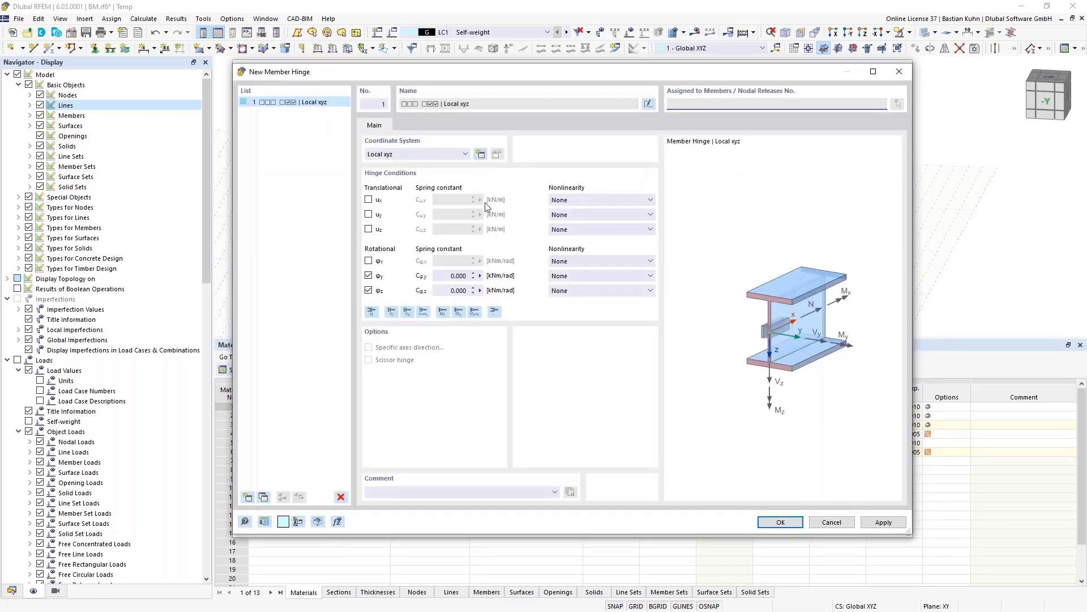
click(772, 521)
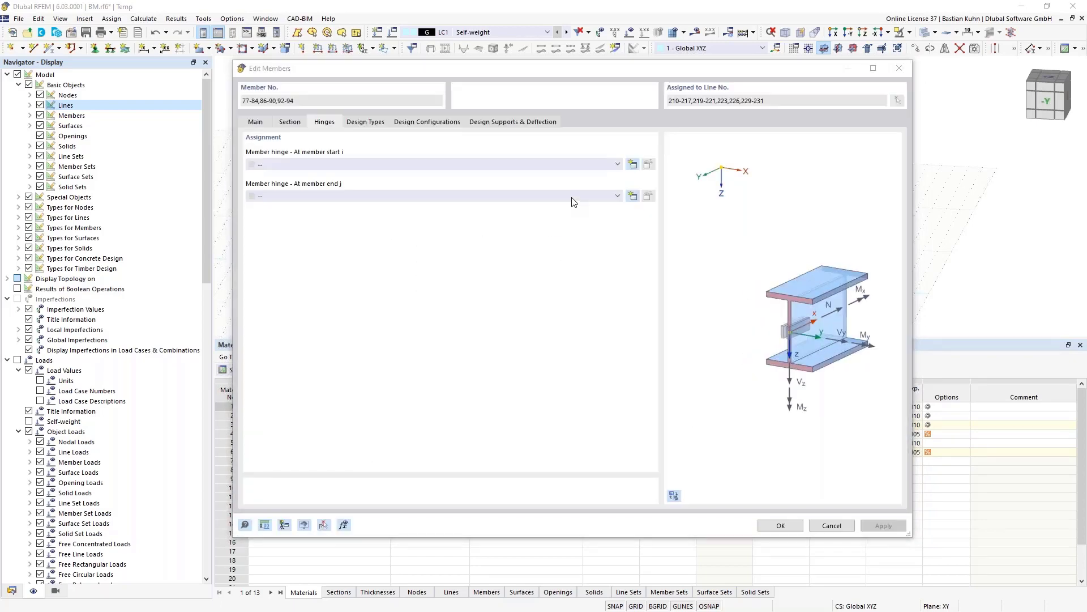
click(572, 197)
click(565, 214)
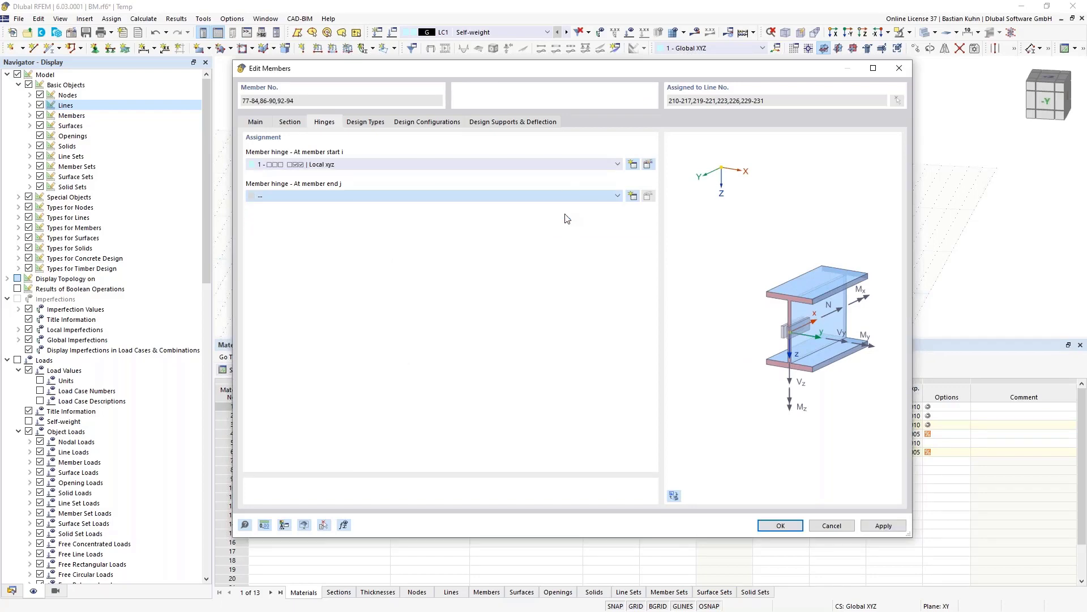
click(776, 525)
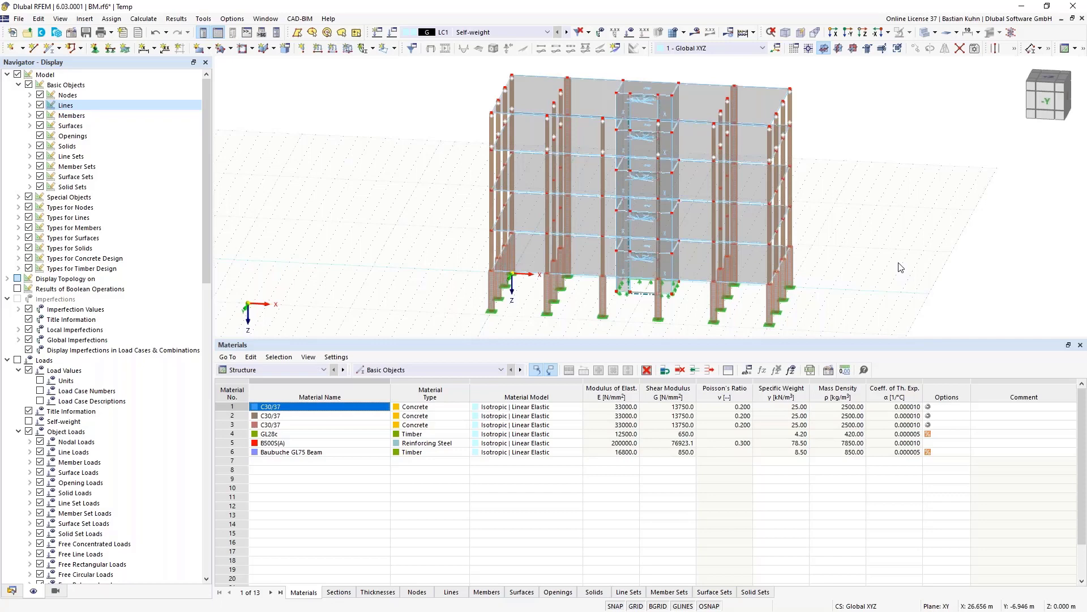
Delete the slab surface at roof level
ctrl+middle_drag(887, 262, 776, 277)
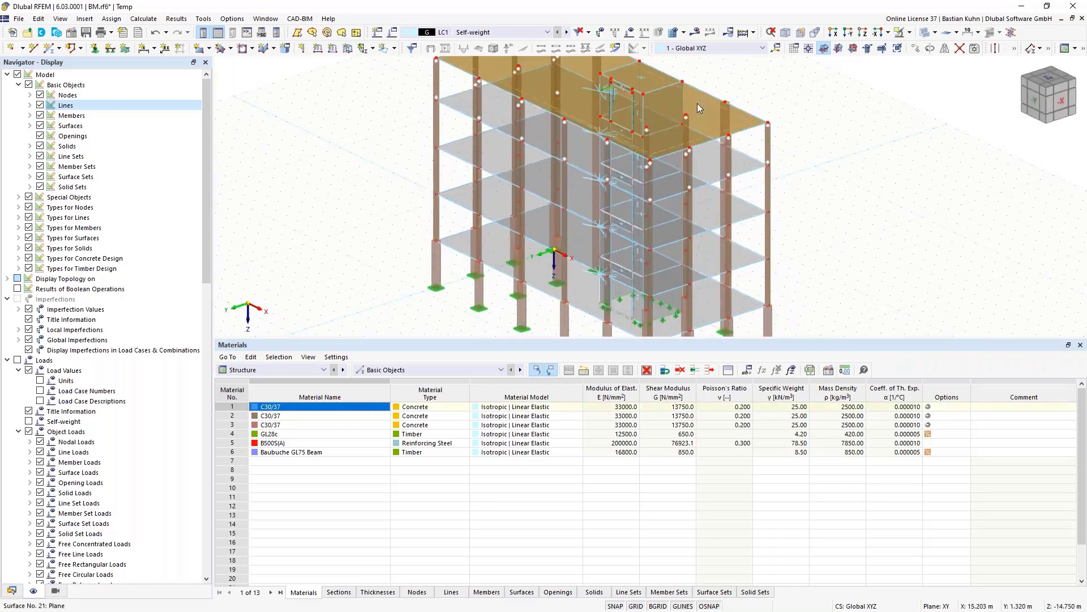
scroll(768, 113, down, 3)
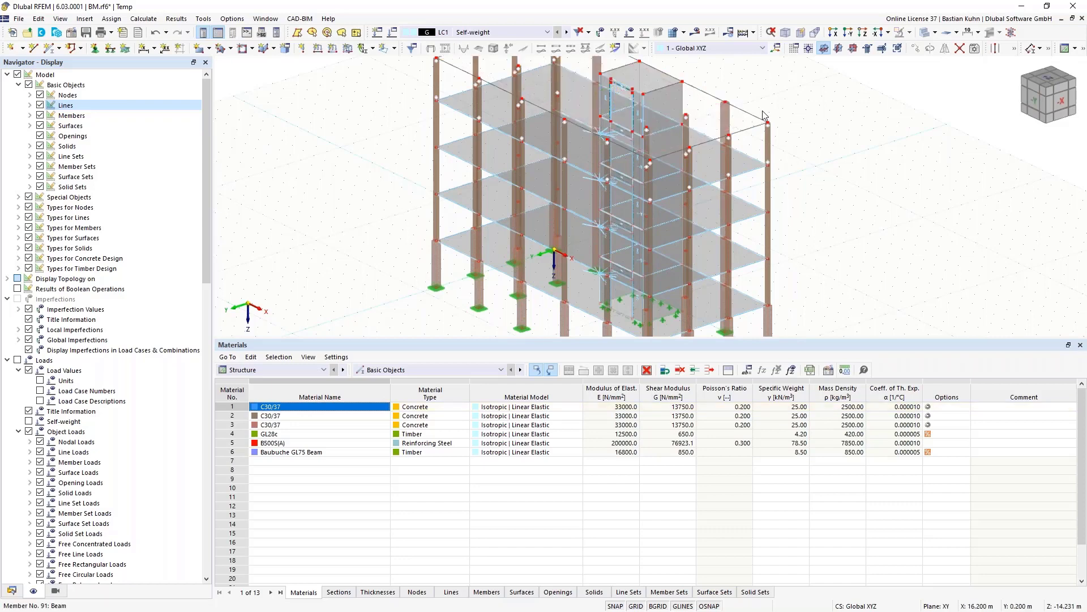
ctrl+middle_drag(764, 160, 852, 217)
Start a new rectangular surface and define a new thickness of type Layers for it
click(201, 48)
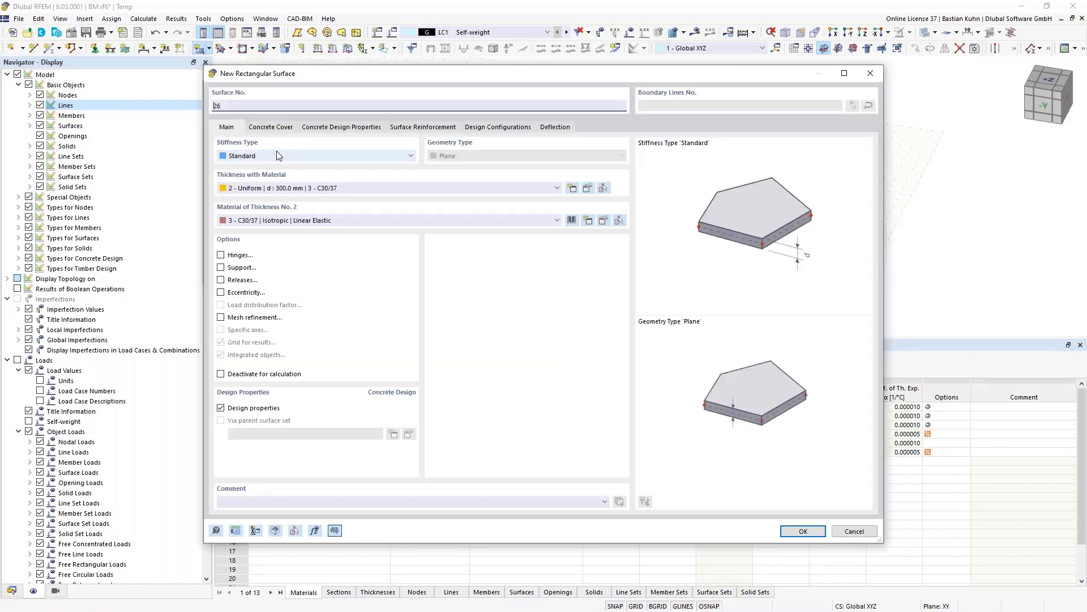
click(550, 189)
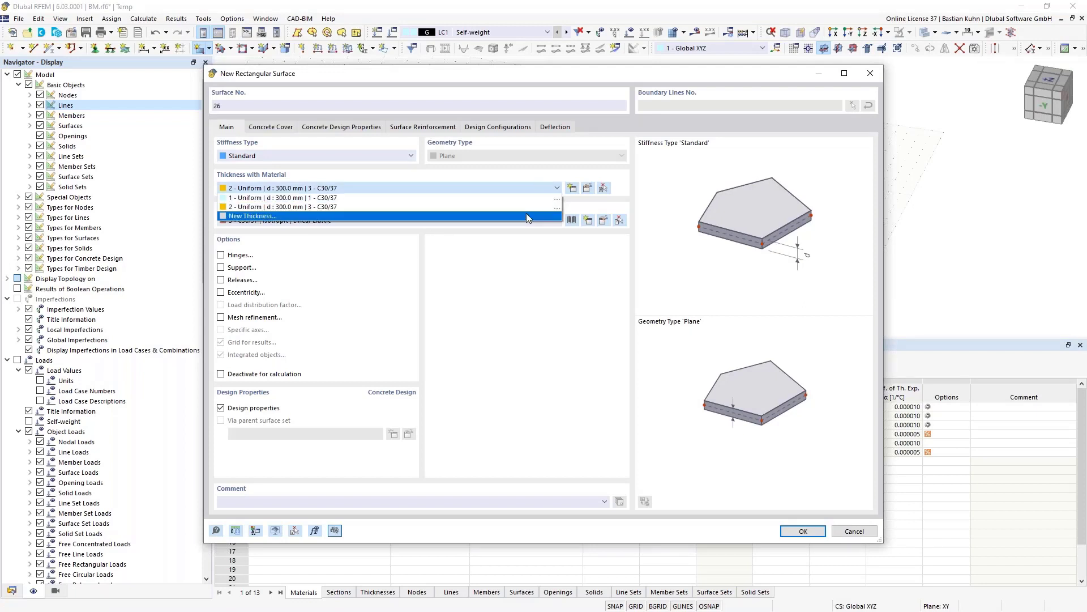
click(525, 215)
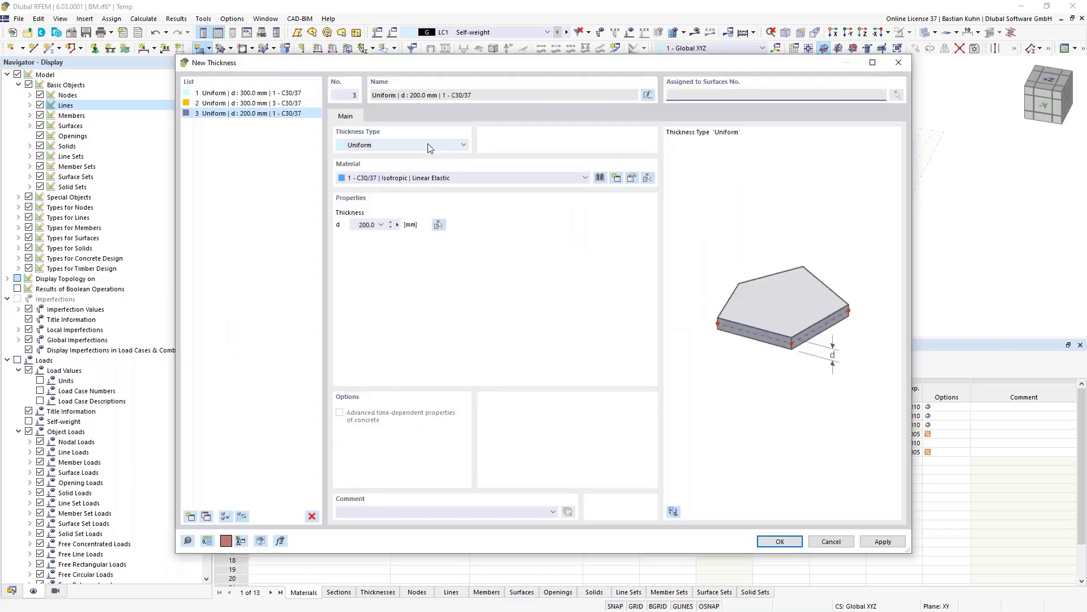
click(428, 145)
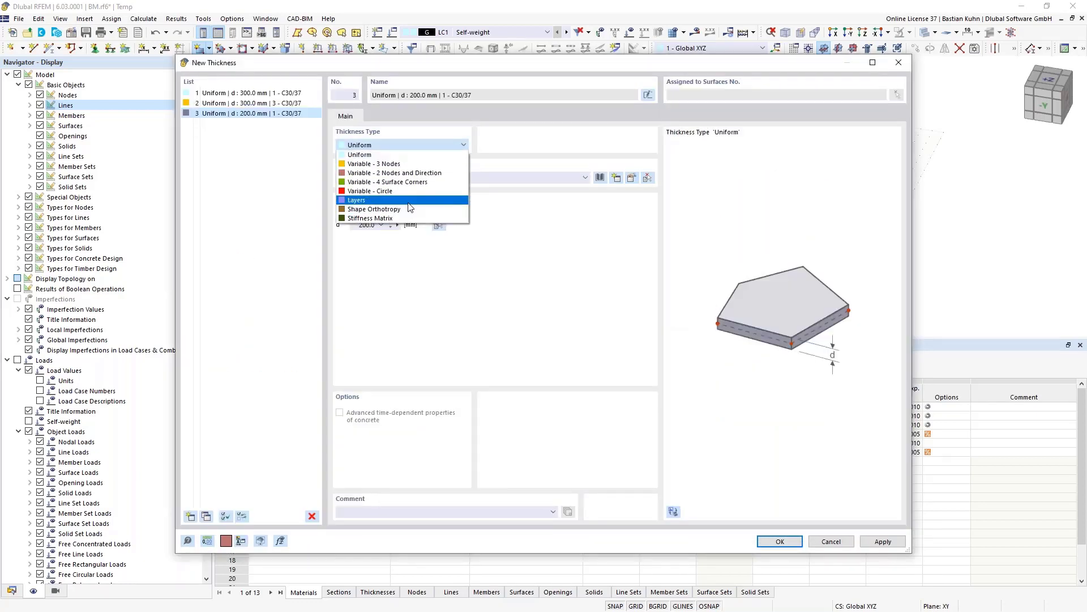
click(351, 201)
click(380, 117)
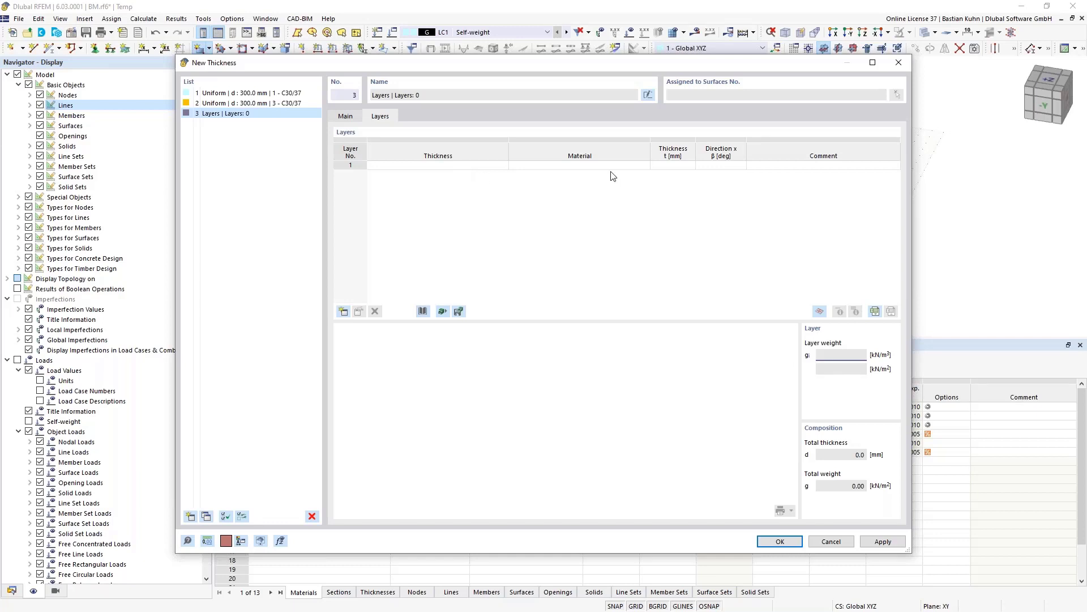
Load the Binderholz composition BBS SYS 220-5s from the library, check its stiffness reduction and accept the thickness
click(424, 312)
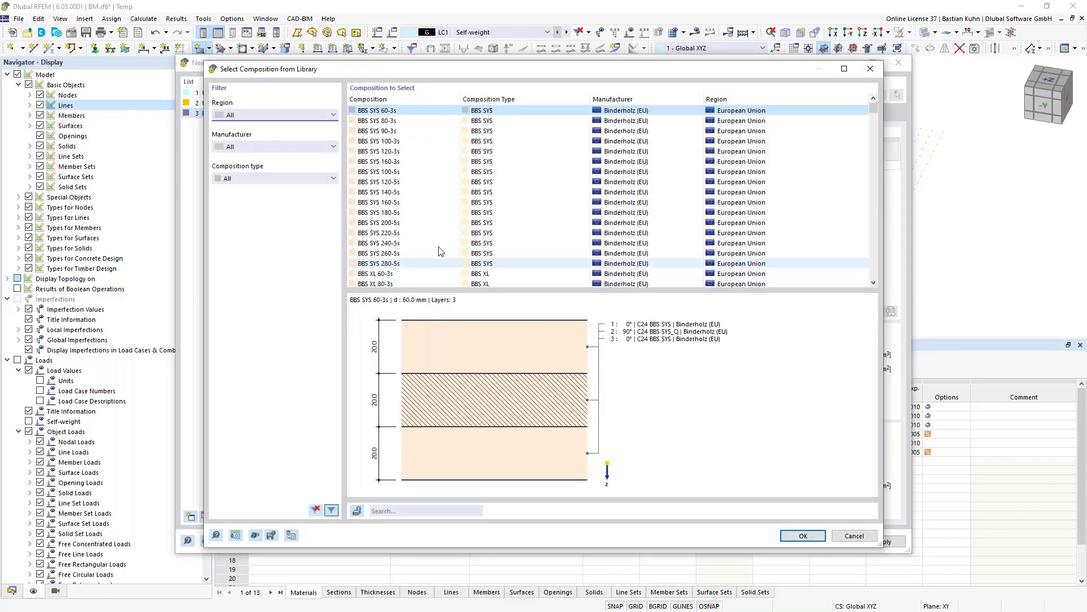
click(394, 234)
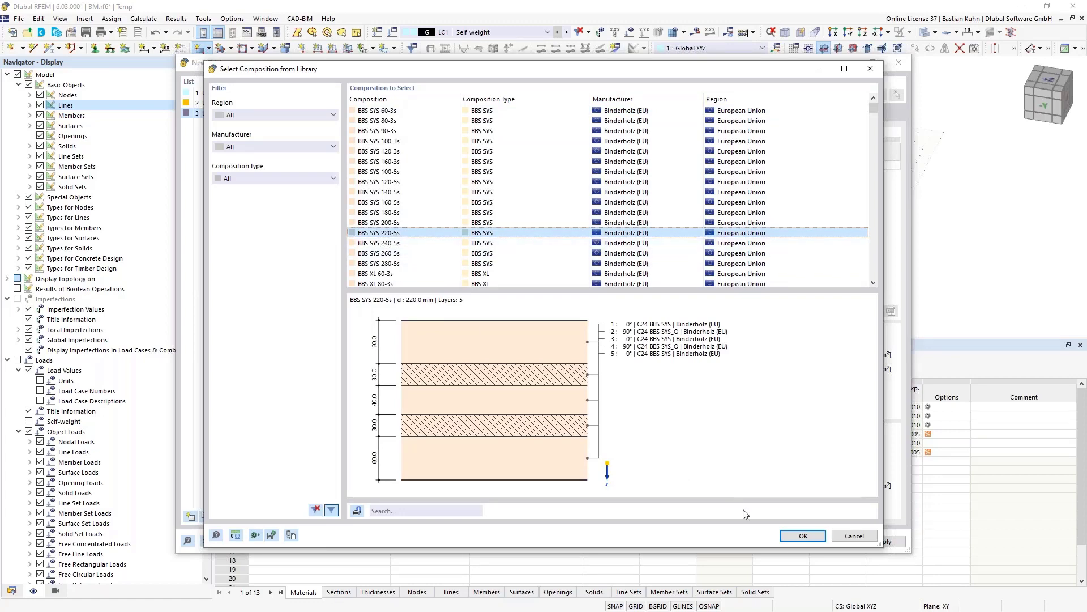
click(798, 535)
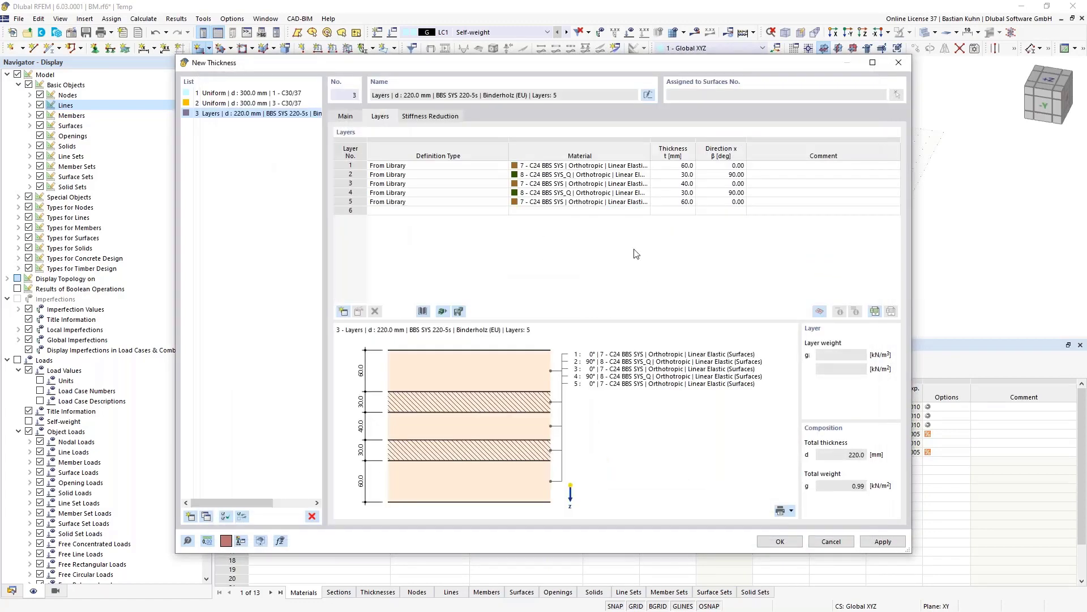
click(438, 118)
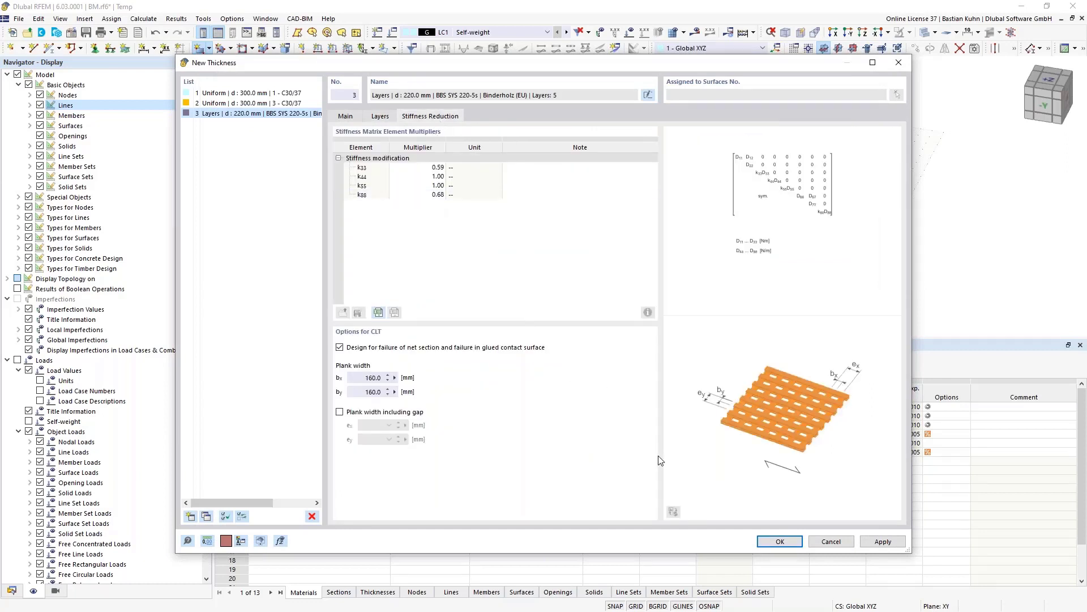
click(780, 541)
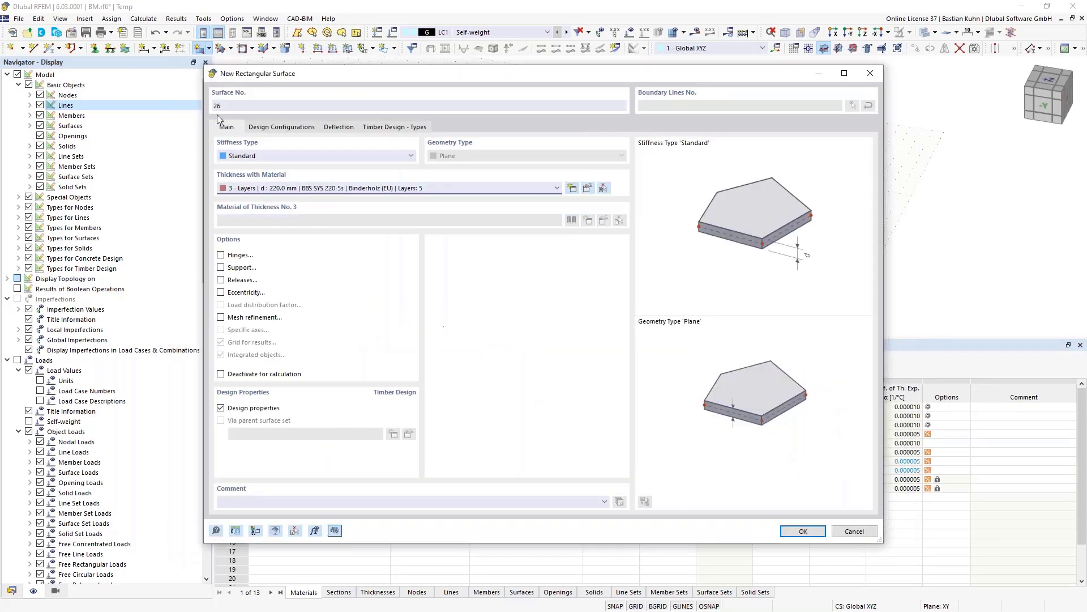
Check the timber surface's design configurations and deflection settings, and confirm the surface definition
click(265, 127)
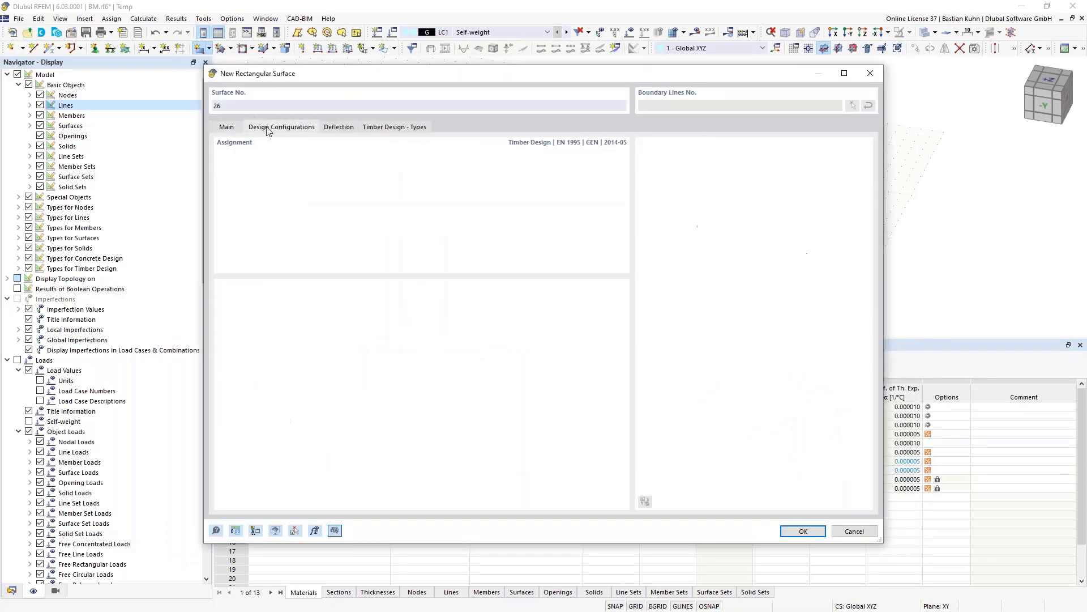
click(342, 128)
click(802, 531)
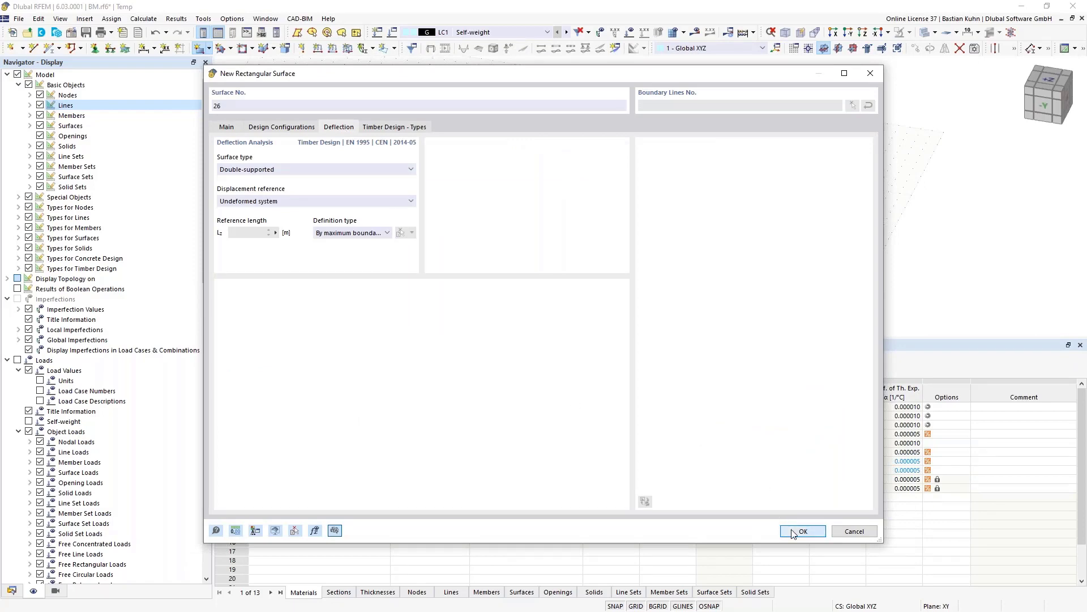
scroll(544, 149, up, 2)
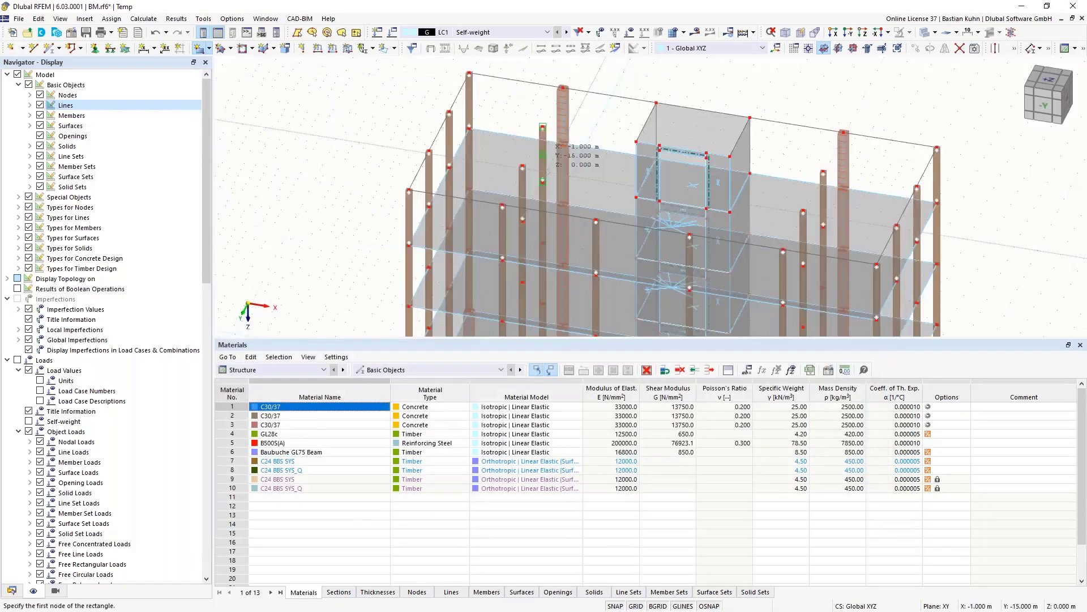
scroll(541, 125, up, 2)
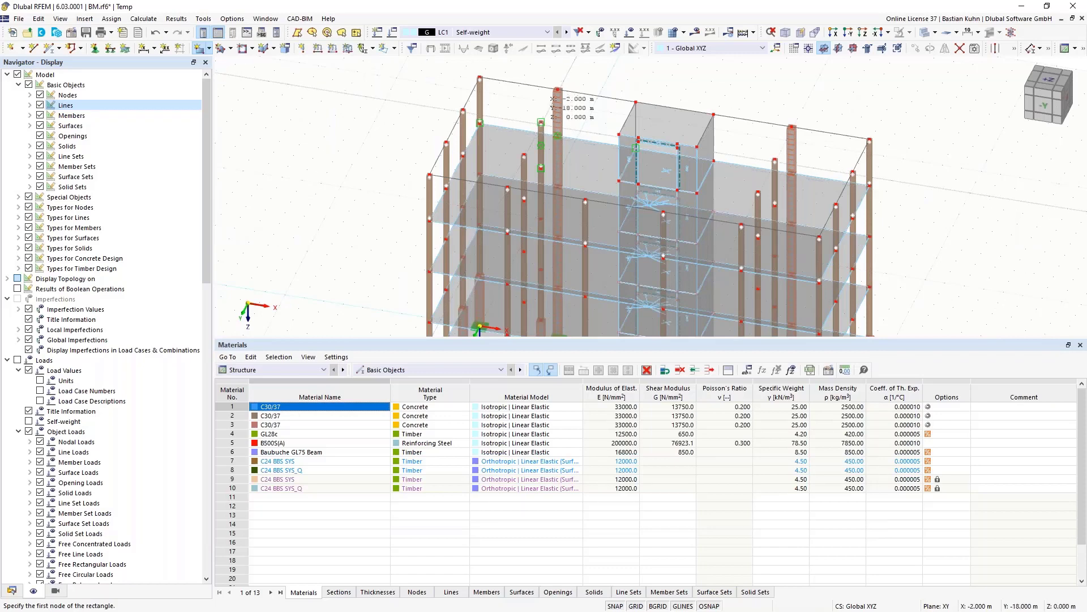
click(540, 123)
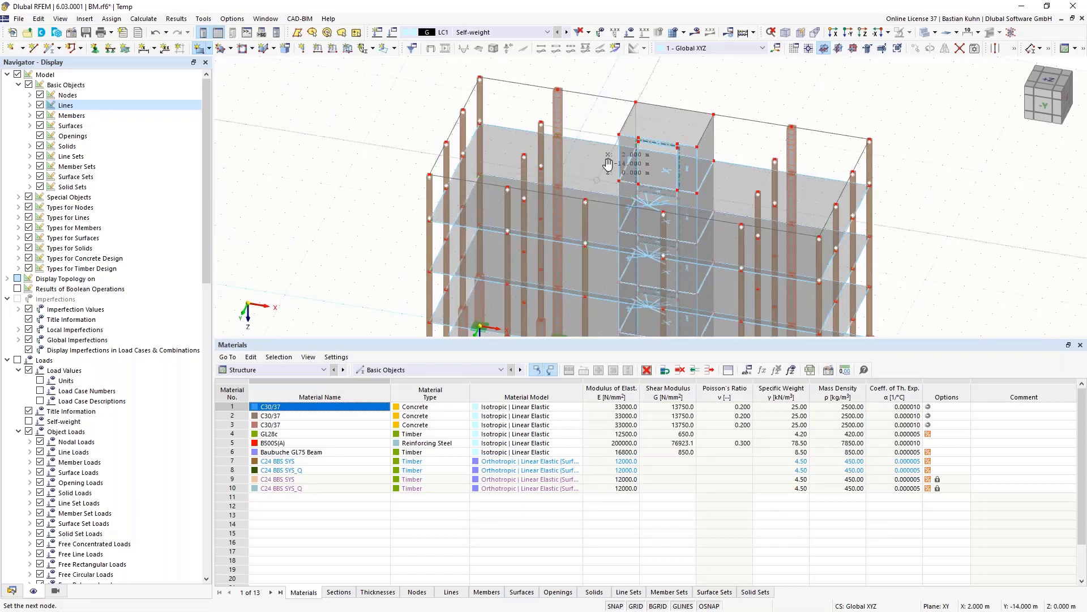
middle_drag(596, 178, 606, 135)
scroll(667, 151, down, 5)
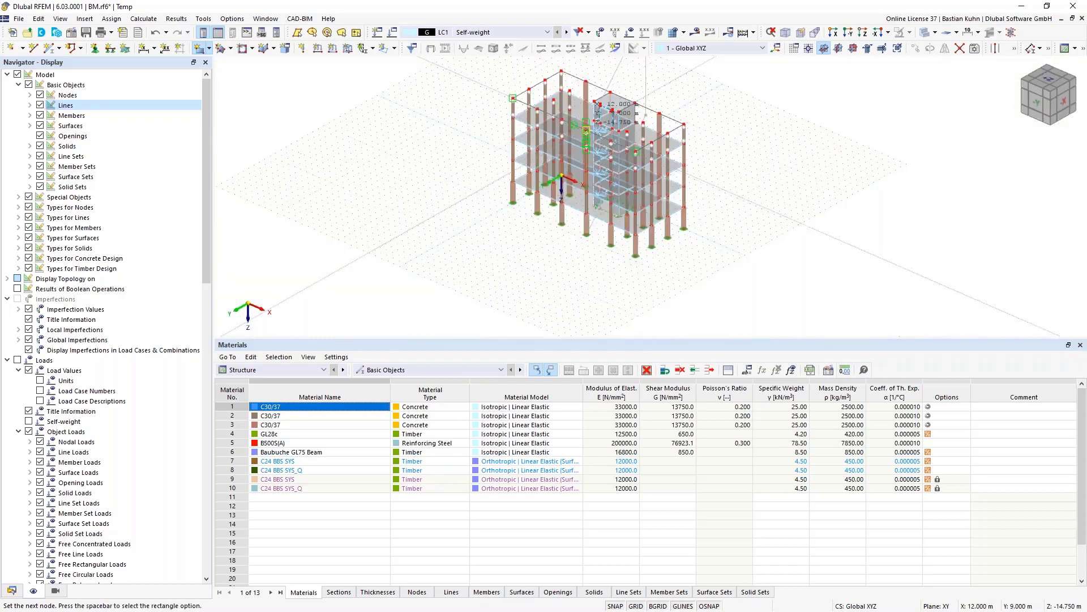
scroll(633, 212, up, 5)
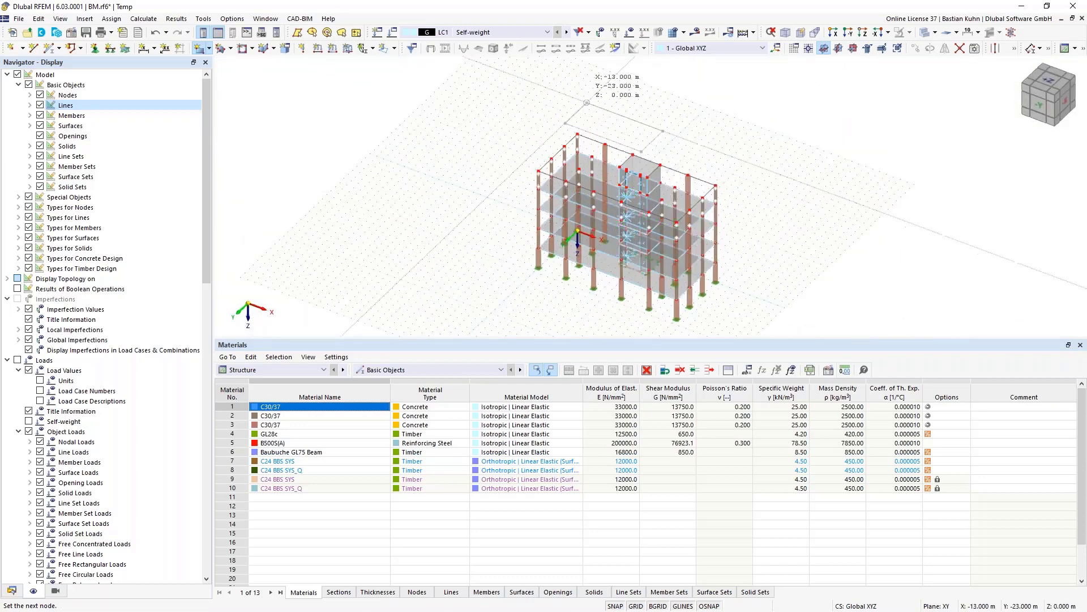
key(space)
Place two timber roof panels on the low-X side: one beside the core, one from X 0, Y 0 to X 4, Y 9 m
scroll(591, 161, up, 1)
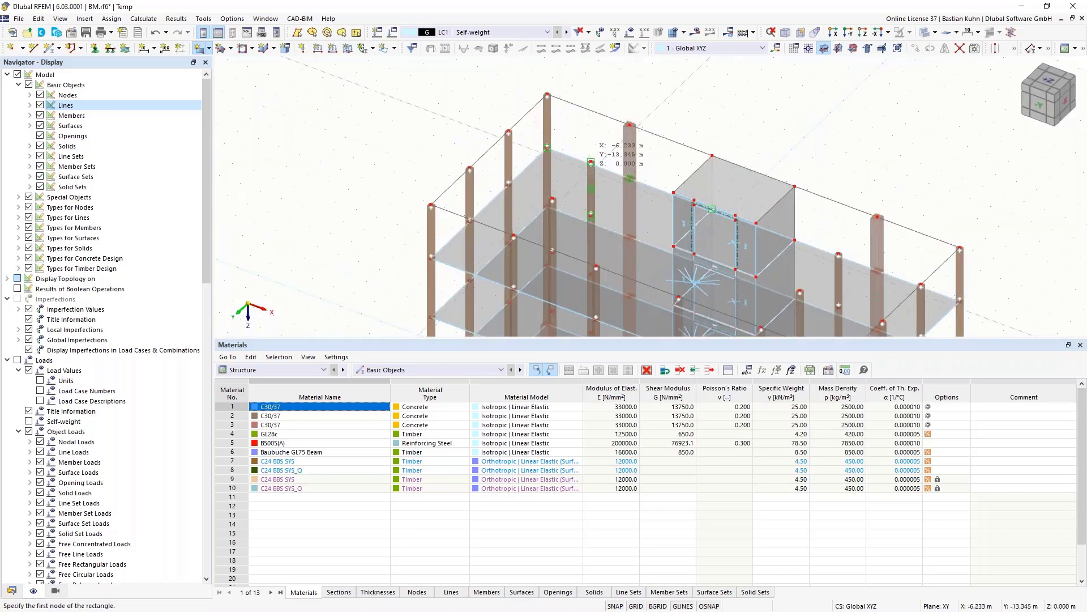
click(591, 162)
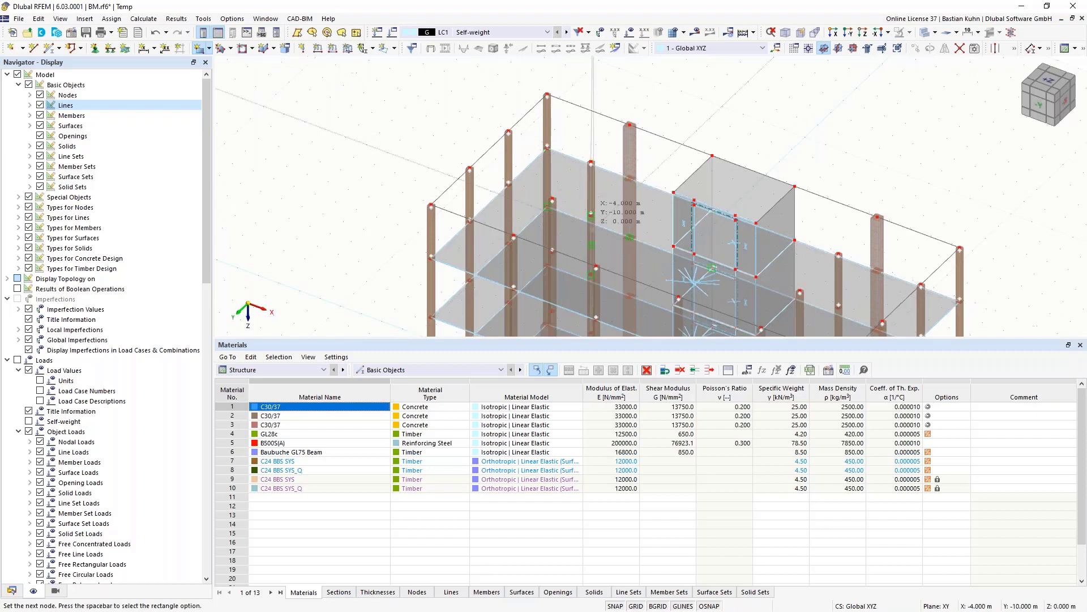
click(596, 266)
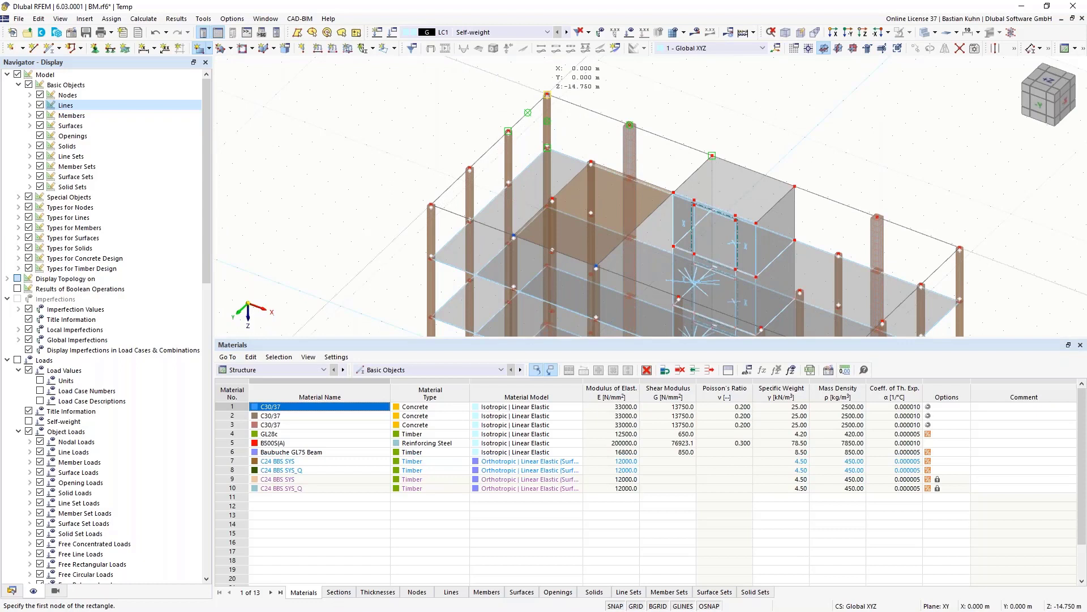
click(547, 94)
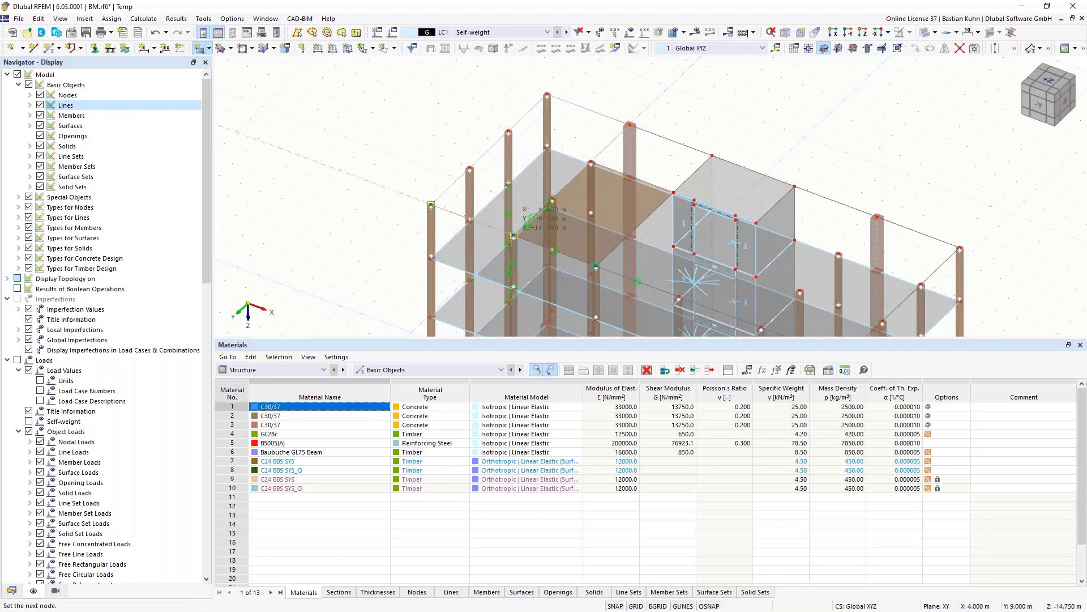
click(514, 235)
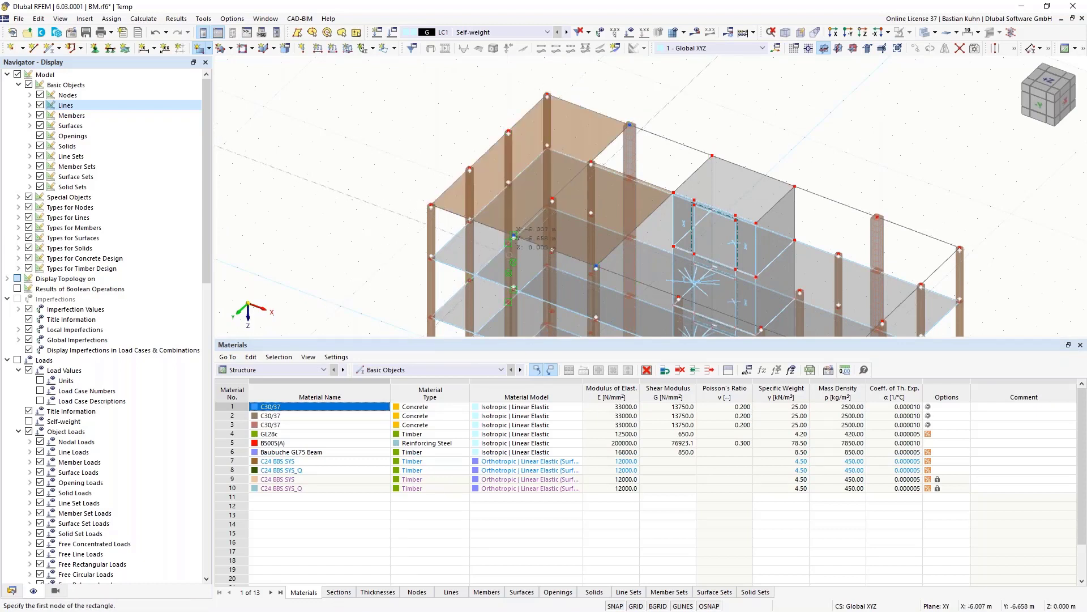
Place two matching timber roof panels on the high-X side, one beside the core to X 16, Y 9 m and one at the outer end
middle_drag(418, 161, 513, 120)
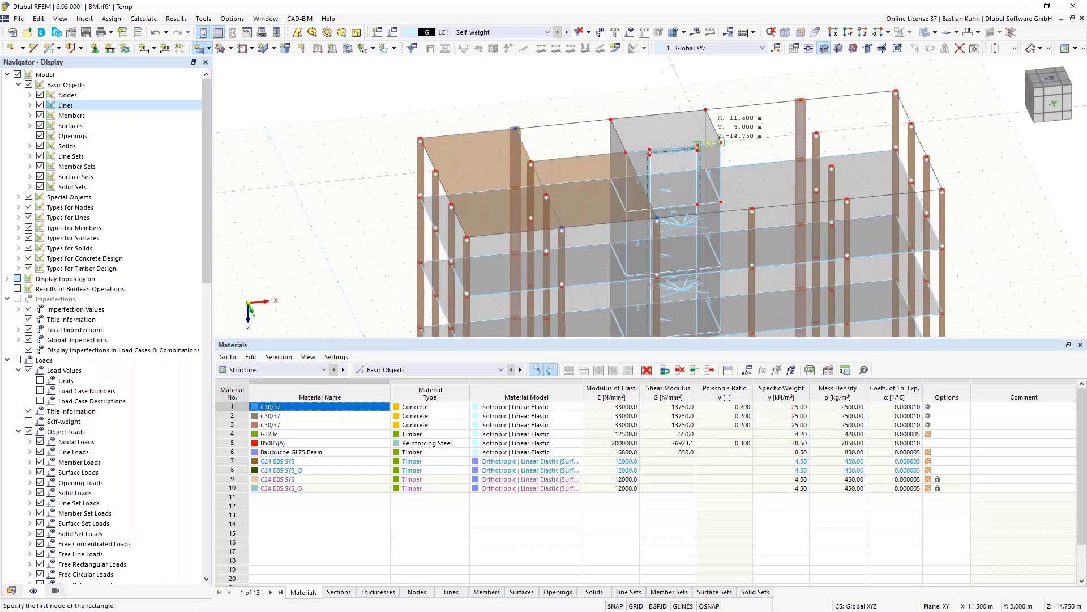
click(706, 110)
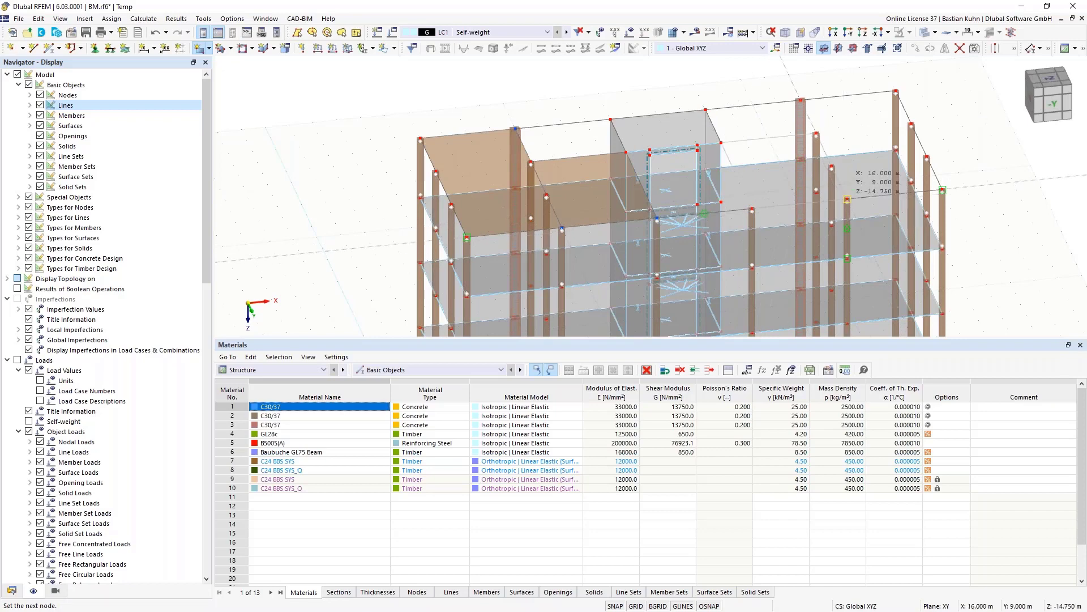
click(848, 199)
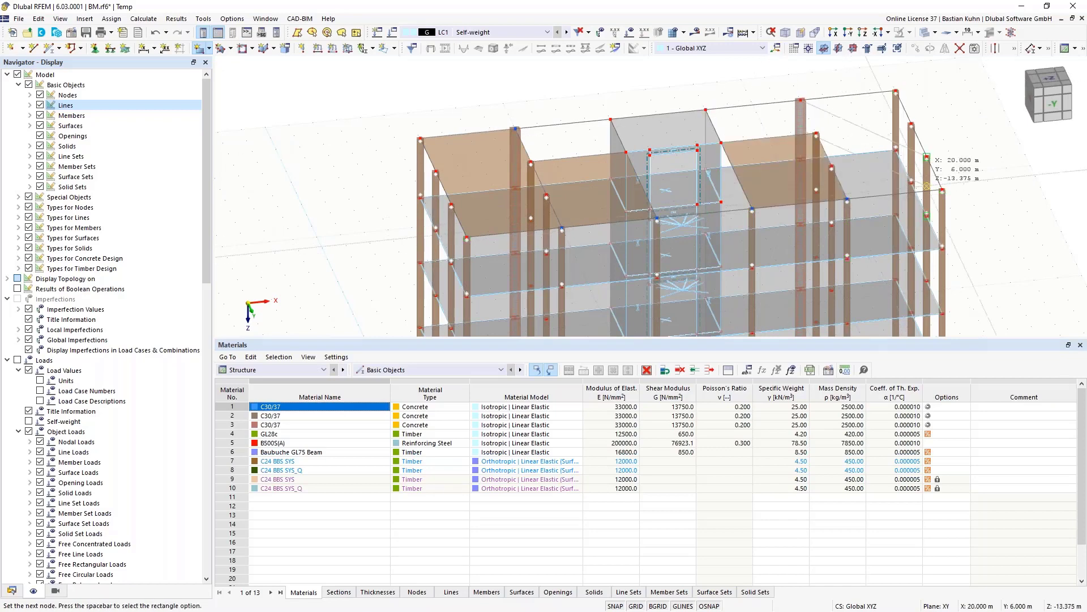
click(935, 172)
click(965, 159)
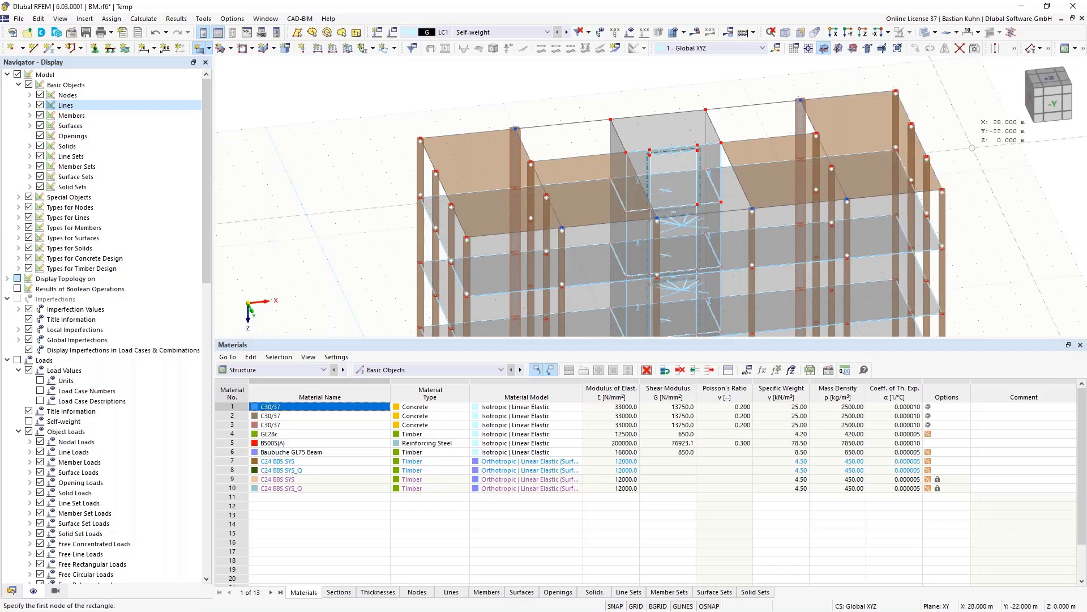
key(Escape)
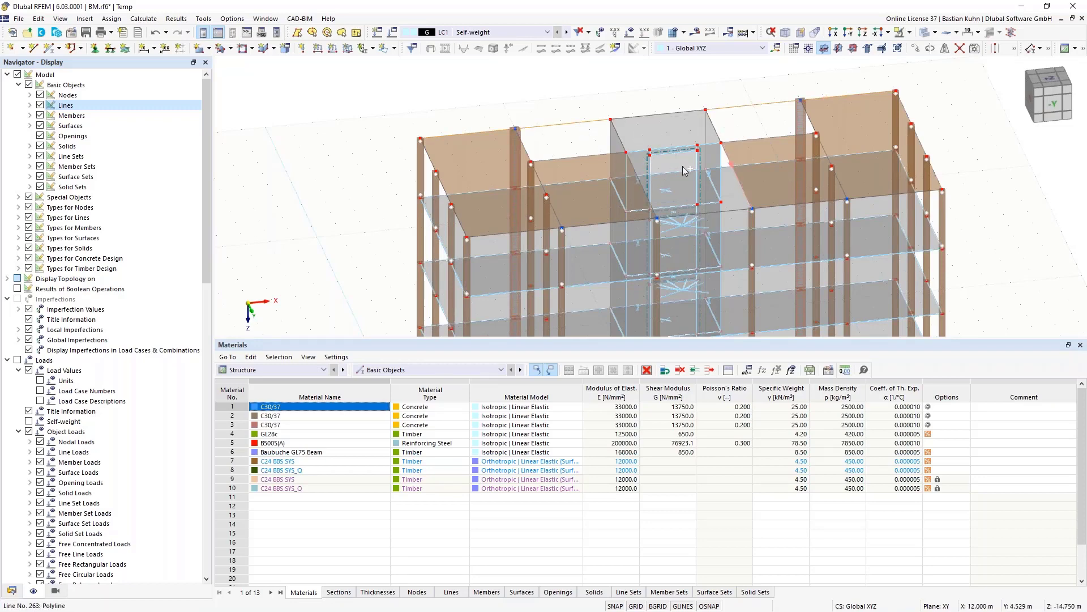
Assign beam members with section R_M1 180/220 in GL28c to the four selected roof lines along the Y 0 edge and beside the core
right_click(635, 167)
click(760, 194)
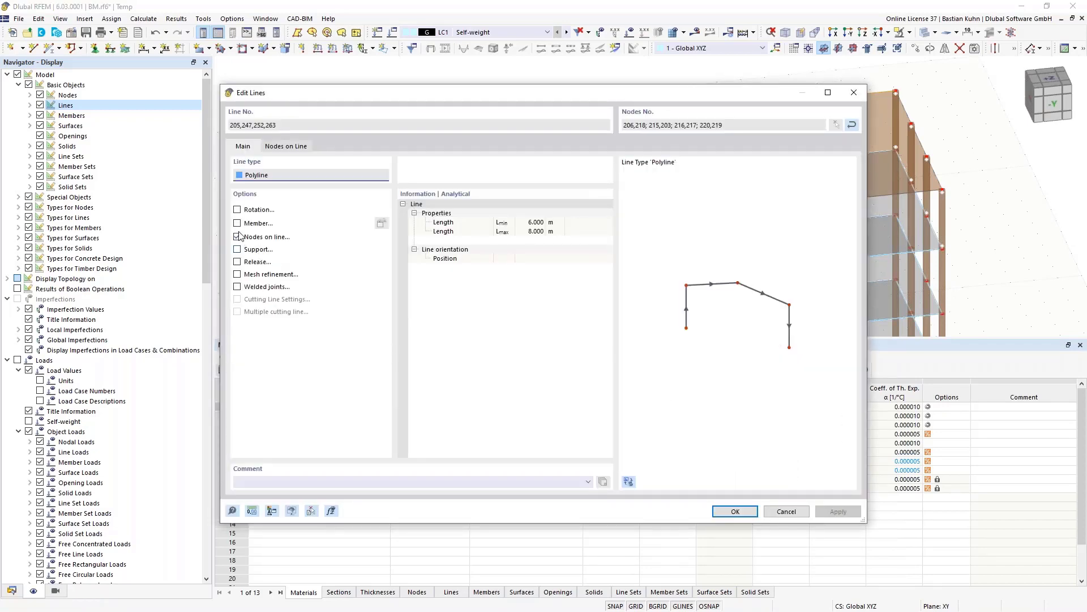
click(238, 224)
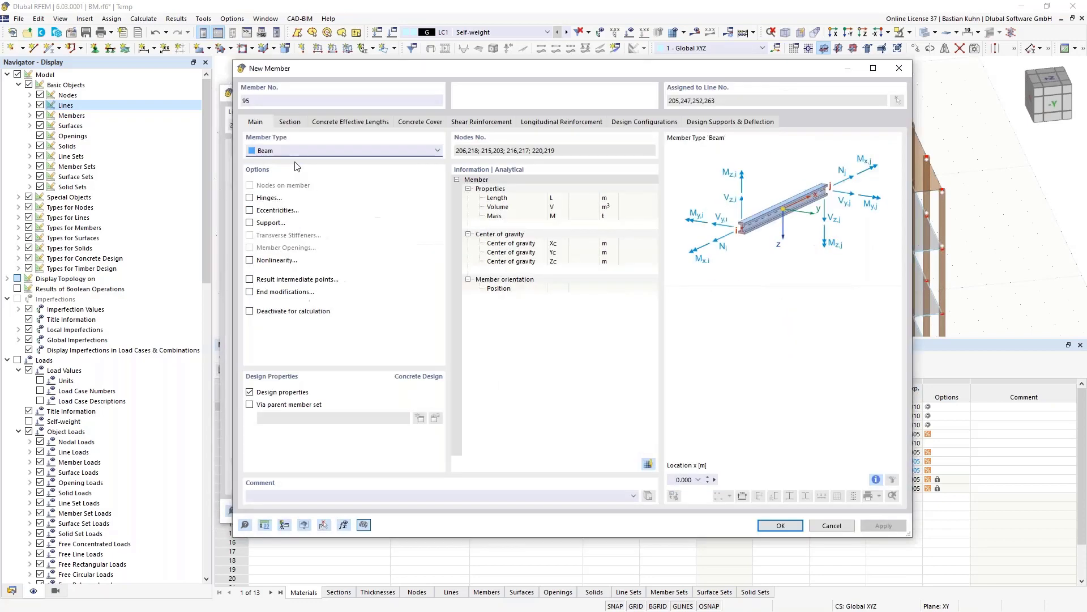
click(291, 123)
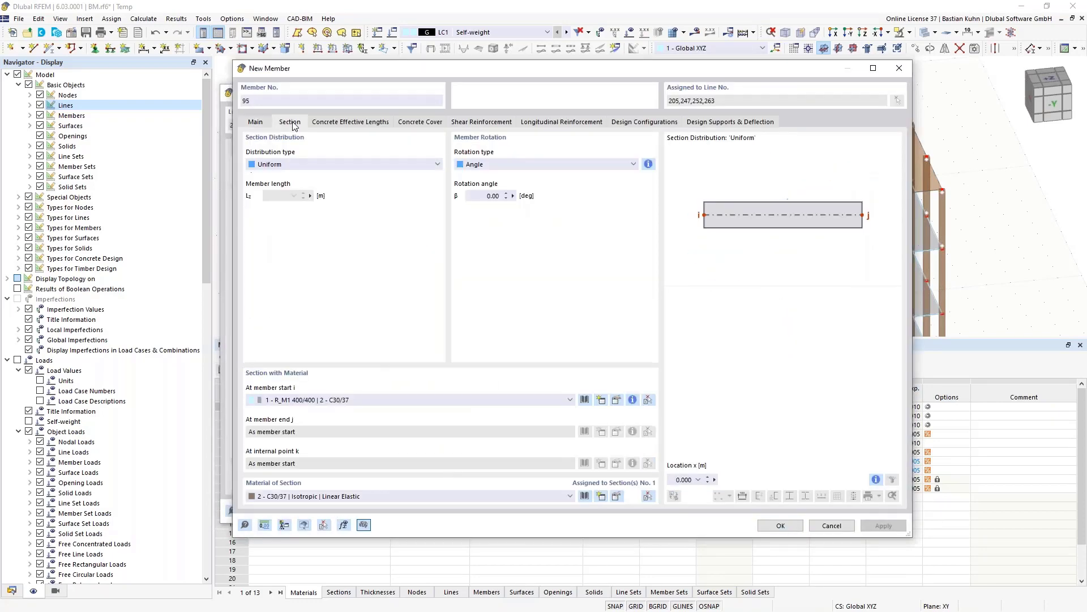
click(427, 400)
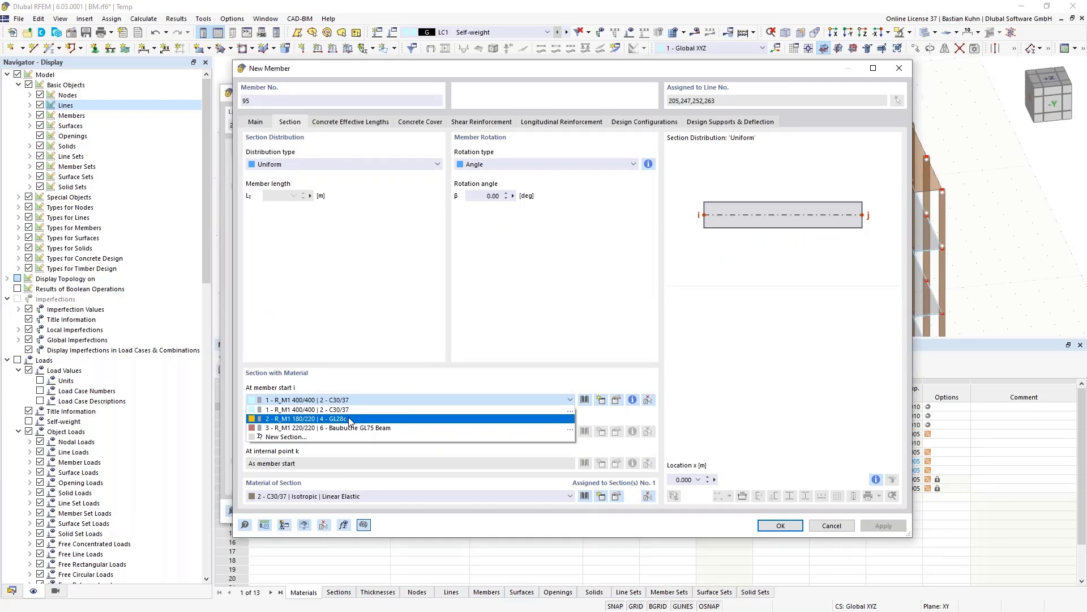
click(350, 419)
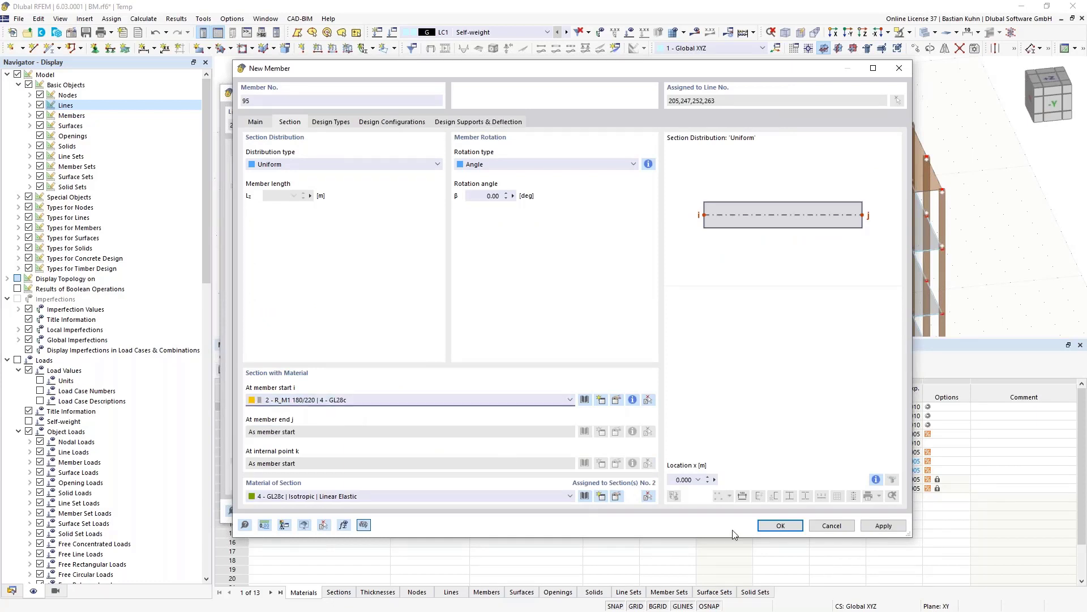
click(775, 528)
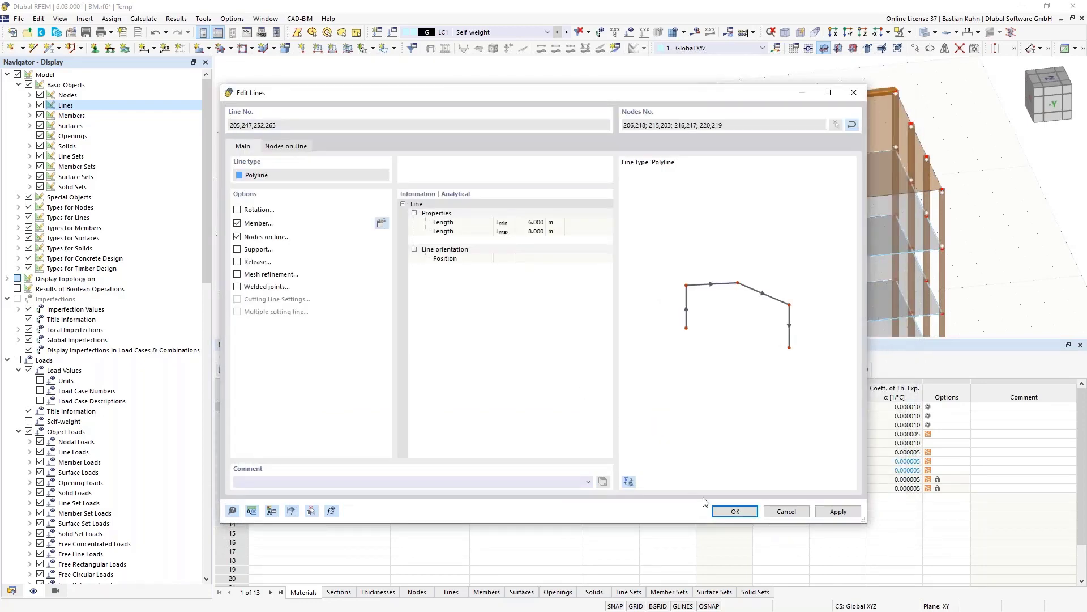
click(735, 511)
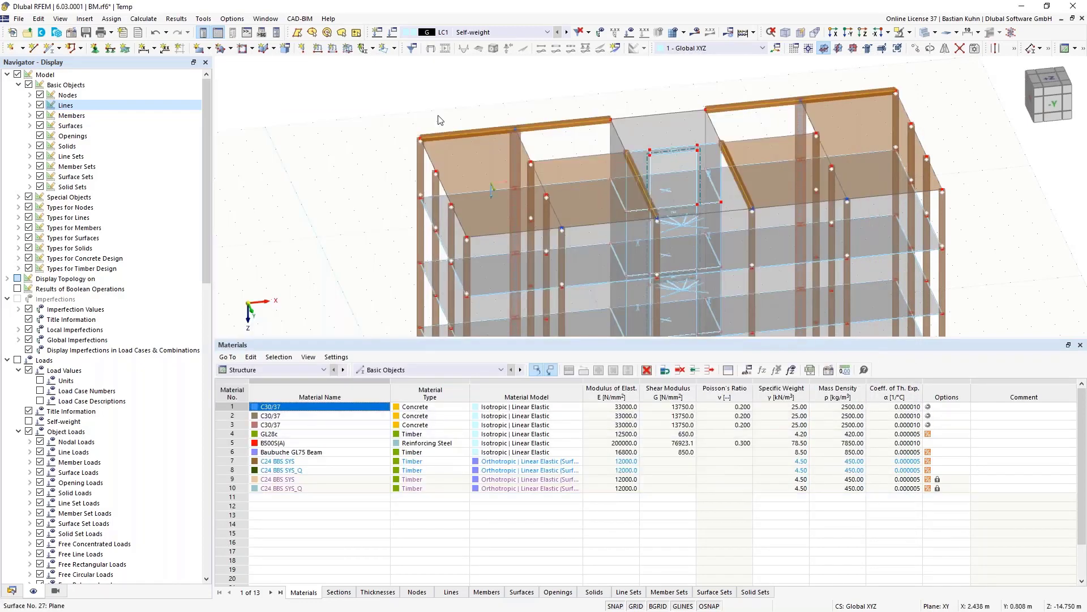
scroll(440, 120, down, 3)
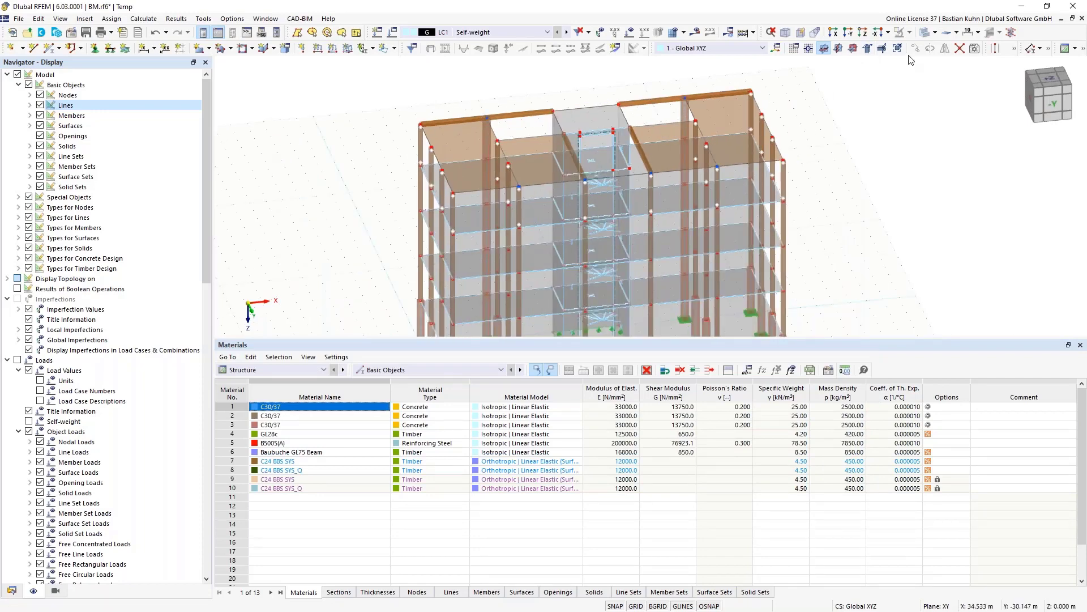
Delete the two outermost beams along the Y 0 roof edge, one on each side of the core
click(961, 50)
drag(831, 70, 345, 234)
click(454, 118)
key(Delete)
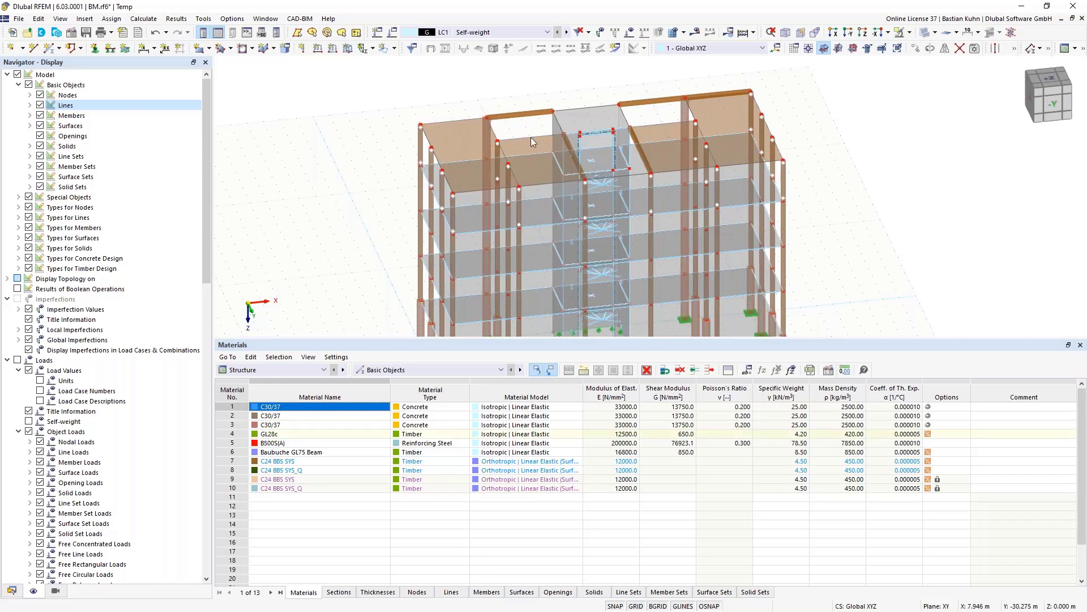
click(700, 93)
key(Delete)
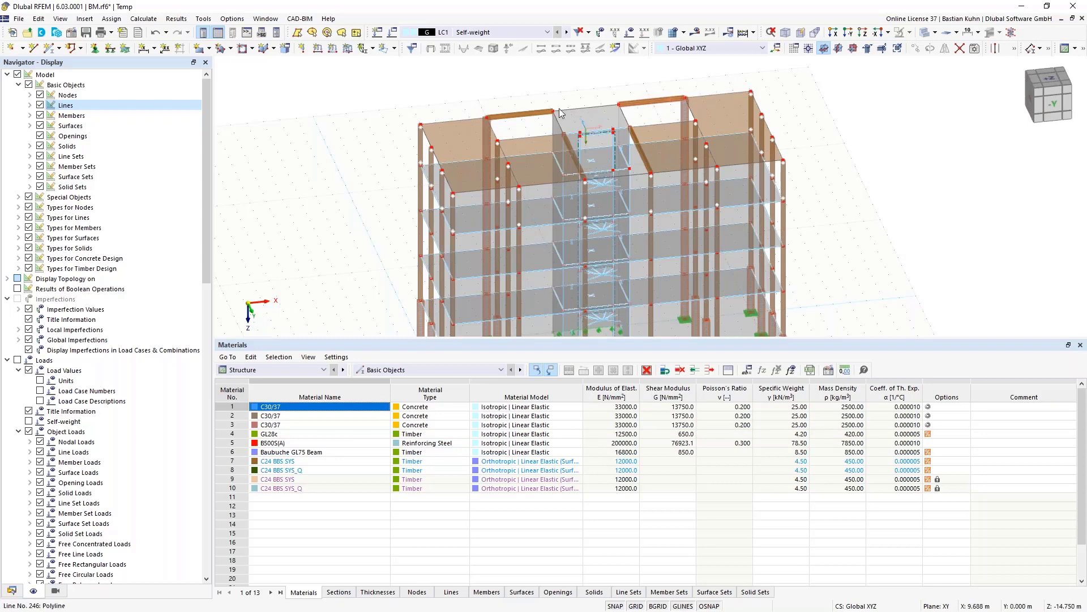
Assign member hinge 1 (Local xyz) at both the start and end of the four remaining roof beams
click(517, 112)
ctrl+click(571, 150)
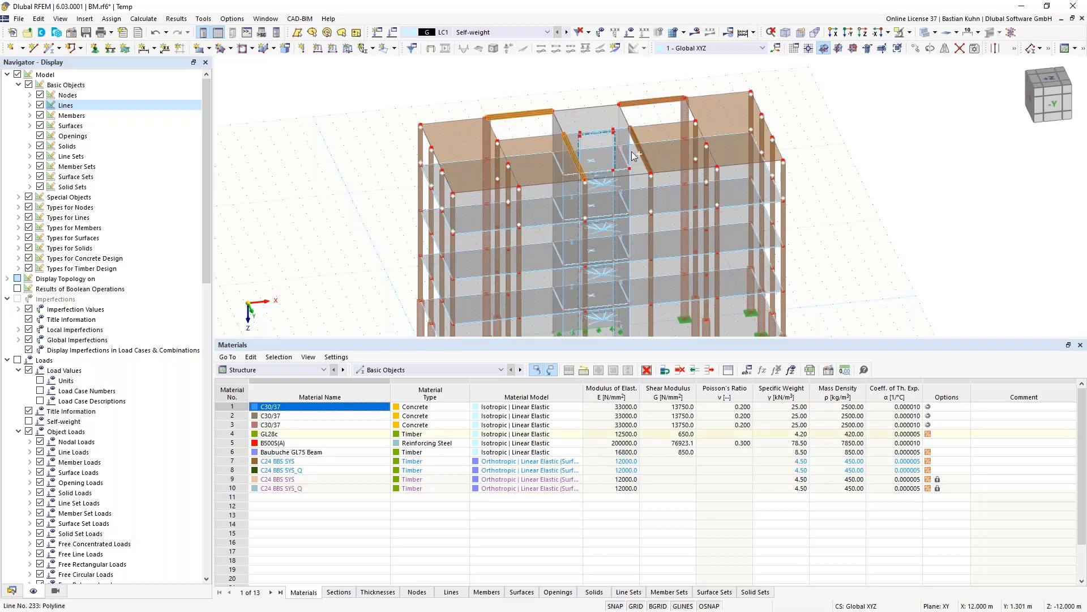
ctrl+click(634, 155)
right_click(641, 108)
mouse_move(784, 140)
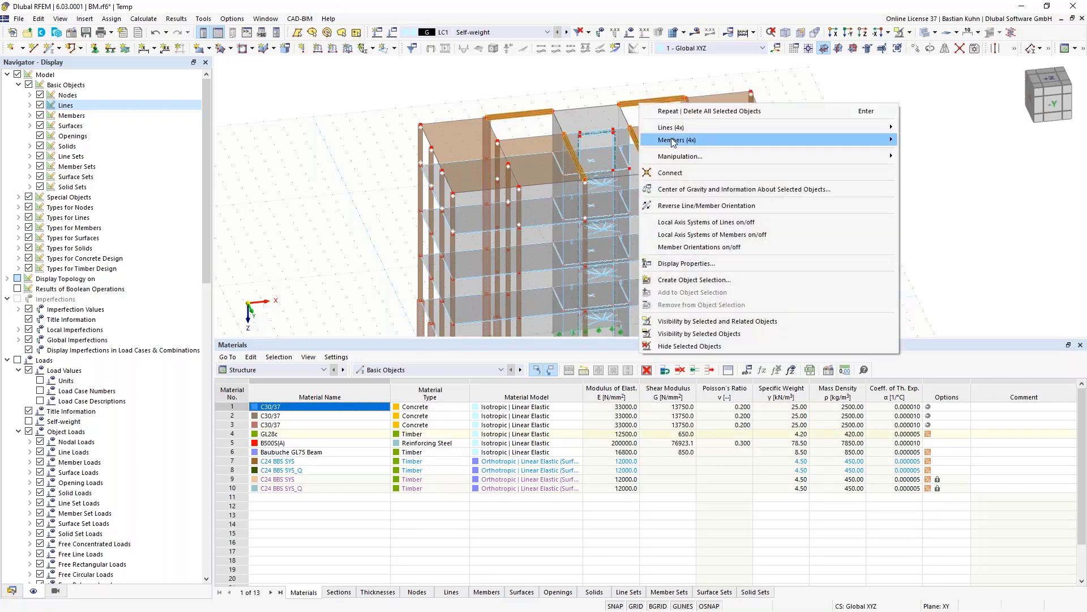
click(922, 139)
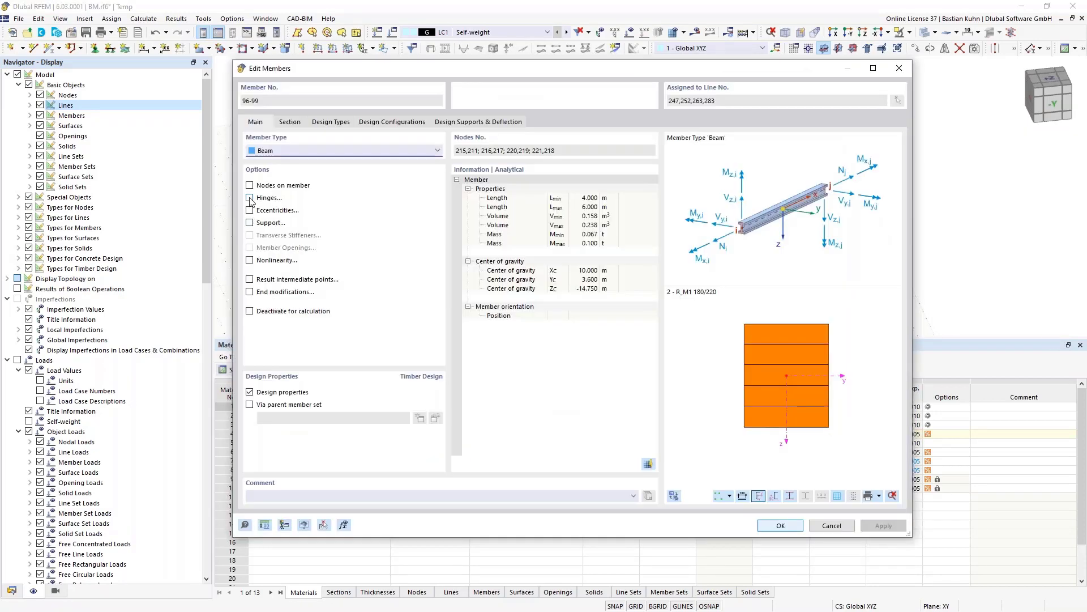
click(250, 198)
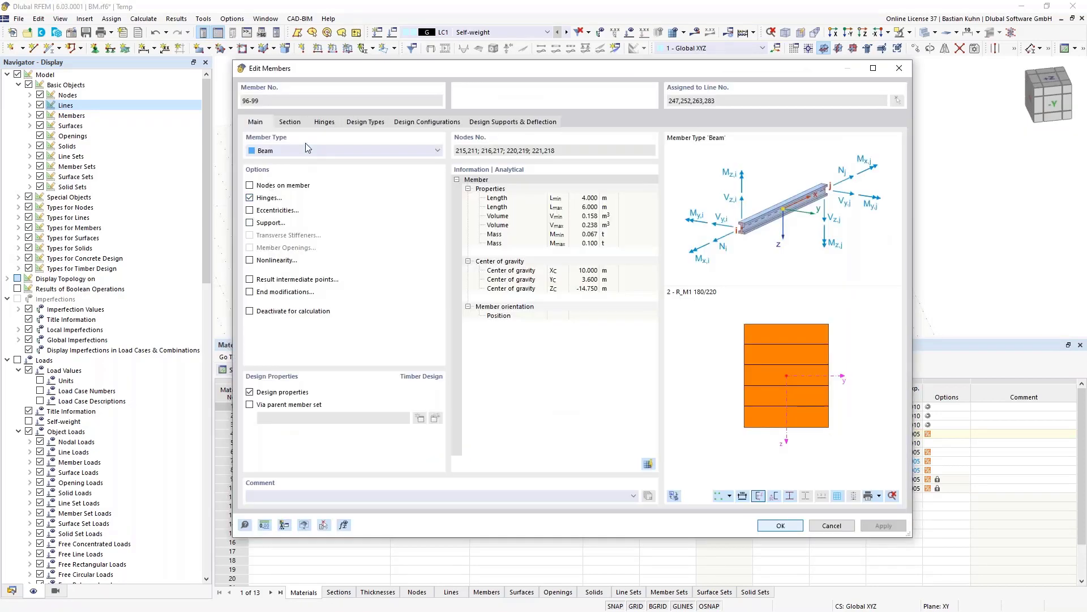
click(322, 124)
click(334, 168)
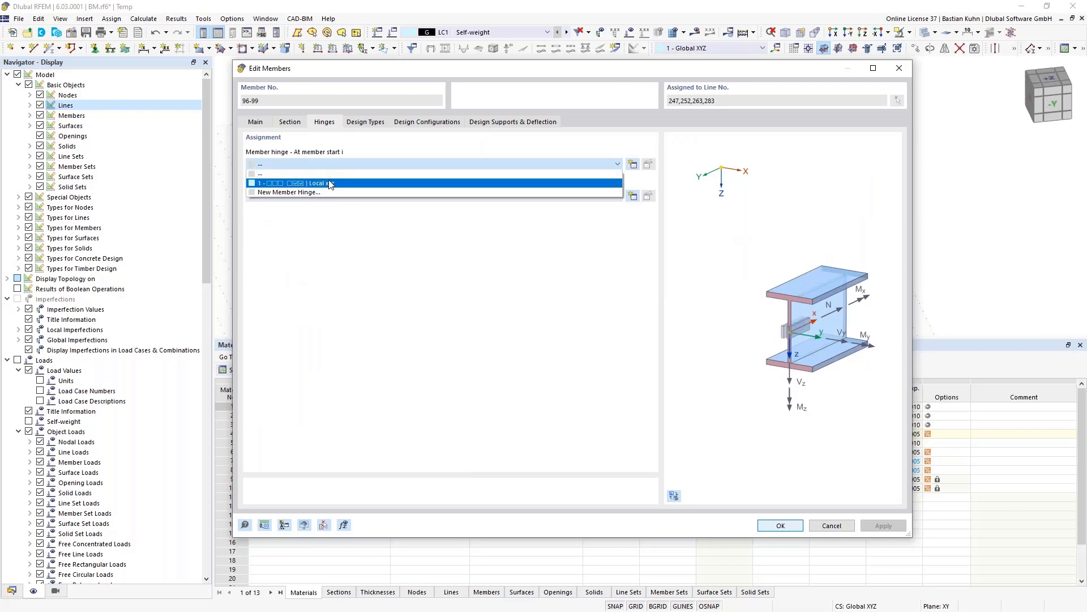
click(333, 183)
click(333, 196)
click(333, 214)
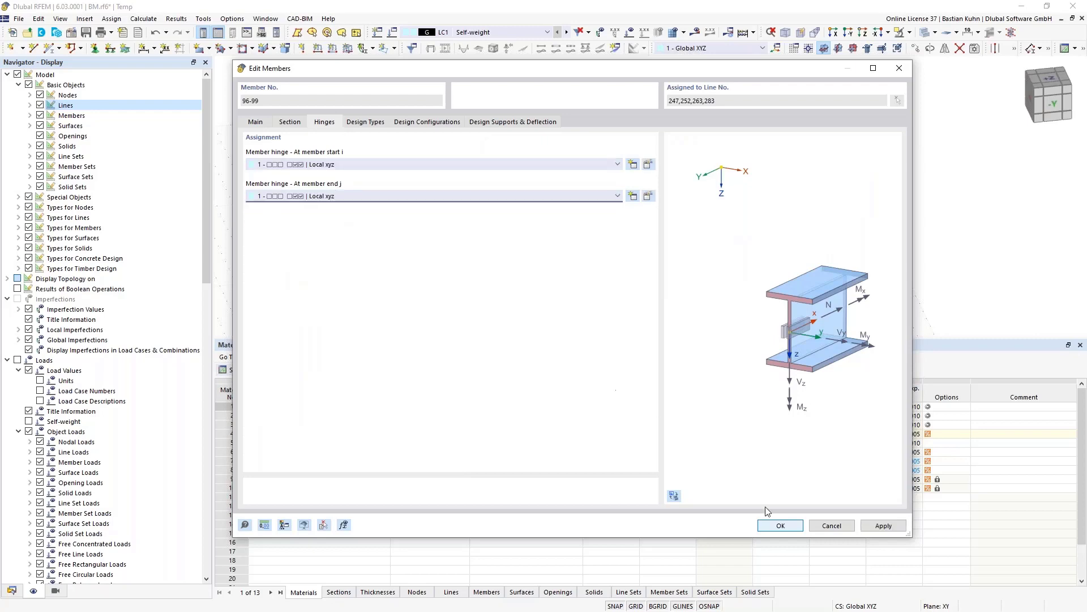
click(781, 525)
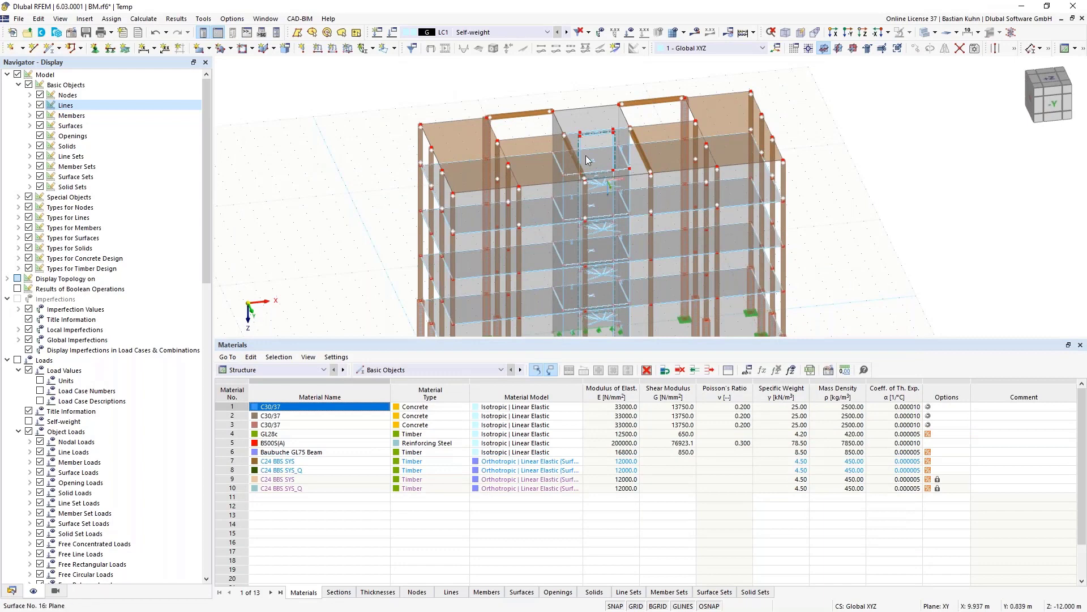
Activate eccentricities for the two roof beams running in Y beside the core and start a new member eccentricity for their start
scroll(586, 155, up, 5)
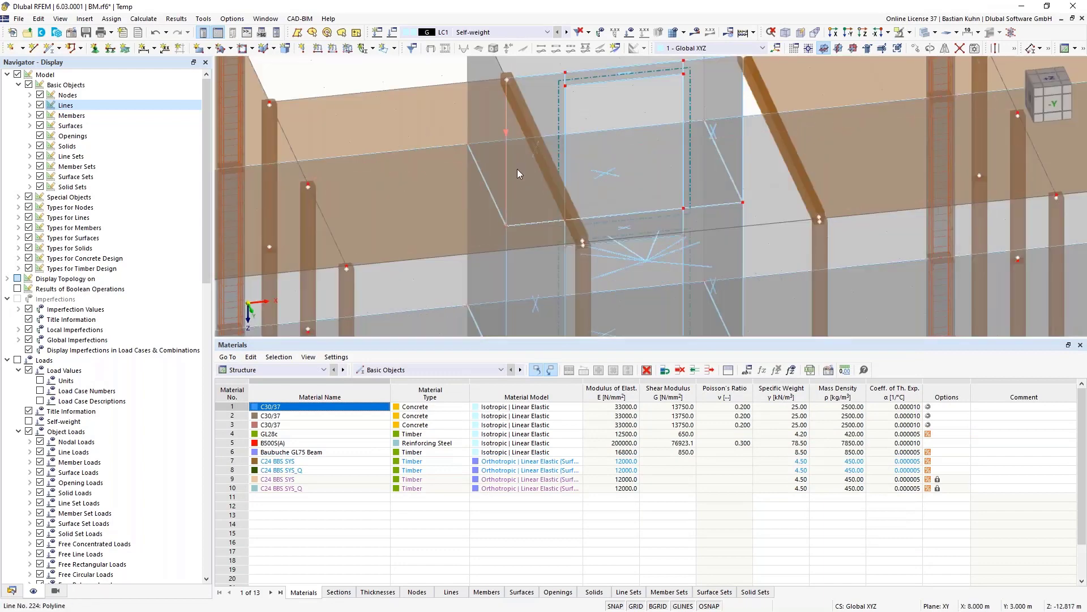
click(536, 146)
ctrl+click(808, 152)
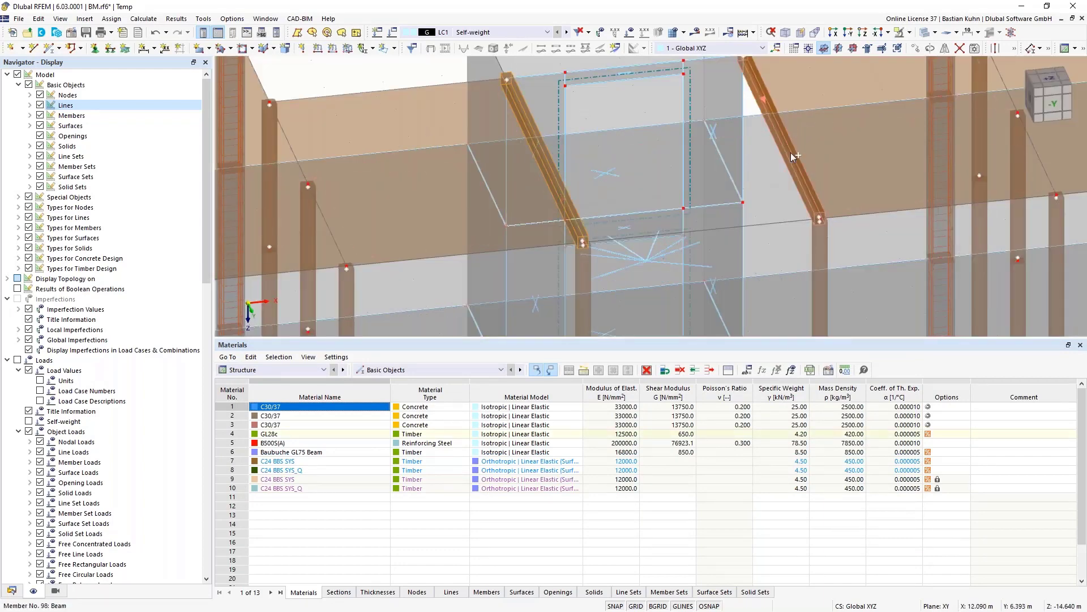
right_click(791, 152)
mouse_move(816, 193)
click(769, 191)
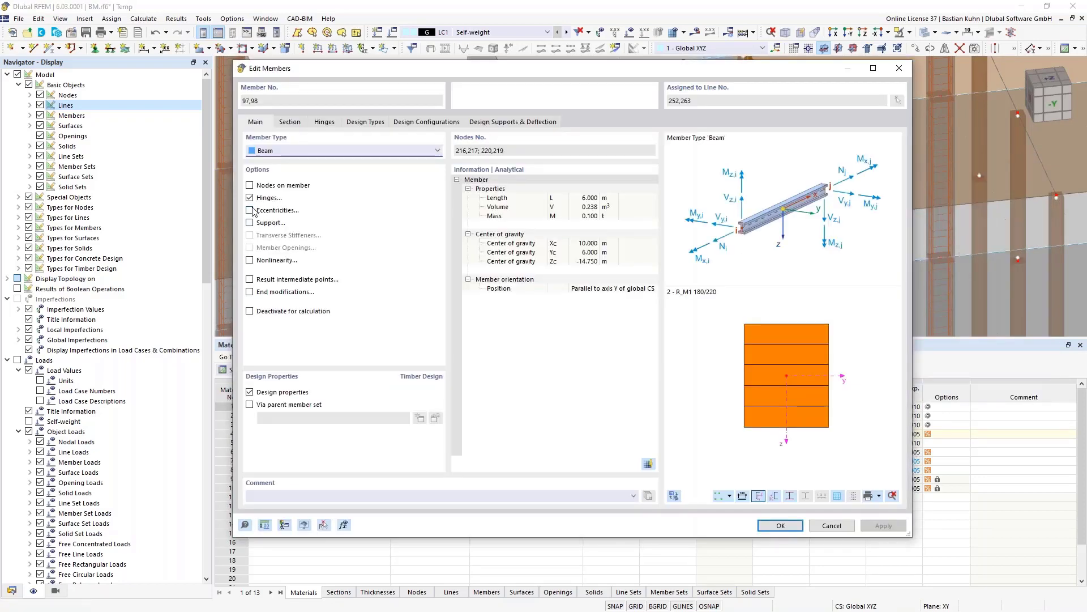
click(249, 210)
click(364, 122)
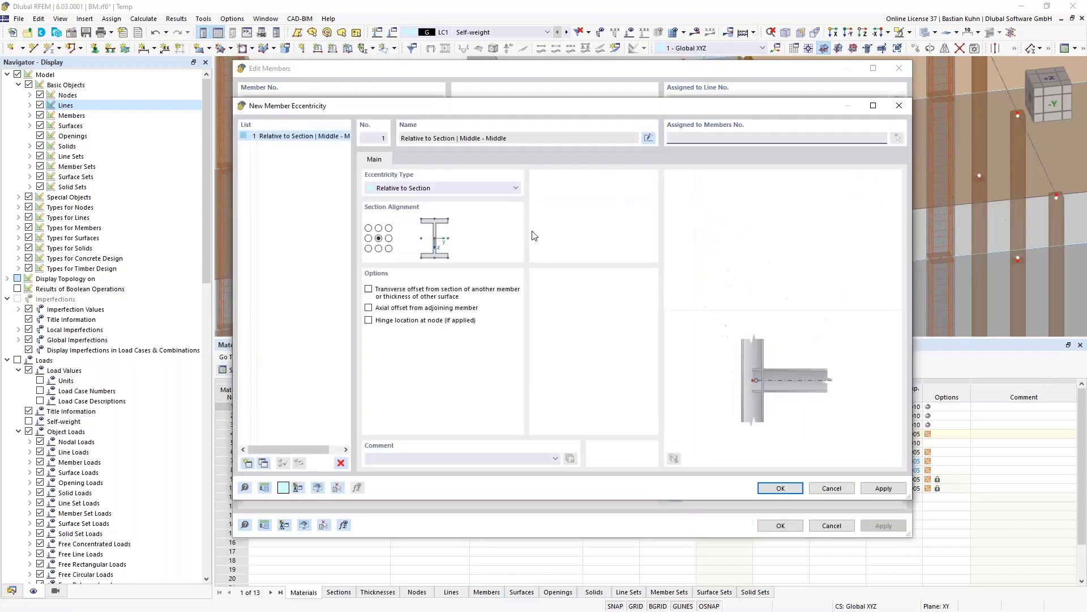
Define the start eccentricity with Middle - Top section alignment and a transverse offset from the bottom of roof surface 26
click(378, 228)
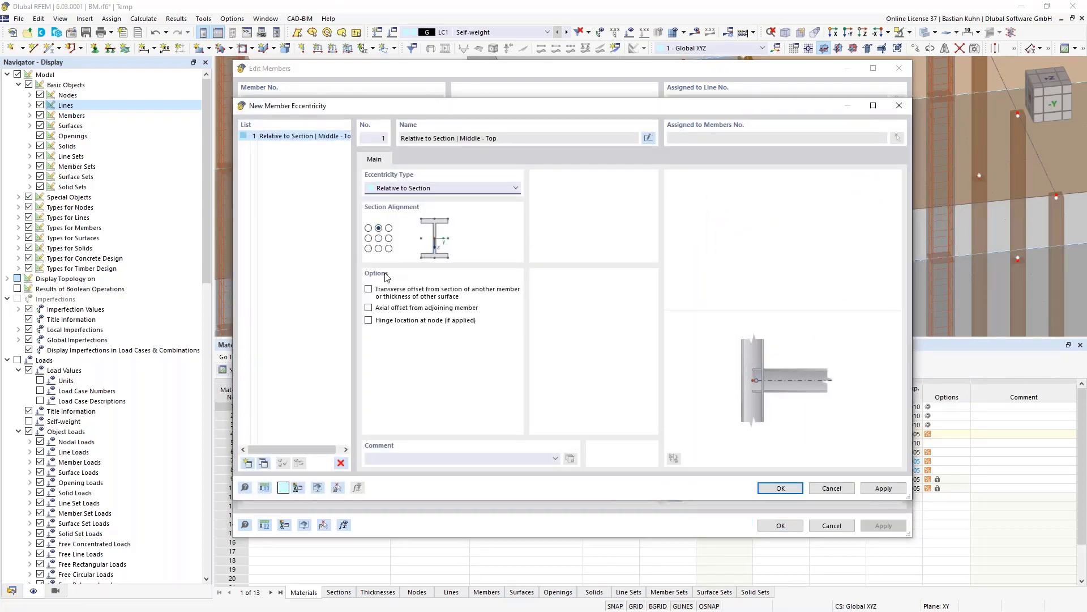
click(368, 289)
click(562, 300)
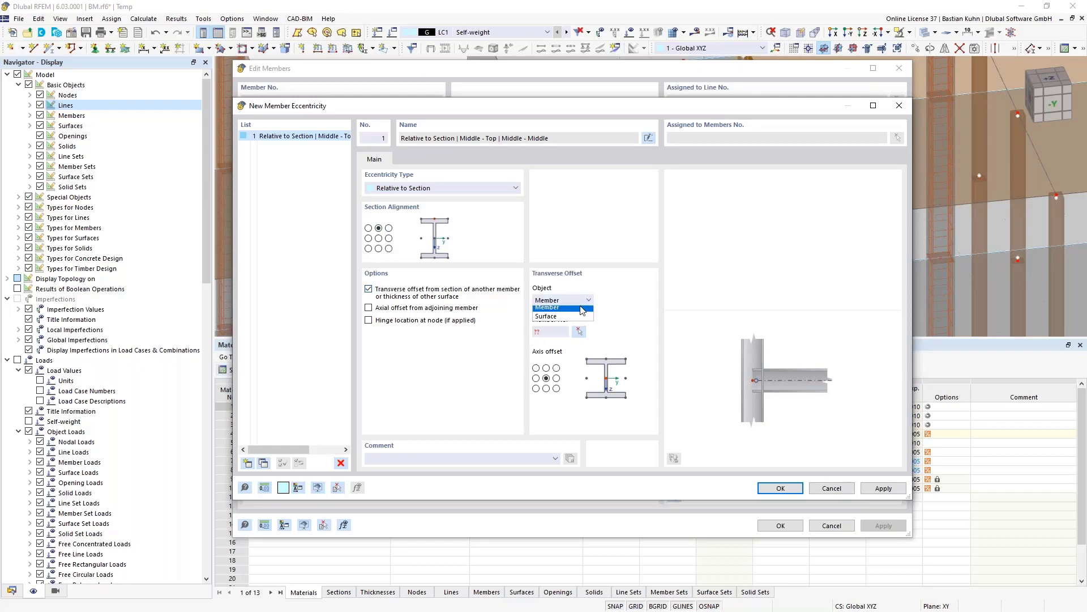
click(552, 318)
click(577, 333)
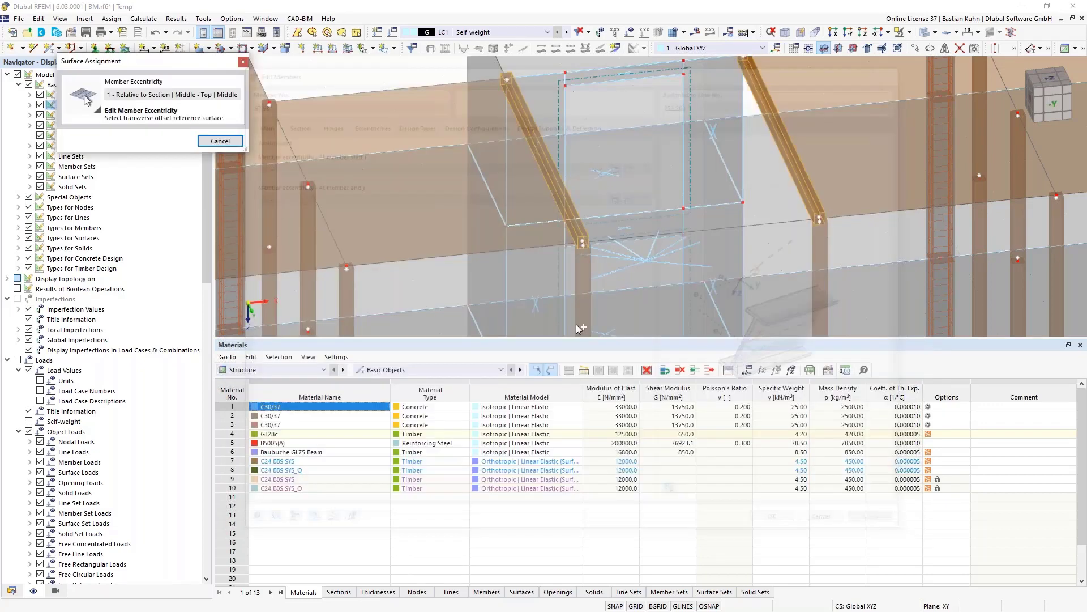
click(570, 232)
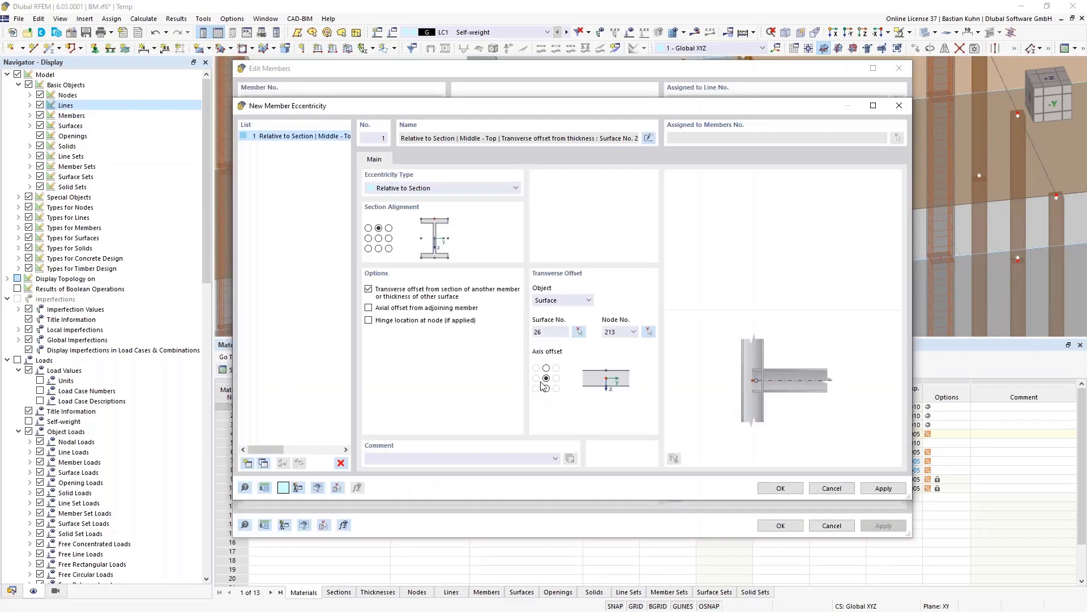
click(546, 389)
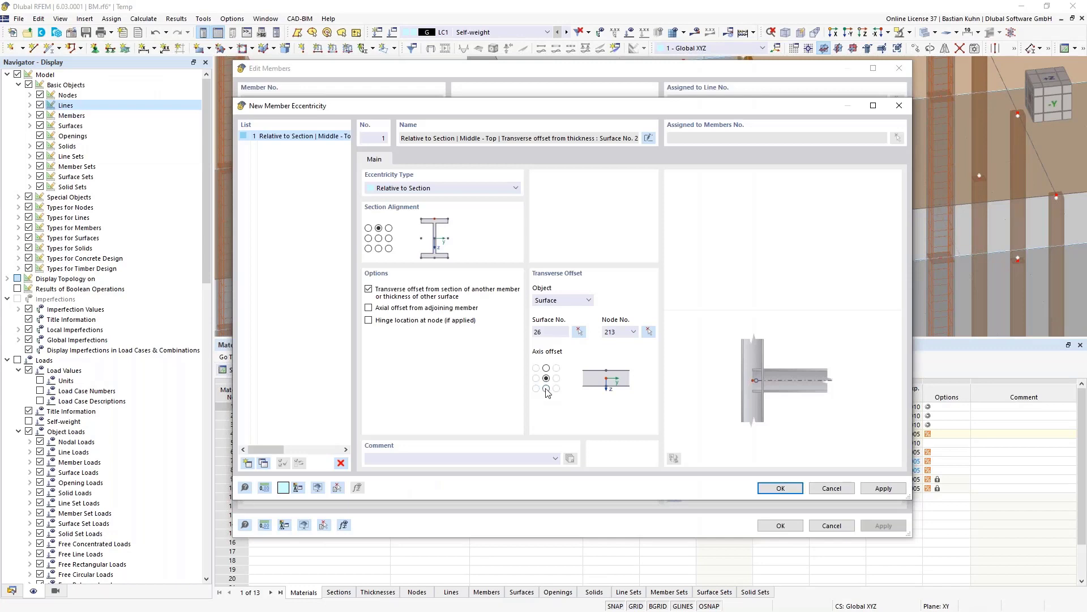
click(777, 491)
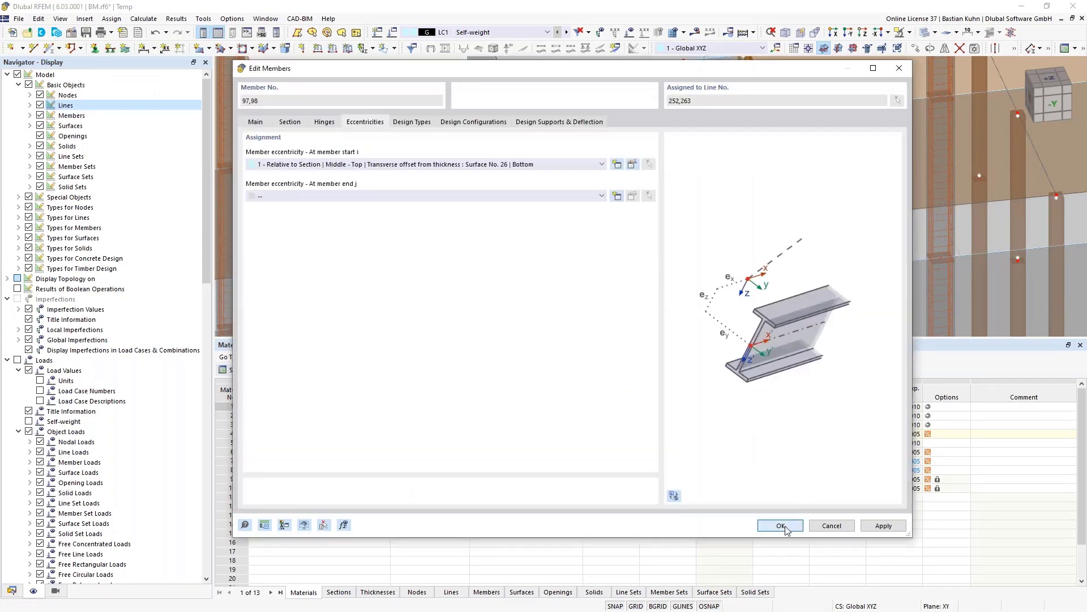
click(780, 526)
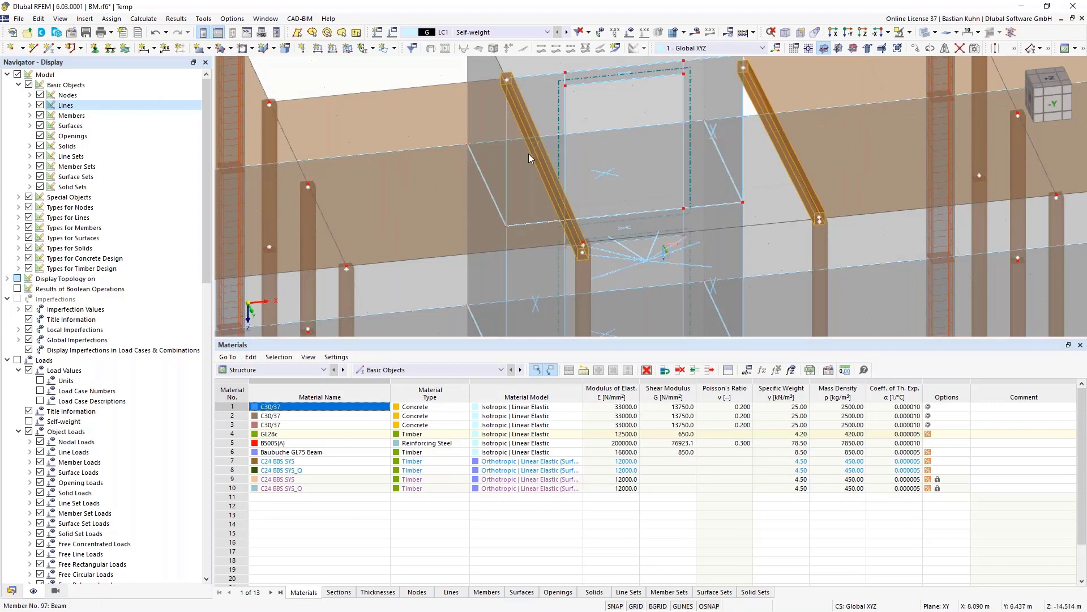
Assign the same eccentricity 1 at the member end of the two roof beams beside the core
right_click(532, 132)
mouse_move(569, 165)
click(807, 168)
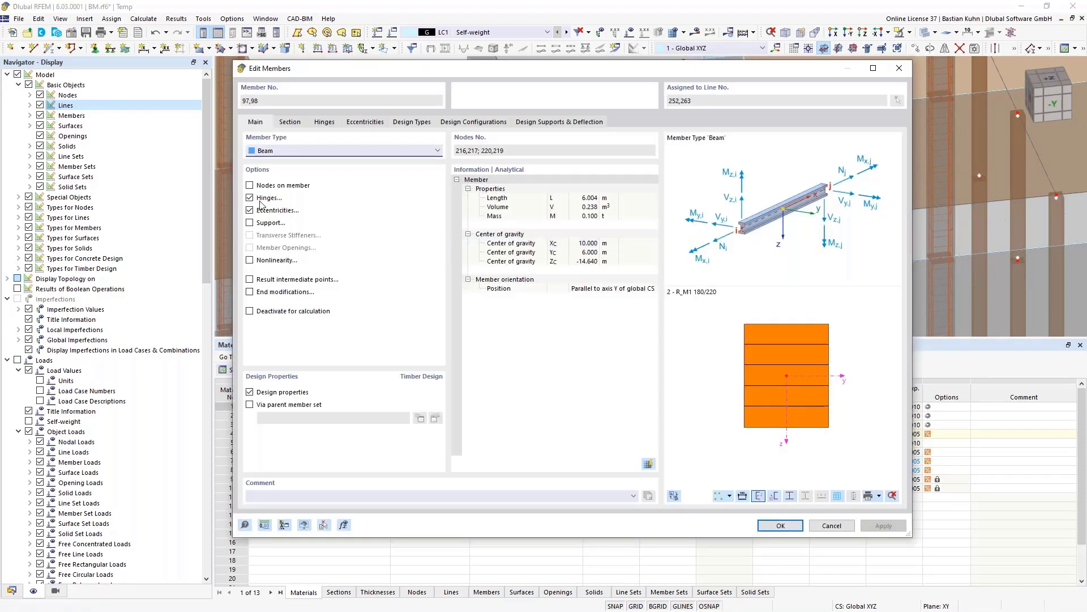
click(363, 121)
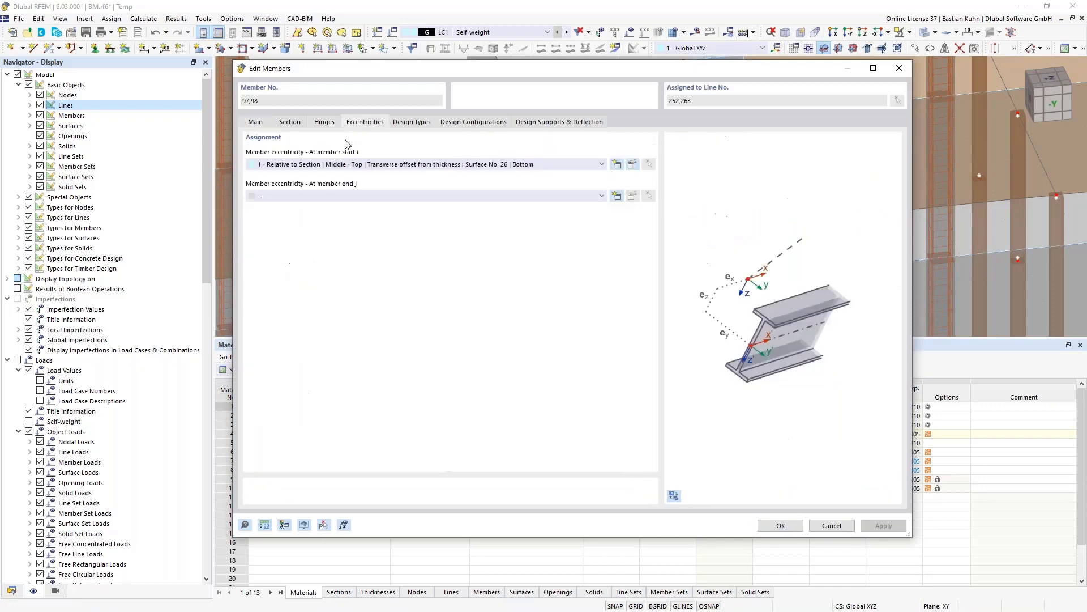
click(331, 202)
click(327, 214)
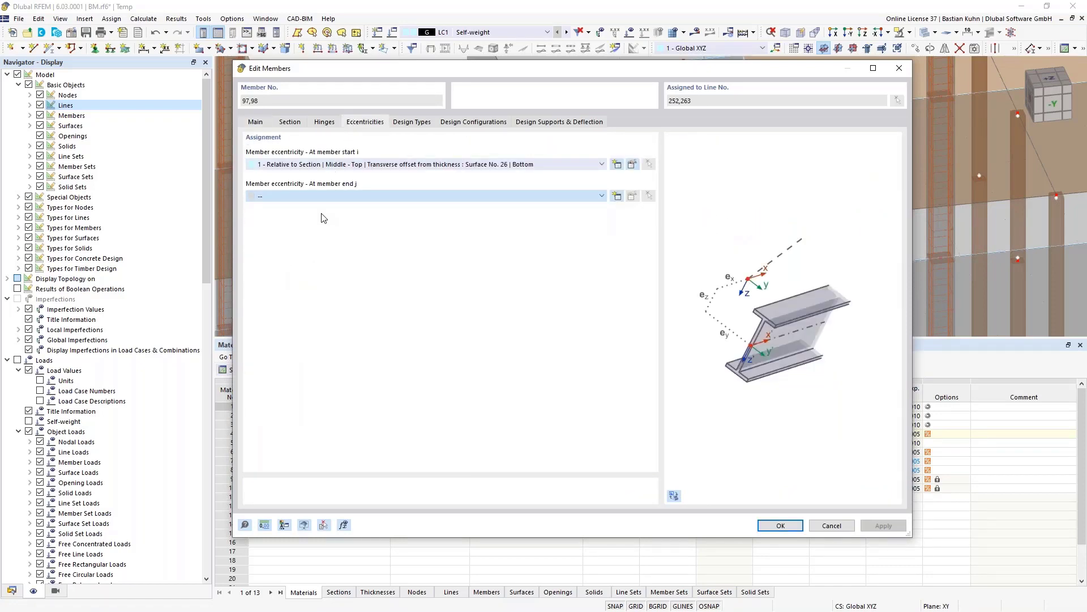
click(778, 526)
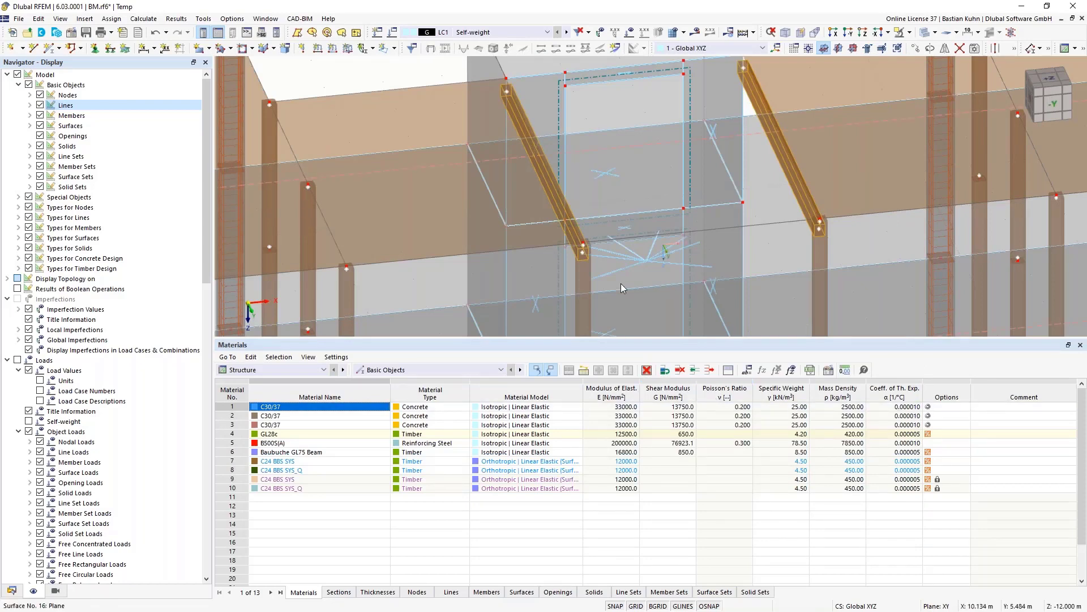
Start a new line hinge with only the φx rotation released for the joints of the timber roof panels
middle_drag(708, 267, 662, 188)
scroll(651, 267, up, 1)
scroll(673, 246, down, 4)
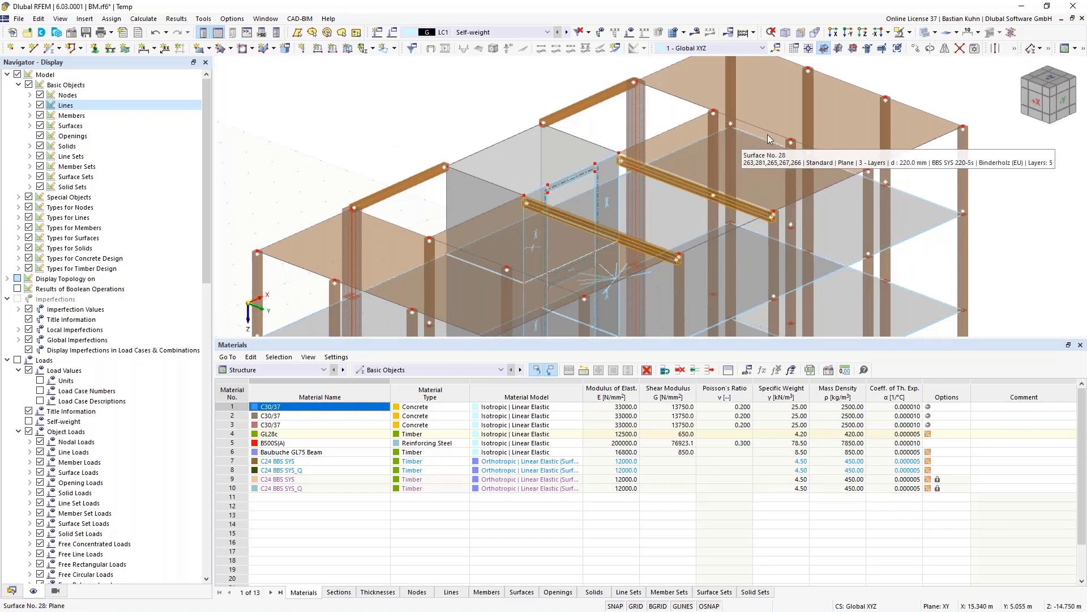
click(774, 112)
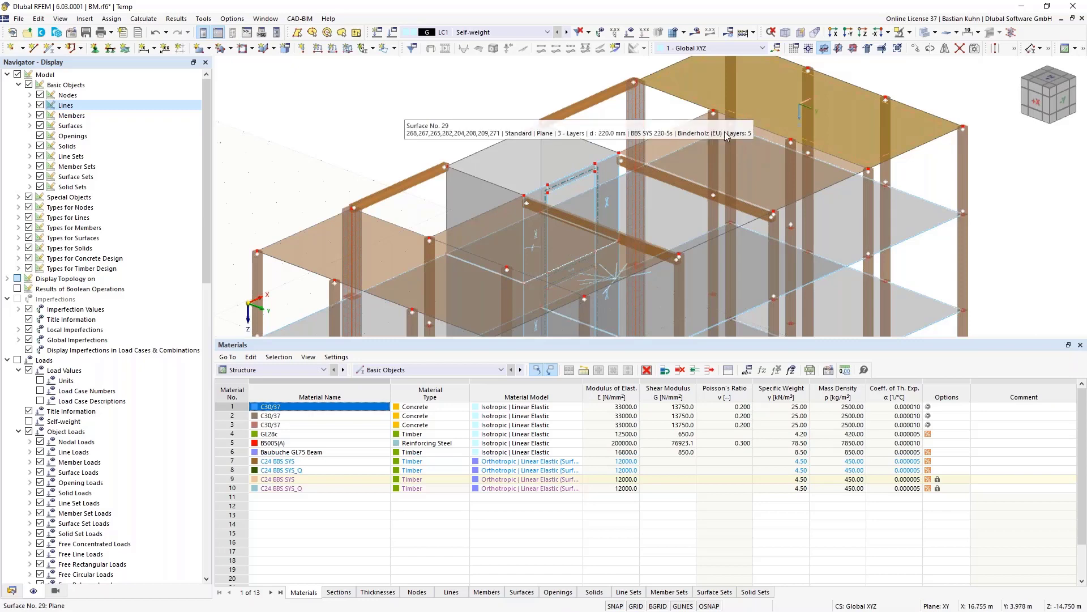
scroll(712, 151, down, 3)
middle_drag(713, 152, 668, 168)
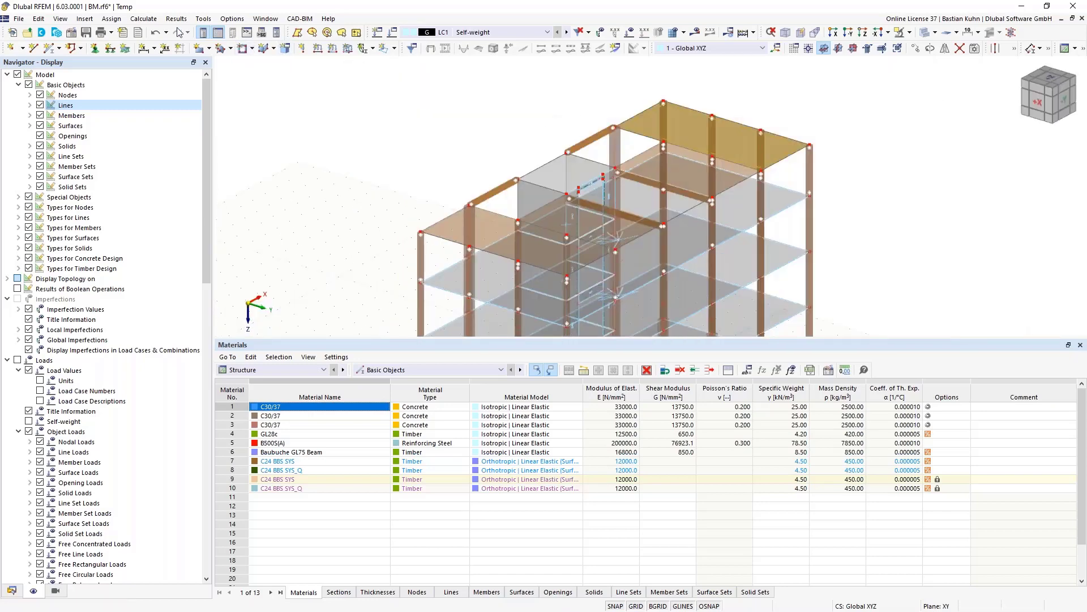
click(108, 20)
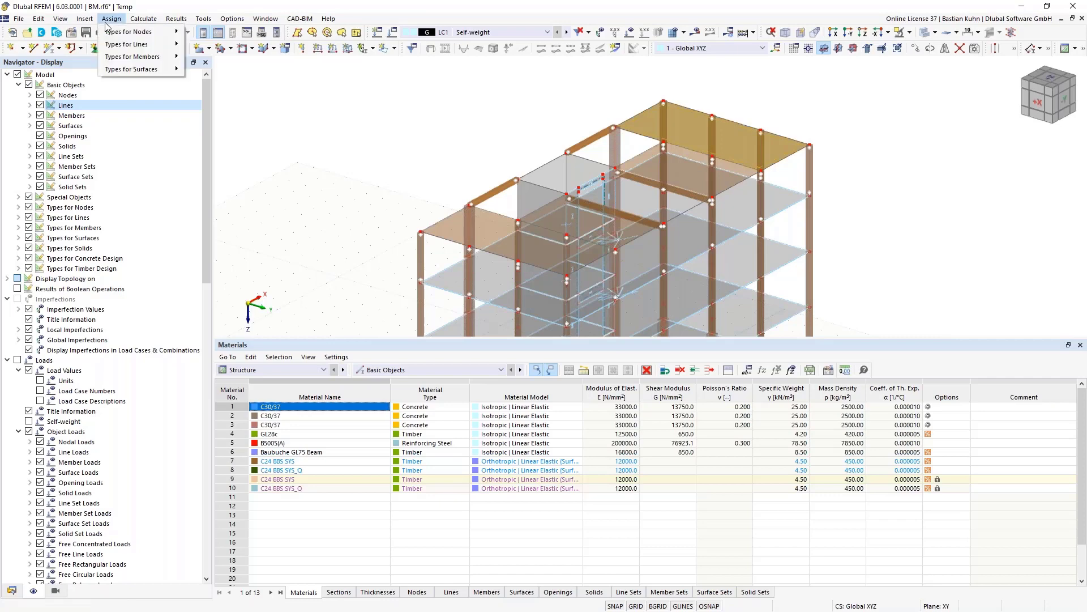
mouse_move(85, 19)
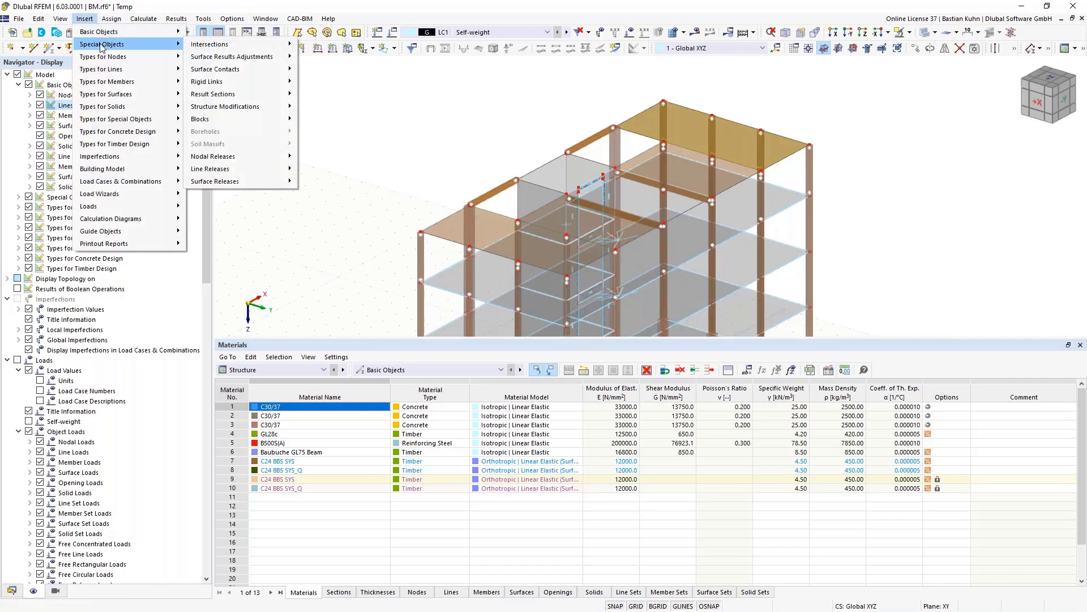
mouse_move(104, 69)
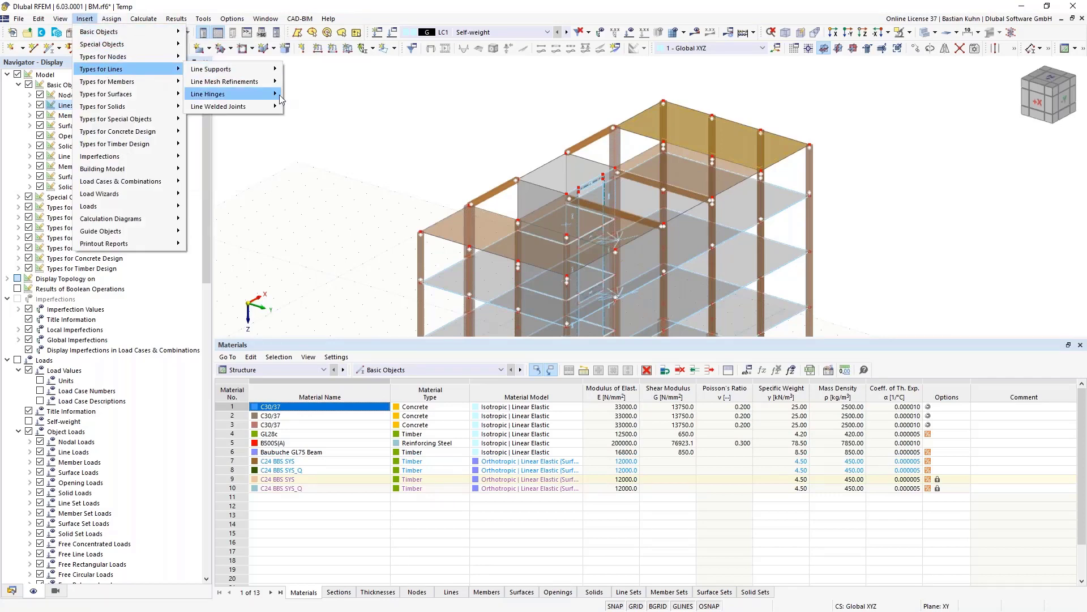
mouse_move(278, 94)
click(314, 94)
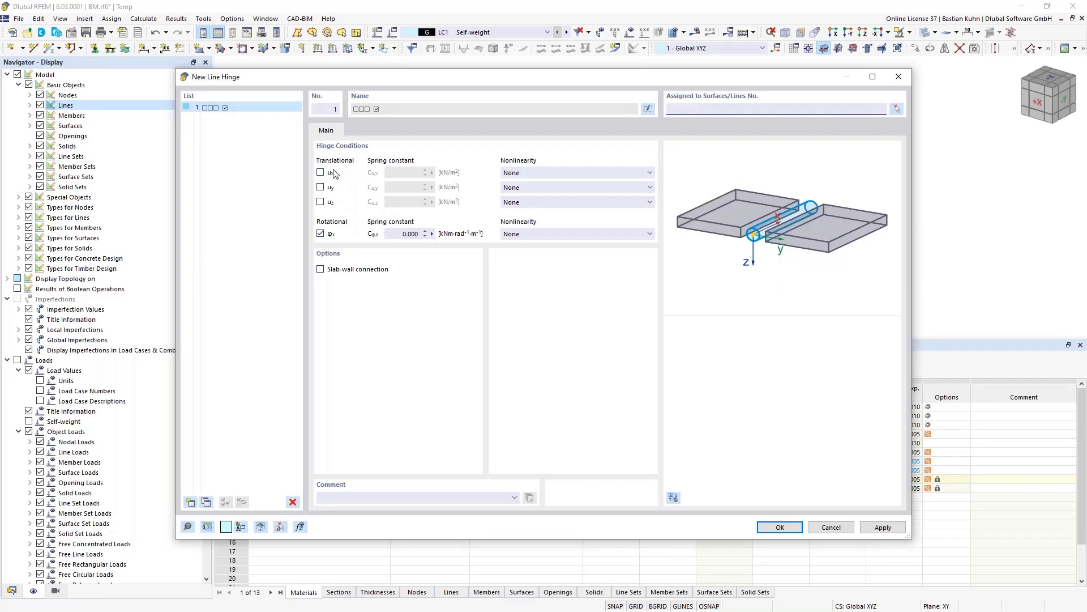
Assign line hinge 1 to lines 263, 265 and 267 of timber roof surface 28
click(897, 109)
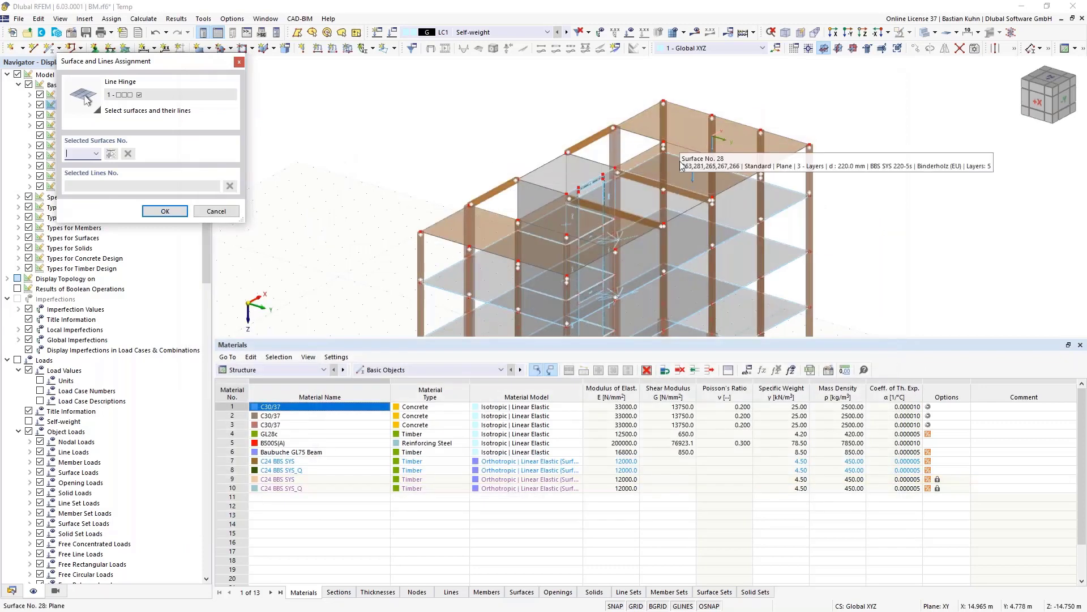
click(678, 152)
click(723, 163)
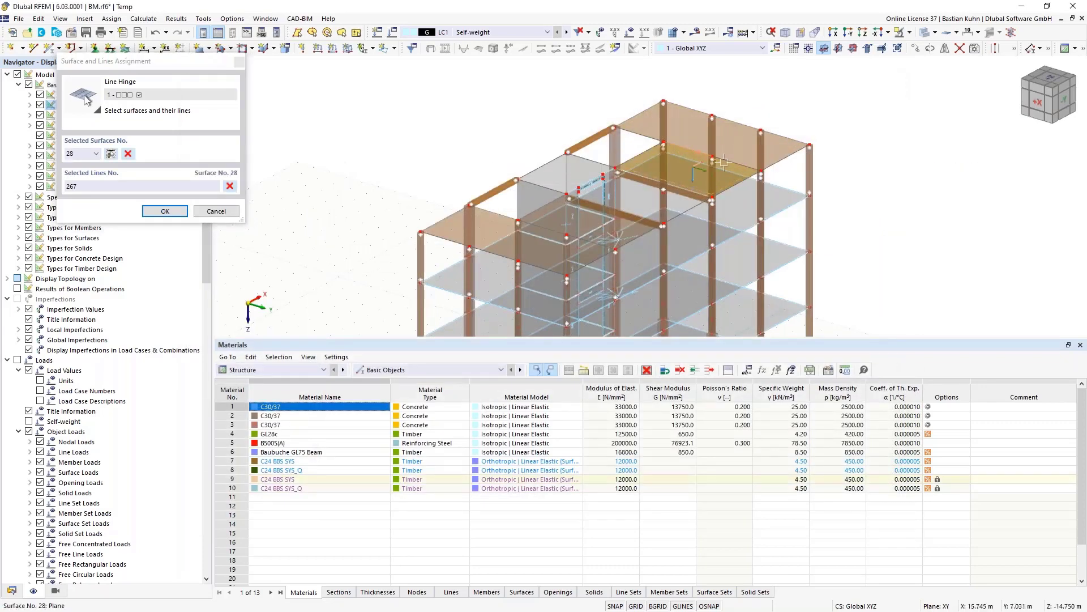
click(696, 171)
click(678, 190)
scroll(679, 189, up, 4)
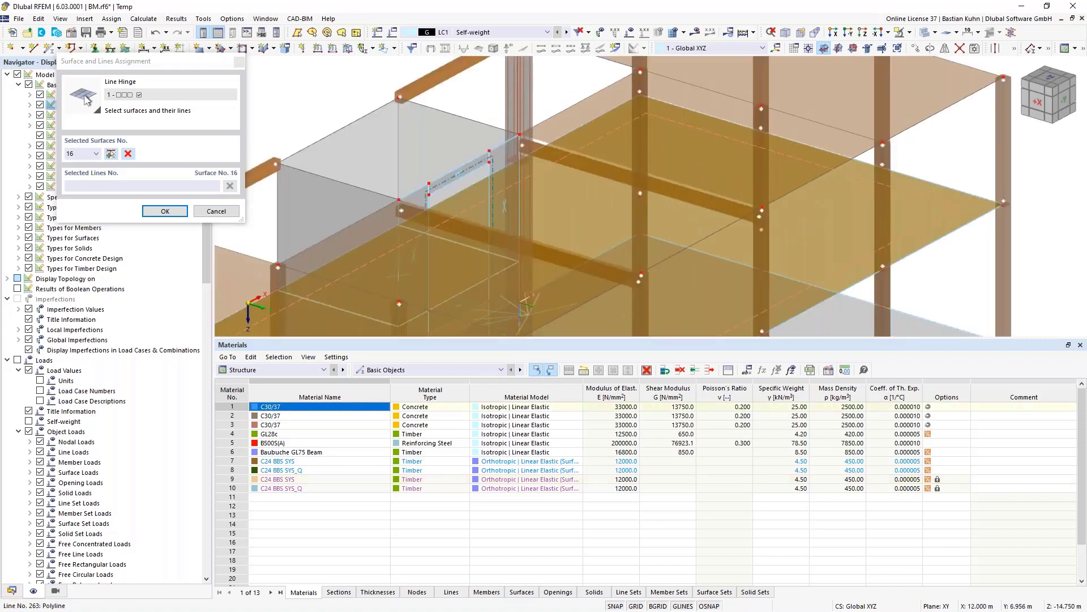
click(595, 110)
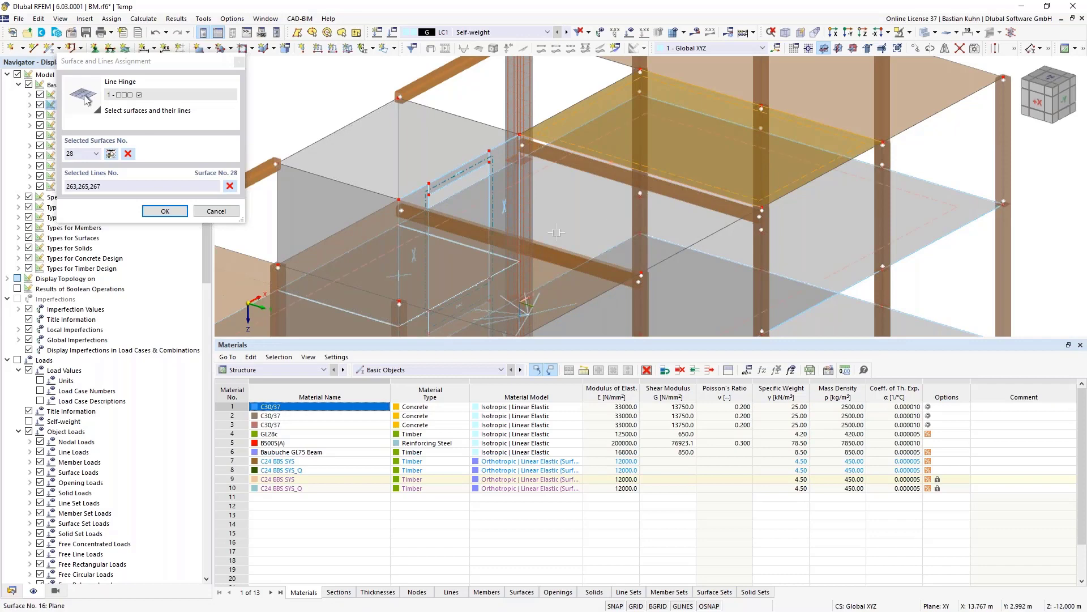
Assign the same line hinge to lines 250, 252 and 254 of timber roof surface 26 and save the hinge
click(423, 218)
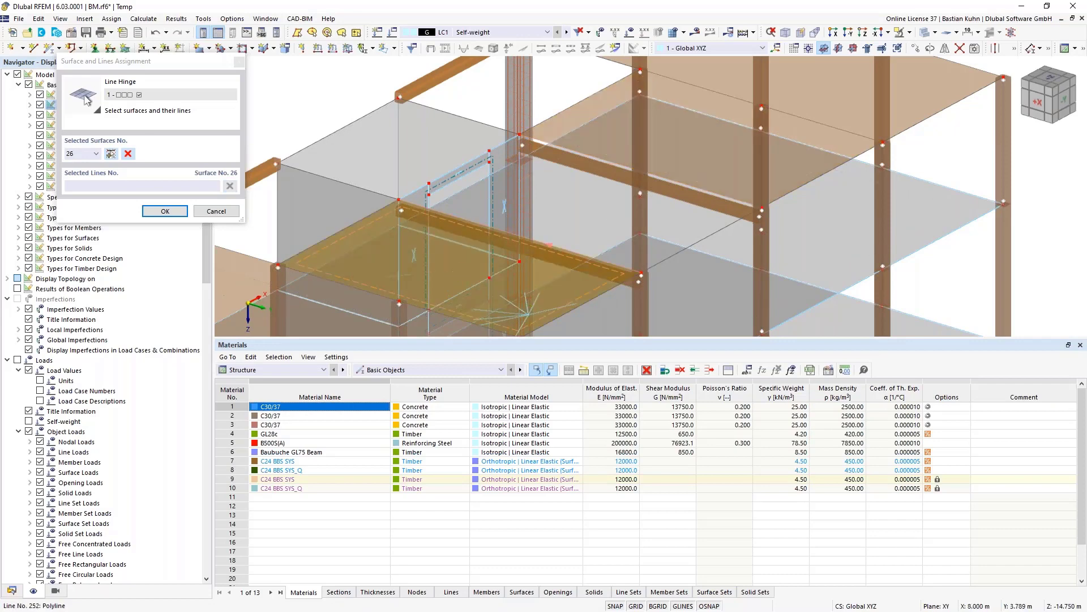
click(428, 210)
click(322, 278)
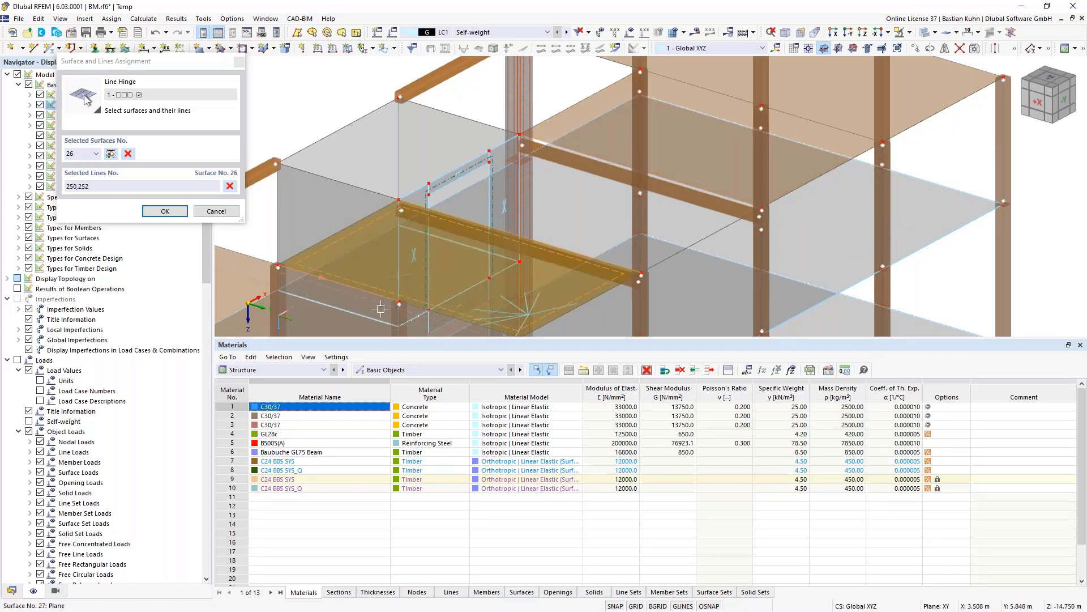
click(428, 309)
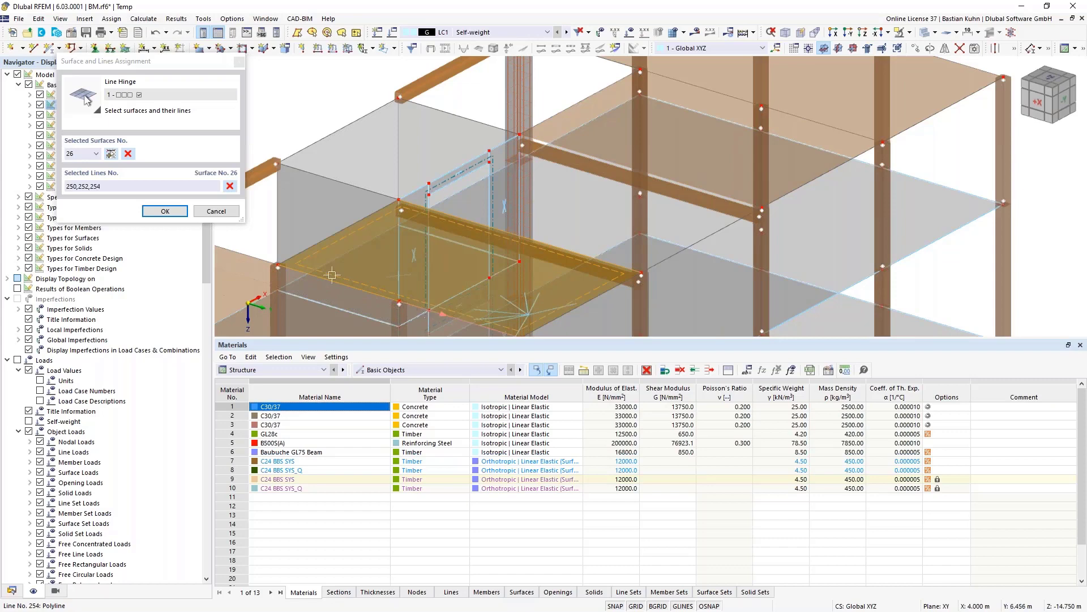
click(165, 211)
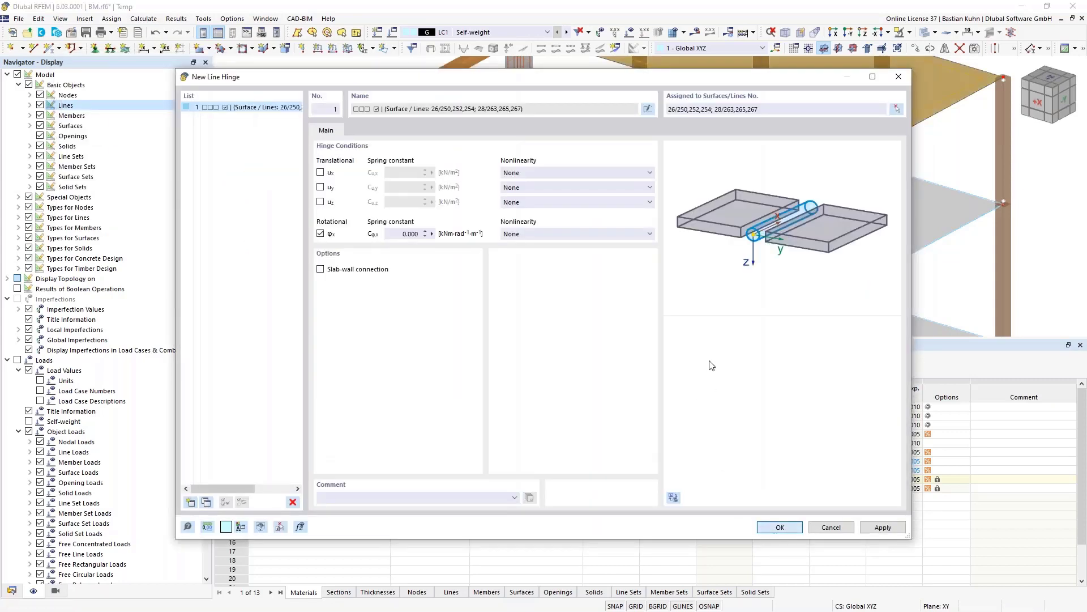
key(Return)
Enlarge the line hinge graphics on the roof panels and widen their symbol spacing
scroll(770, 99, up, 3)
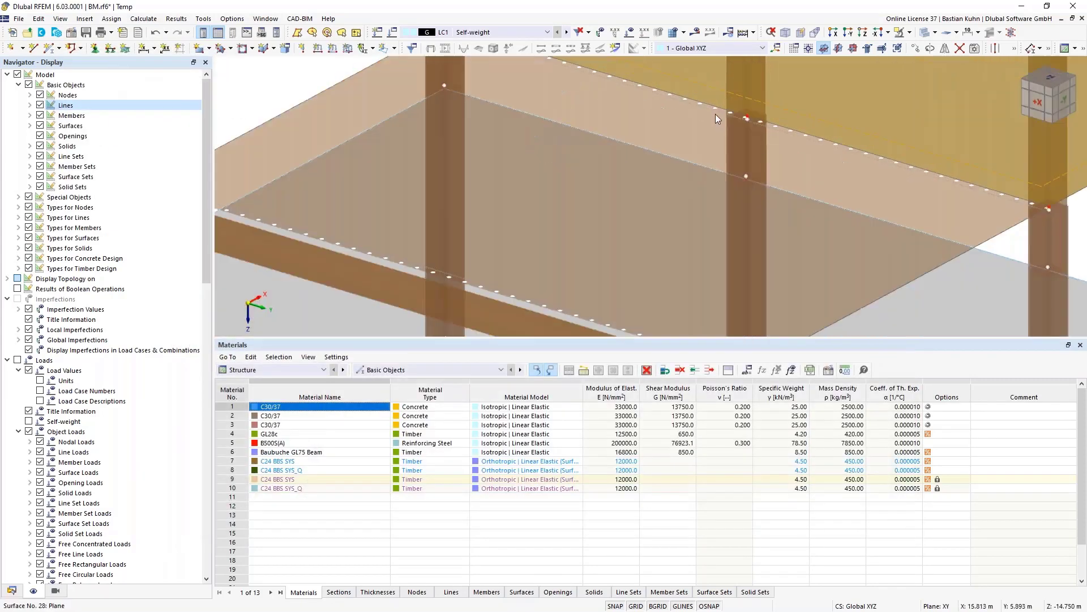
right_click(709, 108)
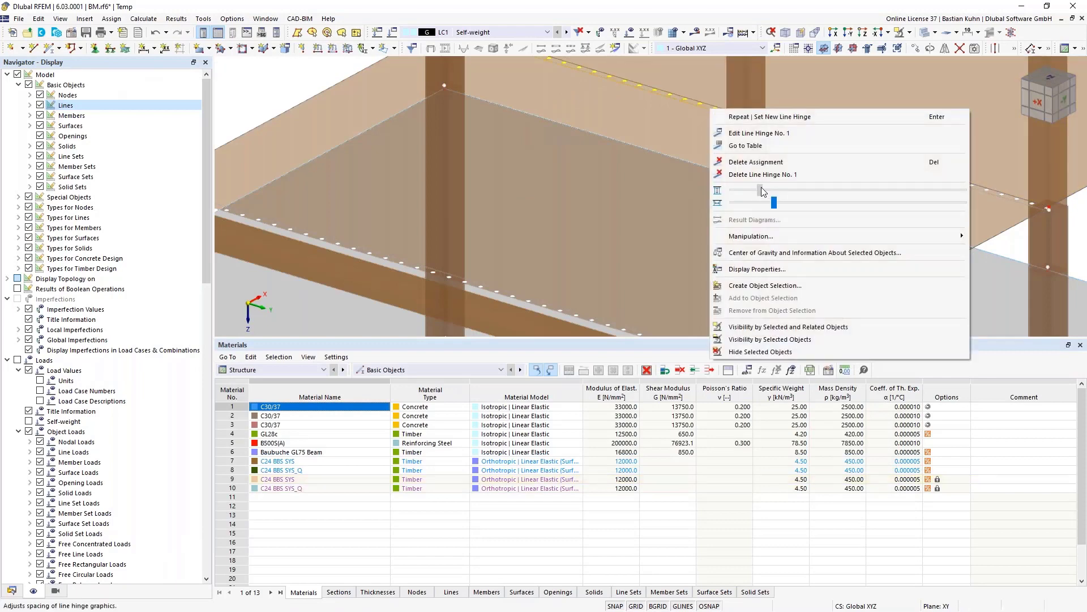
drag(763, 190, 902, 191)
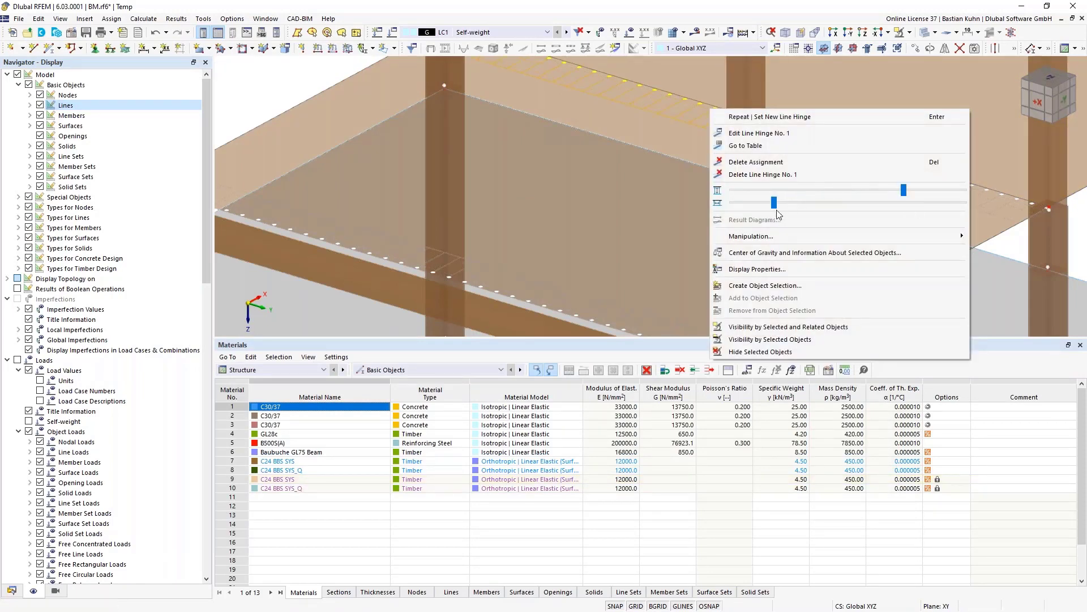
drag(775, 204, 847, 204)
click(668, 202)
click(645, 201)
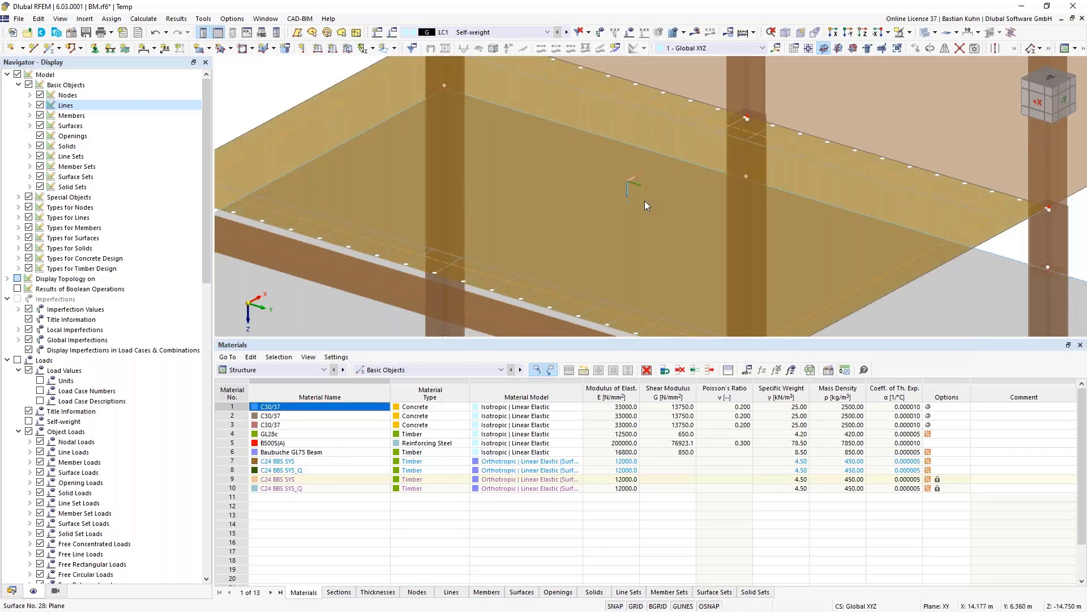
scroll(644, 201, down, 6)
click(959, 219)
scroll(961, 218, down, 2)
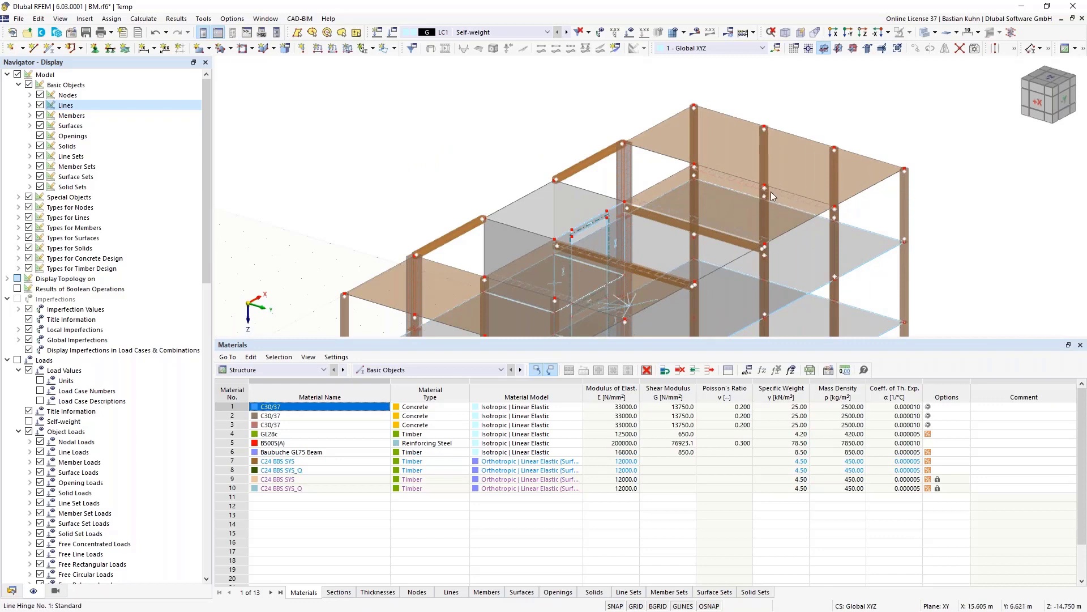
Copy the entire top storey once with a displacement of -2.75 m in Z
scroll(728, 225, down, 5)
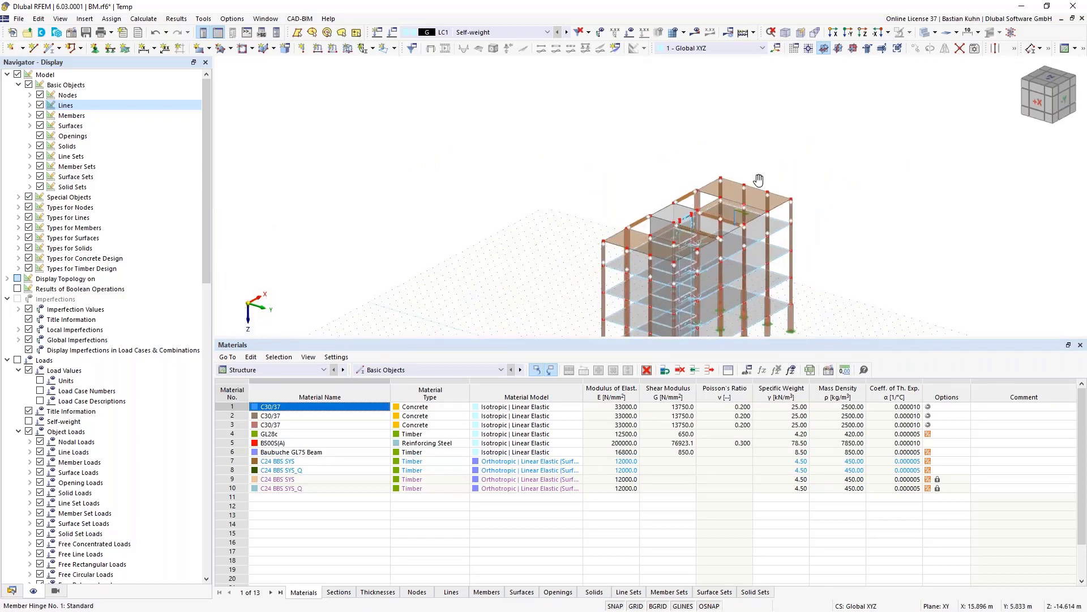
ctrl+middle_drag(742, 174, 581, 171)
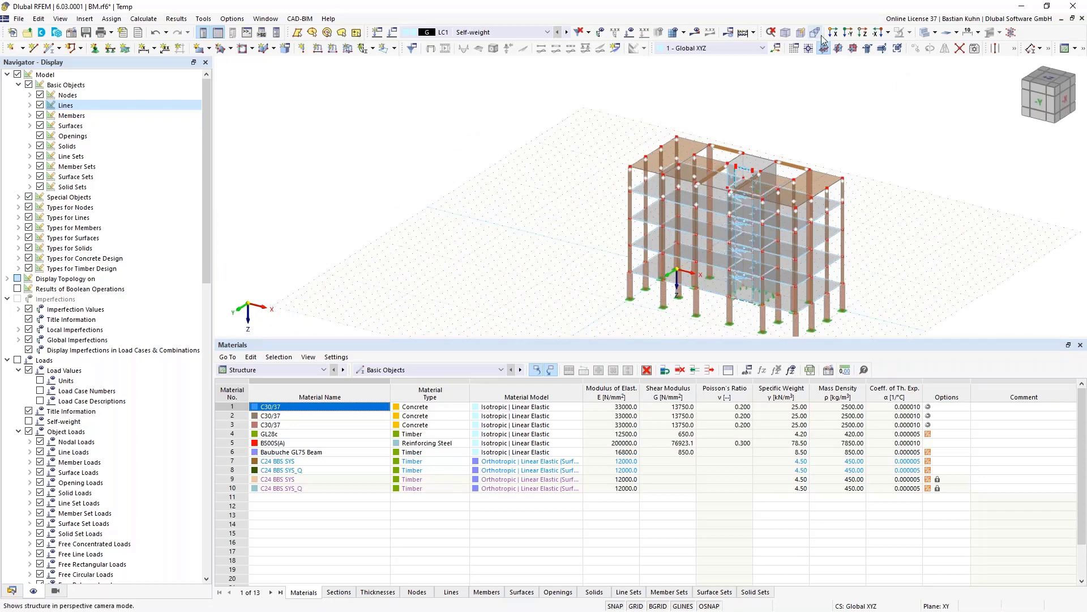
click(860, 33)
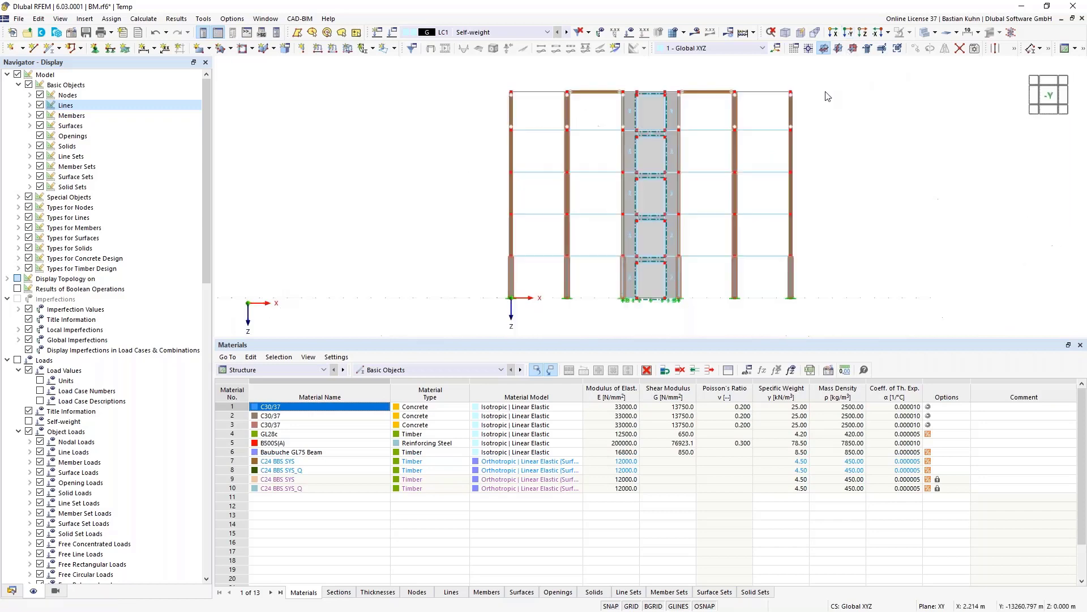
ctrl+middle_drag(838, 167, 682, 180)
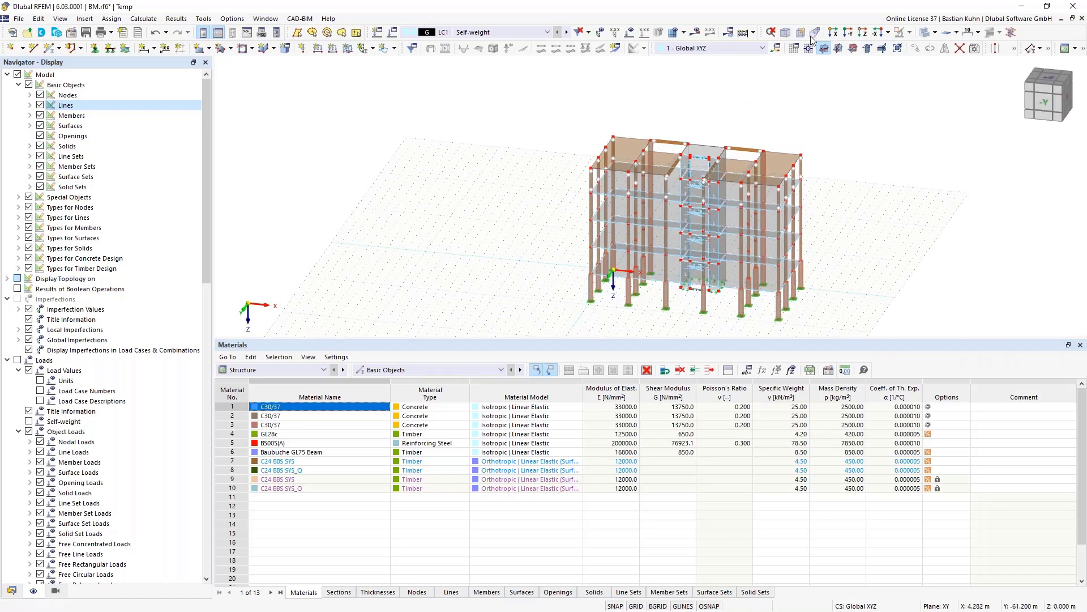
click(848, 33)
drag(830, 113, 462, 74)
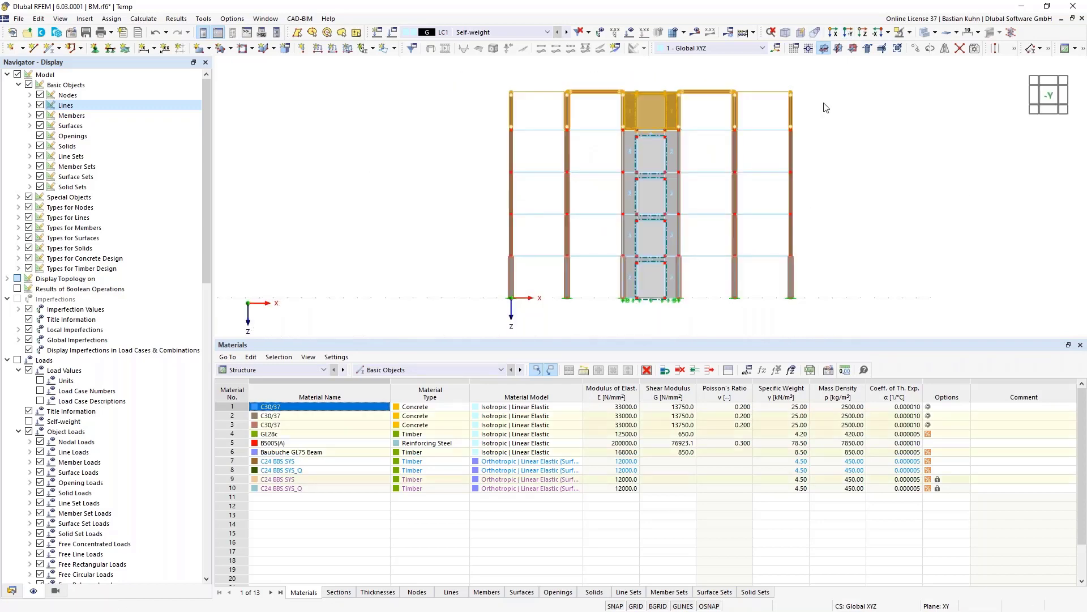
click(913, 49)
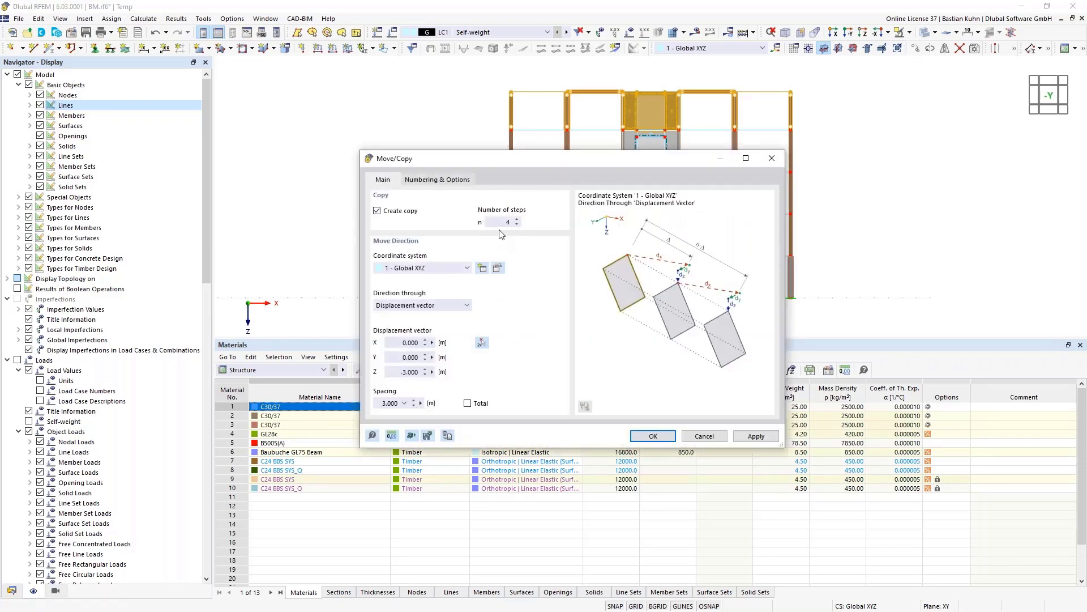
text(1)
click(409, 371)
text(-2,75)
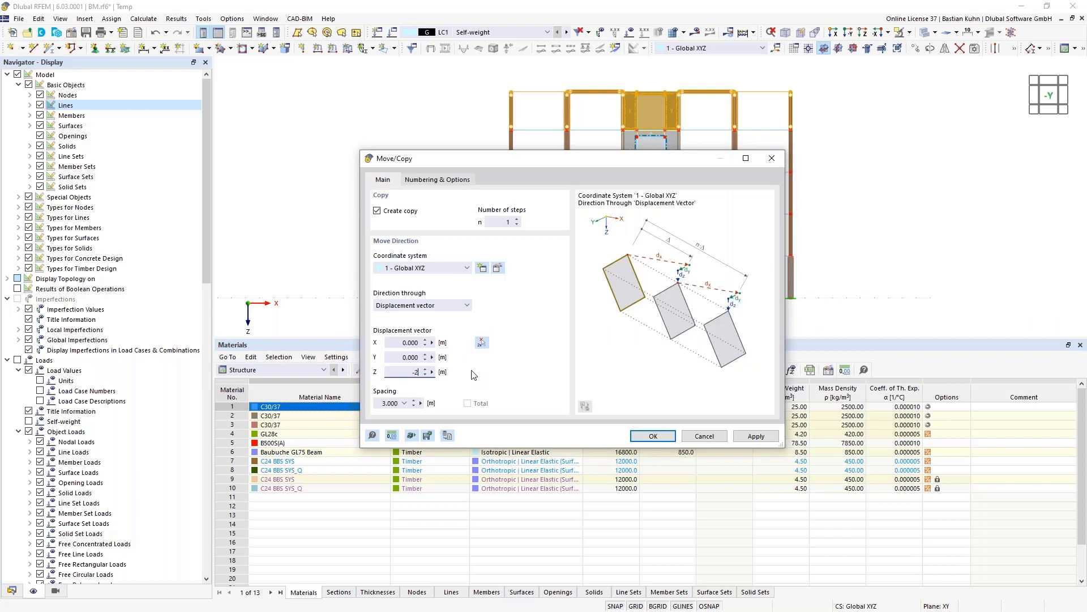
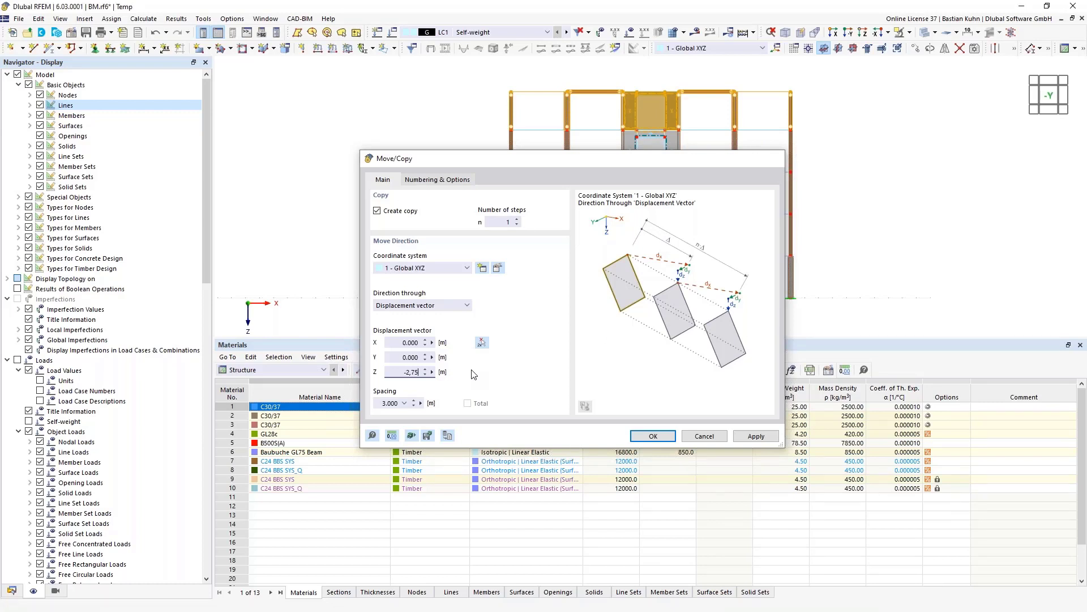
key(Return)
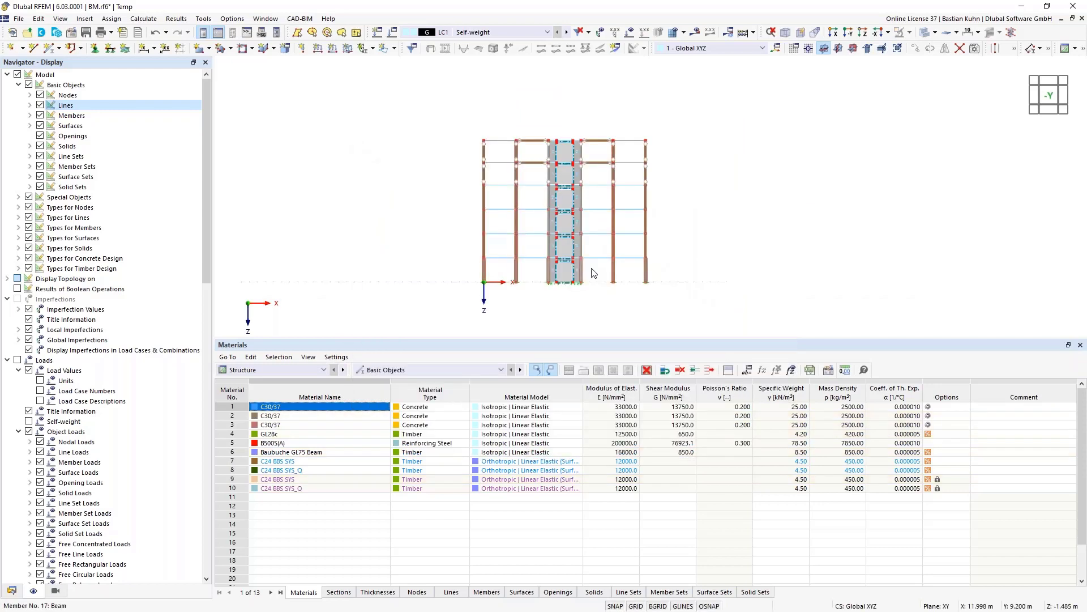
Delete the copied core walls, opening and slab in the new top storey
drag(587, 112, 535, 182)
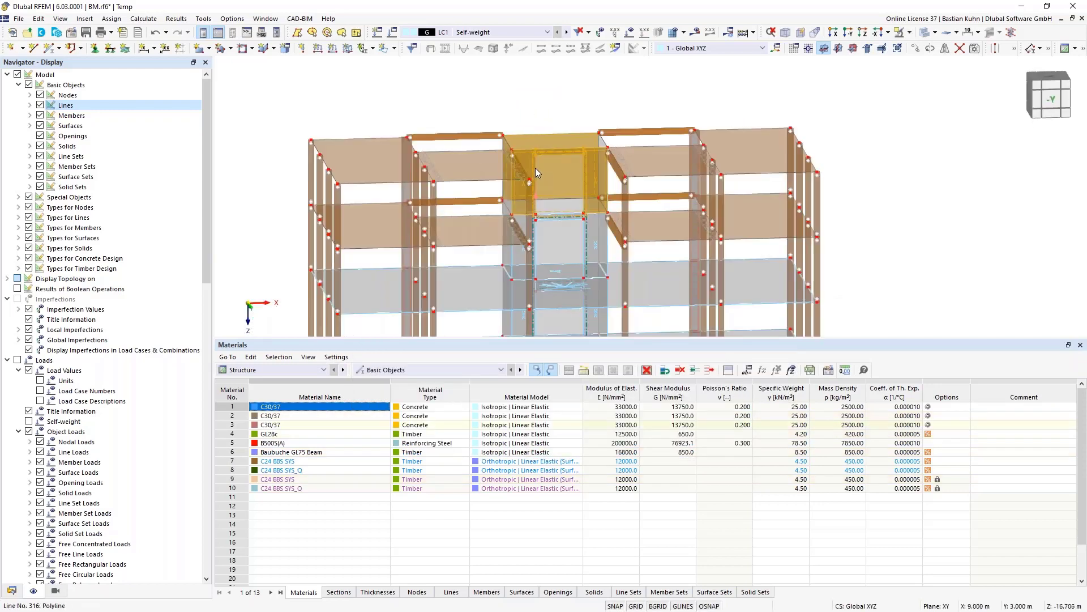
key(Delete)
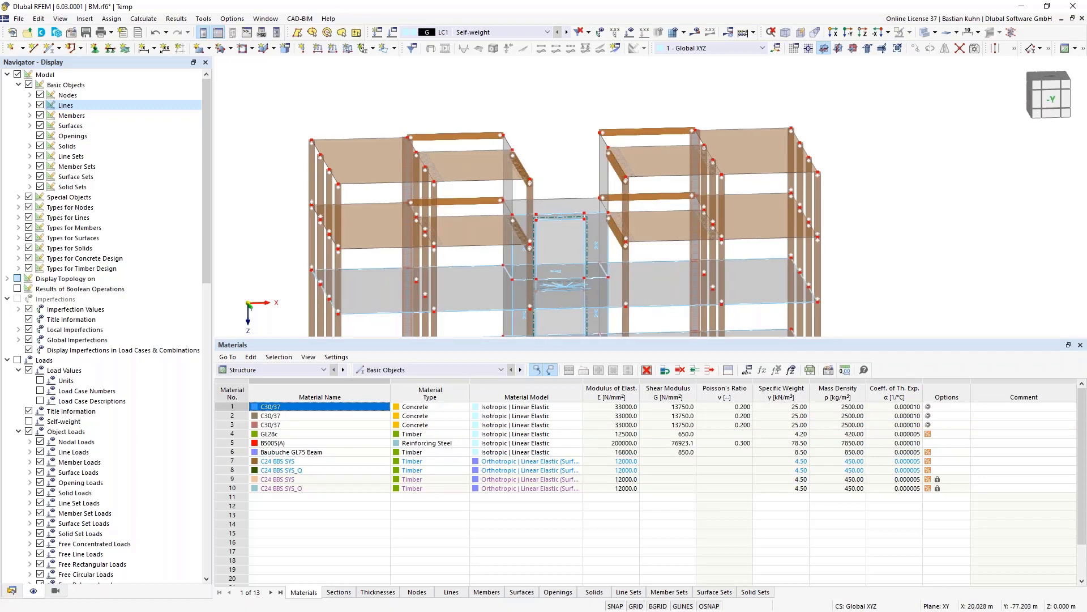
Create a rectangular C30/37 slab 300 mm thick over the top of the concrete core, using thickness 1
mouse_move(574, 152)
middle_down()
mouse_move(587, 126)
mouse_move(525, 206)
mouse_move(598, 215)
mouse_move(572, 223)
mouse_move(600, 226)
mouse_move(596, 235)
mouse_move(566, 171)
middle_up()
click(565, 171)
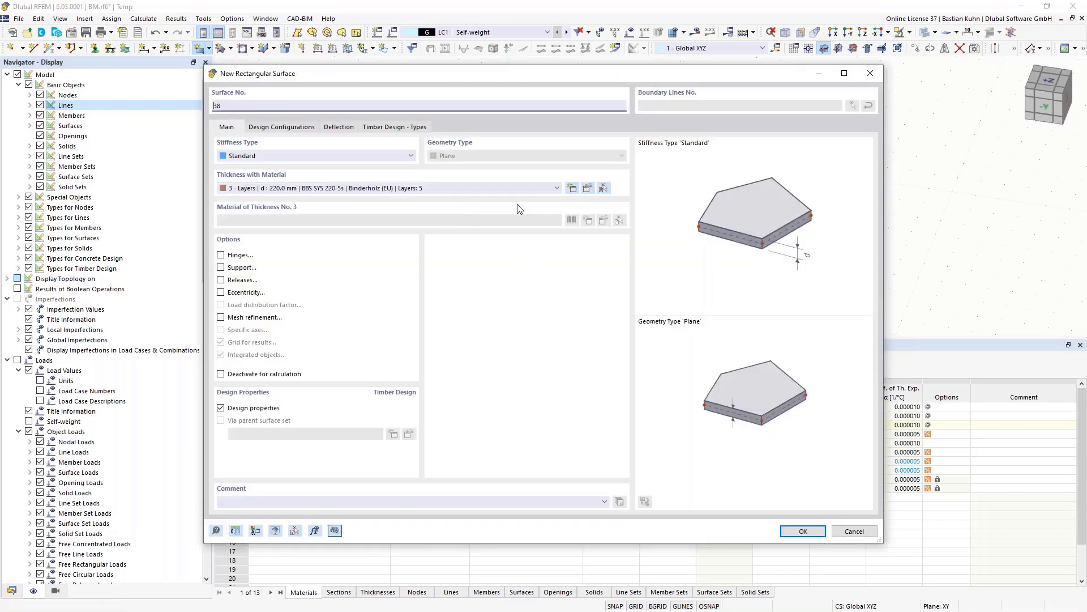
click(517, 189)
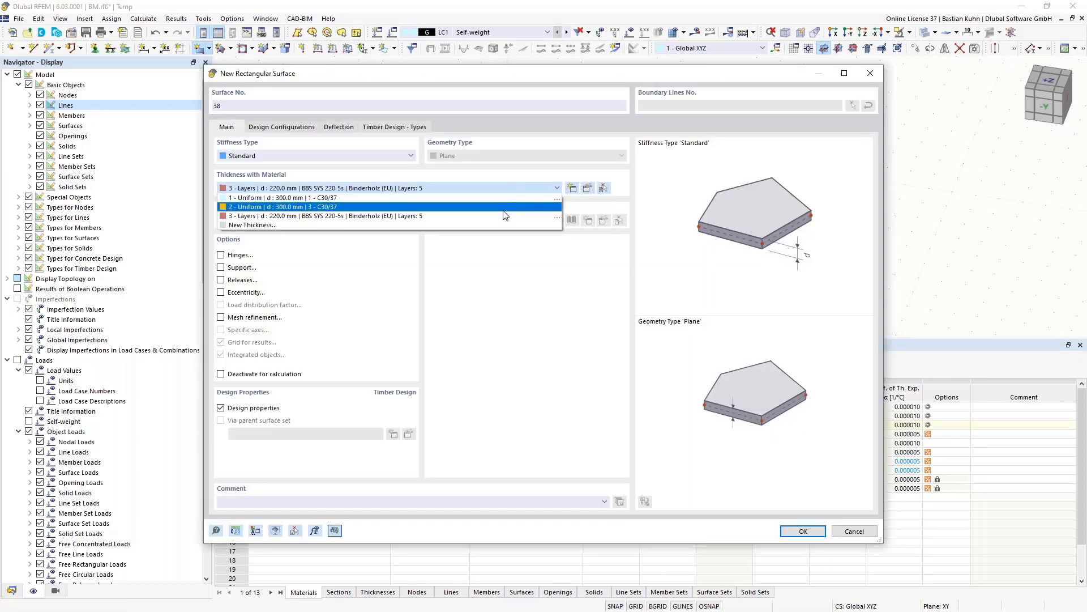
click(500, 198)
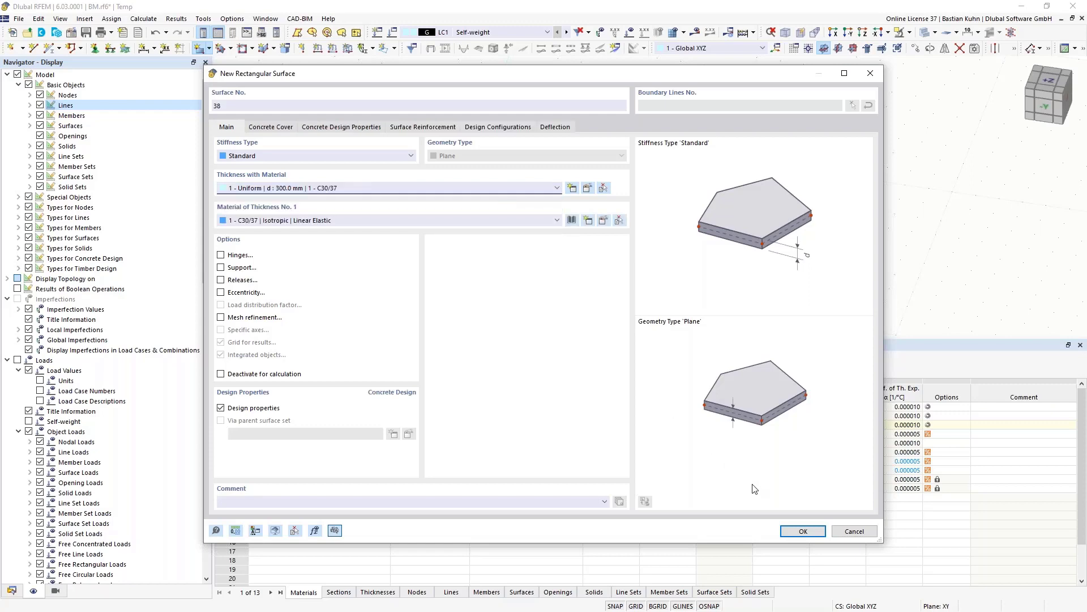
click(803, 531)
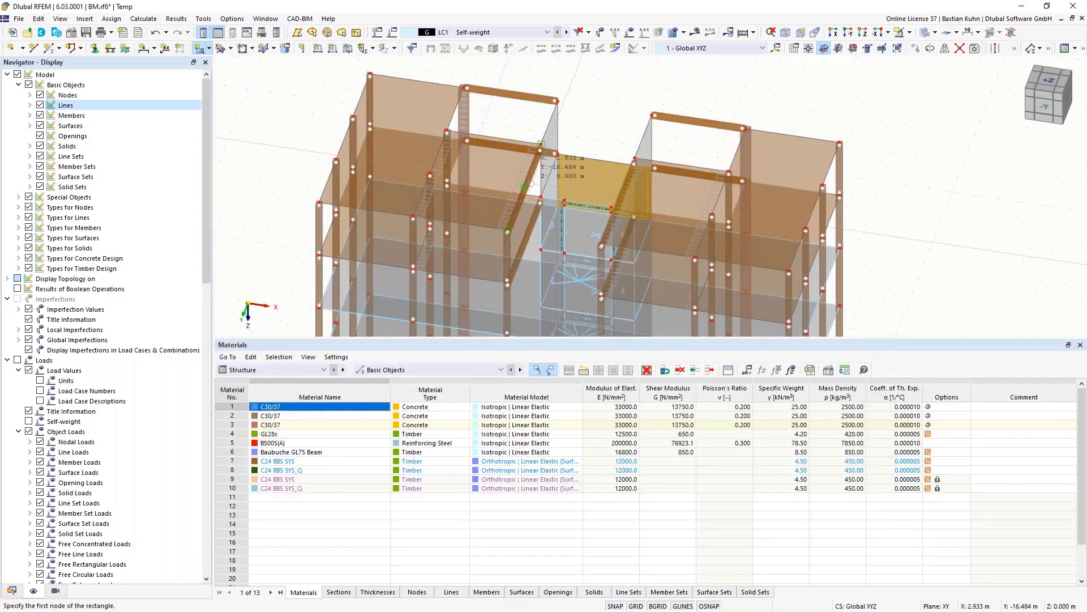
click(557, 153)
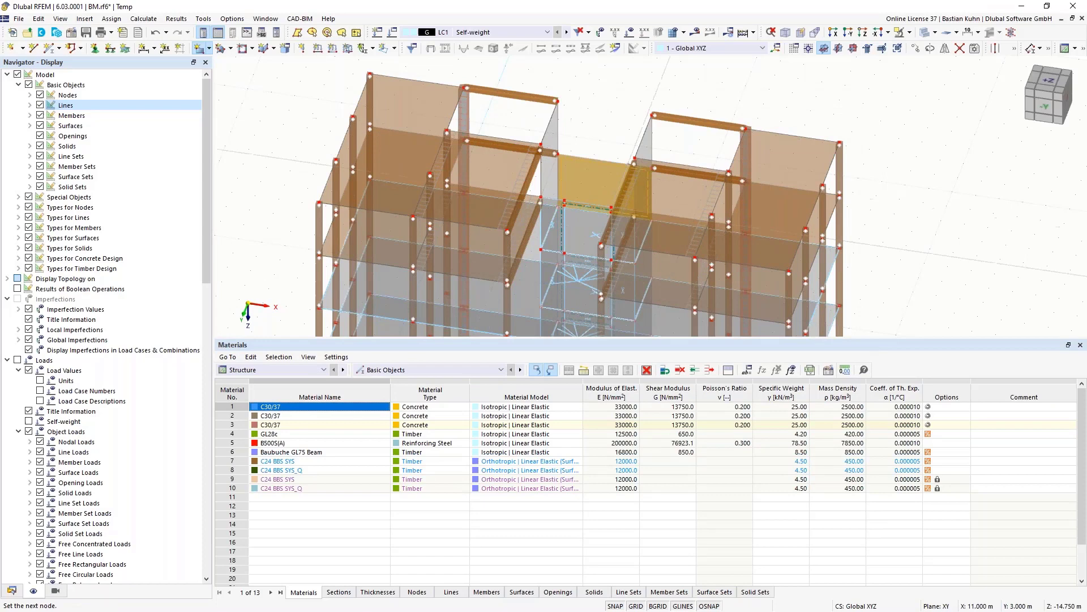
click(623, 209)
Switch the model display from transparent to solid and view the whole building
click(927, 32)
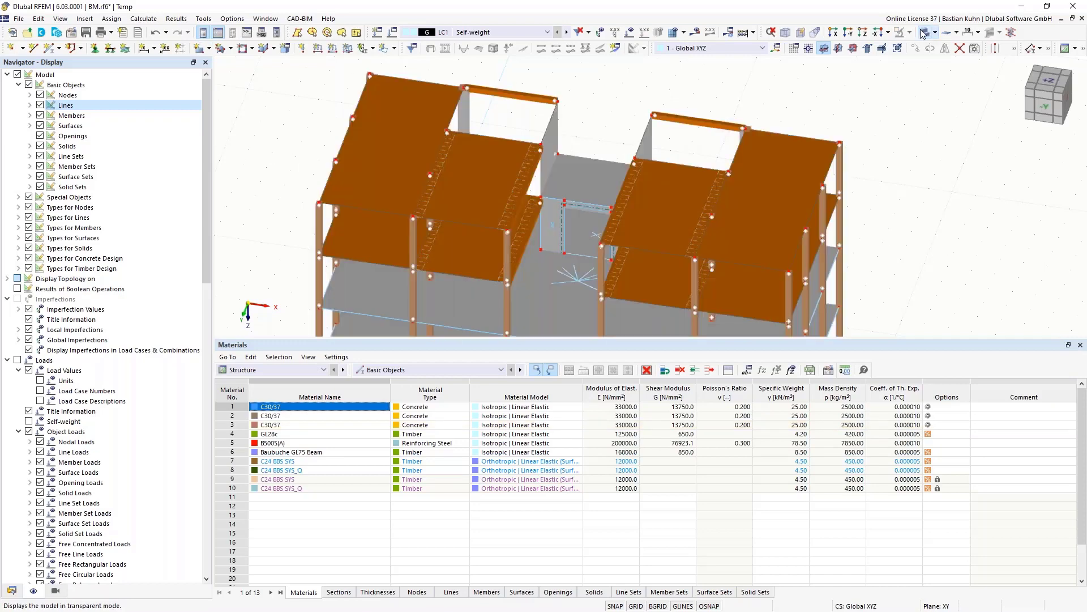
scroll(906, 203, down, 3)
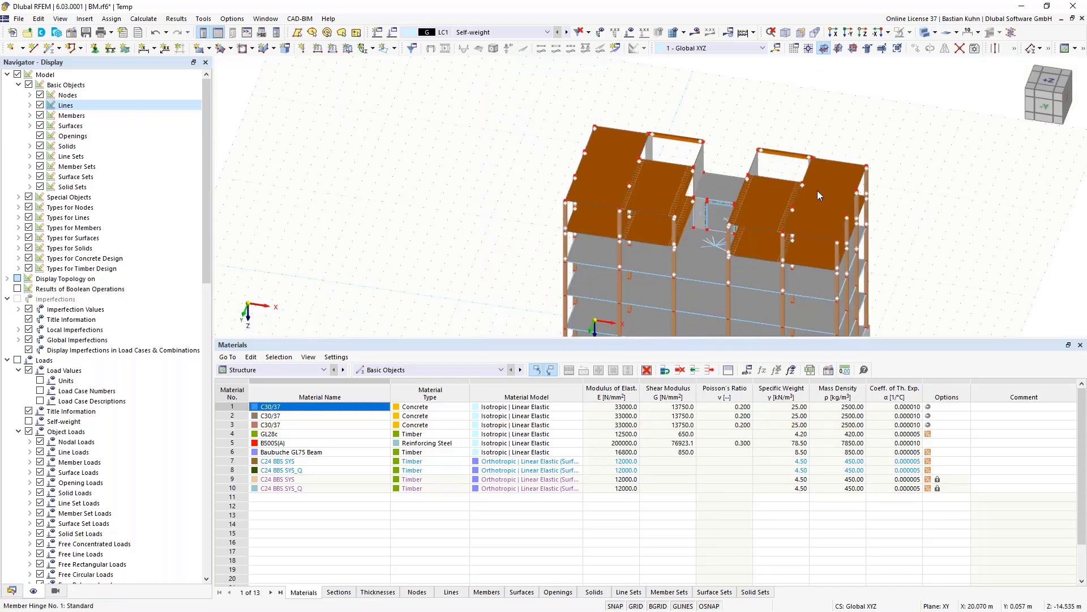
middle_drag(811, 131, 640, 111)
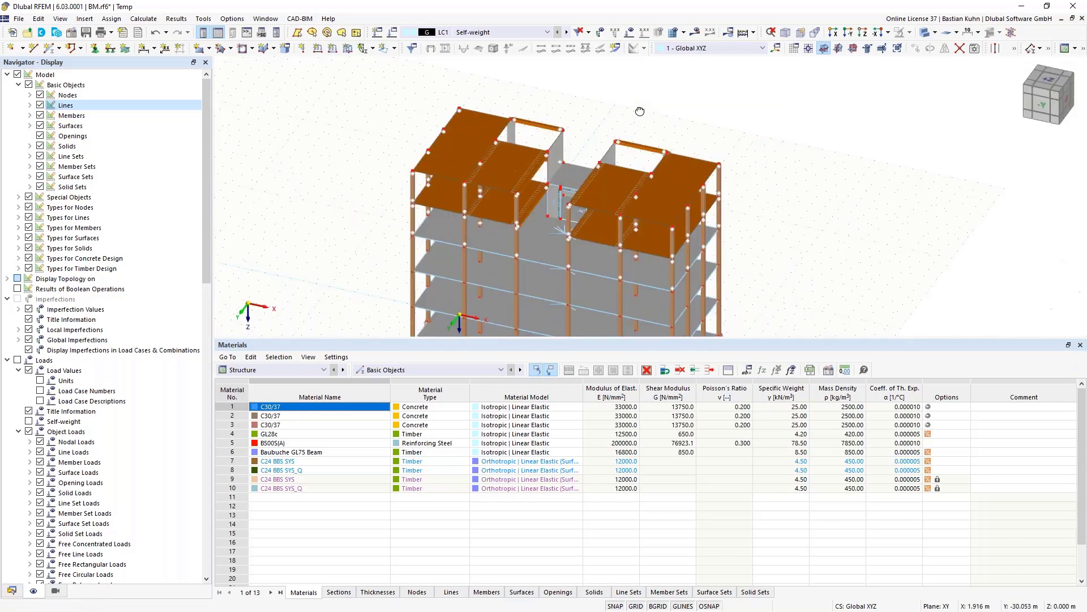
scroll(640, 111, down, 4)
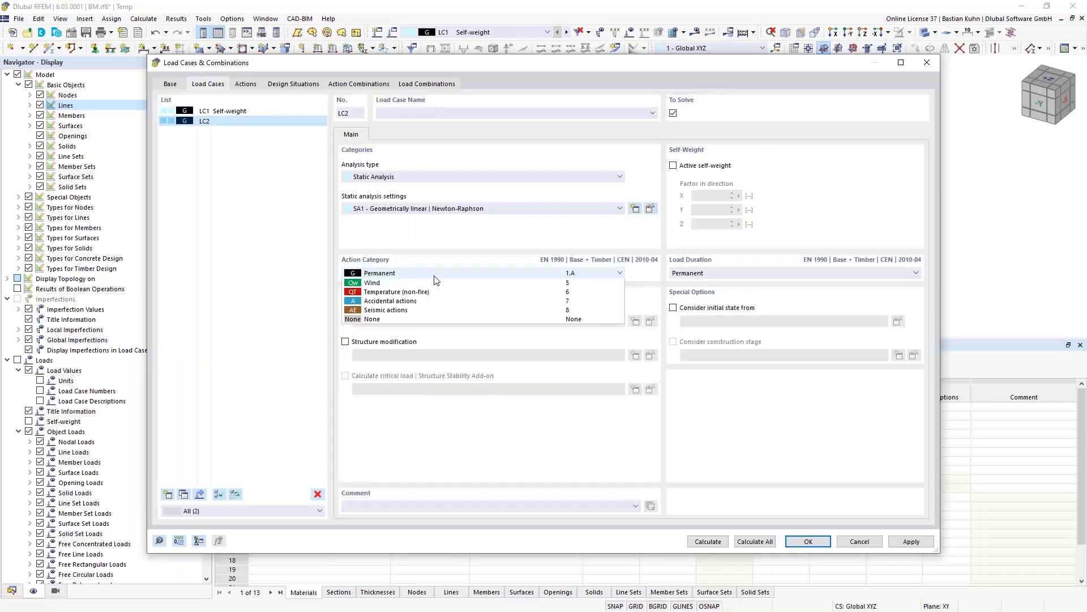
Set load case LC2's action category to Imposed loads - category A: domestic, residential areas
click(431, 273)
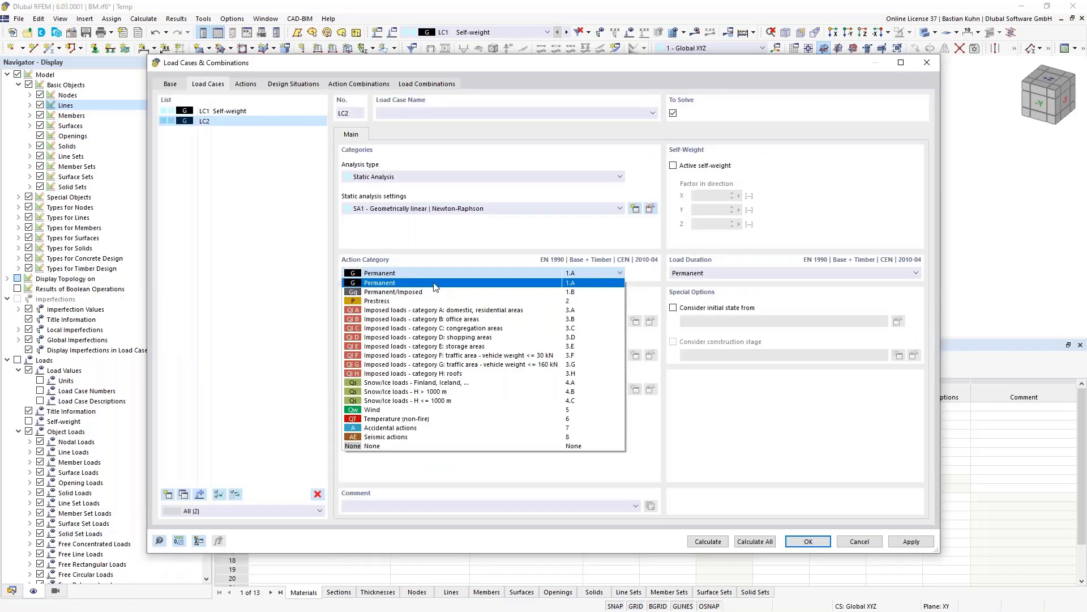
click(431, 310)
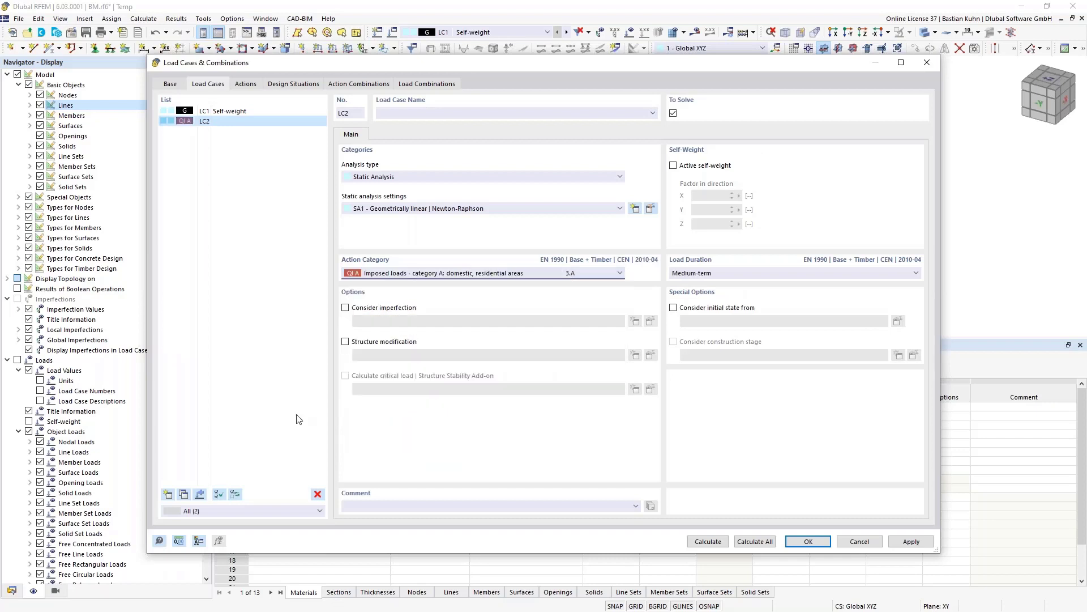
Add load case LC3 with action category Snow/Ice loads - H <= 1000 m and load case LC4 with category Wind
click(167, 494)
click(404, 274)
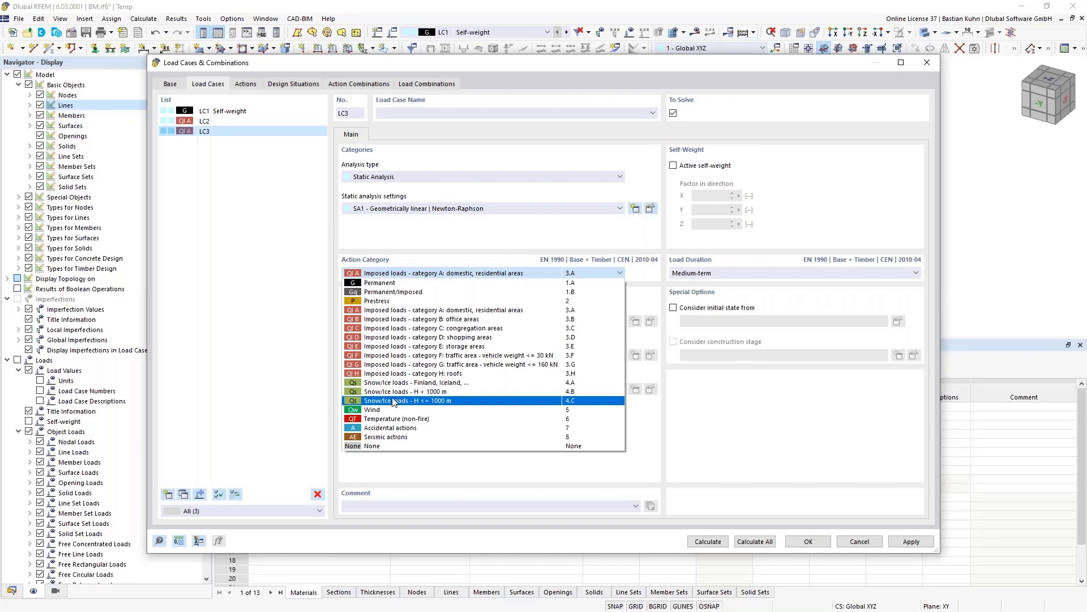
click(391, 402)
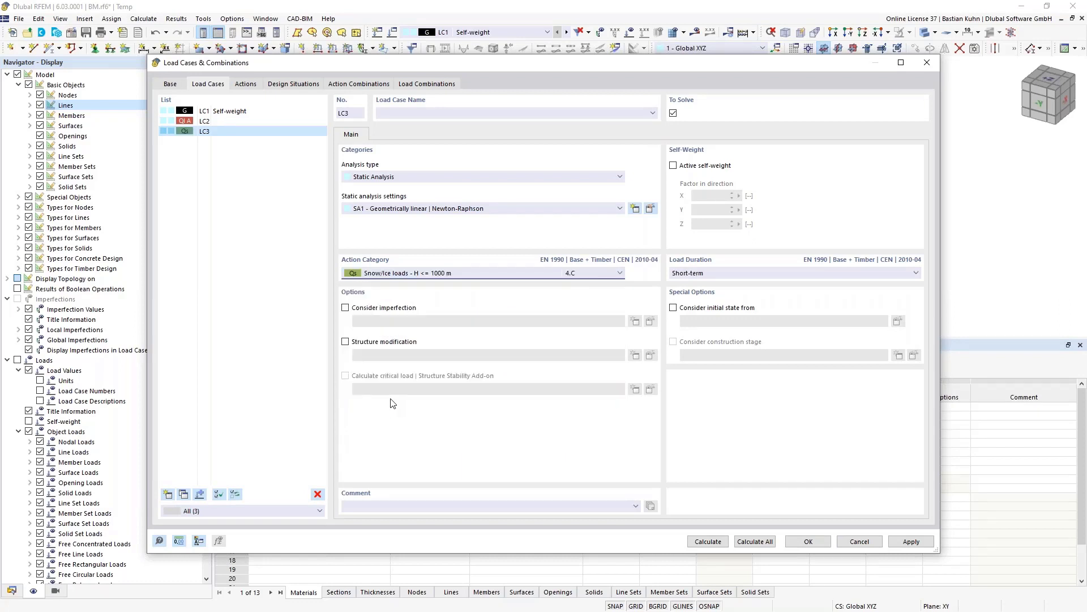
click(168, 494)
click(419, 278)
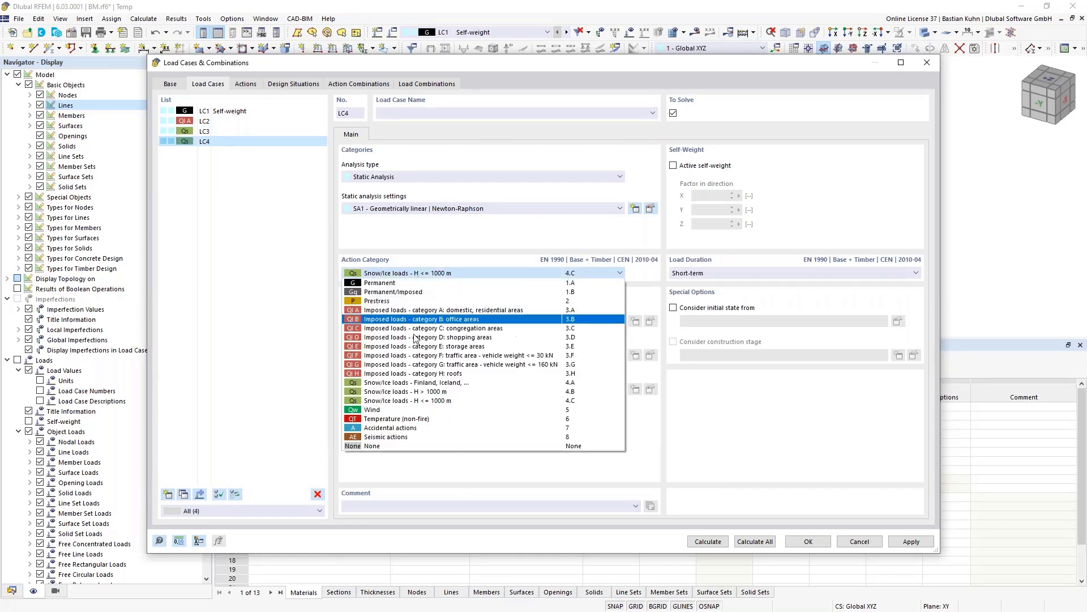
click(405, 411)
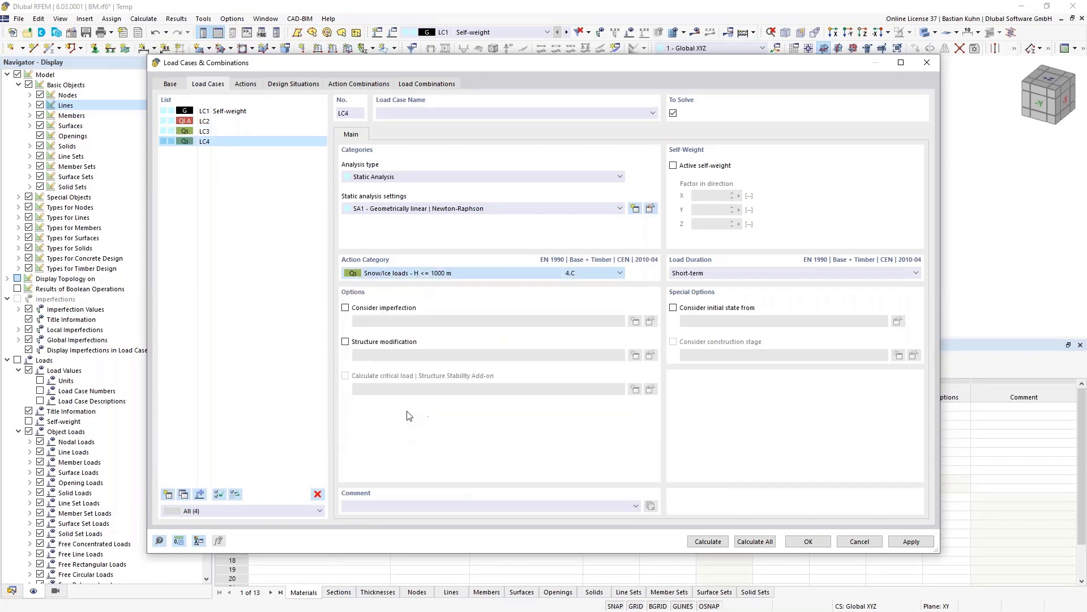
click(808, 542)
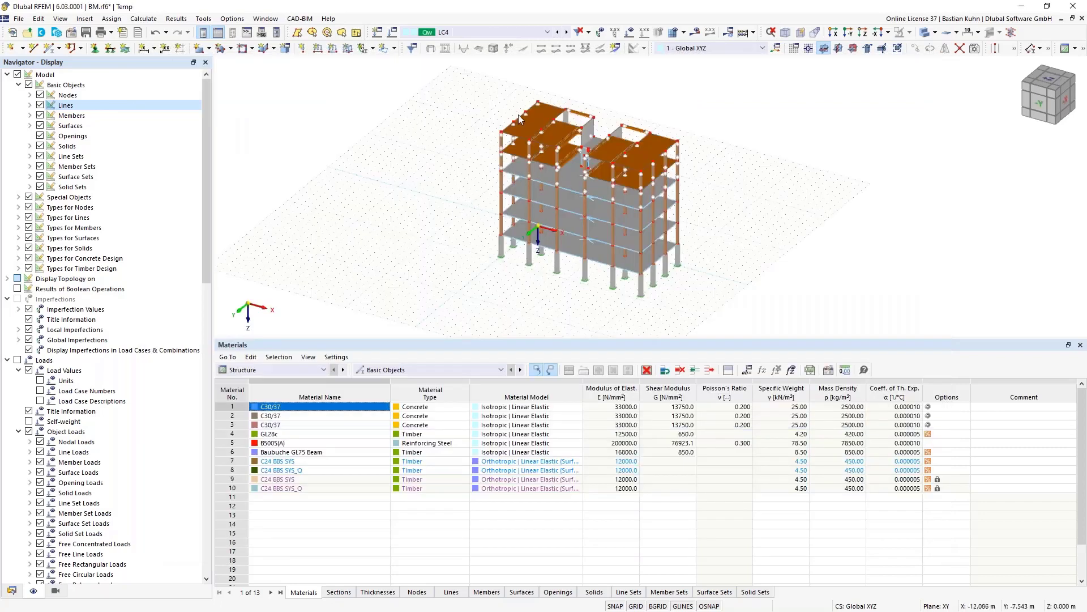
Make LC1 Self-weight the active load case and define a uniform surface load of 1.00 kN/m² for it
click(529, 33)
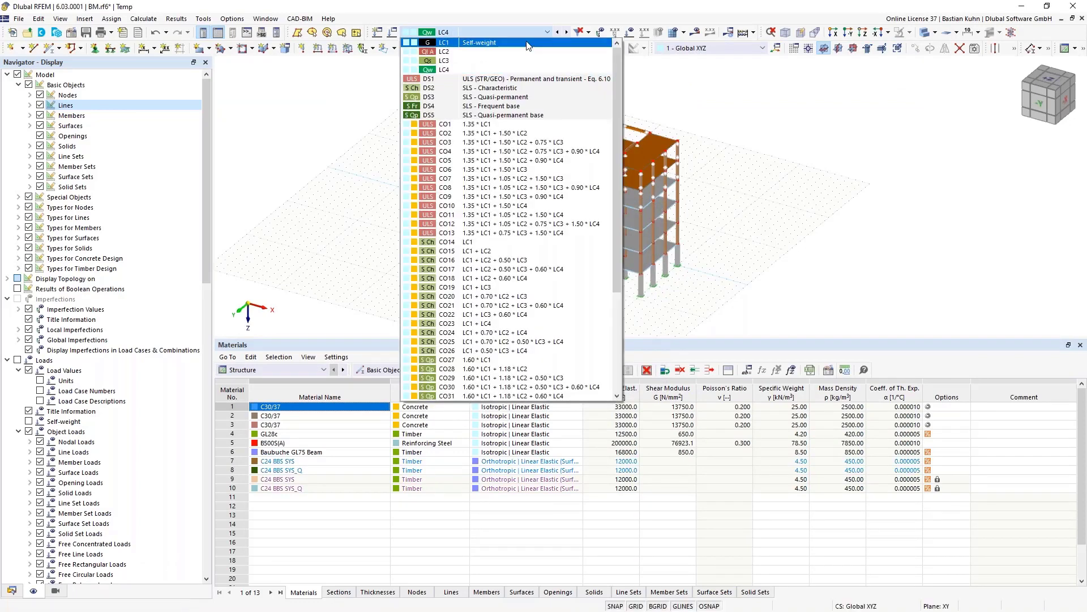
click(526, 43)
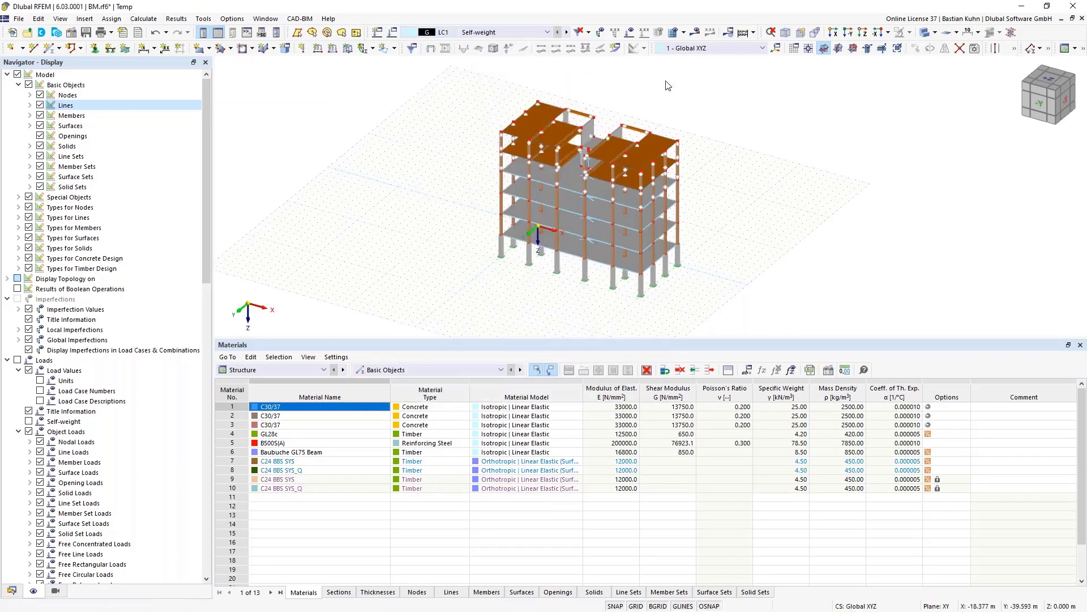
click(848, 32)
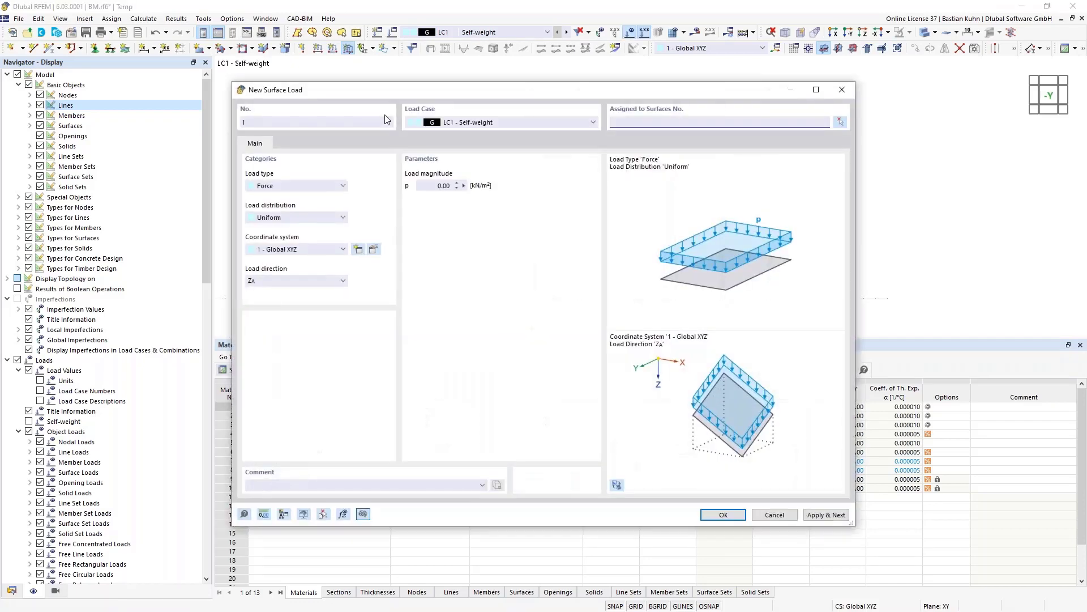
click(433, 185)
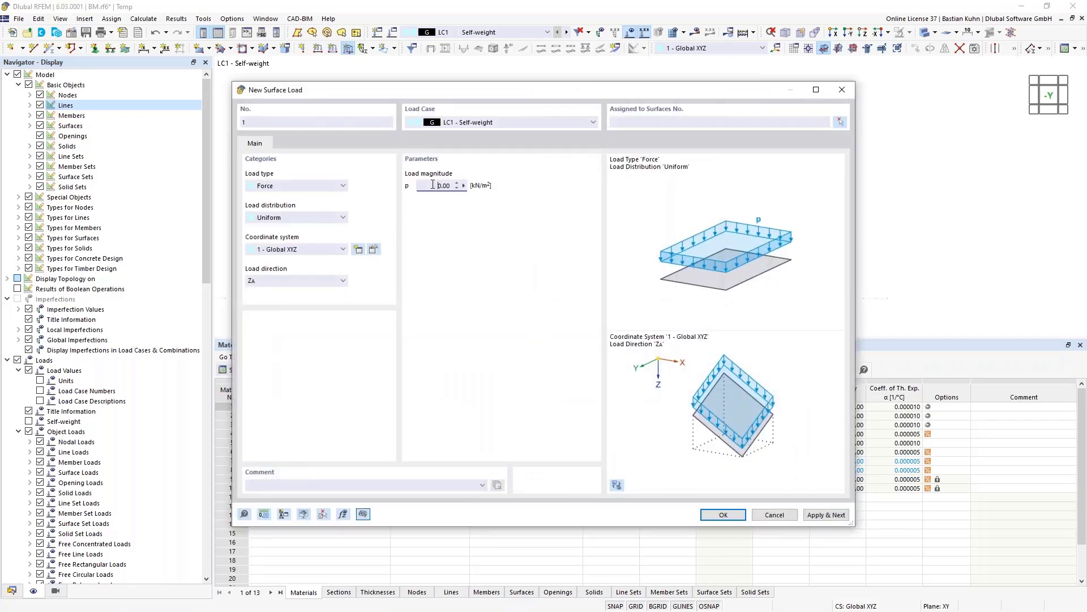
text(1)
Assign the LC1 surface load to the roof and floor surfaces of every storey, 1,6,11,16,26-29,34-38, and apply it
click(840, 122)
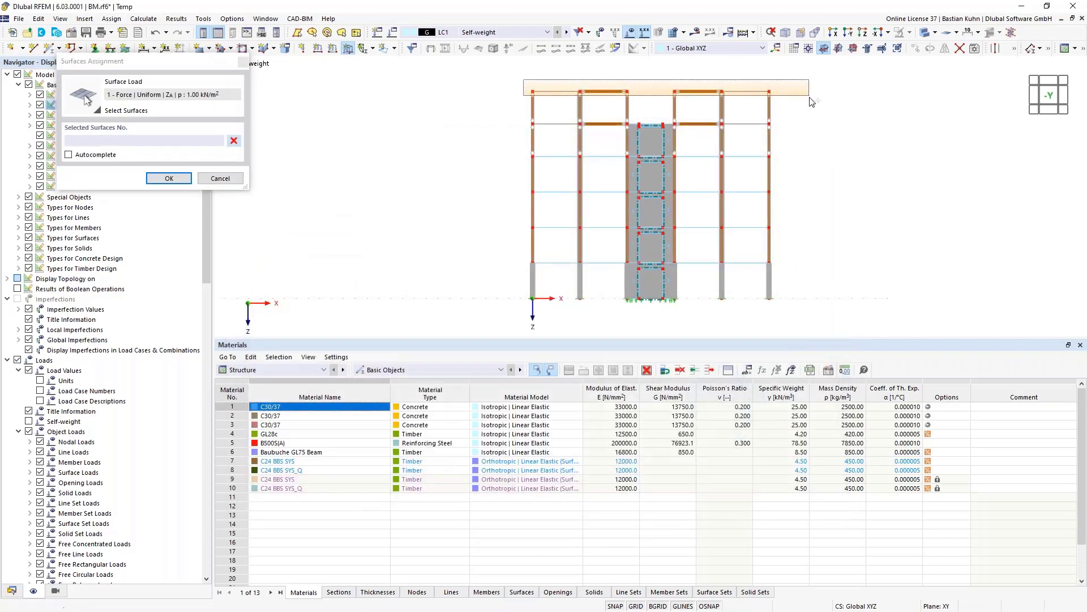
drag(810, 98, 811, 99)
drag(520, 120, 811, 140)
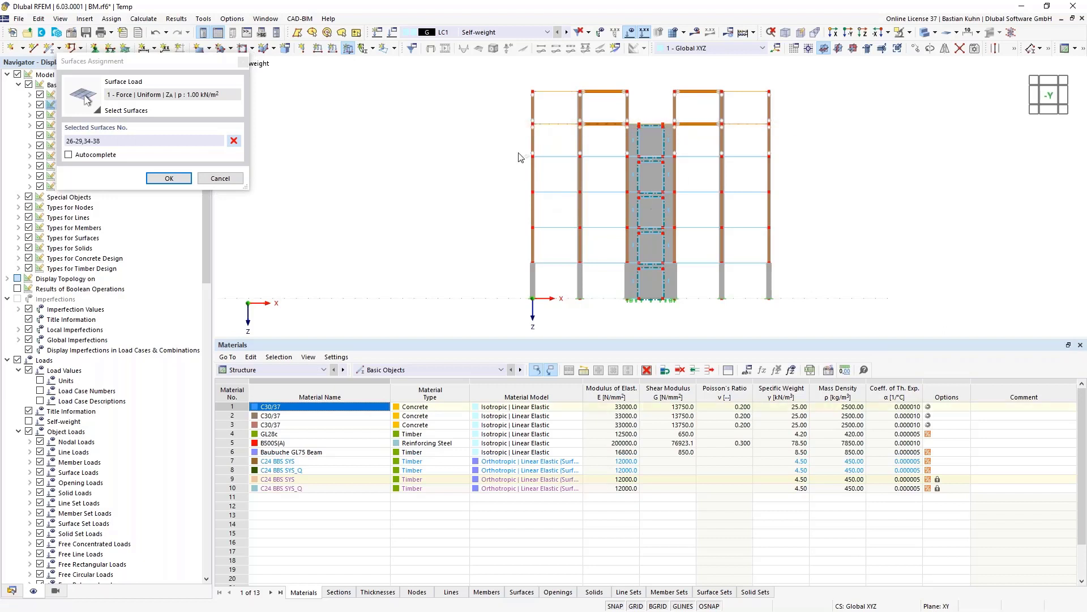
drag(517, 152, 787, 172)
drag(530, 190, 787, 209)
drag(524, 223, 793, 244)
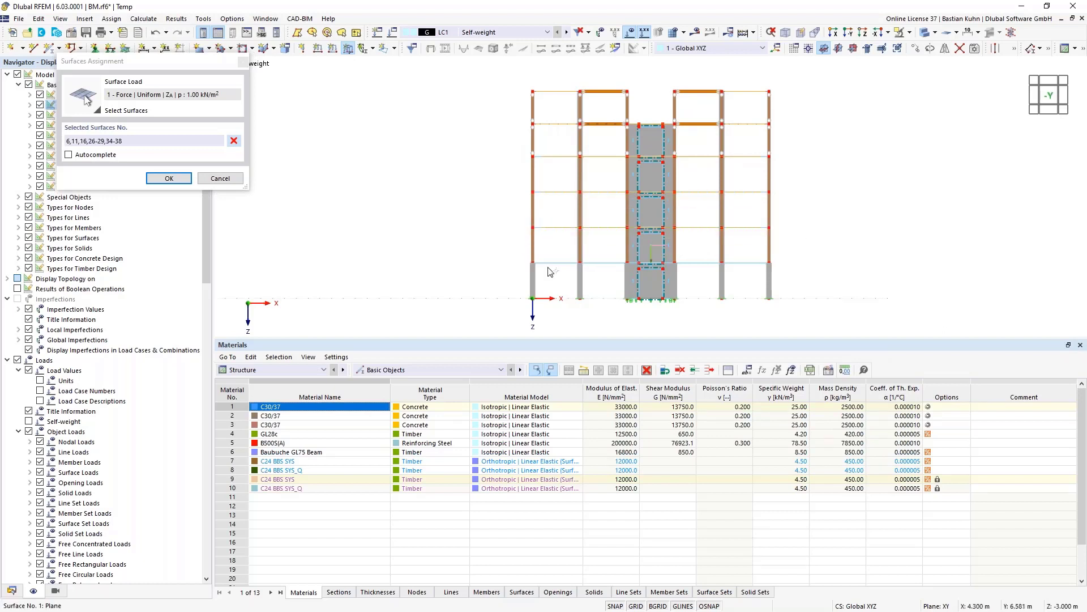
drag(522, 259, 798, 277)
click(170, 179)
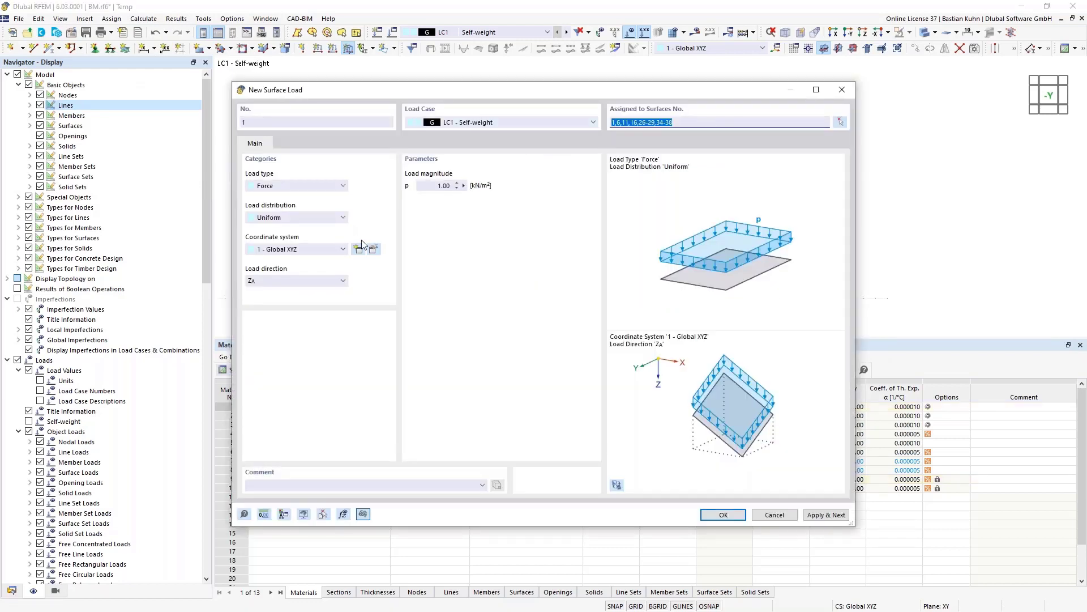
click(826, 514)
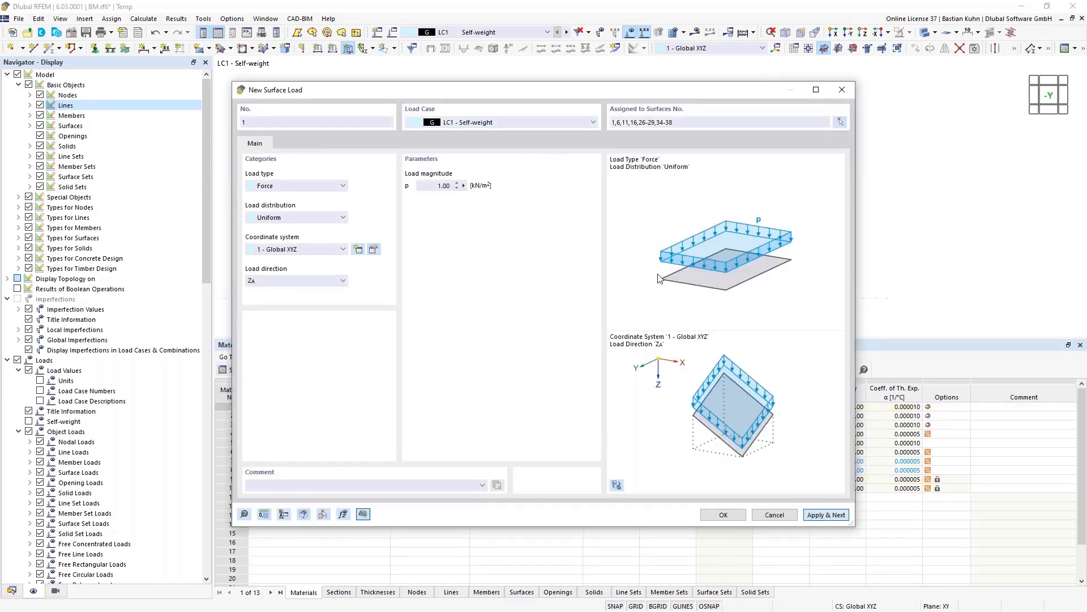
Create a uniform 2.00 kN/m² surface load in load case LC2 on surfaces 1,6,11,16,26-29,34-38
mouse_move(620, 96)
mouse_down()
mouse_move(620, 193)
mouse_move(620, 185)
mouse_up()
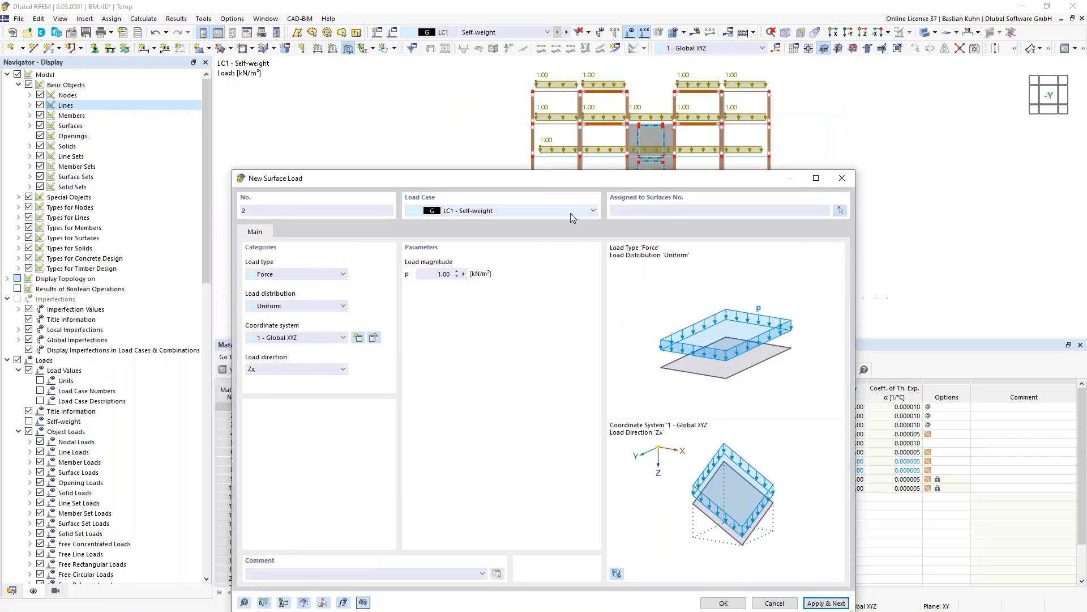
click(570, 212)
click(560, 229)
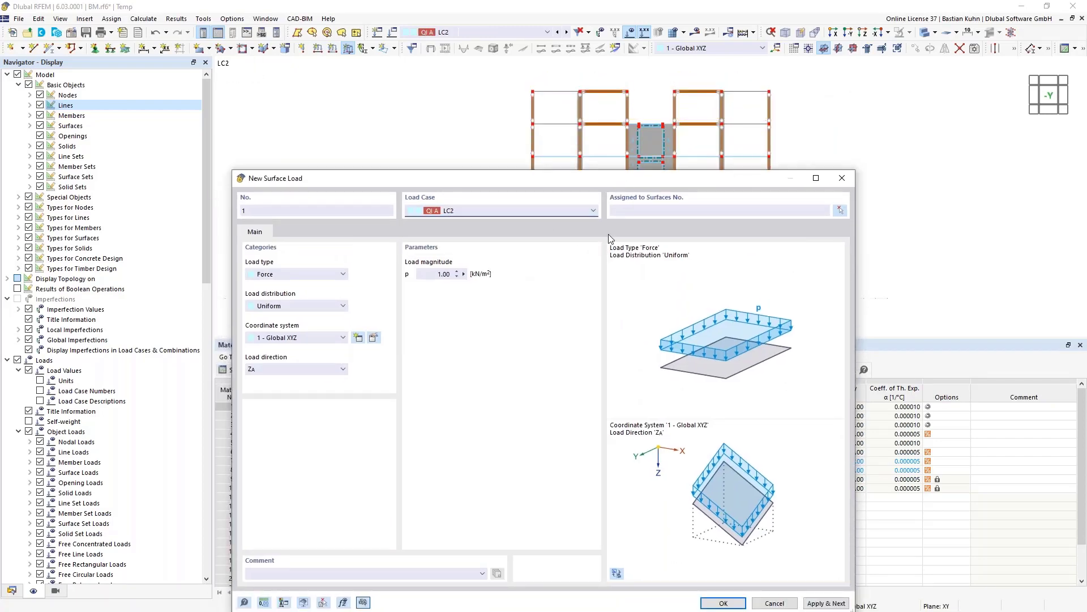
click(626, 210)
text(1,6,11,16,26-29,34-38)
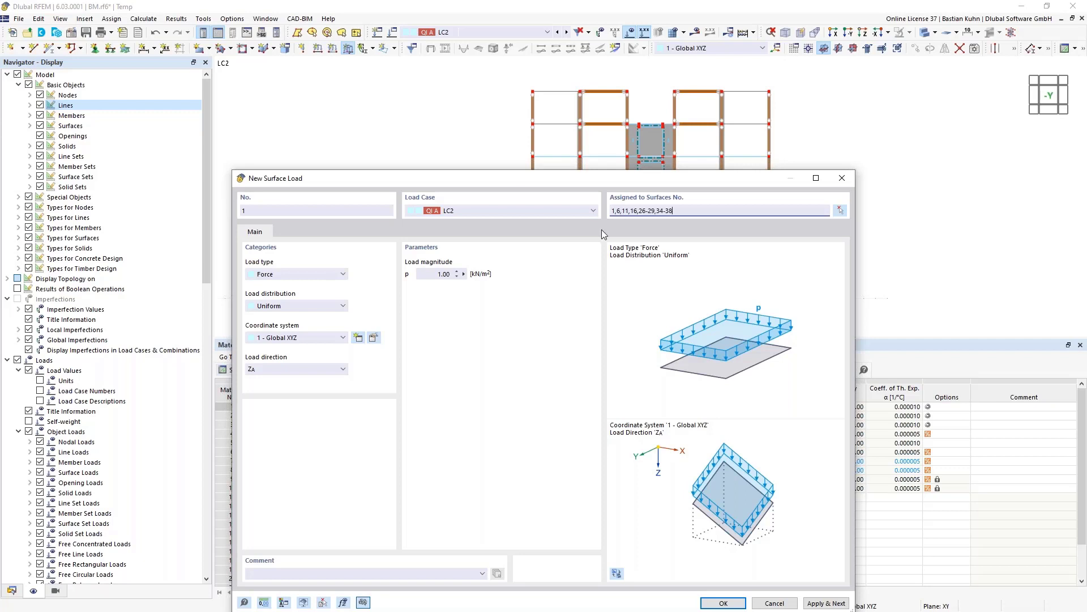
click(435, 275)
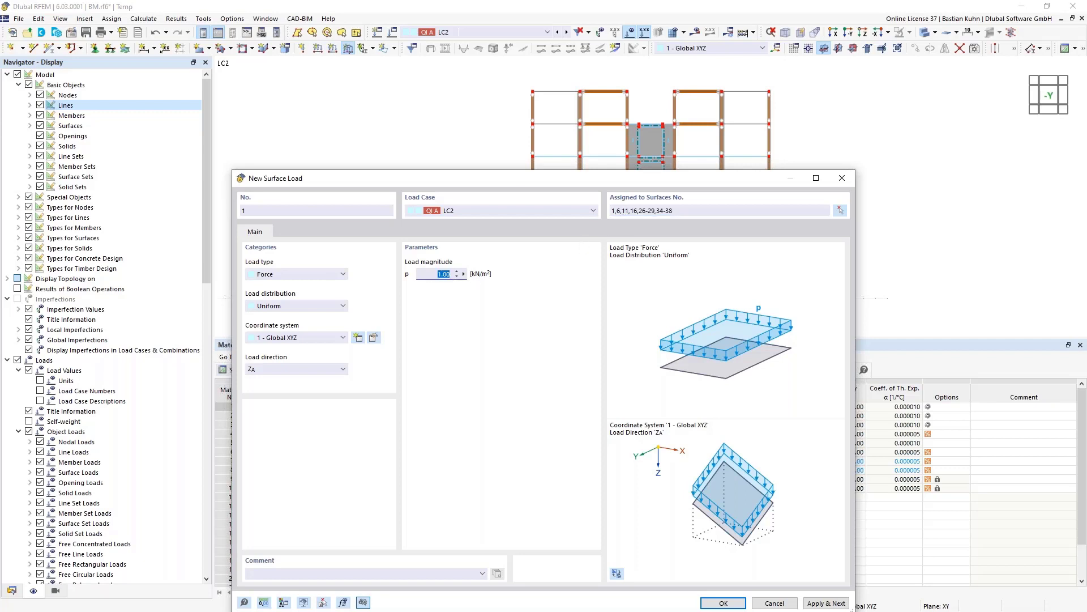
text(2)
click(830, 606)
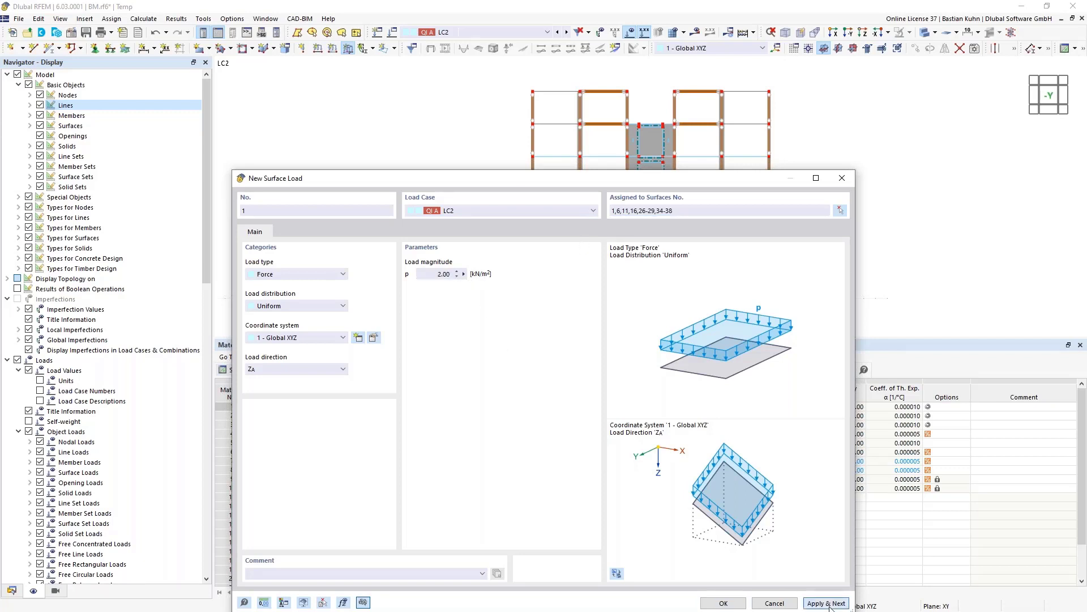
Create a uniform 0.85 kN/m² surface load in load case LC3 on the top roof surfaces and core slab, 34-38
click(588, 216)
click(555, 240)
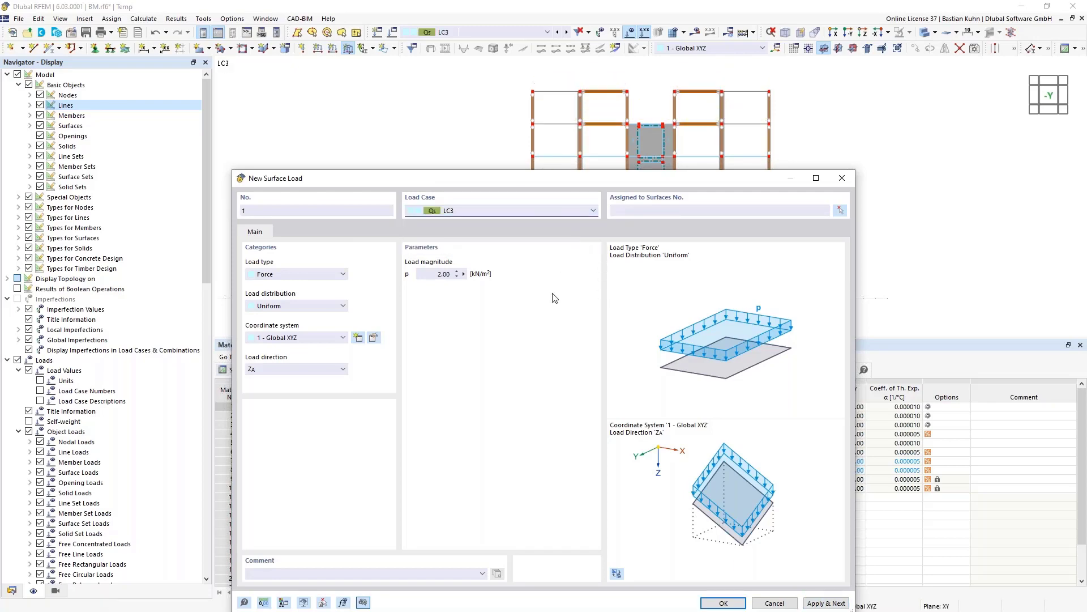
click(842, 211)
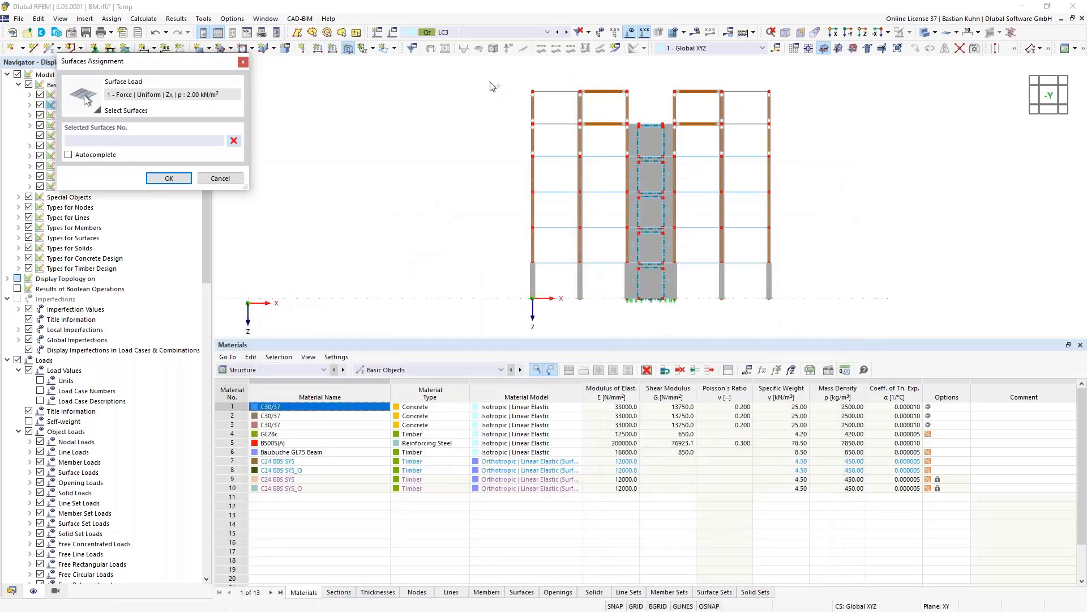
drag(490, 78, 645, 109)
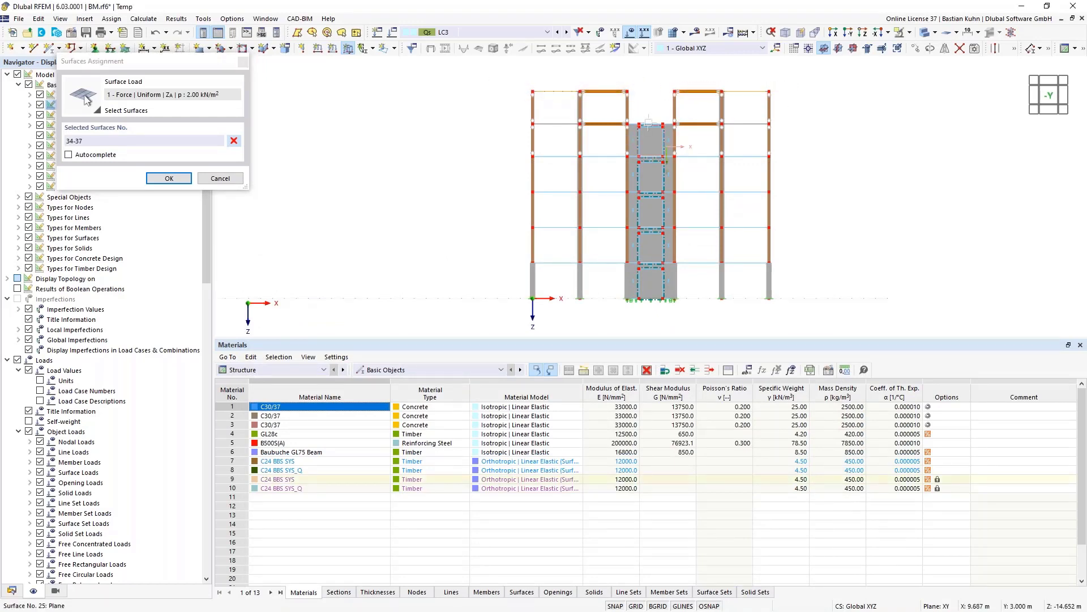
middle_drag(641, 133, 649, 122)
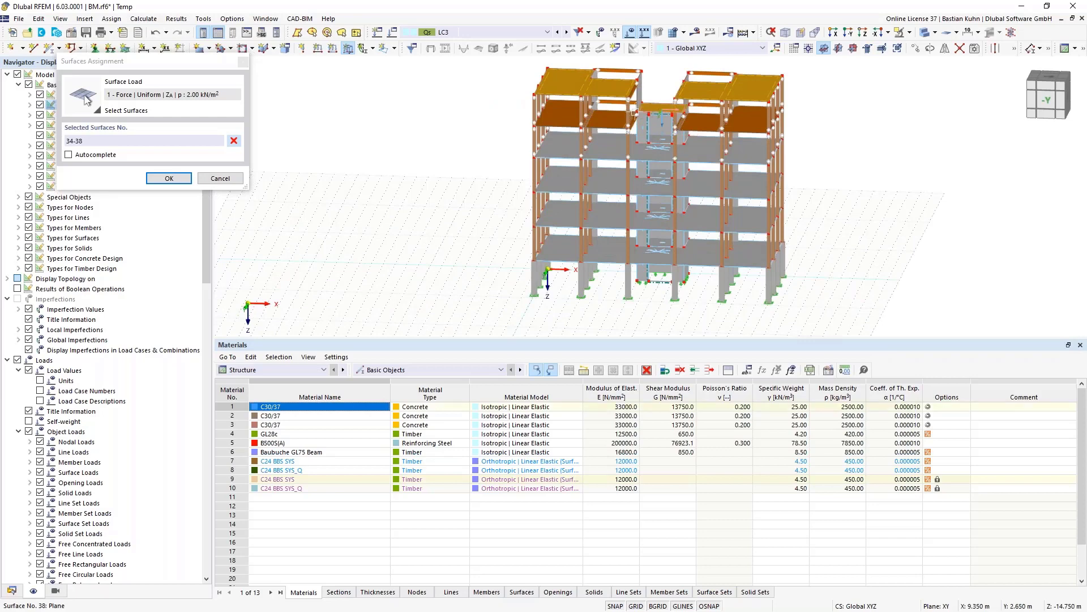
click(169, 178)
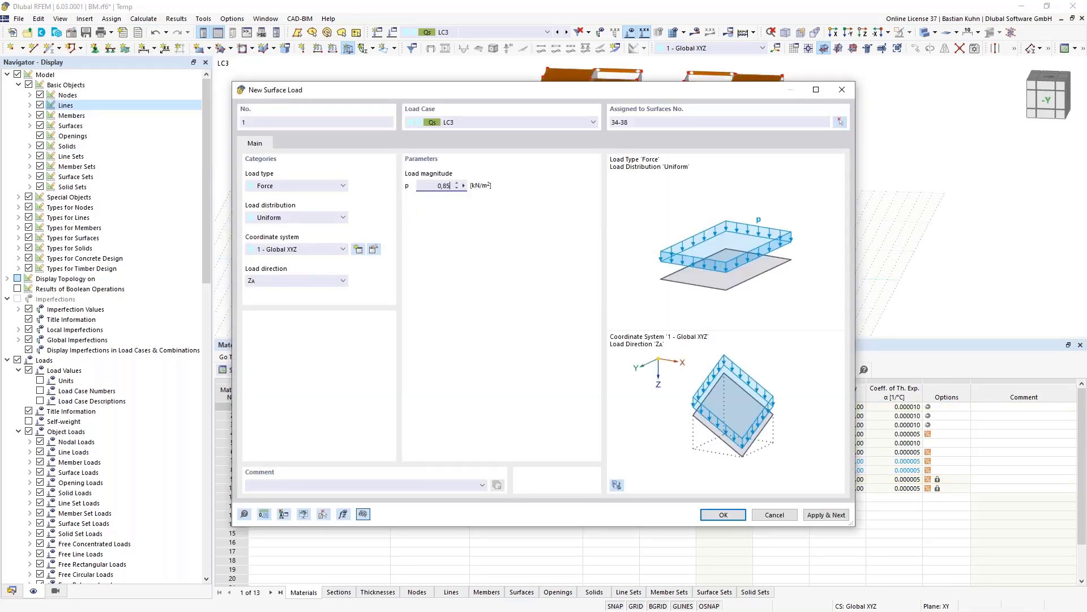
click(724, 514)
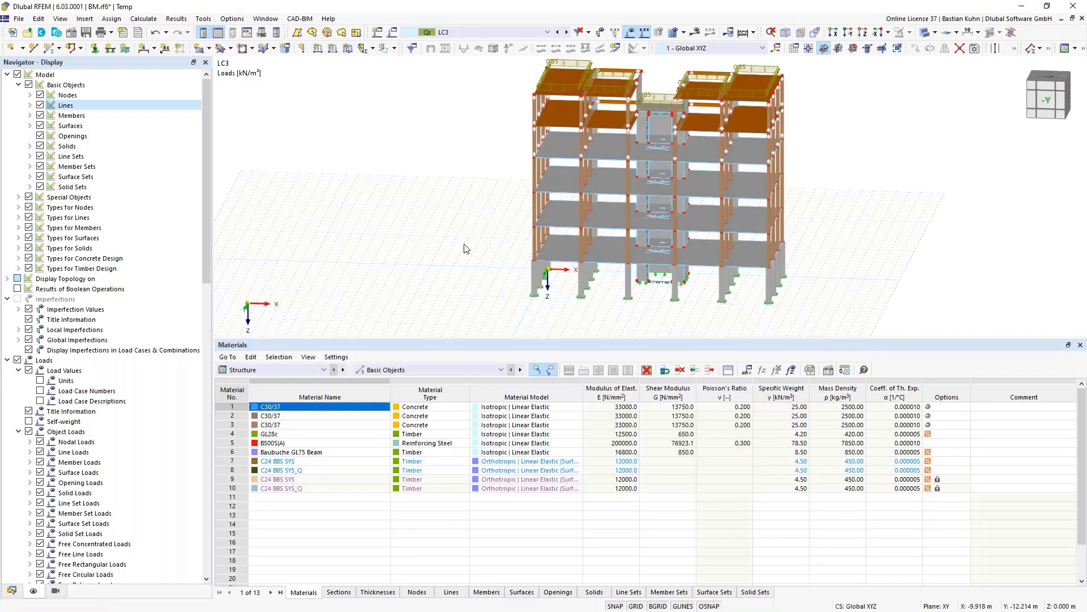
Start a new wind load wizard for vertical walls with a flat/monopitch roof
middle_drag(460, 234, 403, 241)
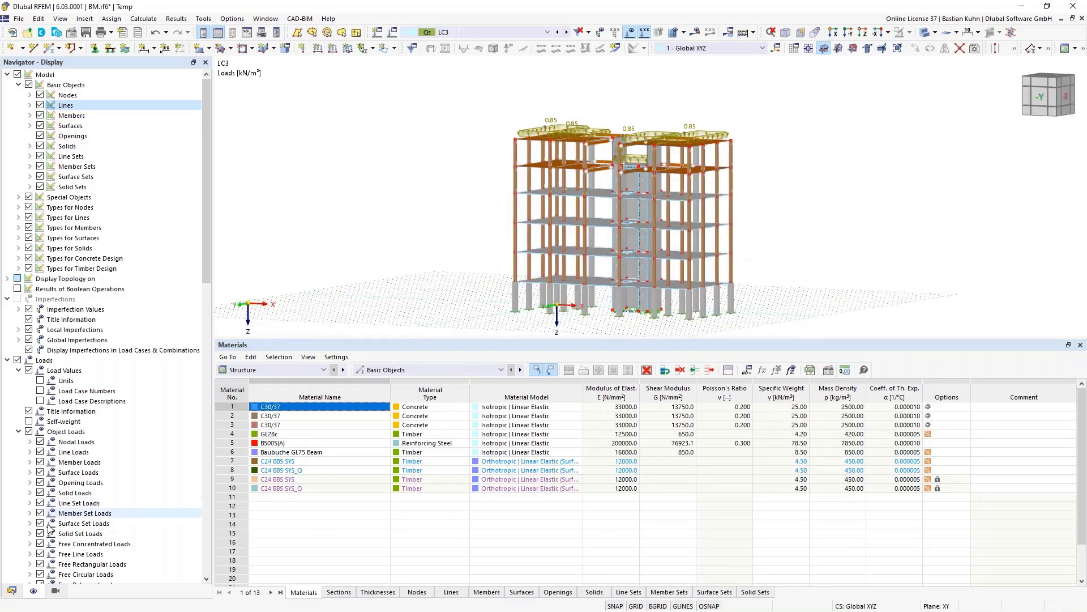
click(11, 590)
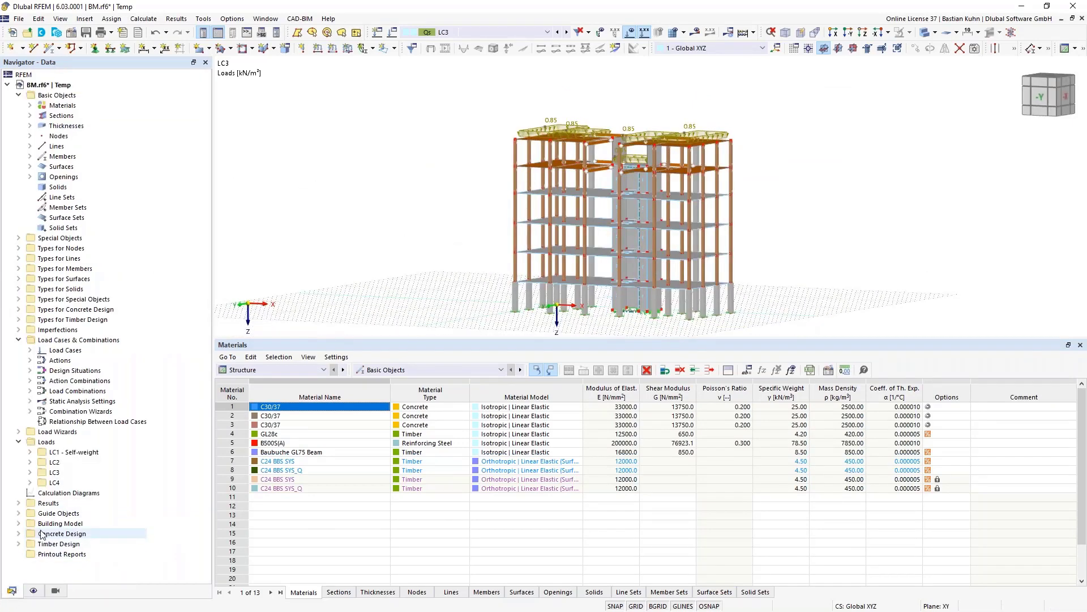
click(19, 431)
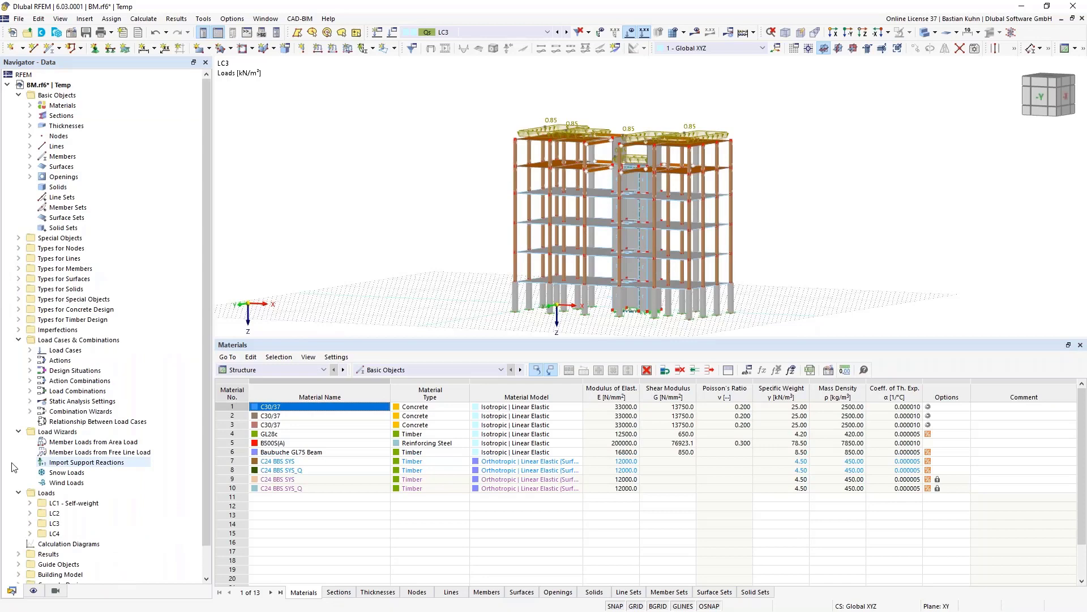
right_click(52, 483)
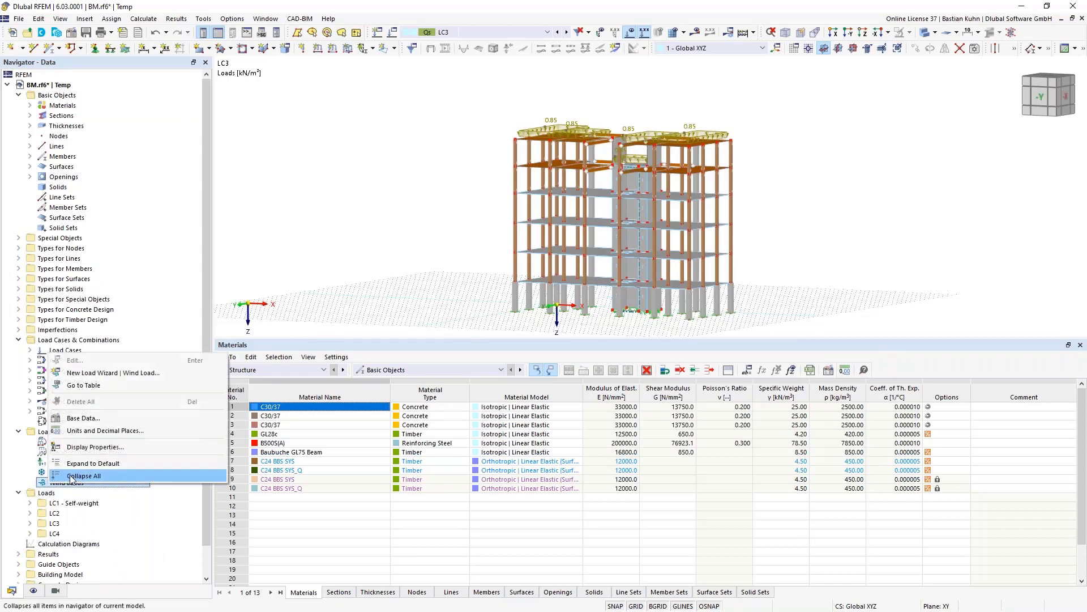
click(95, 373)
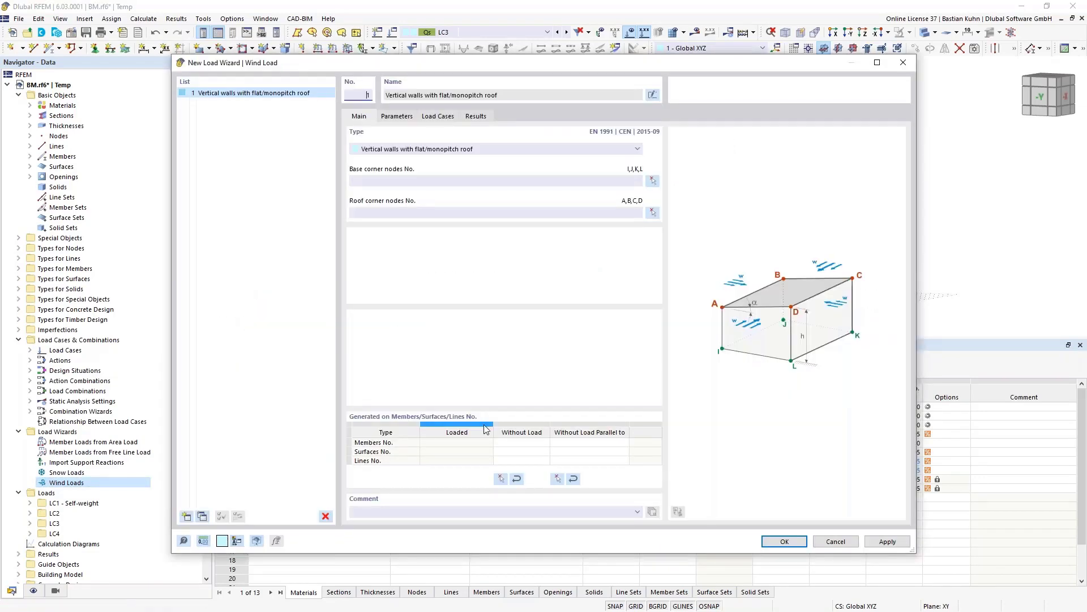
Assign the building's four outer column base nodes, in the order 26, 27, 28, 25, as the wind wizard's base corners
click(653, 180)
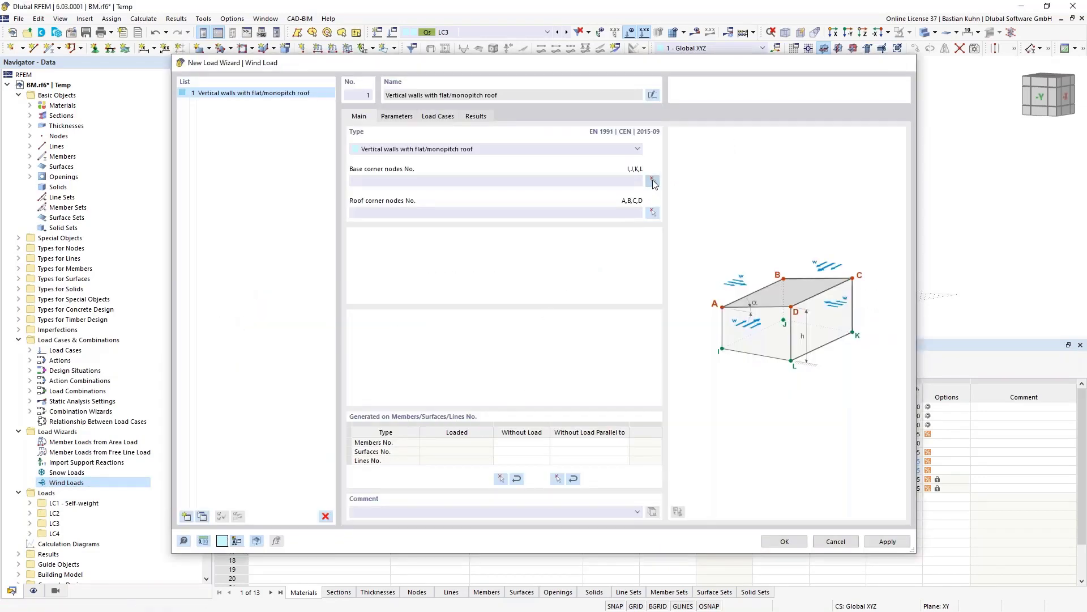
click(516, 310)
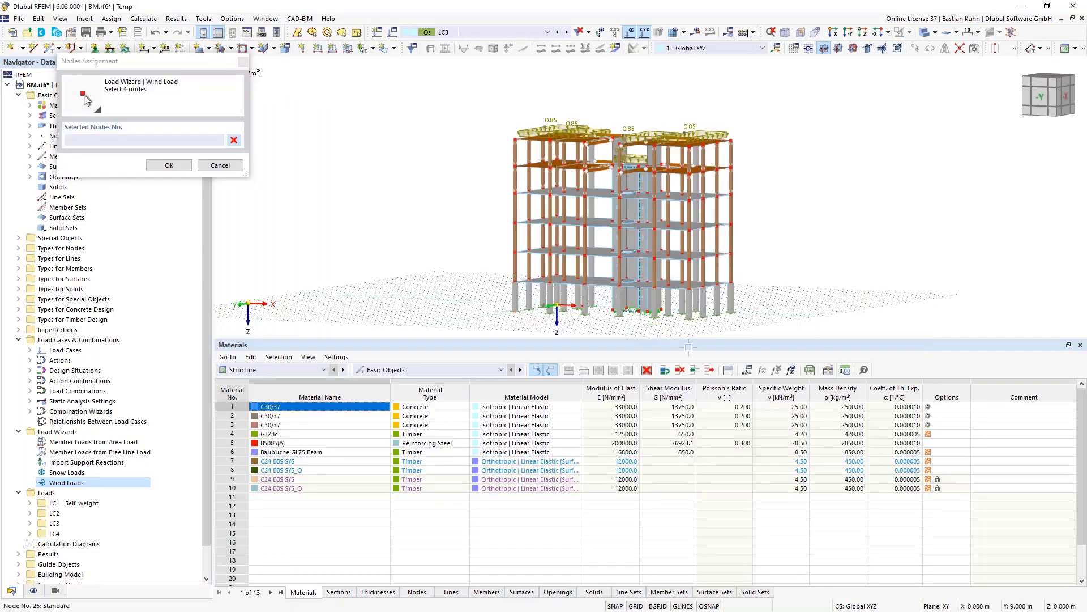
click(690, 318)
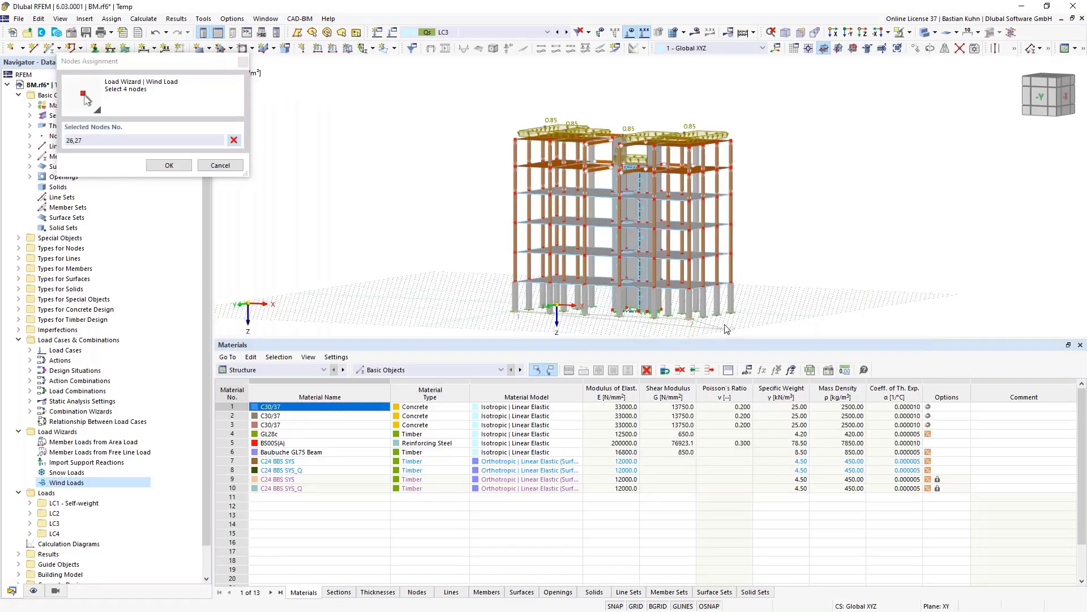
click(732, 314)
middle_drag(703, 332, 785, 290)
scroll(551, 263, up, 5)
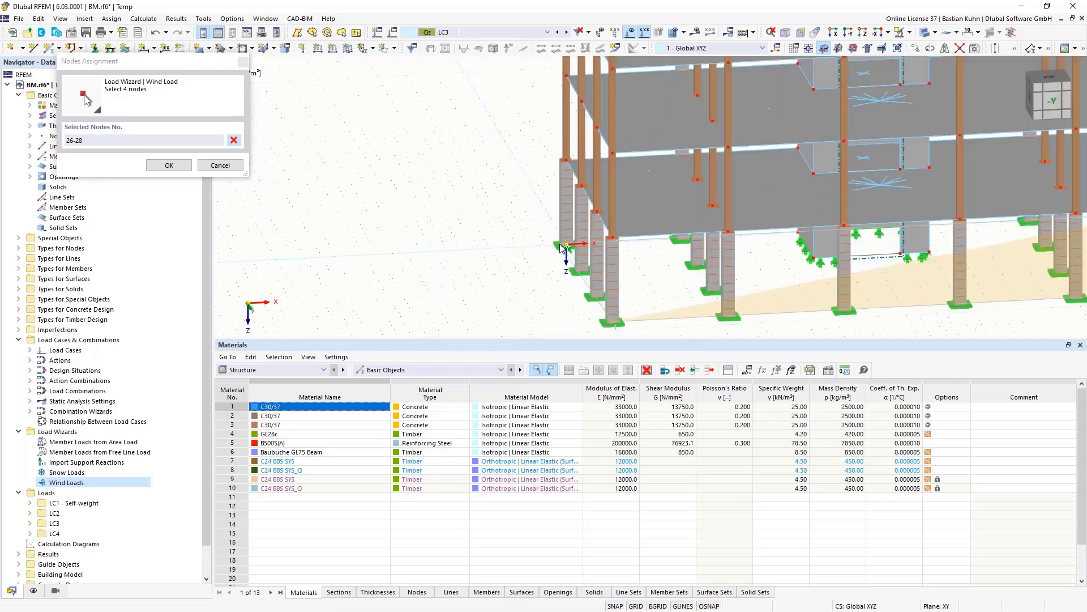
click(564, 247)
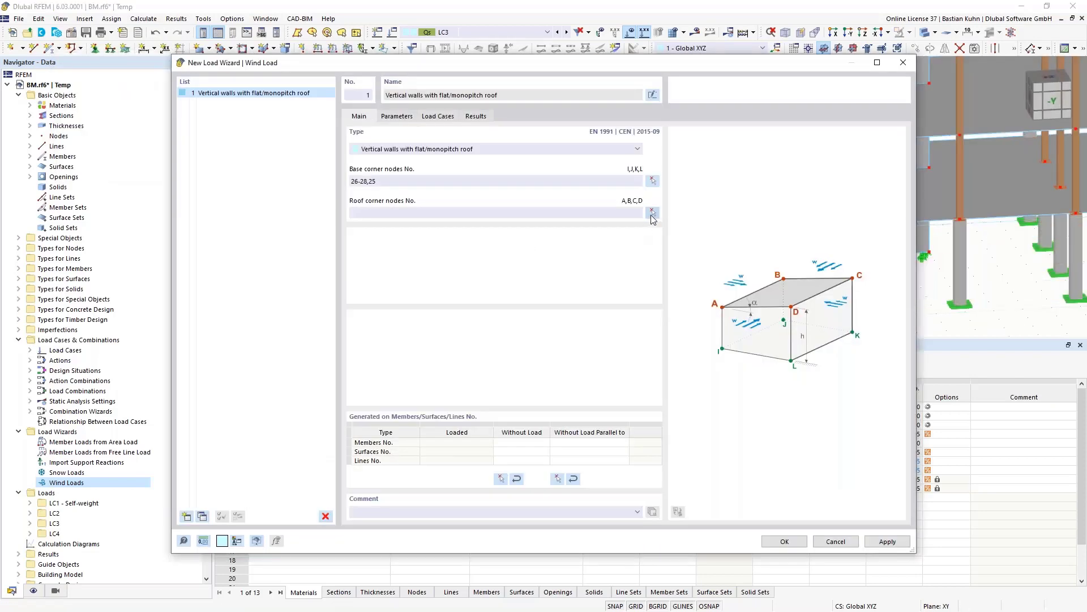
Assign the building's four outer roof corner nodes, in the order 254, 255, 256, 253, as the wind wizard's roof corners
click(651, 215)
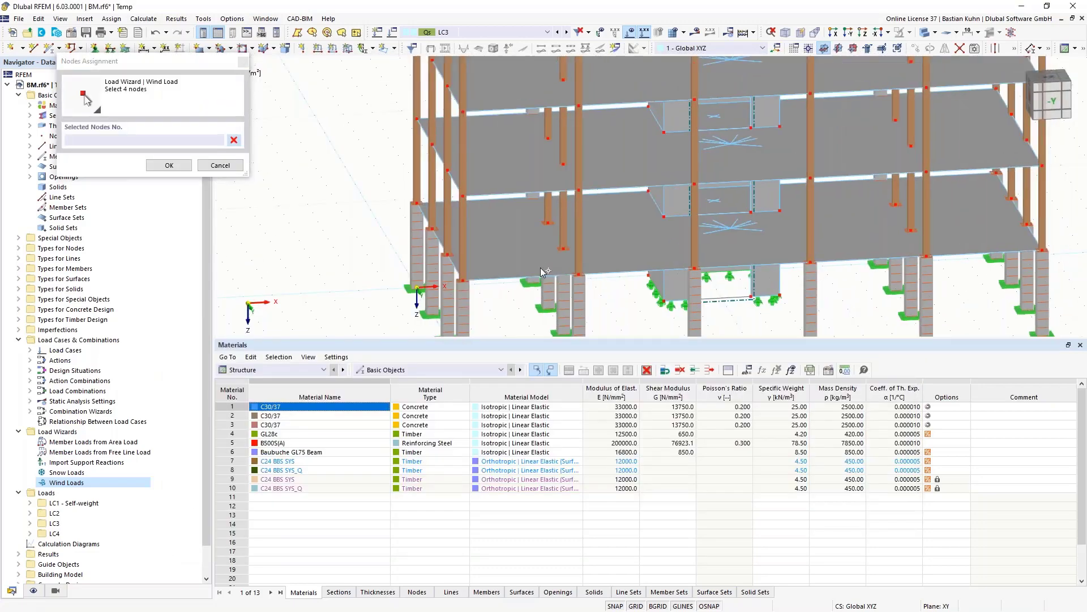
scroll(520, 110, up, 3)
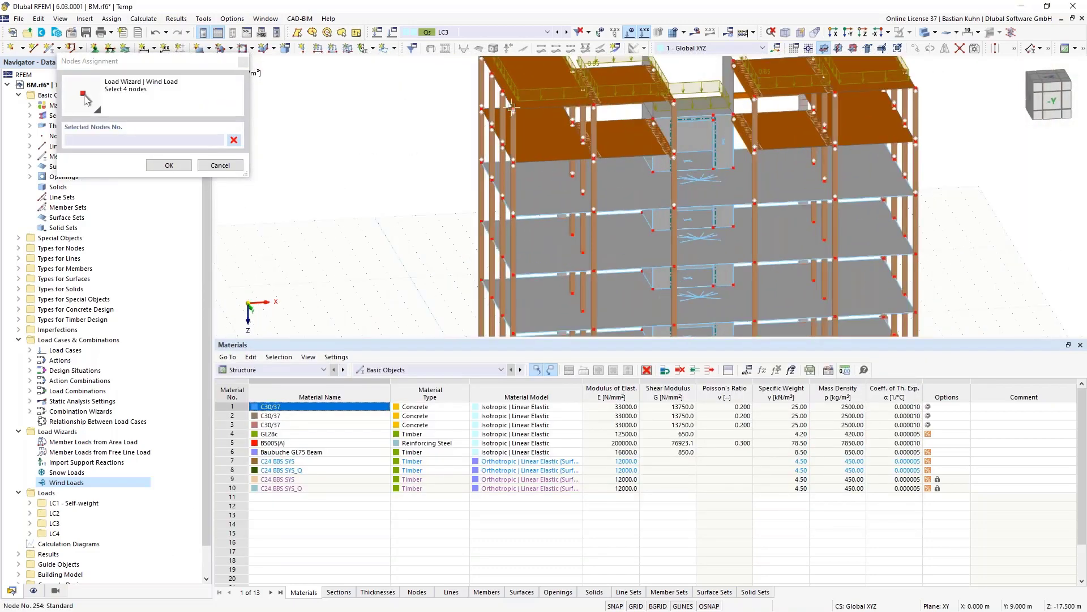
click(512, 109)
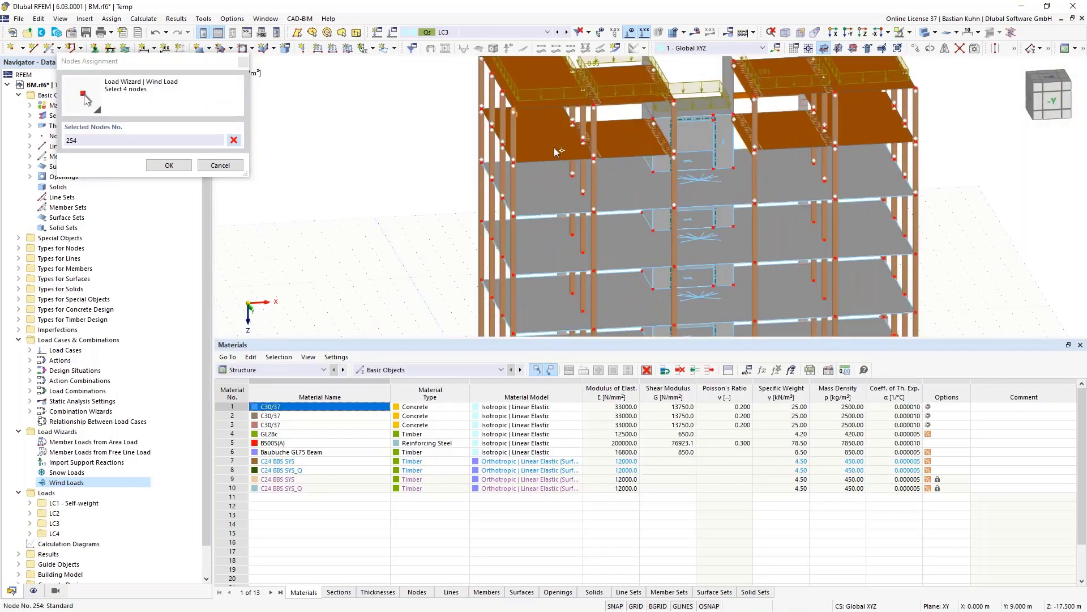
click(917, 89)
middle_drag(870, 212, 866, 343)
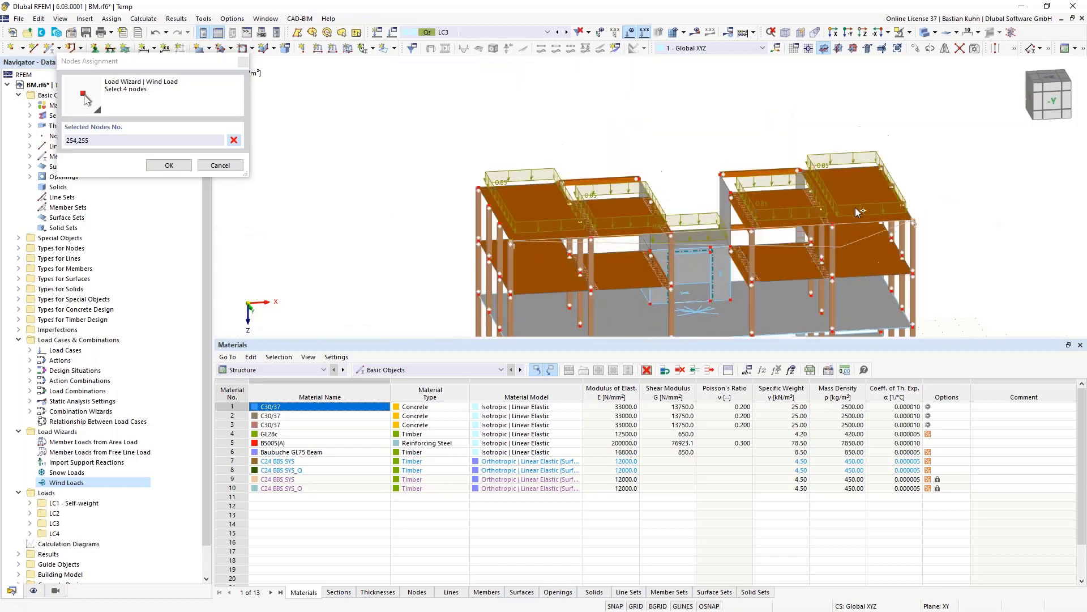
click(882, 166)
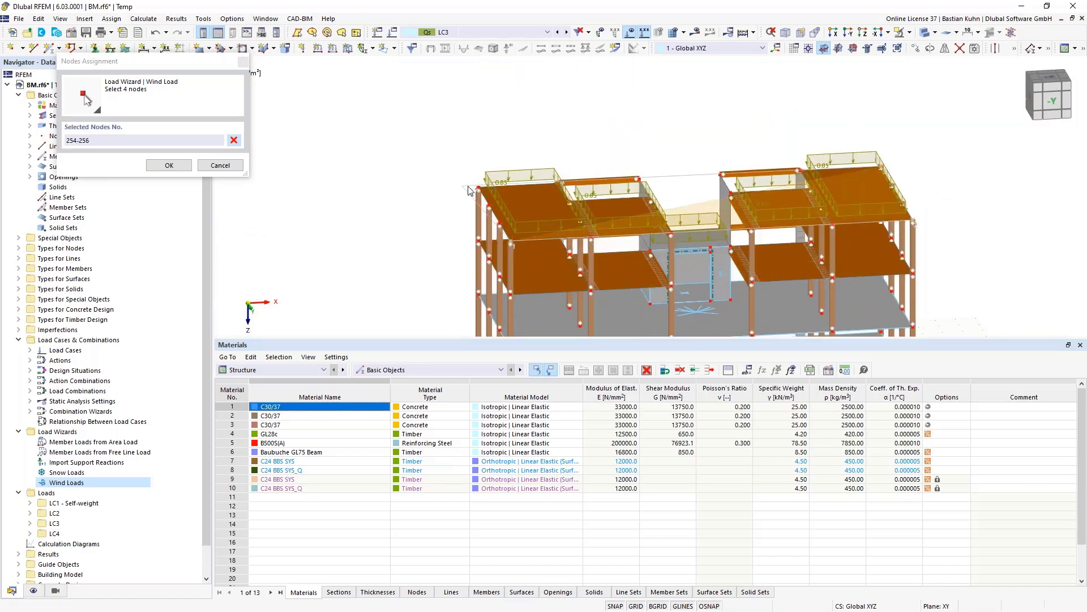
click(510, 242)
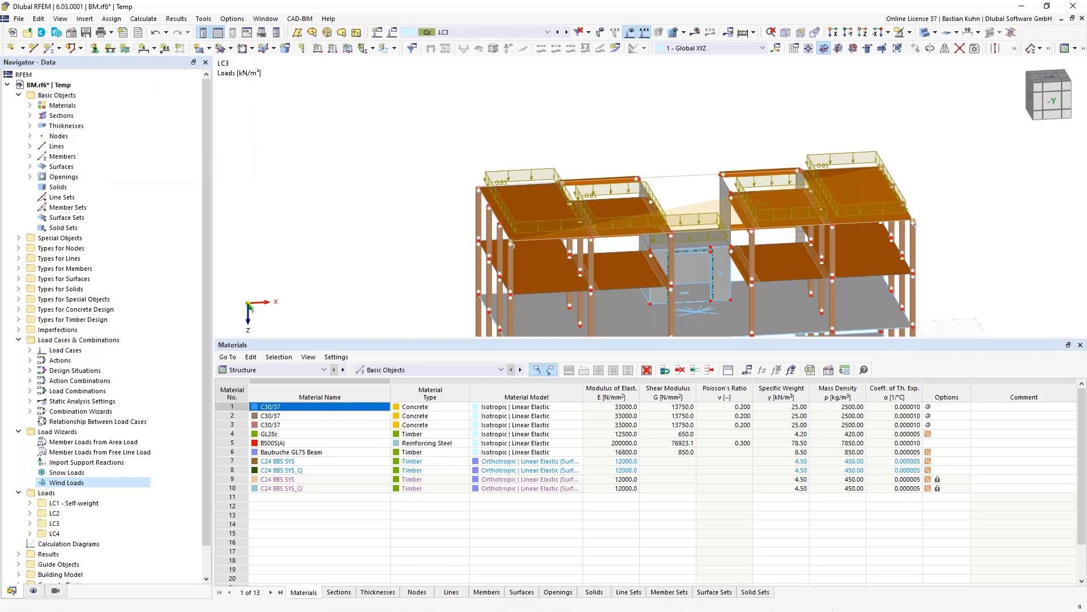
Limit both the wind direction and the loaded areas to Wall 1, review the parameters and load cases, and generate the wind load
click(358, 275)
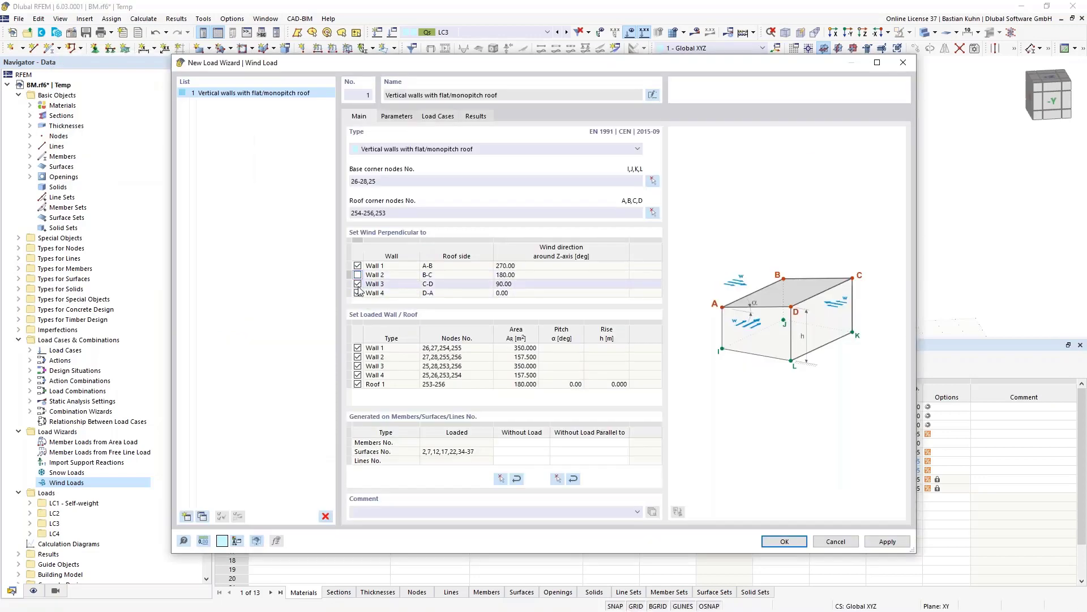
click(358, 293)
click(357, 293)
click(357, 356)
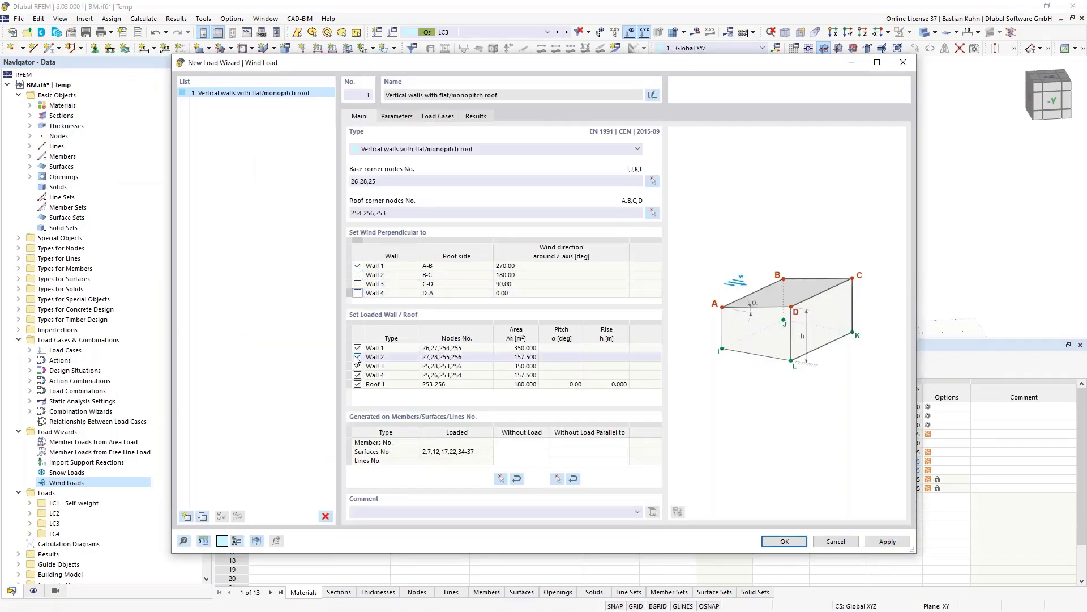
click(357, 366)
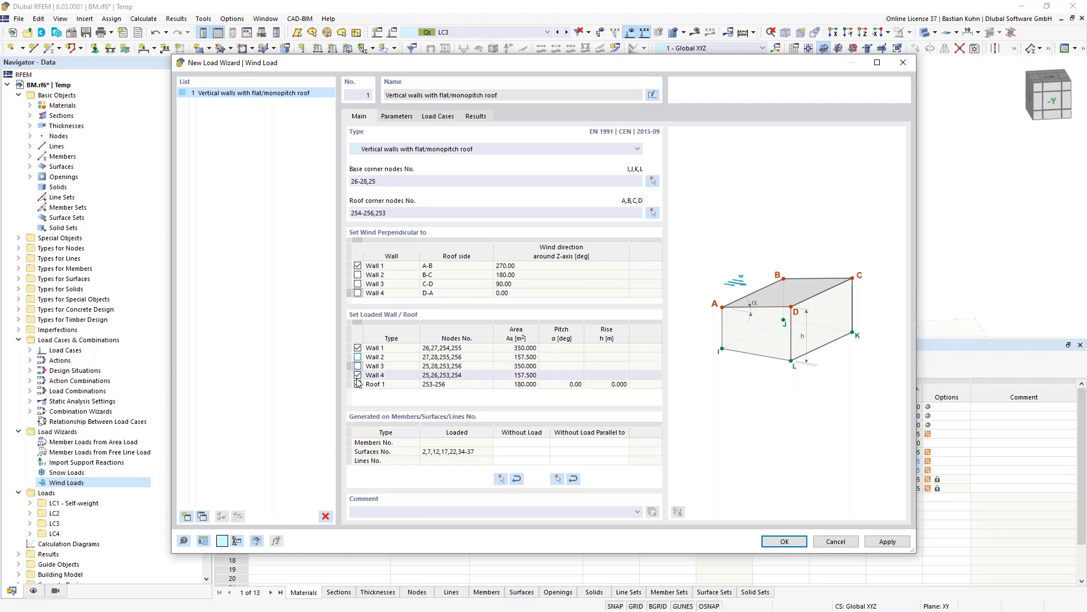
click(357, 375)
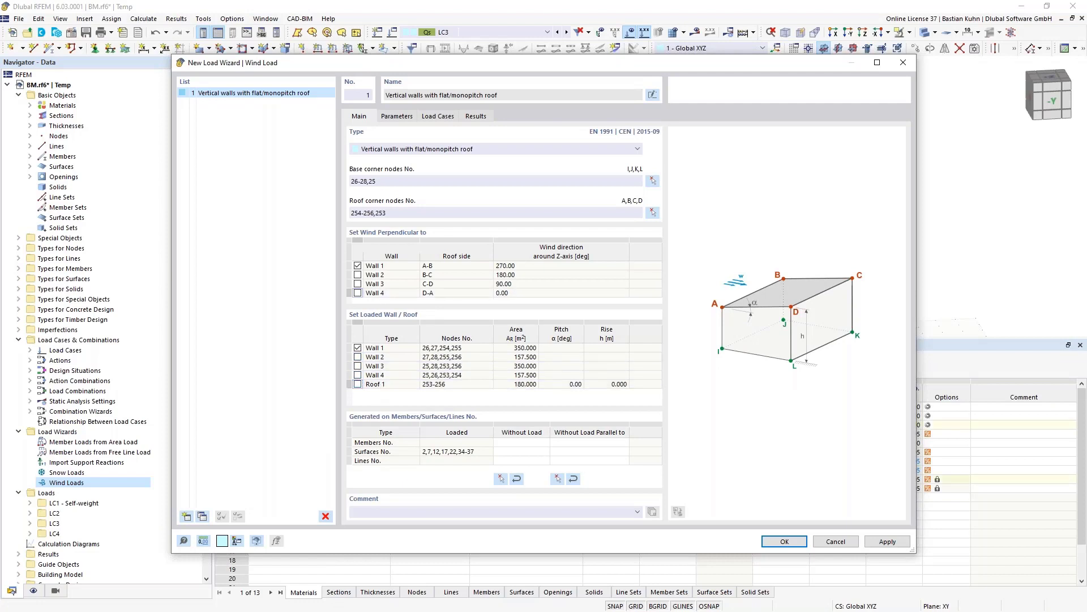
click(398, 117)
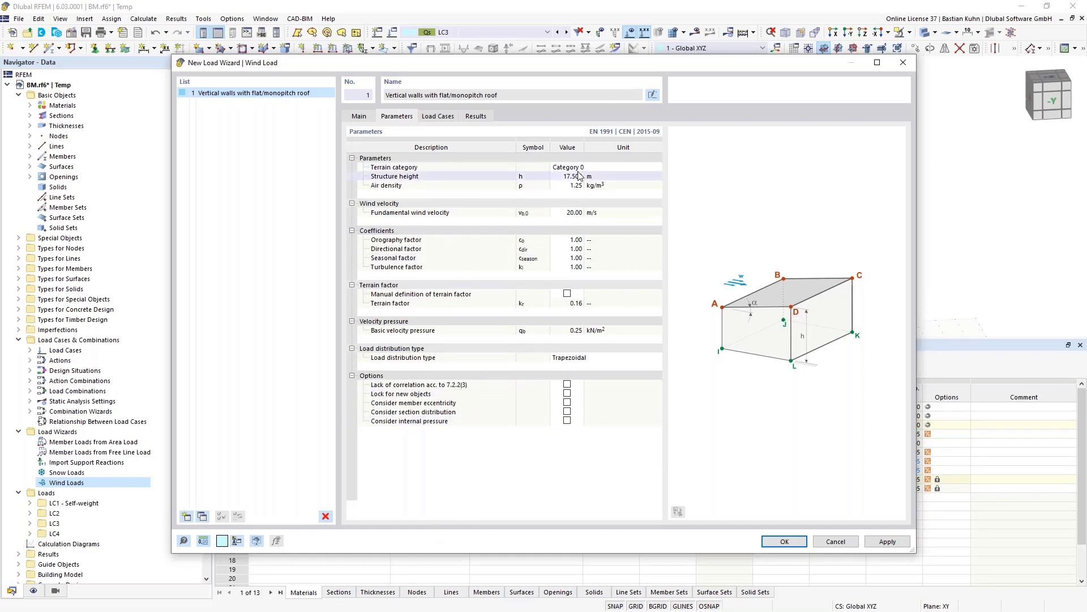
click(445, 119)
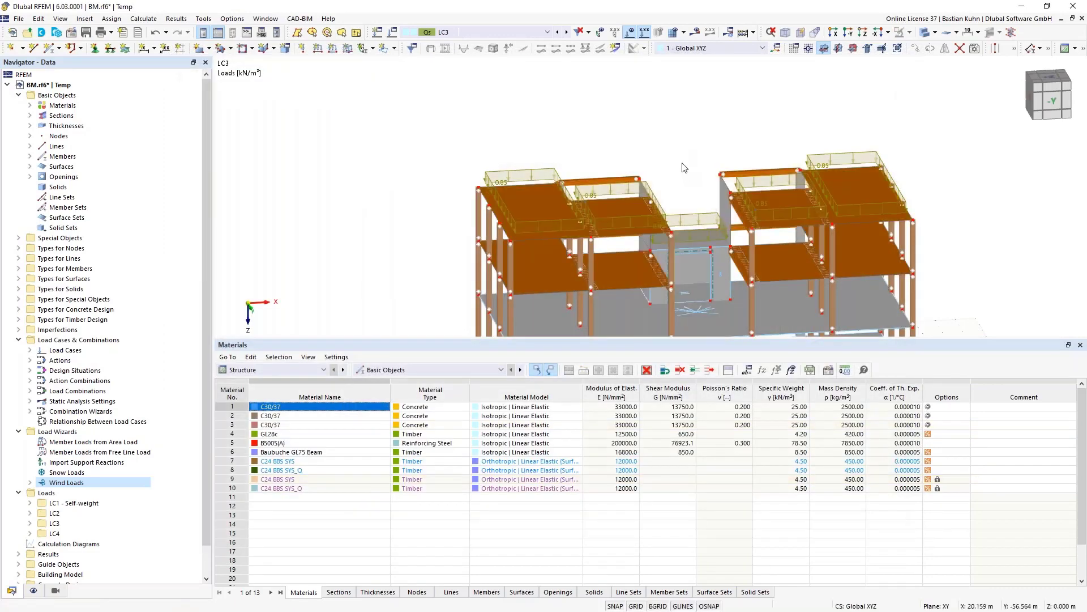
Display load case LC4 and examine the generated wind load along the building's long facade
click(567, 31)
scroll(564, 105, down, 4)
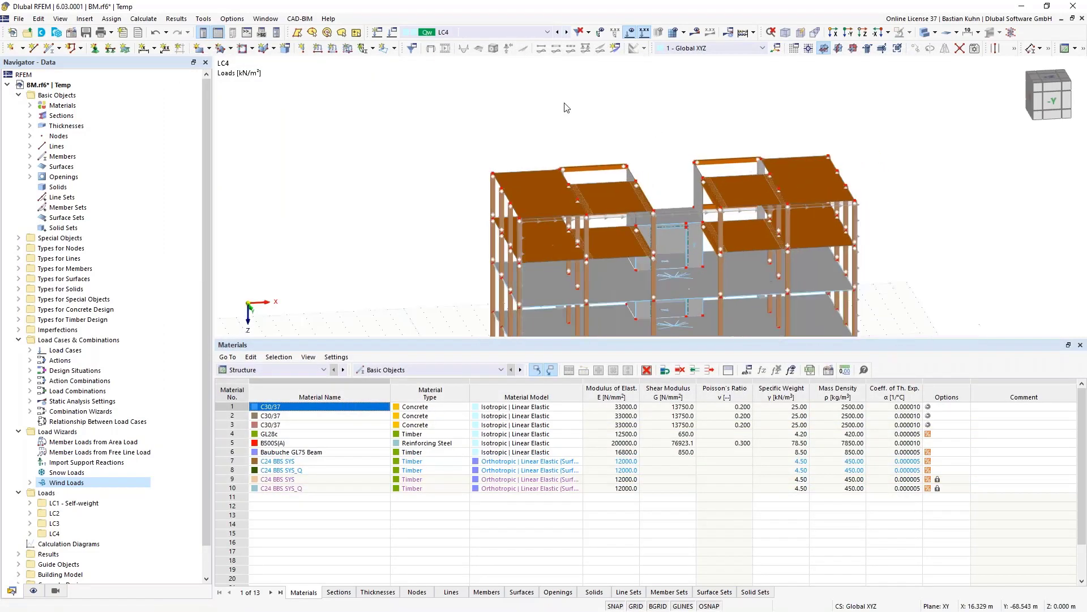
middle_drag(621, 140, 522, 125)
scroll(522, 125, up, 6)
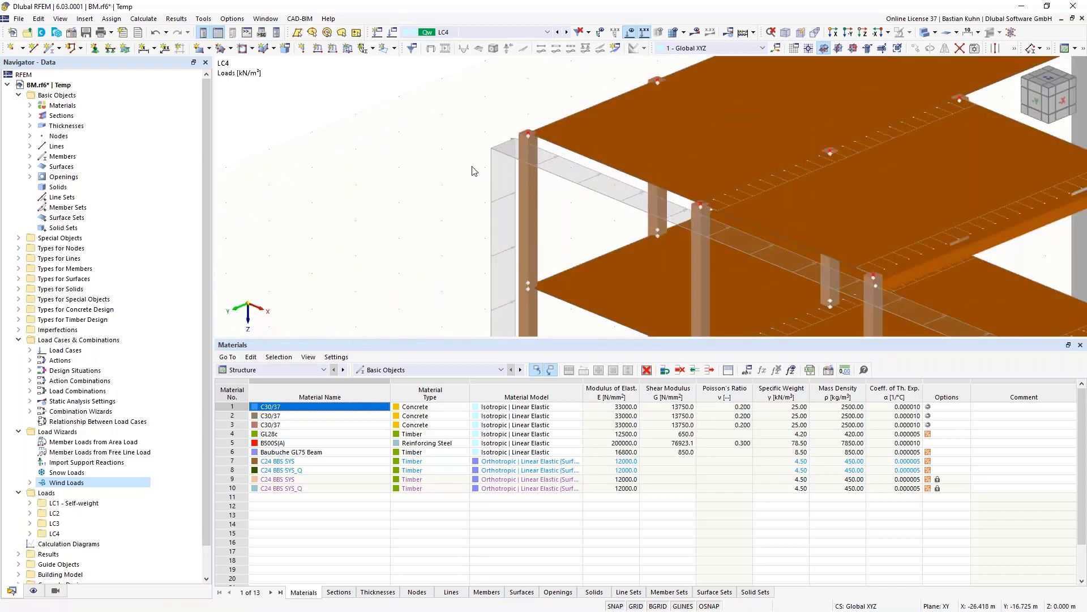
scroll(462, 168, down, 4)
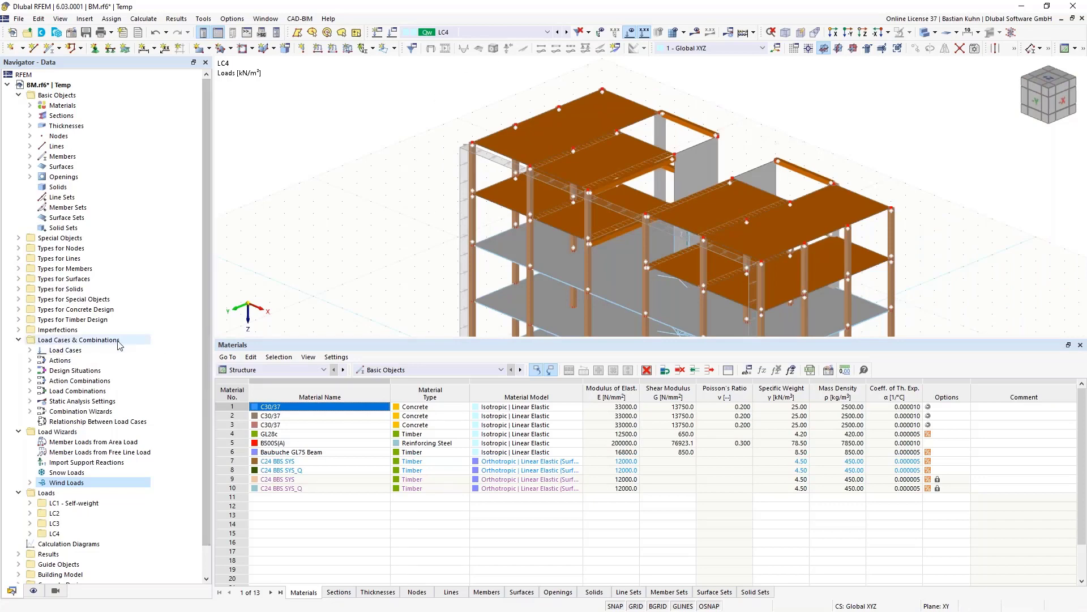
Delete the serviceability design situations DS2 to DS5 from the load cases and combinations
right_click(100, 343)
click(136, 351)
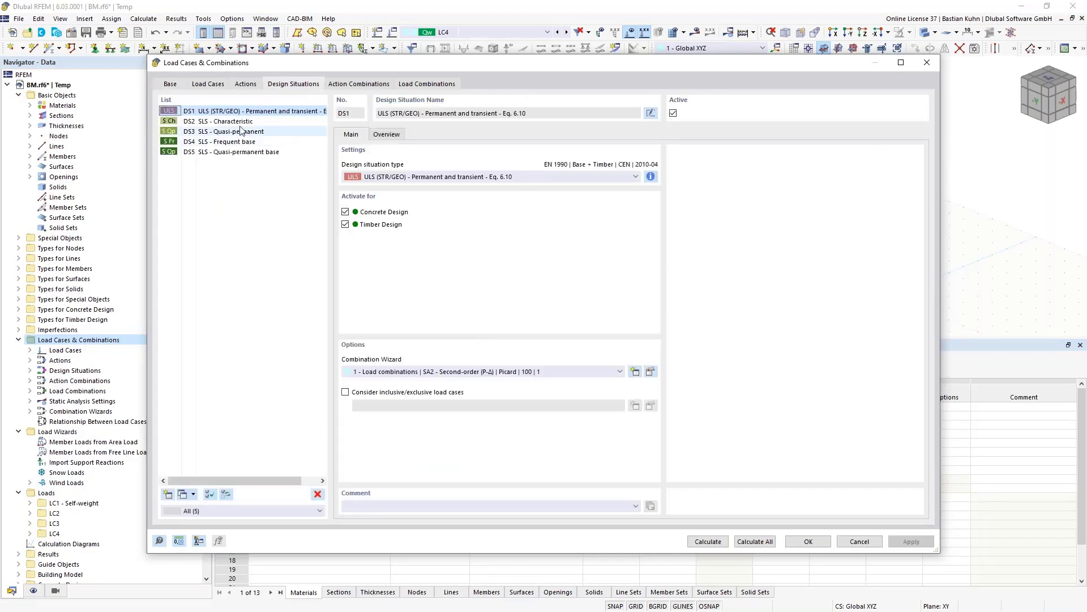
click(238, 122)
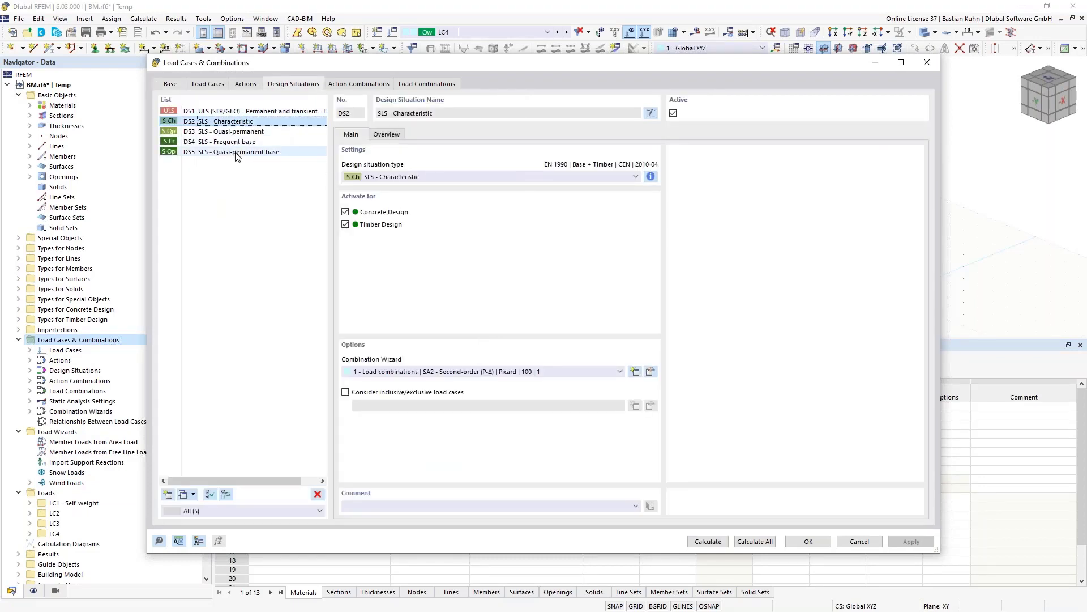
shift+click(238, 152)
click(318, 493)
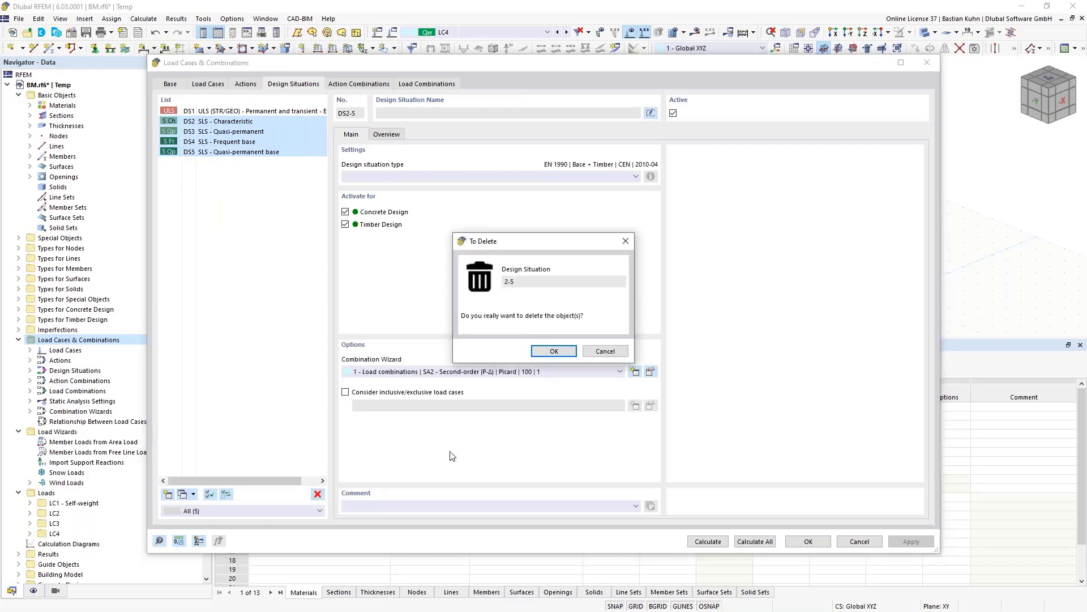
click(551, 350)
Assign the geometrically linear Newton-Raphson combination wizard (2) to design situation DS1 and generate its load combinations
click(530, 374)
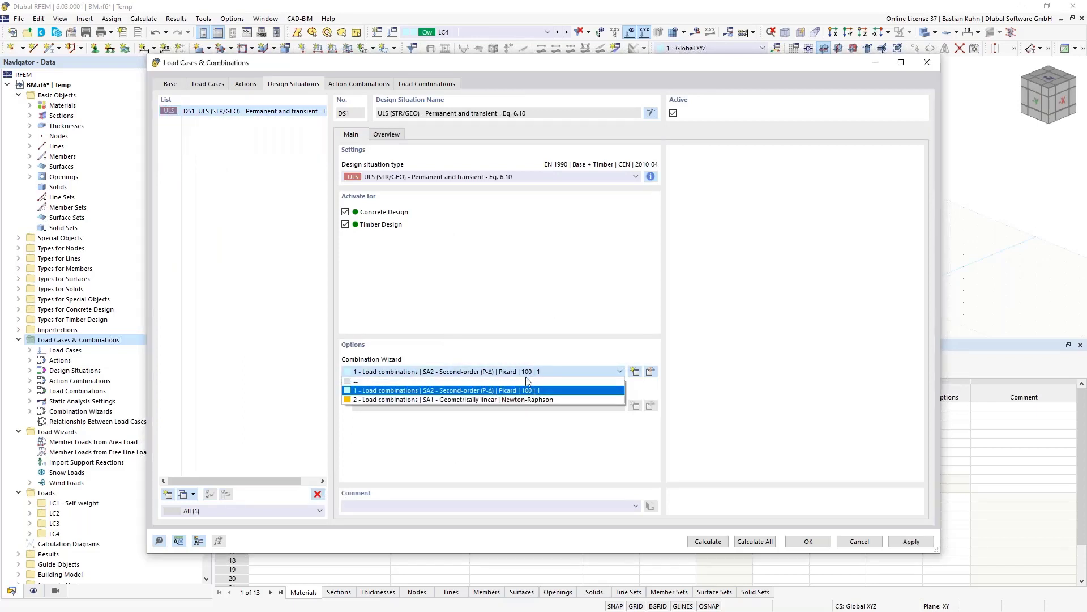
click(522, 399)
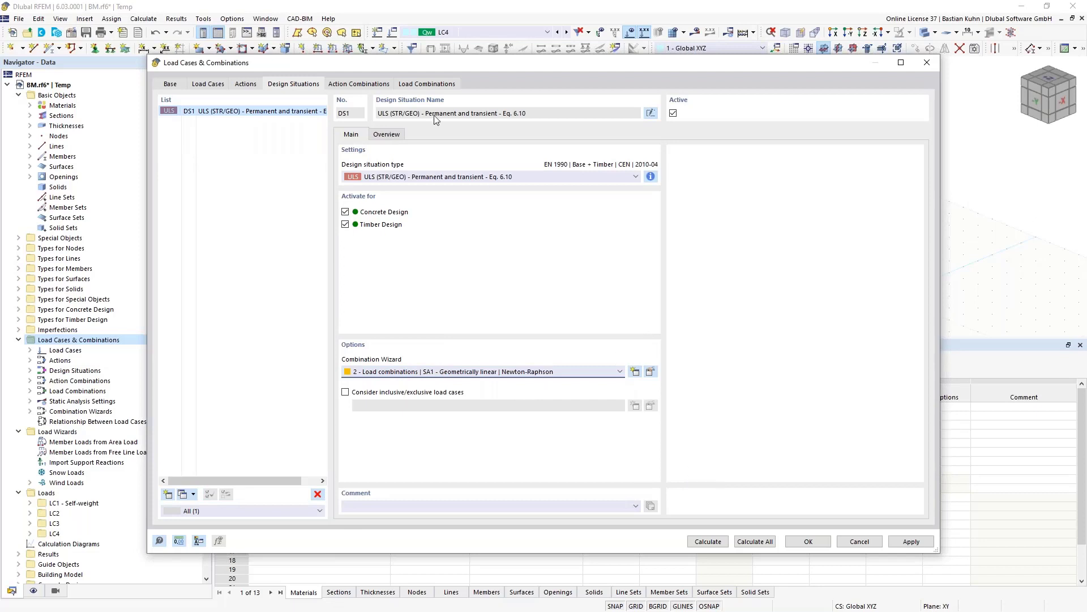
click(428, 84)
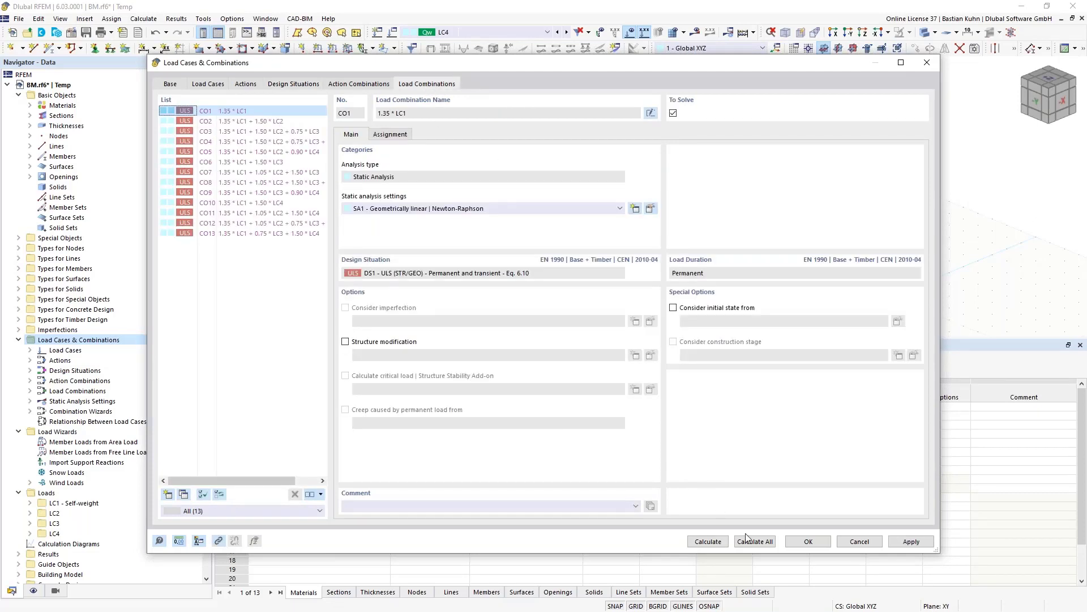
click(748, 539)
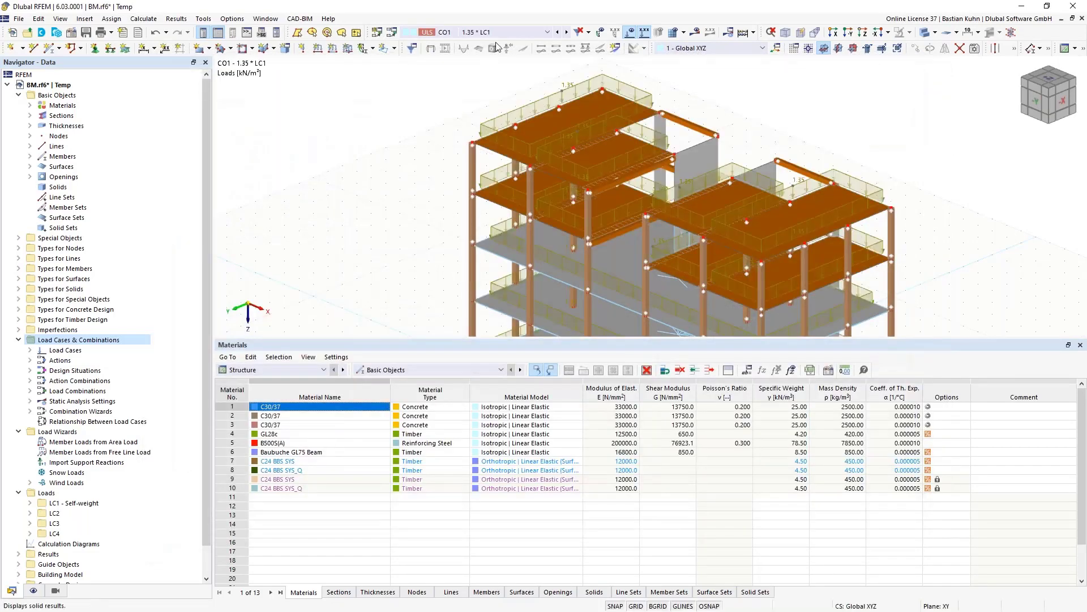
Select load combination CO12 and run its static analysis to show the results
click(495, 33)
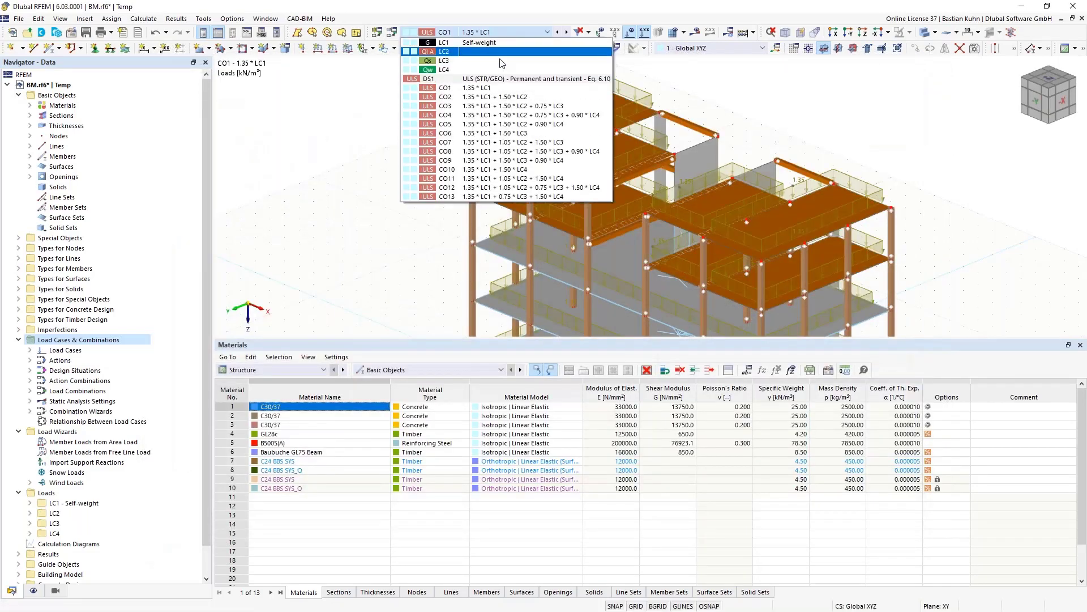
click(547, 188)
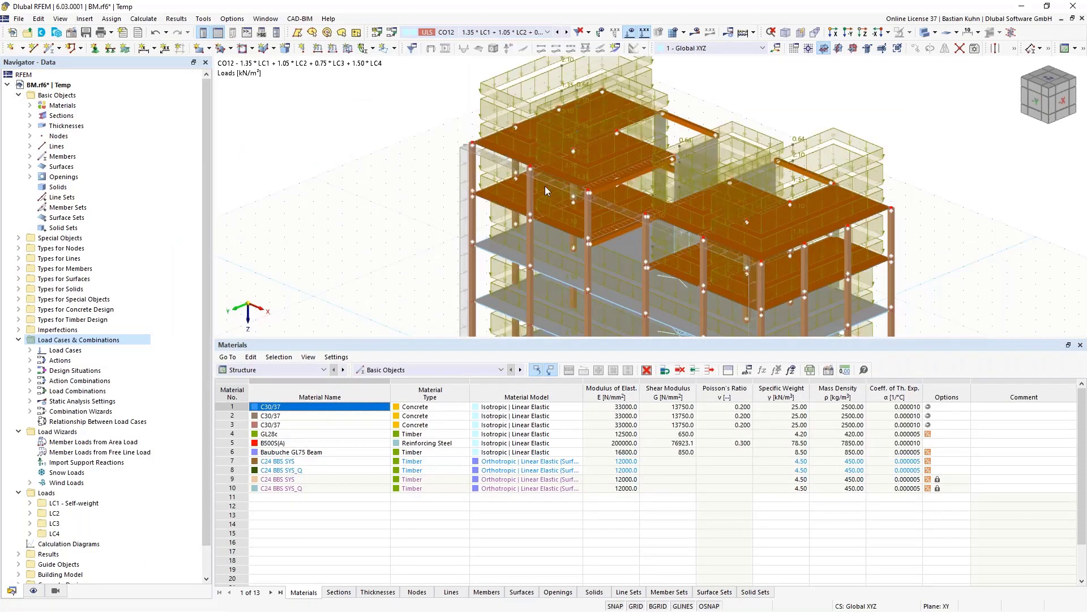
click(696, 32)
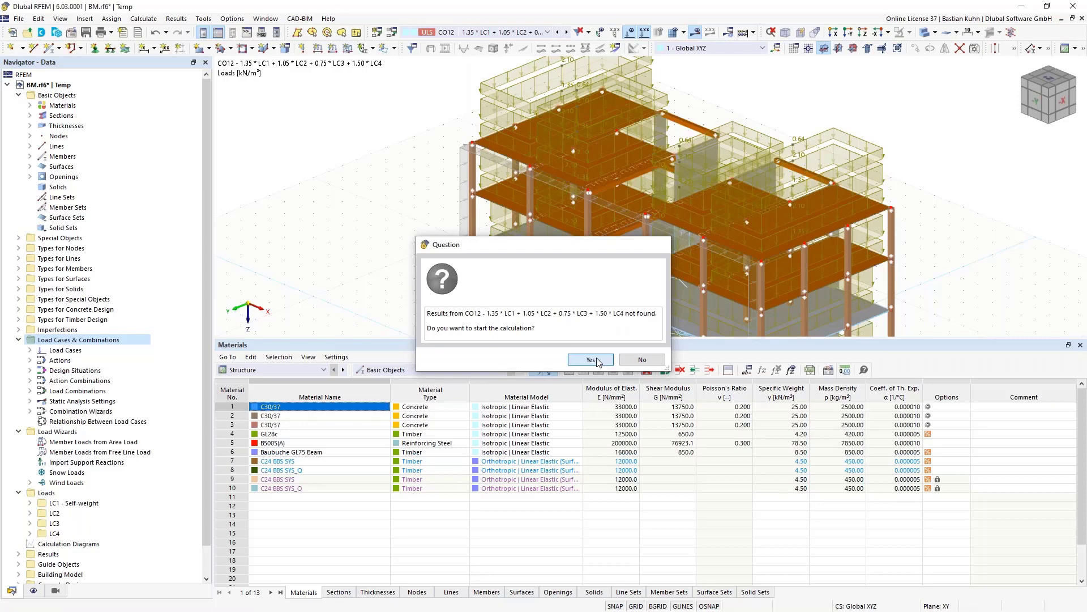
click(591, 360)
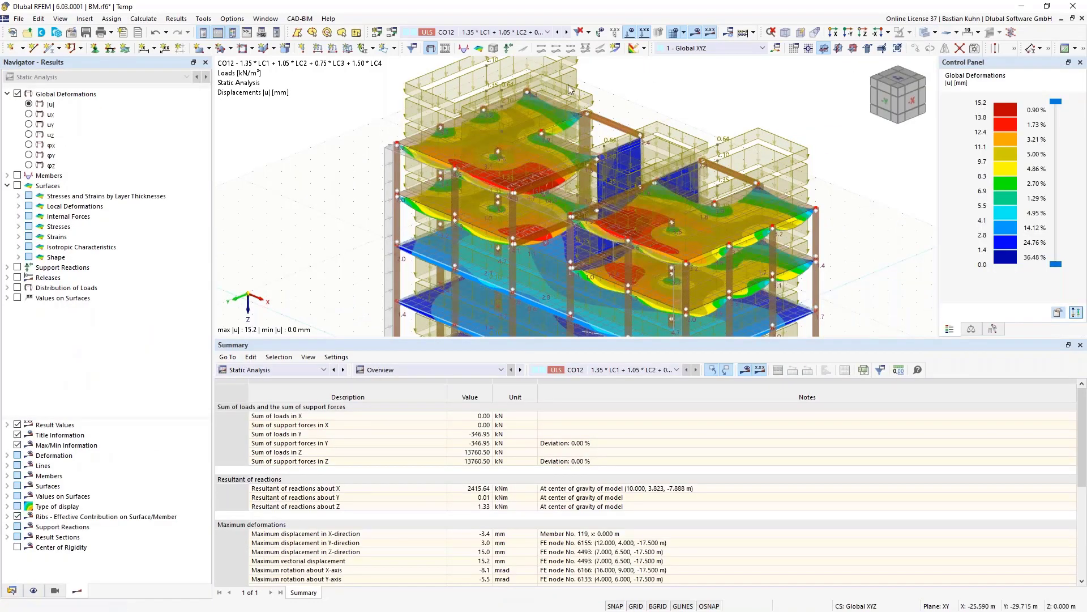
Hide the loads and examine the whole building's global deformations under CO12
click(631, 32)
scroll(668, 132, down, 2)
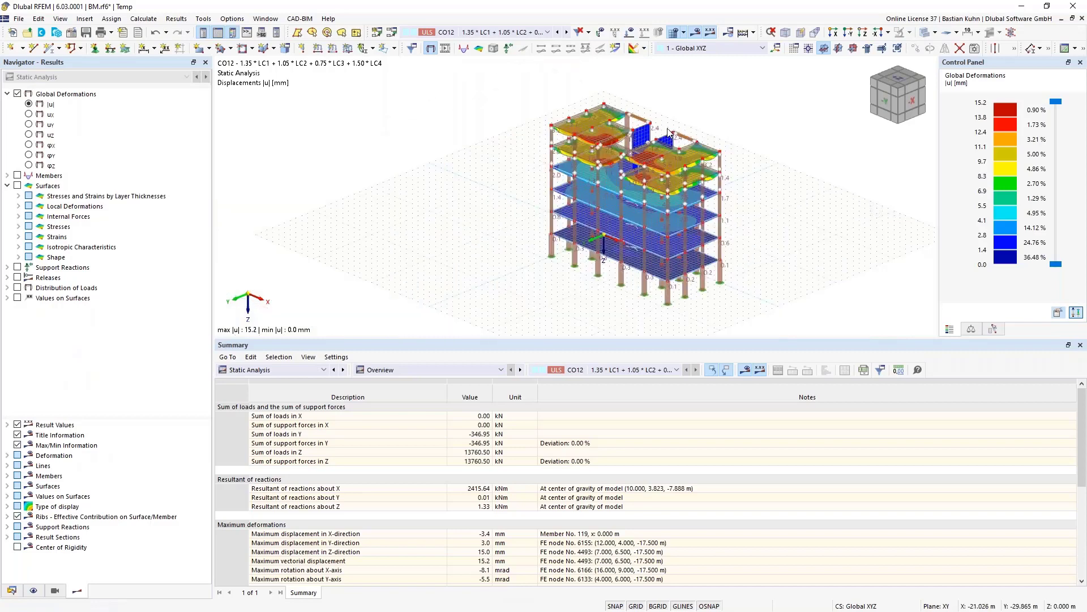
middle_drag(728, 137, 800, 139)
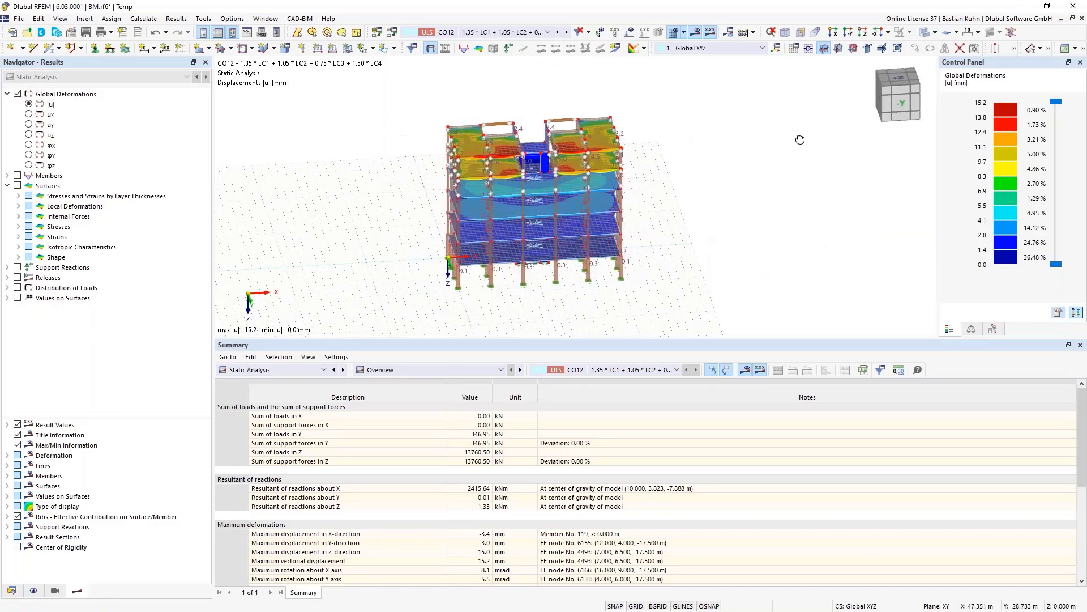
scroll(800, 139, up, 1)
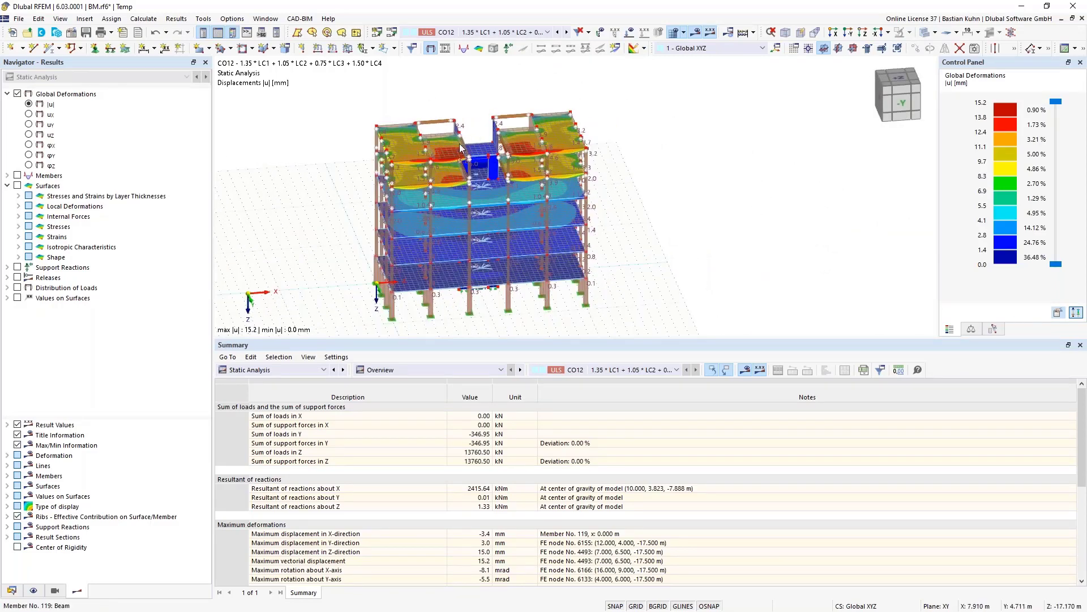
Display the surfaces' basic internal force mx and examine the moment distribution on the slabs around the core walls
click(18, 185)
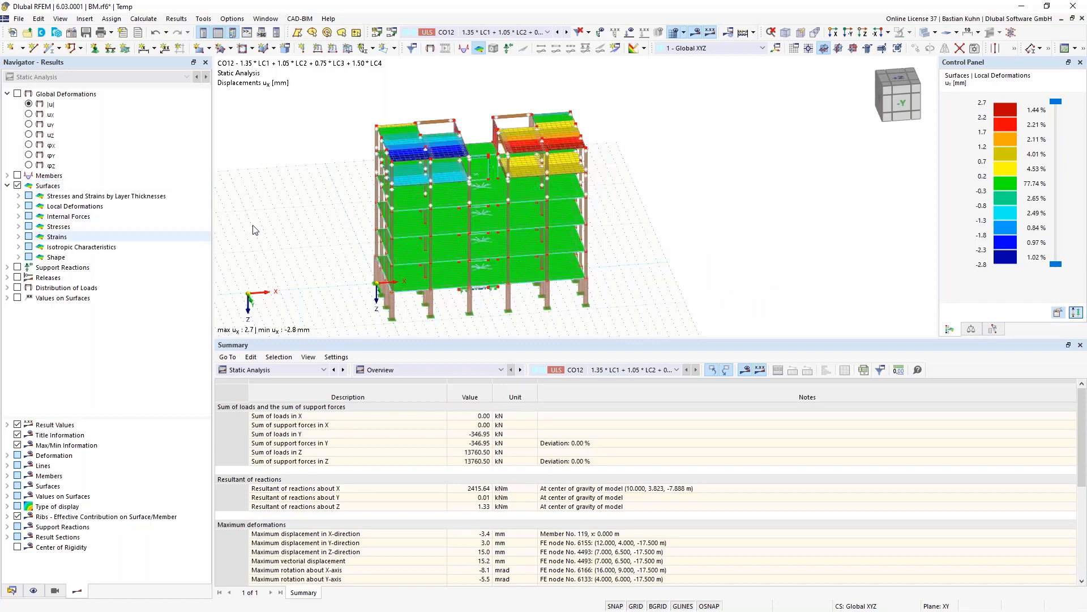
click(19, 216)
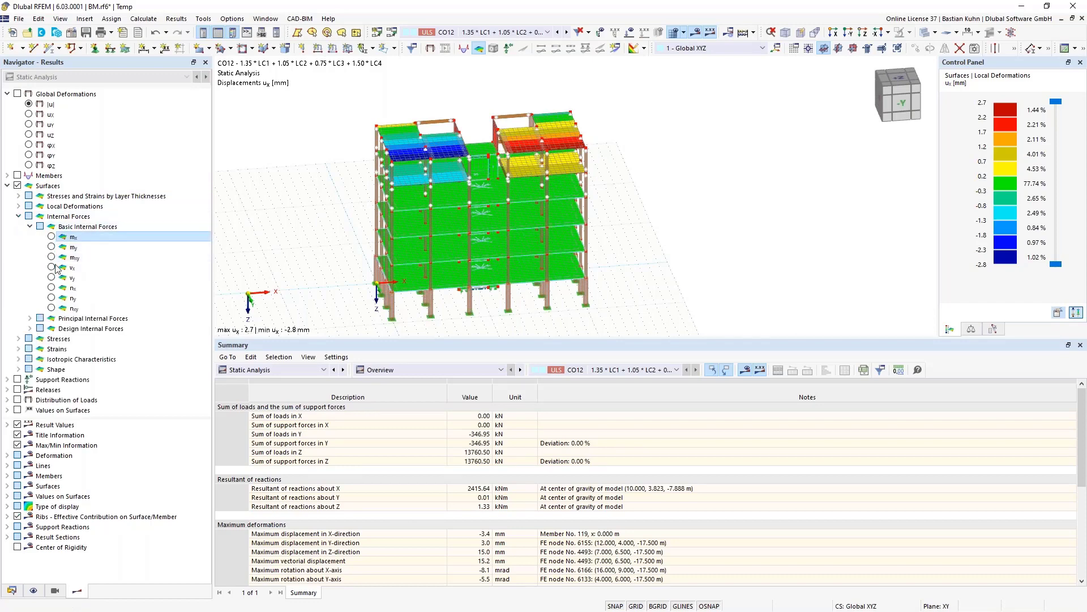
click(51, 236)
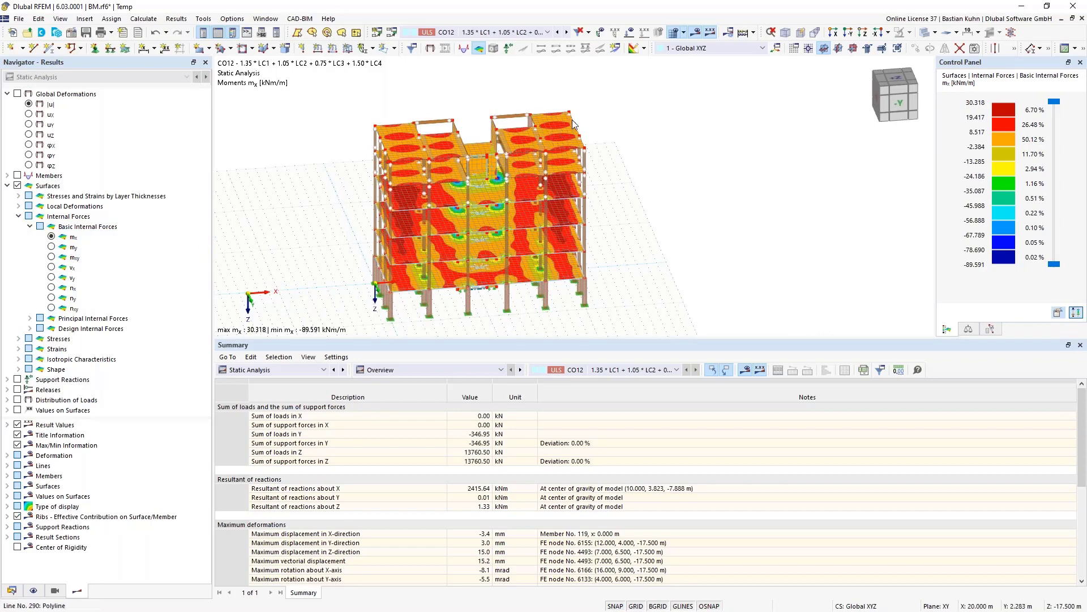
middle_drag(592, 121, 571, 172)
scroll(571, 173, up, 1)
scroll(589, 184, up, 3)
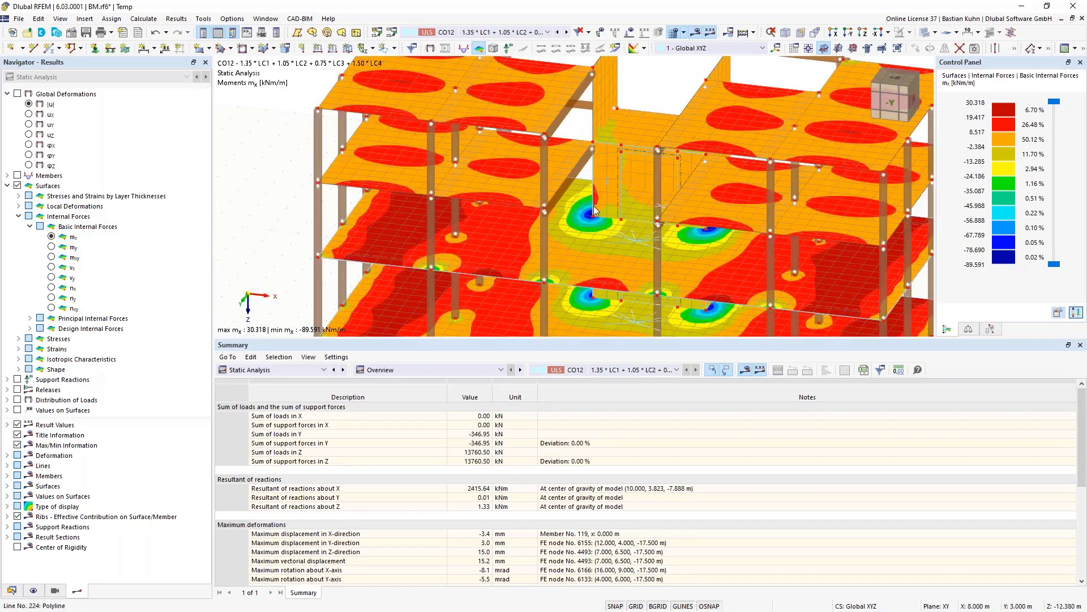
scroll(601, 187, down, 3)
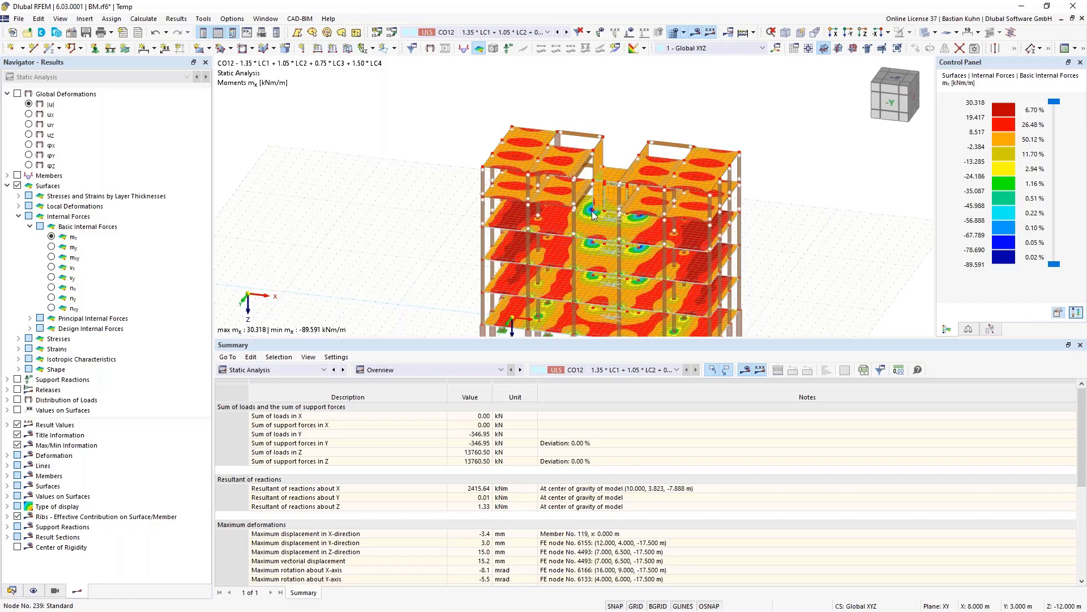
Create a new building story with the model preview shown, taking its top elevation of -3.000 m from a node on the lowest slab
click(12, 590)
scroll(55, 485, down, 1)
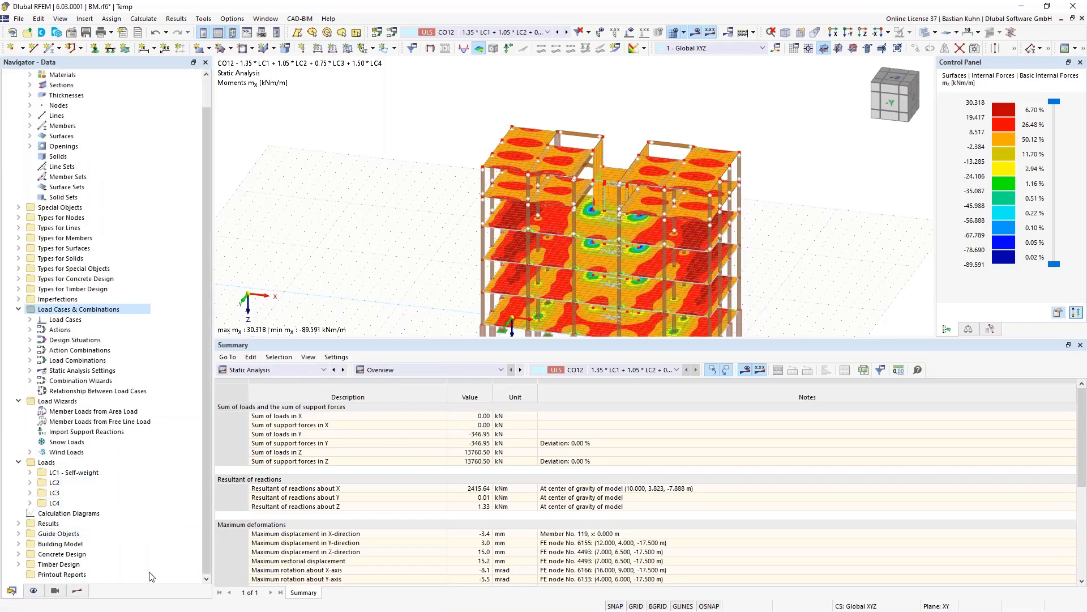
click(18, 544)
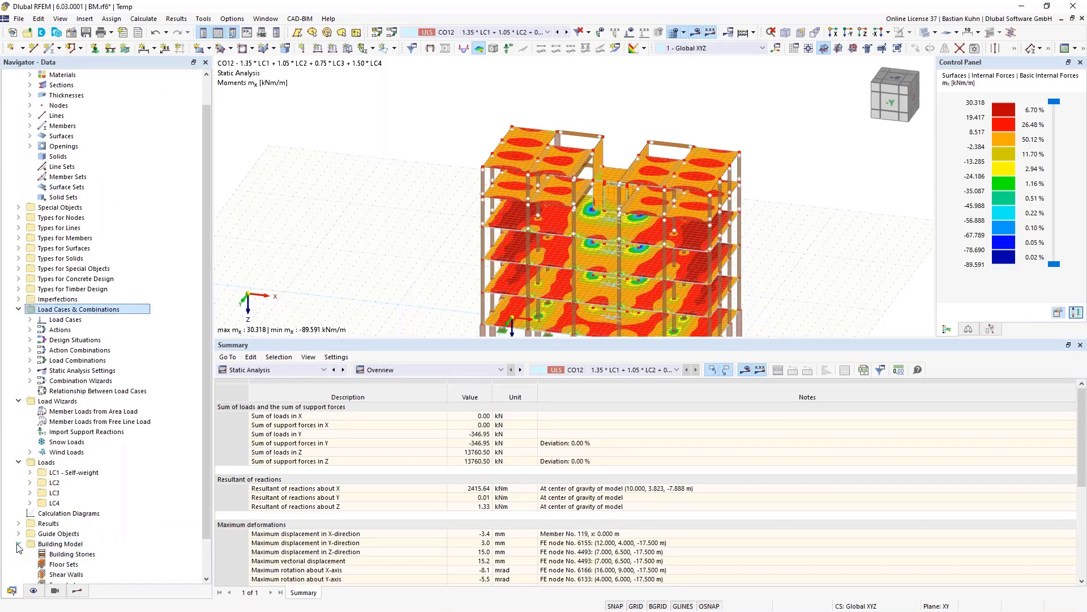
right_click(59, 518)
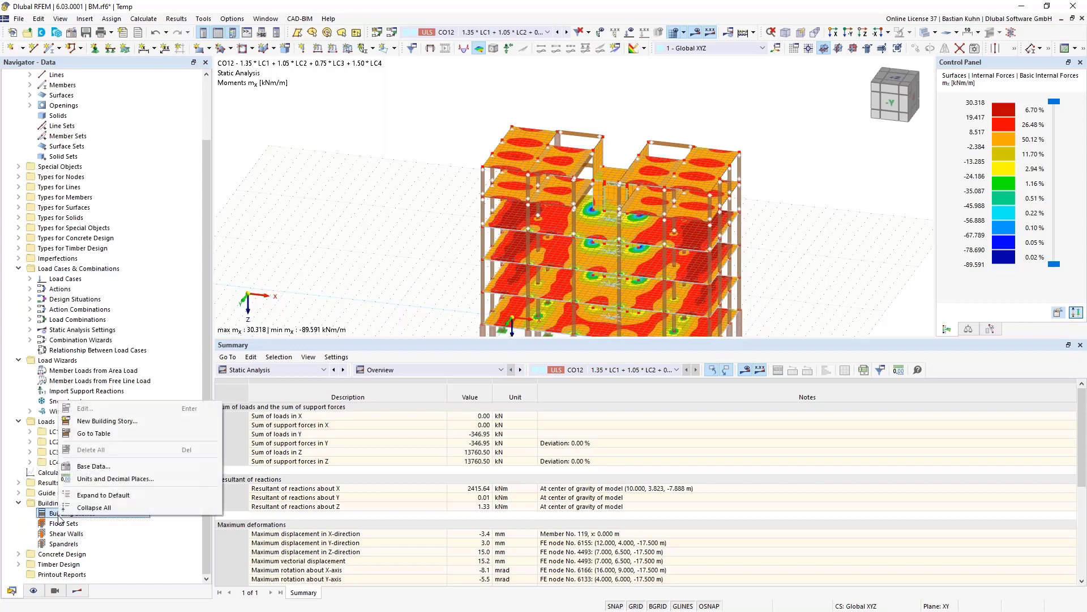
click(120, 424)
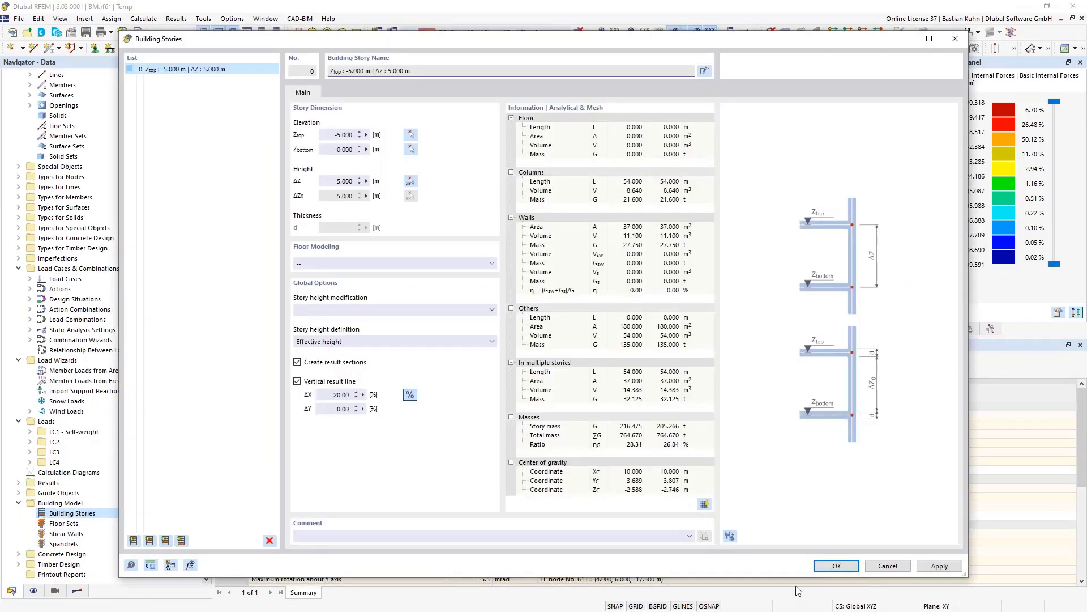
click(731, 533)
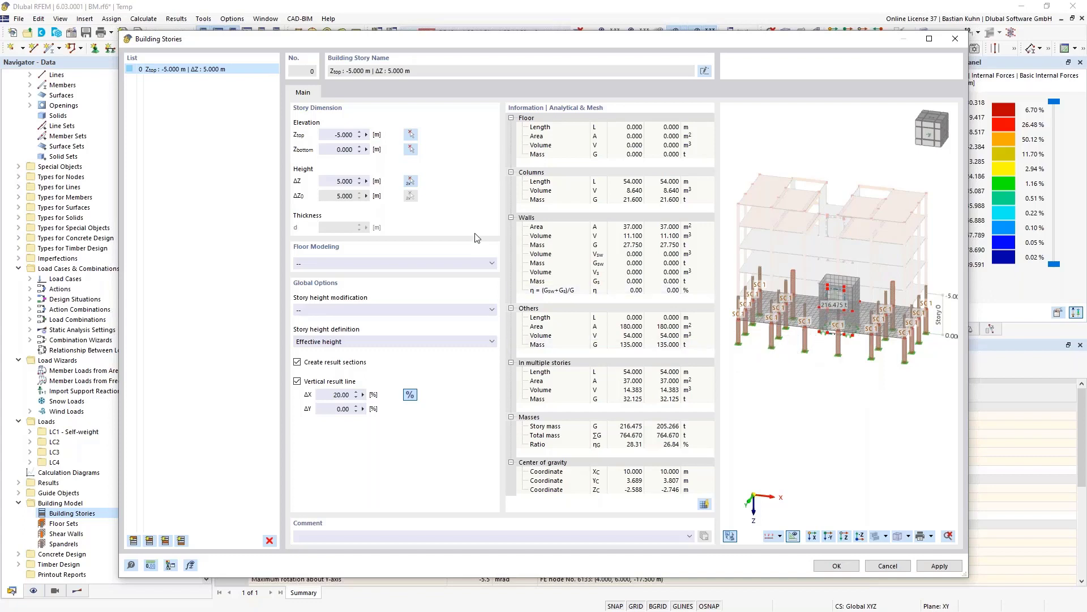
click(411, 136)
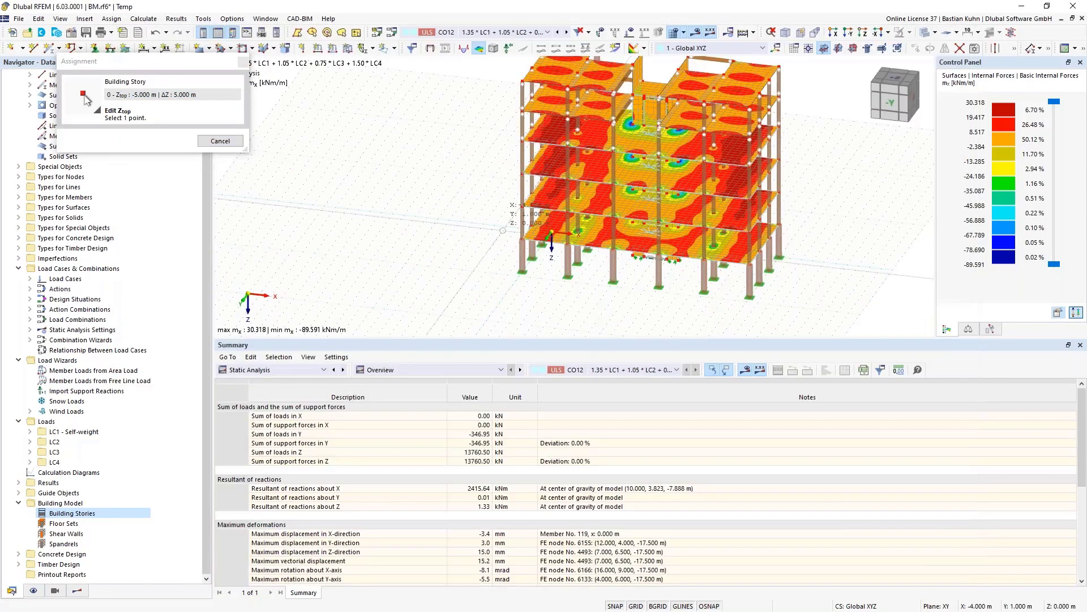
click(524, 237)
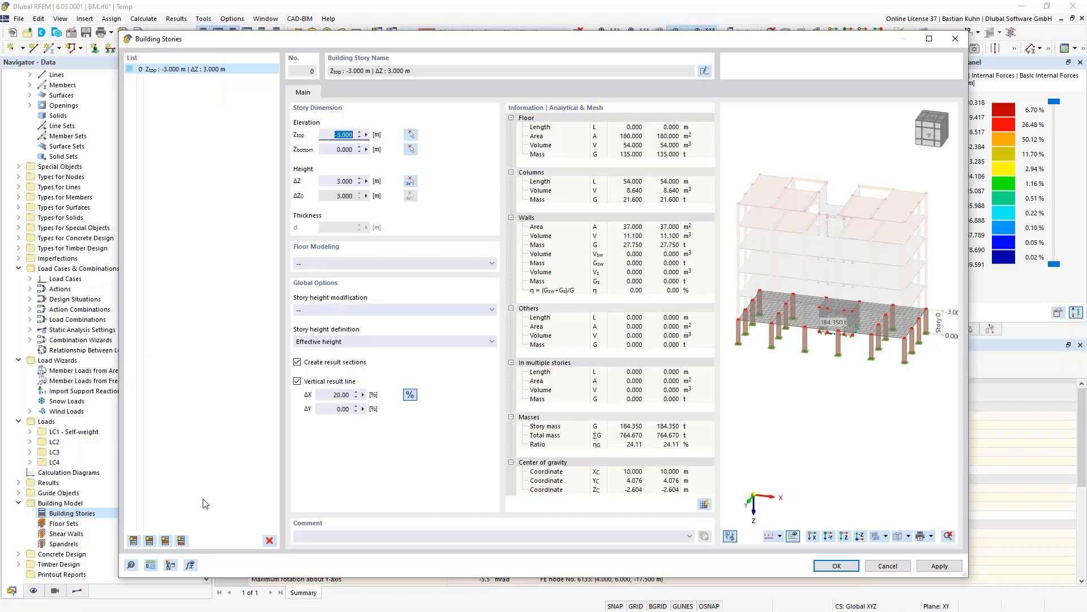
Add four more building stories, each 3.000 m high, stacked above the lowest story up to -15.000 m
click(150, 540)
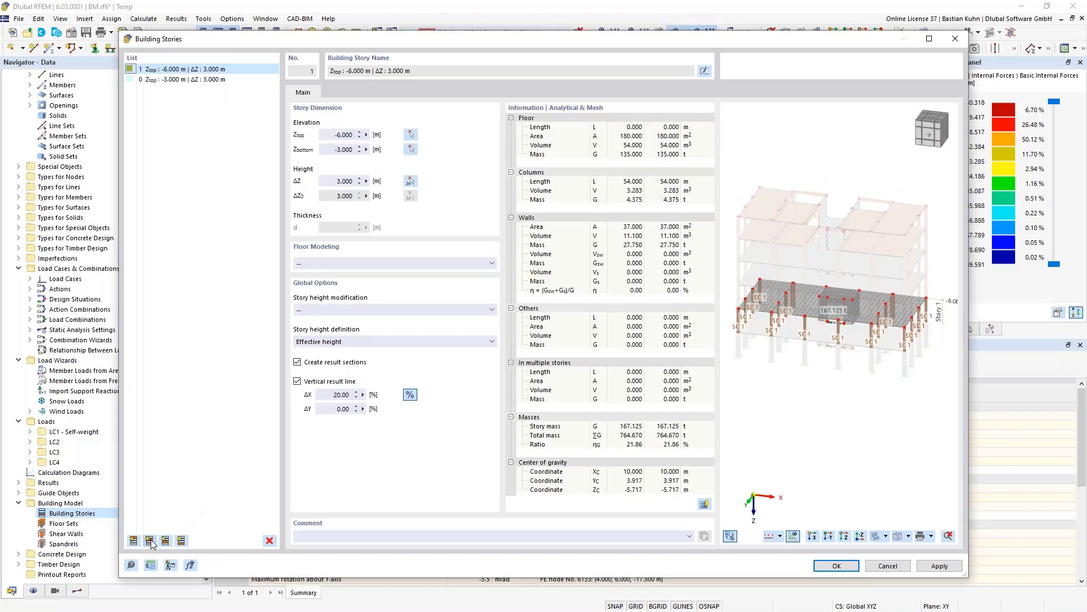
click(150, 540)
click(149, 540)
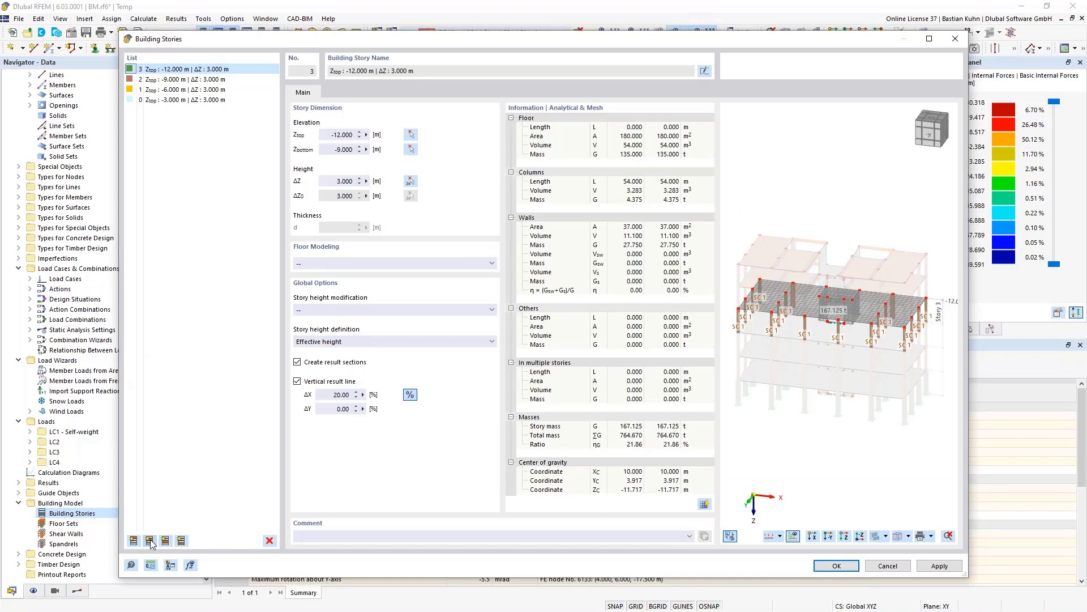
click(150, 541)
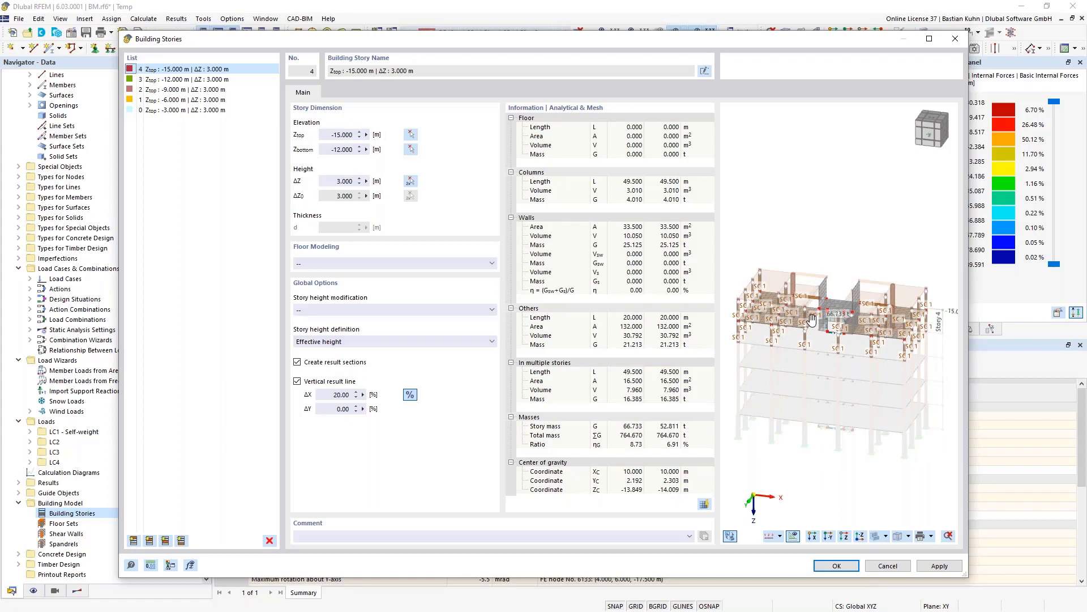
Set story 4's top elevation to -14.750 m from a model node and add story 5 above it up to -17.500 m
scroll(811, 320, up, 1)
middle_drag(811, 320, 822, 274)
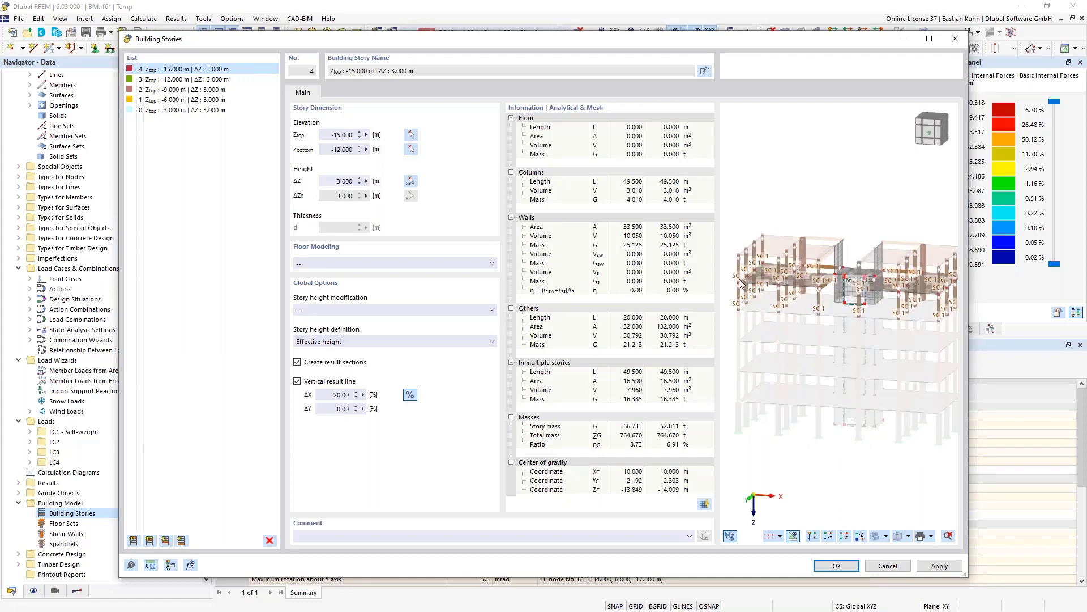
click(410, 135)
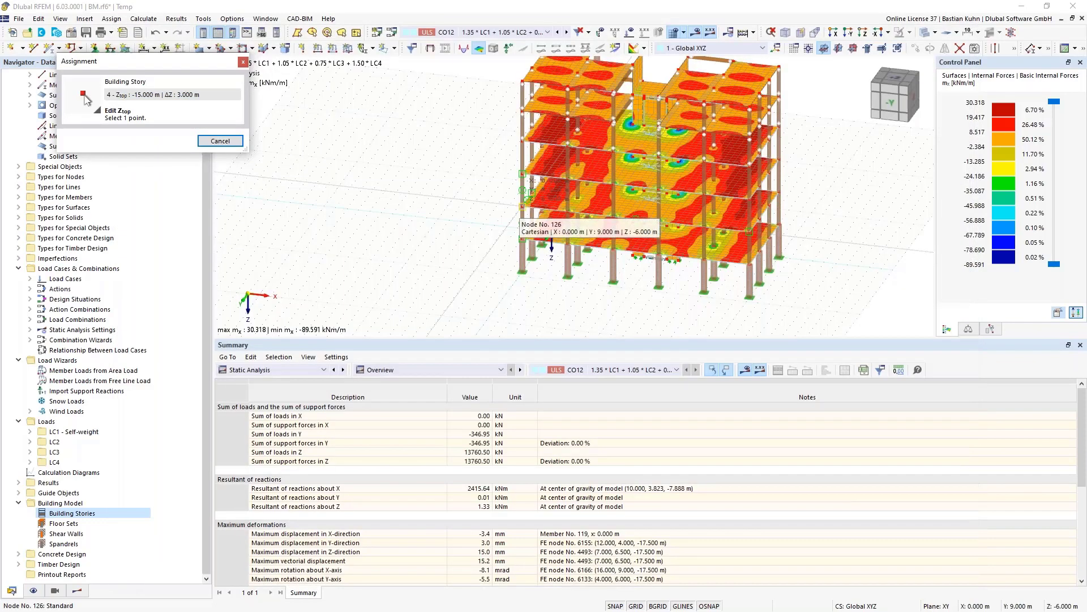
click(522, 109)
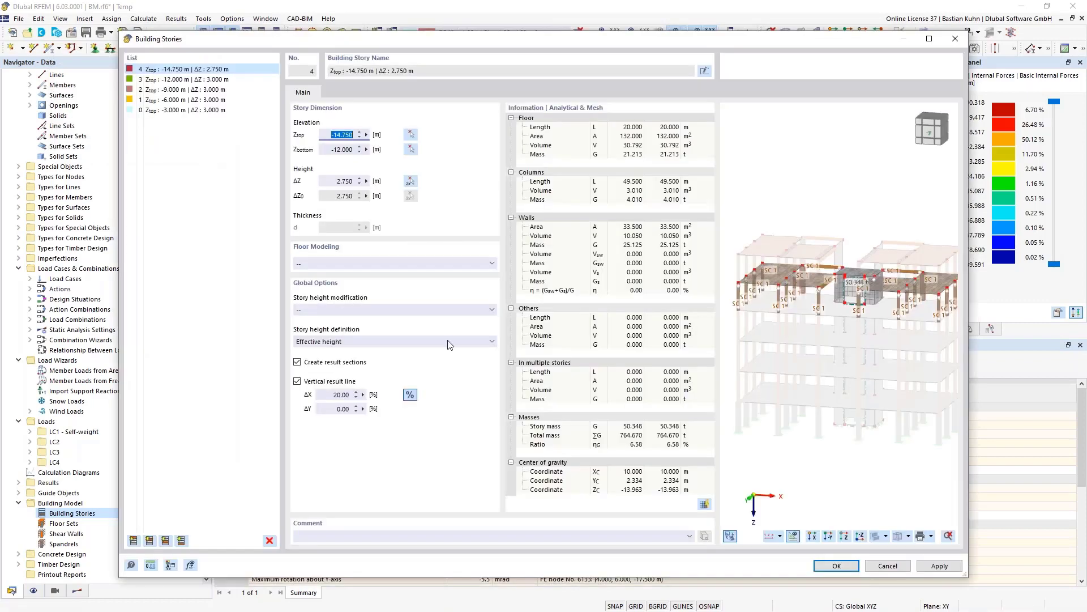
click(148, 542)
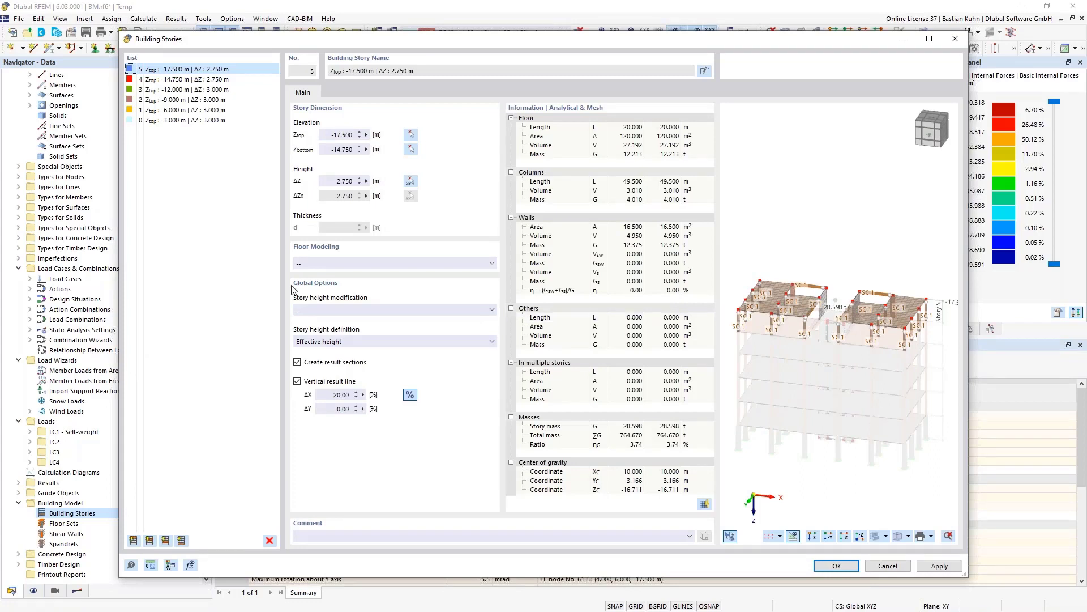
Set the floor modeling of stories 0 to 3 to Rigid Diaphragm and apply the building stories to the model
click(158, 90)
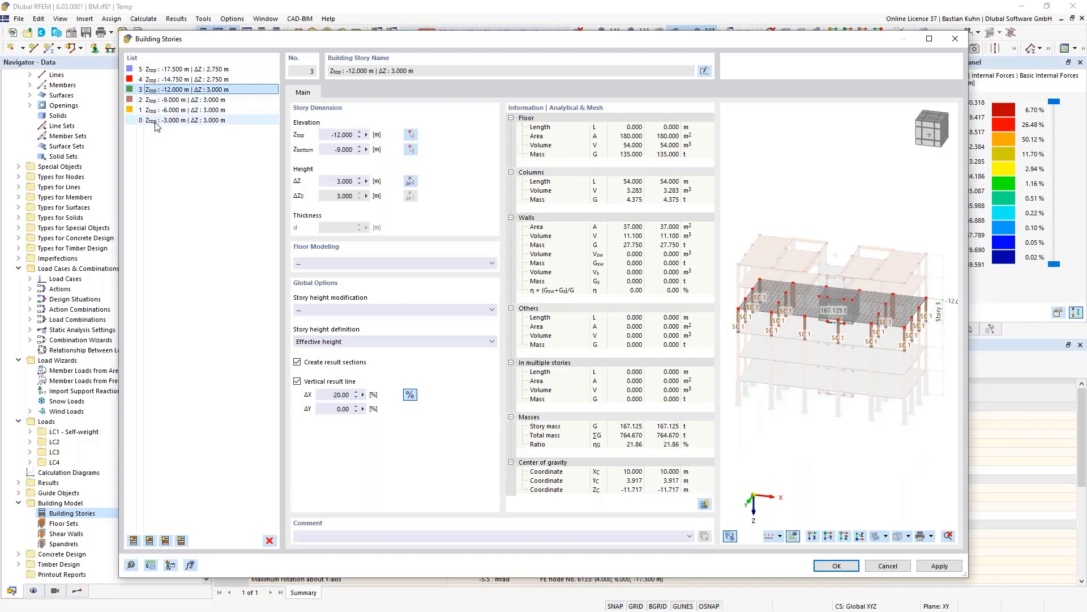
shift+click(156, 121)
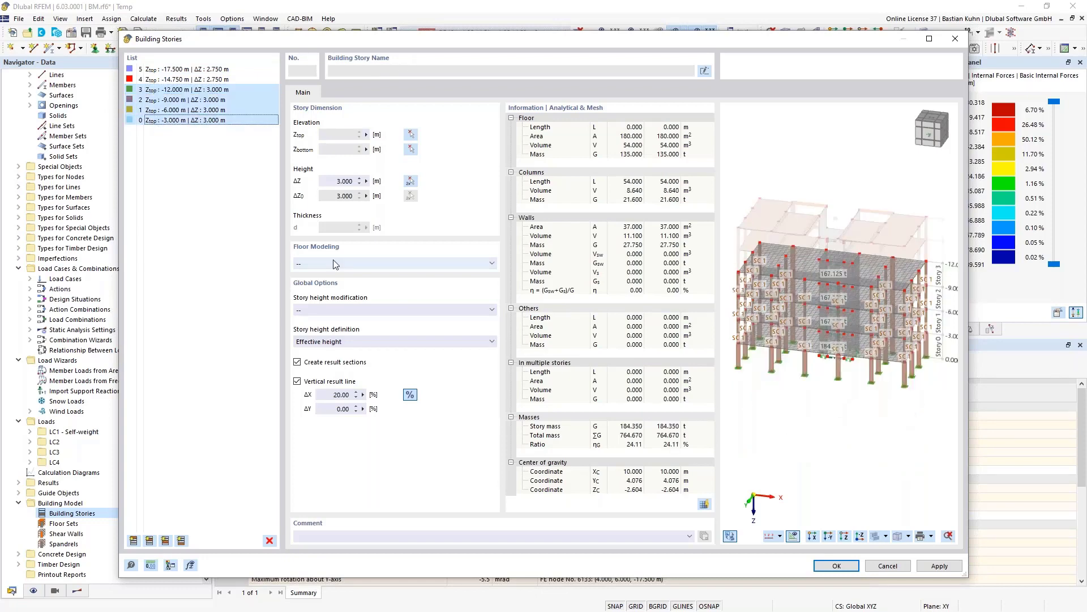
click(335, 264)
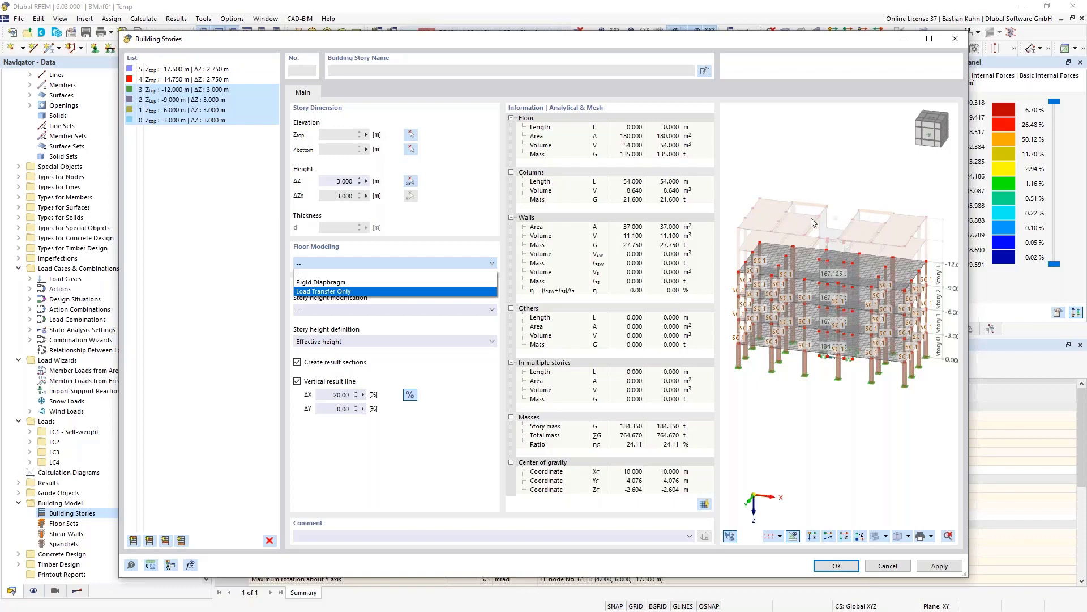
click(366, 282)
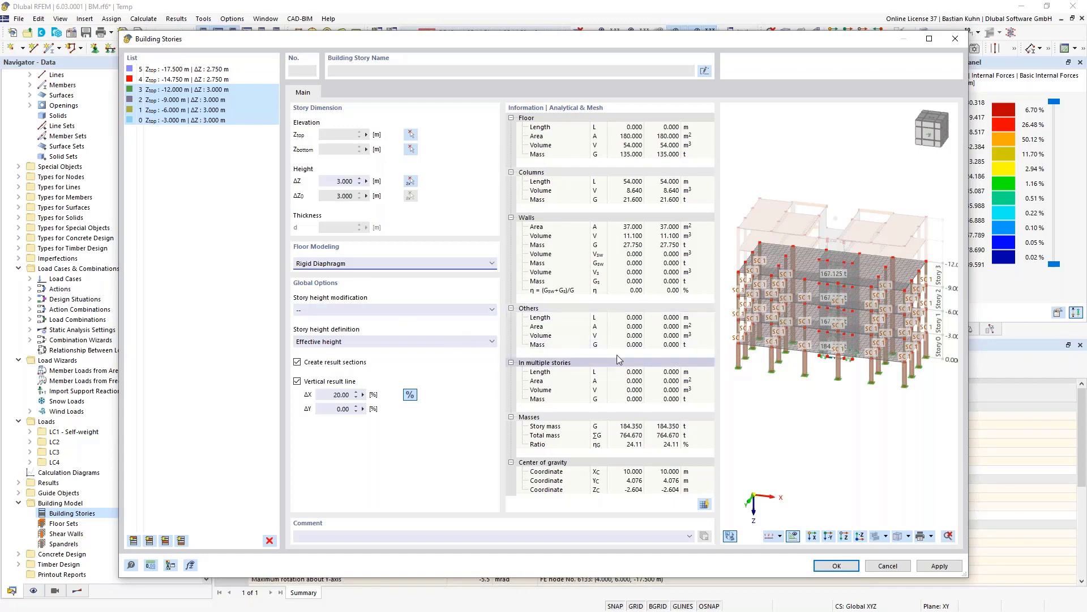
click(835, 566)
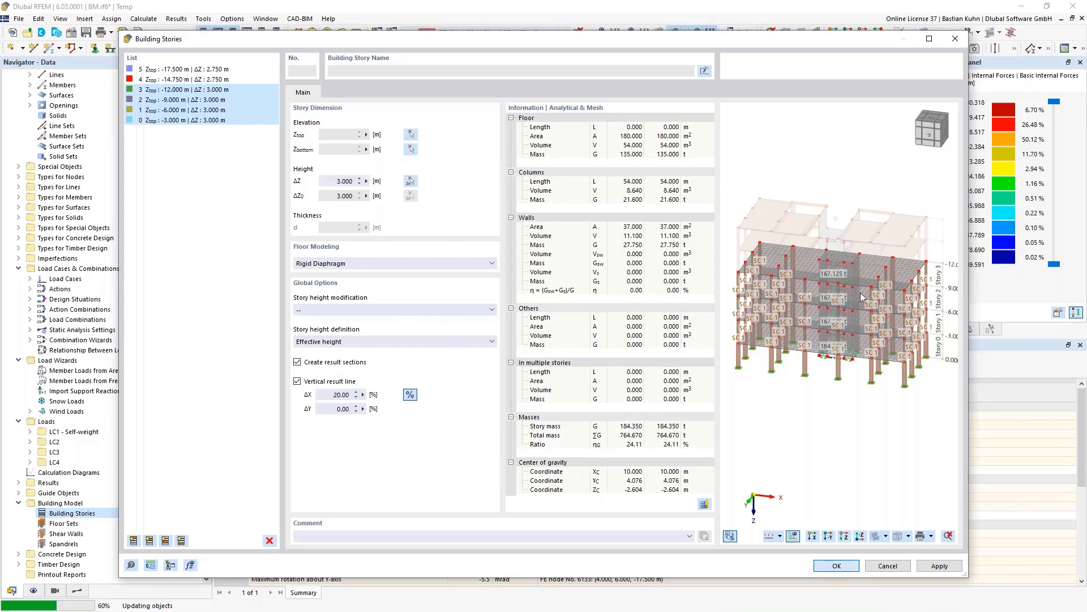
click(590, 356)
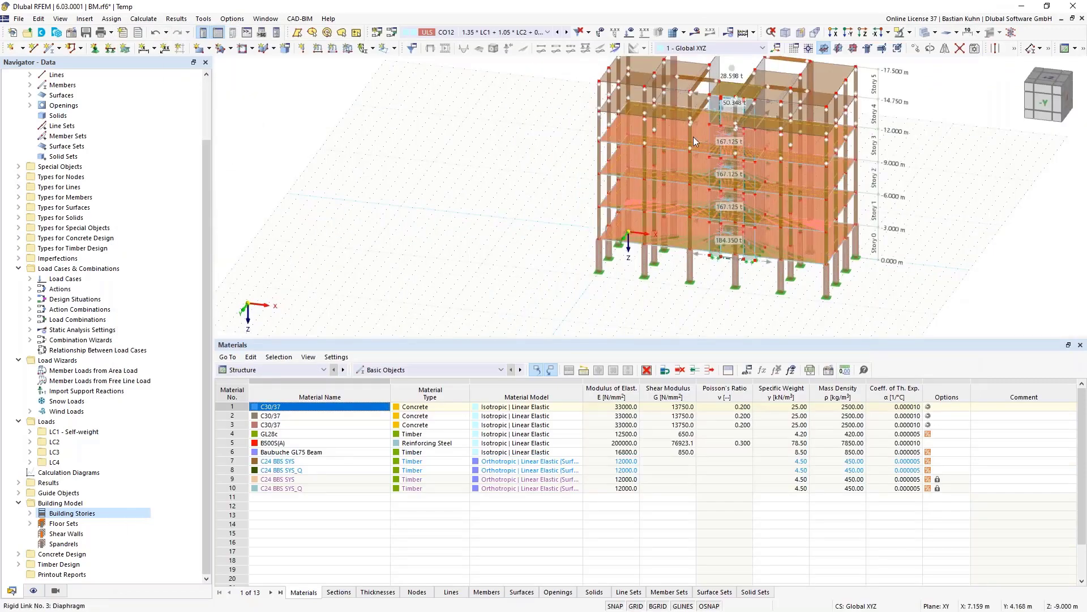
Examine the rigid diaphragm floors around the core and at the slab-to-column connections throughout the building
scroll(694, 132, up, 5)
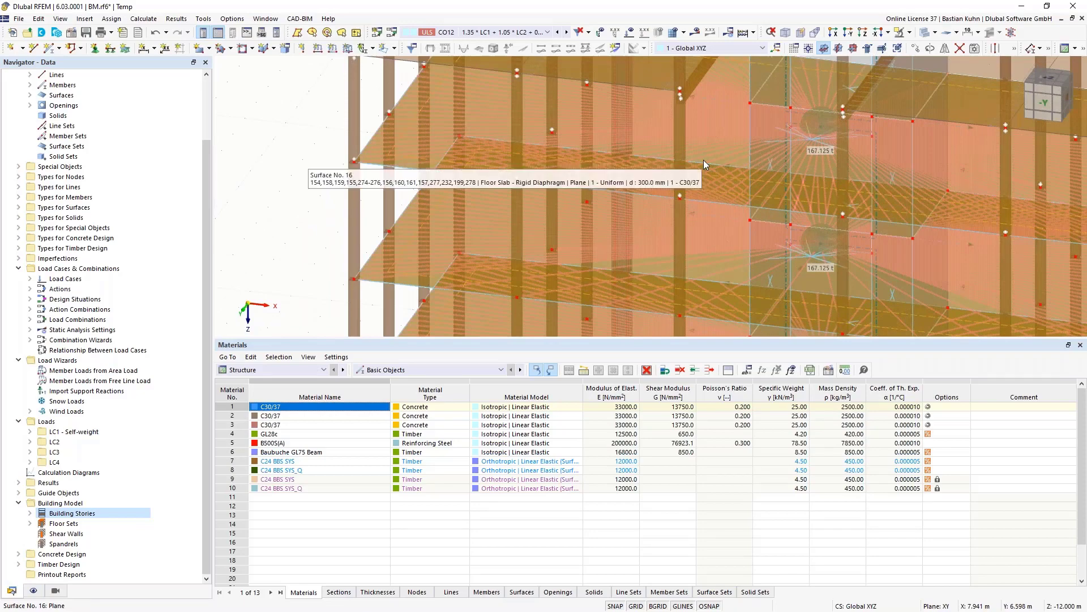
scroll(703, 160, down, 5)
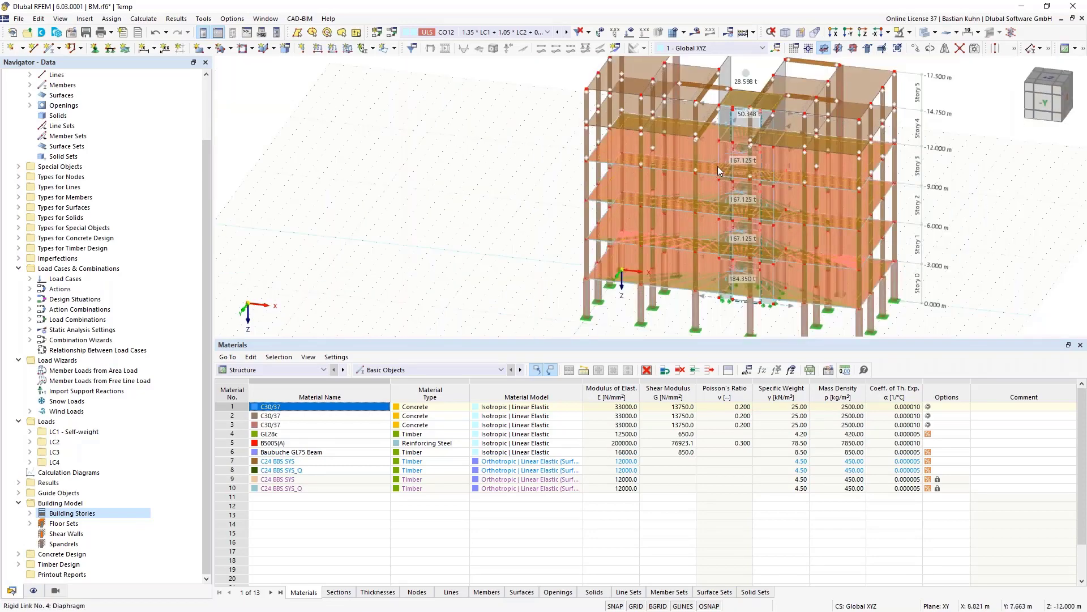
scroll(742, 157, up, 6)
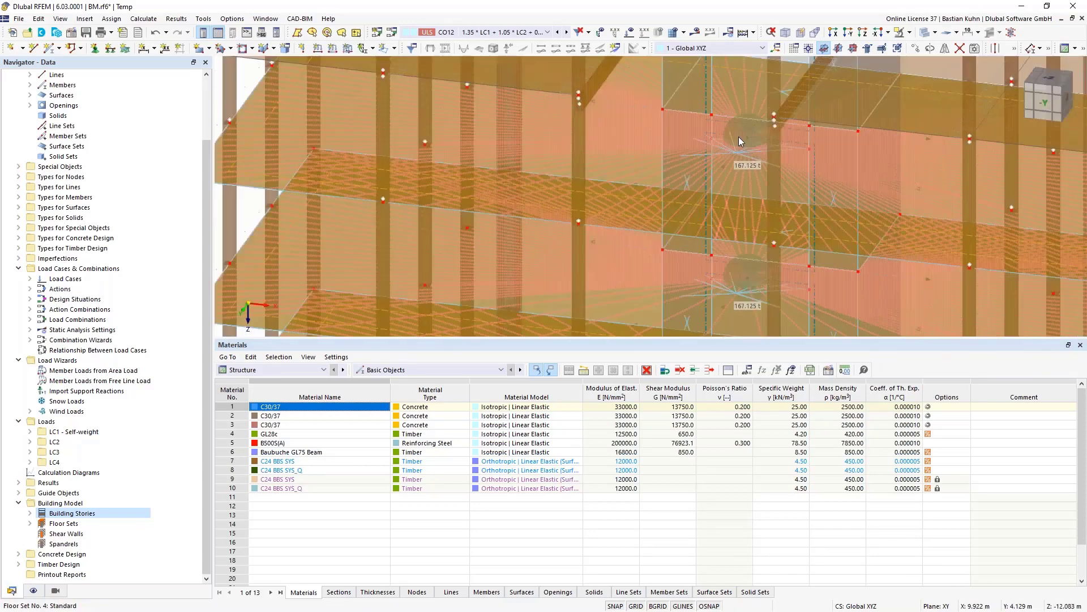
scroll(738, 137, down, 8)
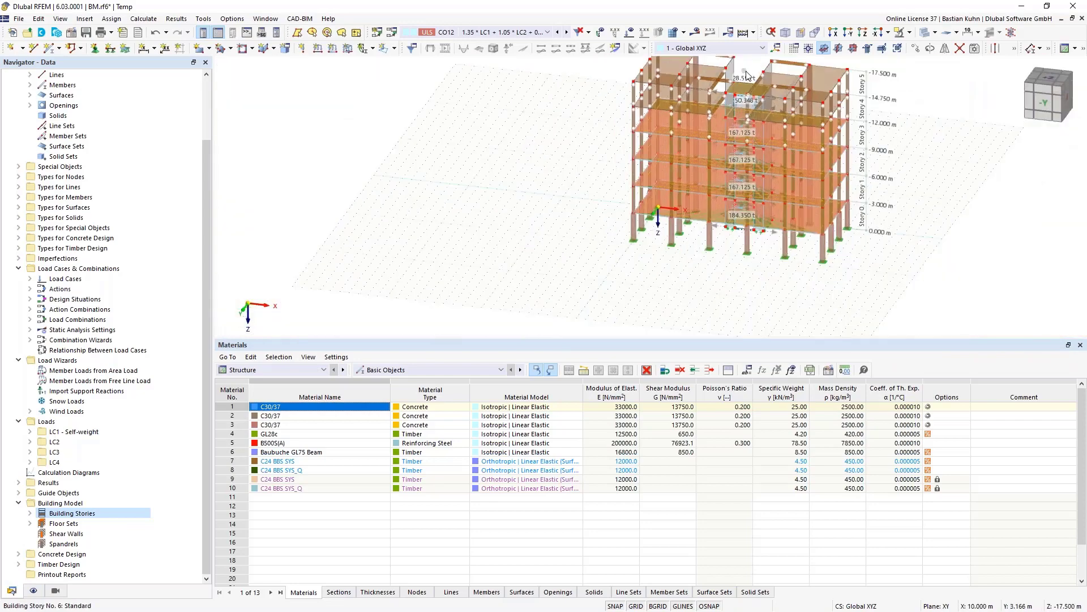
middle_drag(735, 78, 701, 134)
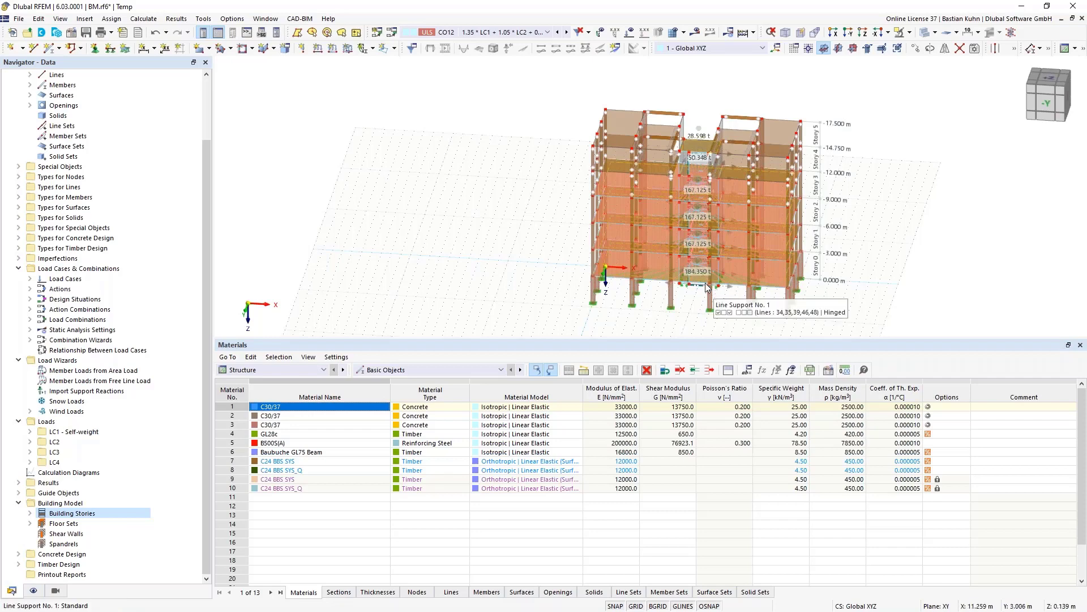
scroll(696, 235, up, 5)
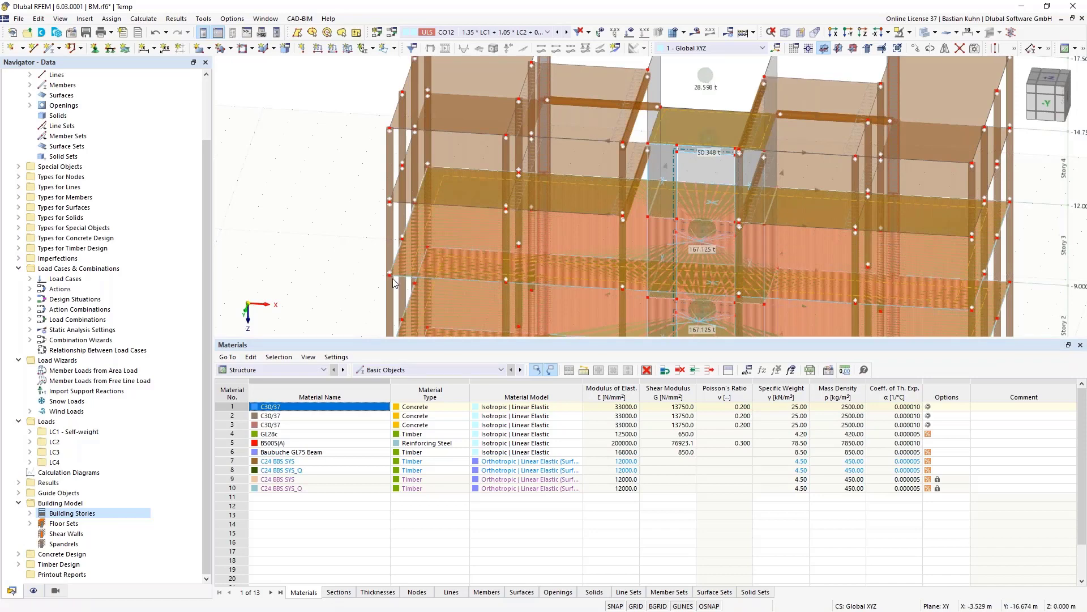
scroll(385, 270, up, 3)
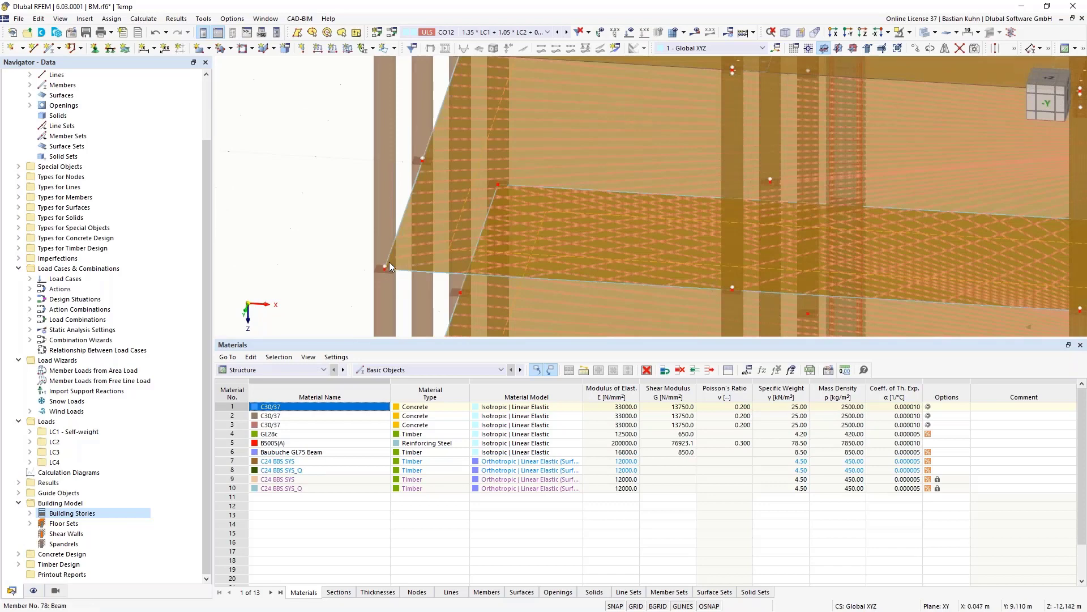
scroll(389, 262, down, 3)
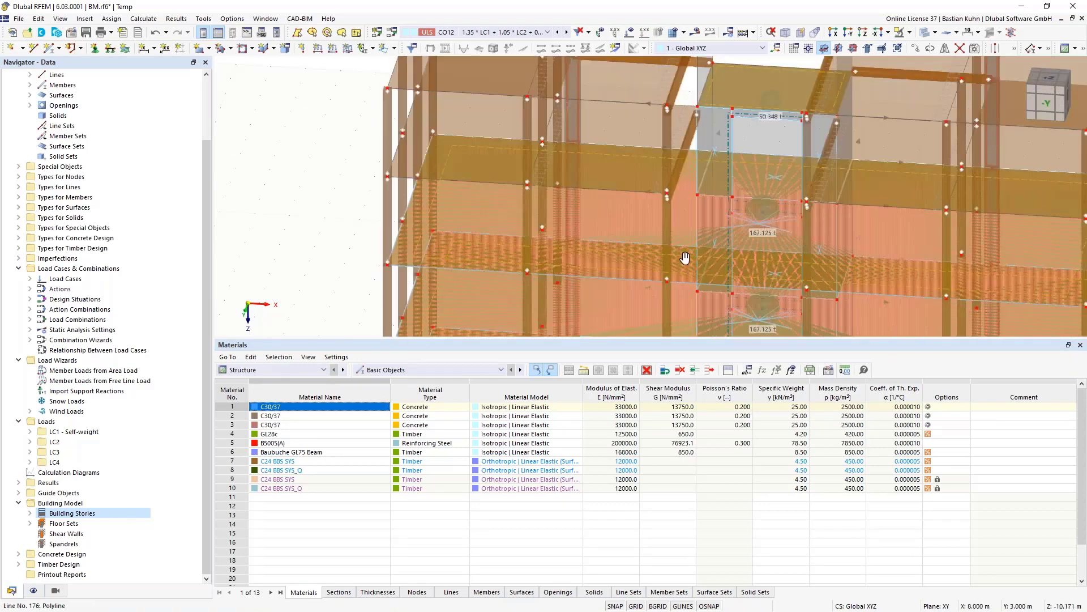
middle_drag(685, 258, 689, 205)
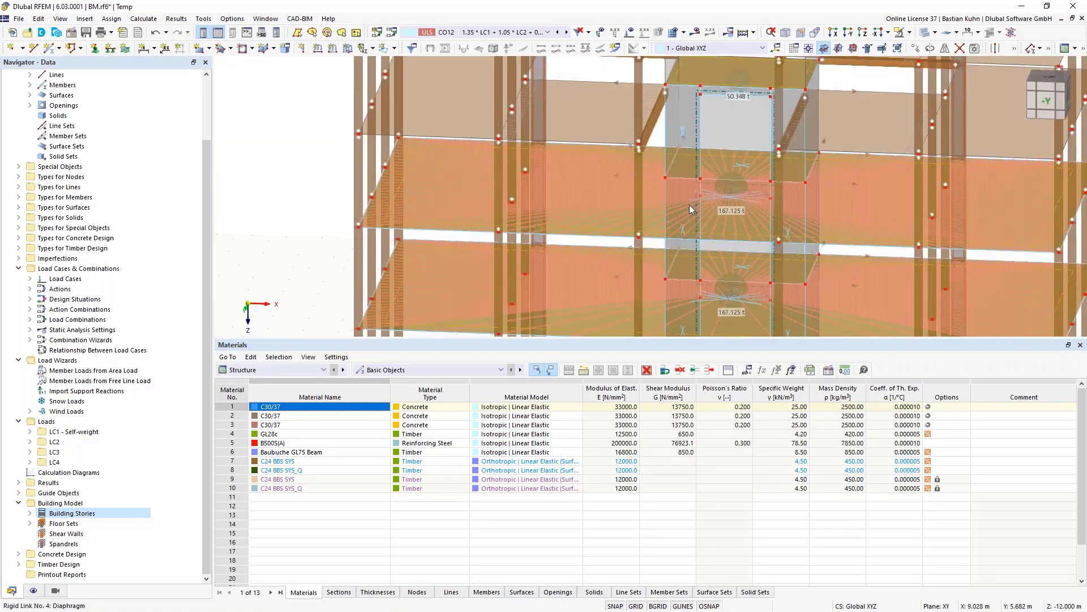
Select the objects around the -12.000 m floor in the front elevation and isolate them with visibility by selected objects
click(849, 33)
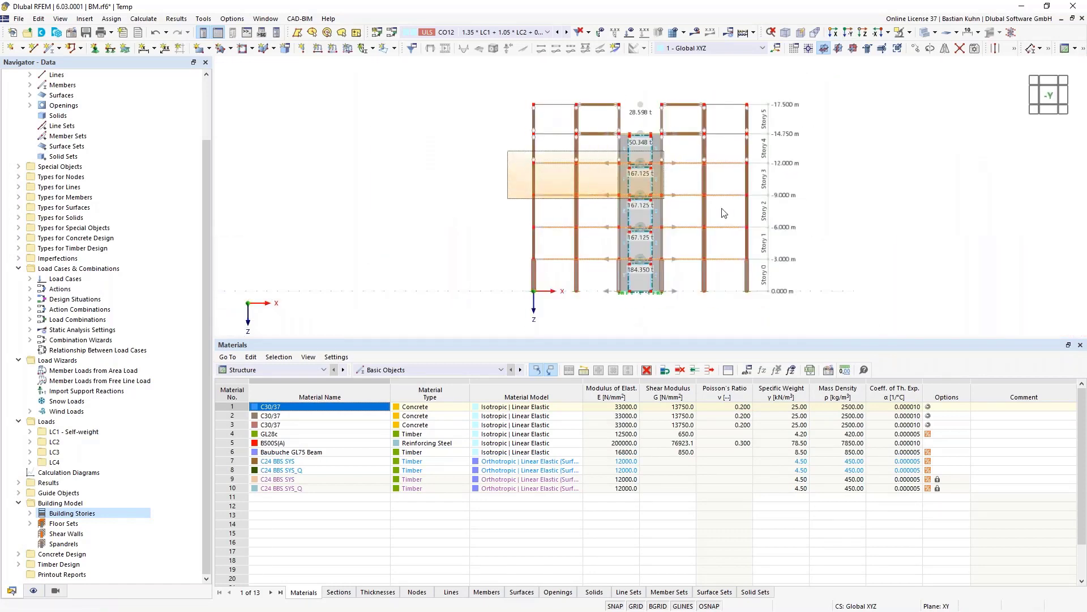
drag(722, 213, 492, 156)
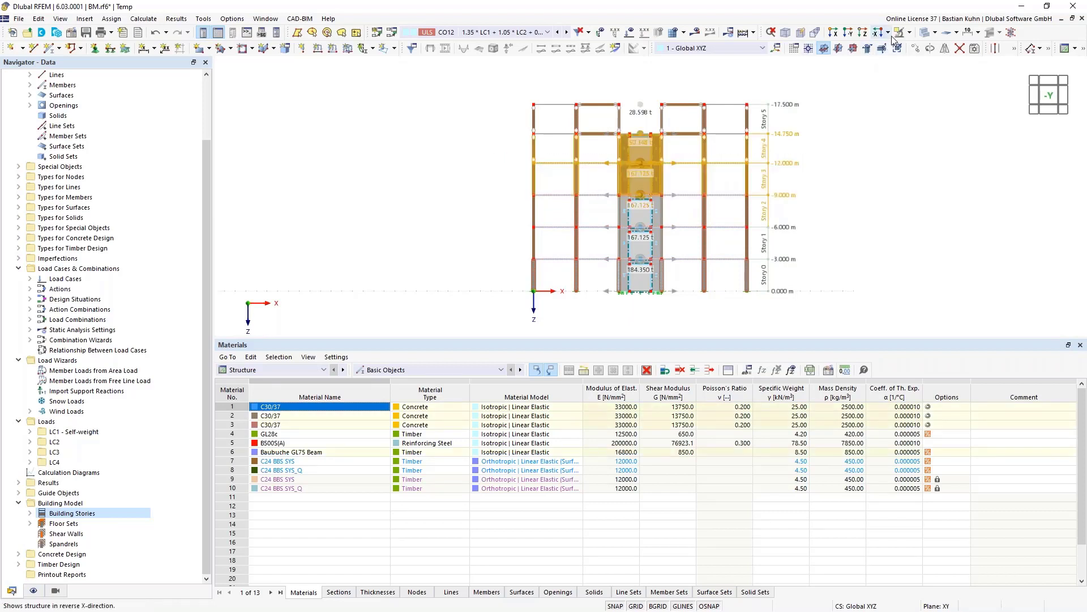
click(910, 33)
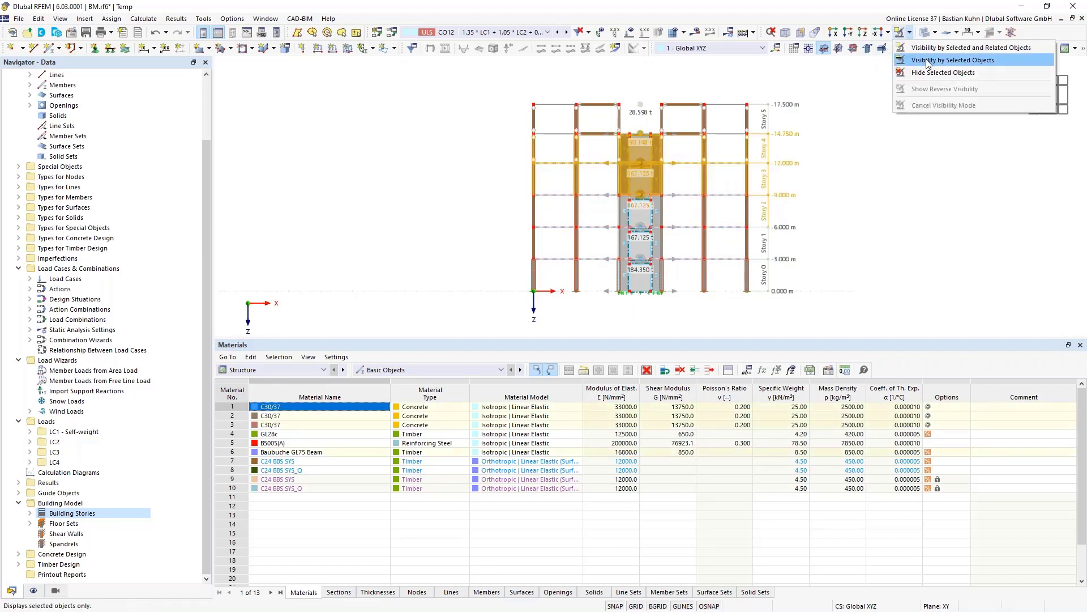
click(934, 63)
middle_drag(826, 223, 589, 145)
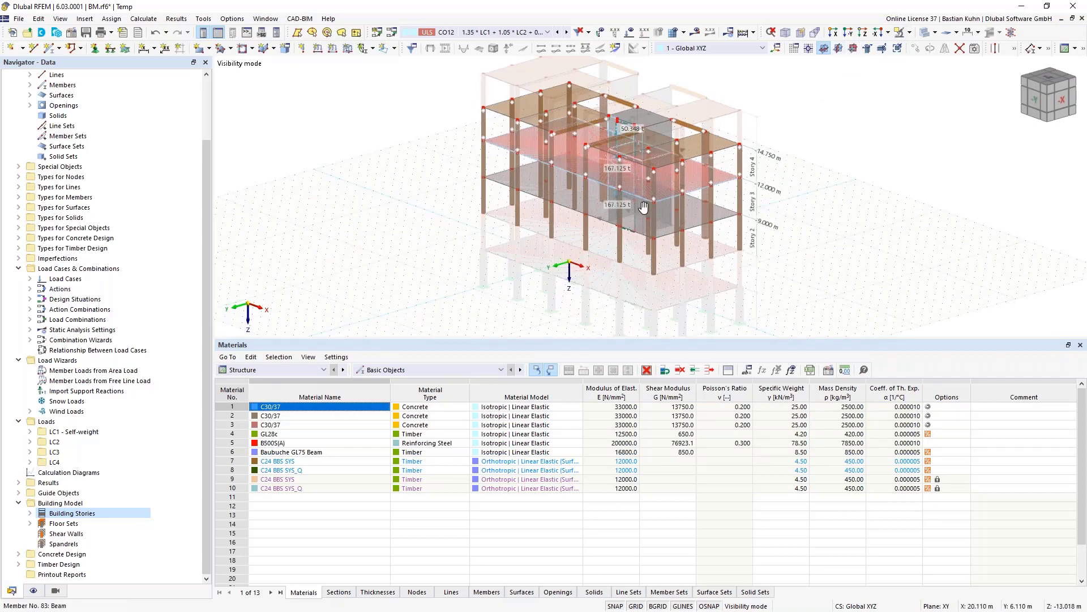
middle_drag(643, 207, 708, 210)
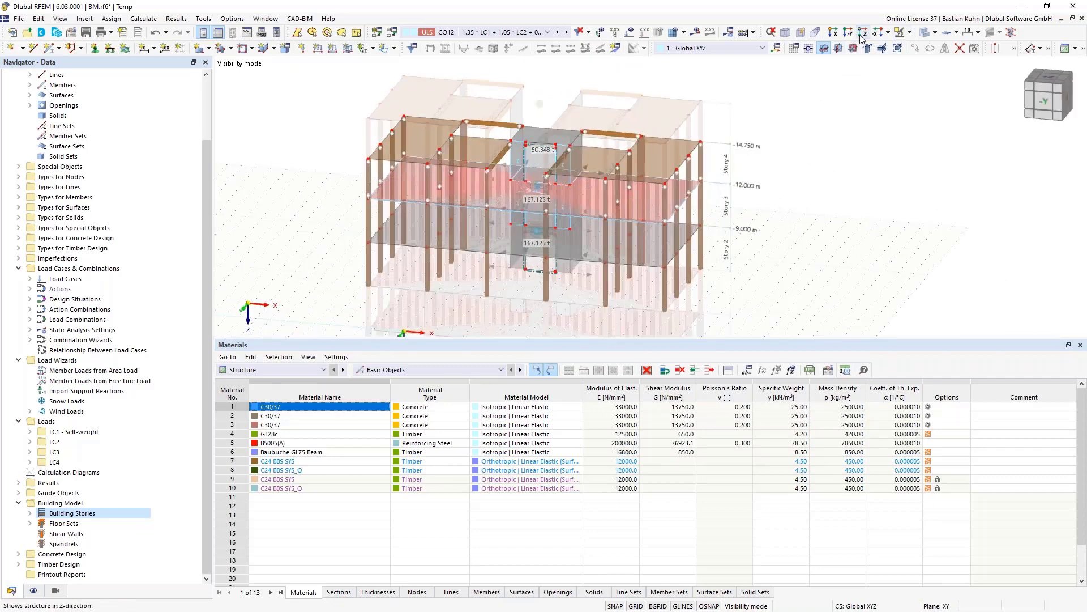
Isolate the story 3 objects between -9.000 m and -12.000 m in the front elevation with visibility by selected objects
click(848, 33)
scroll(702, 172, down, 1)
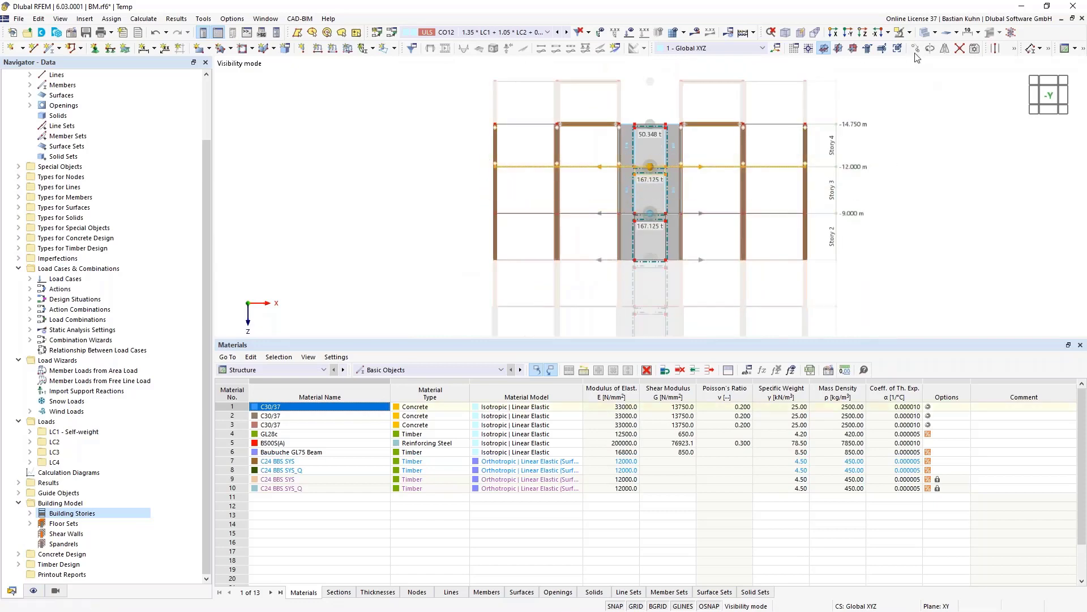
click(900, 32)
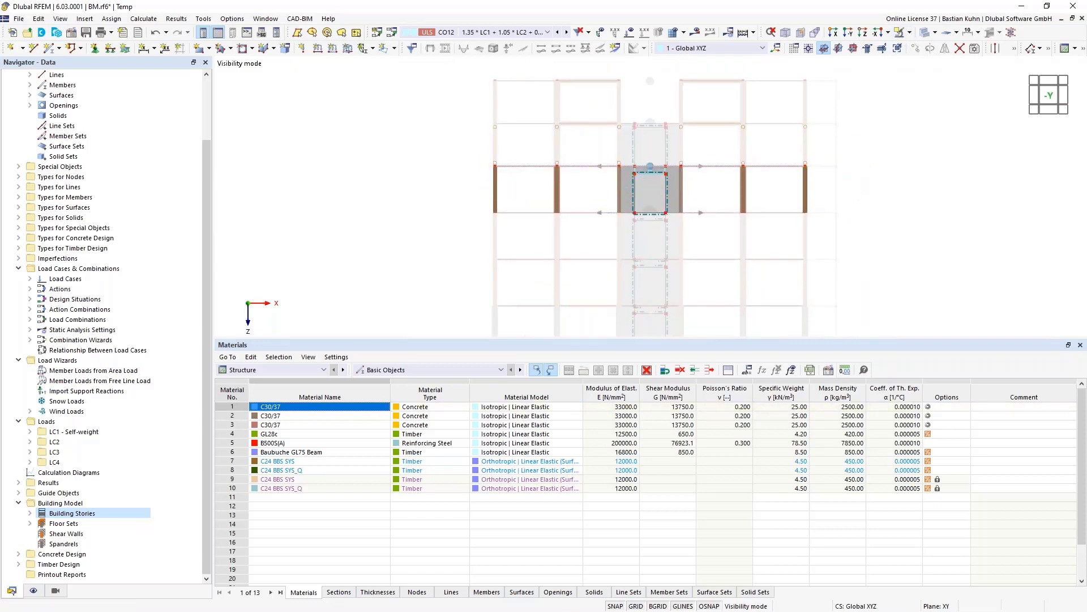
Examine the isolated -12.000 m floor's rigid diaphragm around its center, at the core walls and at the column heads
ctrl+middle_drag(856, 190, 767, 227)
scroll(630, 181, up, 3)
scroll(657, 156, up, 4)
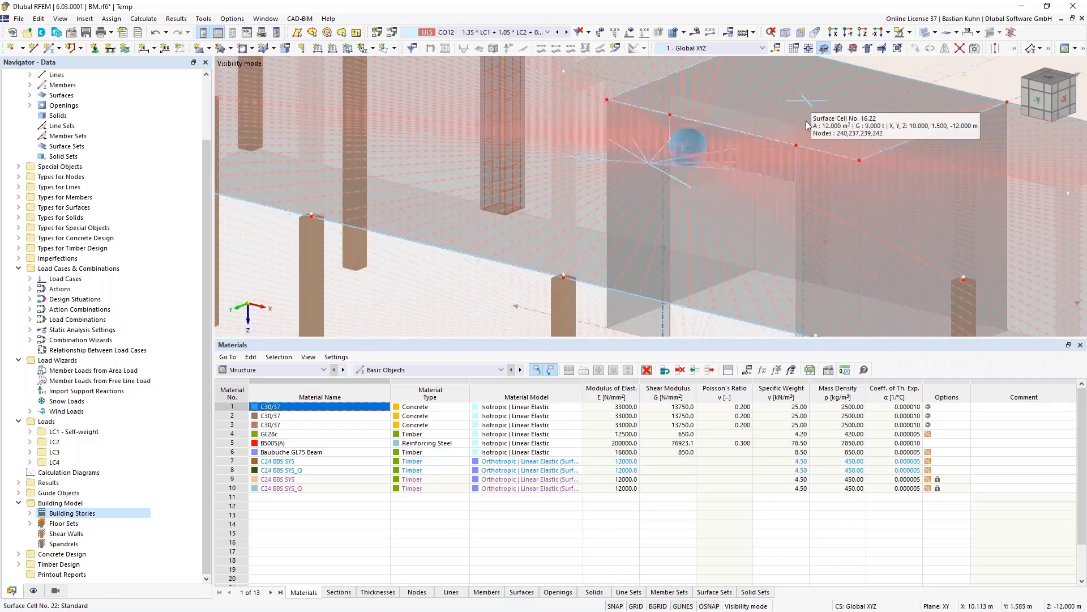
scroll(807, 125, down, 5)
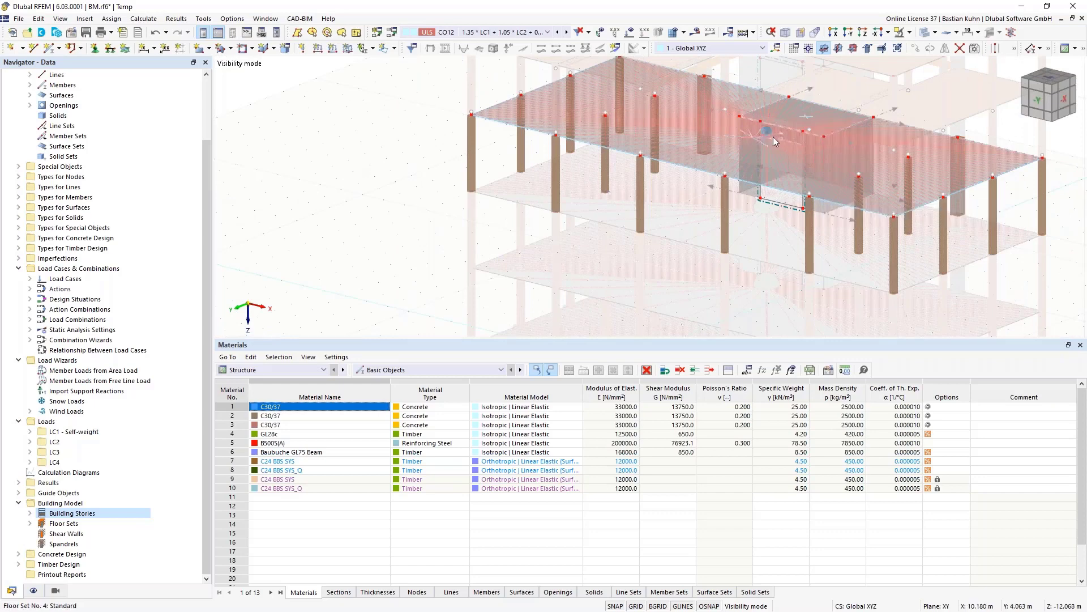
scroll(773, 137, up, 5)
scroll(773, 154, down, 5)
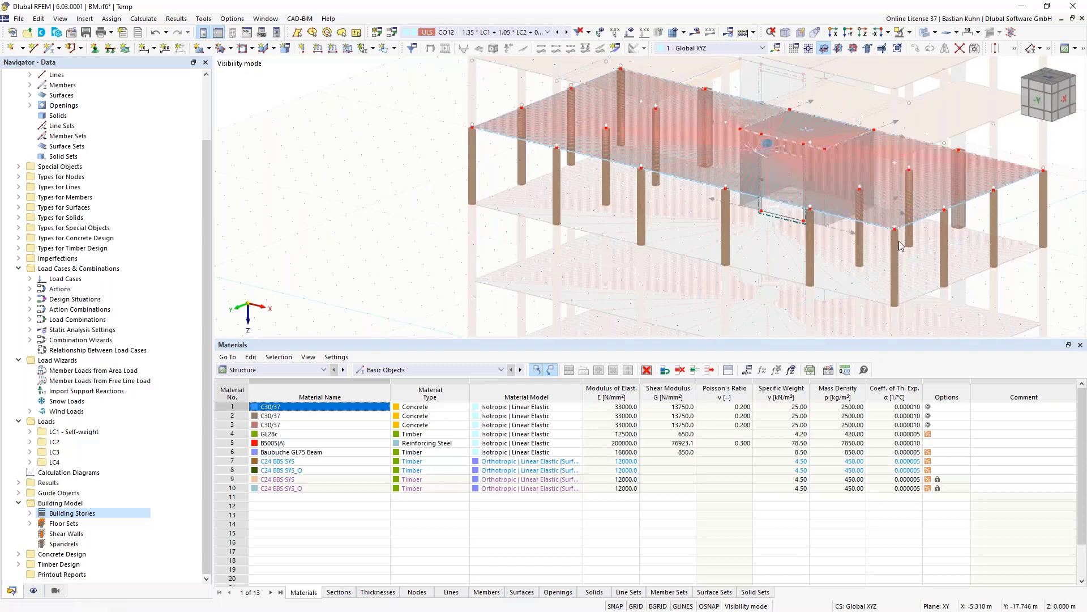
scroll(922, 209, up, 2)
scroll(922, 209, up, 3)
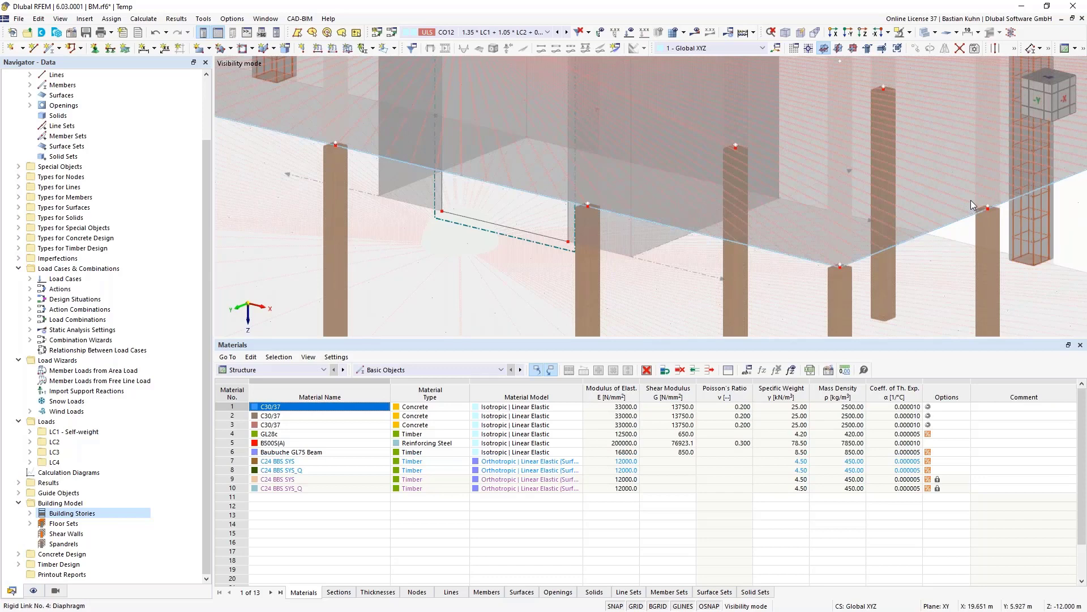
scroll(970, 199, down, 5)
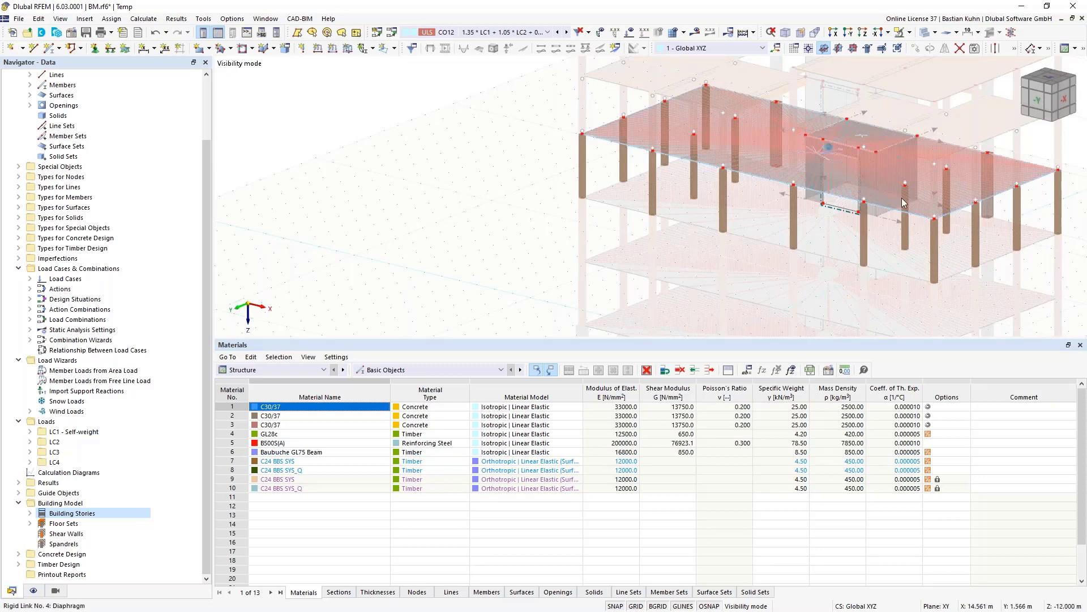
mouse_move(981, 199)
scroll(756, 208, down, 3)
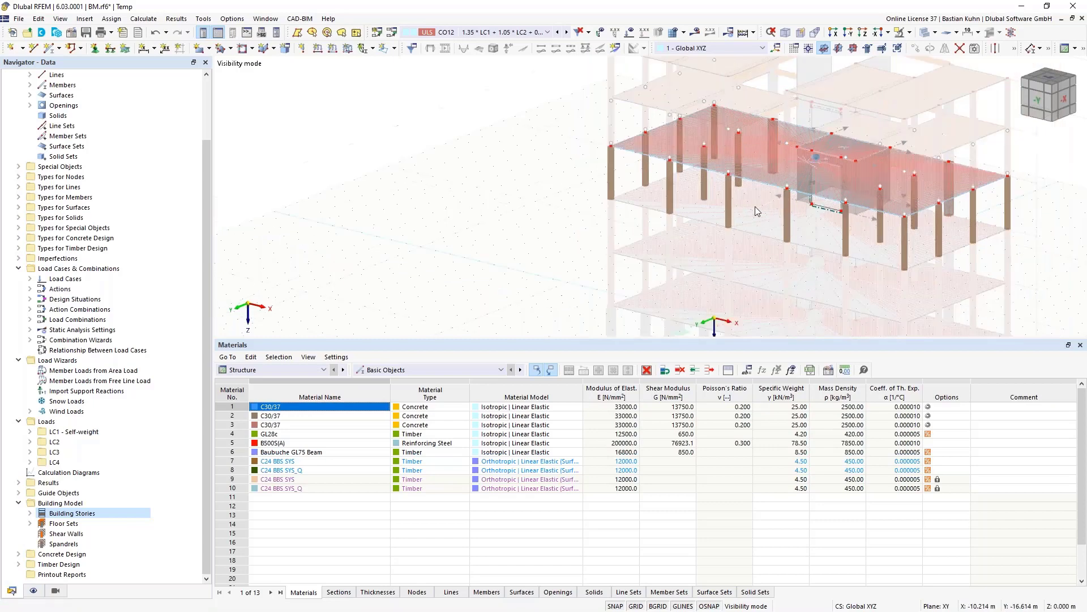
scroll(756, 207, down, 2)
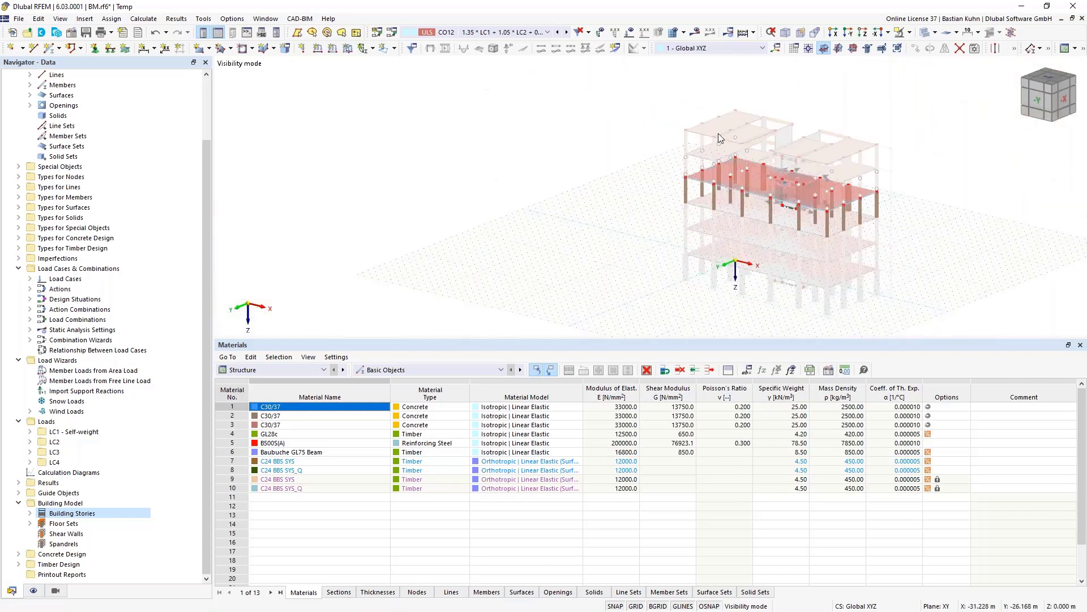
Cancel the visibility mode to display the whole building and view it from the opposite side
click(914, 33)
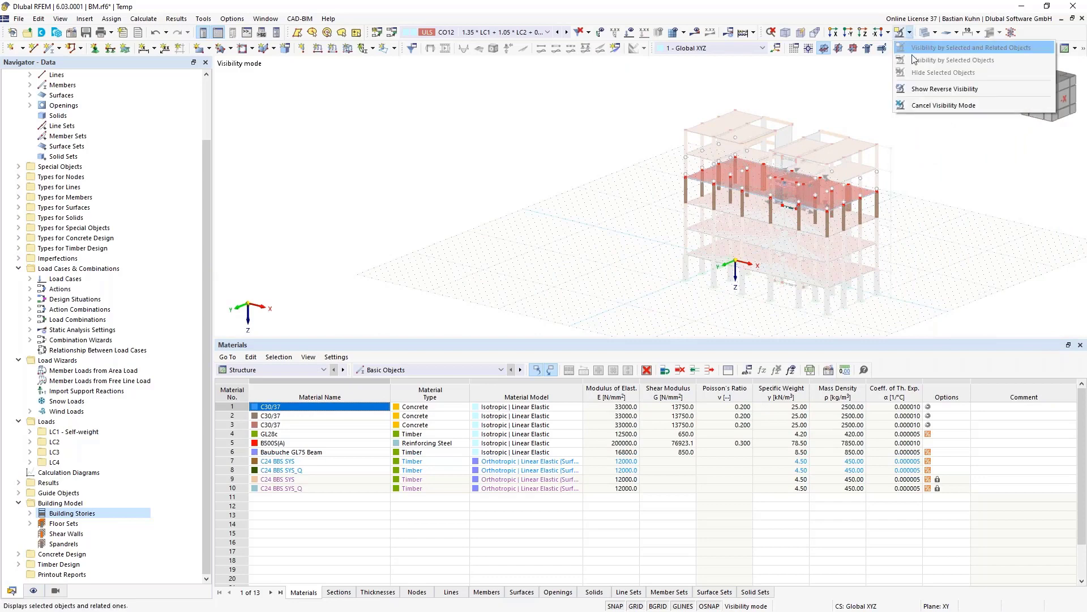
click(927, 108)
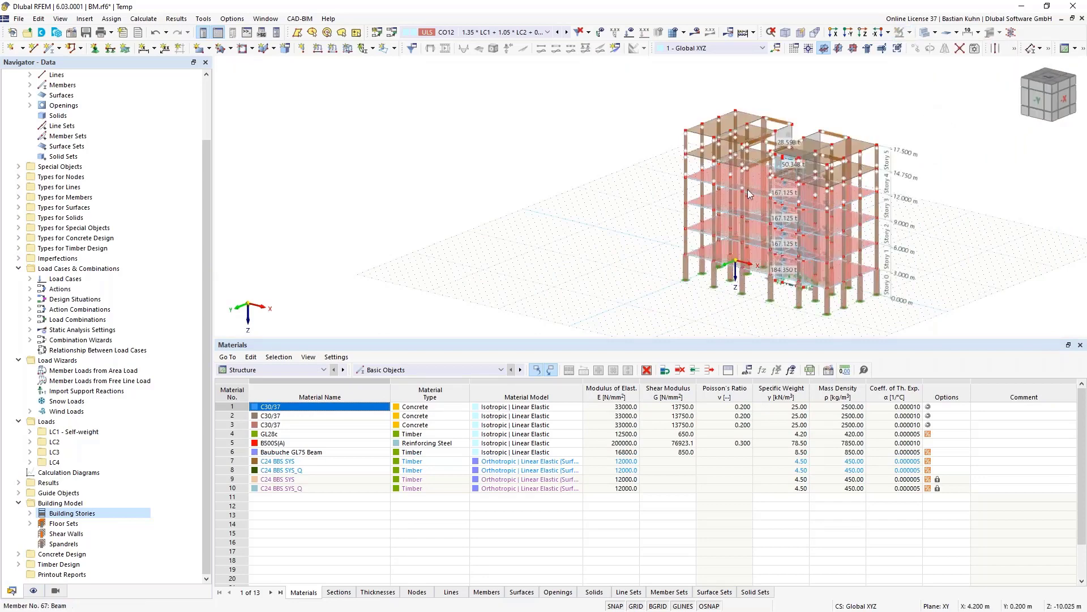
ctrl+middle_drag(794, 213, 1061, 212)
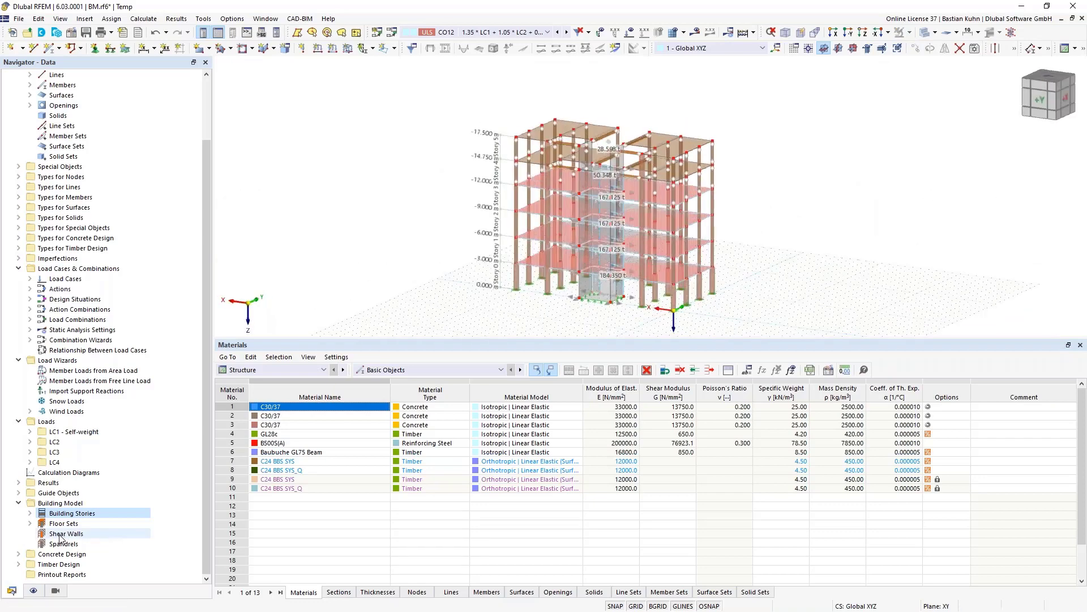
Inspect story 3's floor set, including its properties, connected surfaces and members, and the rendered model preview, without changing it
click(30, 524)
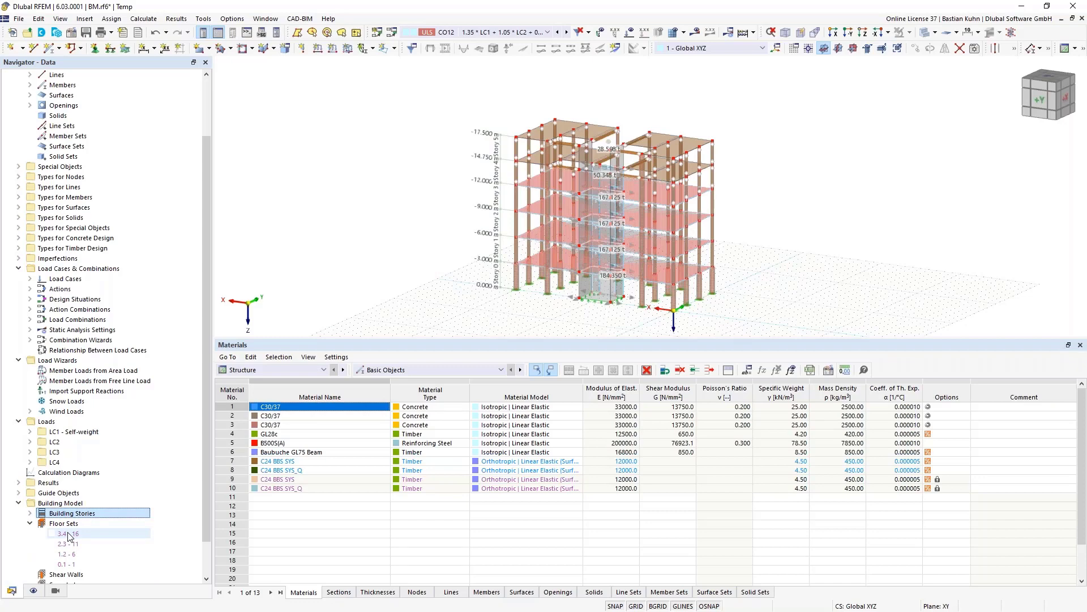
double_click(68, 533)
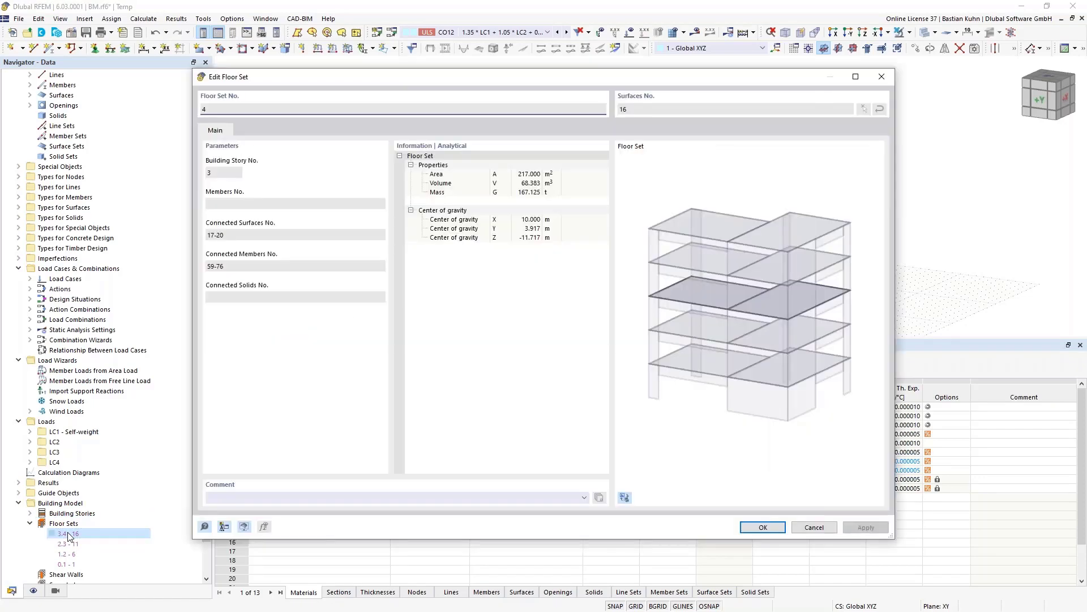
click(624, 497)
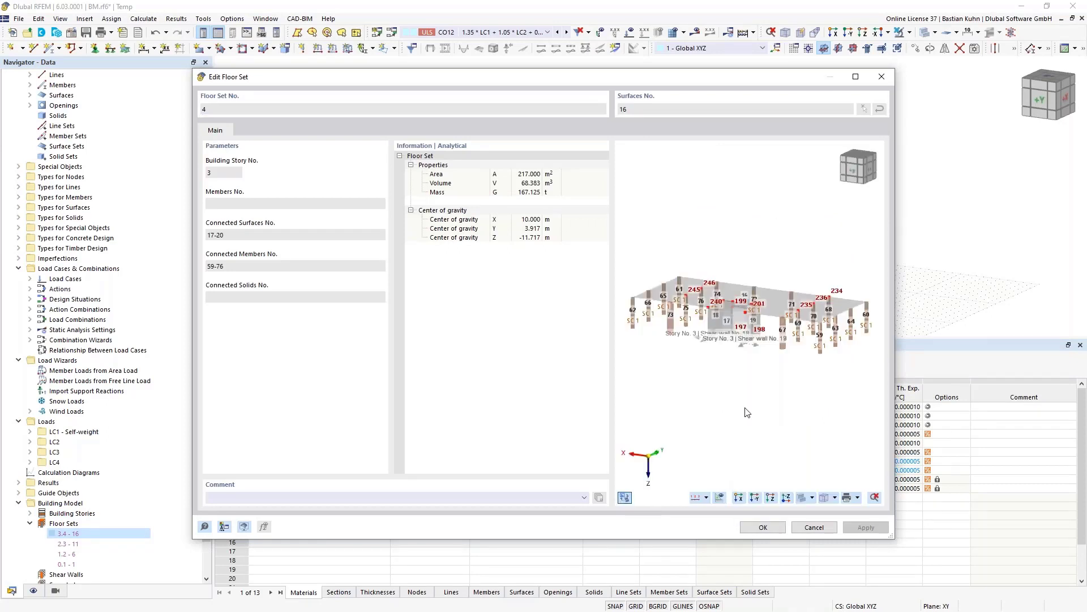
click(816, 529)
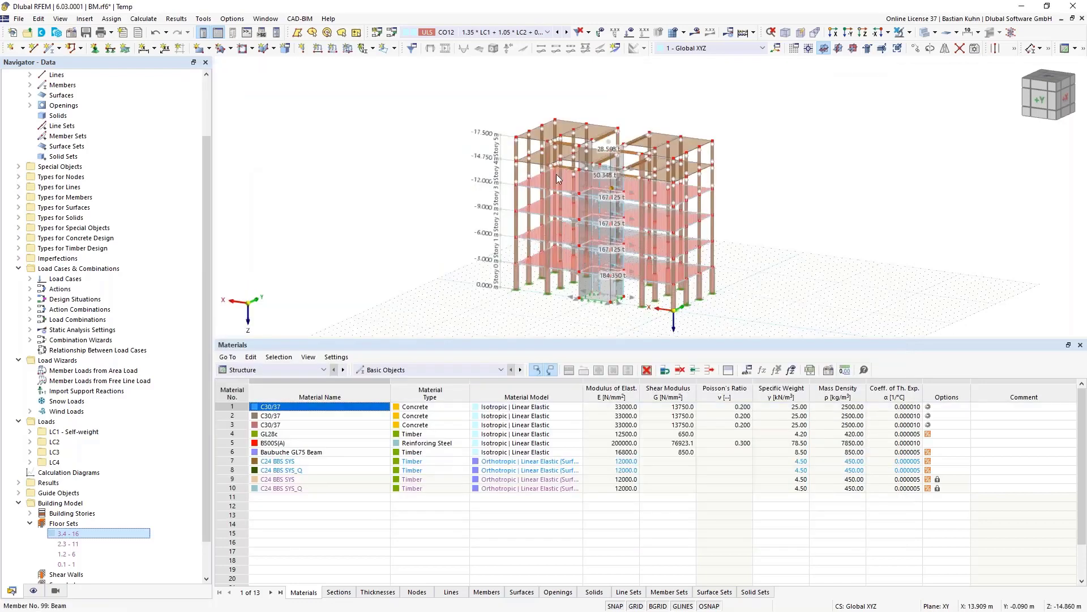
Inspect the Diaphragm rigid link of the -12.000 m floor, including its linked nodes, lines and diaphragm center
scroll(524, 191, up, 2)
scroll(471, 185, up, 2)
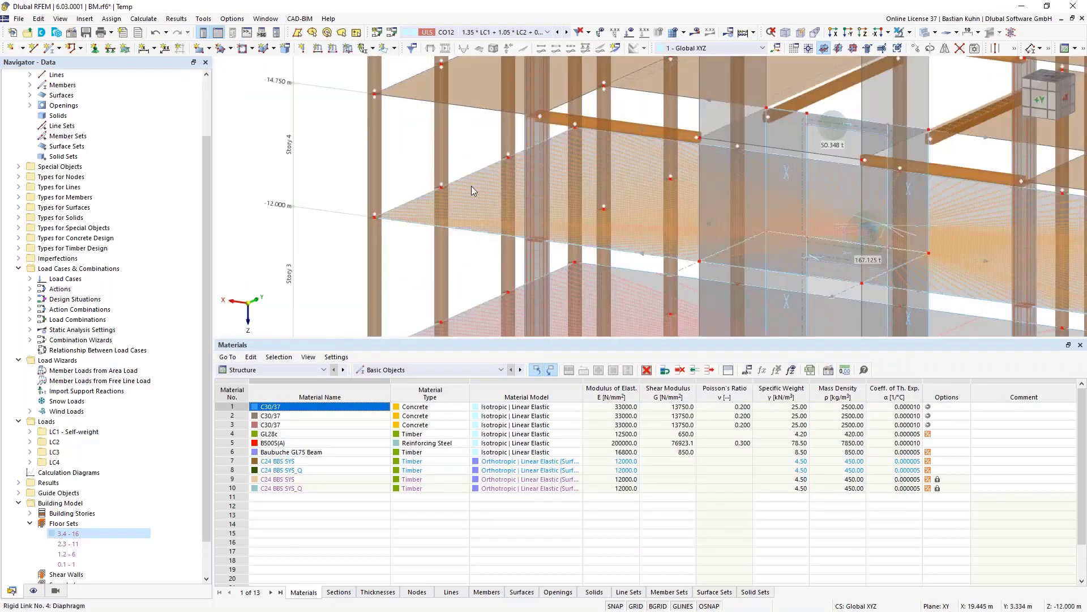
double_click(471, 186)
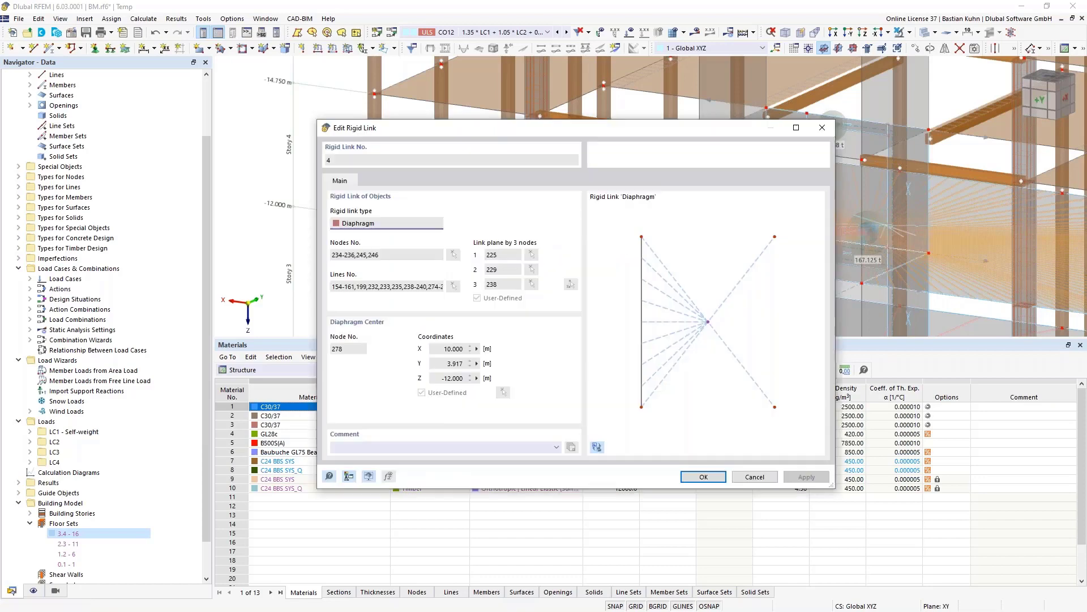
click(753, 477)
Inspect the -12.000 m slab surface's concrete cover and available stiffness types, keeping Floor Slab - Rigid Diaphragm
scroll(493, 154, up, 3)
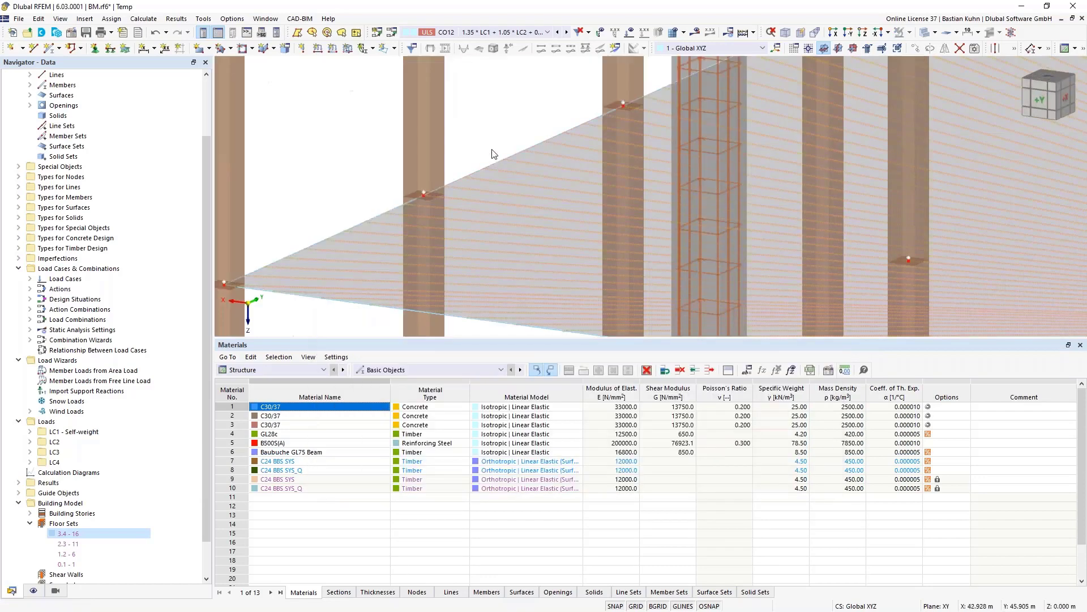
double_click(486, 199)
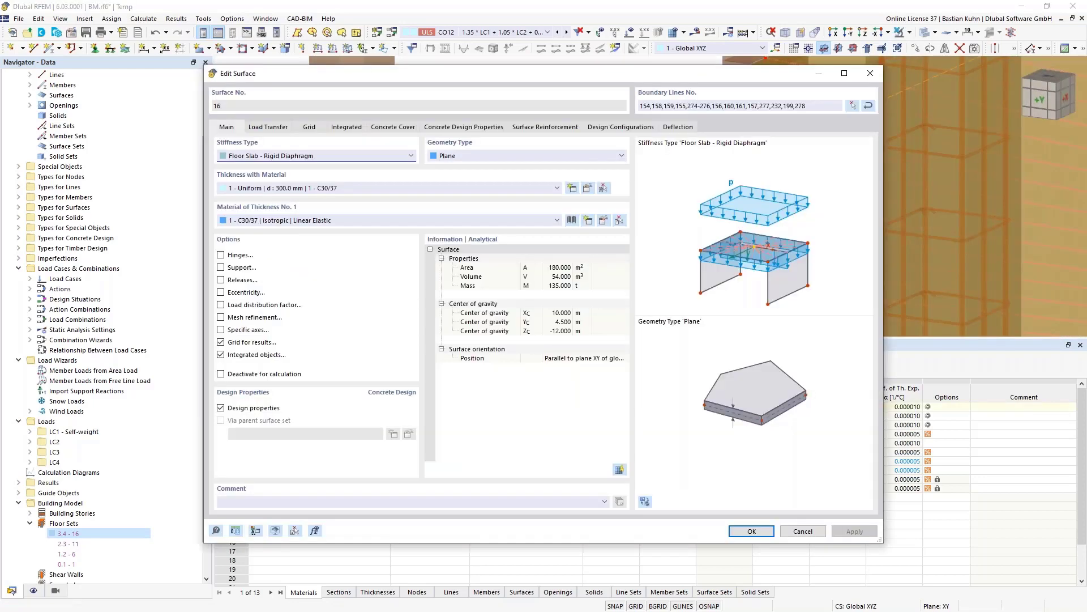
click(392, 128)
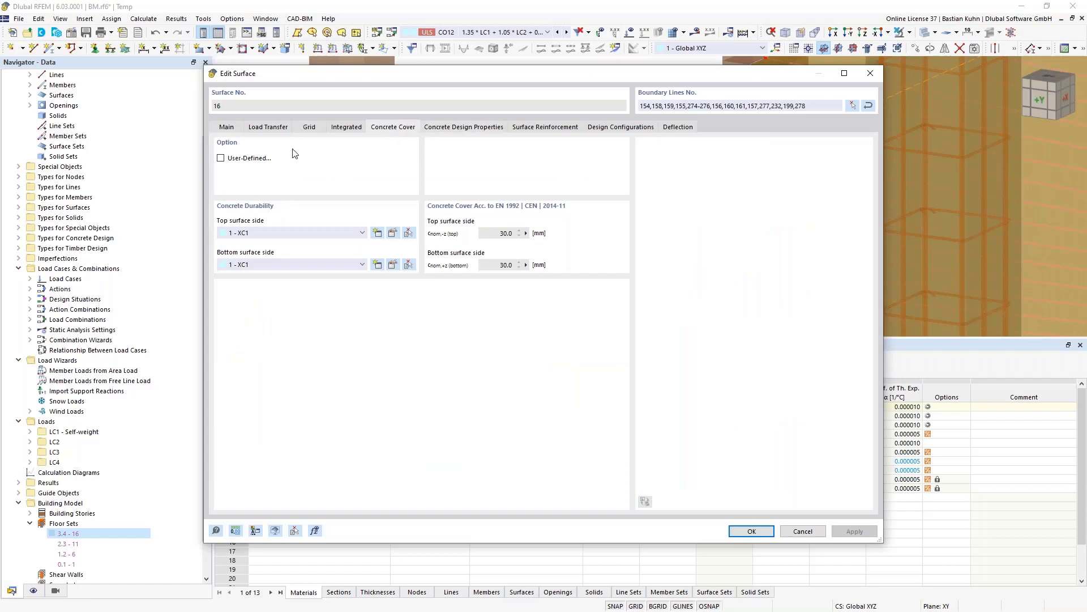
click(224, 128)
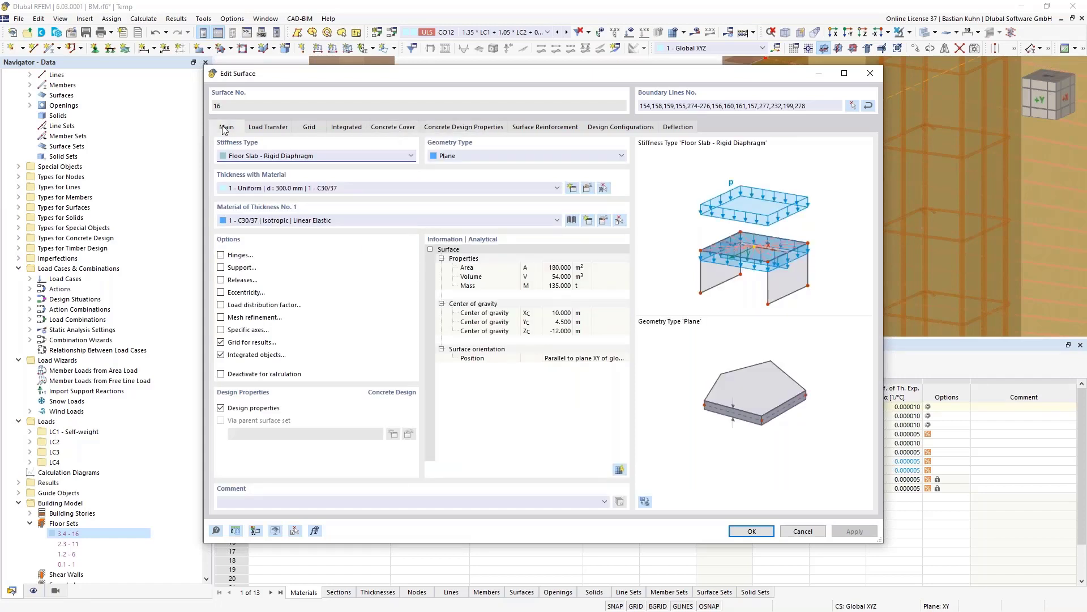
click(237, 160)
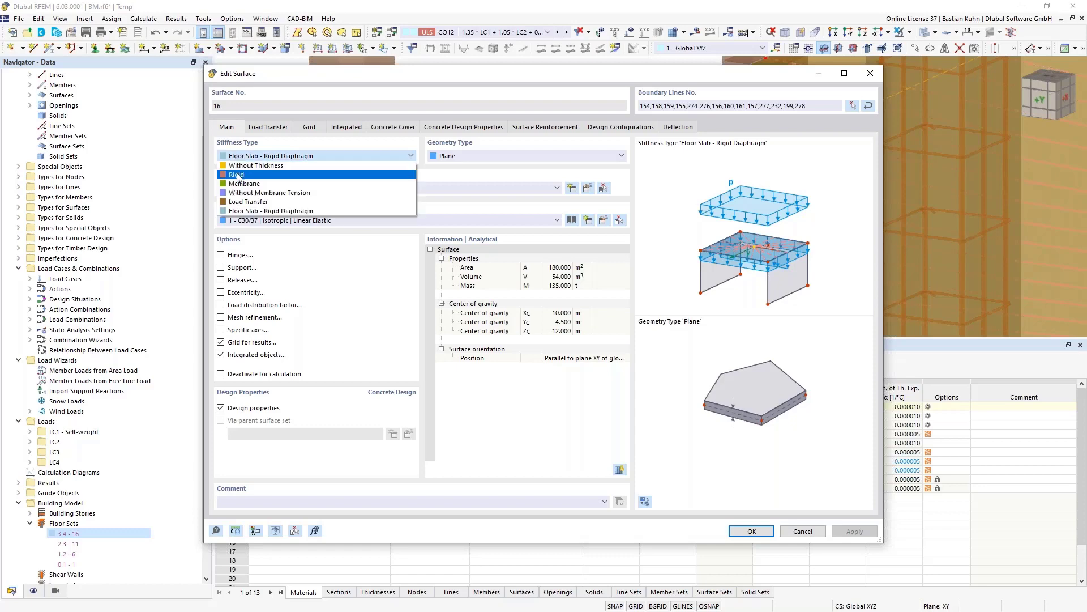
click(245, 115)
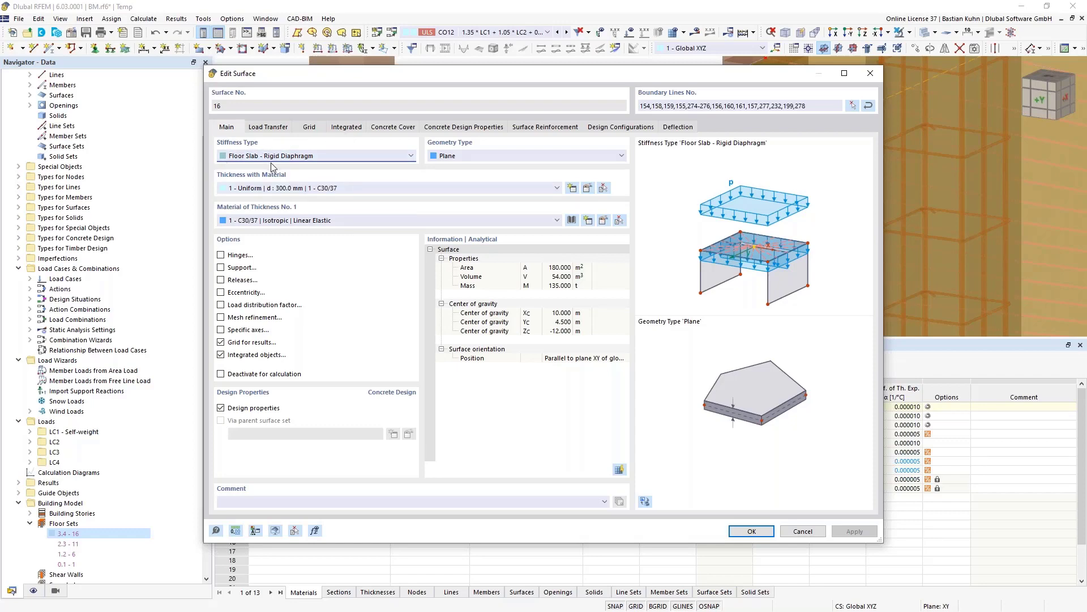
click(772, 528)
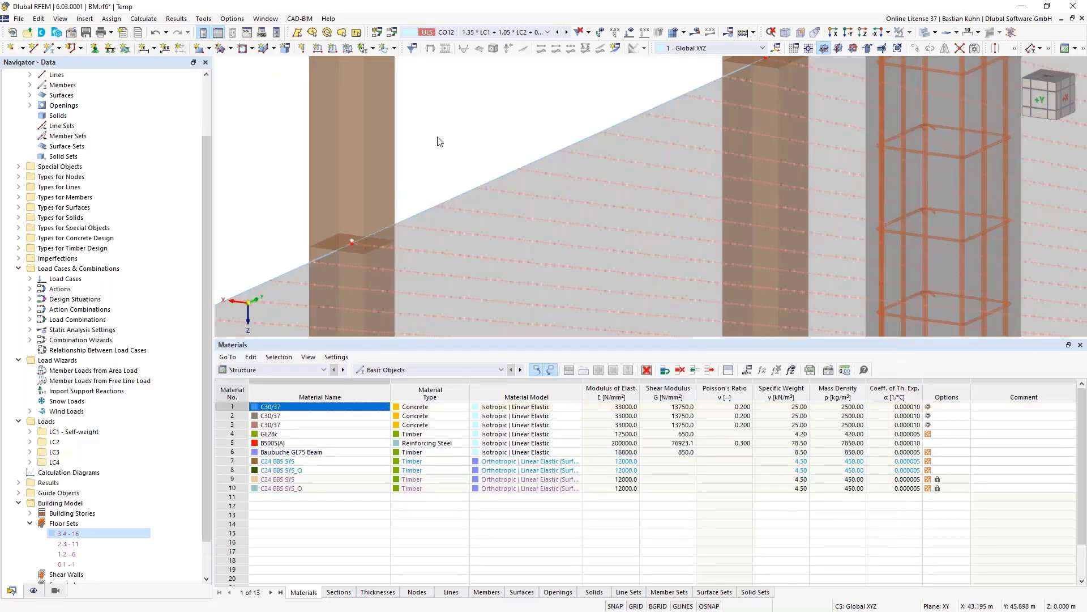
scroll(437, 142, down, 6)
scroll(132, 466, down, 2)
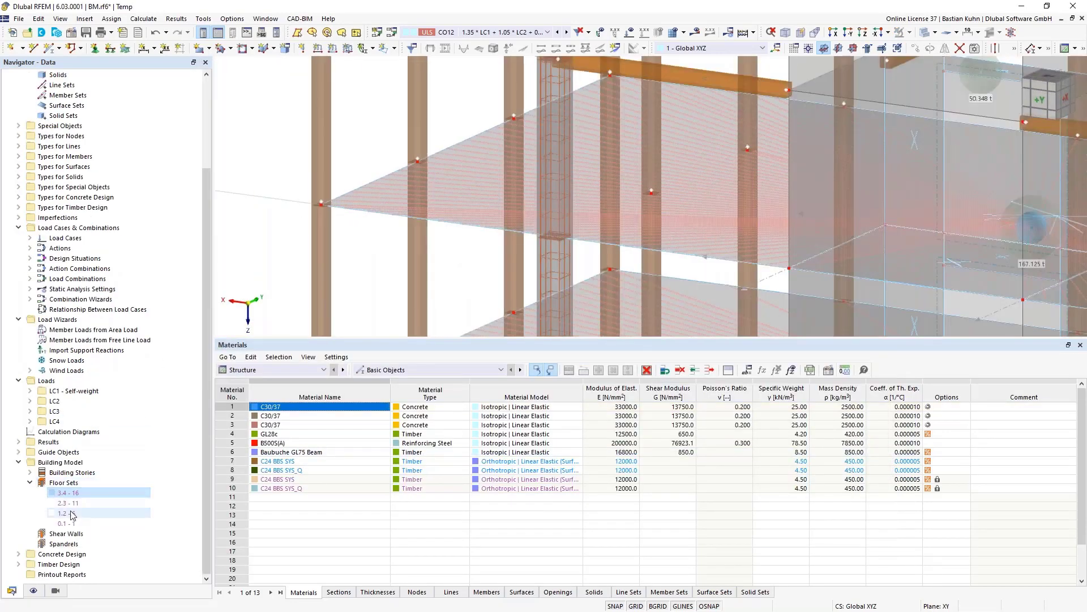
Create a new shear wall in the building model and start picking its surfaces graphically
click(66, 534)
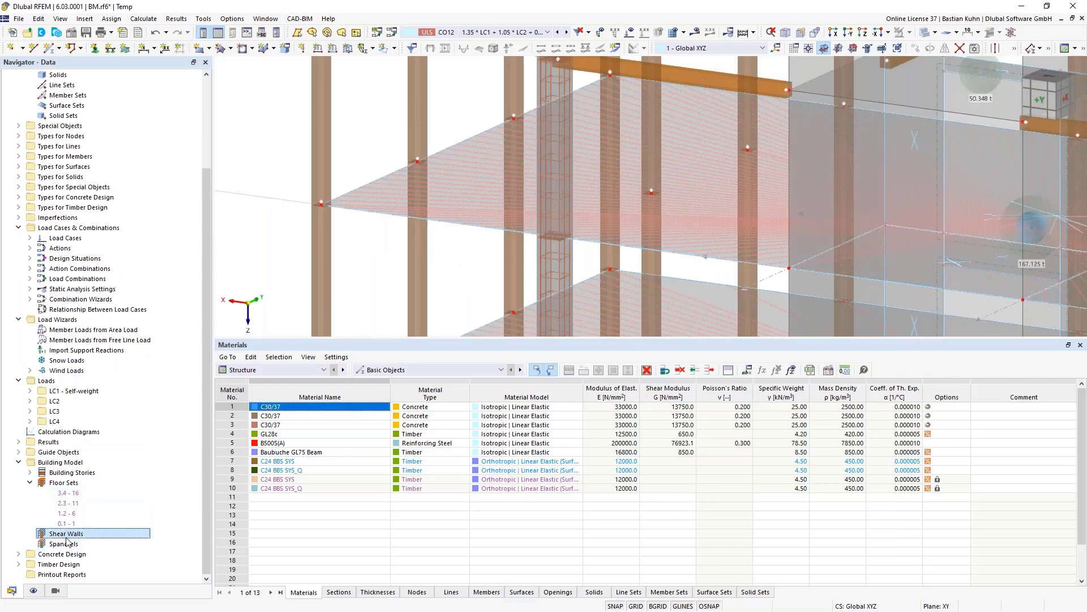
right_click(66, 538)
click(142, 429)
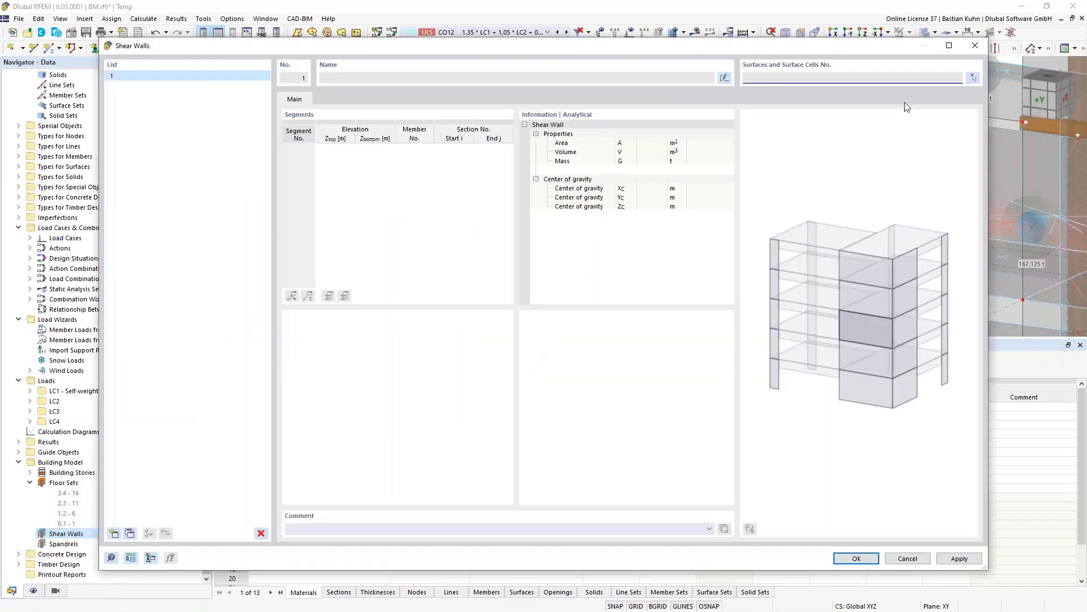
click(972, 77)
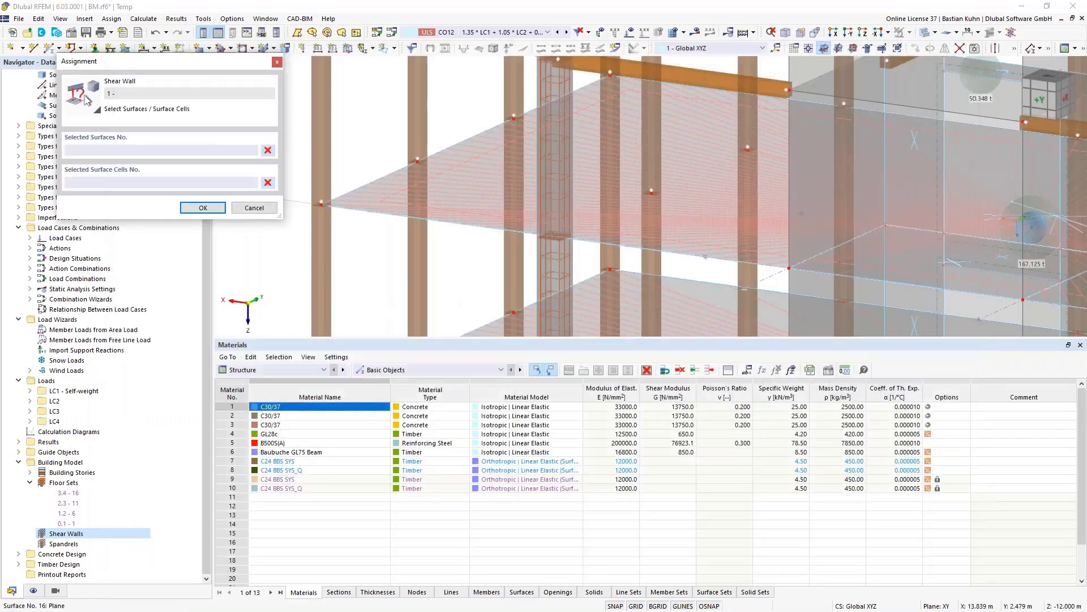
Assign the stacked core wall surfaces 2, 7, 12, 17 and 22 to the first shear wall
middle_drag(833, 216, 538, 215)
scroll(689, 199, down, 8)
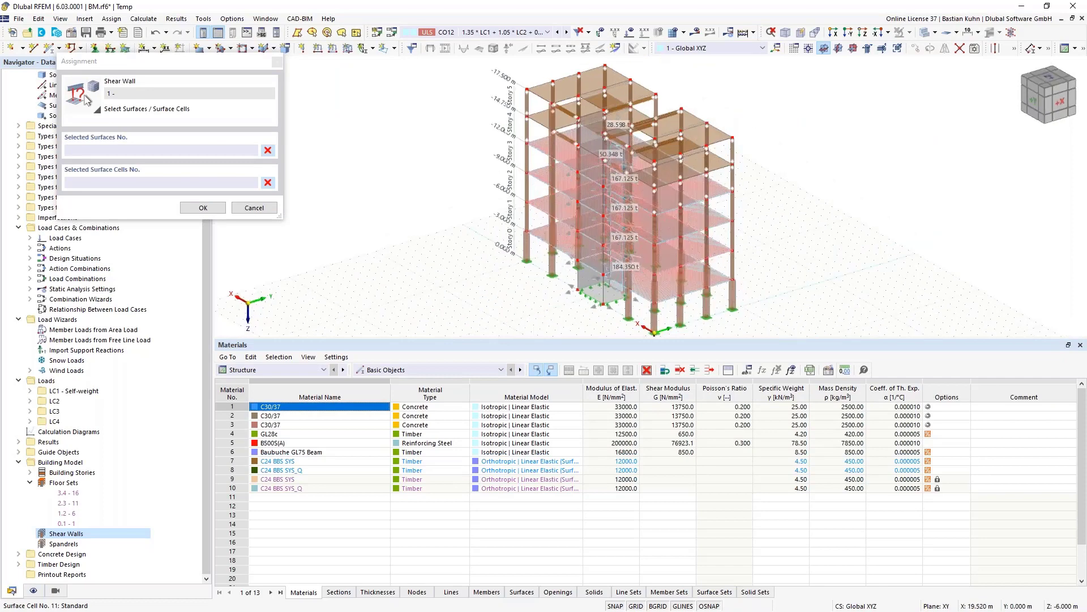
scroll(599, 293, up, 1)
click(599, 293)
click(598, 256)
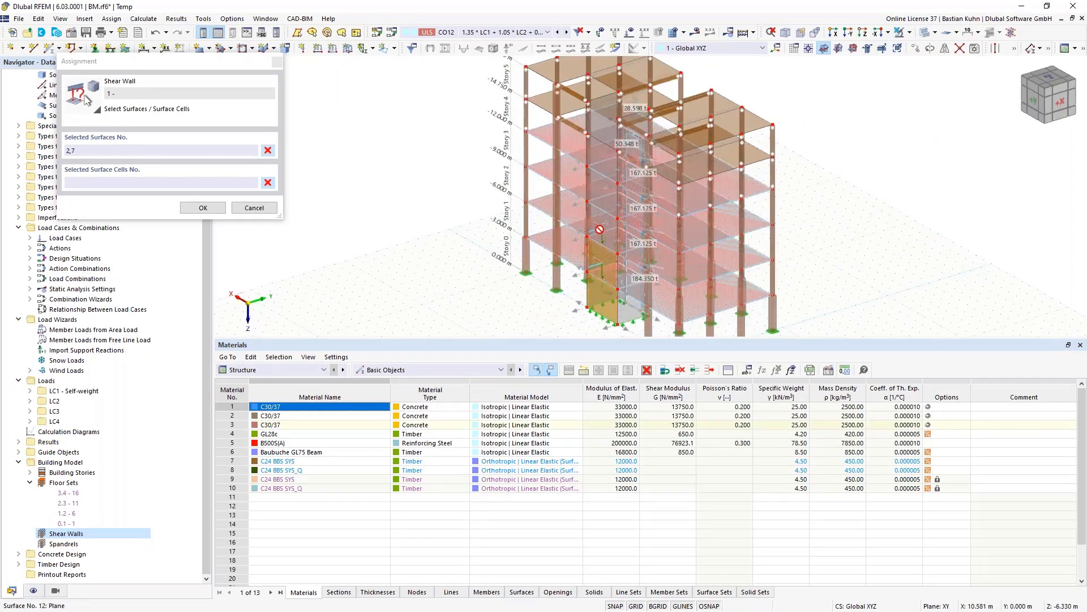
click(597, 226)
click(598, 184)
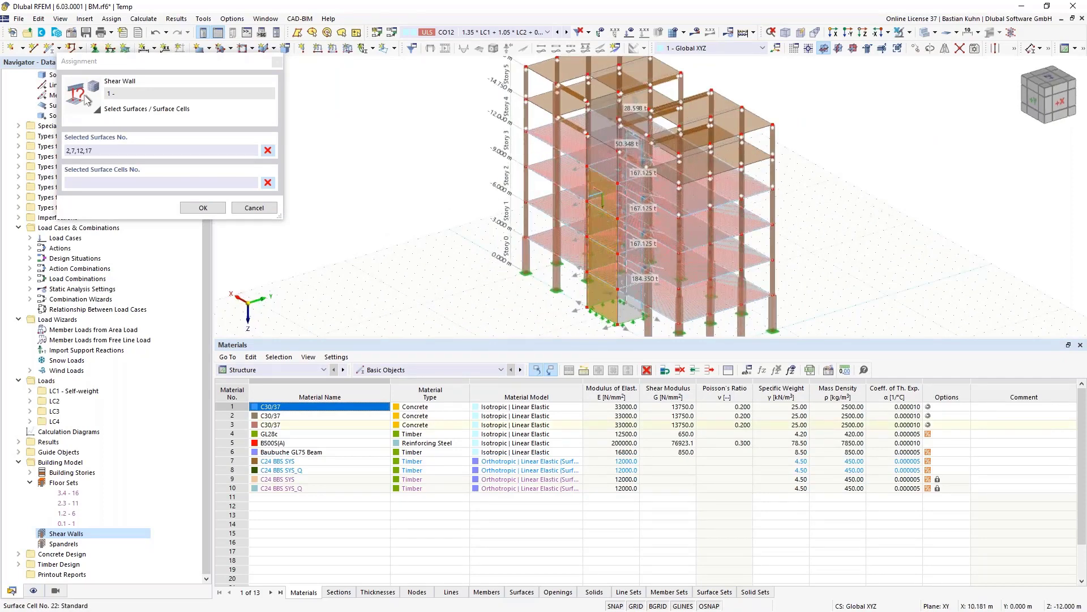
click(601, 150)
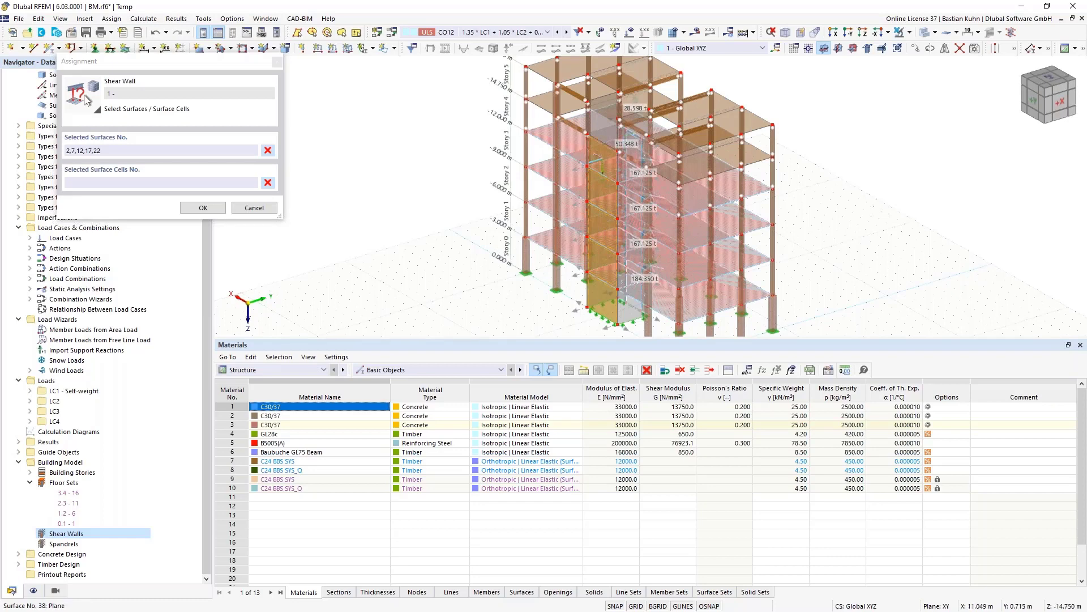
scroll(609, 114, up, 2)
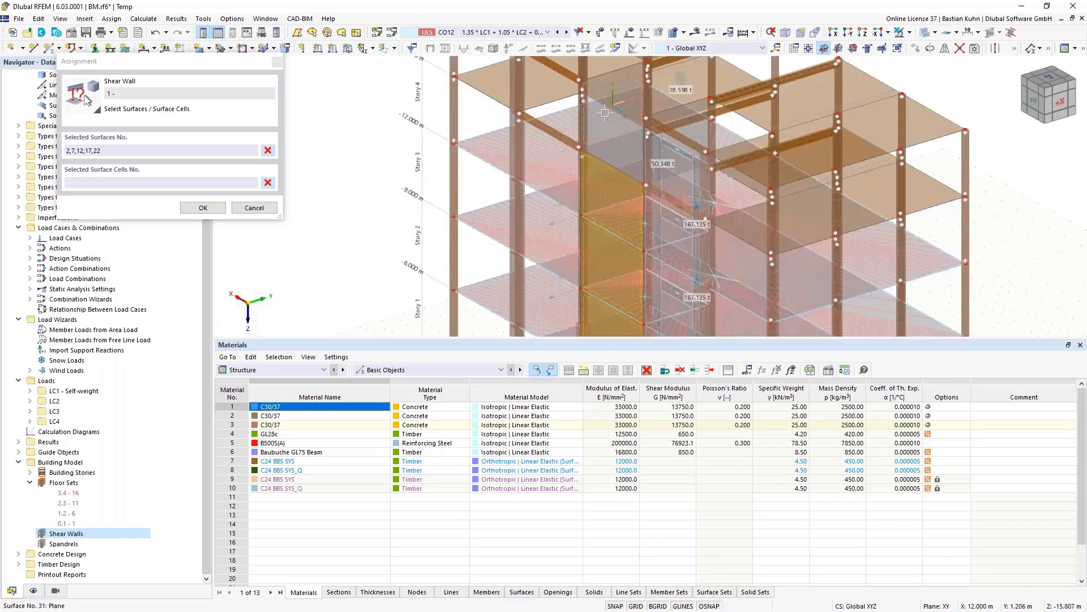
scroll(620, 139, up, 3)
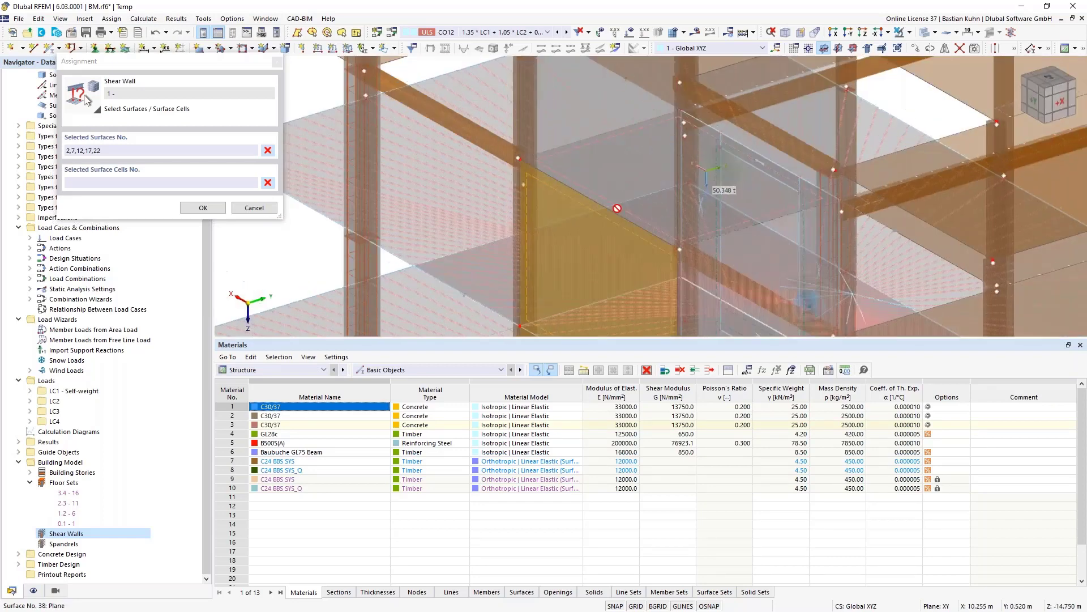
scroll(618, 209, down, 5)
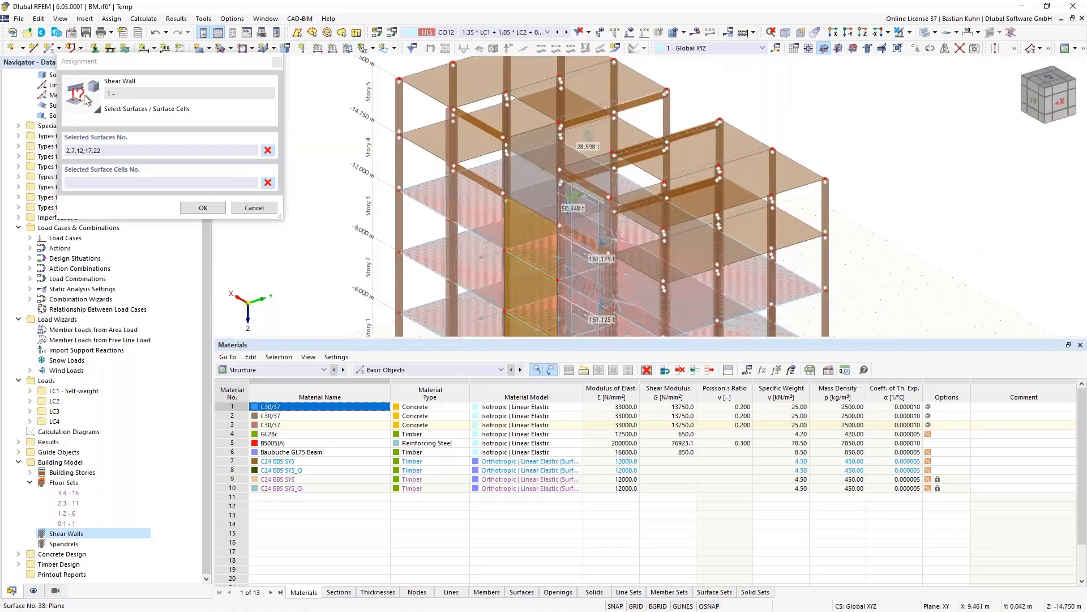
ctrl+middle_drag(578, 210, 621, 214)
click(214, 208)
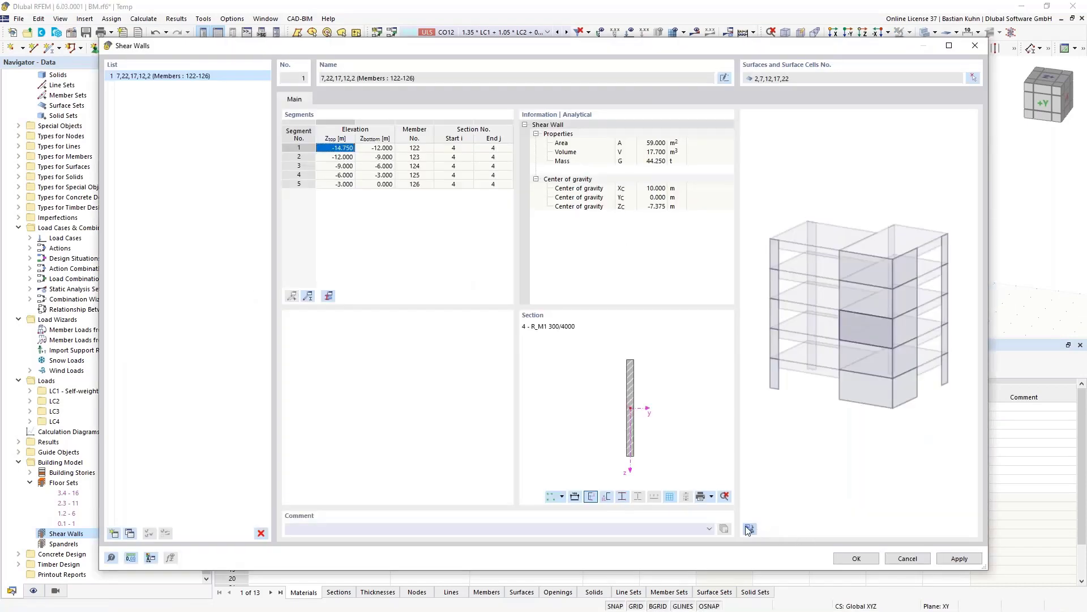
Switch the shear wall preview to the actual model and apply the first shear wall
click(750, 528)
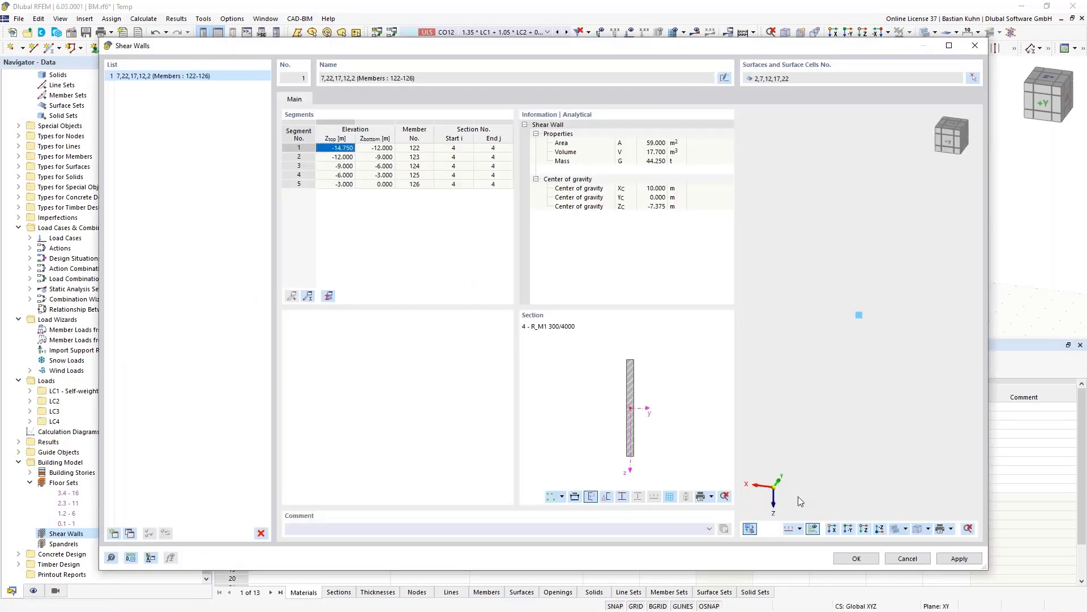
click(955, 563)
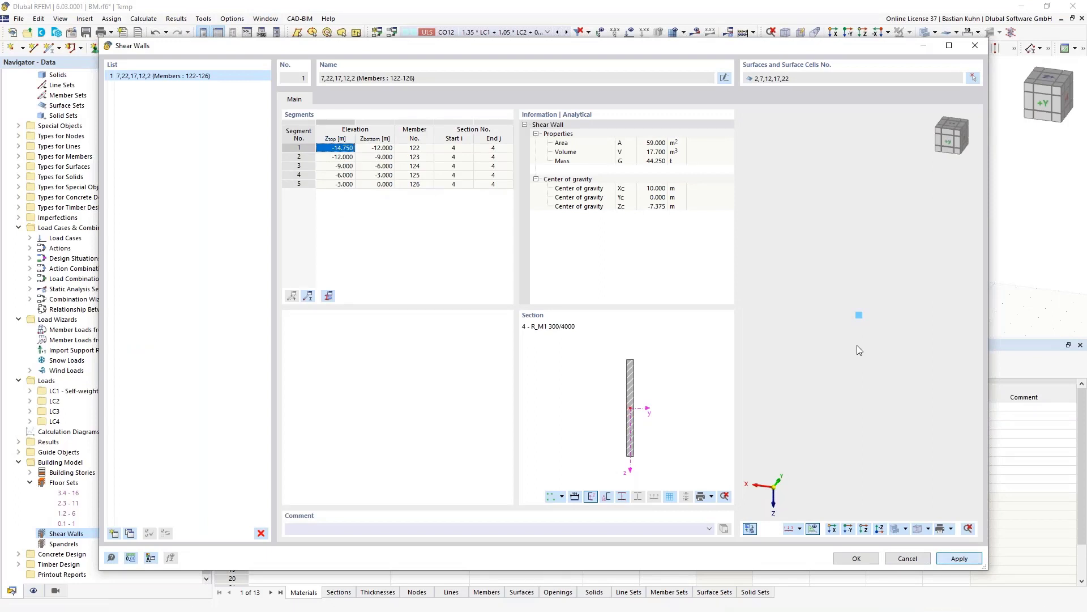
ctrl+middle_drag(858, 349, 841, 391)
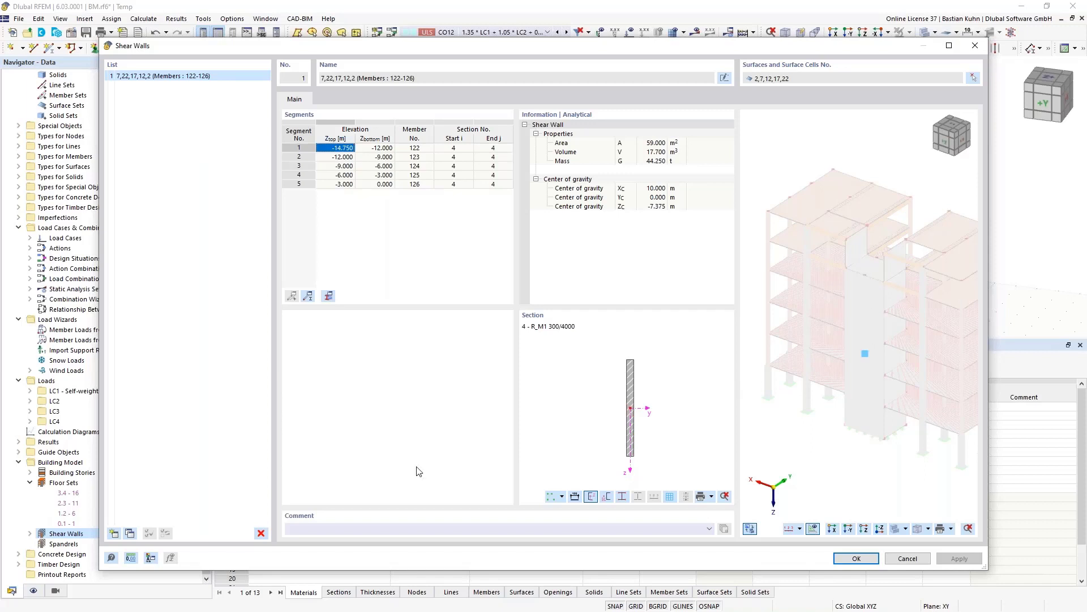
Add a second shear wall and pick the lower core wall surfaces 4, 9 and 14 for it
click(113, 534)
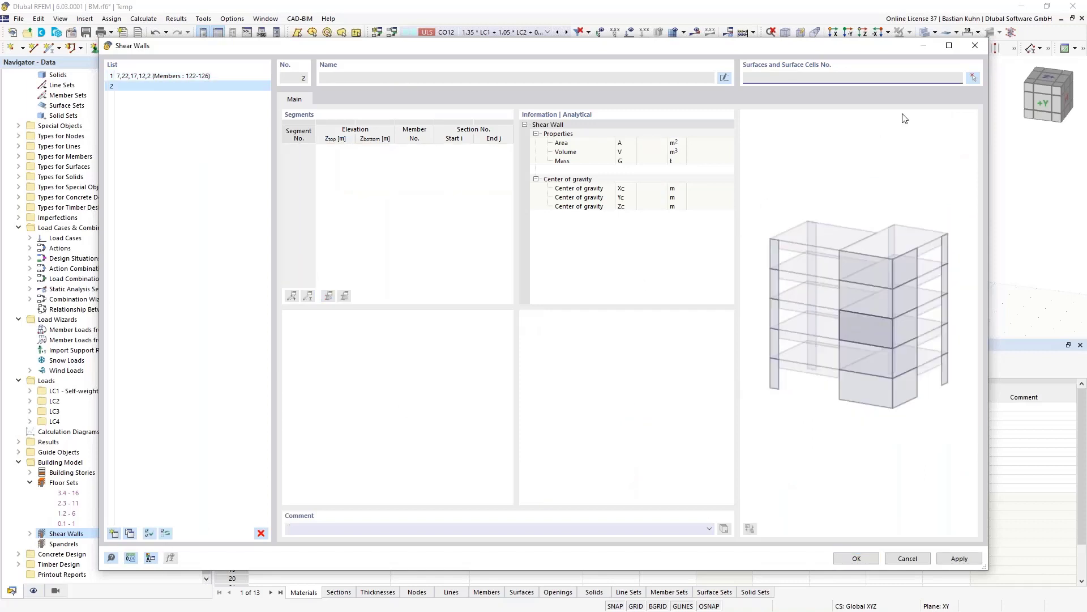
click(973, 78)
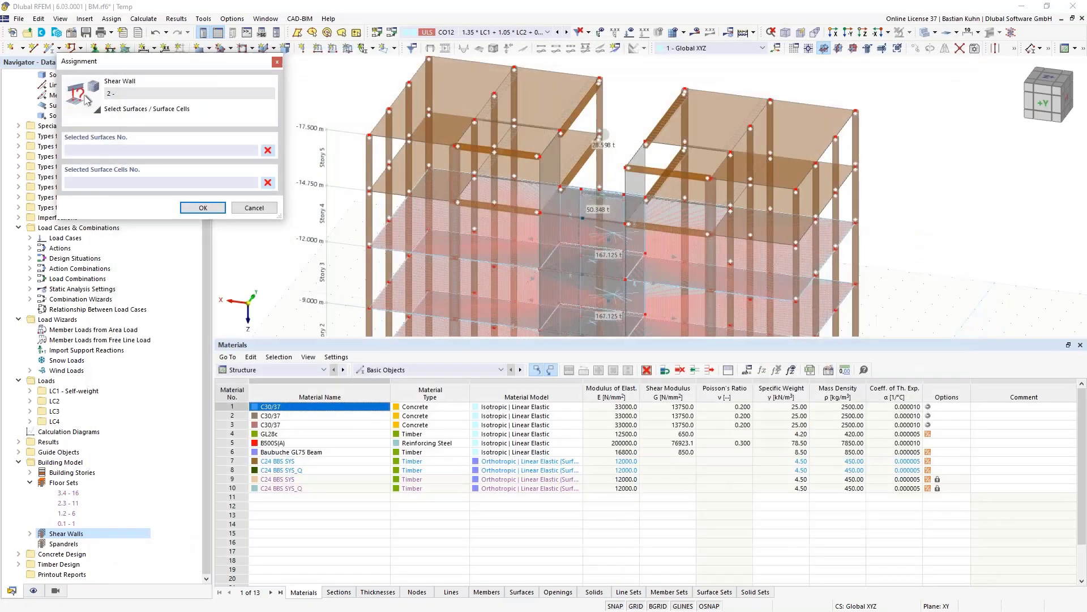
middle_drag(635, 248, 707, 148)
scroll(703, 113, down, 3)
scroll(704, 255, up, 3)
click(707, 264)
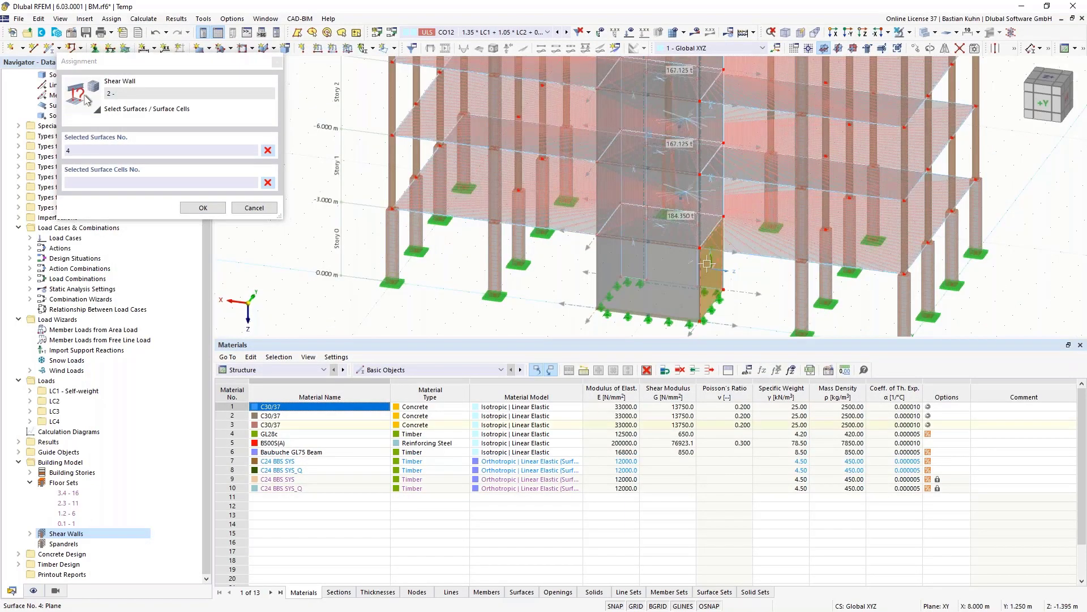
click(708, 181)
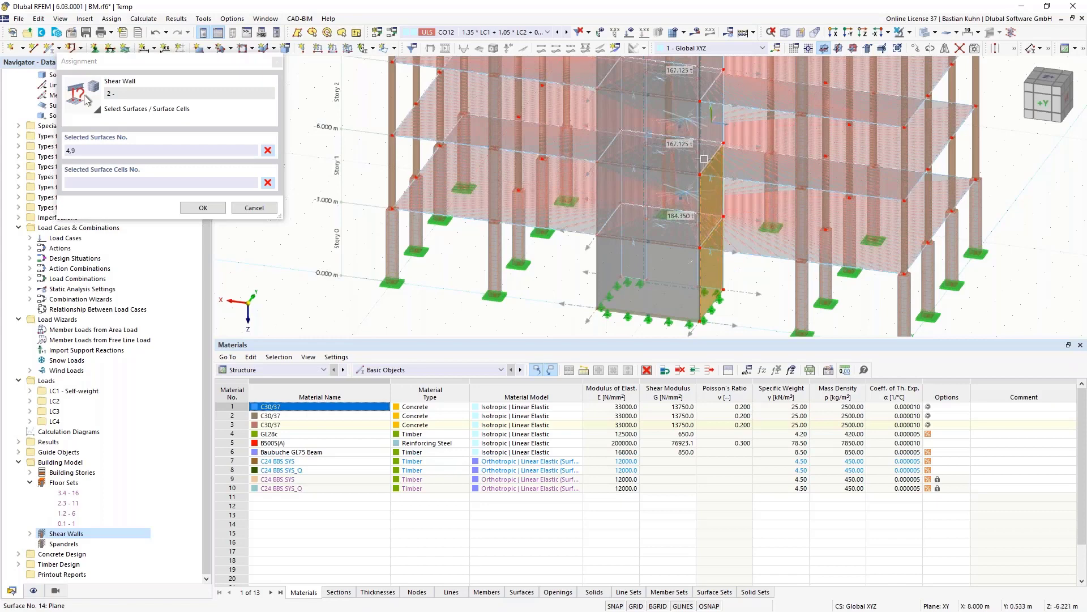
click(712, 111)
Add the upper core wall surfaces 19, 24 and 32 to the second shear wall and accept the assignment
middle_drag(713, 238, 700, 388)
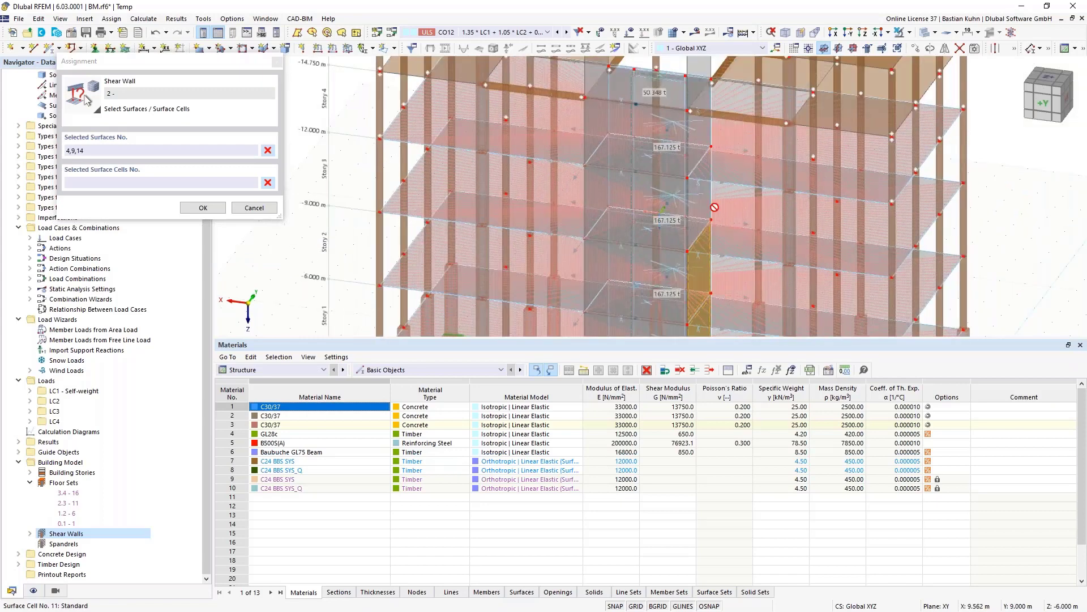
click(702, 195)
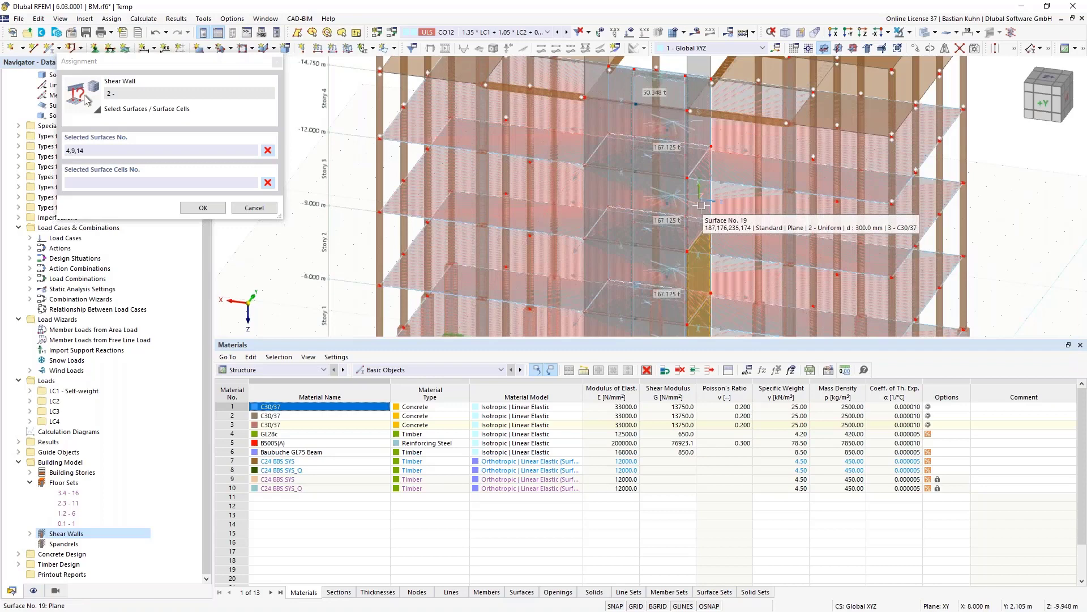
click(694, 150)
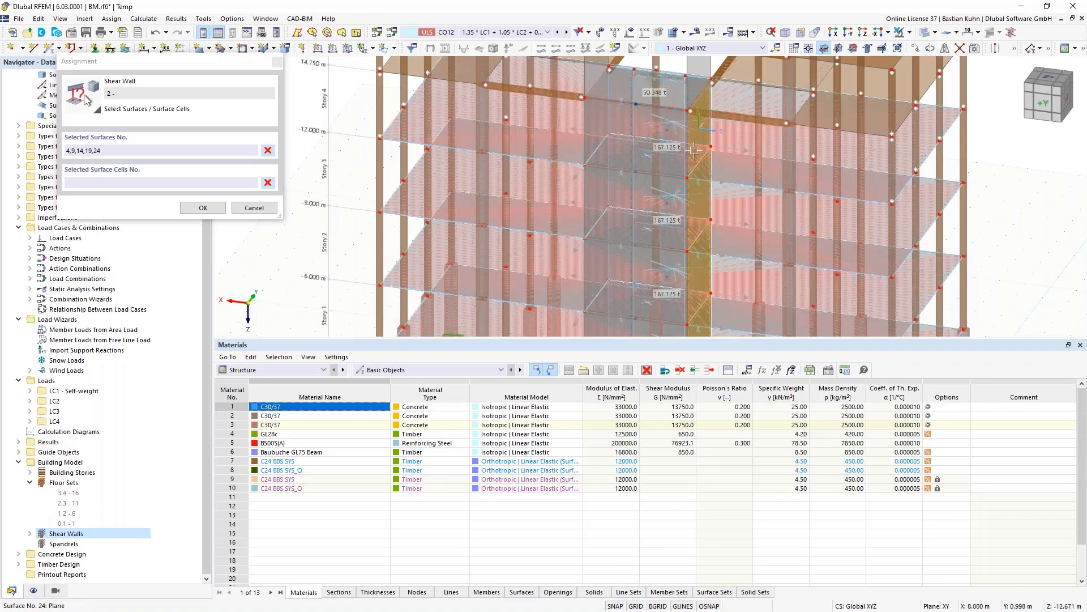
click(698, 93)
middle_drag(698, 122, 708, 195)
scroll(708, 196, down, 2)
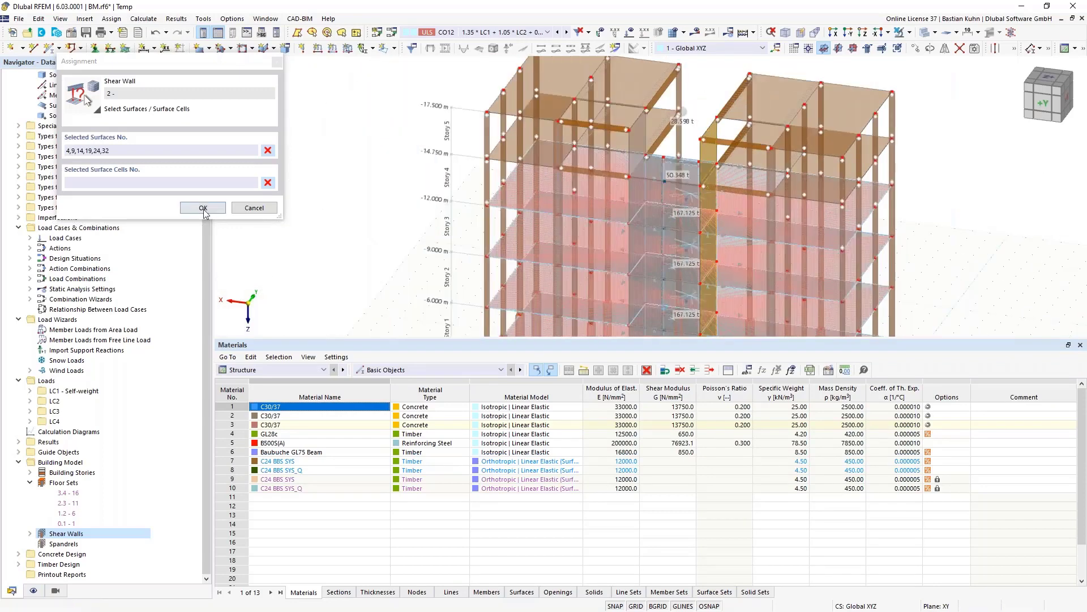
click(203, 208)
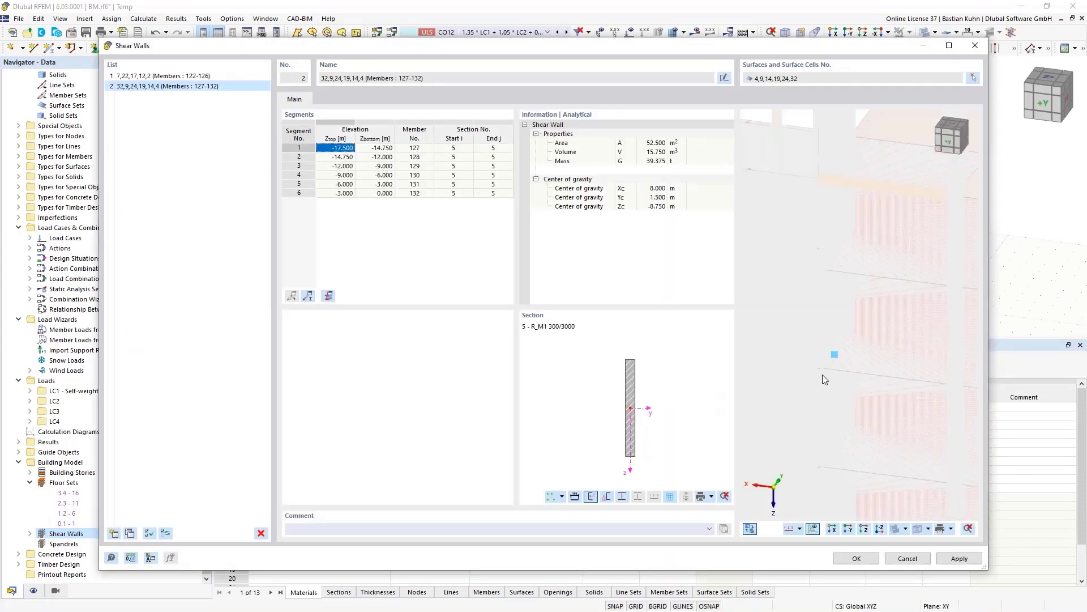
Add a third shear wall from the opposite core wall surfaces 3, 8, 13, 18, 23 and 31, and save all shear walls
click(115, 534)
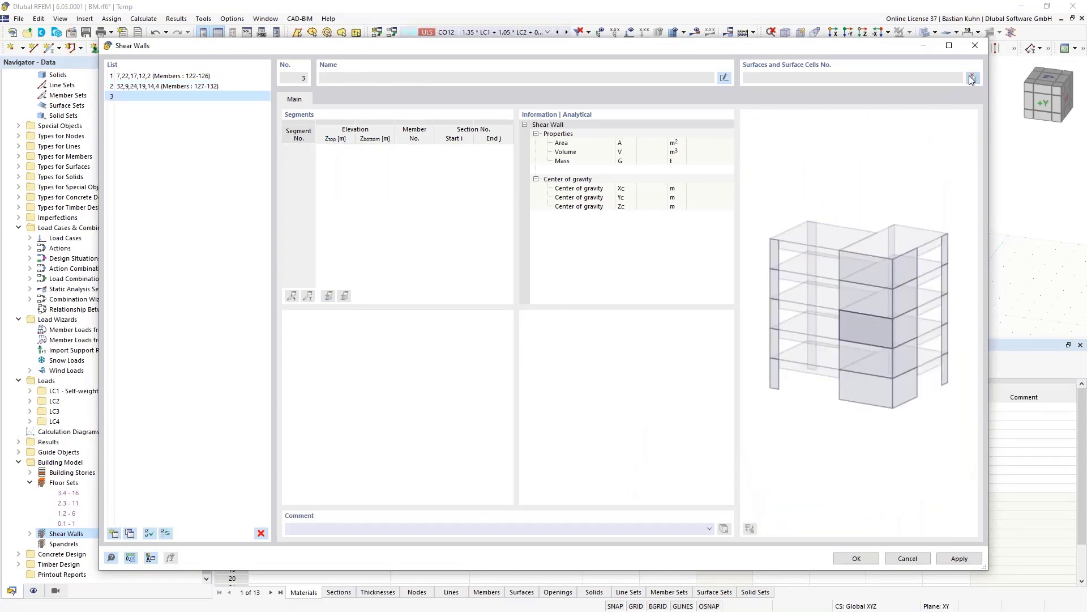
click(973, 78)
middle_drag(660, 296, 731, 187)
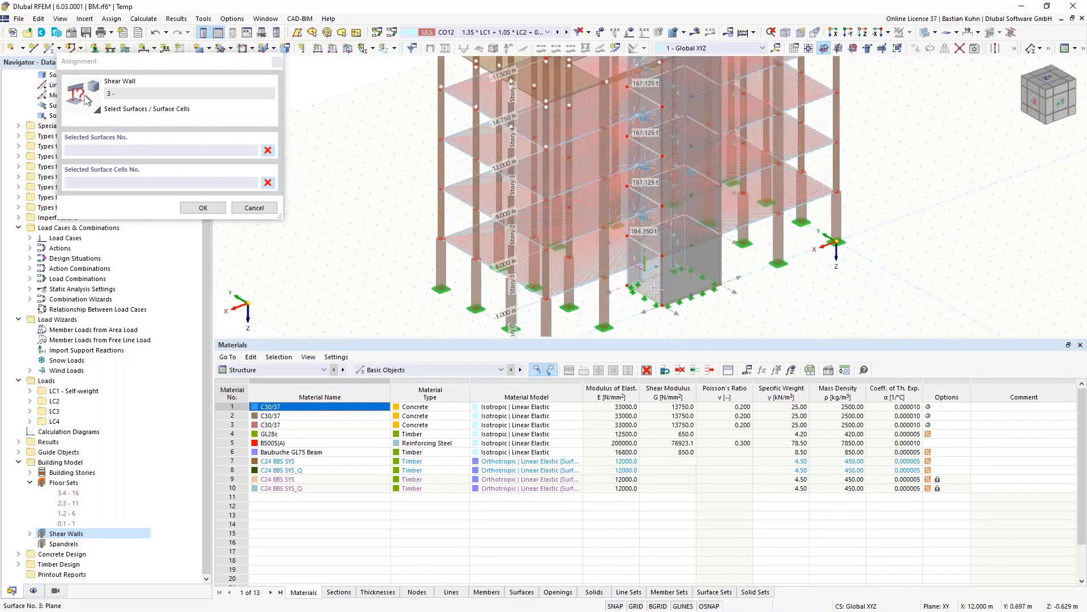
click(645, 272)
click(645, 227)
click(652, 170)
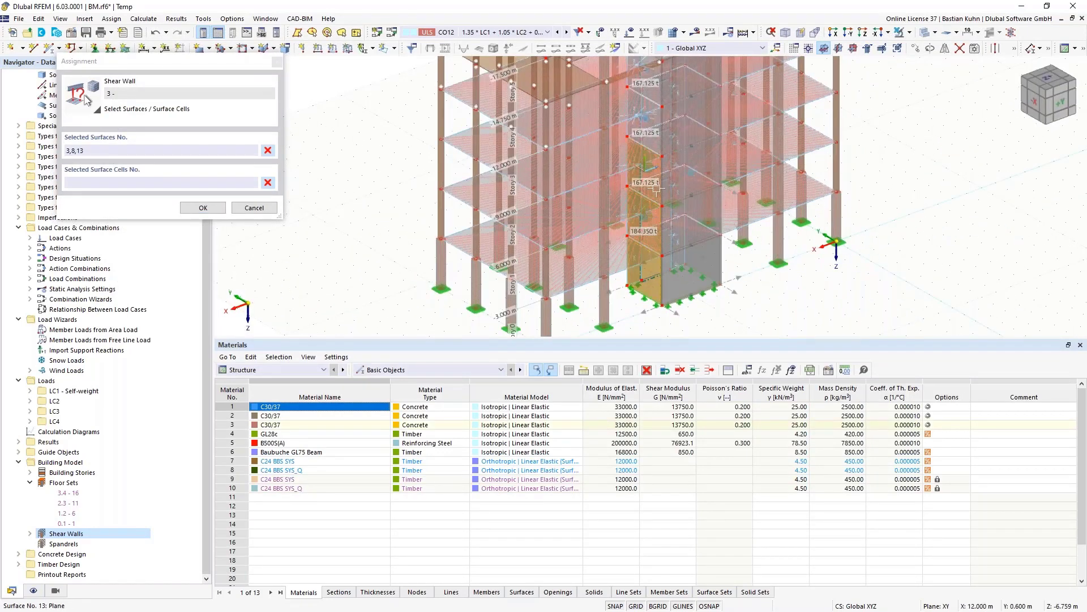
click(652, 139)
middle_drag(658, 158, 669, 205)
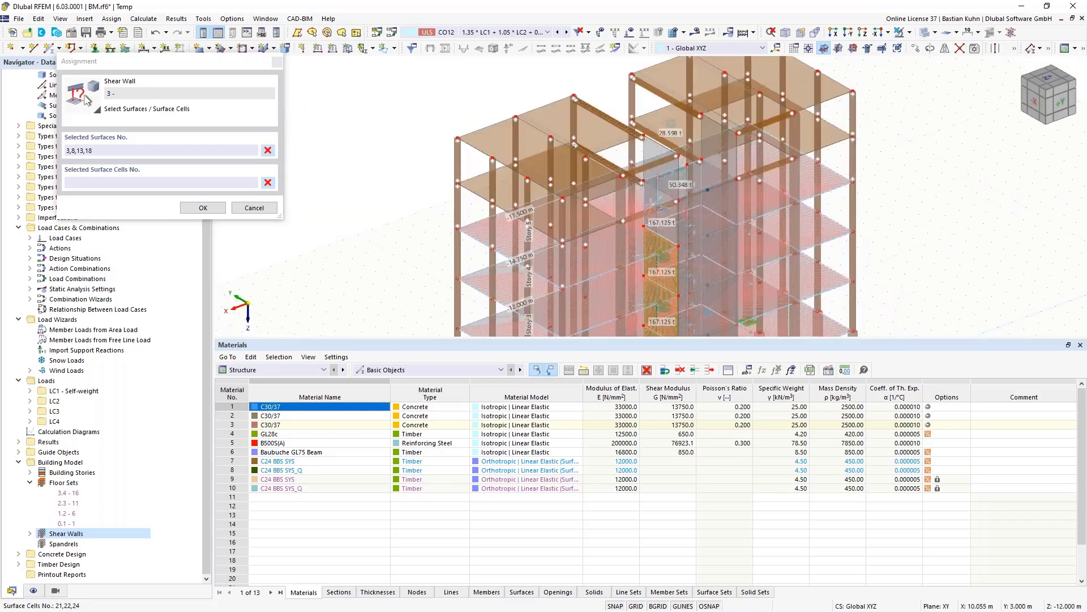
click(663, 207)
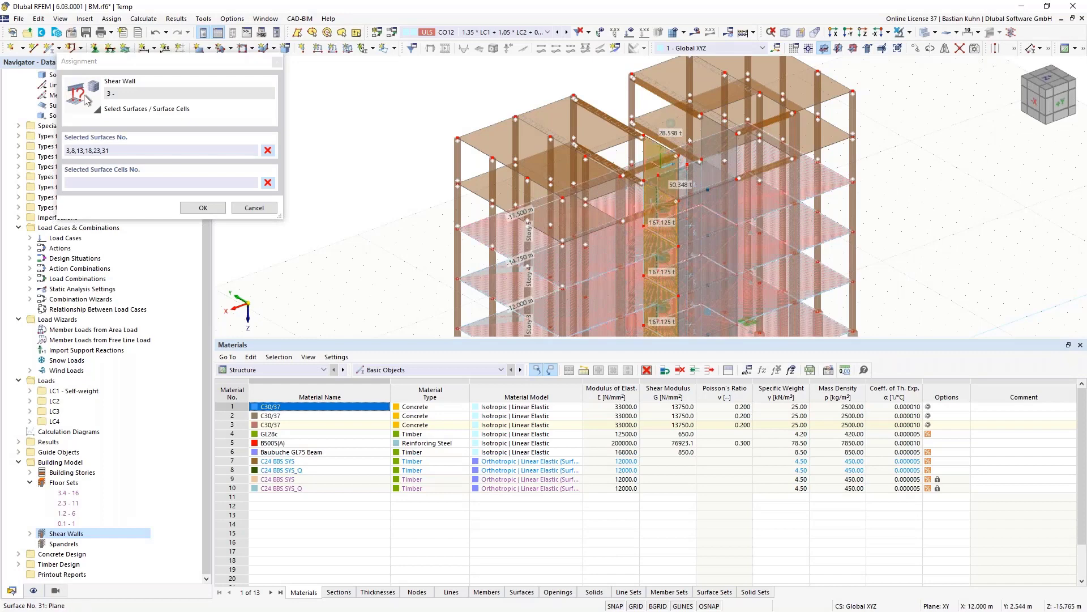
click(202, 208)
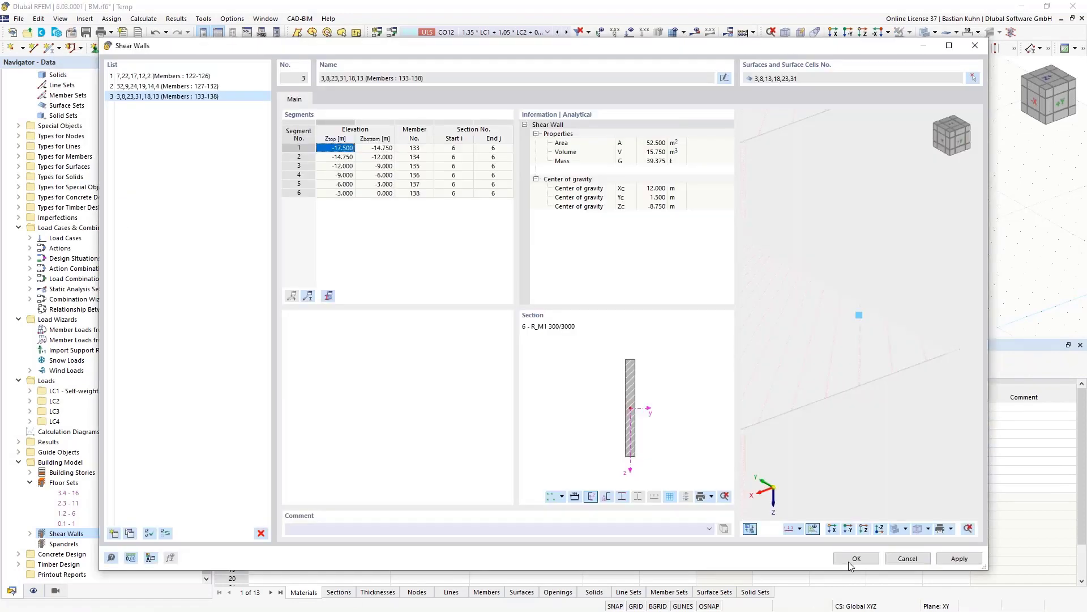
click(850, 561)
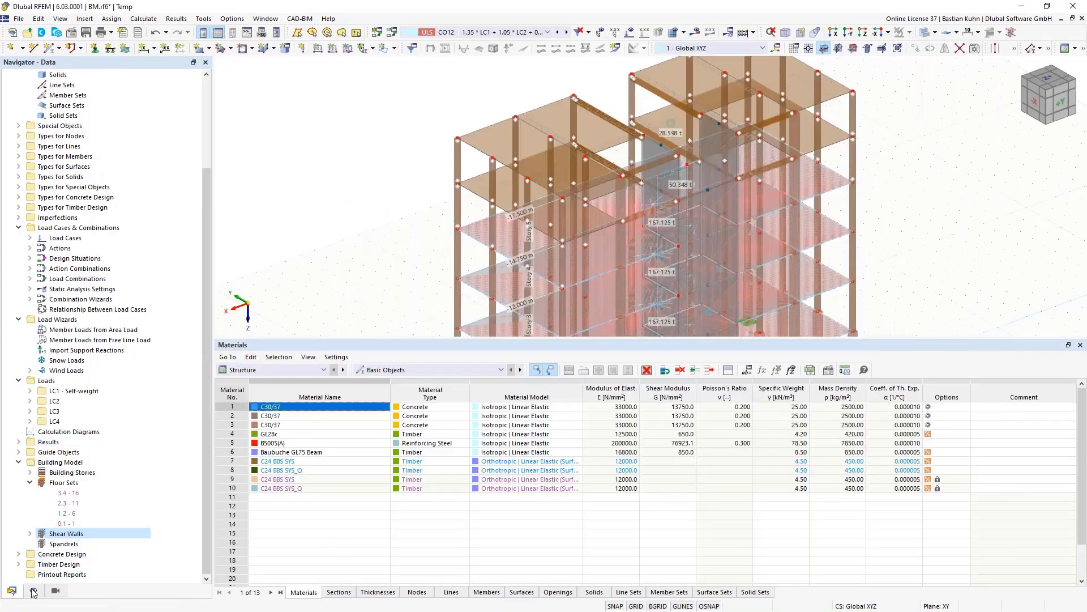
Hide the rigid links in the model display and inspect the core with the result beams of the shear walls
click(34, 590)
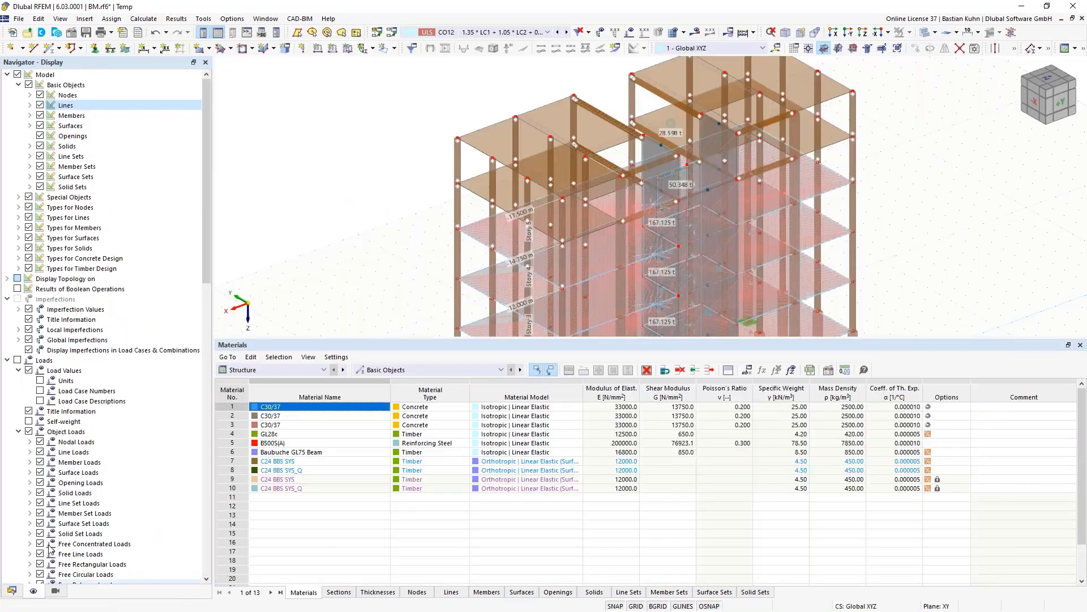
click(18, 198)
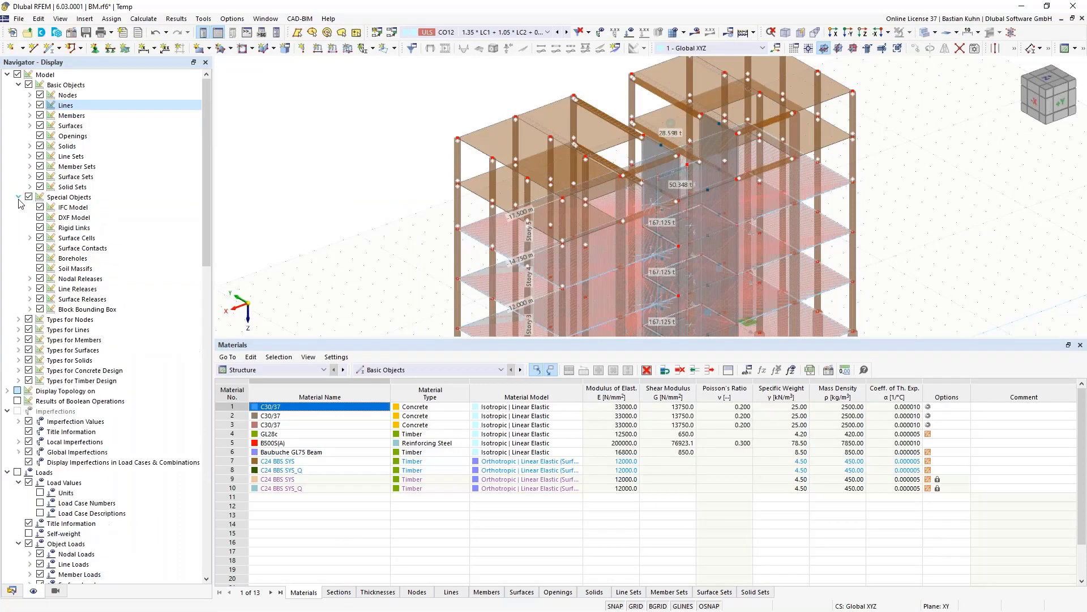
click(40, 229)
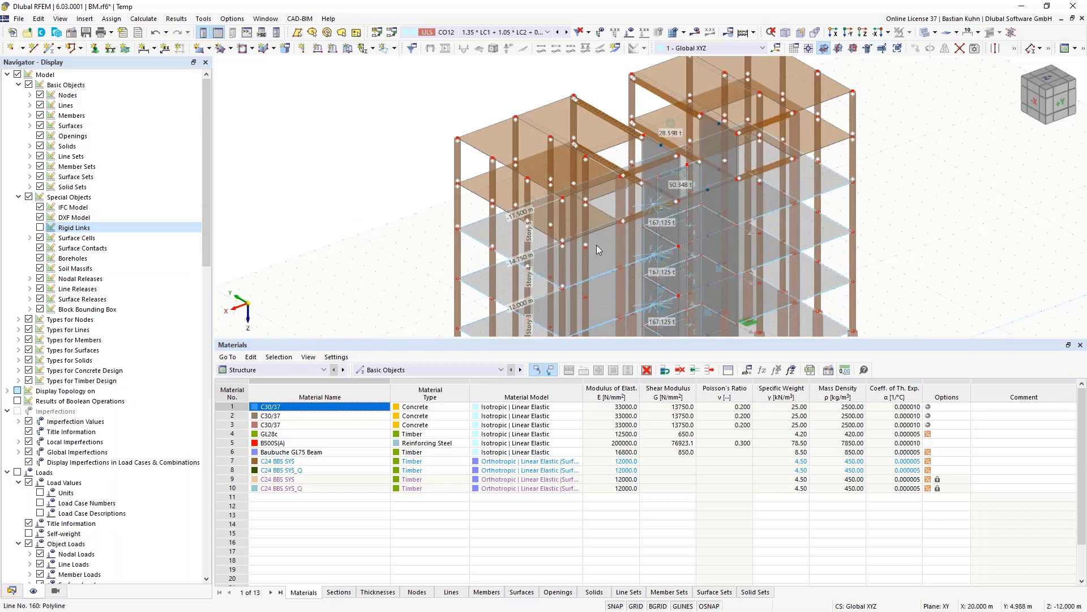
scroll(629, 216, down, 3)
scroll(640, 247, up, 1)
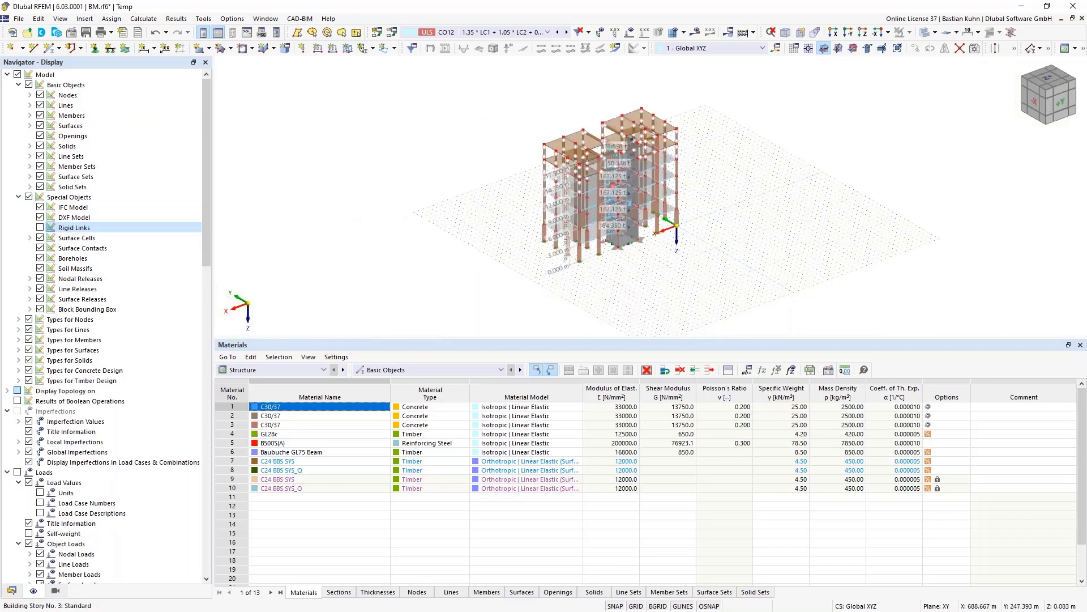
ctrl+middle_drag(605, 205, 647, 151)
scroll(647, 151, up, 3)
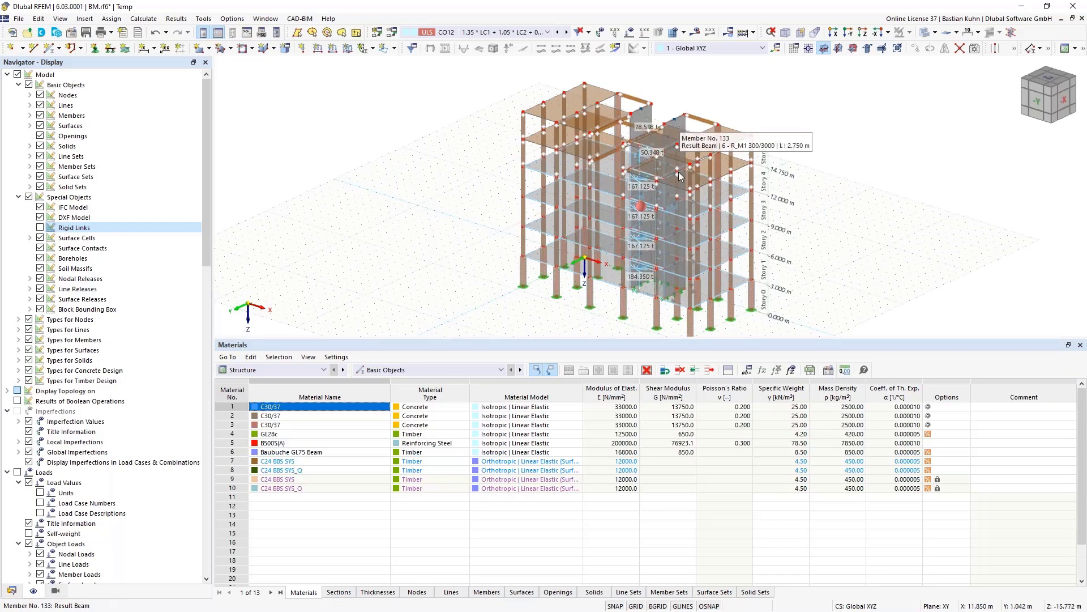
Select design situation DS1, ULS (STR/GEO) - Permanent and transient - Eq. 6.10, and calculate its results
click(548, 32)
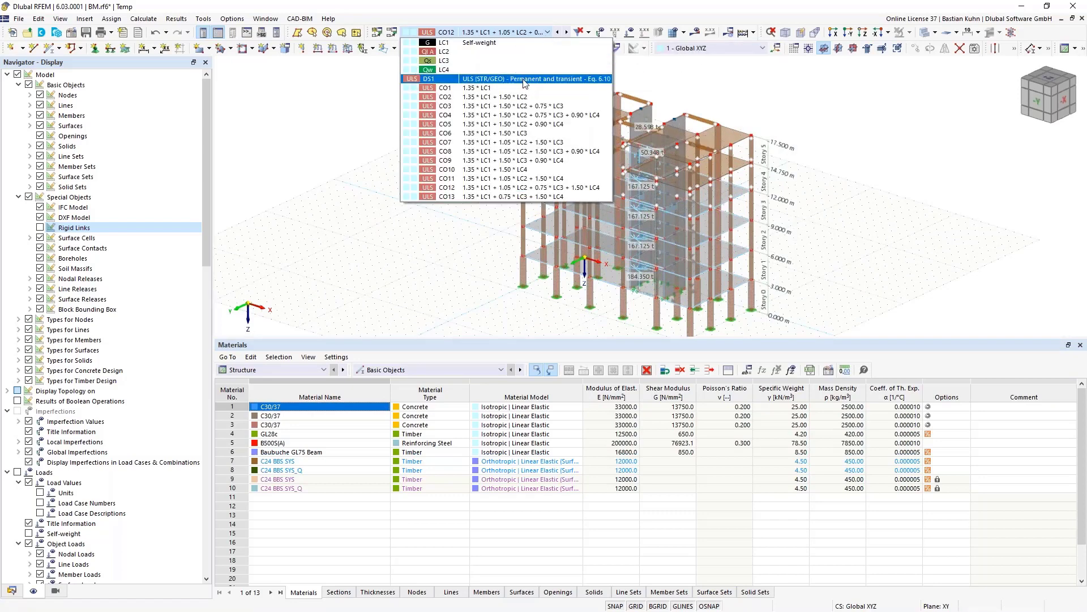
click(525, 79)
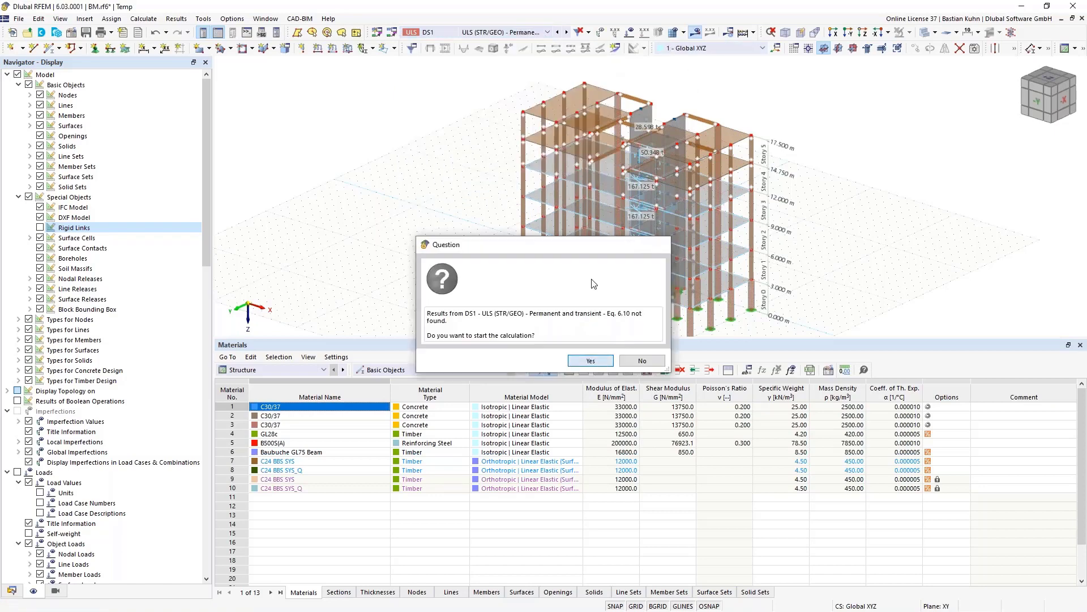
click(603, 360)
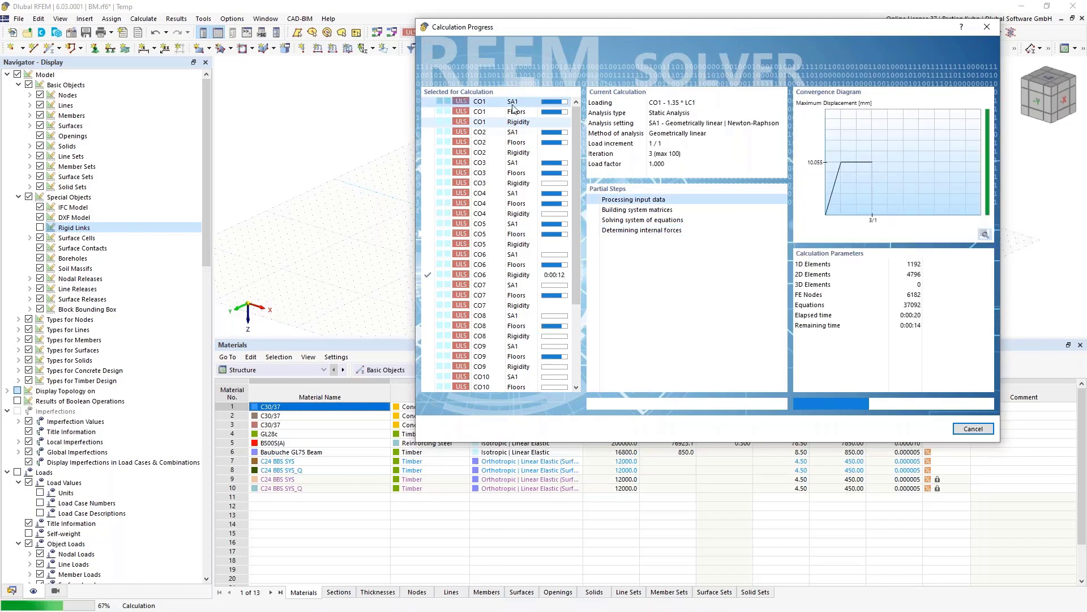
scroll(492, 369, down, 4)
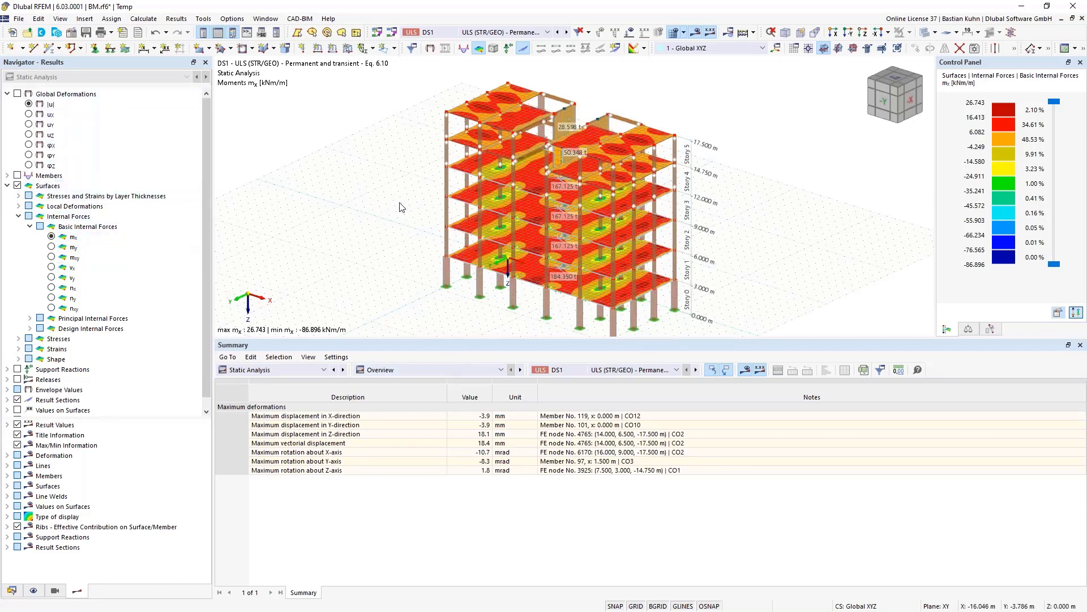
ctrl+middle_drag(399, 194, 453, 195)
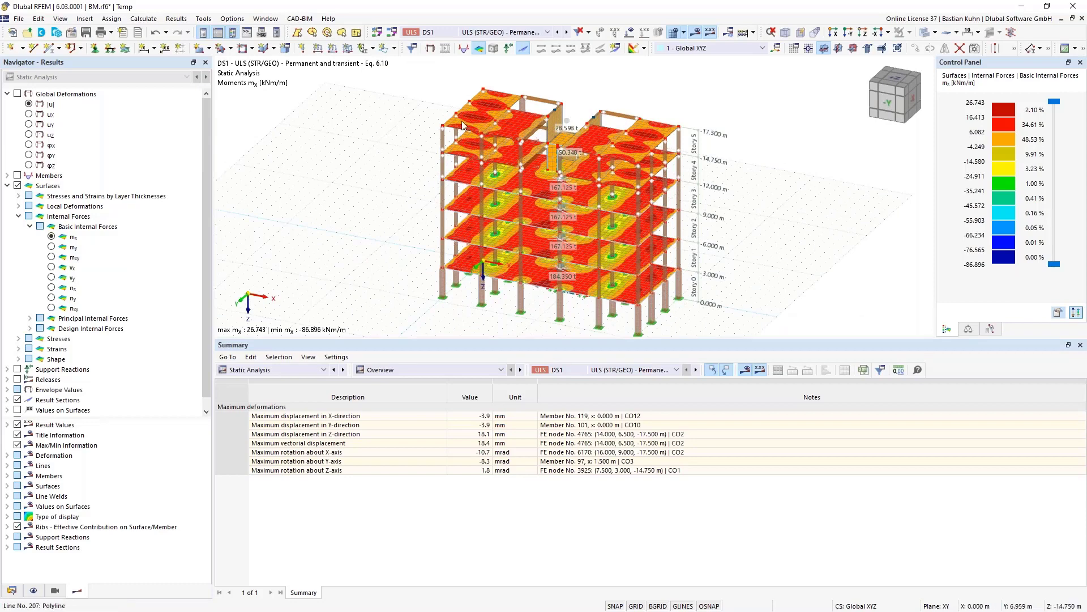
Display the results of load combination CO12, expand the building stories analysis options and inspect the main-model moments mx
click(524, 32)
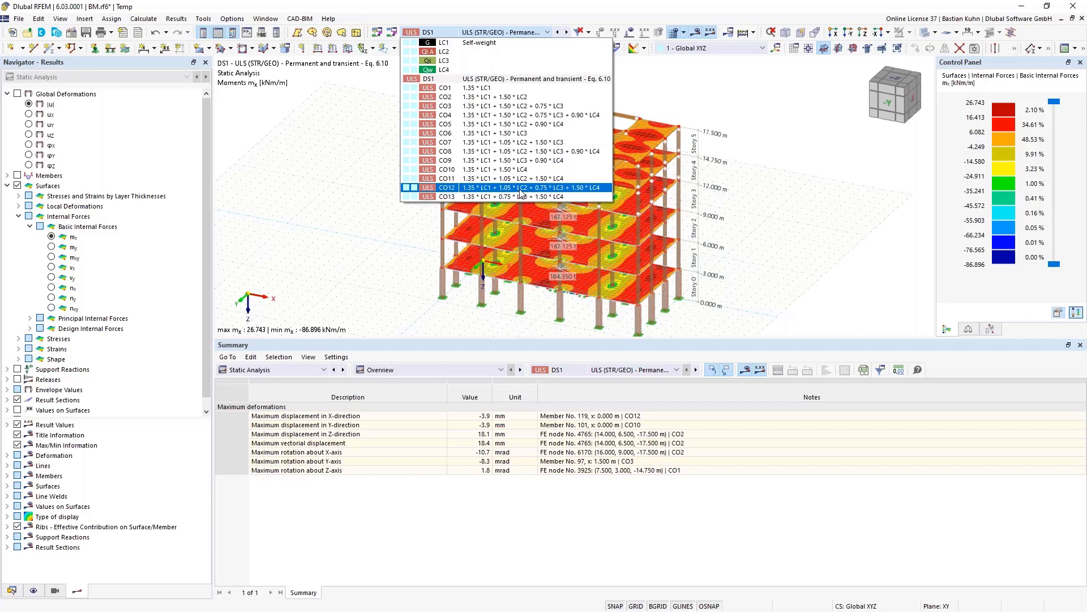
click(504, 80)
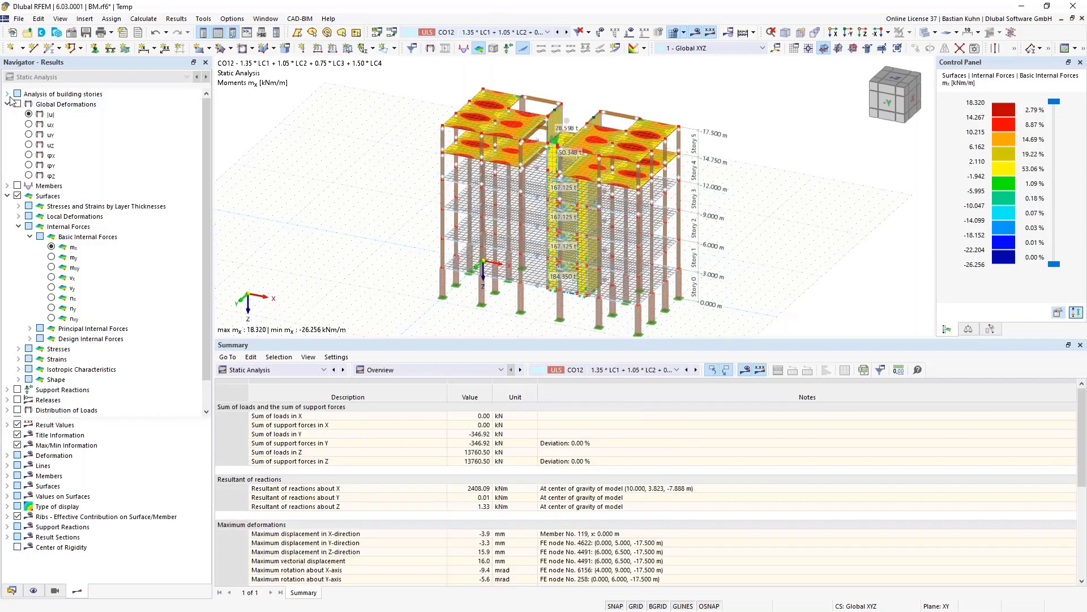
click(7, 94)
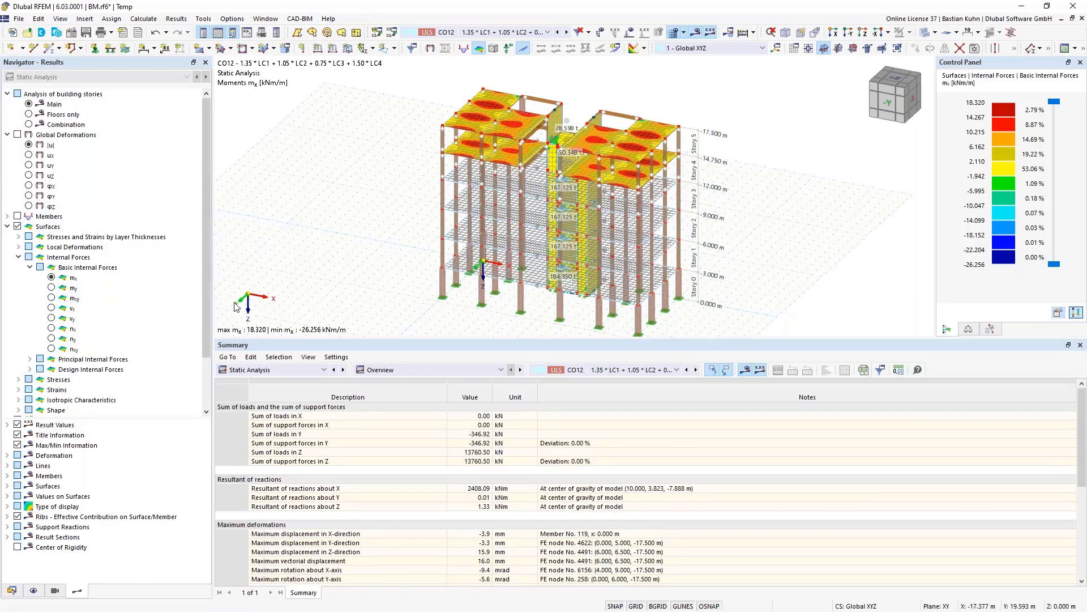
mouse_move(371, 206)
middle_down()
mouse_move(350, 209)
mouse_move(508, 186)
mouse_move(380, 210)
mouse_move(356, 199)
middle_up()
scroll(526, 254, up, 1)
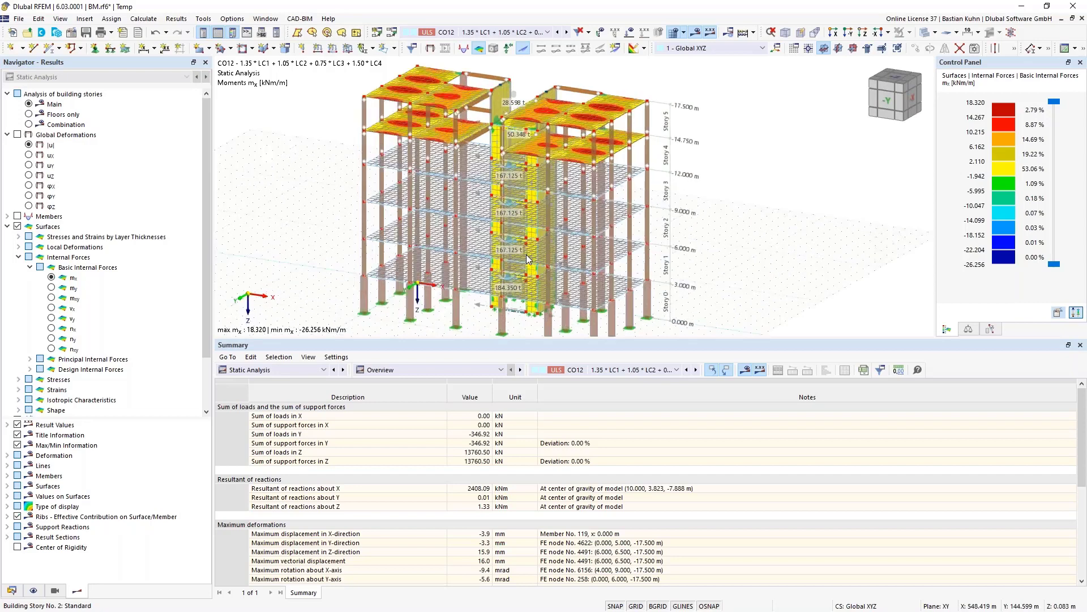
scroll(525, 254, up, 2)
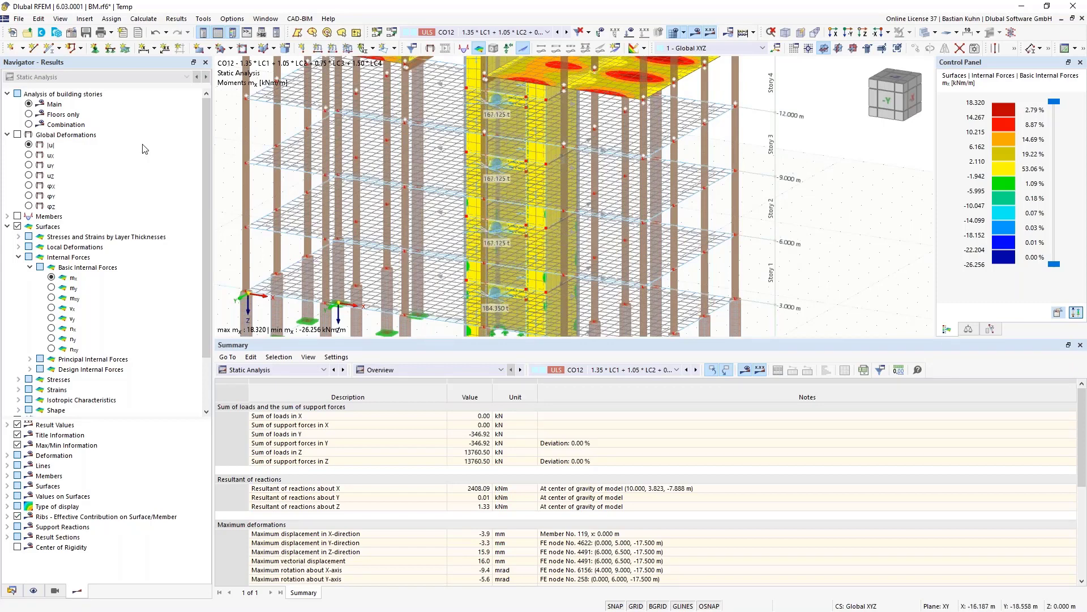
Switch the building stories analysis to floors-only results and inspect the mx moments on the slabs
click(29, 115)
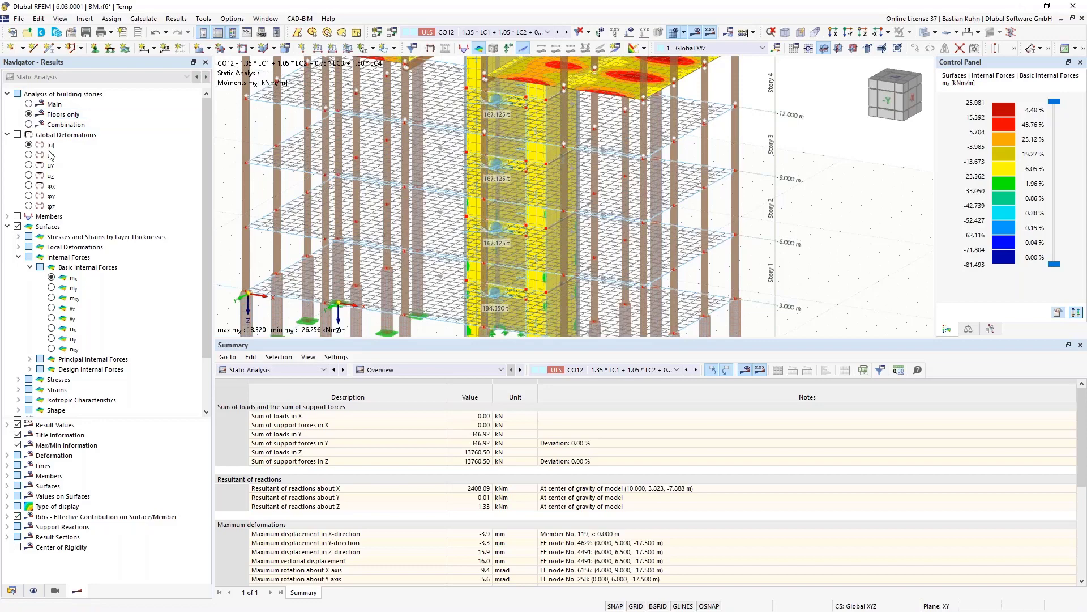
scroll(446, 204, down, 3)
middle_drag(446, 204, 536, 215)
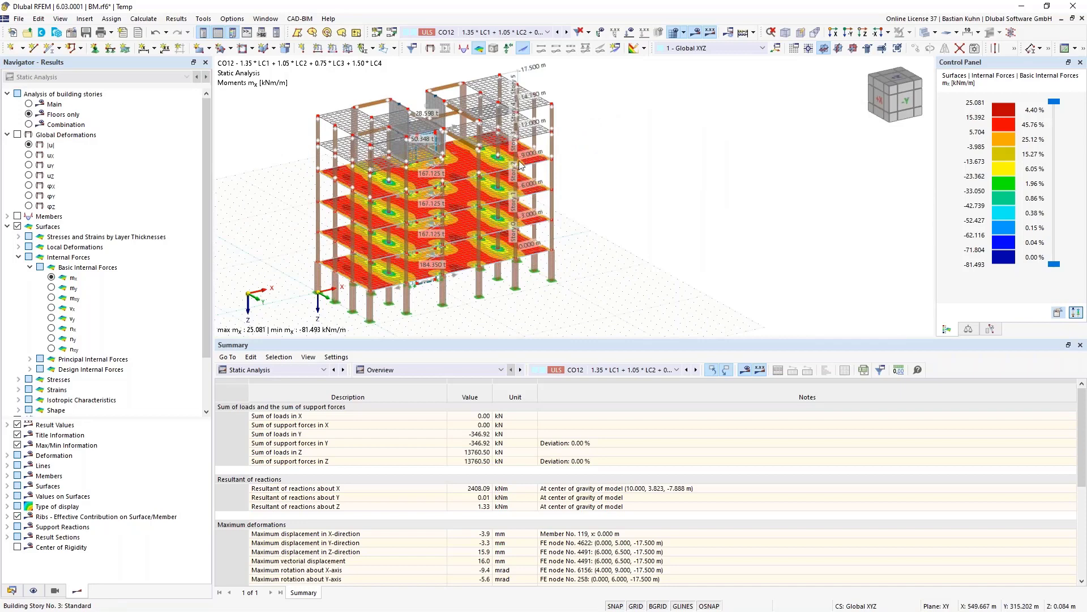
scroll(506, 162, up, 5)
scroll(589, 151, up, 5)
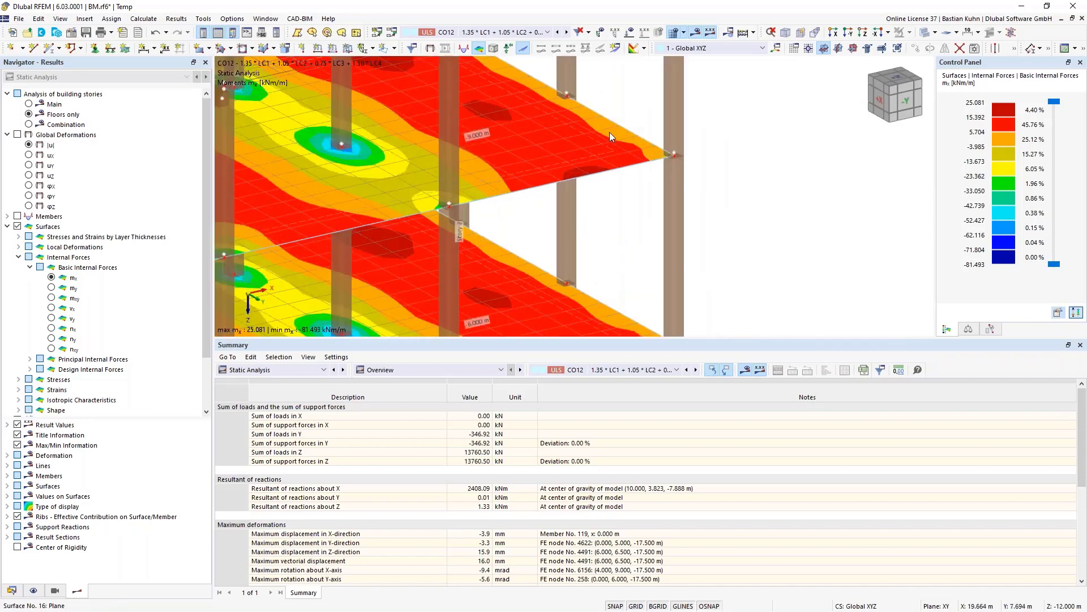
Check the stiffness type of floor slab surface 16 in its properties, leaving the surface unedited
double_click(601, 143)
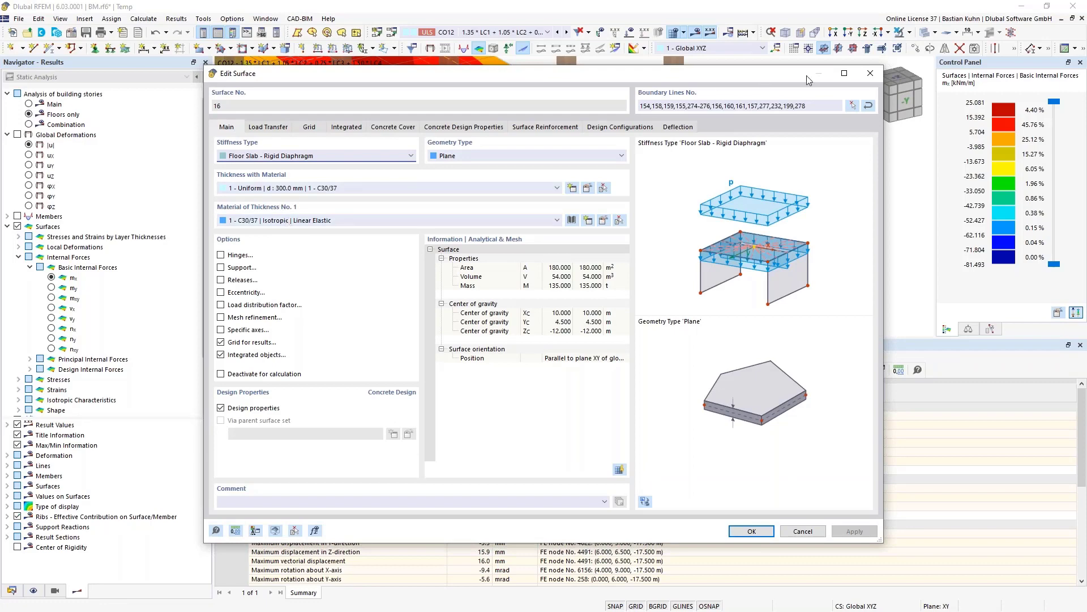
click(870, 73)
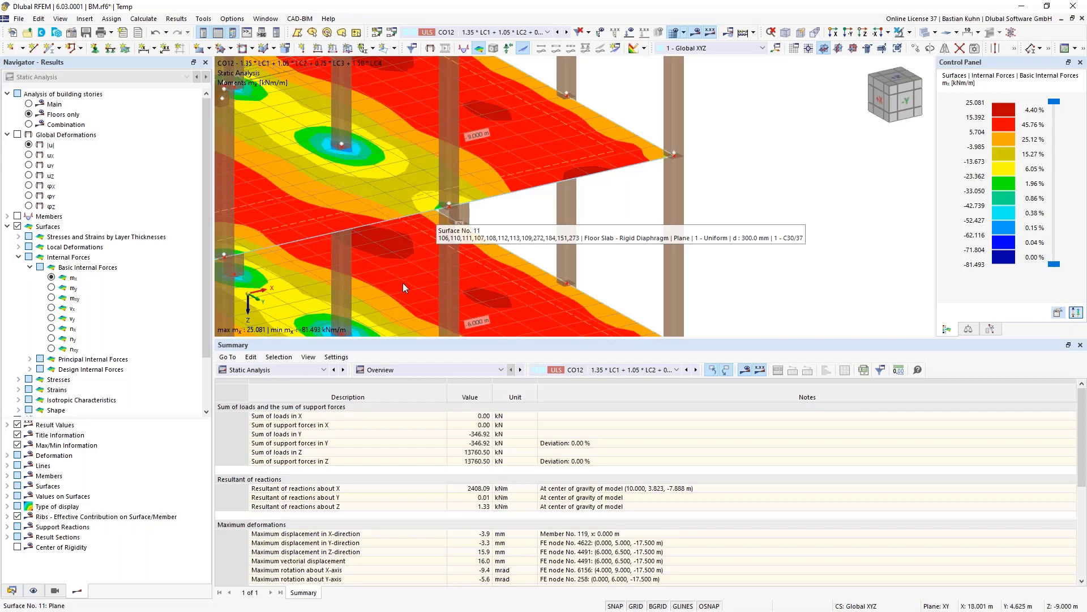
scroll(403, 284, down, 5)
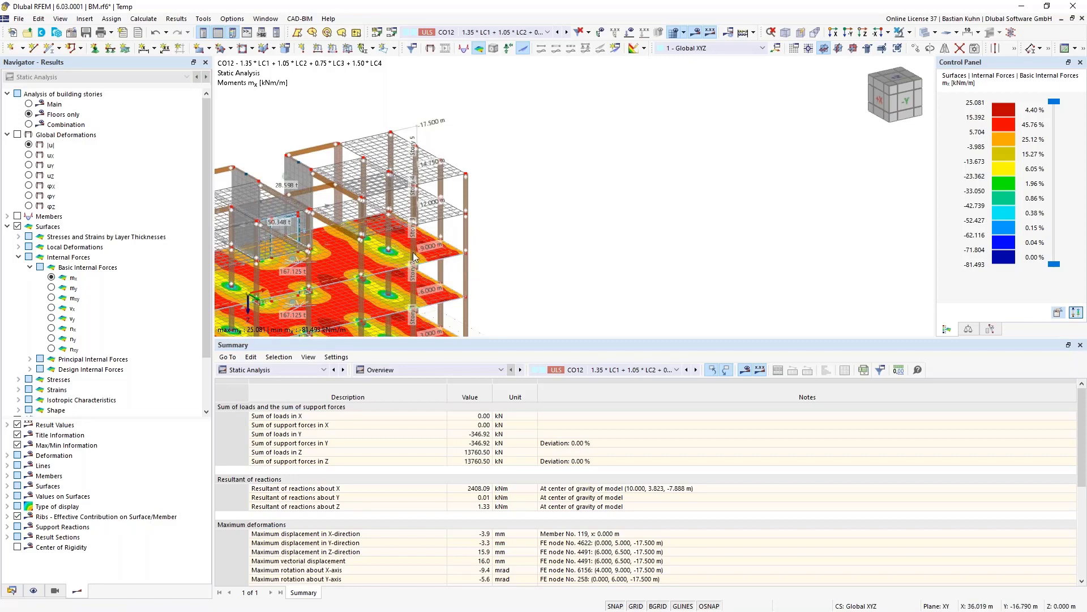
Show the combined results of the main model and floors, and inspect the mx moments over the whole building
click(28, 125)
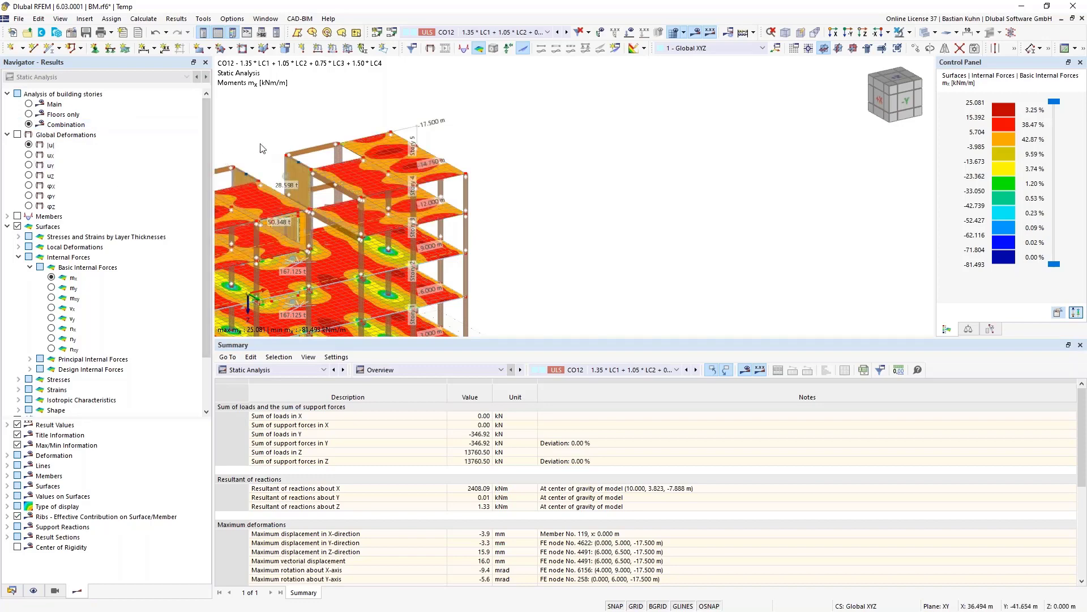
middle_drag(591, 116, 607, 118)
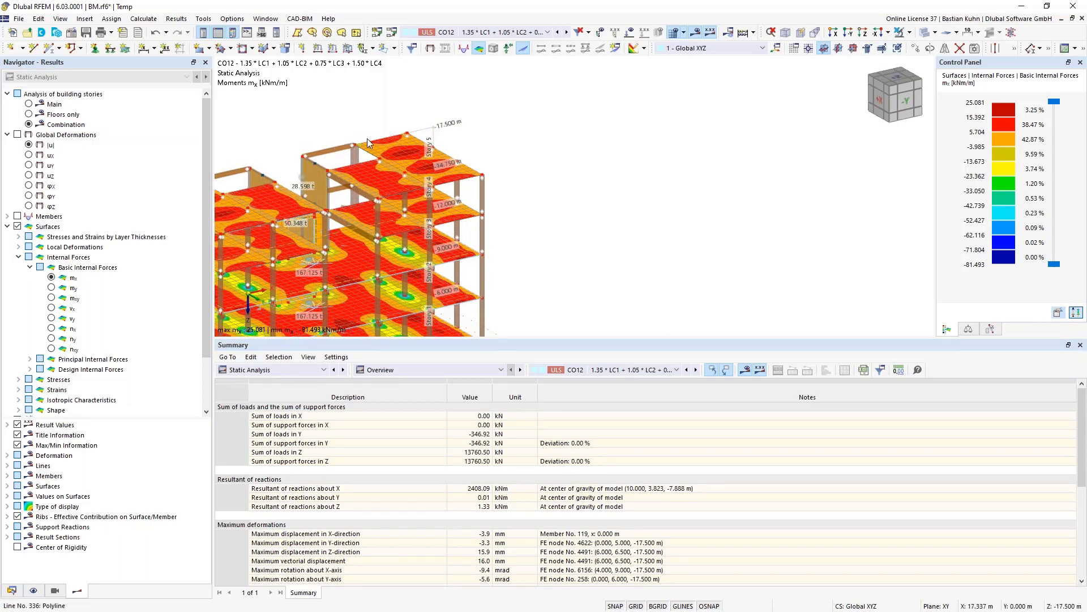
scroll(367, 138, down, 5)
middle_drag(452, 144, 375, 155)
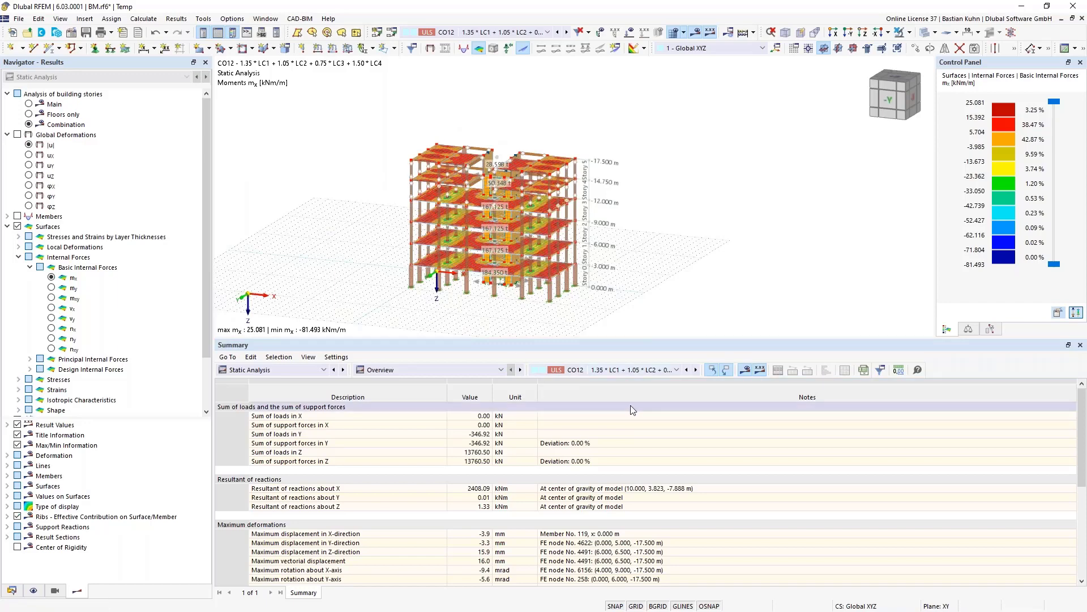
List the static analysis results by stories and examine the story forces in the Y-direction for all stories
click(484, 370)
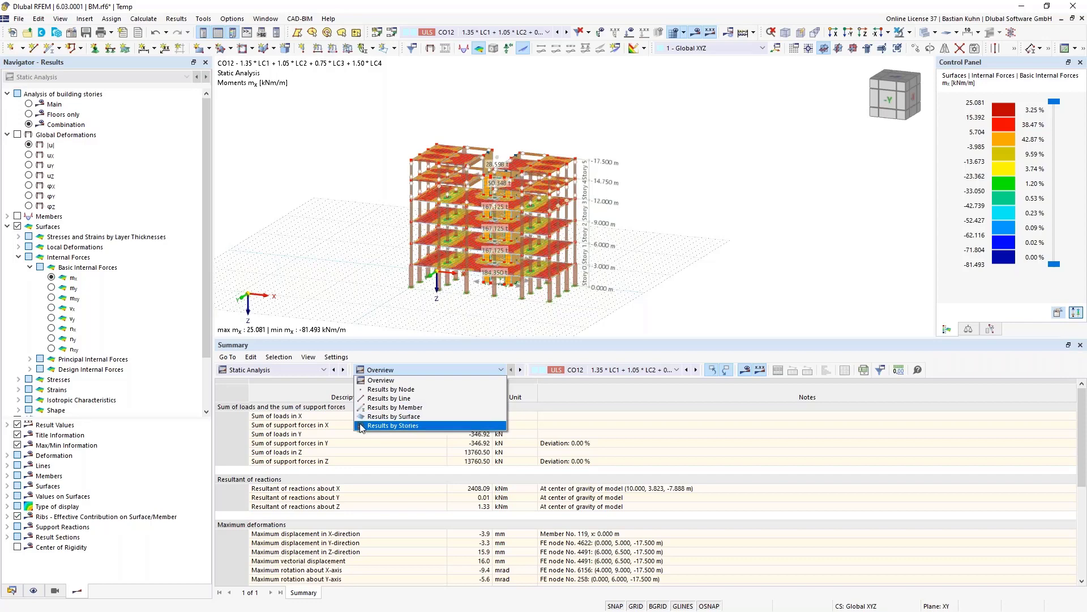
click(389, 426)
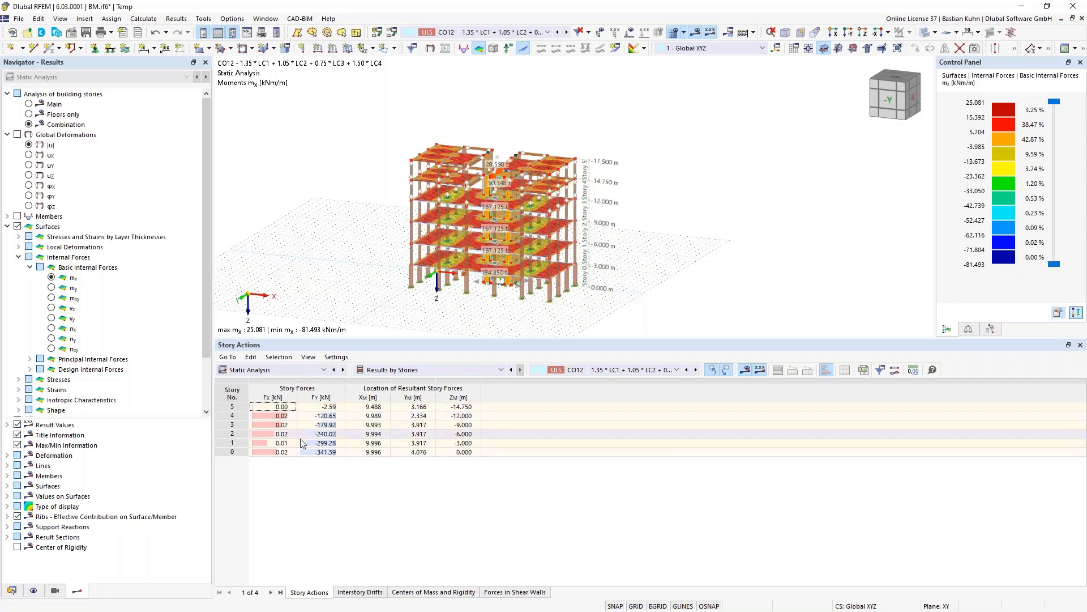
drag(320, 451, 309, 409)
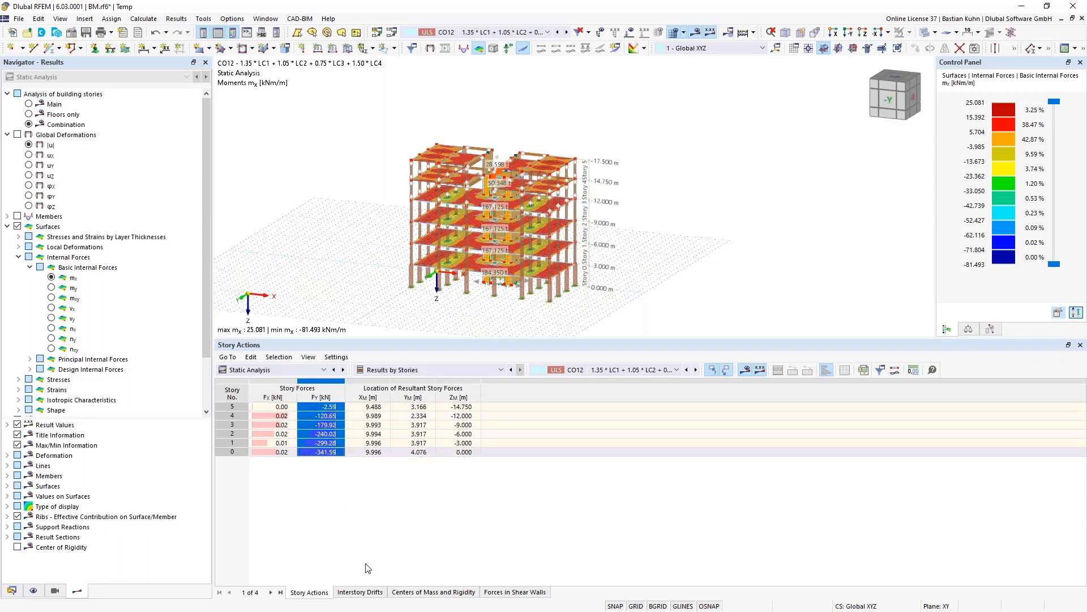
Review the Y-displacements of the stories in the interstory drifts table and the mass center coordinates of each story
click(362, 591)
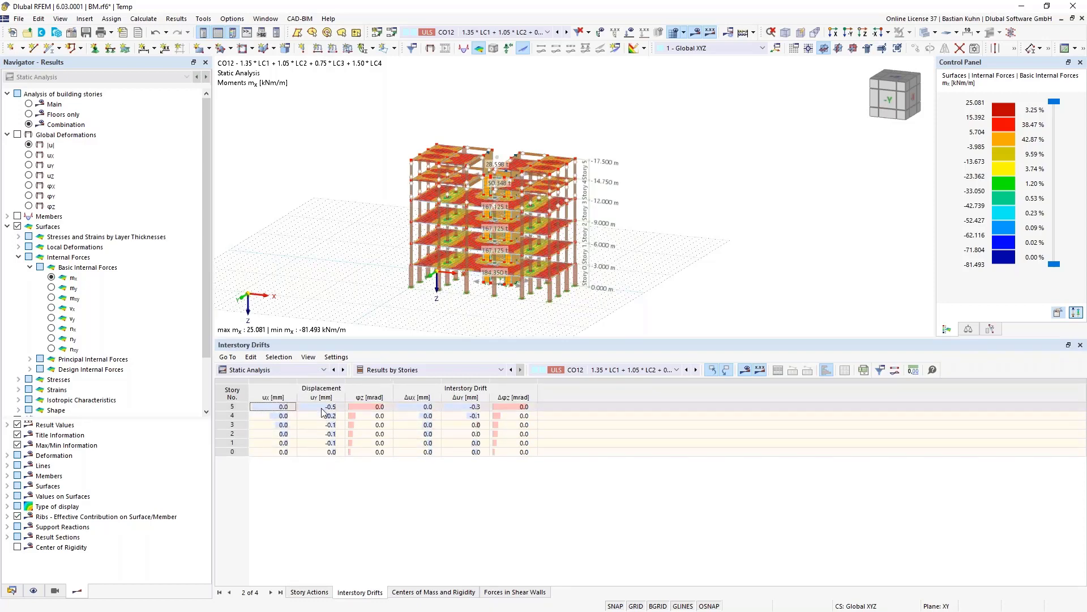
click(337, 393)
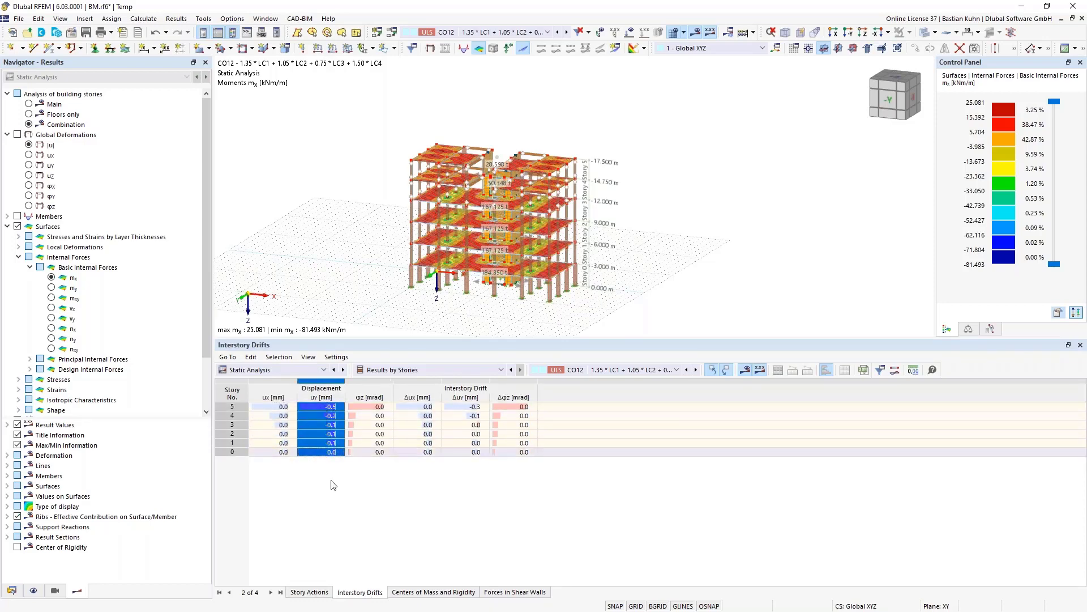
click(433, 592)
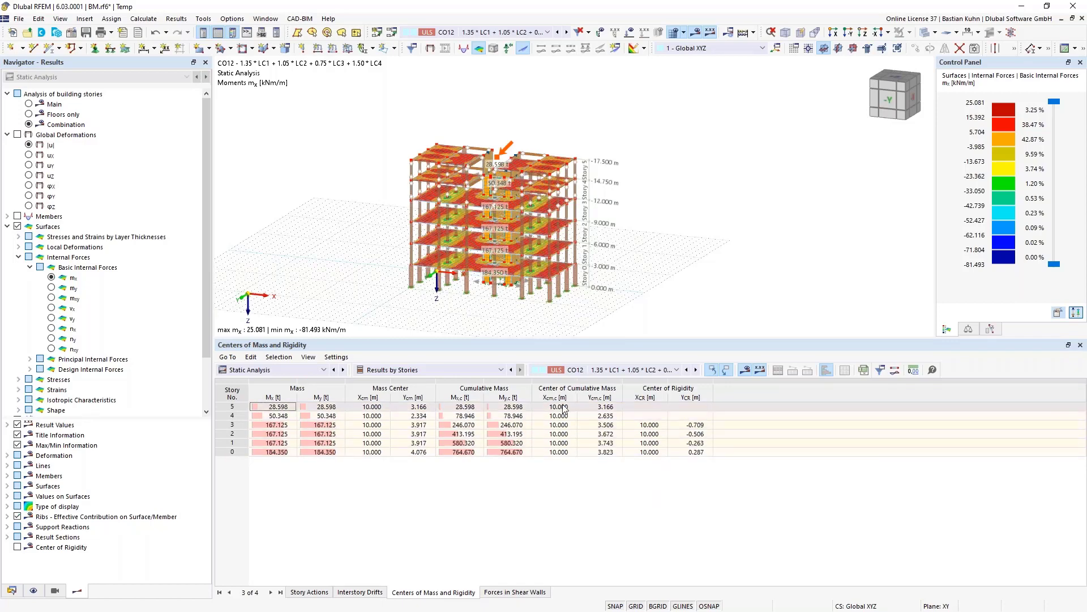
drag(369, 407, 417, 457)
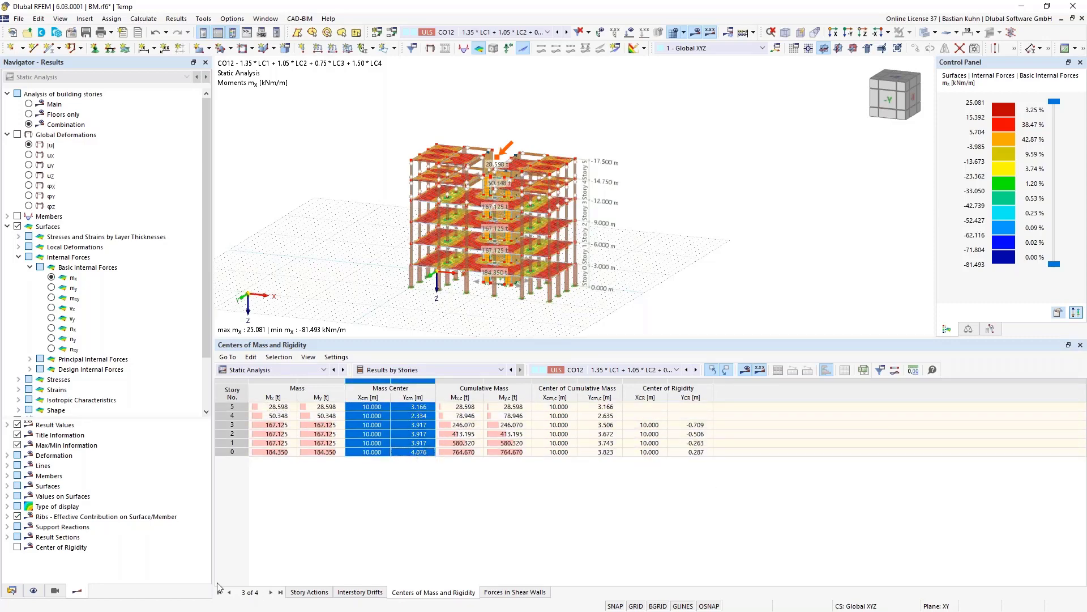
Hide the surface results on the model and locate story 2 from its center of rigidity entry
click(31, 590)
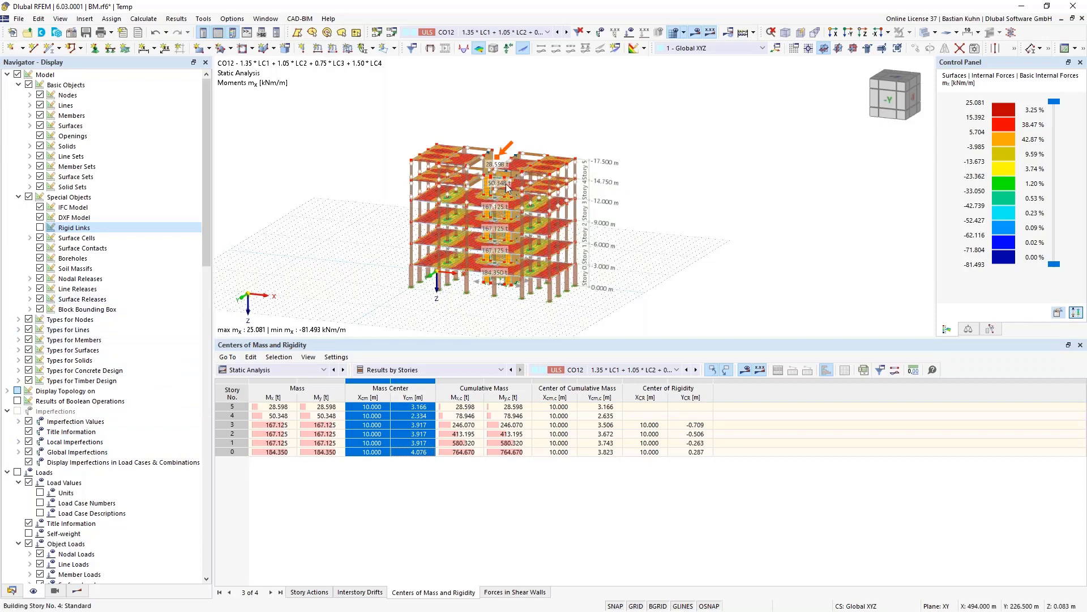
scroll(508, 183, up, 5)
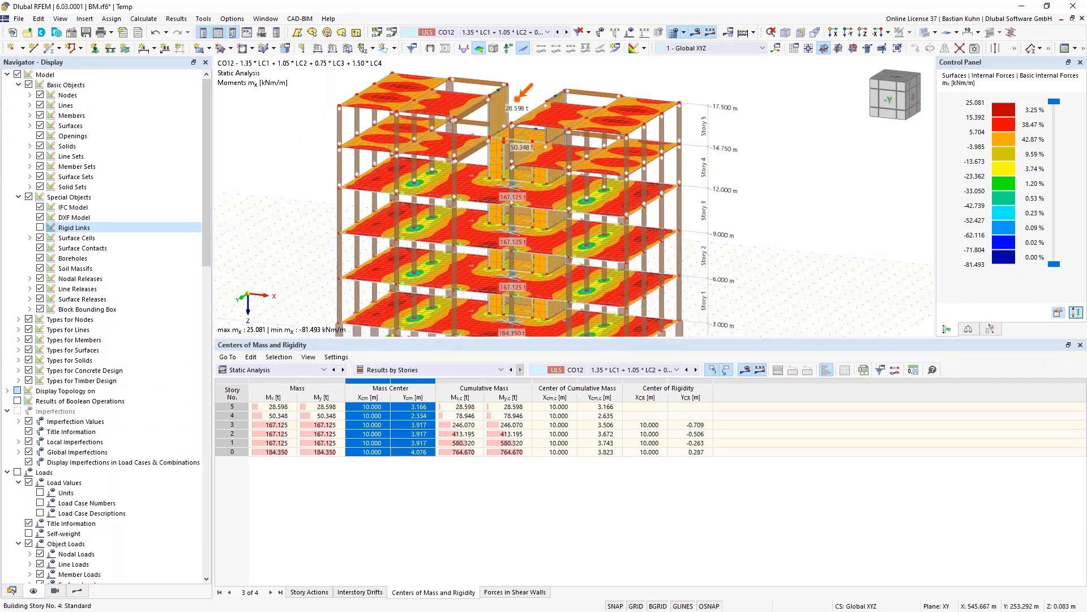
click(77, 591)
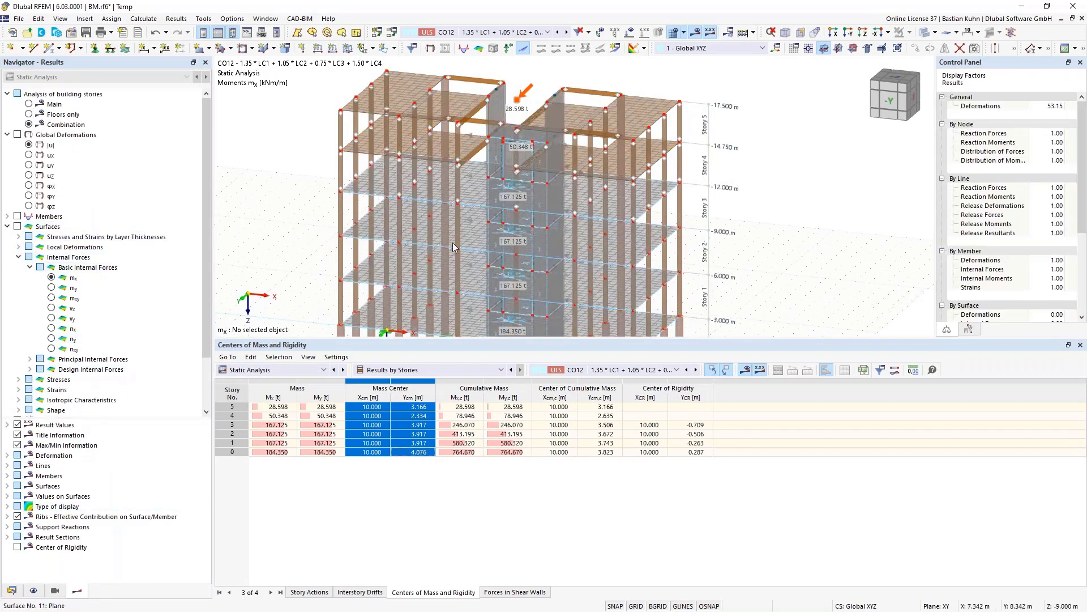
middle_drag(453, 247, 534, 230)
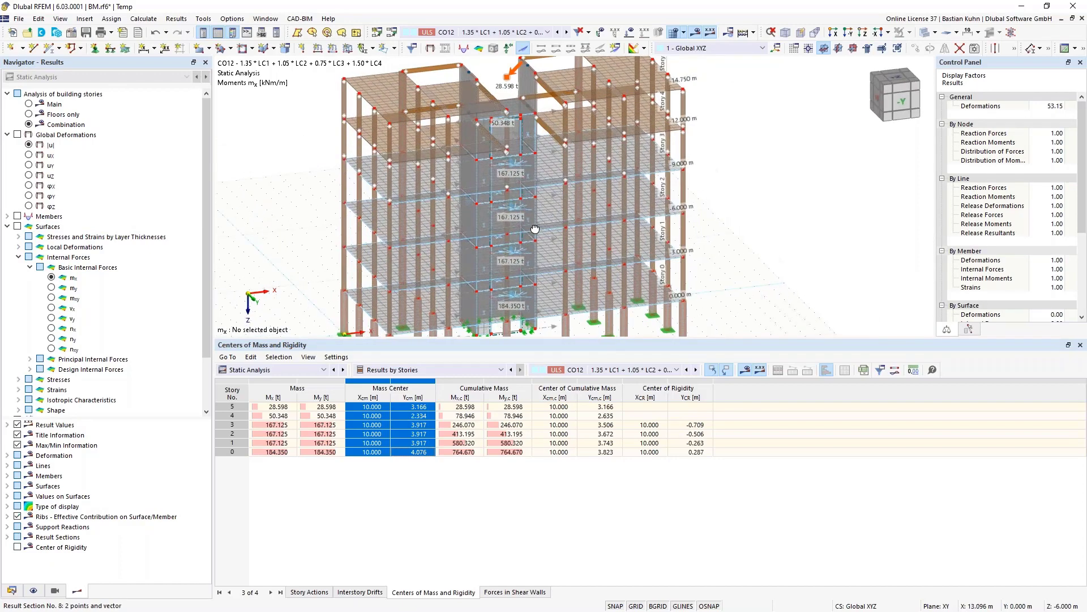
click(646, 433)
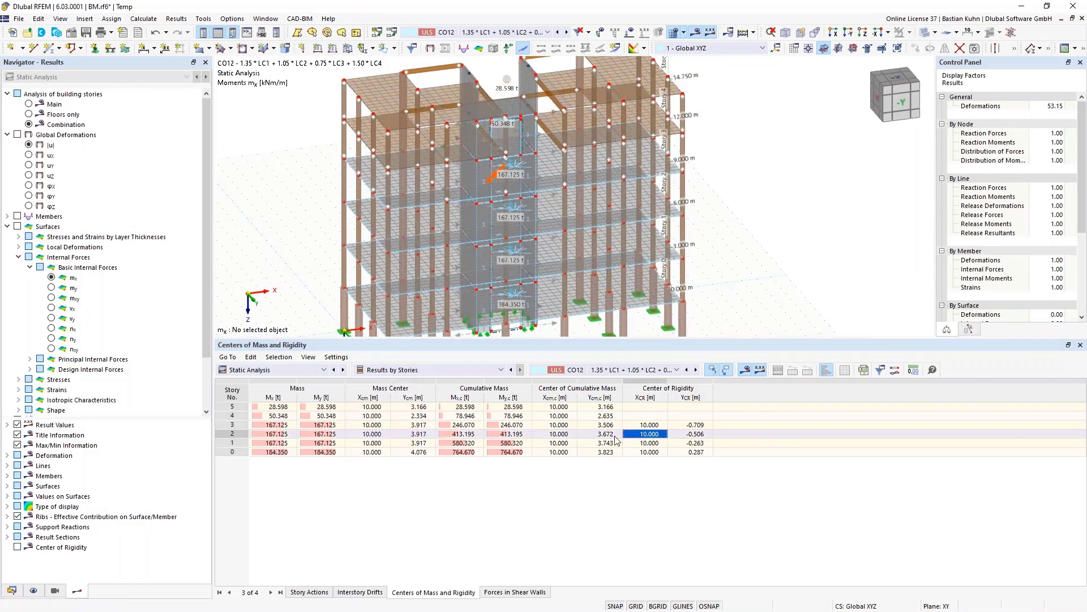
Turn off the display of the mass symbols at the centers of gravity of the building stories
click(34, 591)
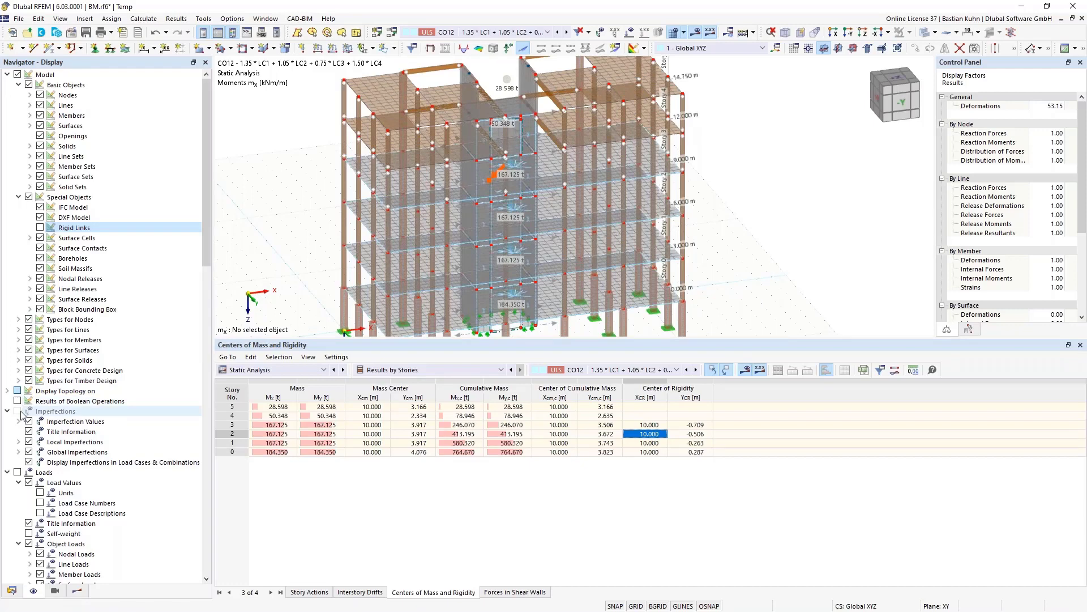
scroll(17, 405, down, 20)
scroll(12, 396, up, 3)
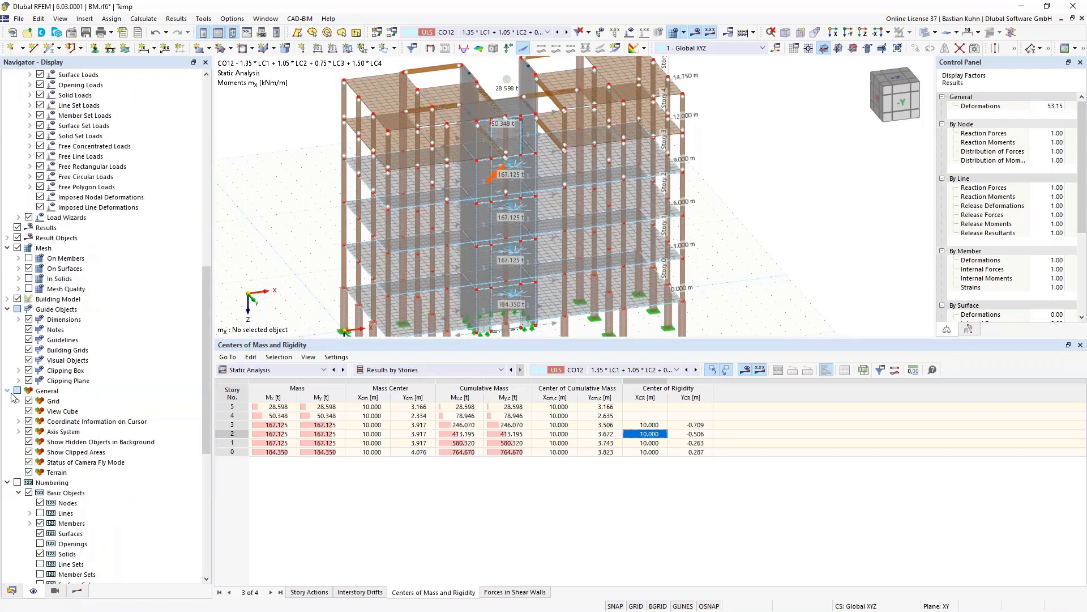
click(7, 298)
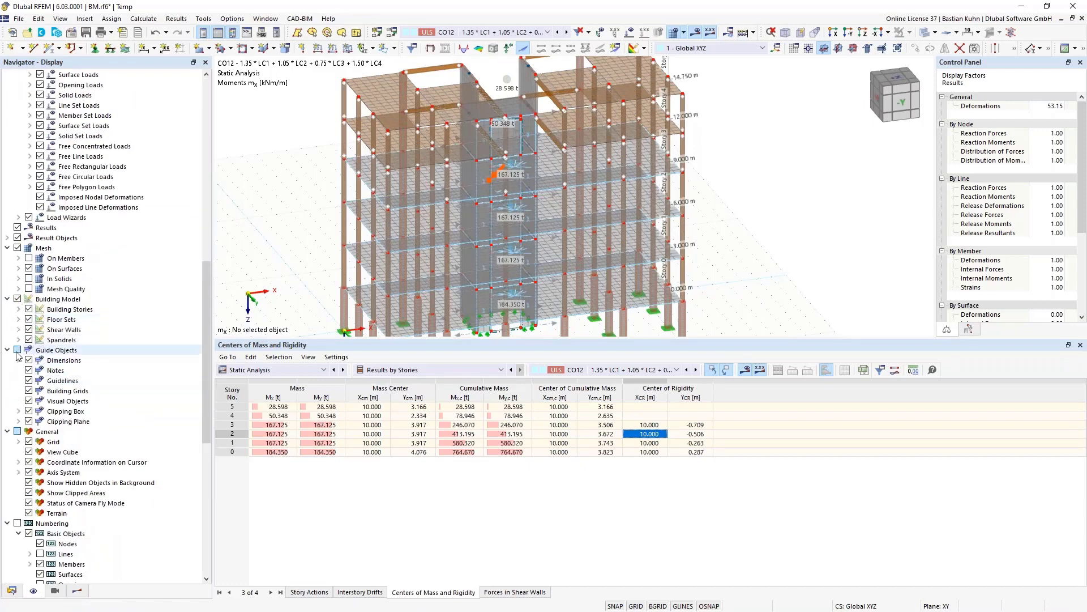
click(18, 309)
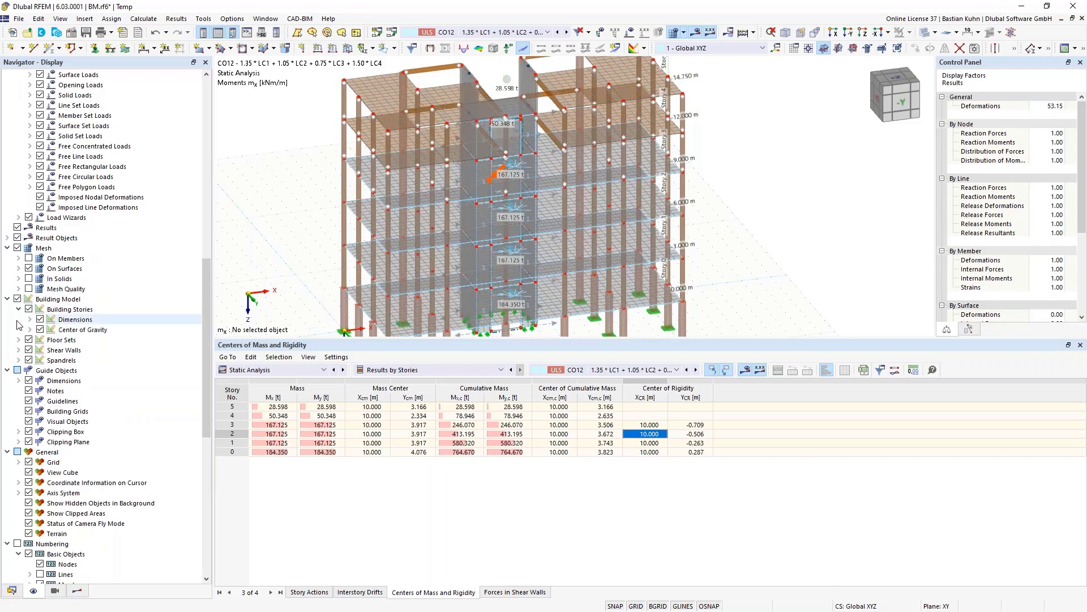
click(30, 329)
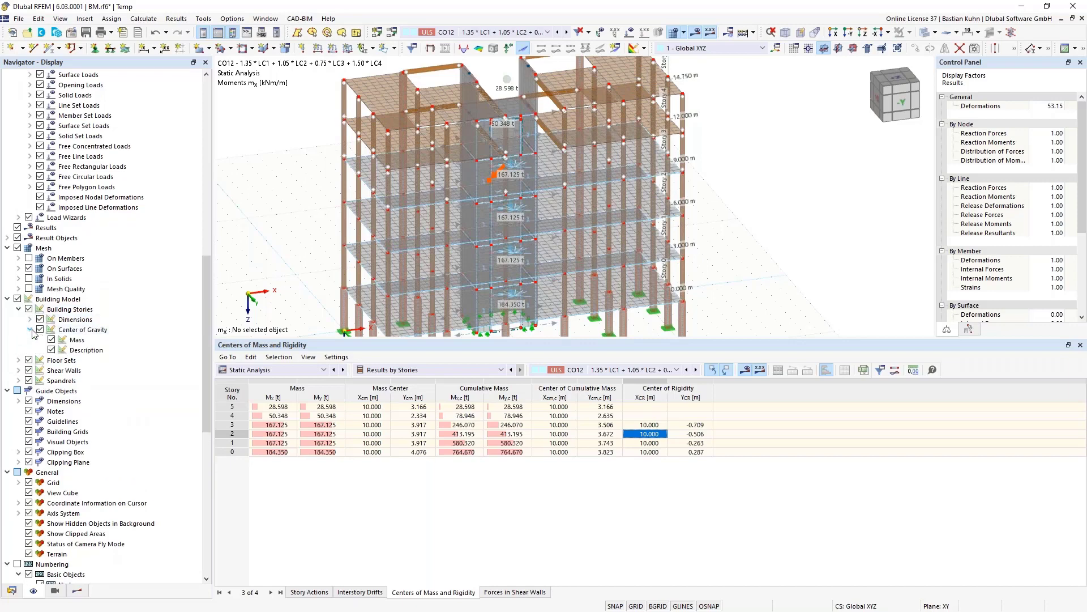
click(51, 340)
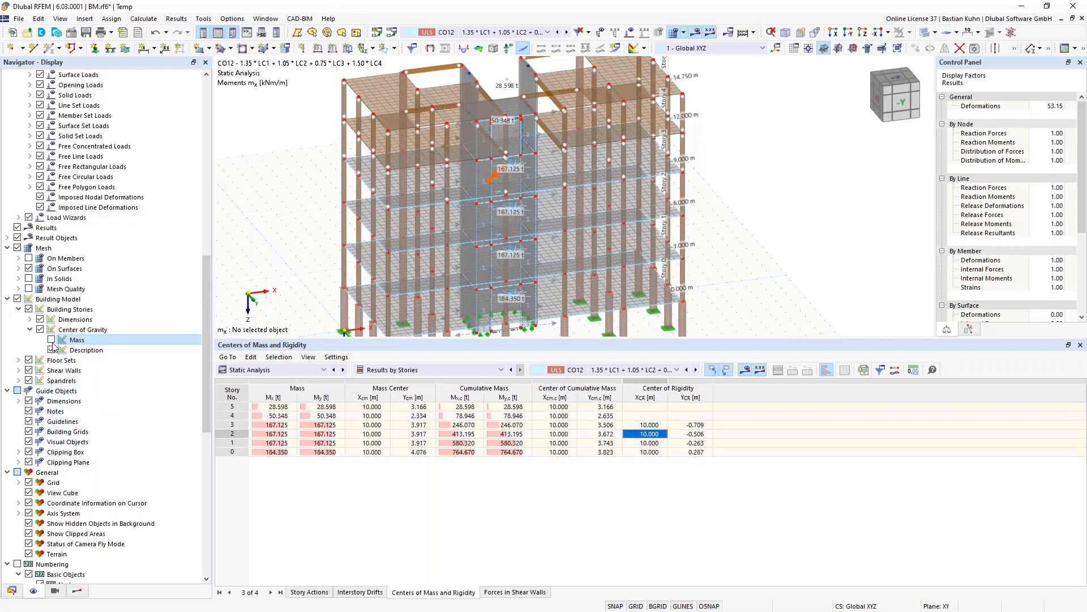
Look through the building model display options for story dimensions, floor sets, shear walls and spandrels, and through the remaining display settings
click(30, 319)
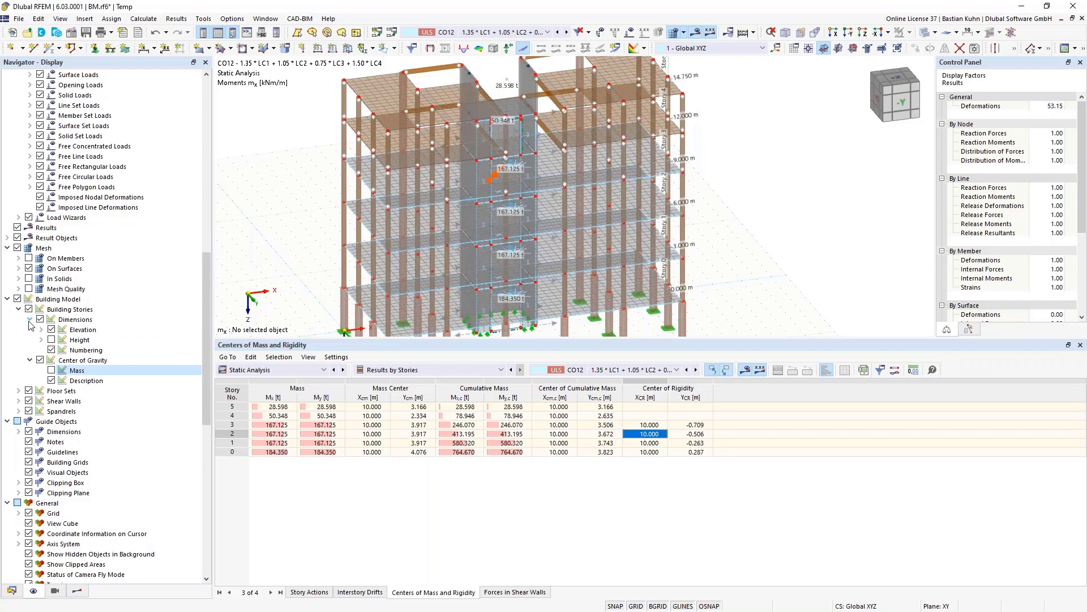
click(19, 391)
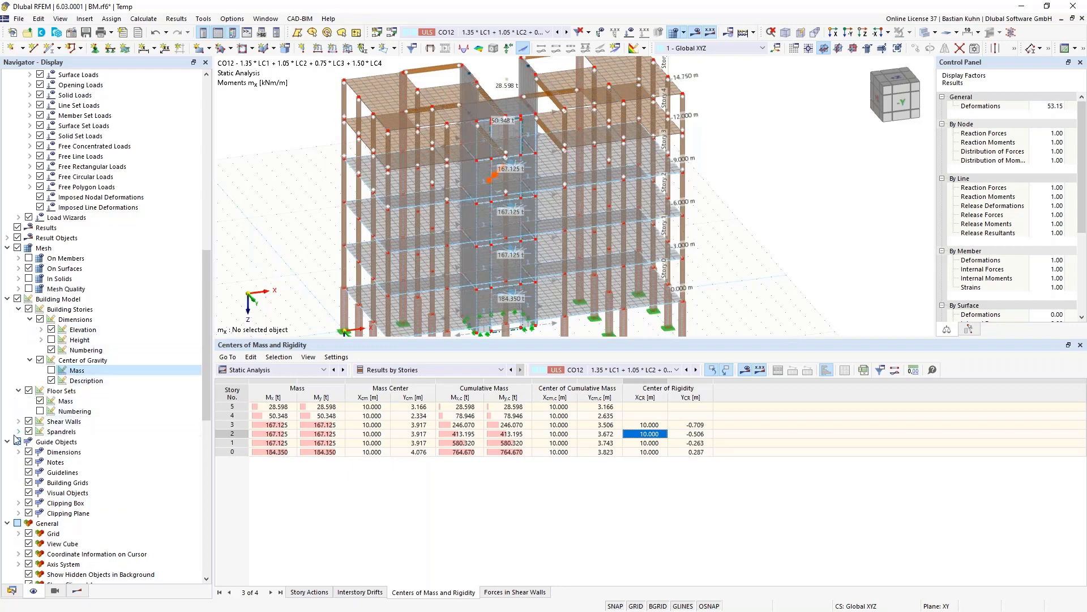
scroll(26, 408, up, 15)
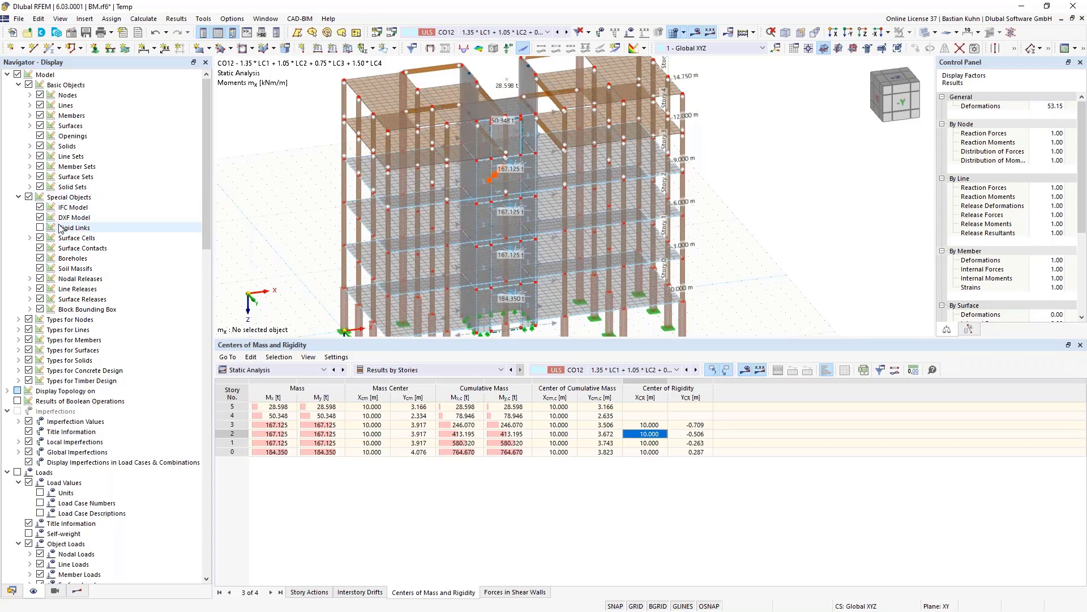
scroll(61, 226, down, 7)
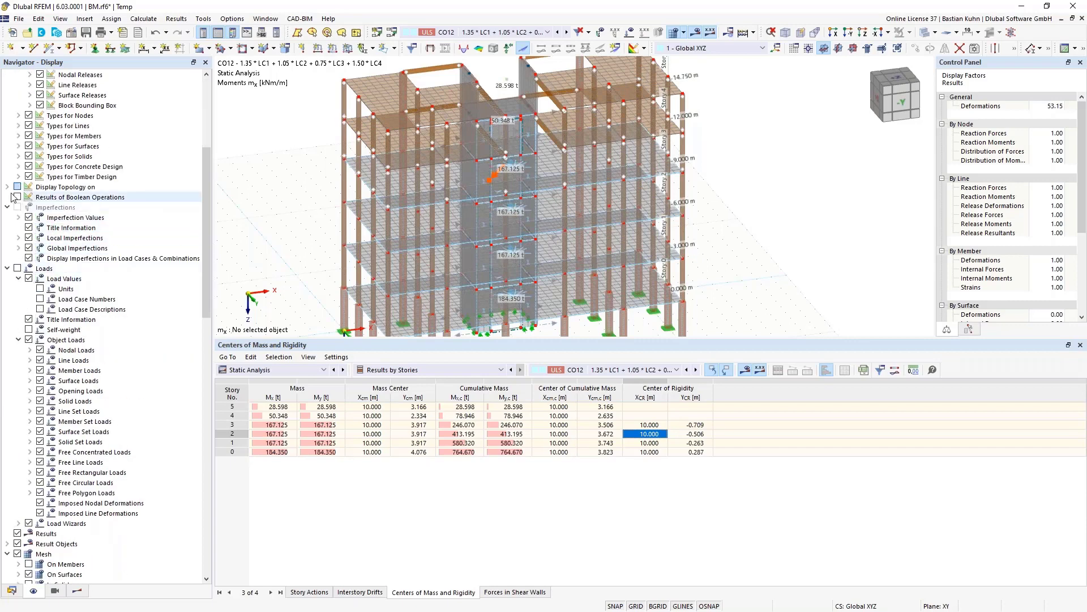
scroll(81, 330, down, 7)
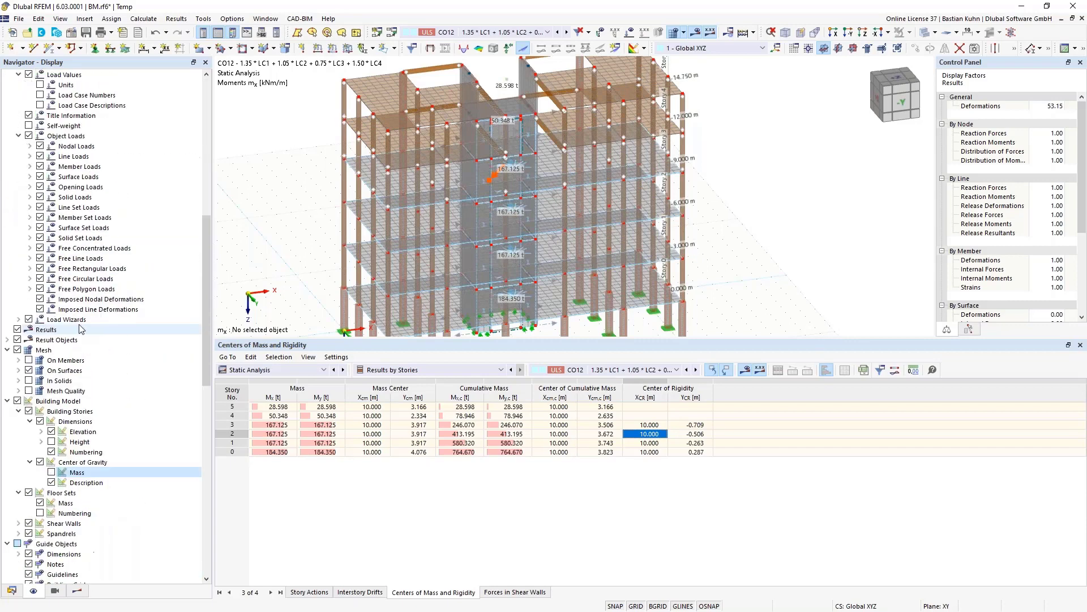
scroll(81, 329, down, 7)
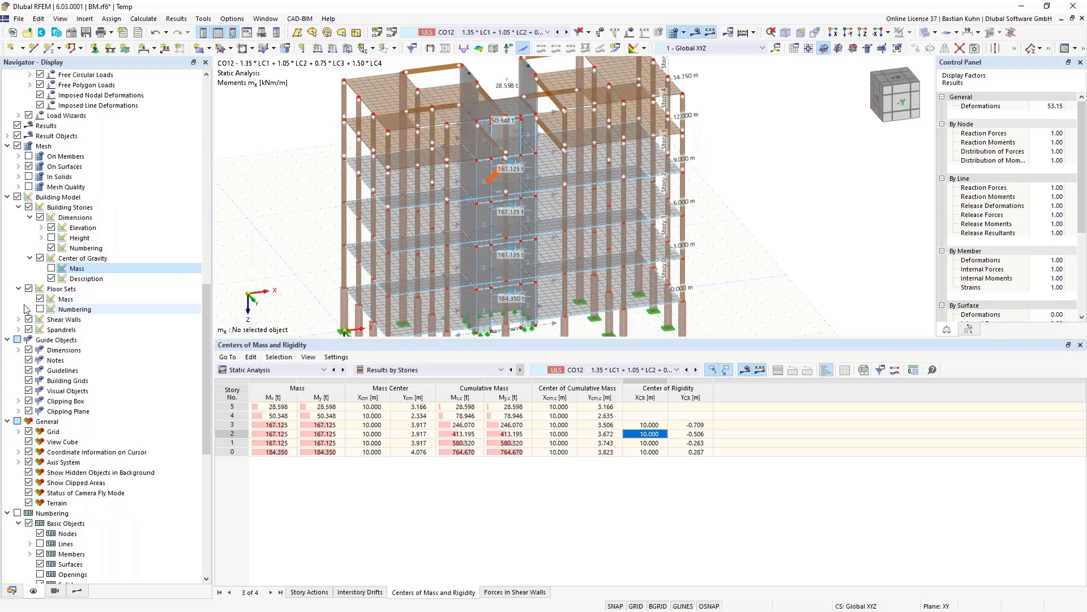
click(18, 329)
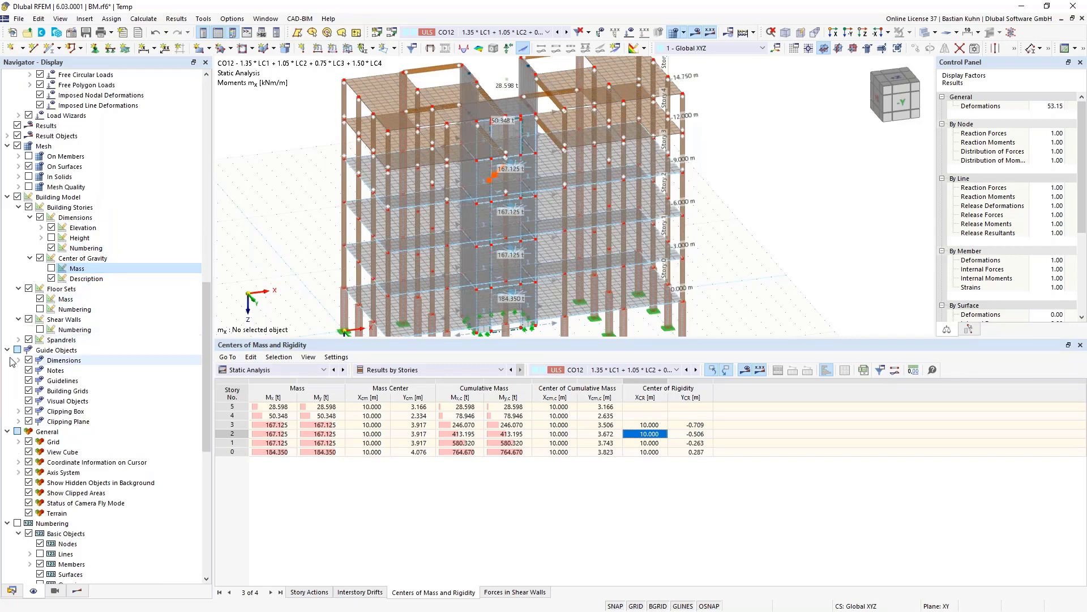
click(18, 319)
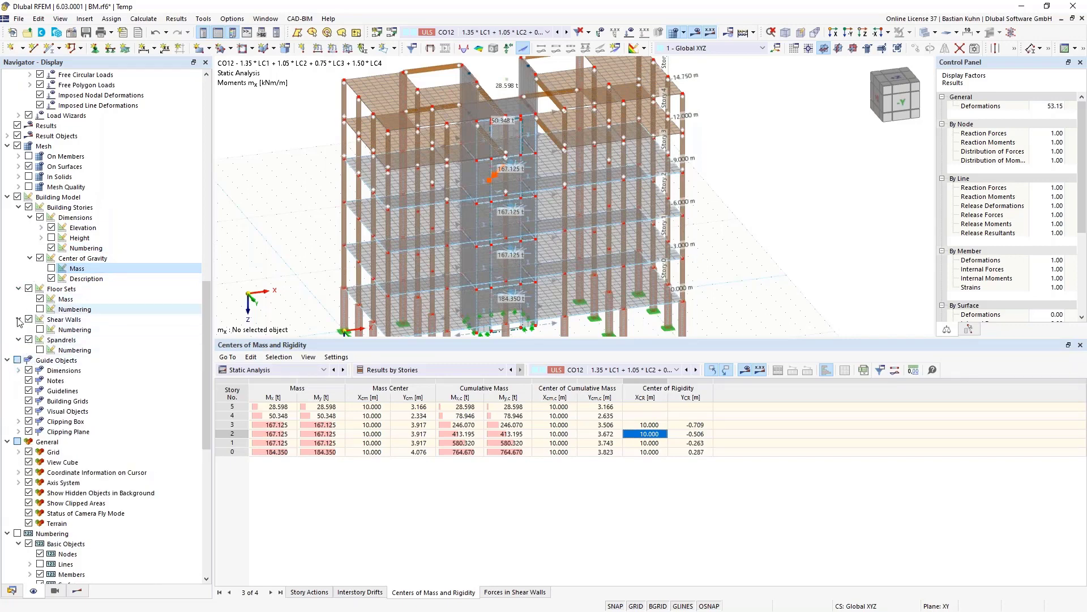
scroll(75, 371, down, 12)
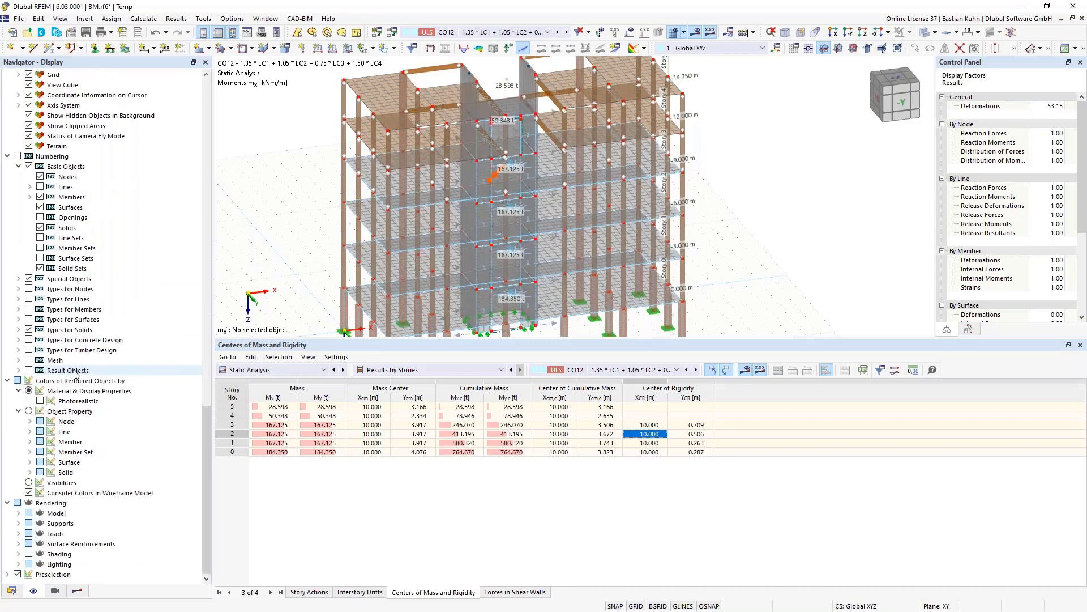
Show the results table of forces in shear walls for all stories
click(515, 592)
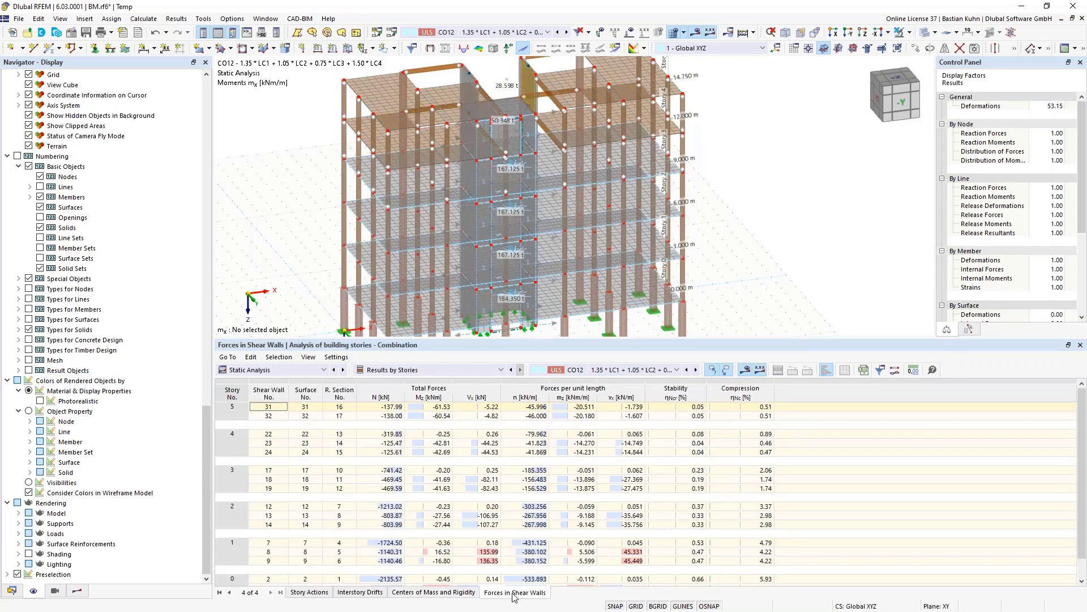
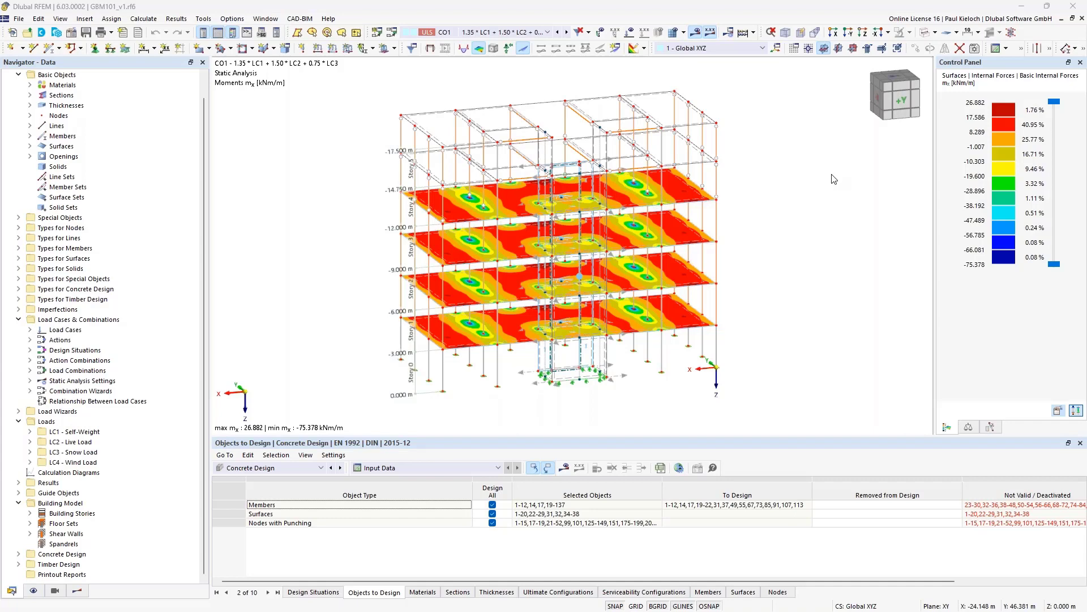
Review the list of load cases, design situations and load combinations while keeping CO1 as the displayed combination
click(547, 32)
click(547, 33)
click(548, 32)
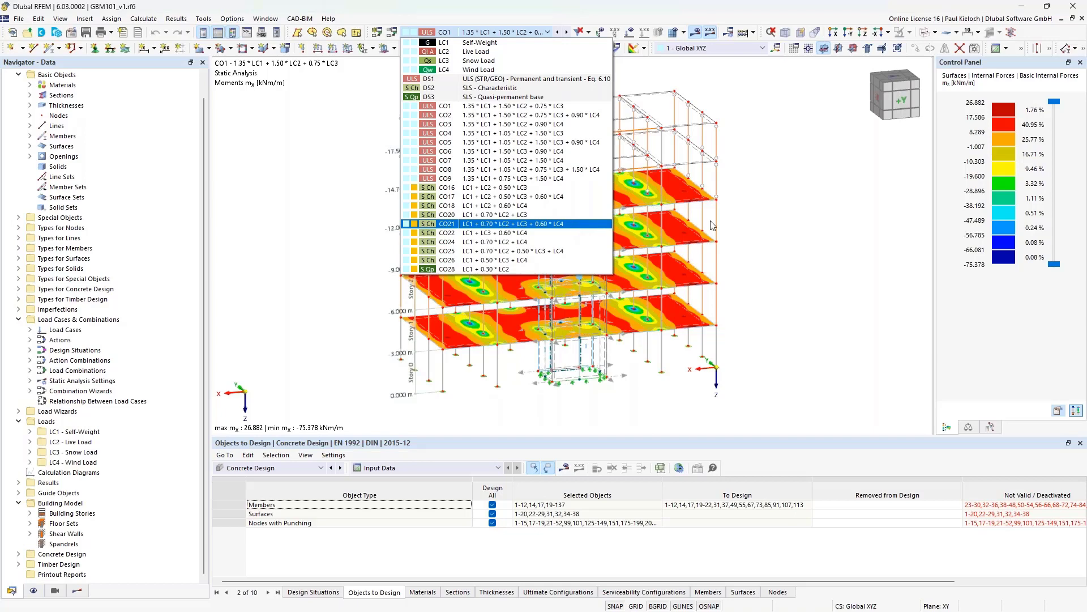
click(757, 223)
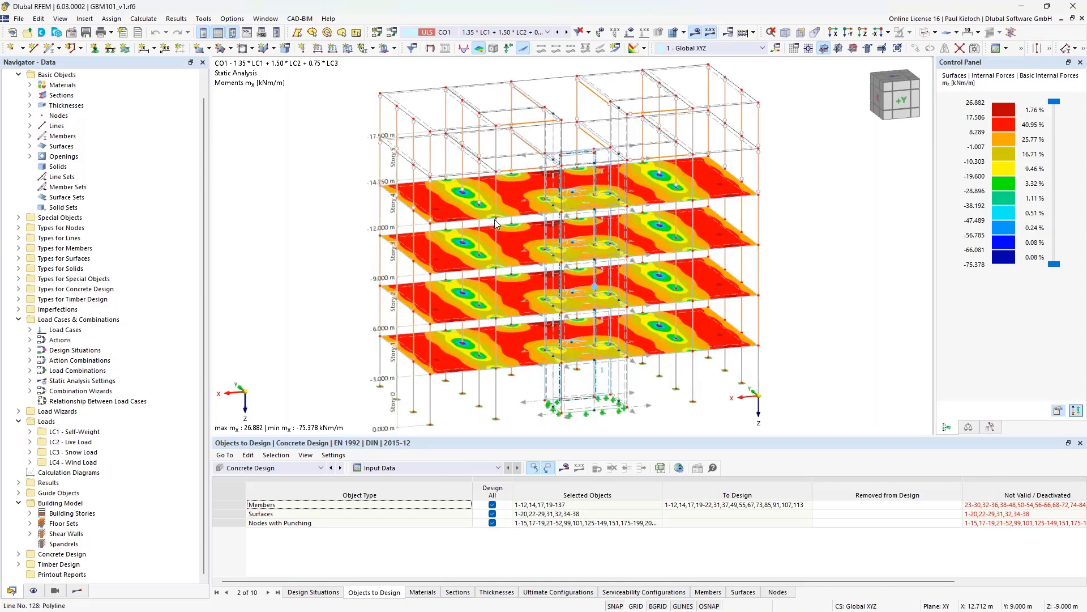
Inspect the mesh refinement option of the column-head node in the slab at -12.000 m and leave its properties unchanged
scroll(495, 223, up, 4)
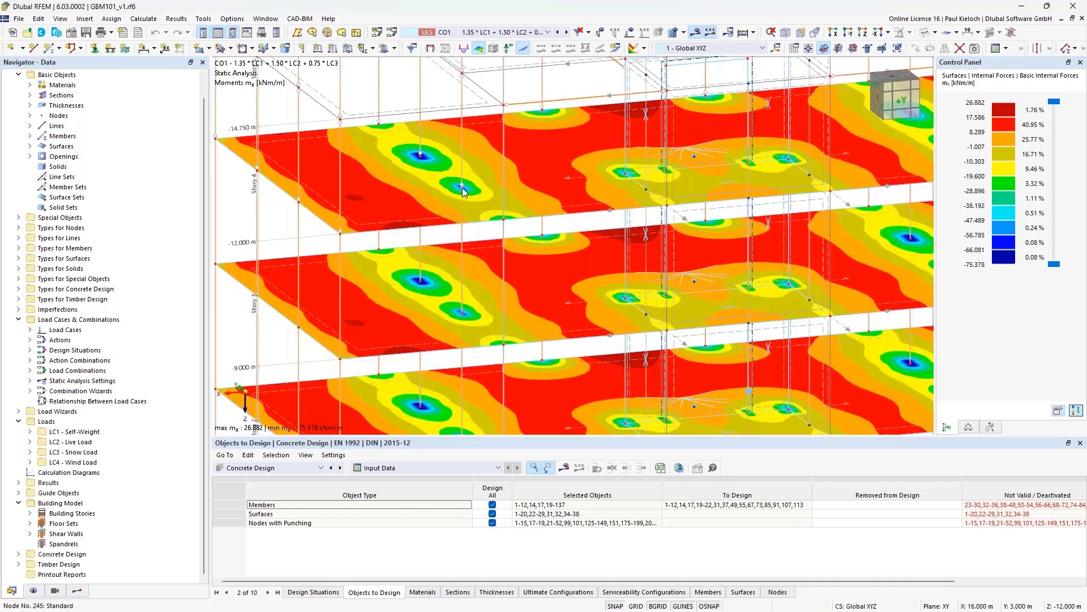
double_click(463, 189)
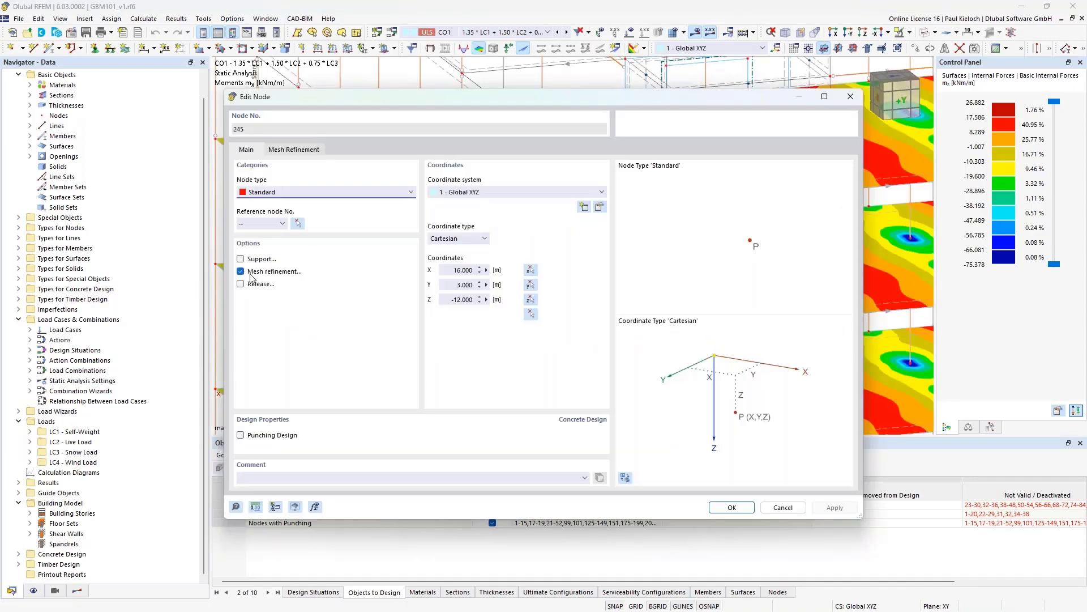
click(785, 513)
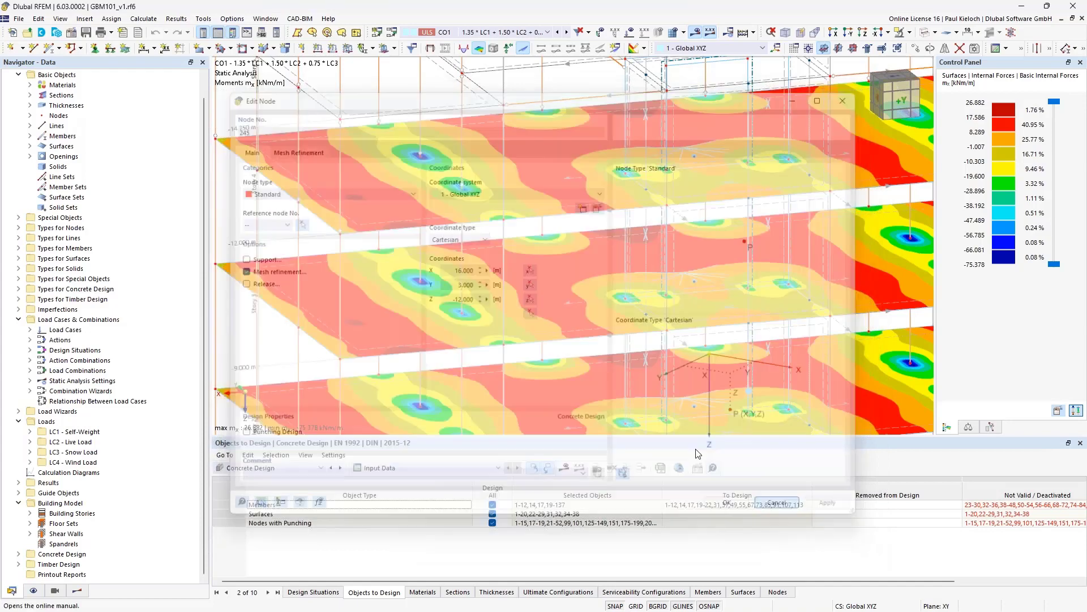
scroll(276, 226, down, 2)
scroll(274, 227, down, 3)
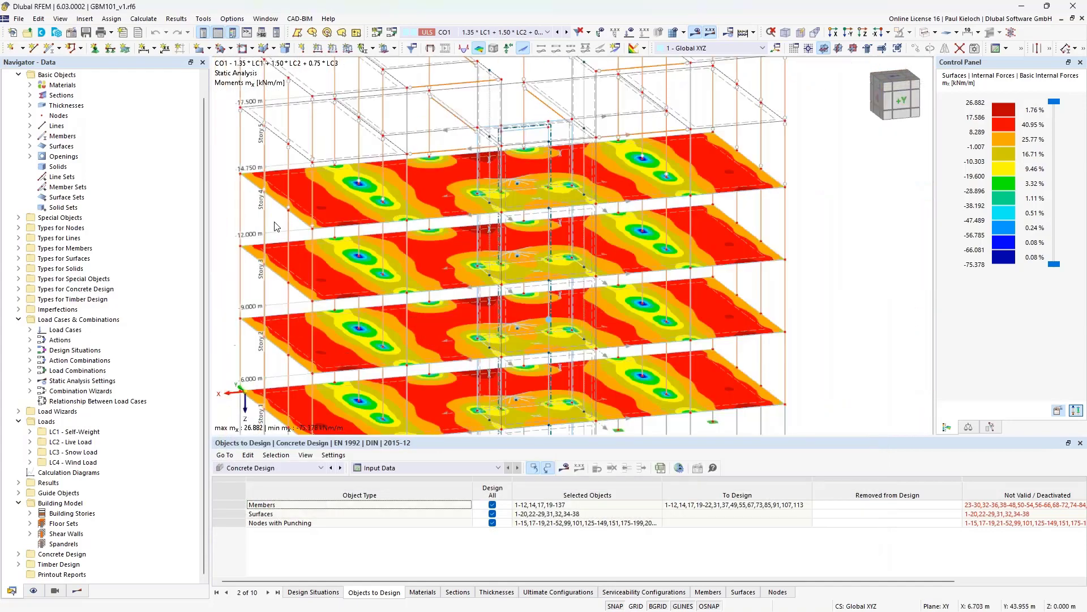
middle_drag(795, 247, 838, 189)
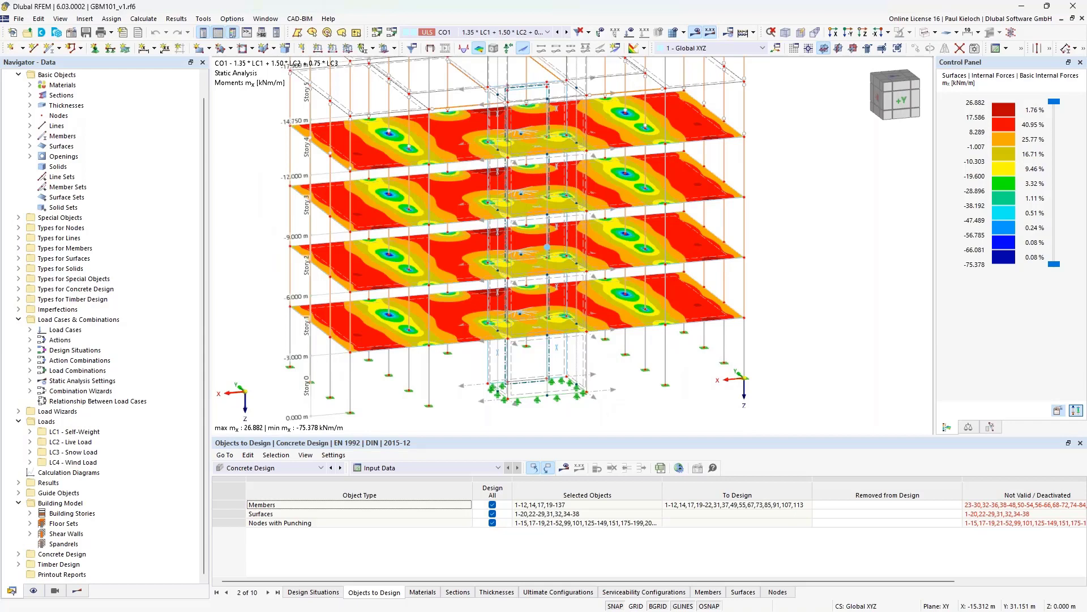
ctrl+middle_drag(828, 240, 841, 229)
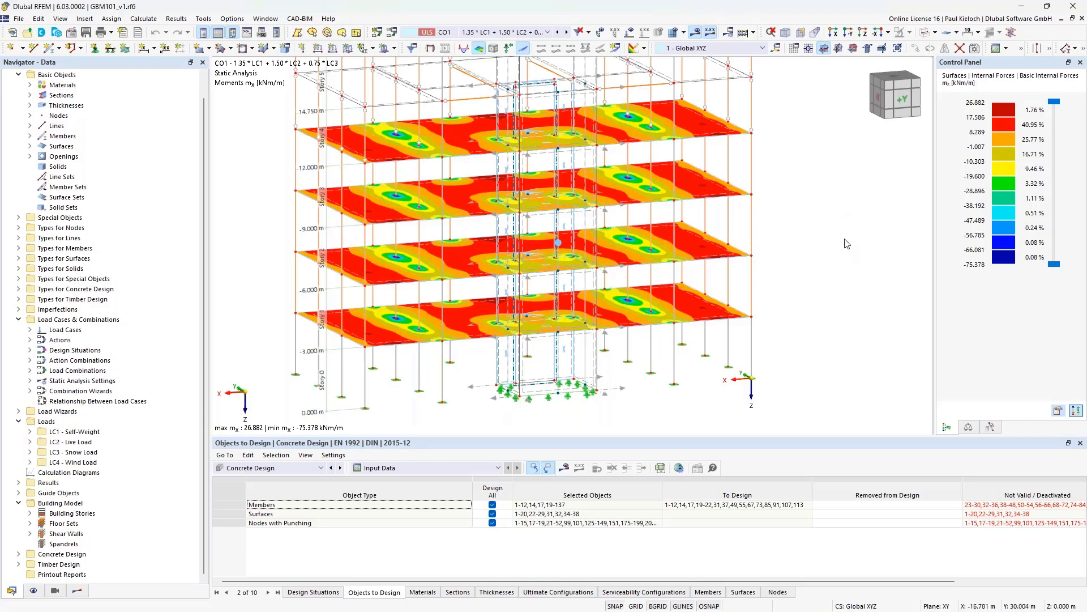
middle_drag(834, 244, 846, 238)
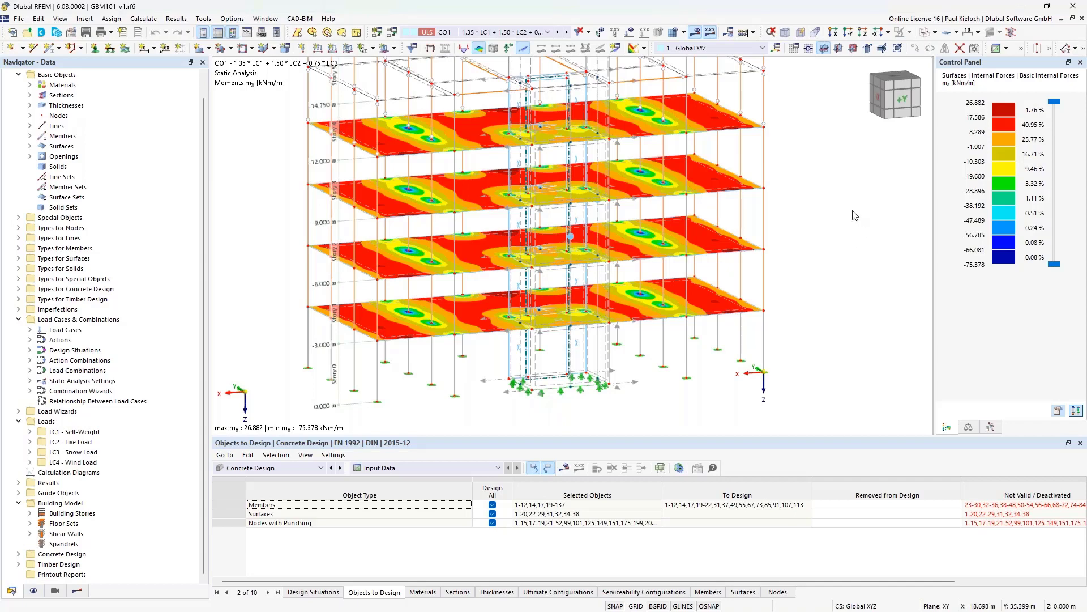
Inspect the properties of result beam member 125 in the ground-story core wall and leave them unchanged
ctrl+middle_drag(853, 211, 827, 242)
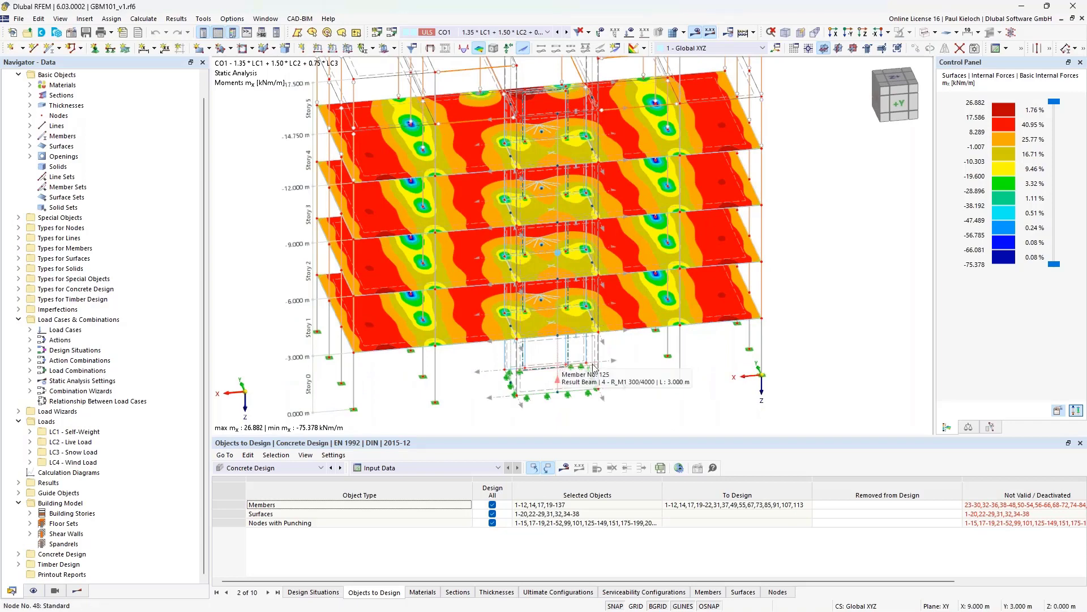
ctrl+middle_drag(594, 367, 478, 358)
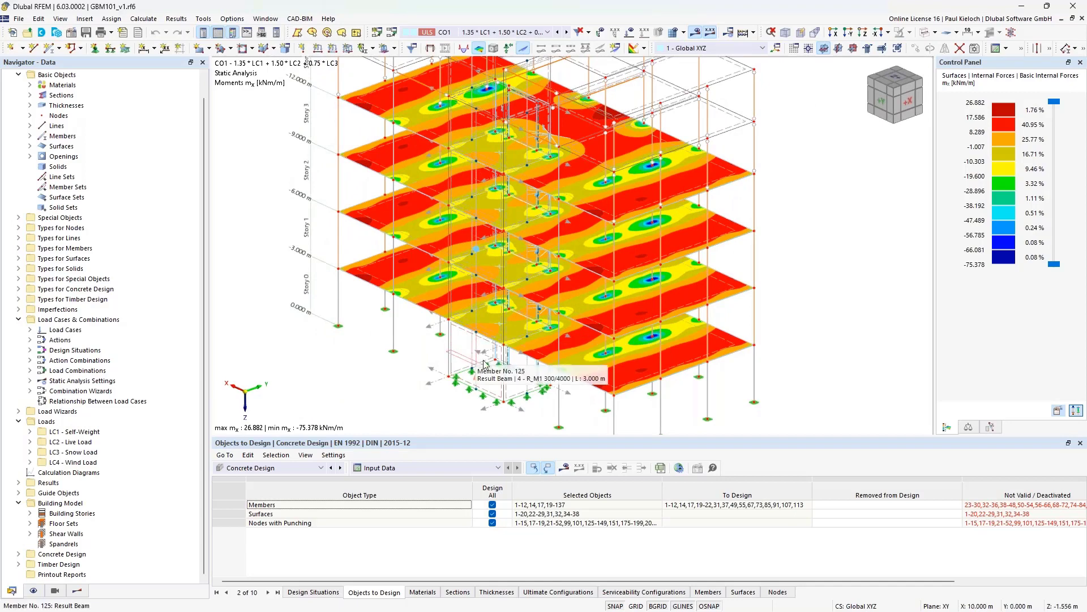
ctrl+middle_drag(476, 360, 517, 341)
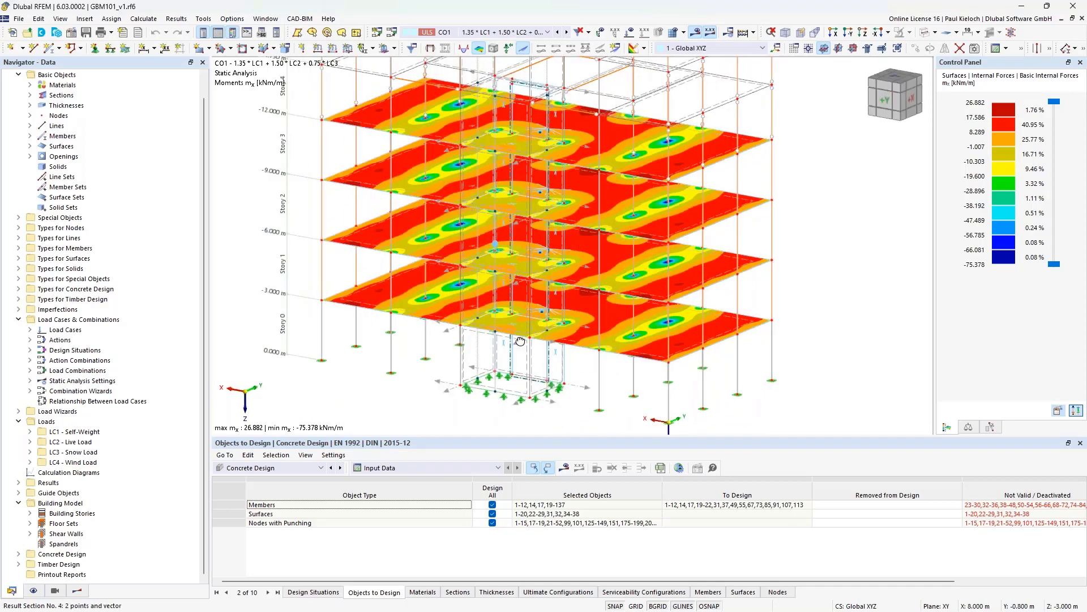
scroll(508, 374, up, 4)
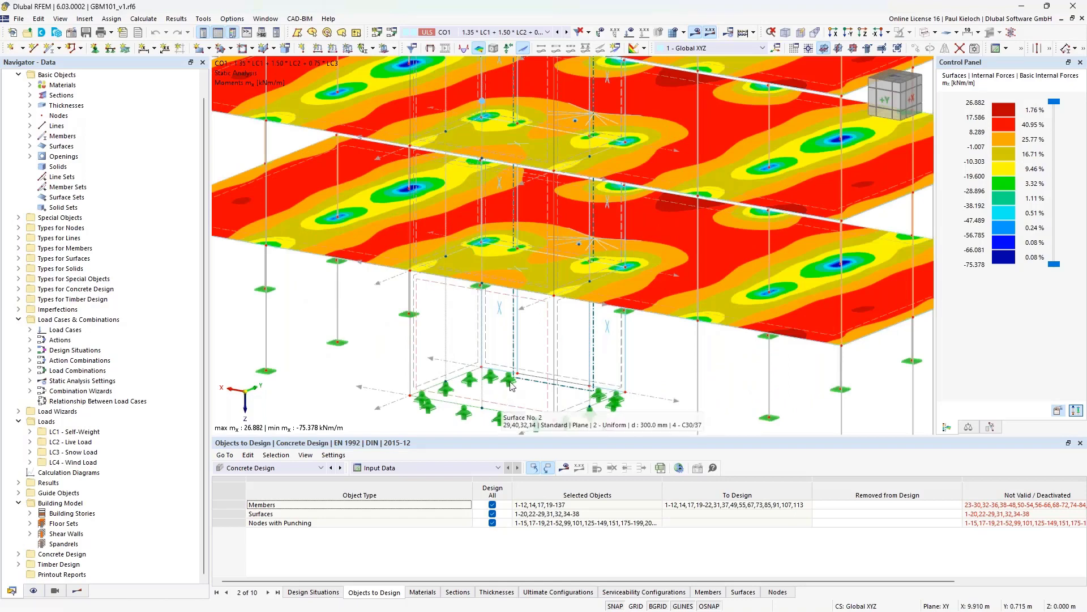
middle_drag(516, 361, 553, 272)
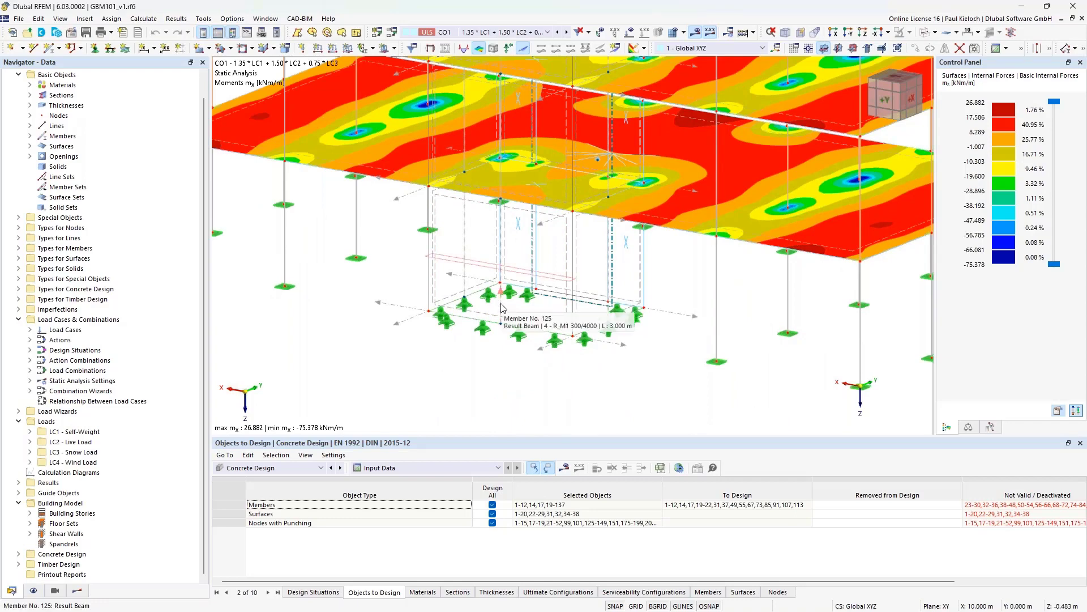
double_click(501, 307)
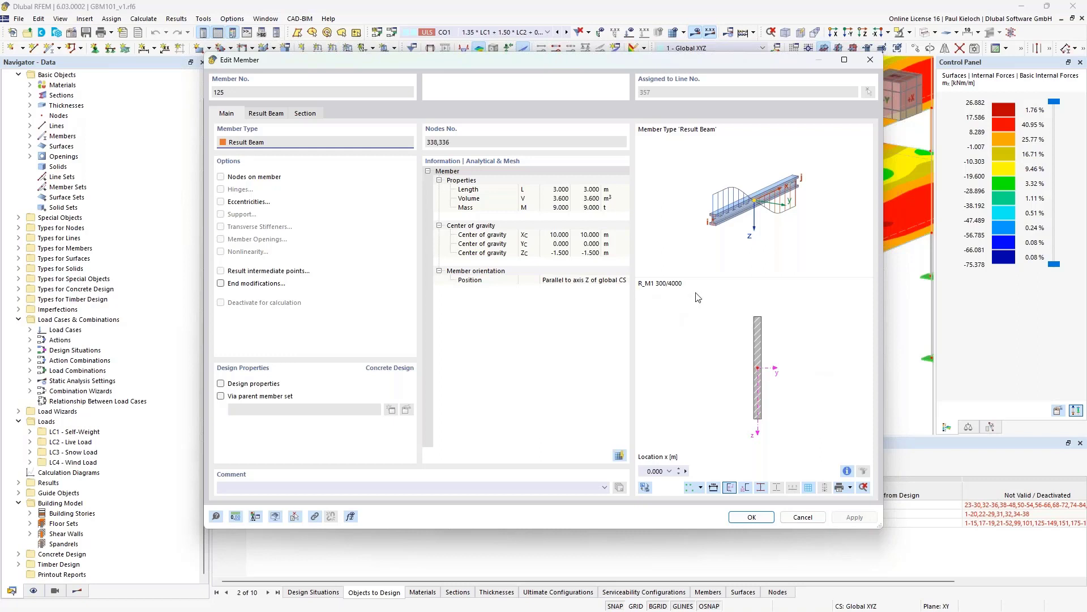
click(816, 517)
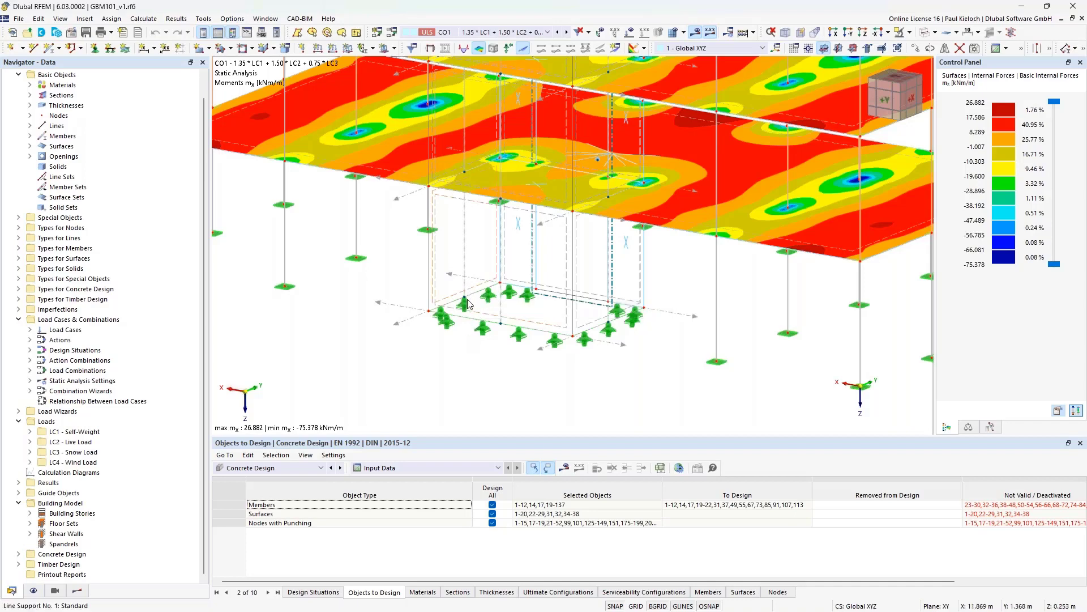
Inspect the properties of ground-story wall surface 2 and its result beam member 125, leaving both unchanged
ctrl+middle_drag(463, 367, 473, 364)
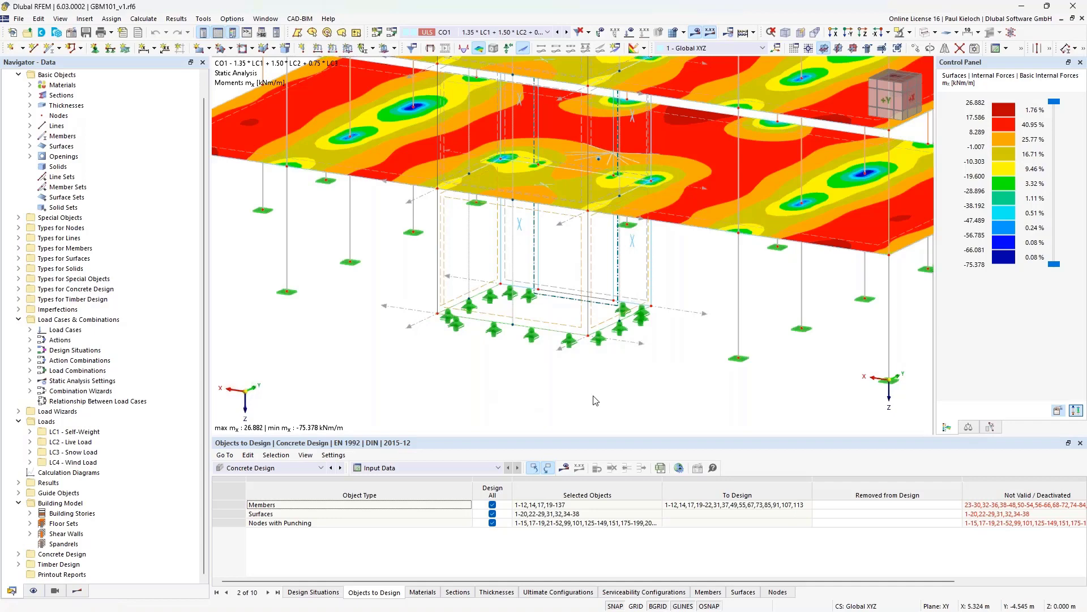
double_click(562, 331)
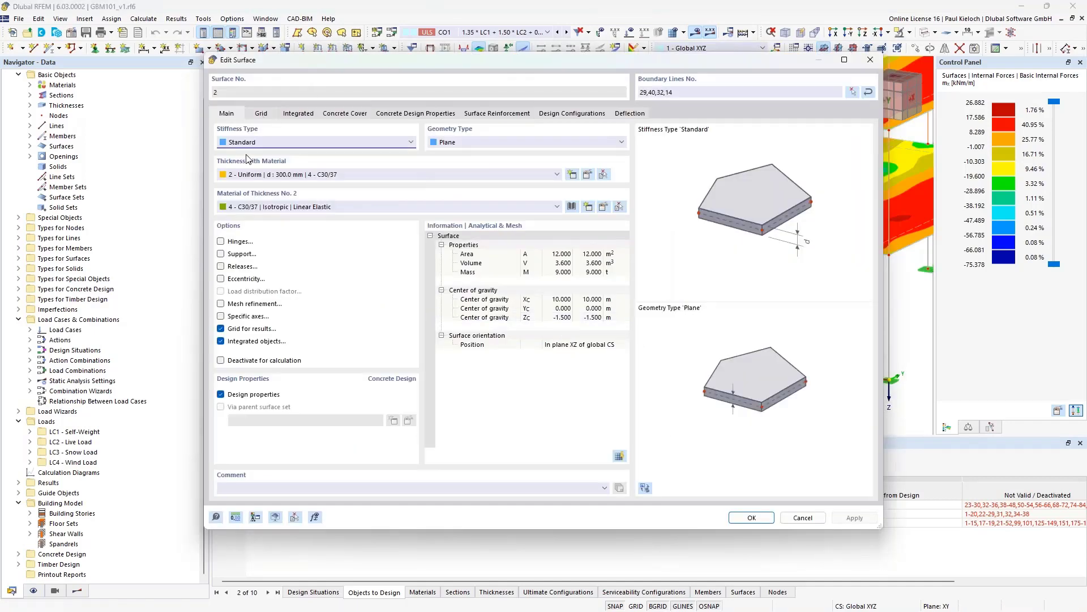
click(789, 516)
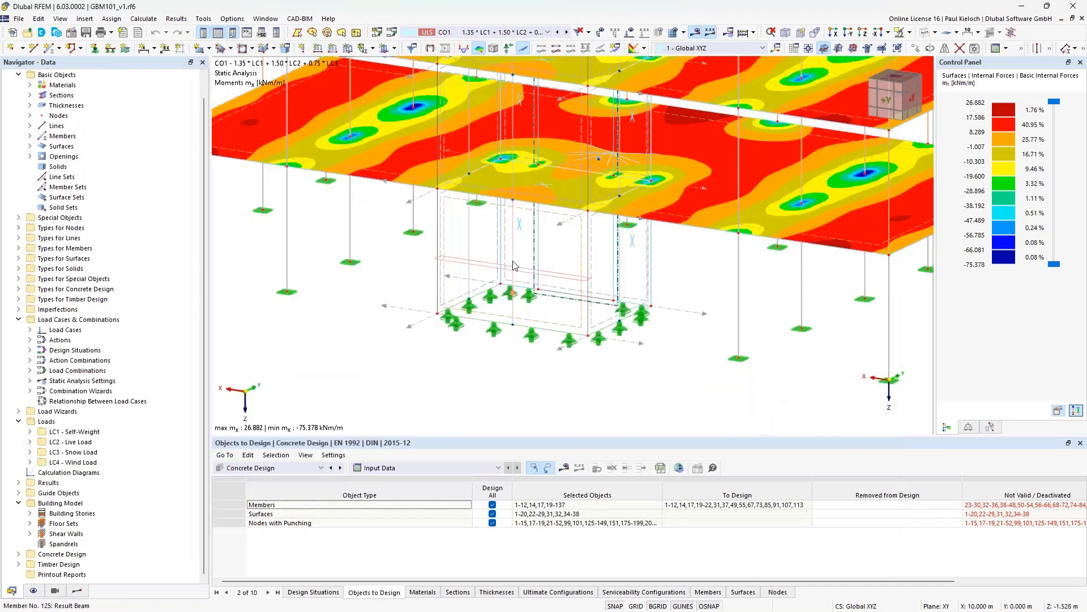
double_click(514, 265)
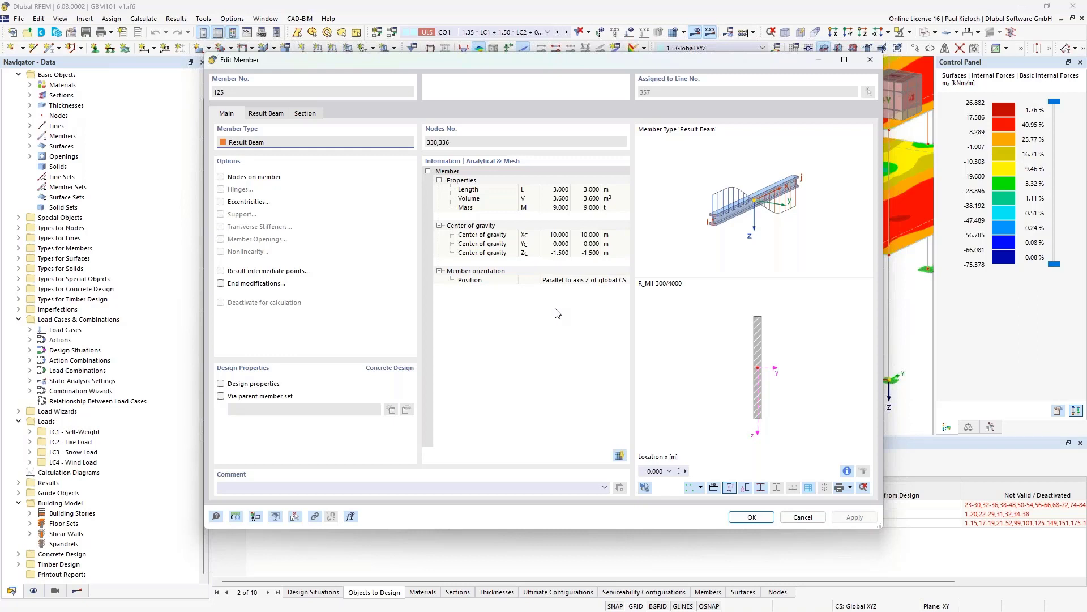
click(804, 517)
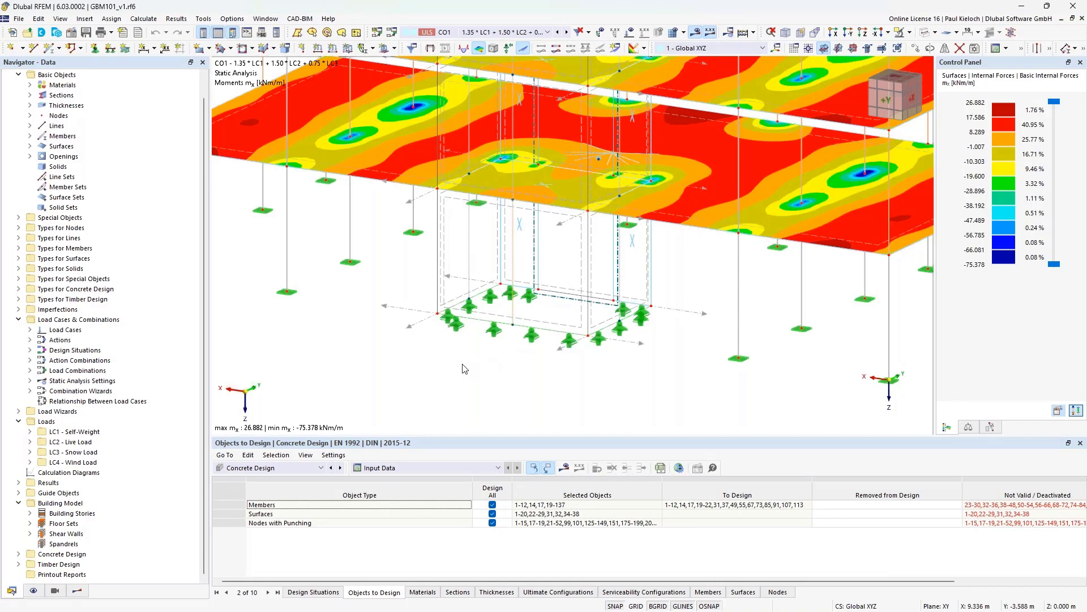
Open the stacked result beams 121-125 of the core wall together for editing and enable their concrete design properties
ctrl+middle_drag(412, 356, 592, 338)
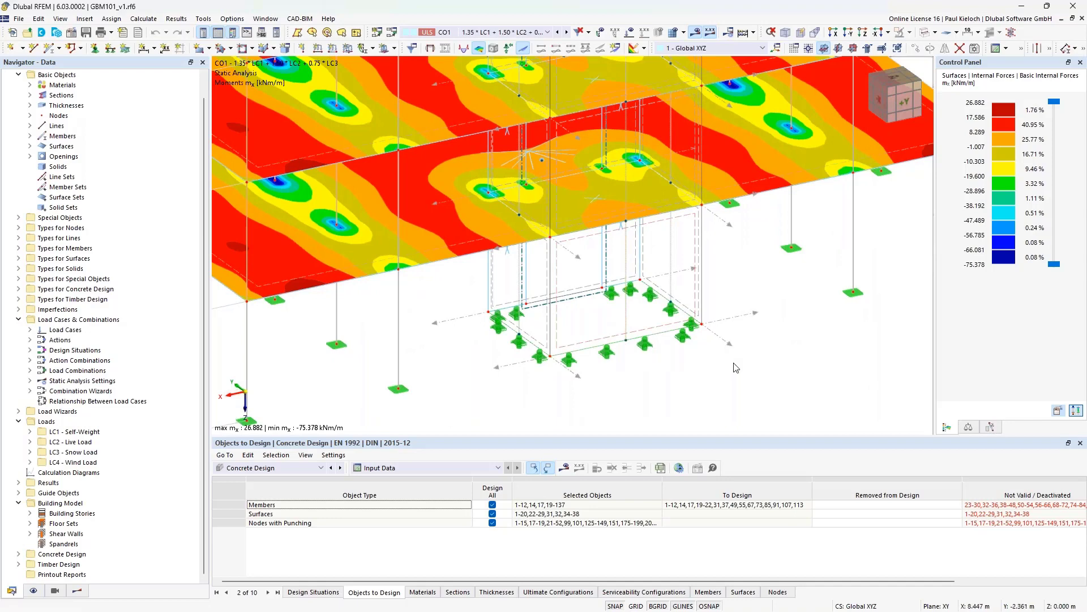
middle_drag(764, 351, 704, 354)
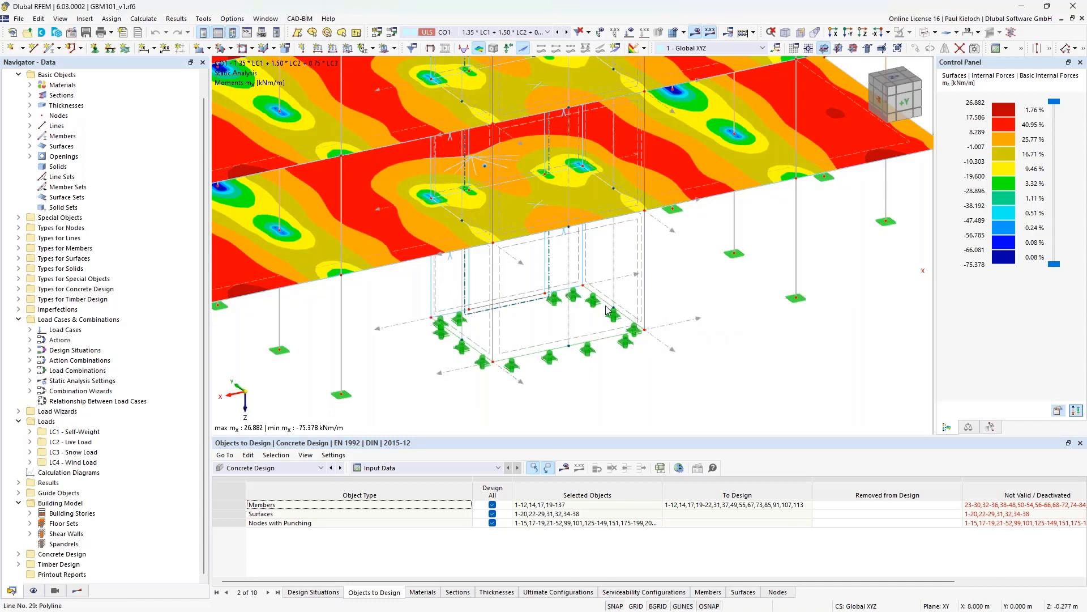
scroll(701, 315, down, 1)
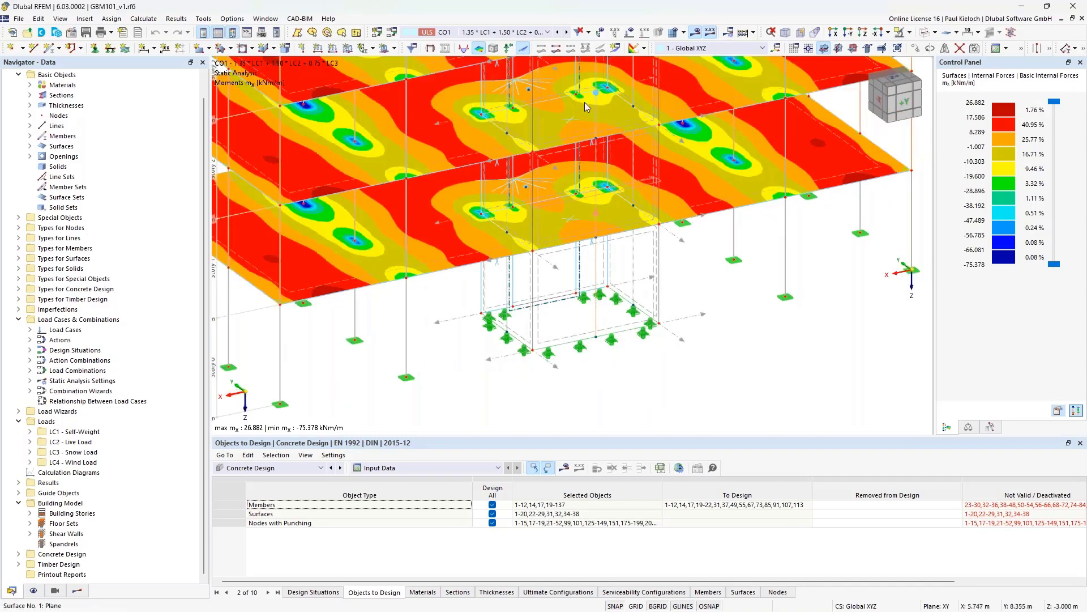
scroll(651, 198, up, 2)
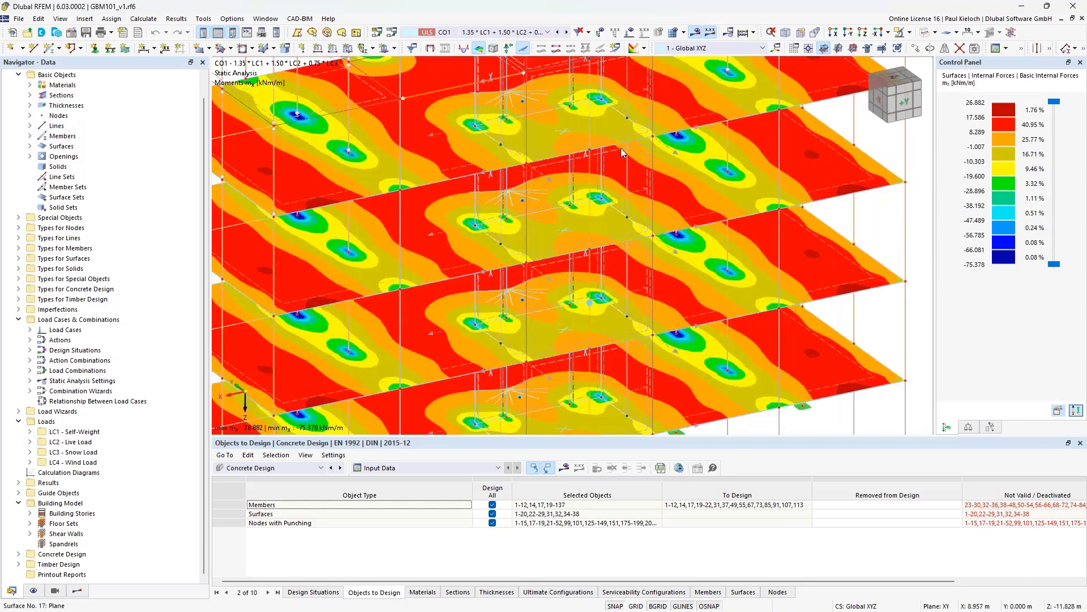
scroll(634, 130, down, 4)
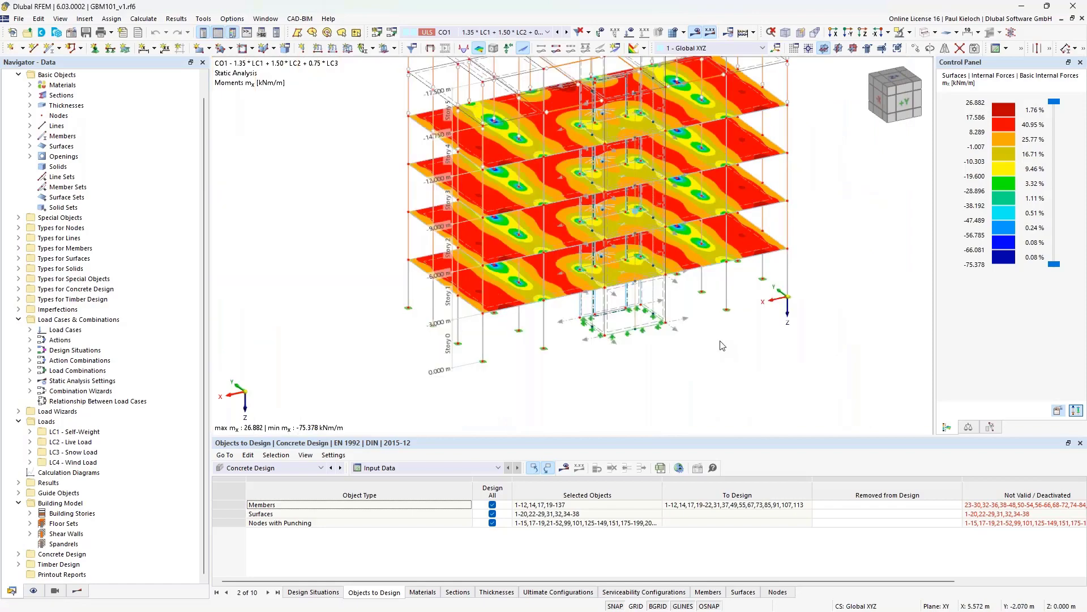
ctrl+middle_drag(721, 345, 677, 309)
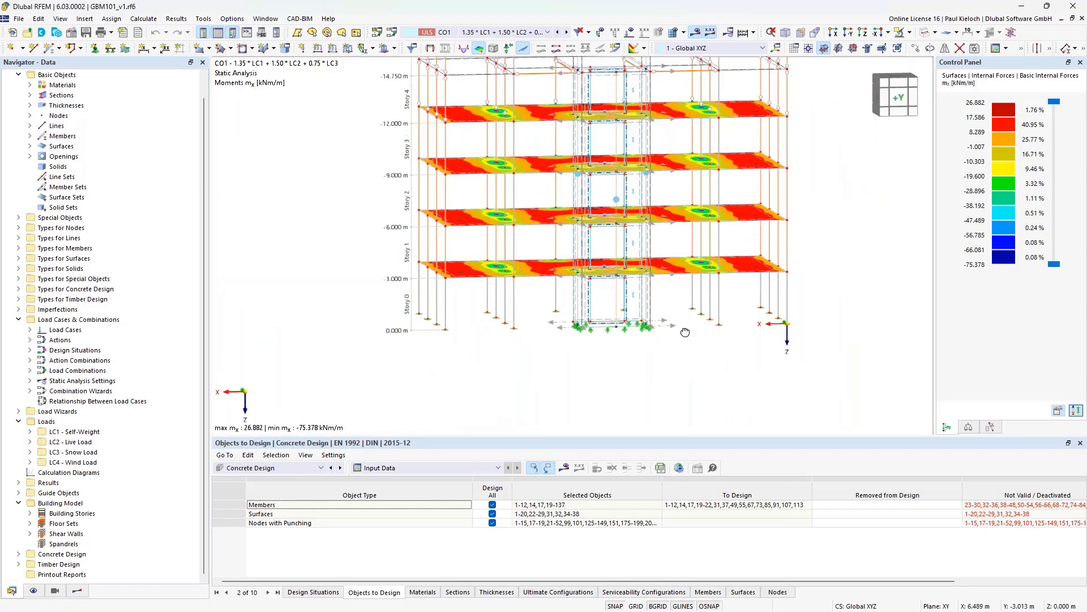
double_click(619, 299)
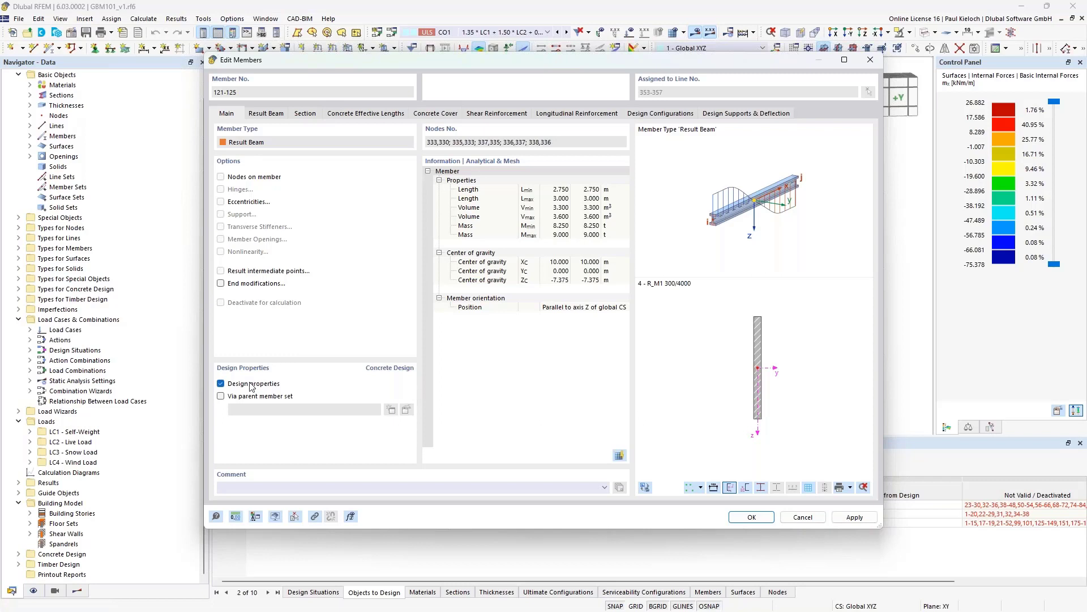
Set the stirrup distance in the shear reinforcement of result beams 121-125 to 0.150 m and apply it, accepting the deletion of all results
click(395, 115)
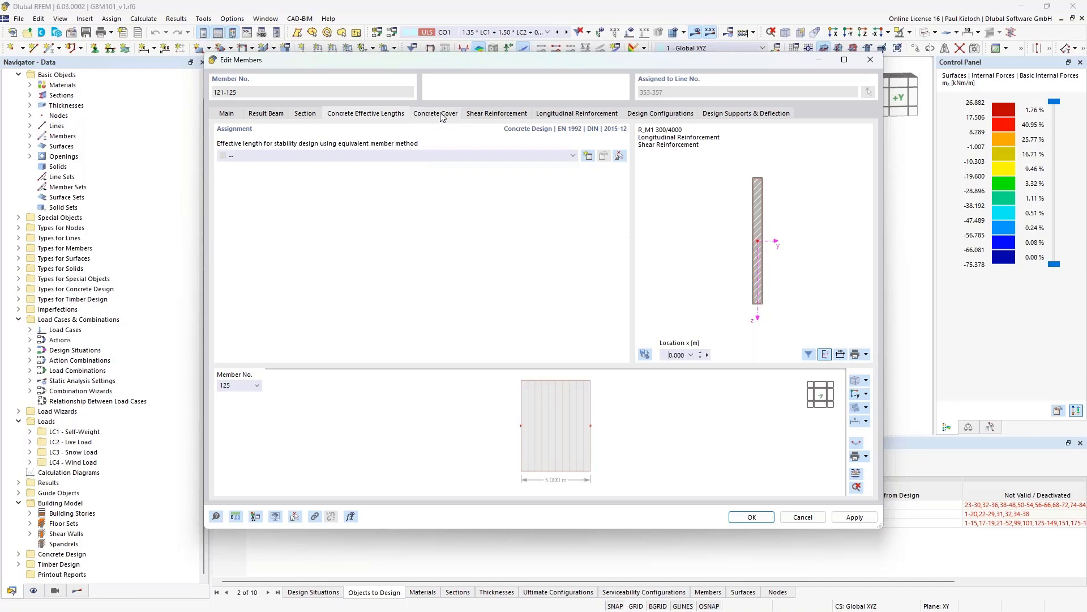
click(447, 116)
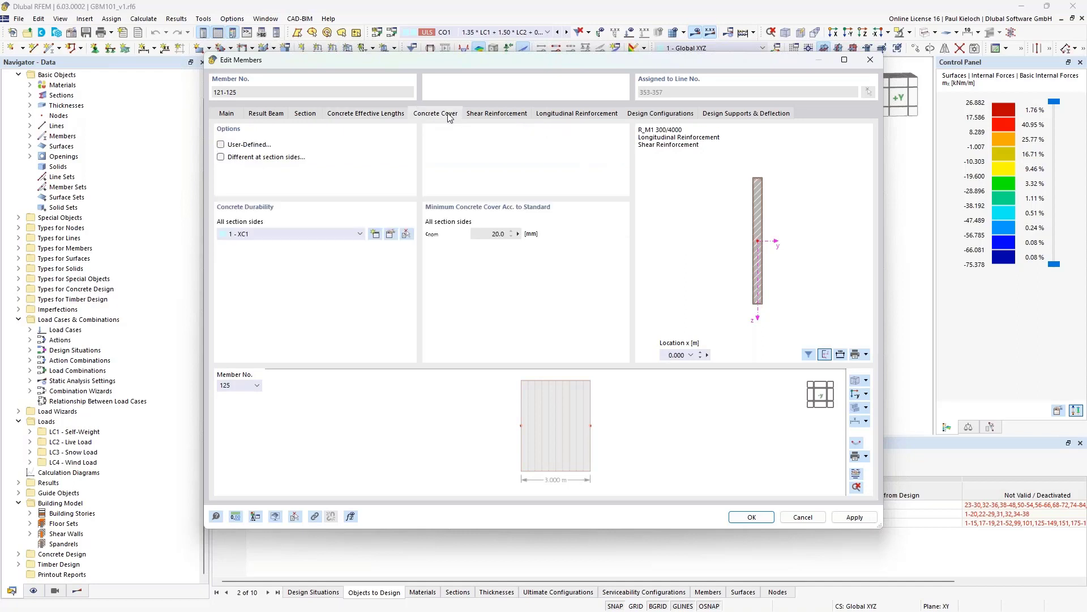
click(514, 116)
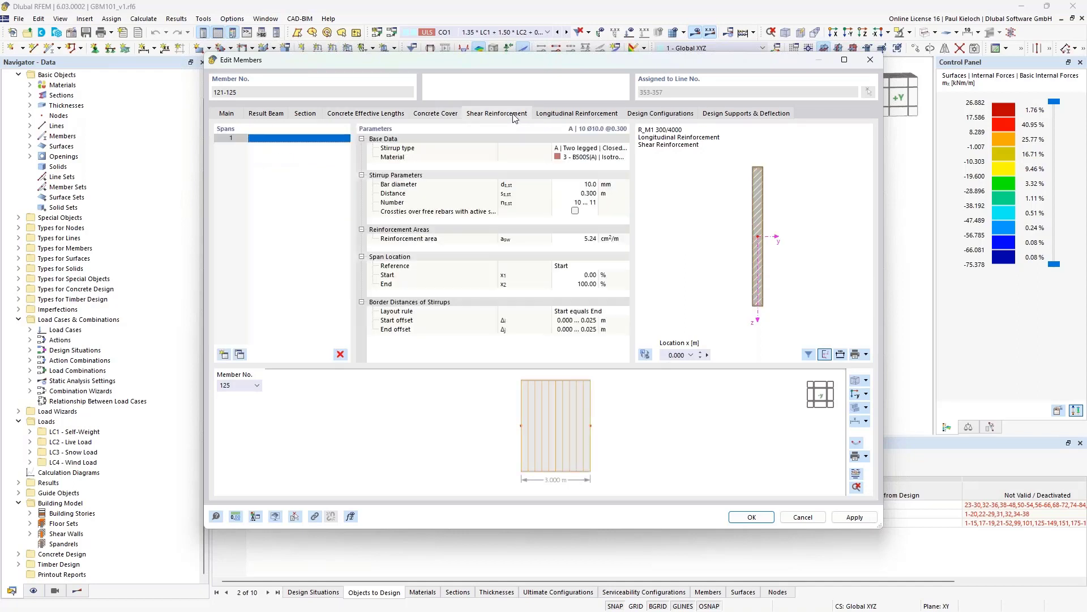
click(566, 117)
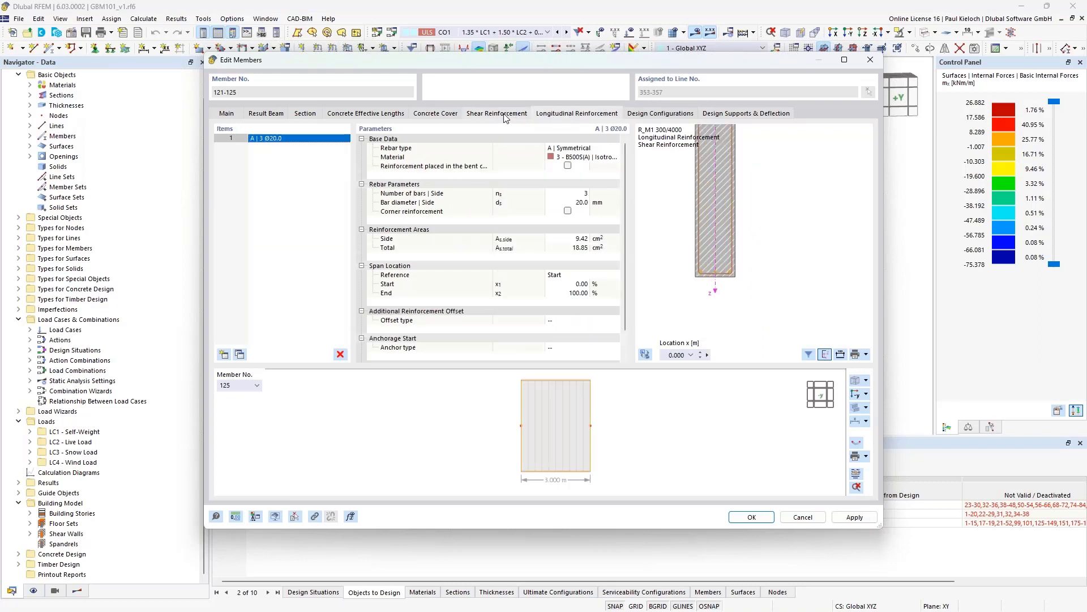
click(506, 117)
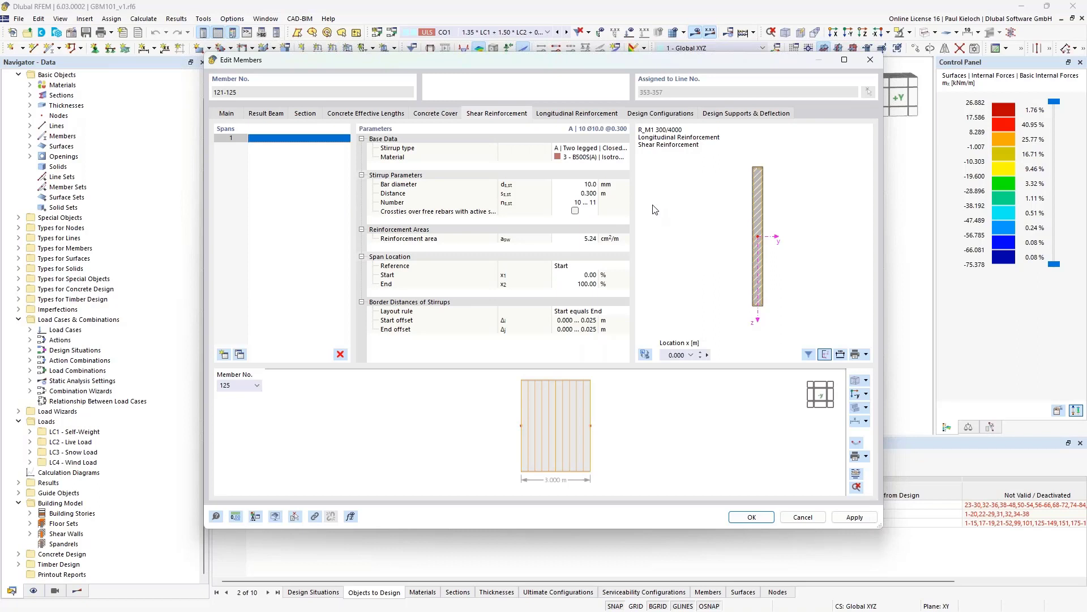
click(574, 194)
key(BackSpace)
text(,15)
key(Tab)
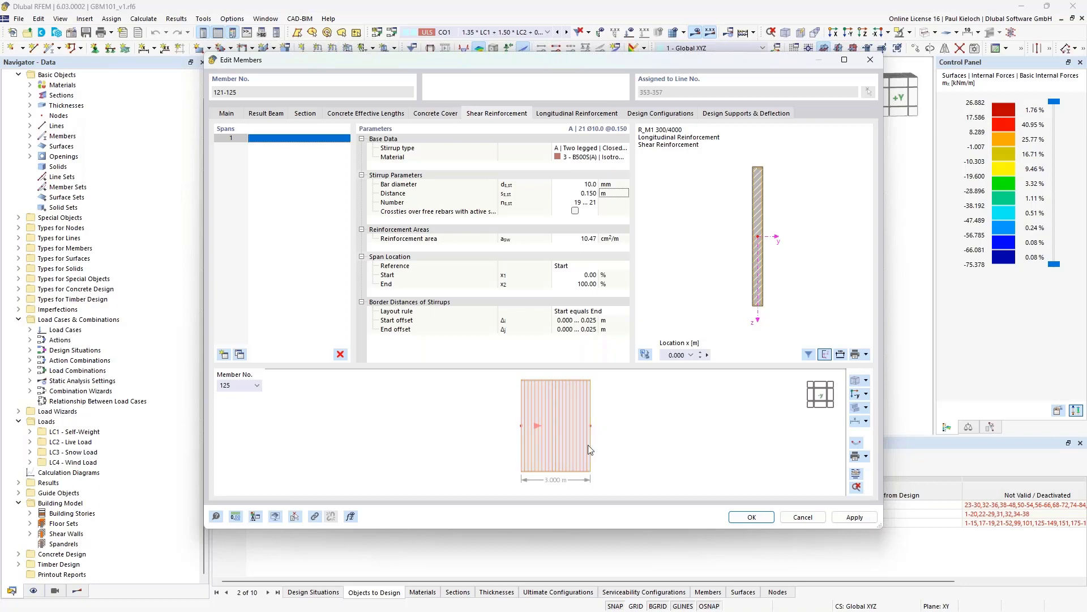
click(835, 517)
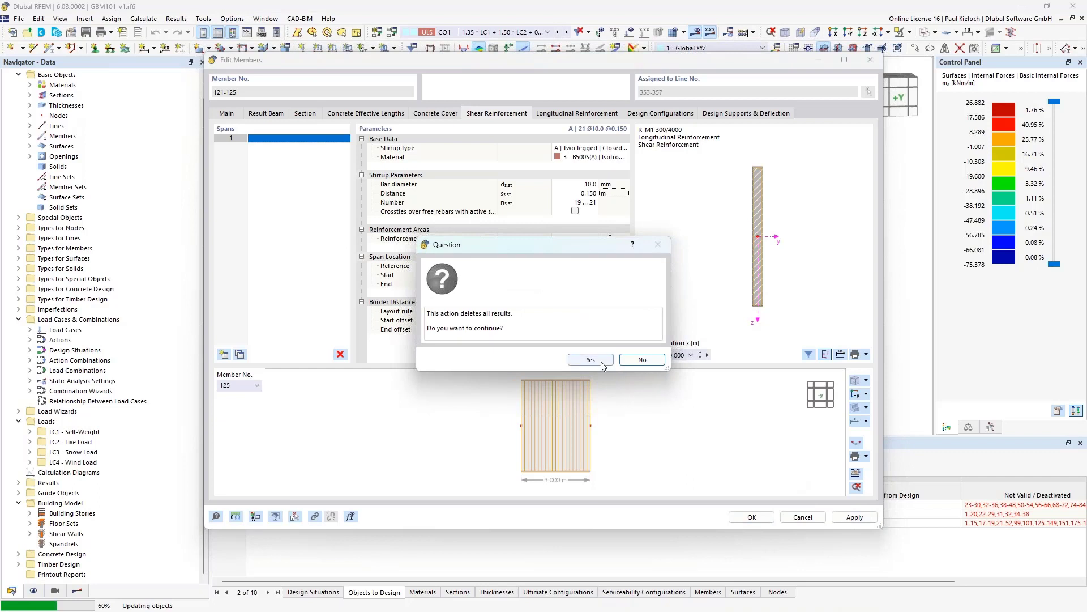
click(591, 358)
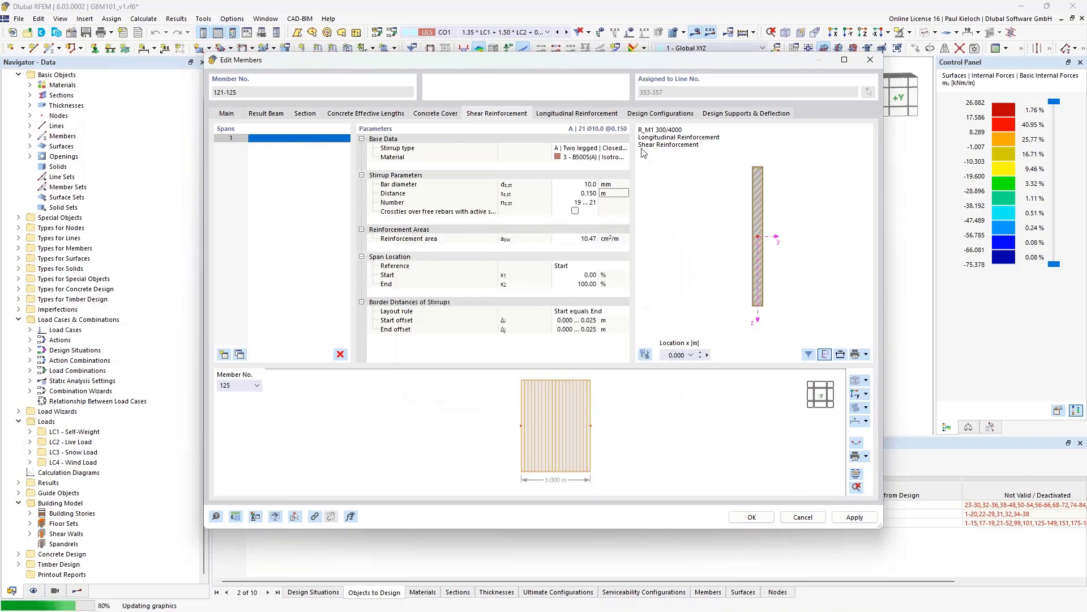
Change the rebar type of the result beams' longitudinal reinforcement to D | Line
click(588, 115)
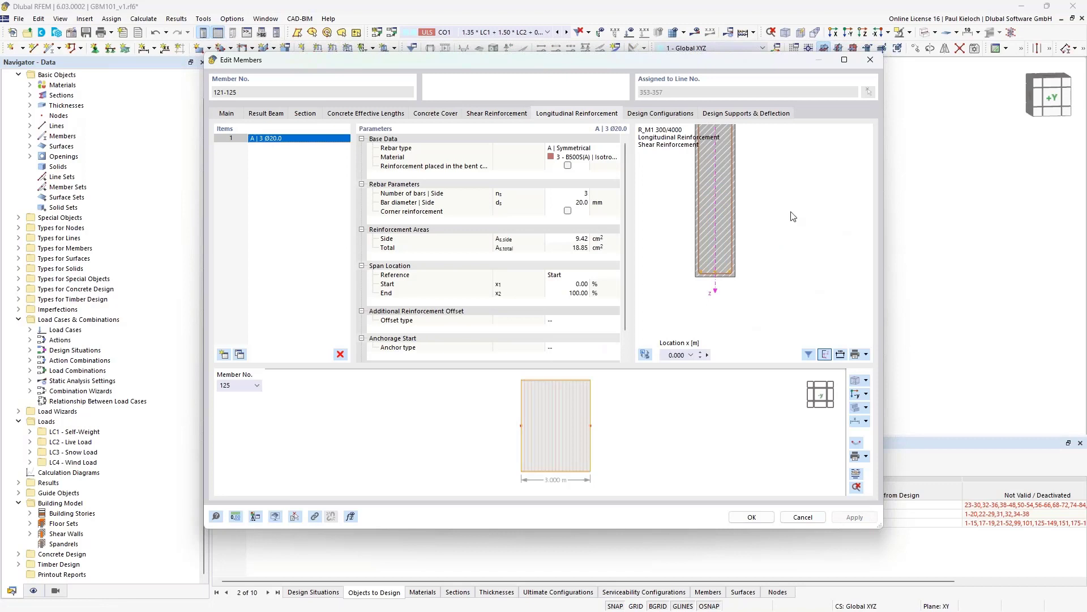
click(577, 147)
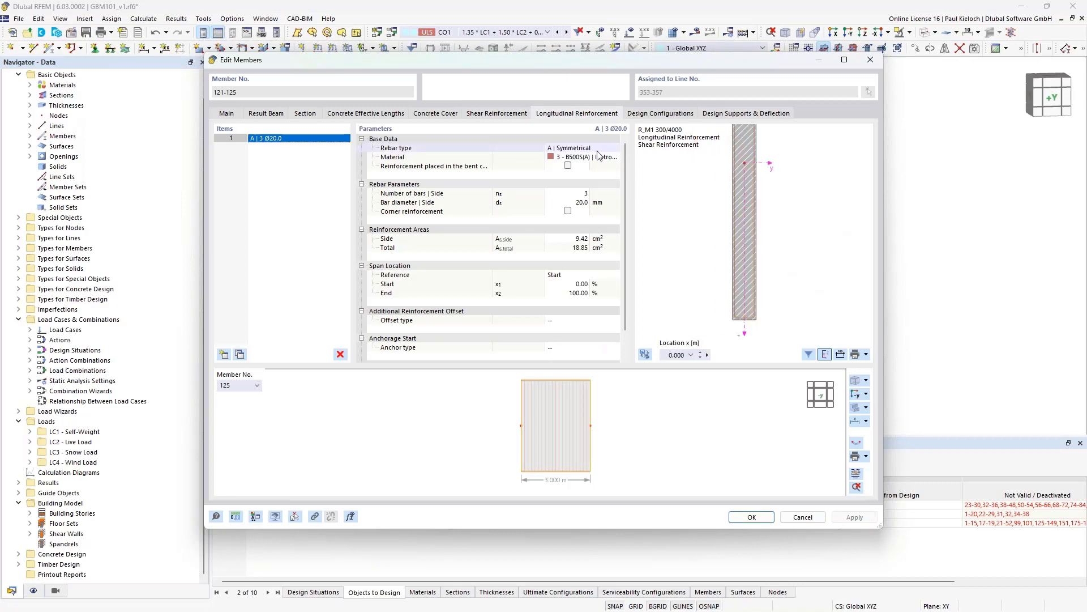
click(582, 148)
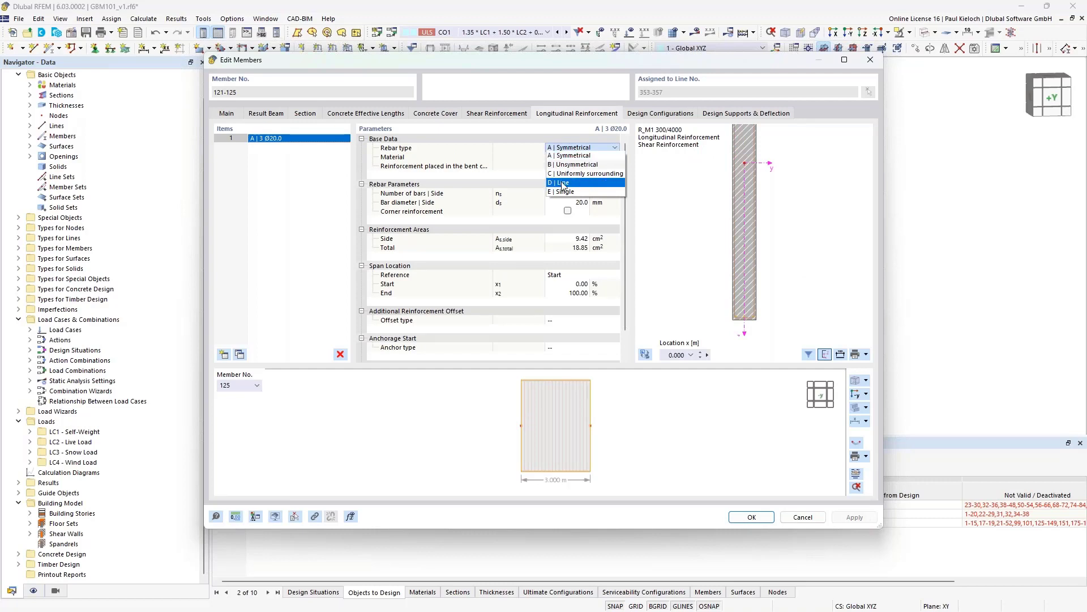
key(Escape)
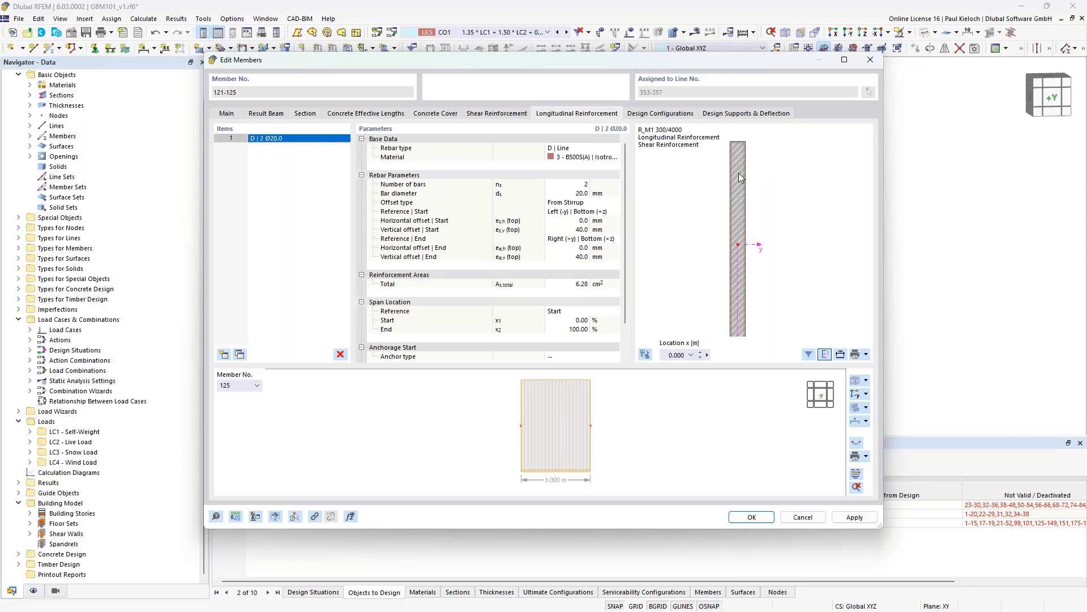
middle_drag(786, 250, 790, 246)
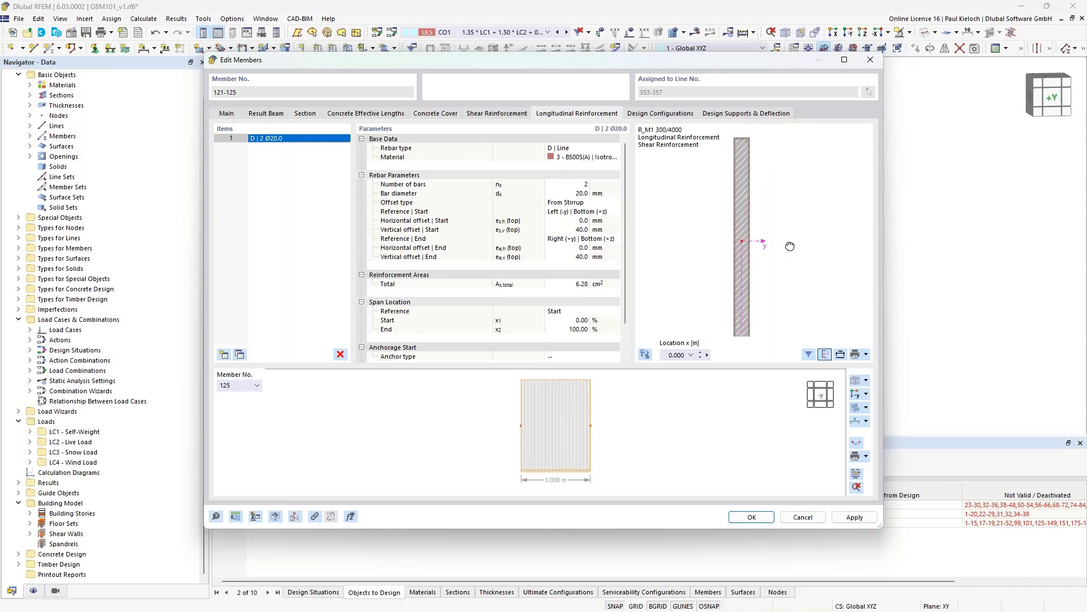
Set the line reinforcement to 26 bars with a bar diameter of 12 mm
click(569, 184)
text(26)
click(569, 195)
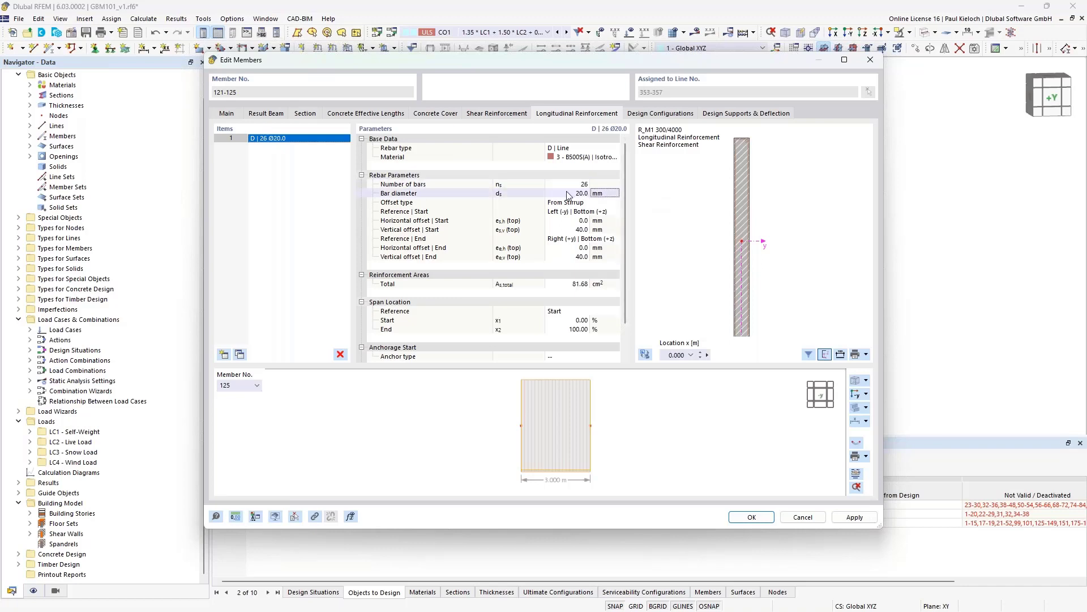
click(568, 194)
text(12)
key(Tab)
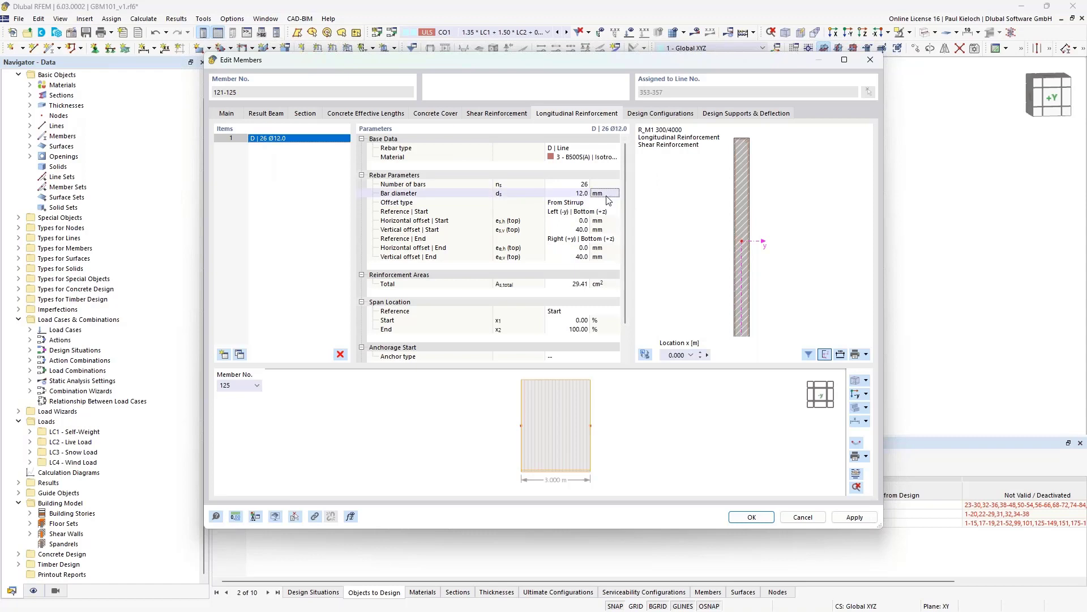
Set the bar line's start reference to Left (-y) | Top (-z) and its end reference to Left (-y) | Bottom (+z)
click(583, 211)
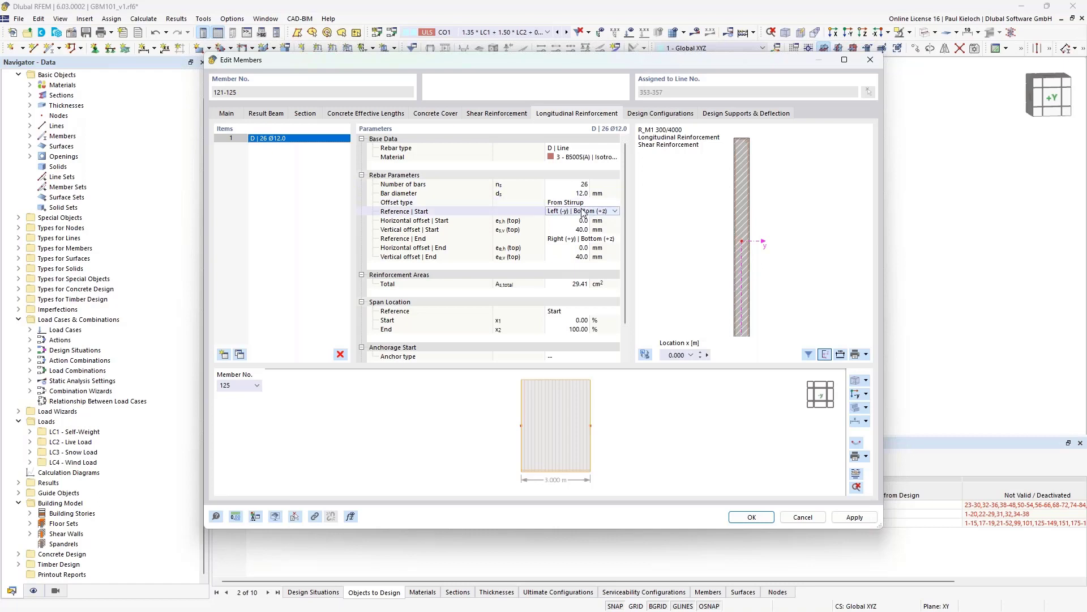
click(583, 211)
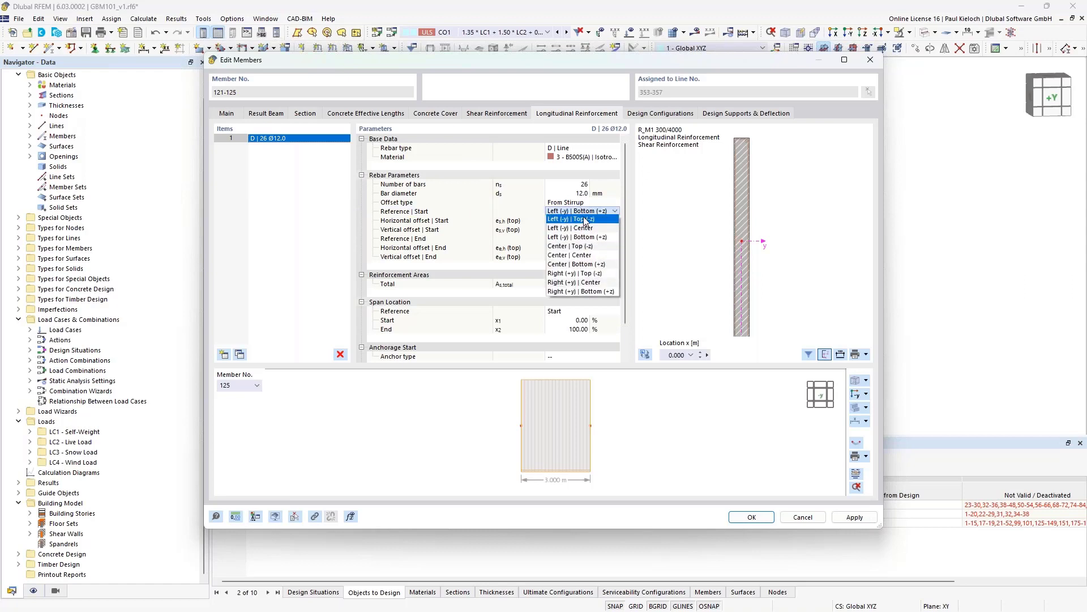
click(577, 220)
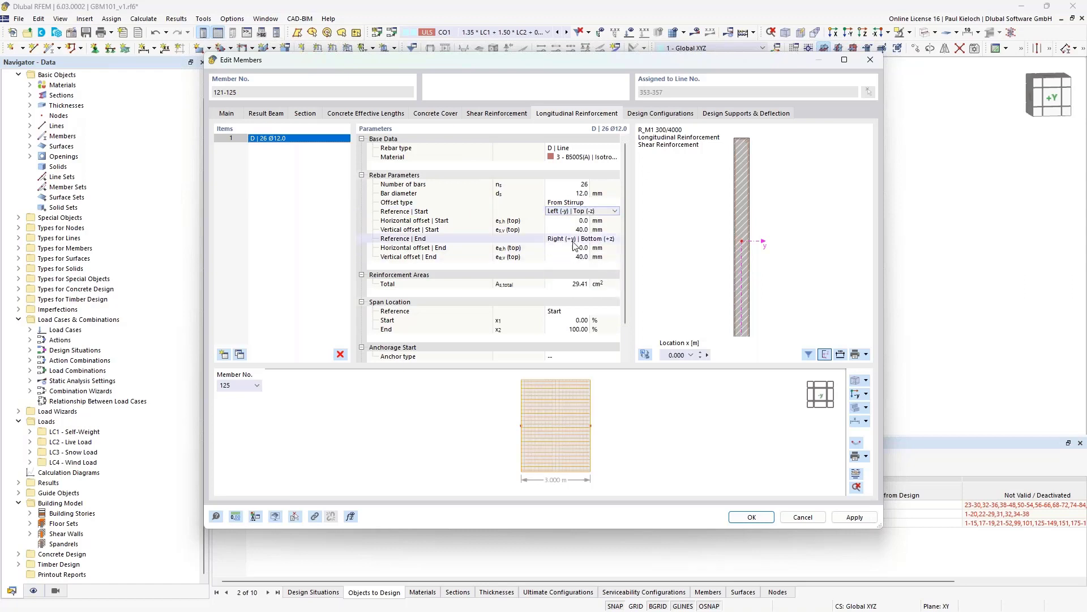
click(571, 239)
click(590, 241)
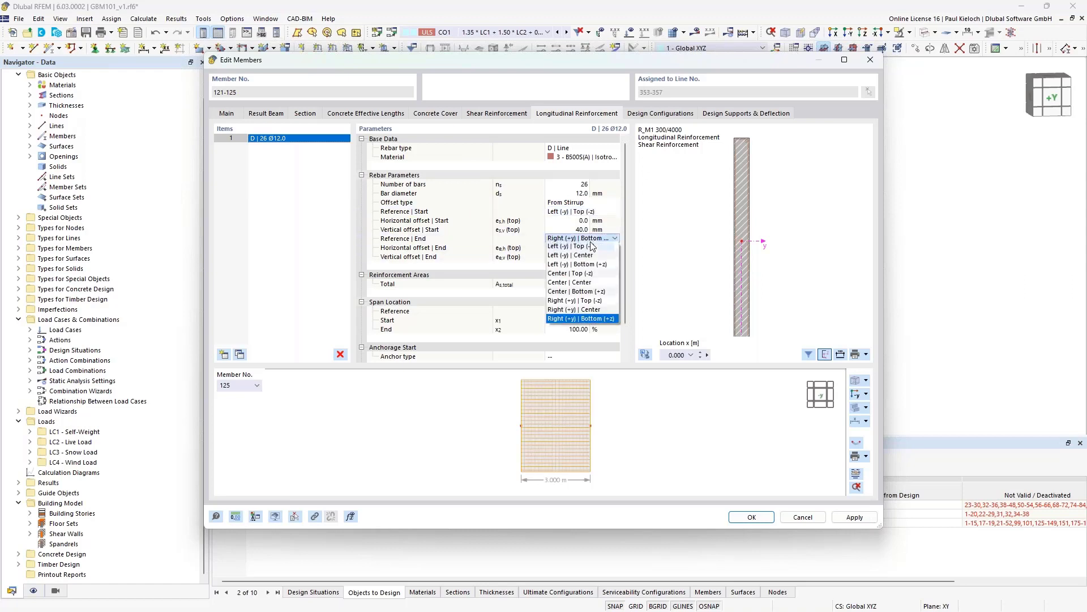
click(585, 262)
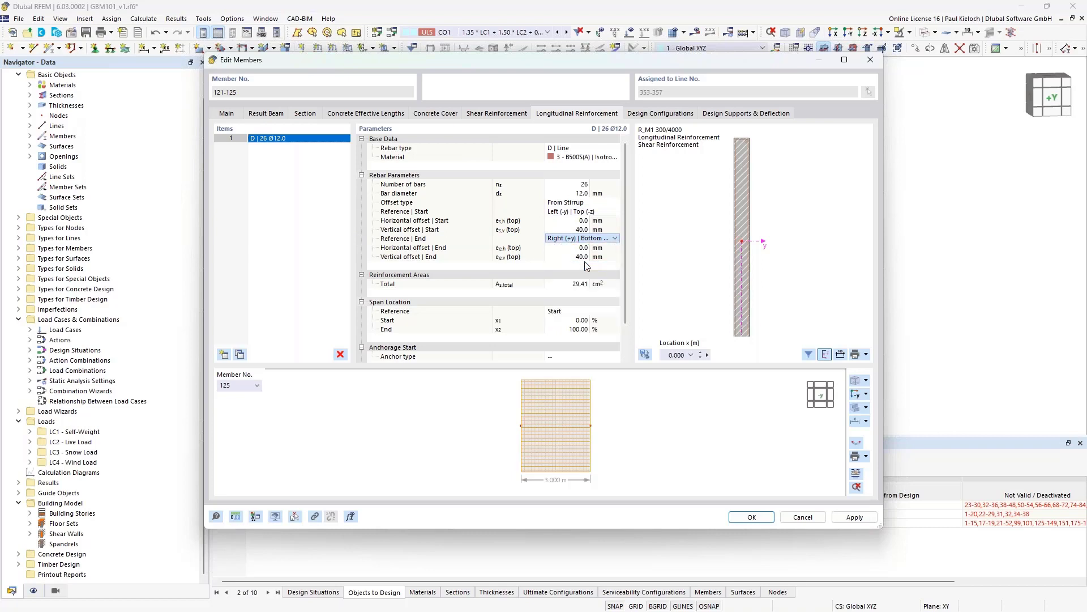
click(613, 231)
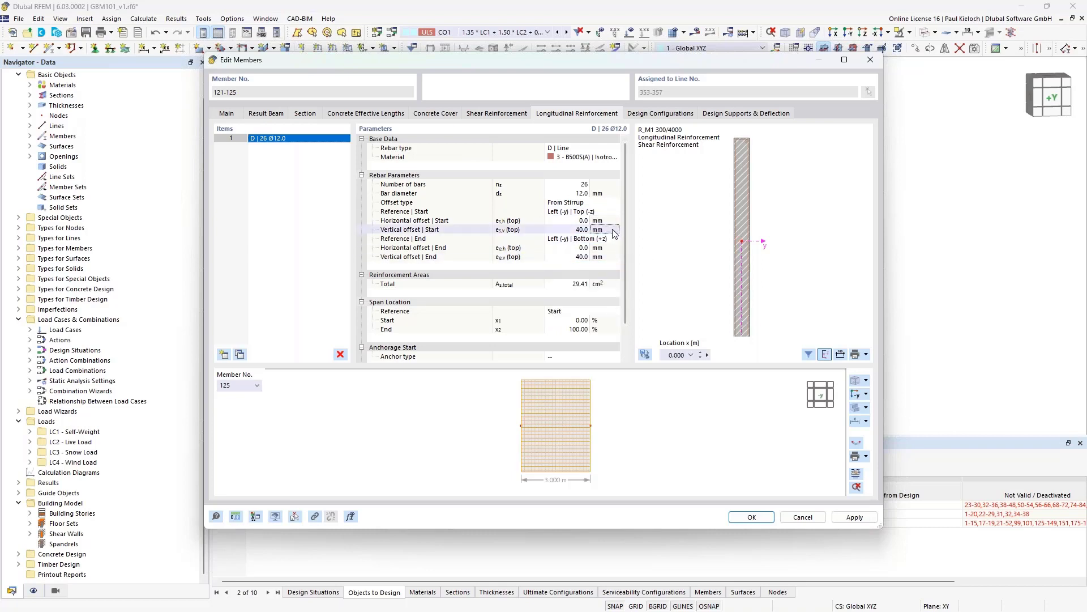
scroll(736, 159, up, 5)
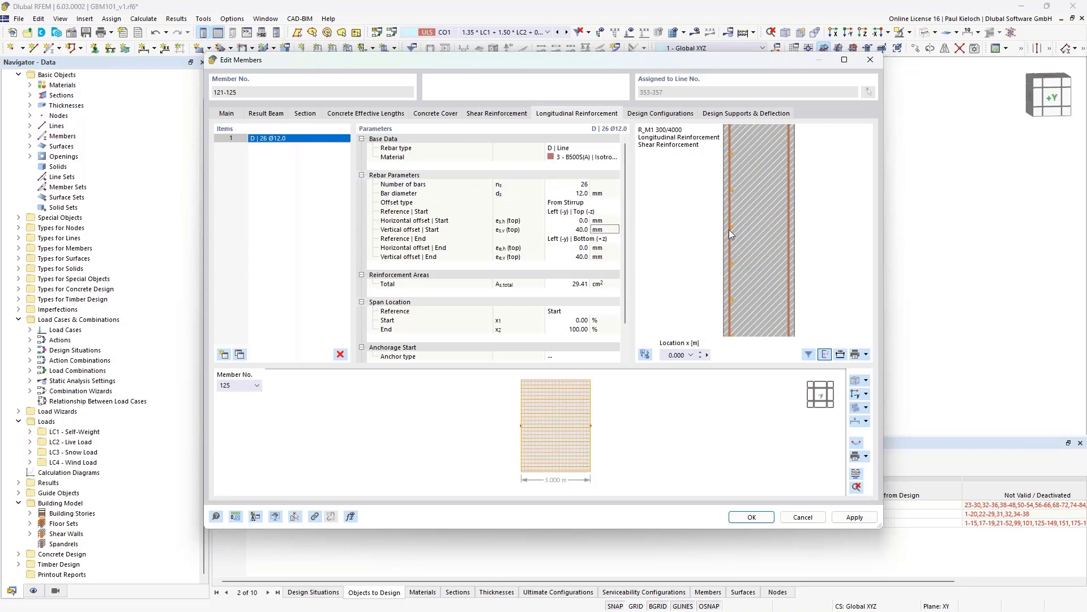
scroll(749, 229, down, 2)
scroll(754, 244, up, 3)
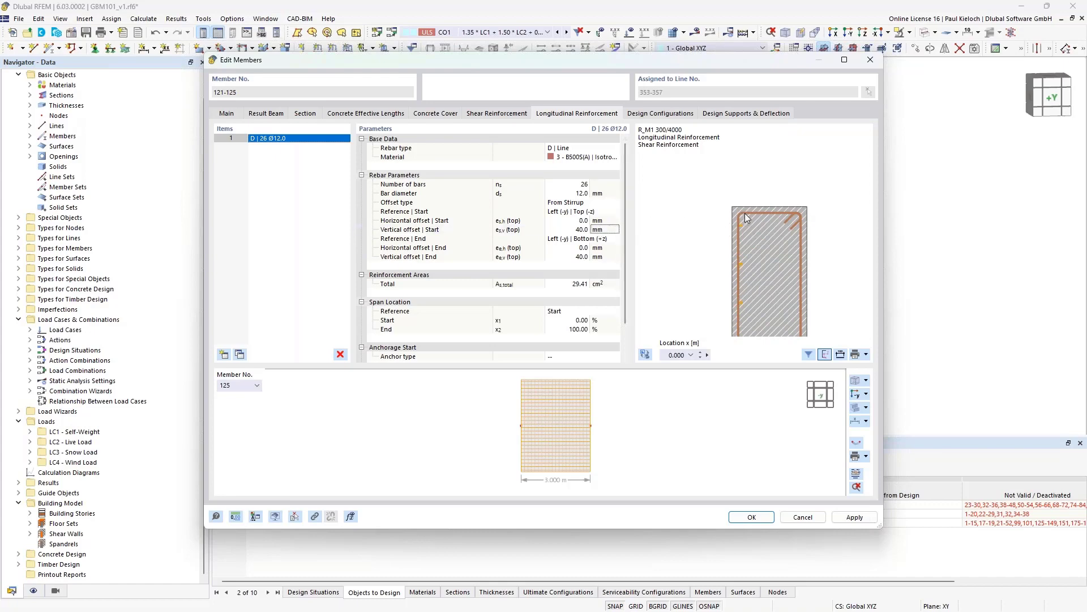
Set the bar line's vertical offset to 20 mm at both start and end, and apply the longitudinal reinforcement
click(570, 229)
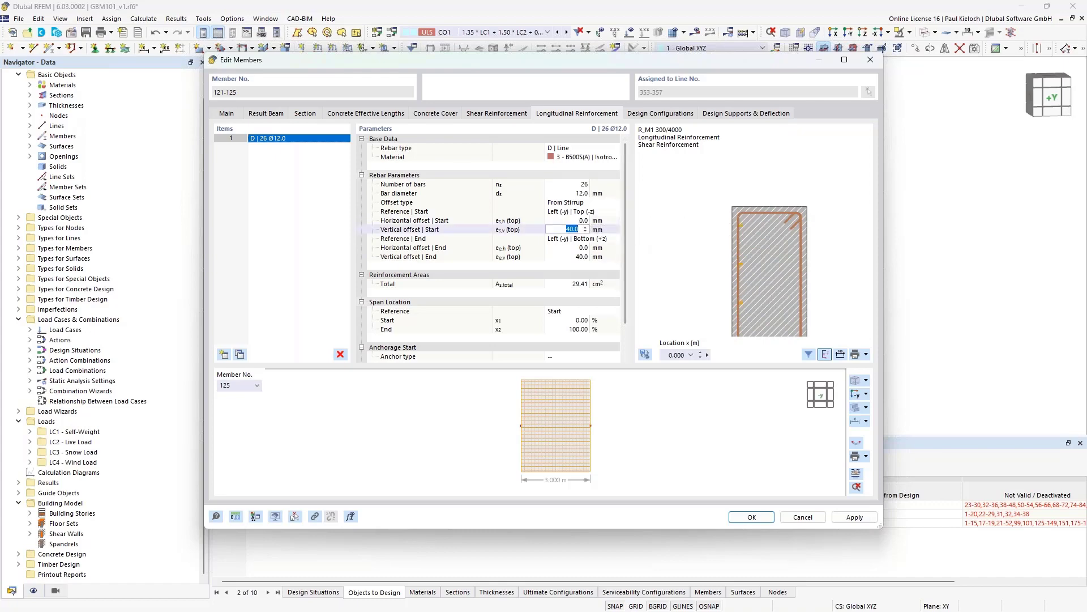
text(20)
click(598, 257)
text(20)
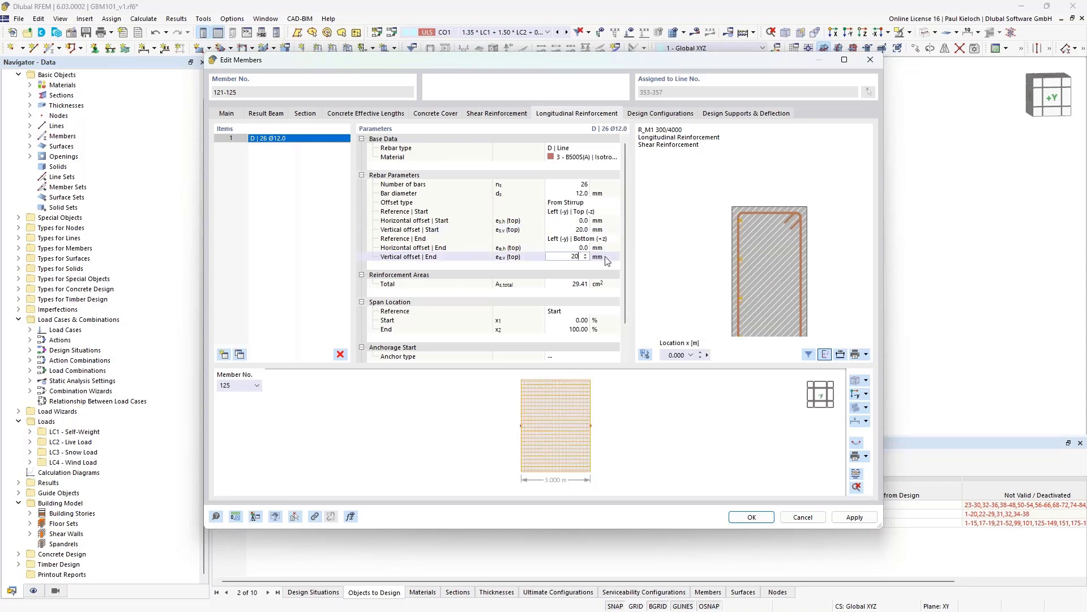
click(606, 258)
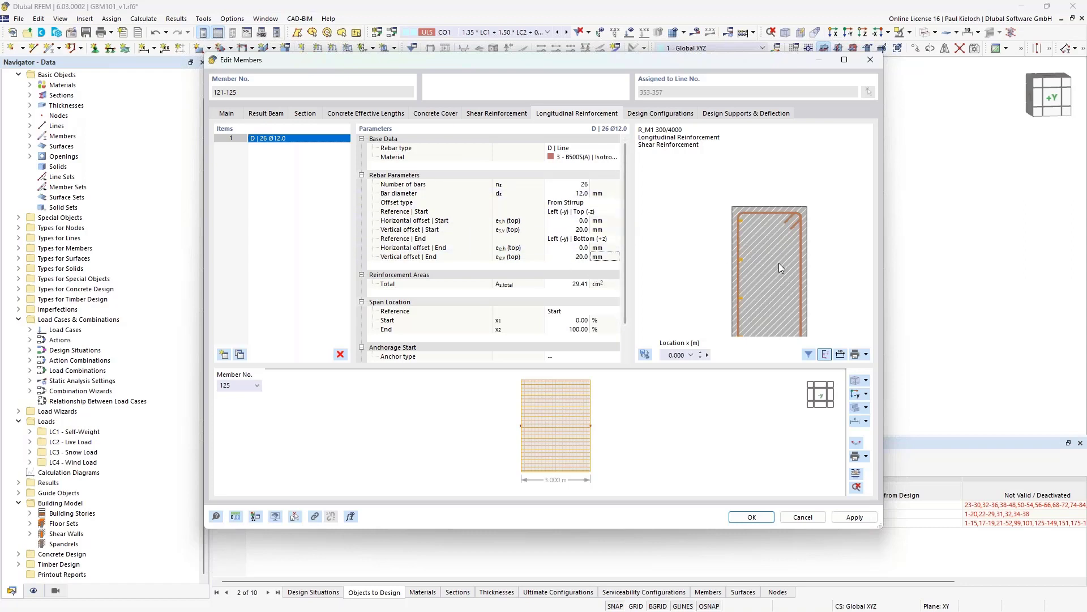
click(856, 517)
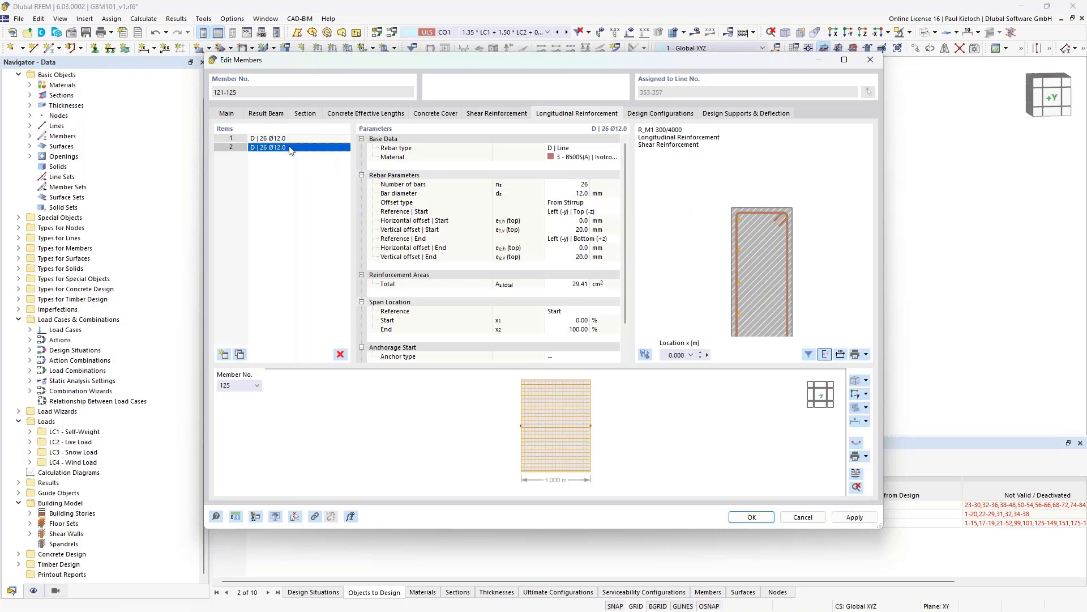
Set the duplicated bar line's start reference to Right (+y) | Top (-z) and end reference to Right (+y) | Bottom (+z), and apply it
click(607, 213)
click(616, 211)
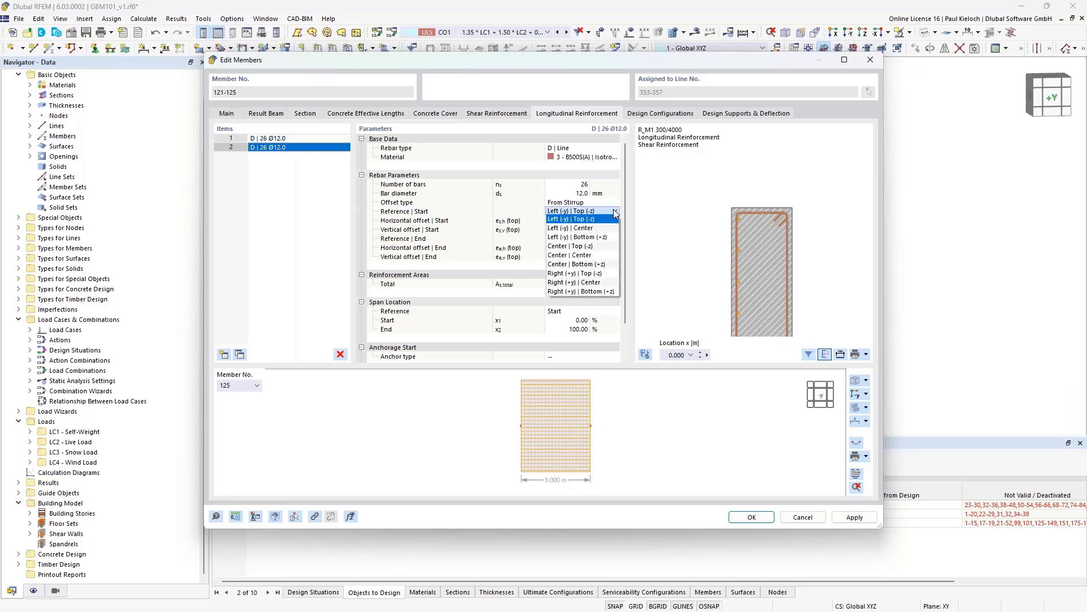
click(588, 274)
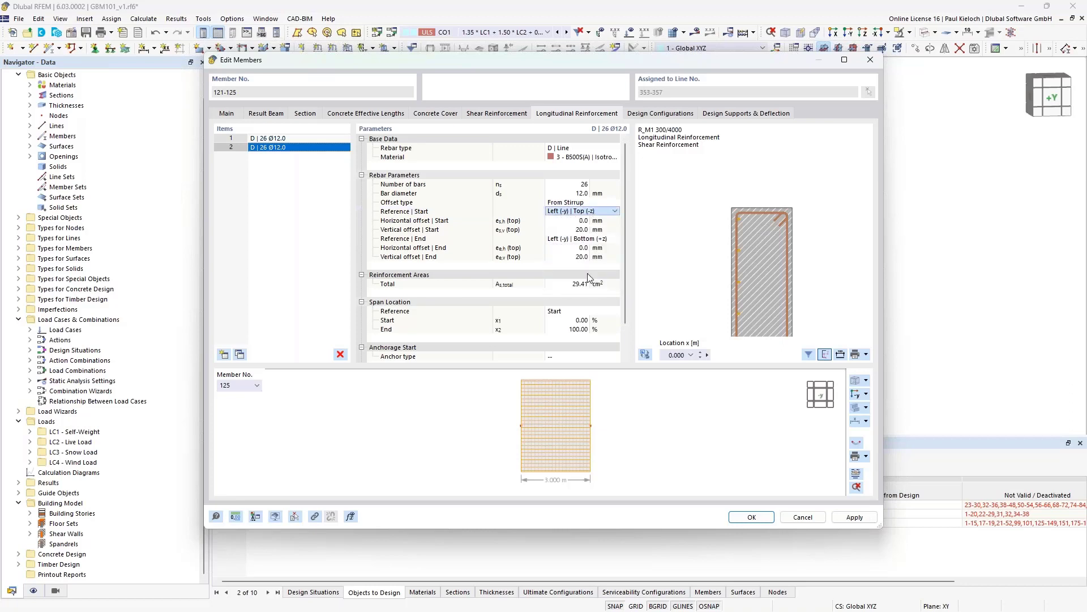
click(334, 147)
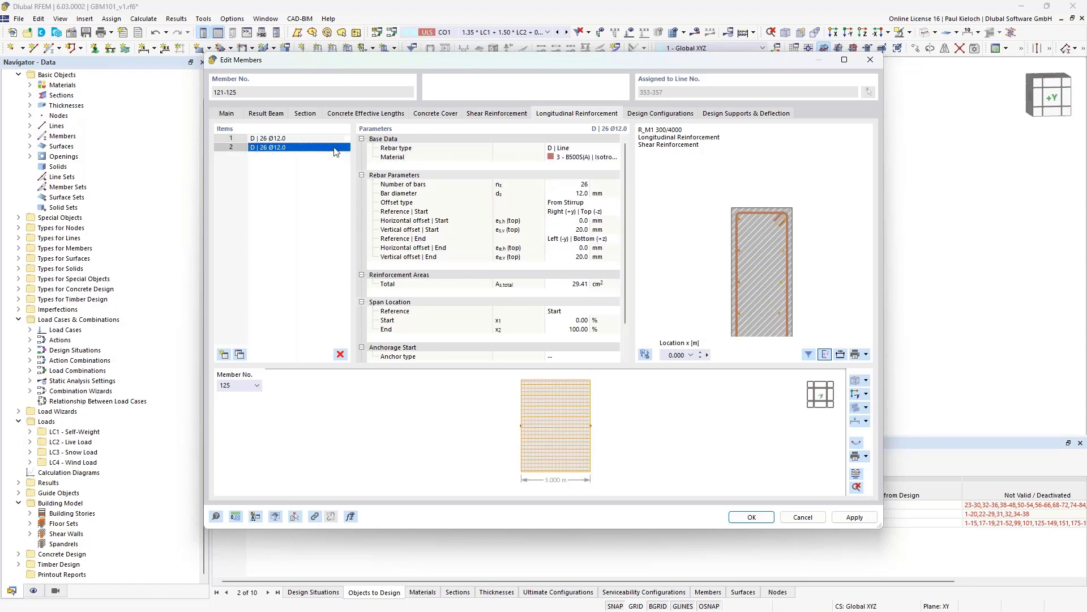
click(613, 239)
click(616, 239)
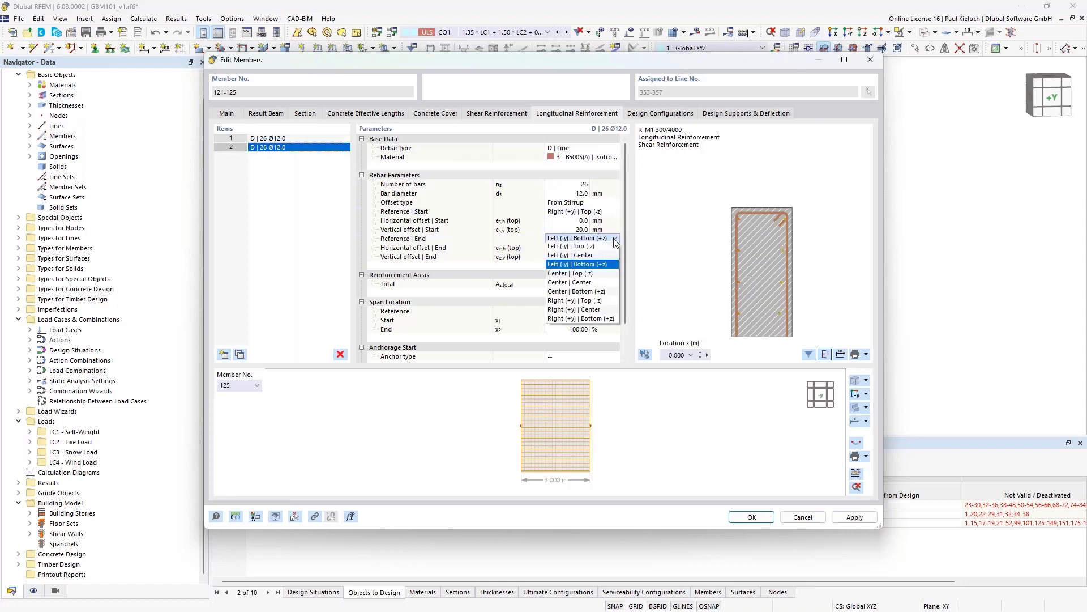
click(612, 319)
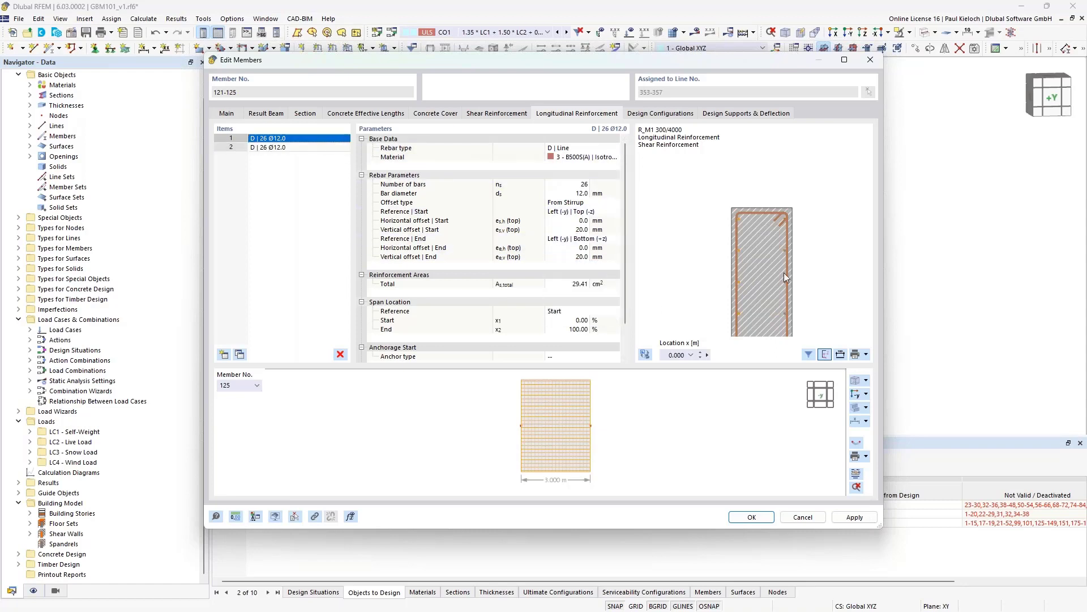
click(849, 515)
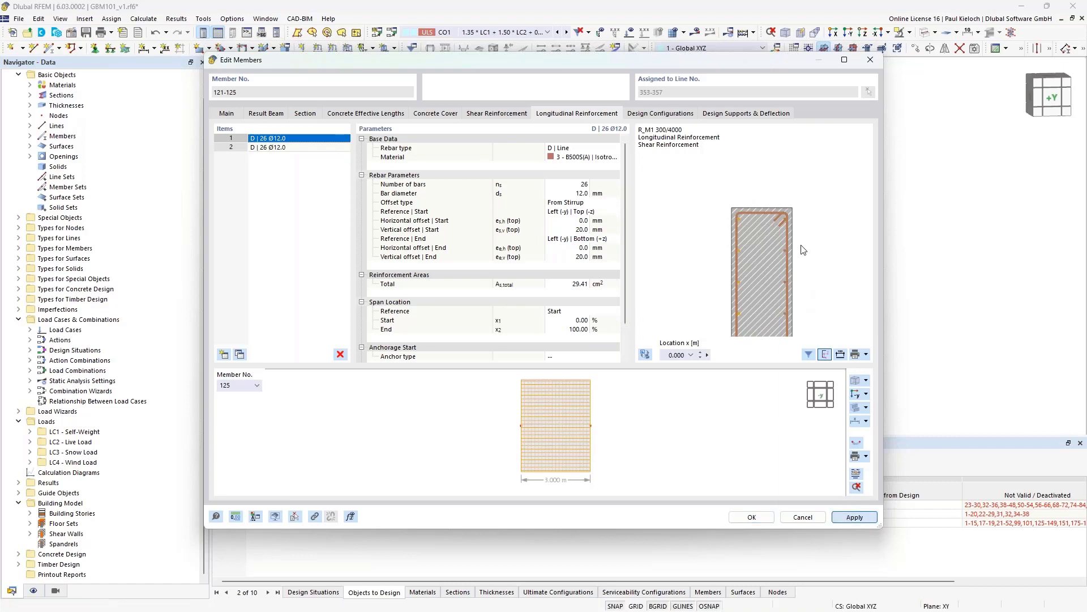
Examine the longitudinal bars on both faces along the full height of the R_M1 300/4000 section preview
scroll(797, 247, down, 2)
middle_drag(796, 260, 777, 144)
middle_drag(782, 233, 765, 153)
middle_drag(764, 274, 768, 179)
middle_drag(768, 253, 778, 185)
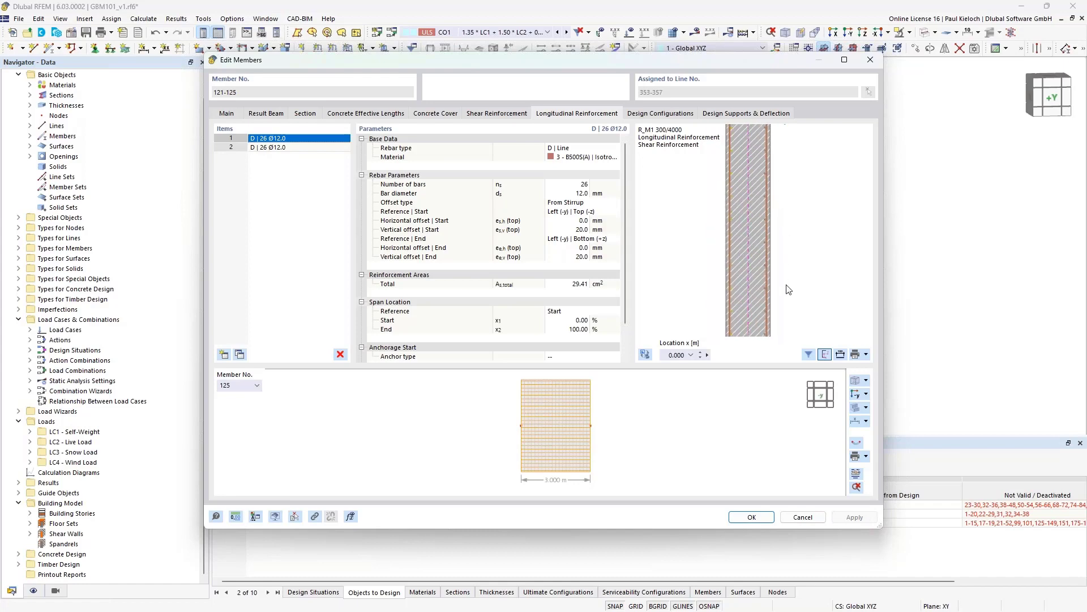
middle_drag(789, 289, 777, 252)
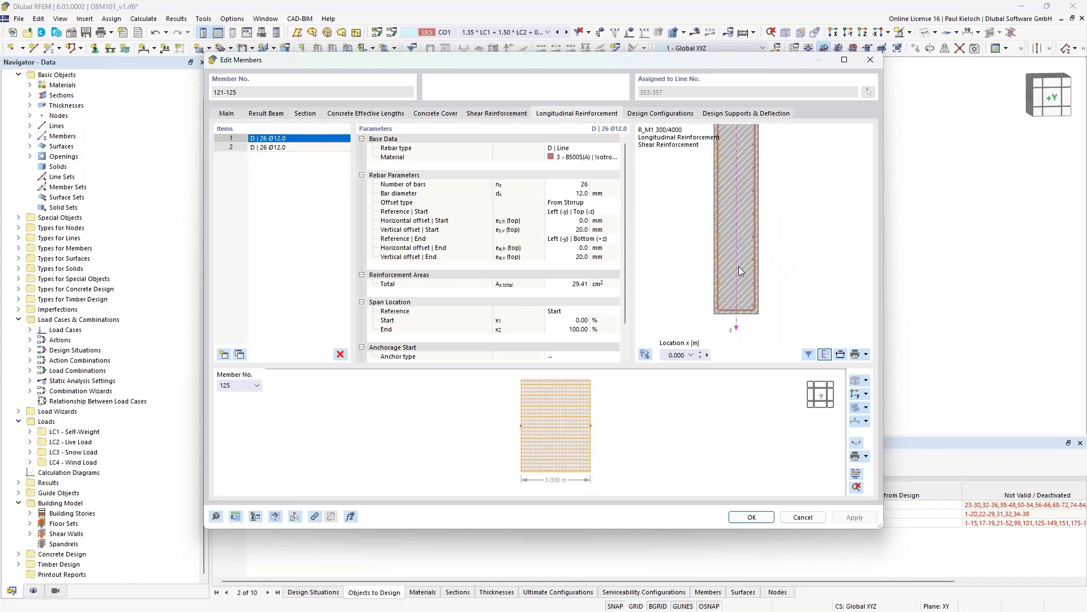
scroll(761, 250, down, 2)
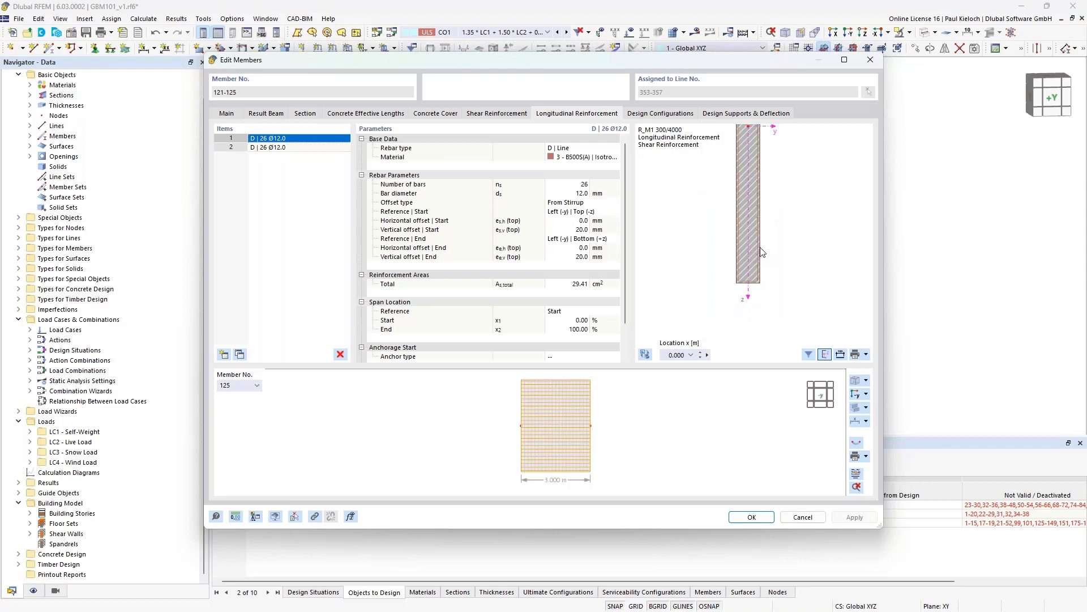
middle_drag(765, 221, 766, 313)
scroll(745, 222, up, 2)
scroll(745, 222, up, 3)
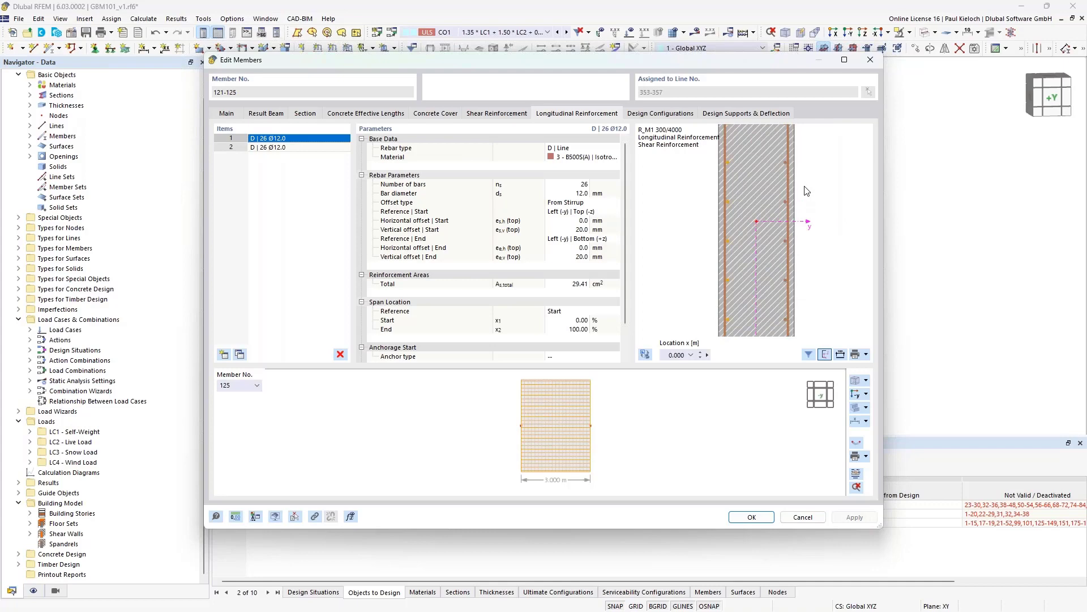
mouse_move(804, 187)
middle_down()
mouse_move(804, 197)
mouse_move(817, 195)
middle_up()
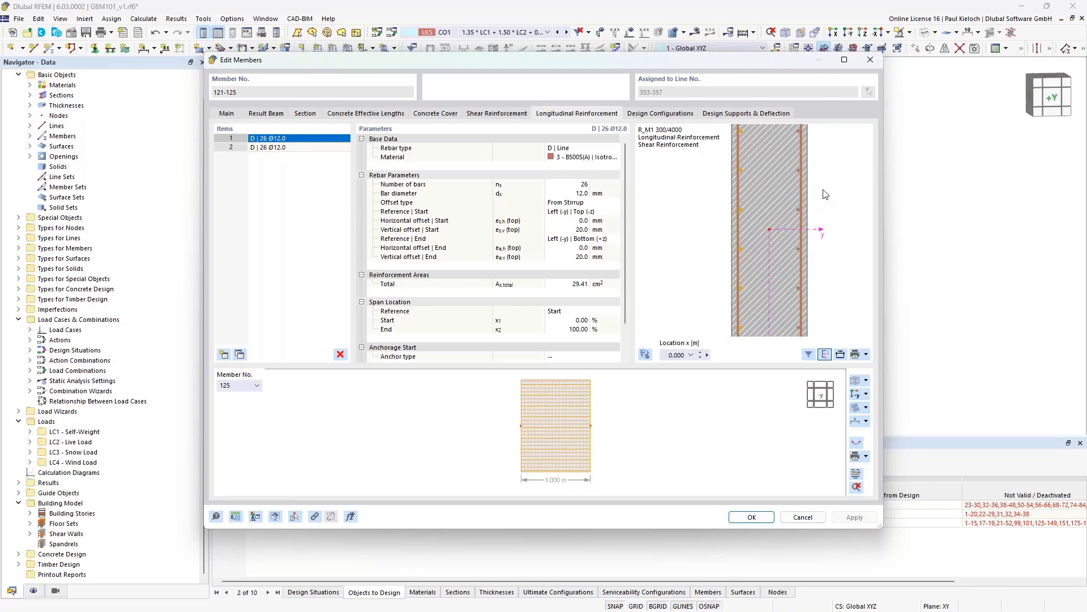
Activate crossties over free rebars in the shear reinforcement of result beams 121-125
click(516, 114)
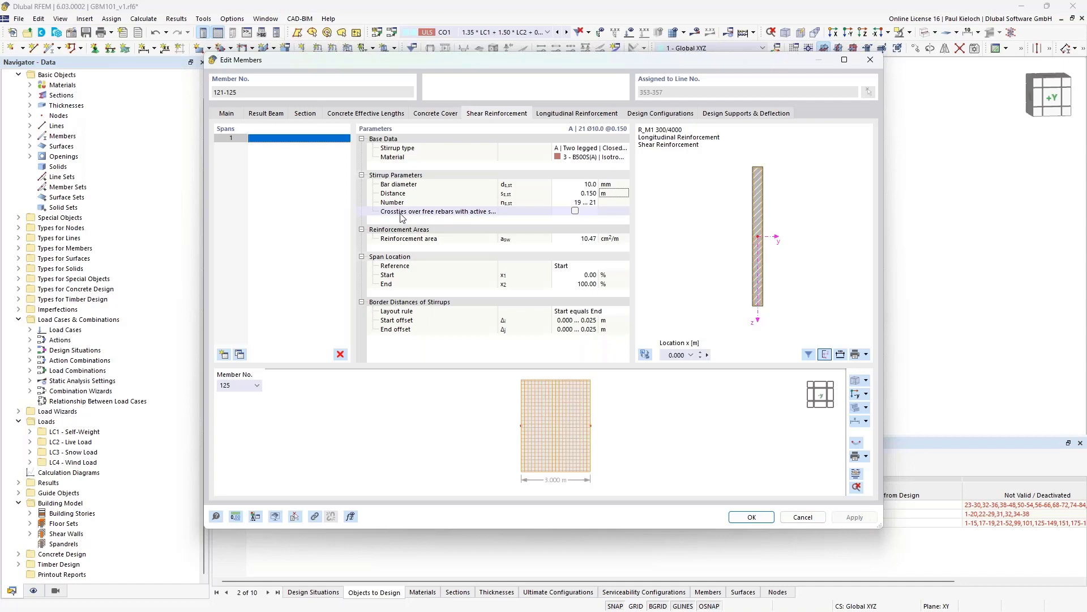
scroll(756, 170, up, 5)
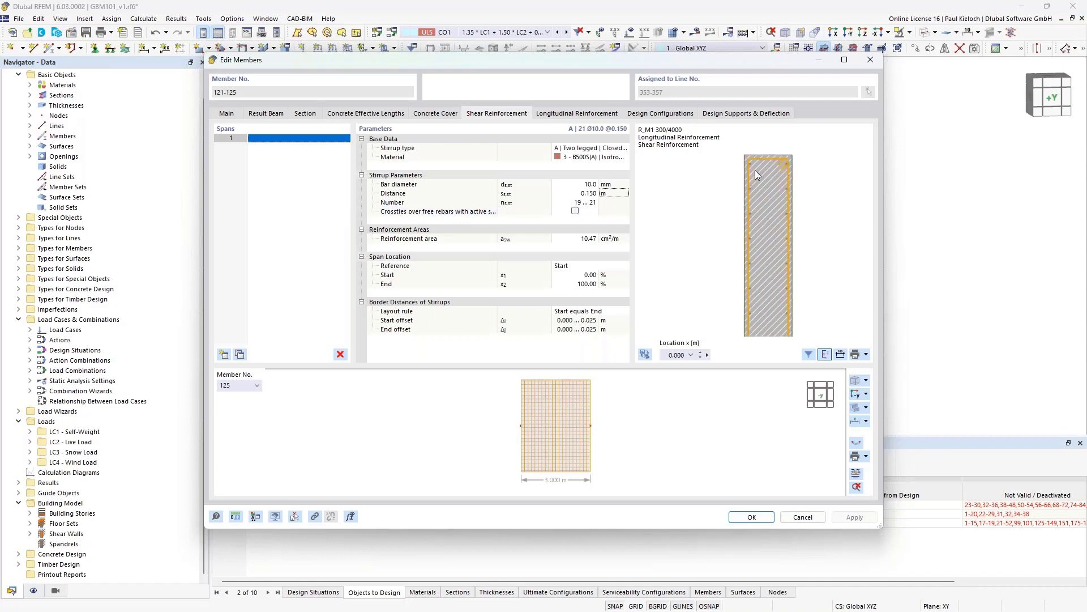
scroll(756, 170, up, 3)
middle_drag(830, 161, 804, 177)
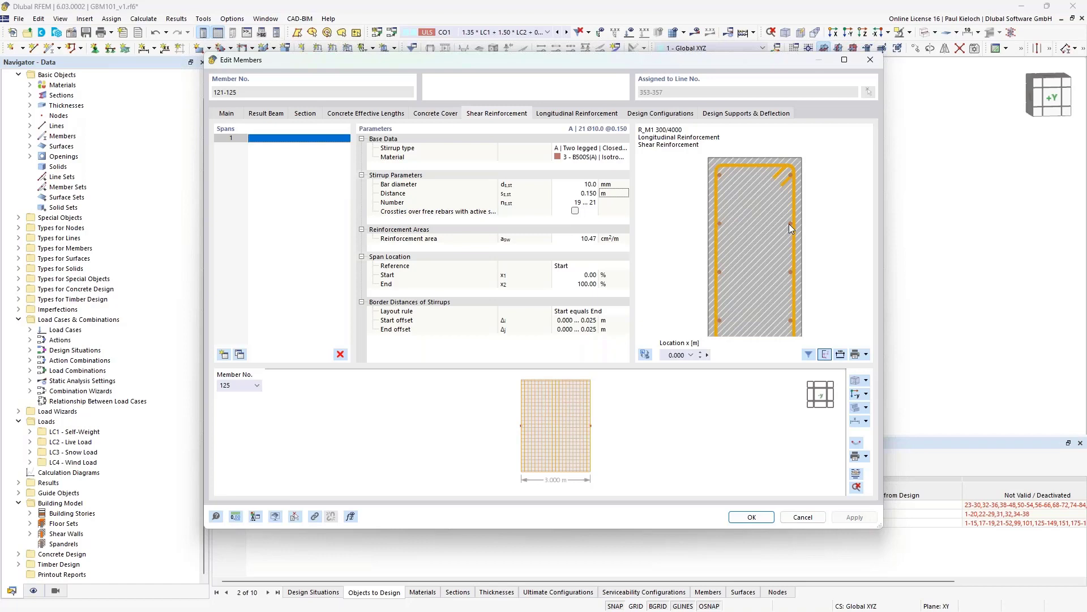
click(575, 211)
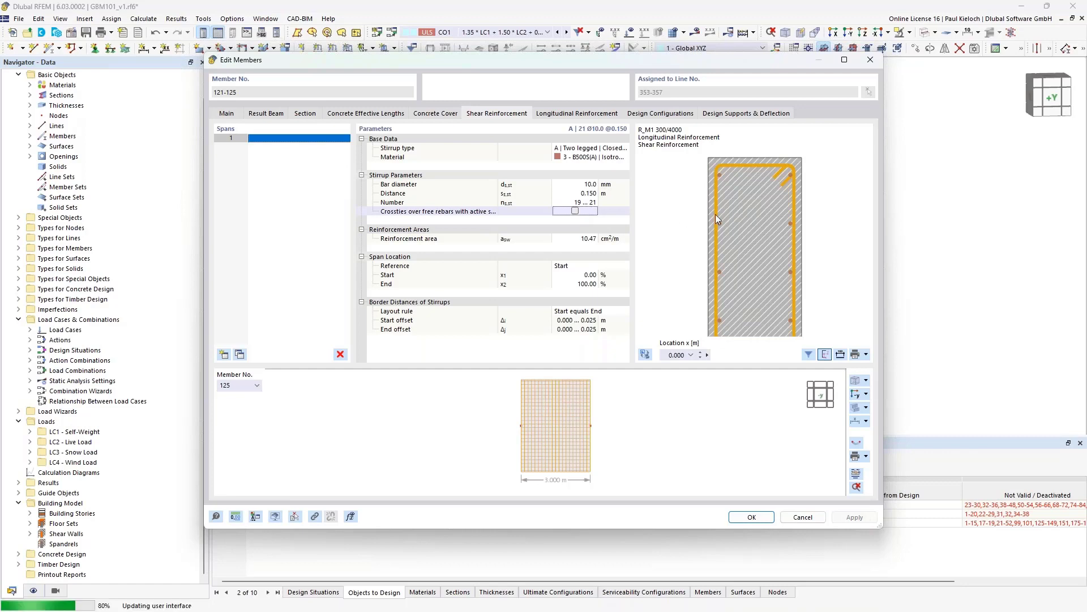
click(576, 211)
Deactivate individual crossties in the upper half of the wall section preview, starting with the second, third and fourth from the upper end
middle_drag(770, 256, 774, 228)
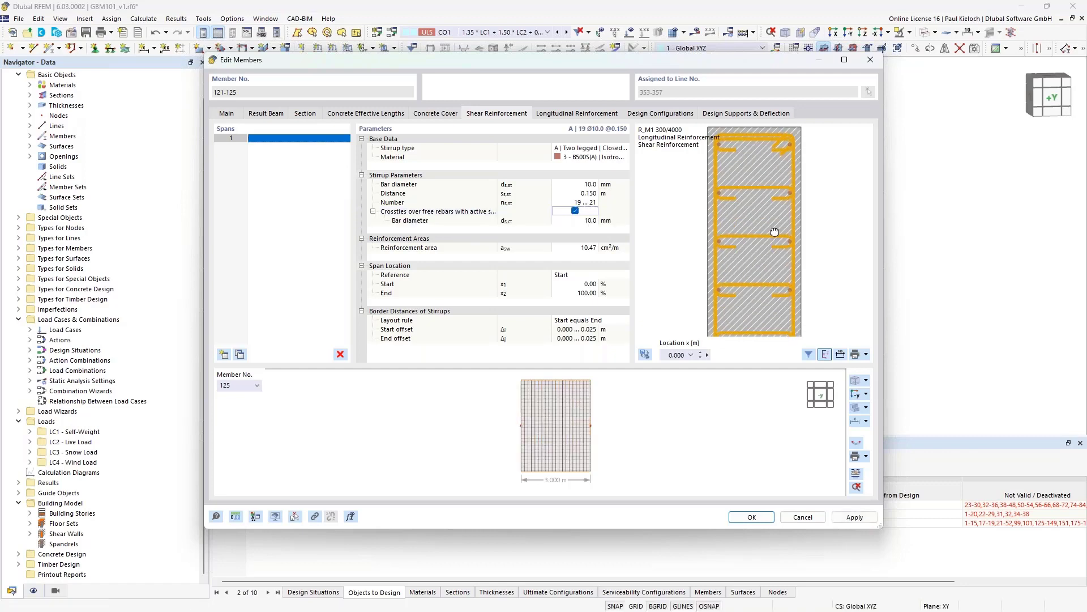
scroll(776, 222, down, 5)
scroll(770, 225, up, 3)
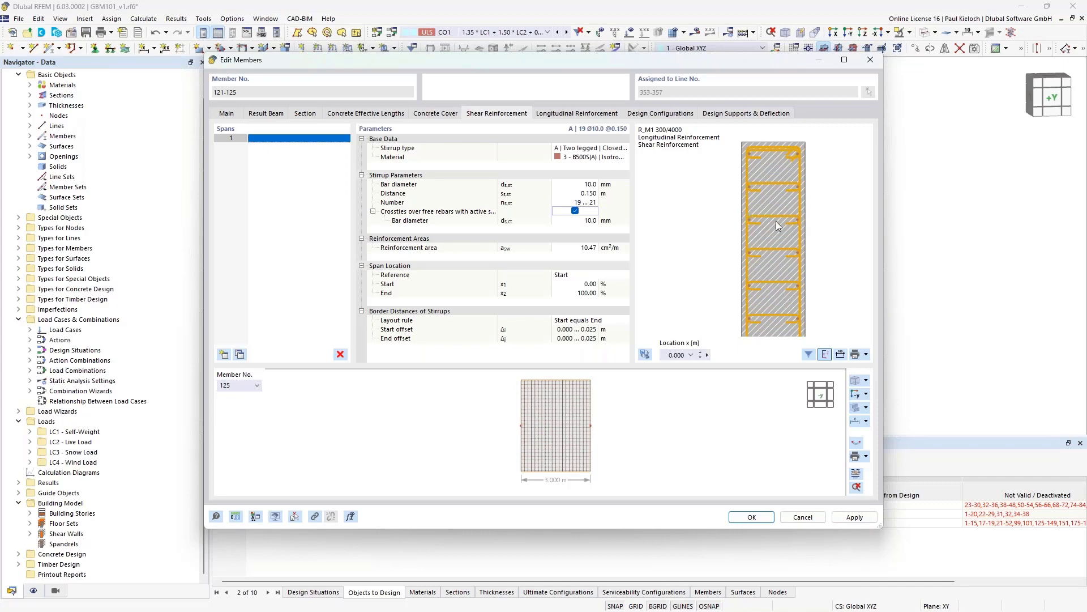
scroll(790, 168, up, 1)
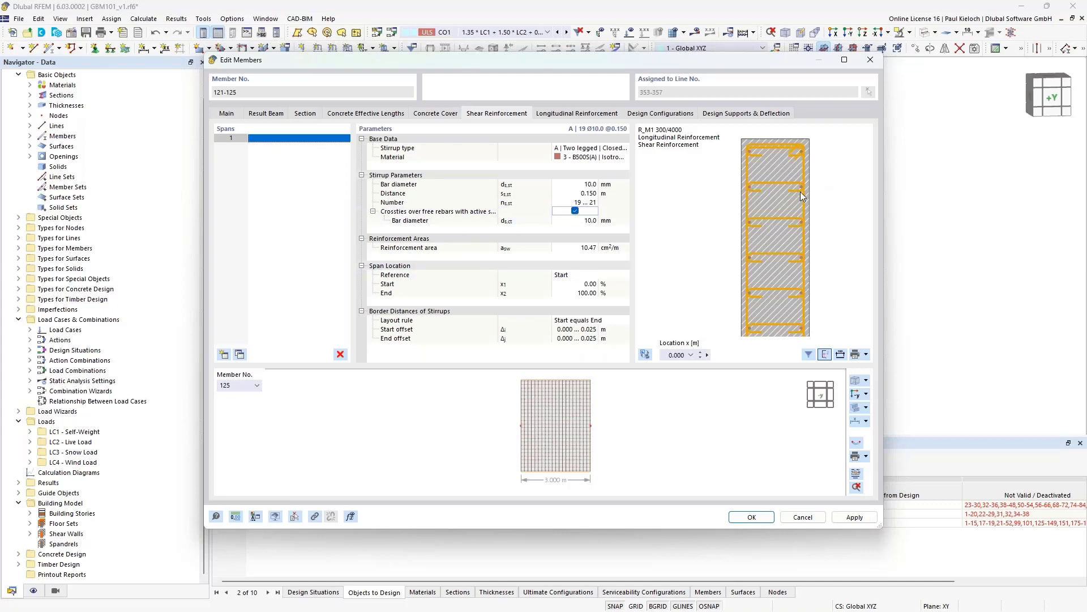
mouse_move(853, 191)
middle_down()
mouse_move(822, 202)
mouse_move(836, 201)
middle_up()
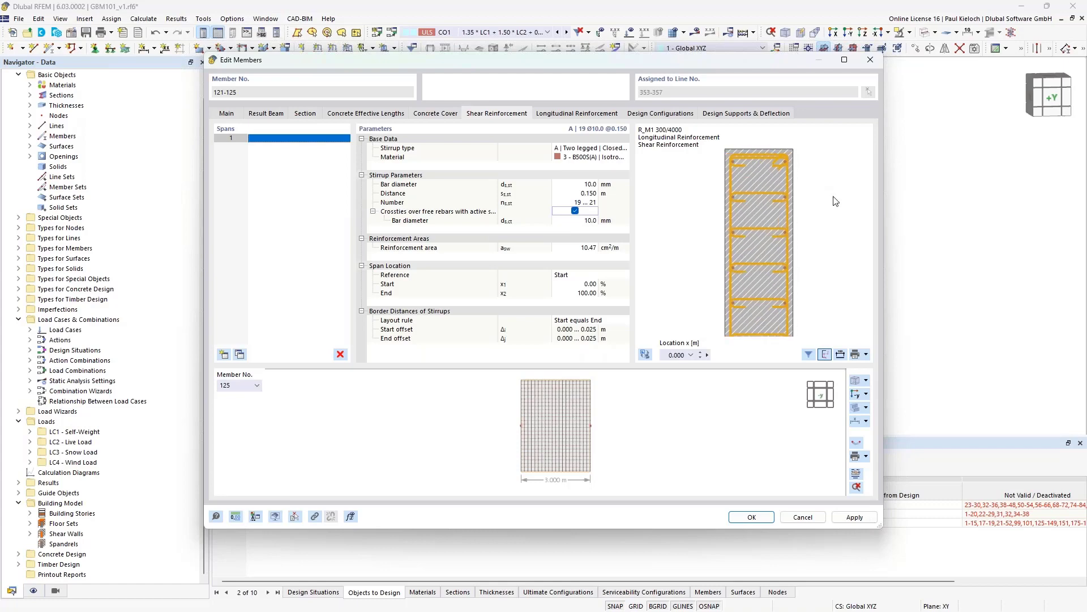
click(733, 197)
click(734, 233)
click(786, 267)
scroll(759, 172, down, 2)
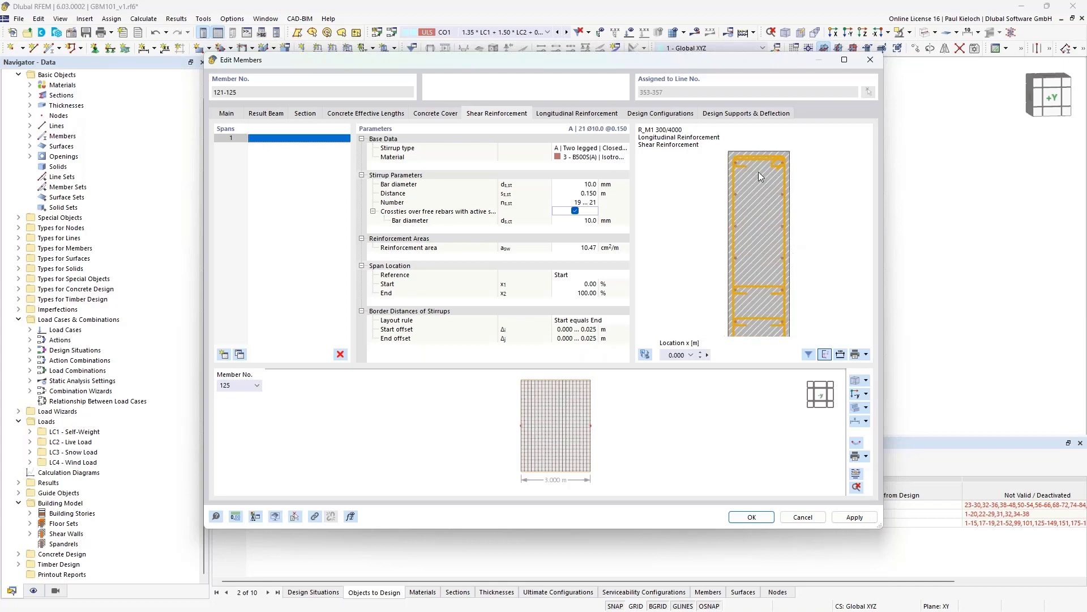
middle_drag(761, 287, 744, 198)
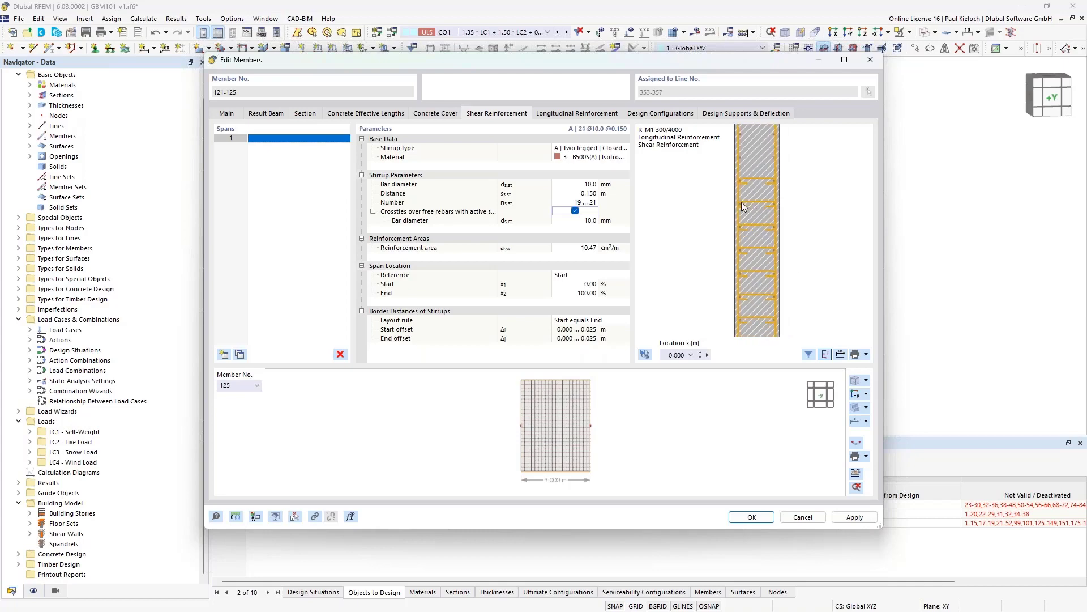
click(740, 203)
click(741, 250)
Deactivate further crossties in the lower half of the wall section, leaving only a few spaced ones, and apply and confirm the member edits
scroll(795, 267, down, 2)
middle_drag(794, 257, 786, 164)
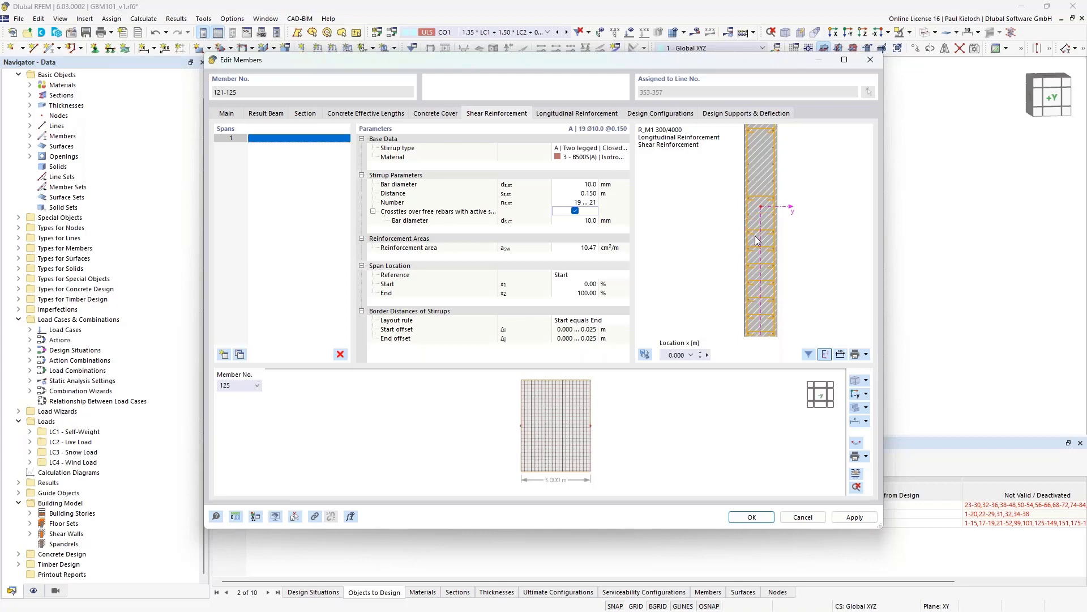
scroll(750, 232, up, 2)
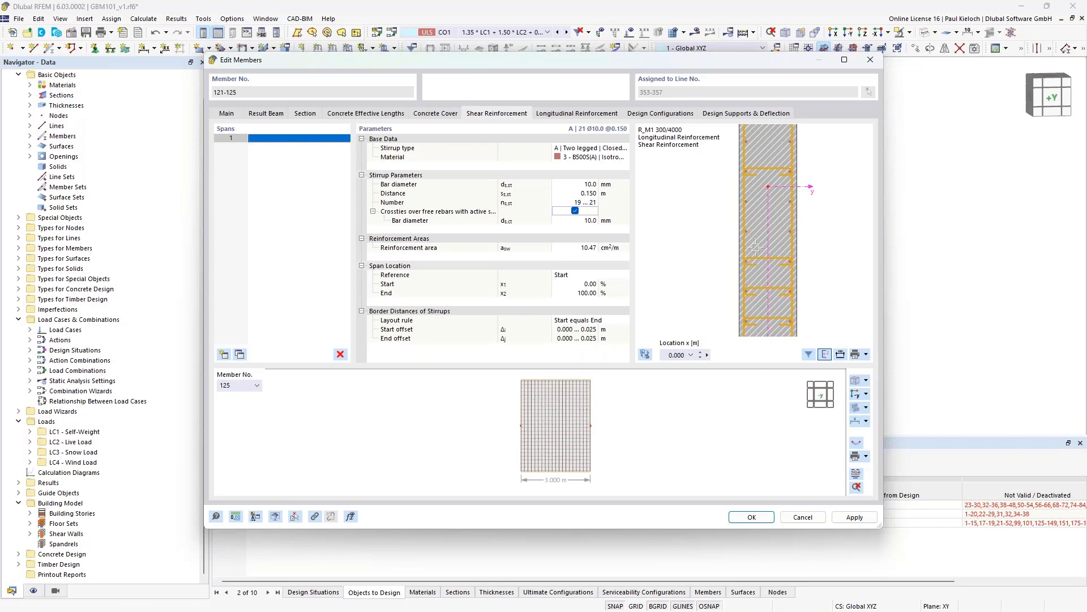
scroll(790, 223, down, 3)
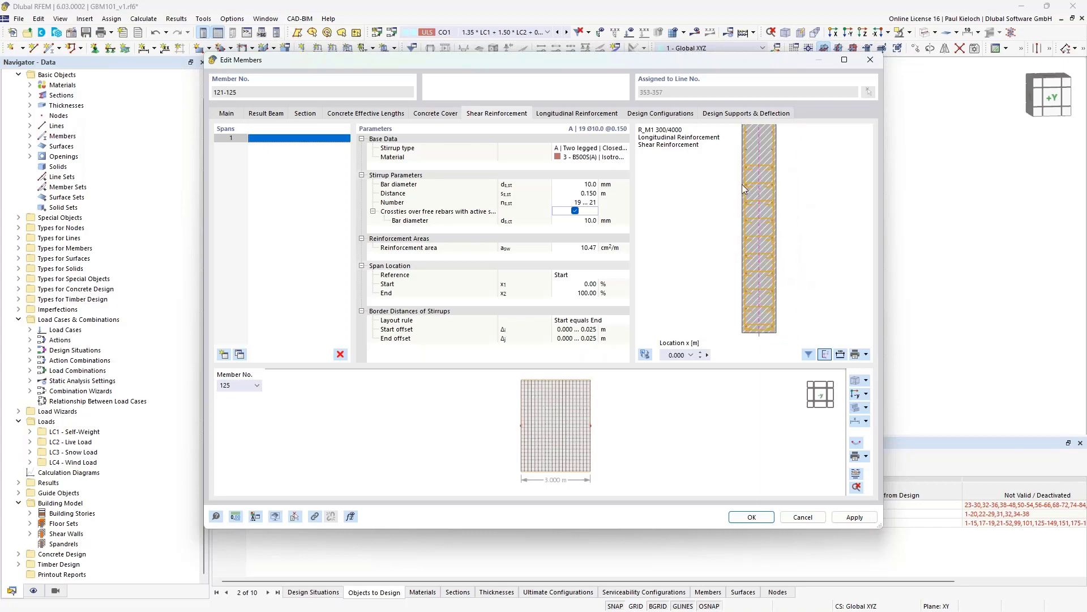
scroll(756, 191, up, 2)
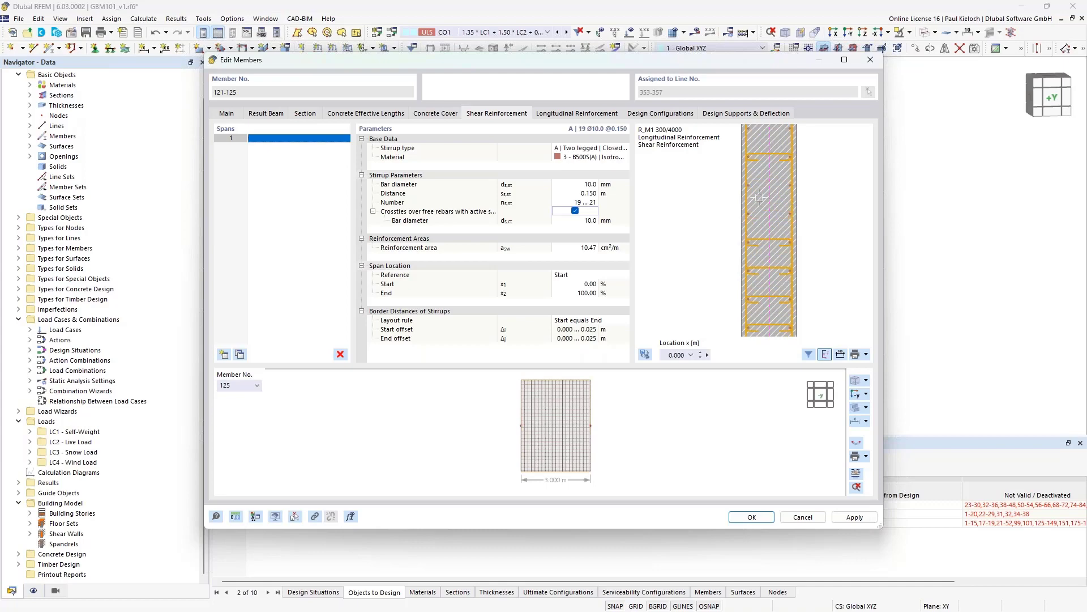
scroll(749, 238, down, 2)
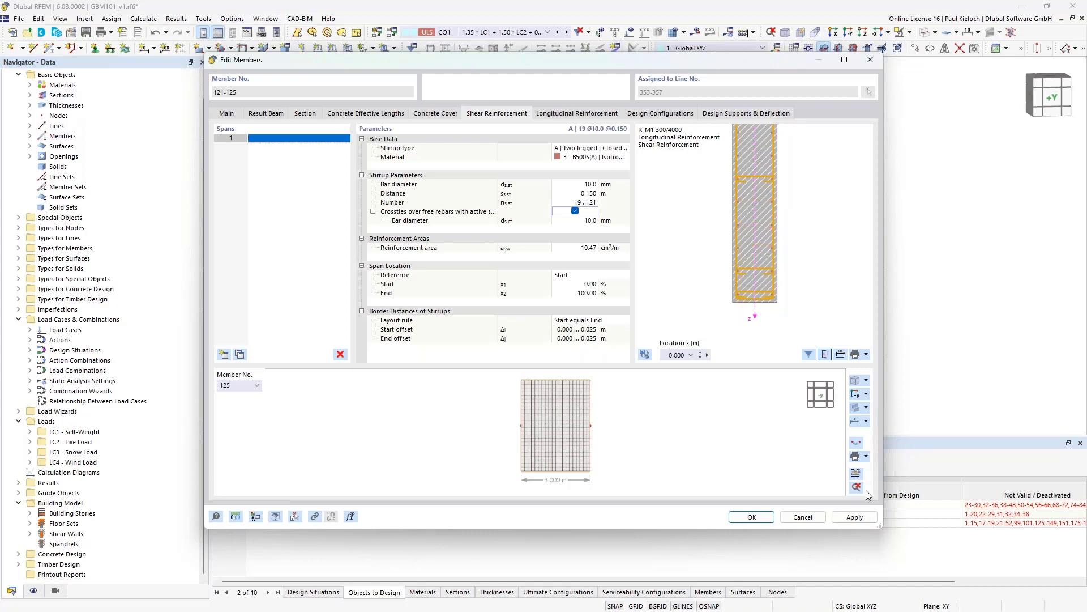
click(858, 519)
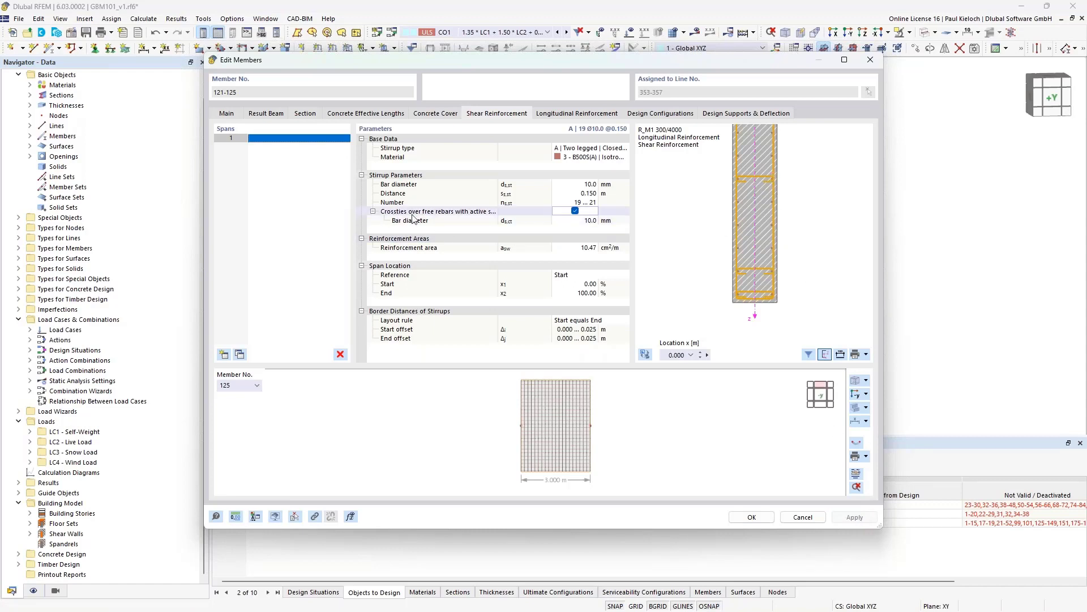
click(760, 518)
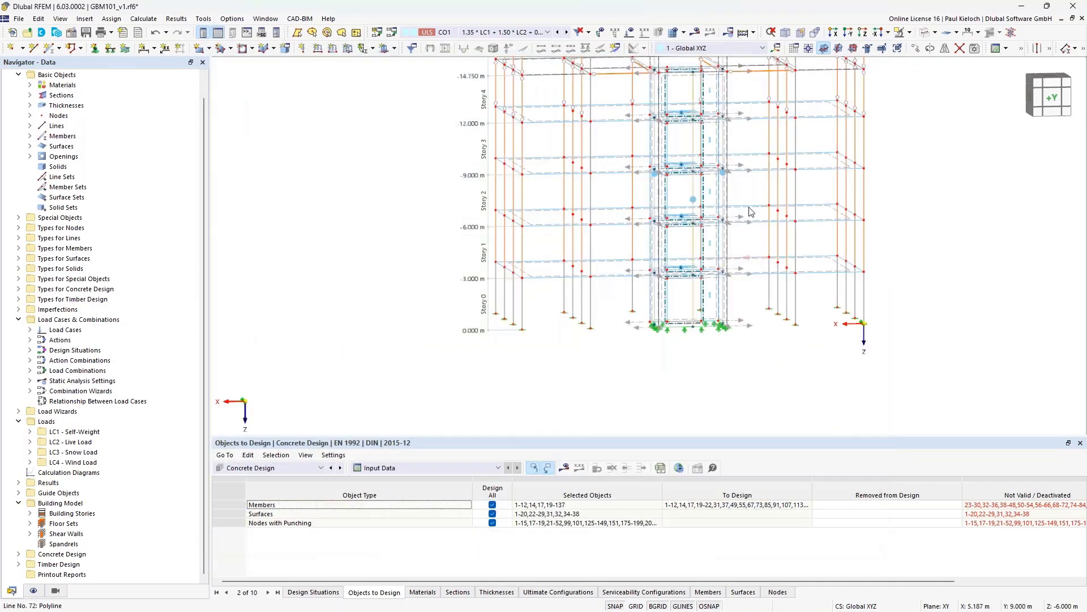
Turn on the display of Types for Concrete Design to show the reinforcement in the model
middle_drag(751, 214, 660, 249)
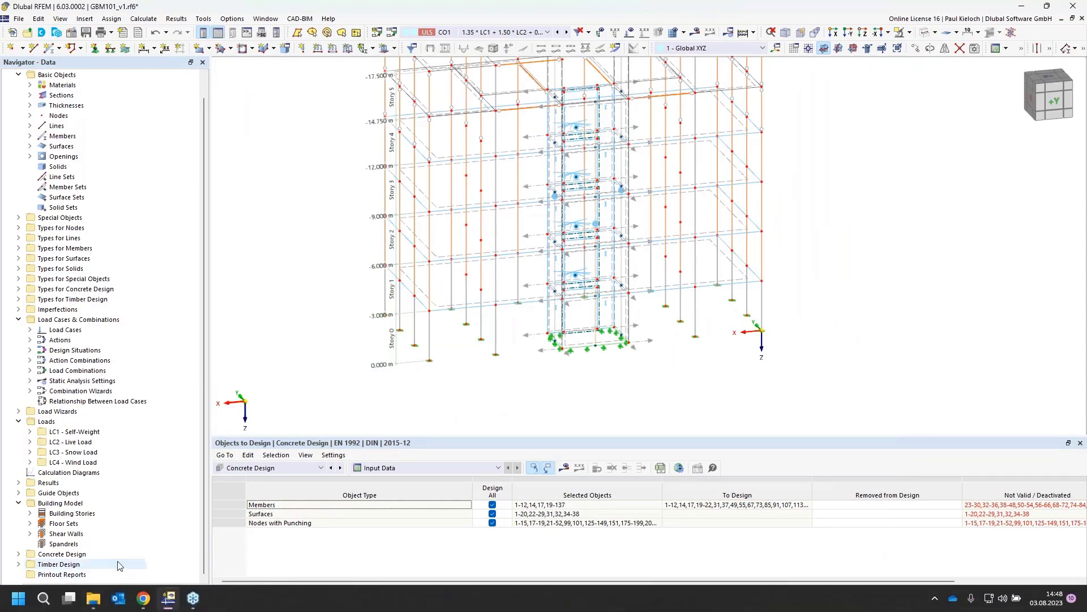
click(34, 590)
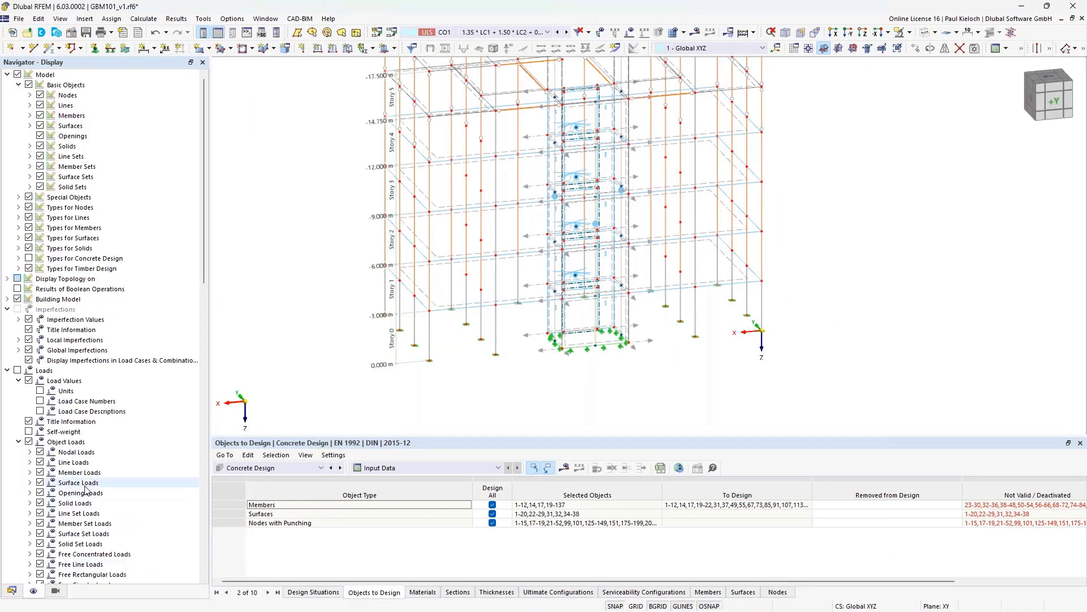
click(30, 259)
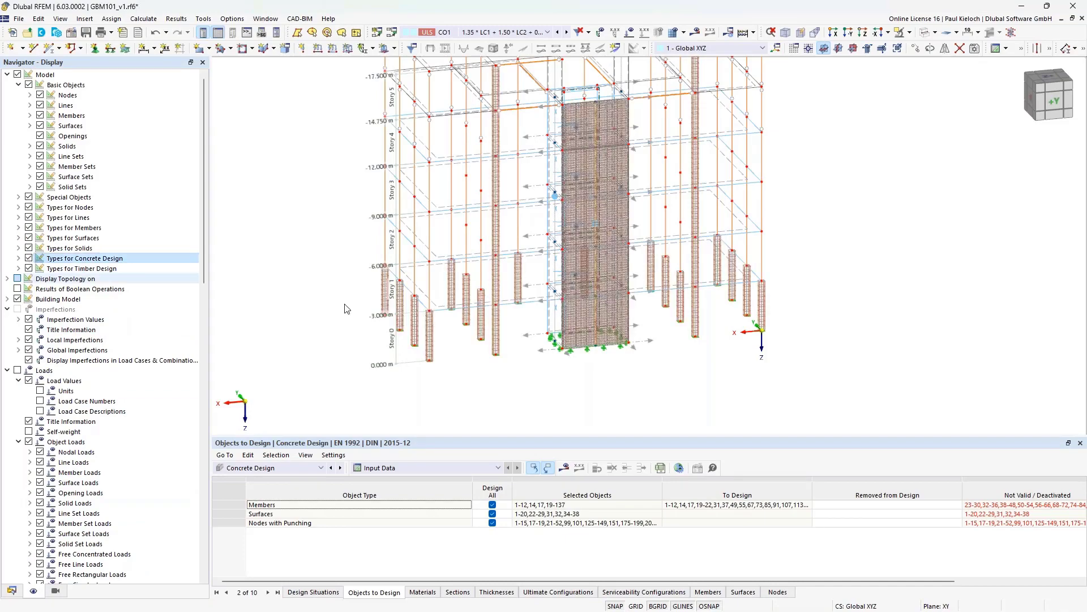
Turn off the display of Types for Concrete Design to hide the reinforcement in the model
scroll(474, 279, up, 2)
scroll(474, 279, up, 9)
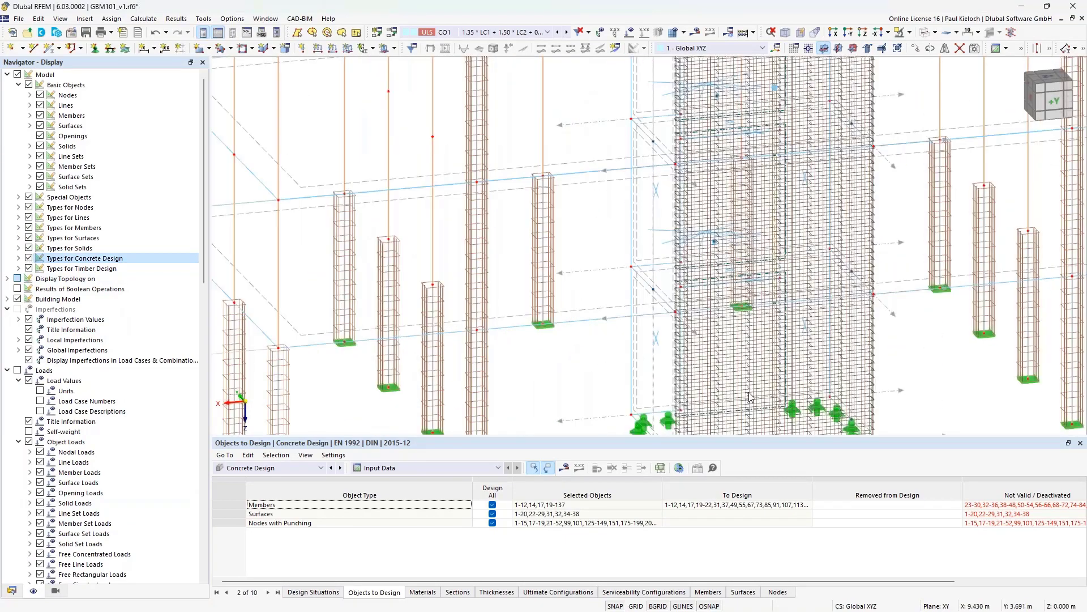
middle_drag(598, 181, 594, 185)
scroll(594, 187, down, 5)
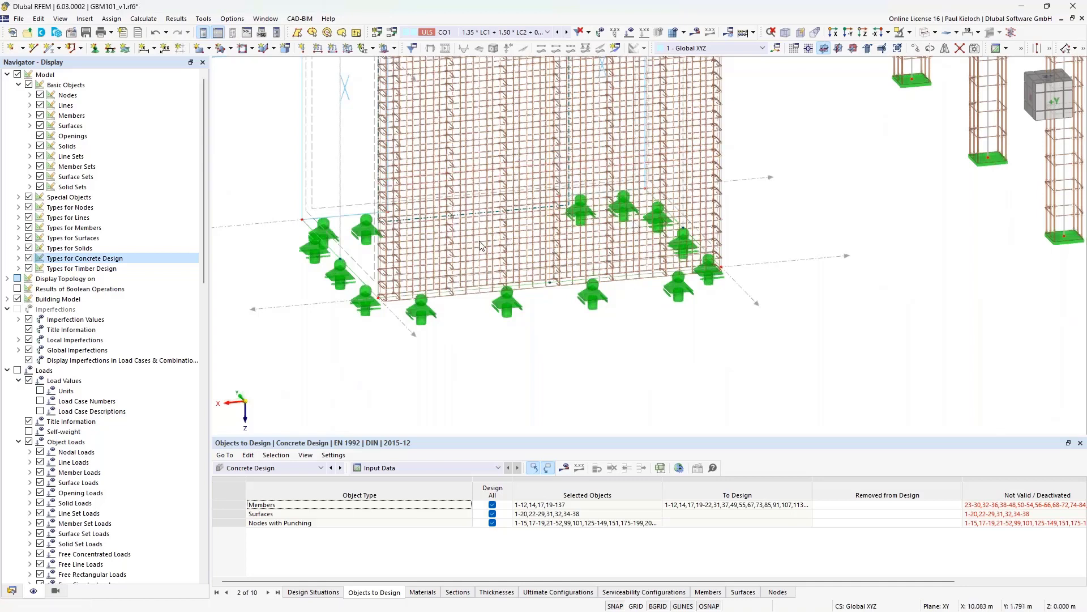
click(28, 258)
Deactivate Design All for members, surfaces and nodes with punching in the concrete design objects
scroll(402, 324, down, 4)
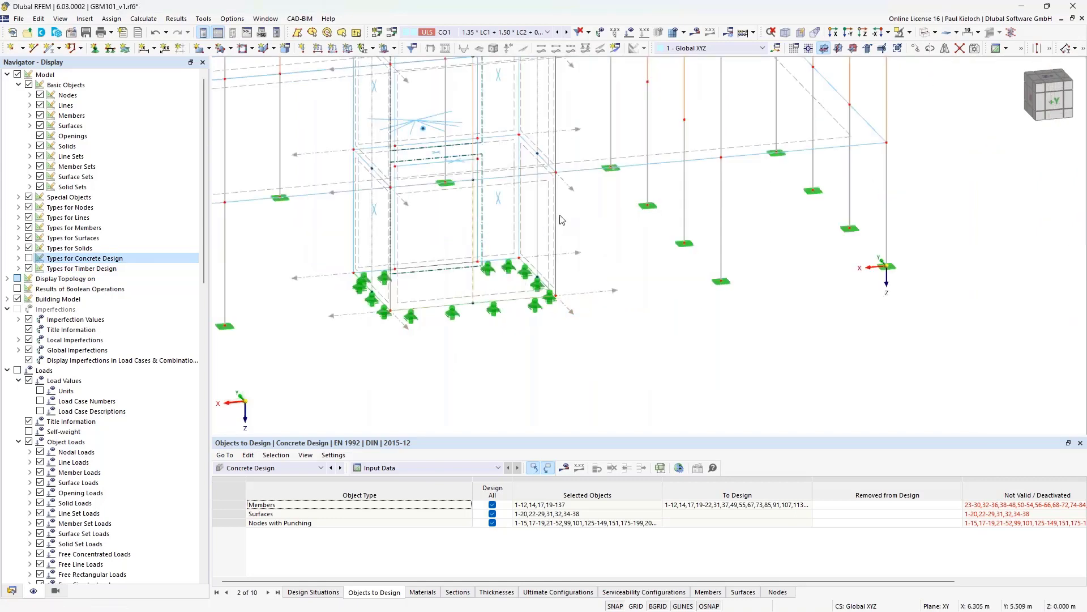
ctrl+middle_drag(560, 225, 596, 289)
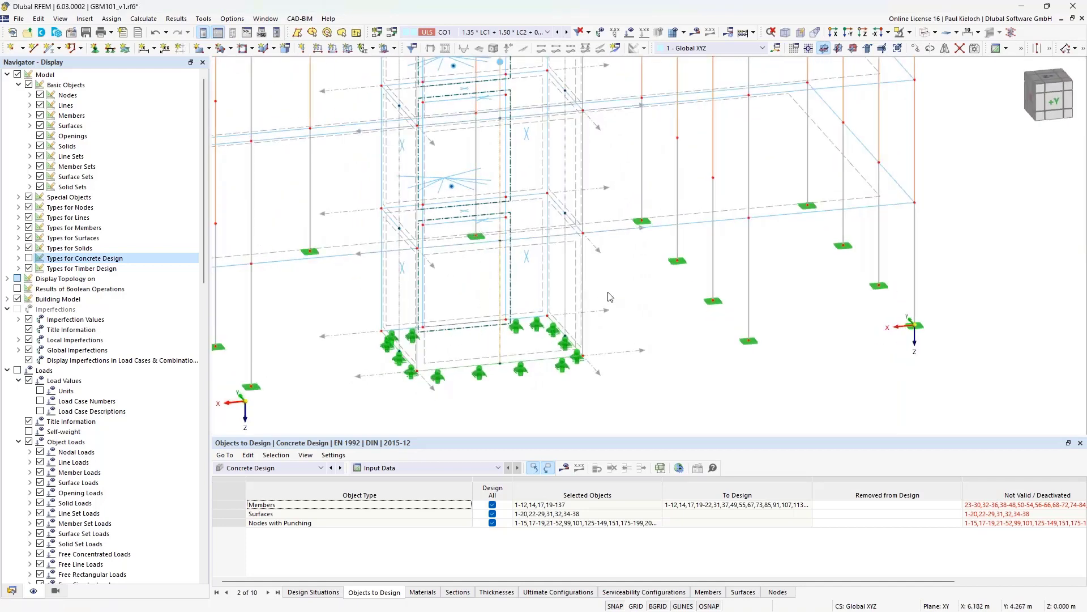
scroll(610, 297, down, 1)
scroll(610, 296, down, 1)
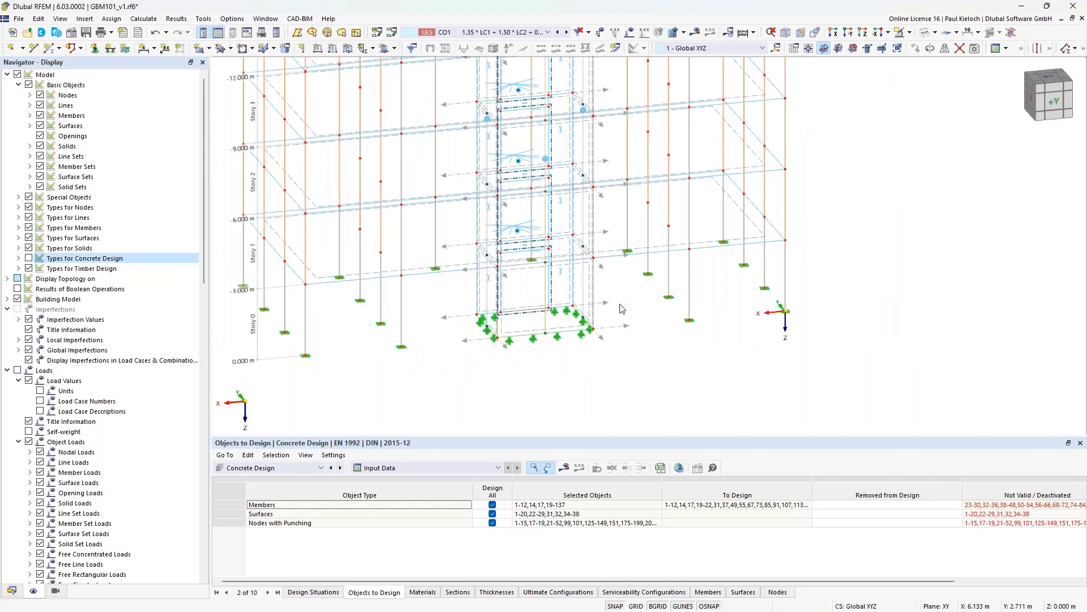
click(492, 504)
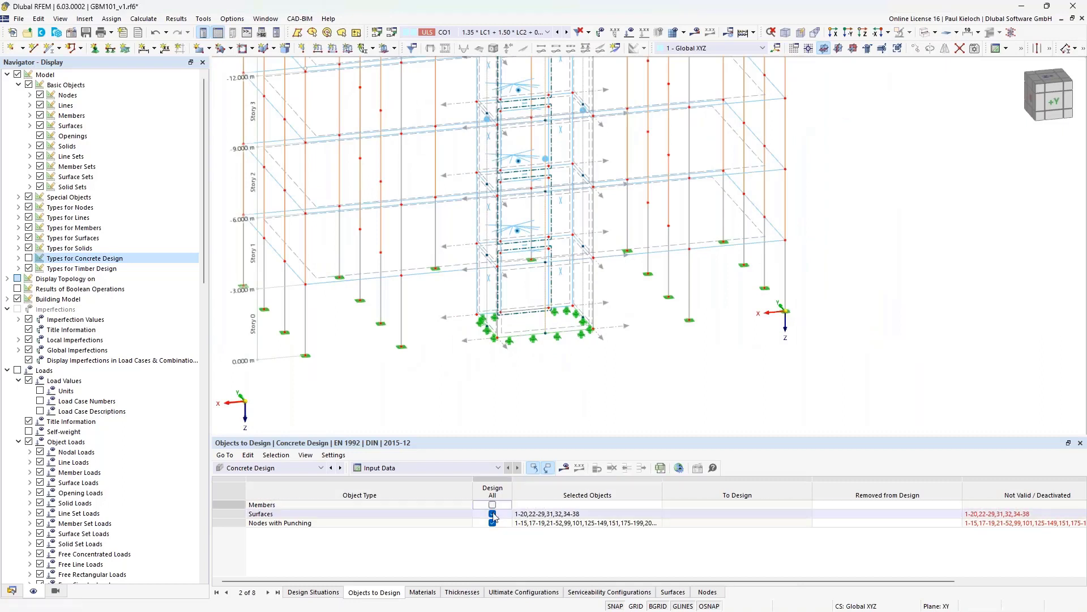
click(493, 513)
click(493, 523)
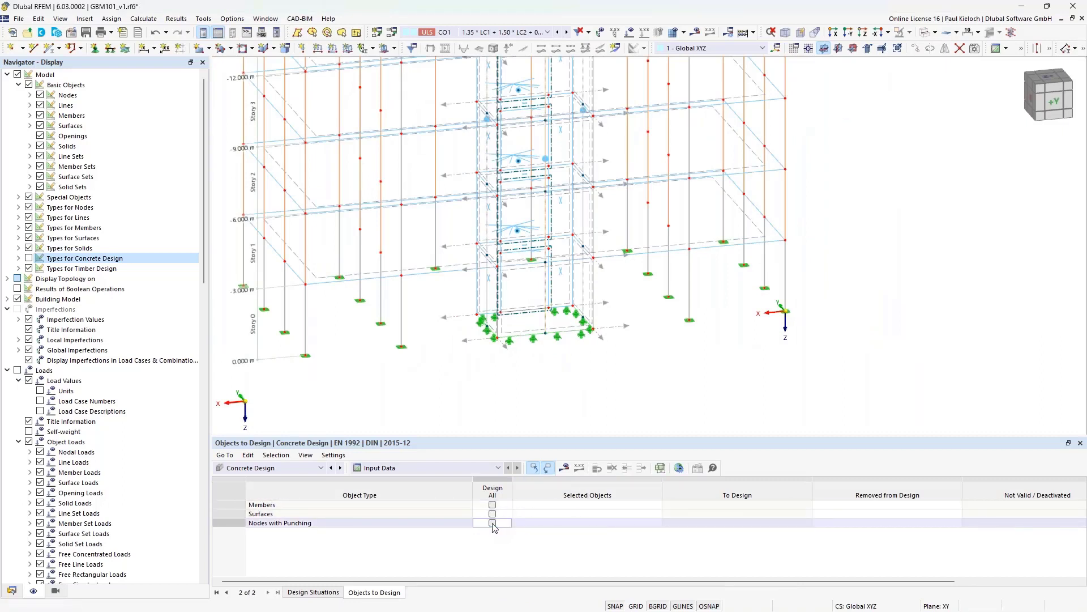
Assign only the shear wall result beams 121-125 as the members selected for concrete design
click(551, 504)
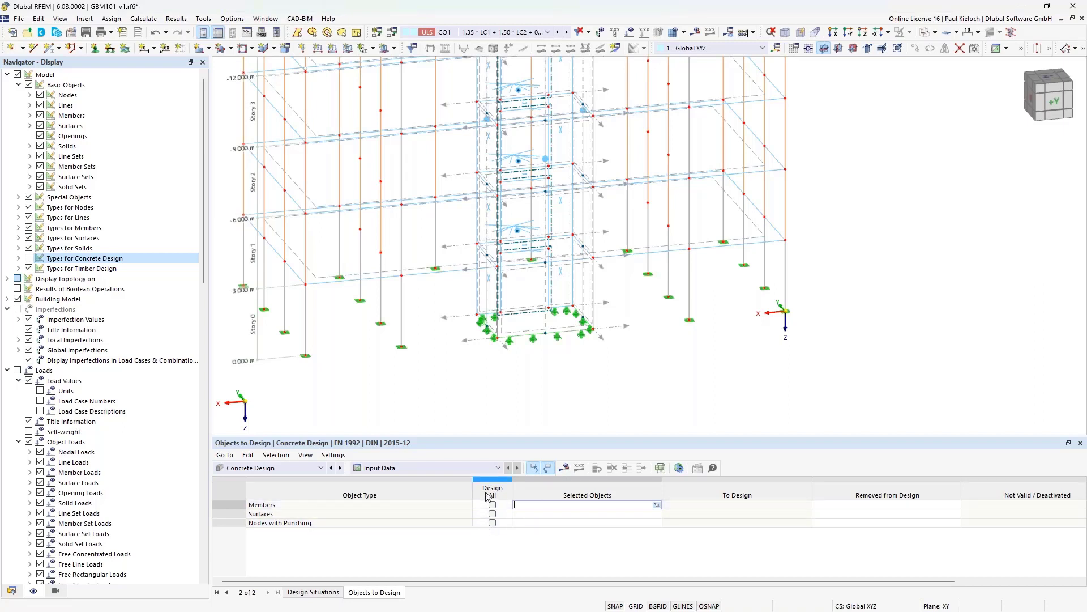
click(656, 505)
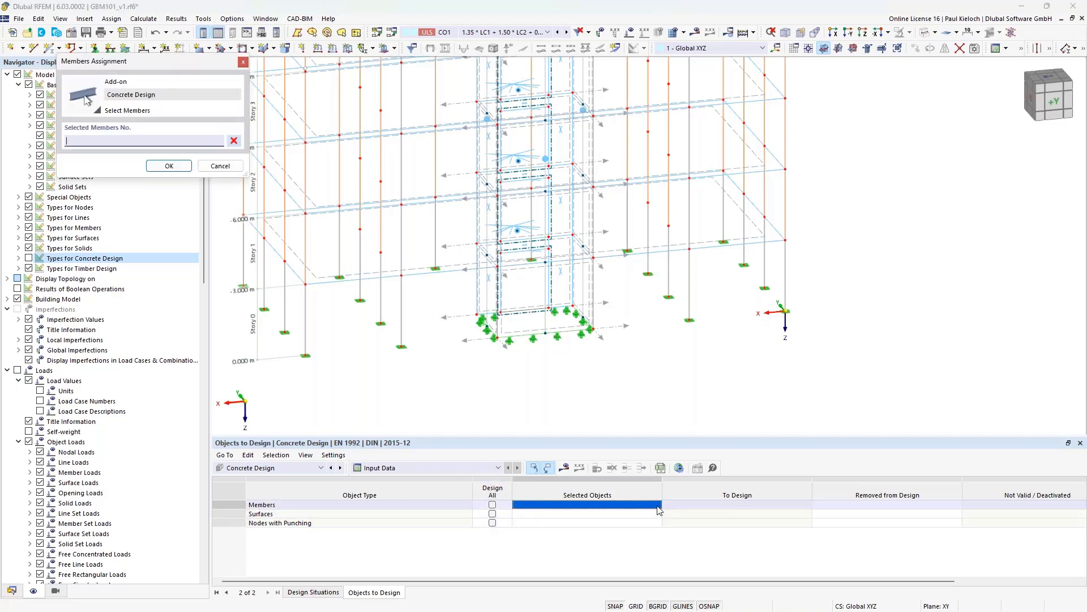
click(545, 292)
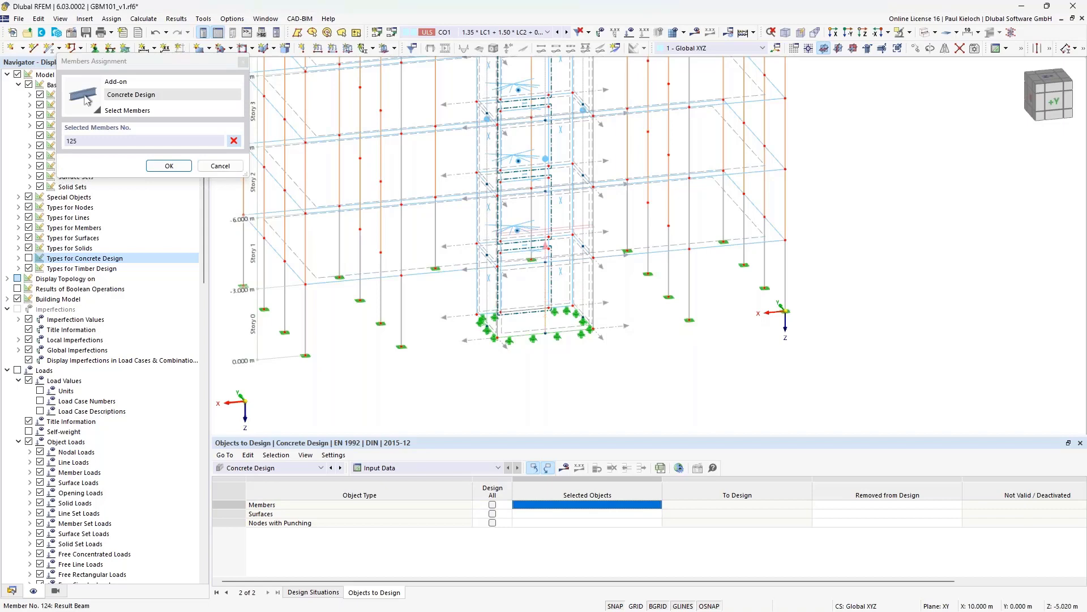
click(546, 208)
click(546, 138)
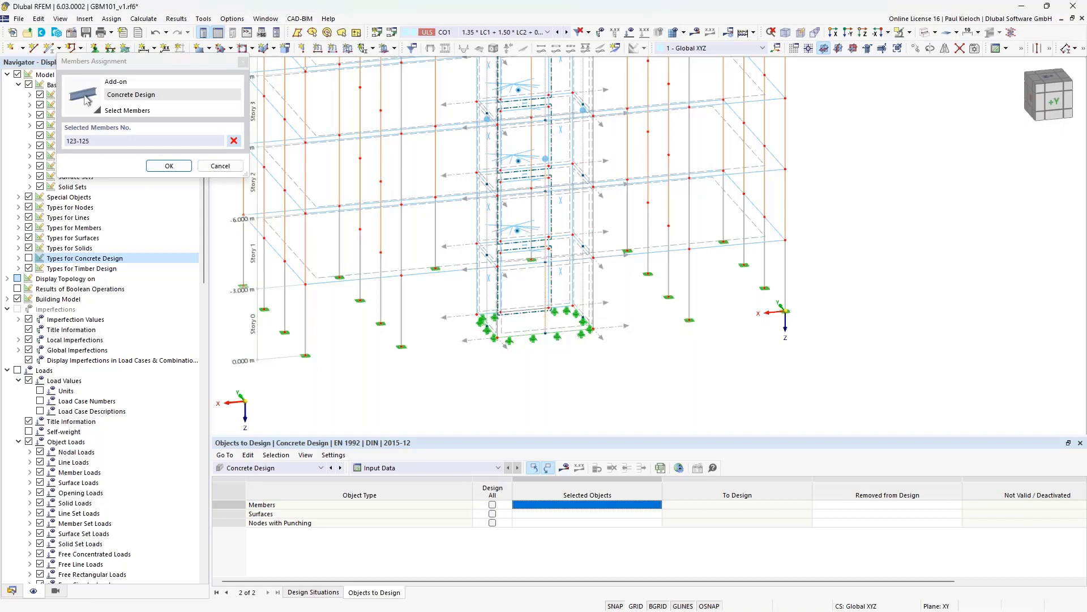
middle_drag(540, 66, 540, 137)
click(544, 136)
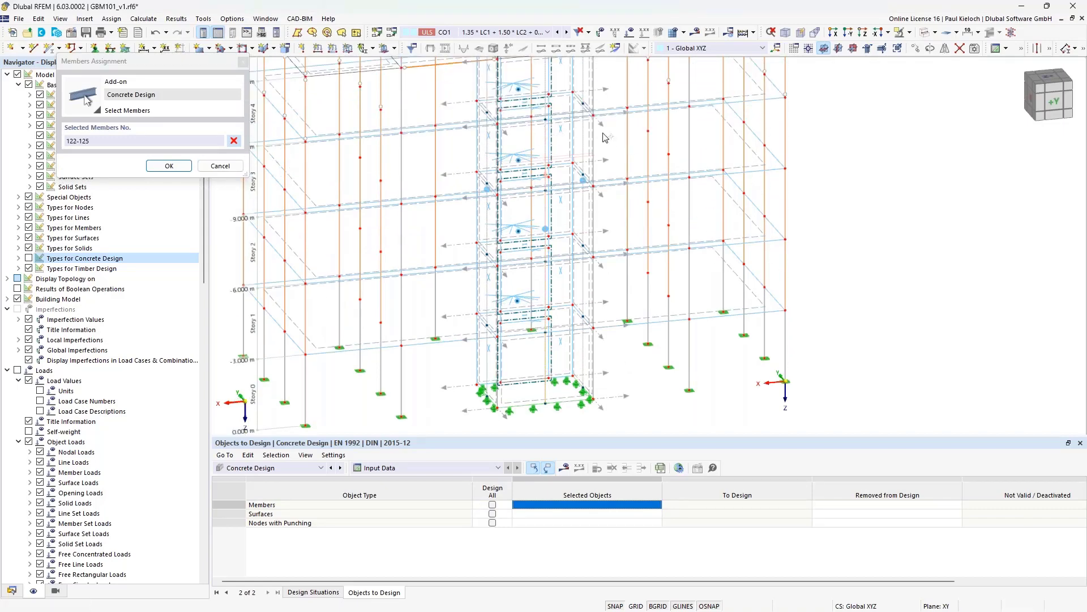
middle_drag(614, 205, 630, 301)
click(569, 181)
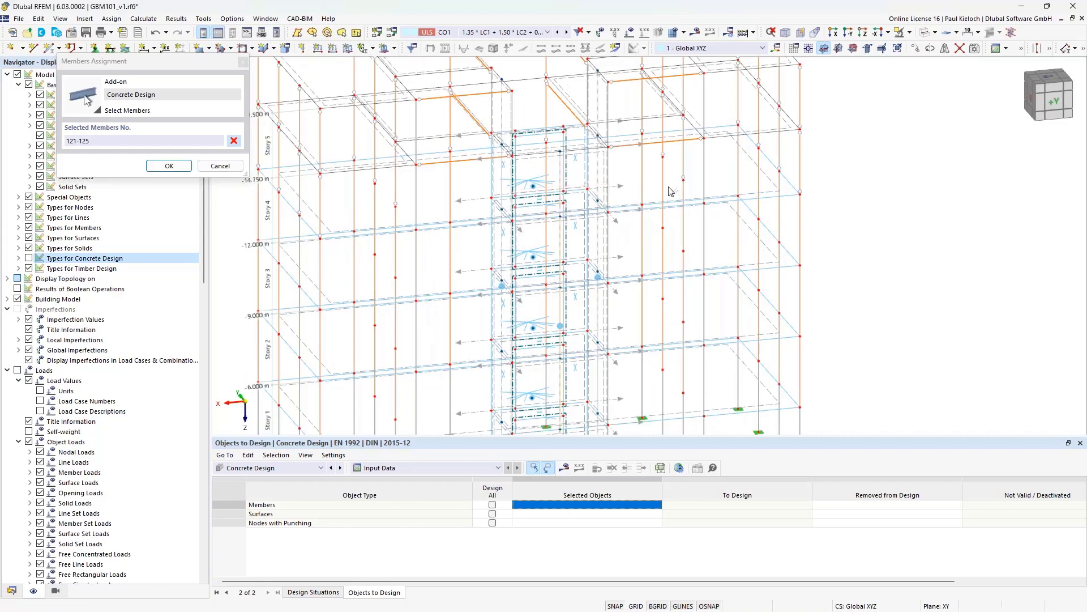
click(167, 166)
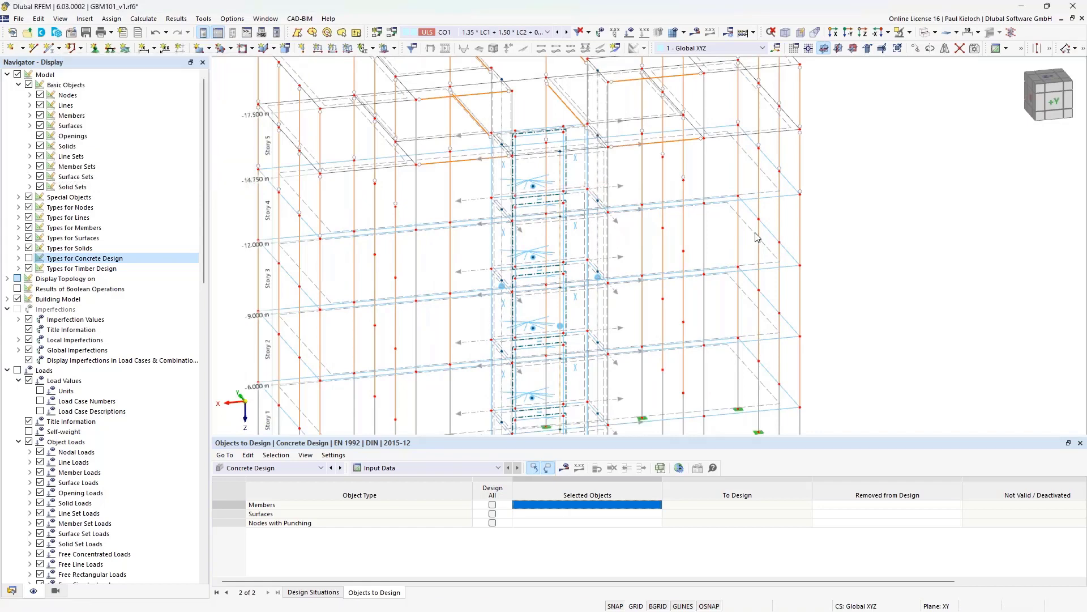
Create a new building model spandrel from surface cell 32 above the topmost opening of the core wall
scroll(768, 213, down, 3)
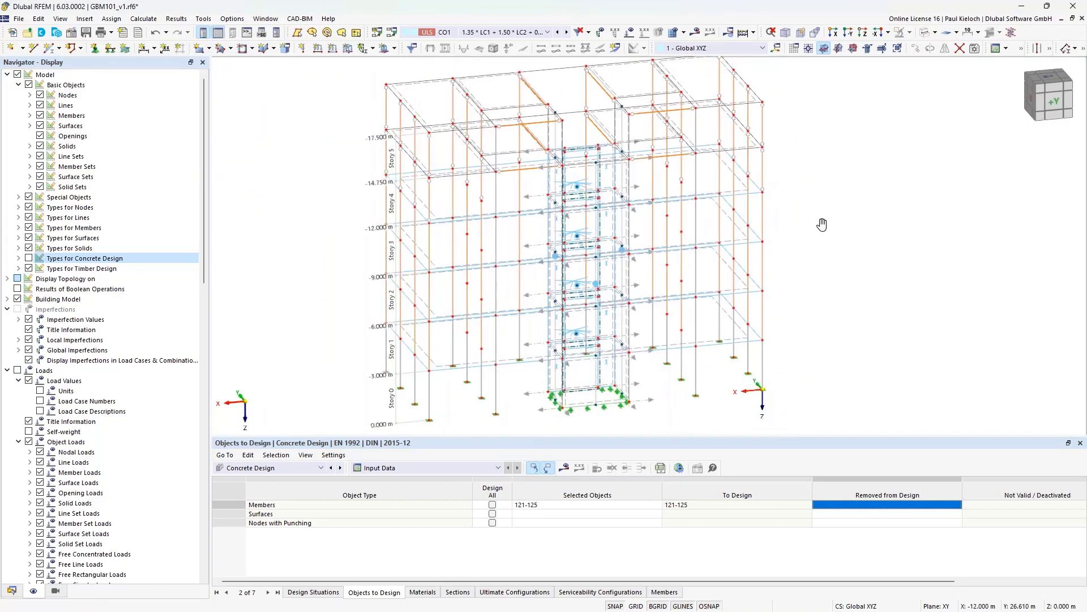
scroll(821, 226, down, 1)
ctrl+middle_drag(784, 214, 819, 221)
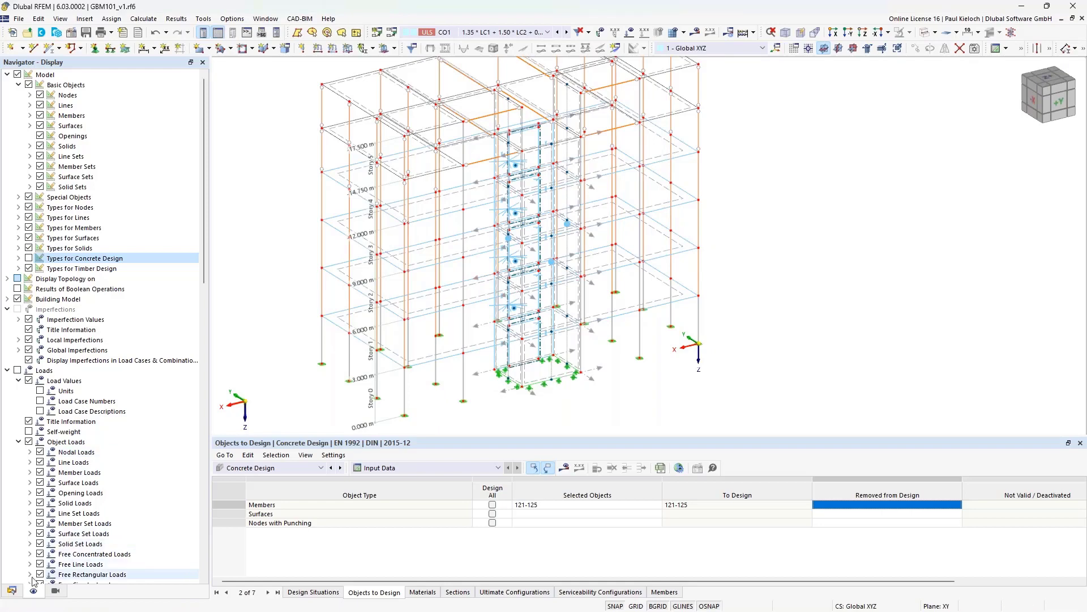
click(11, 590)
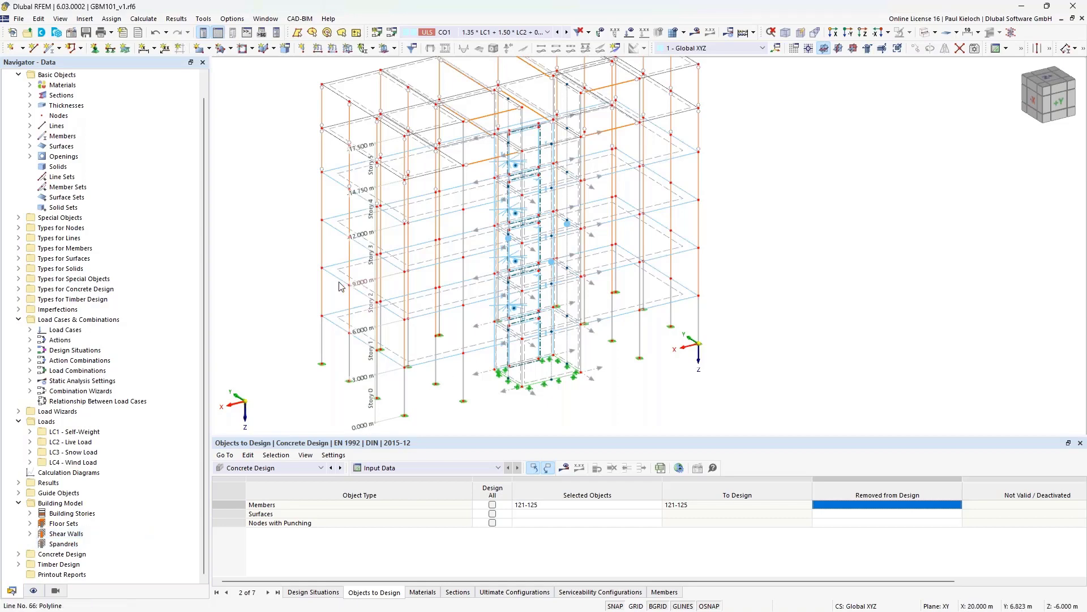
ctrl+middle_drag(339, 286, 640, 269)
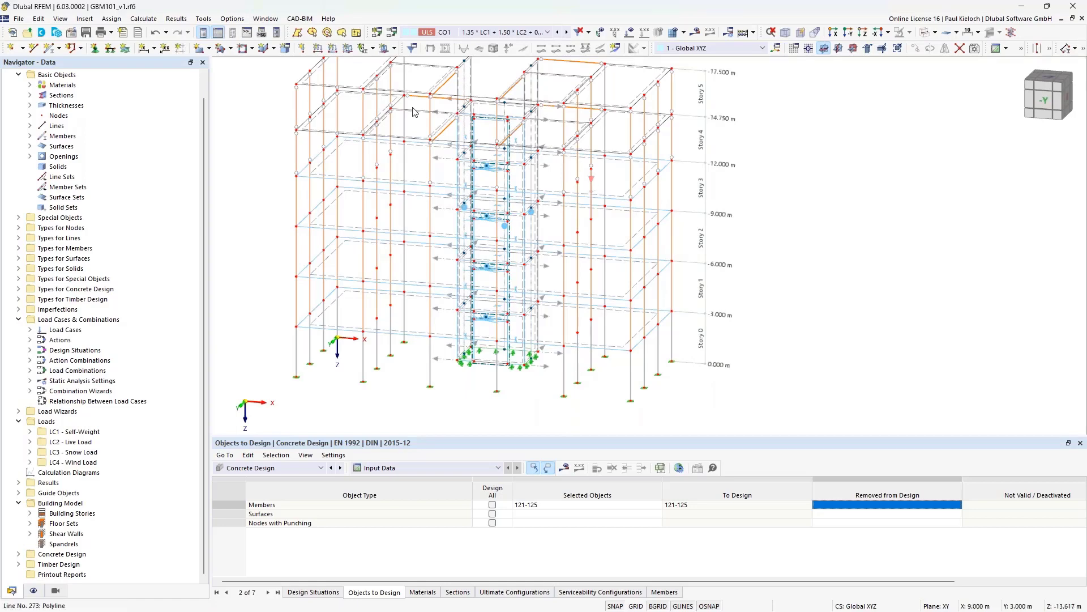
scroll(489, 164, up, 5)
scroll(488, 164, up, 1)
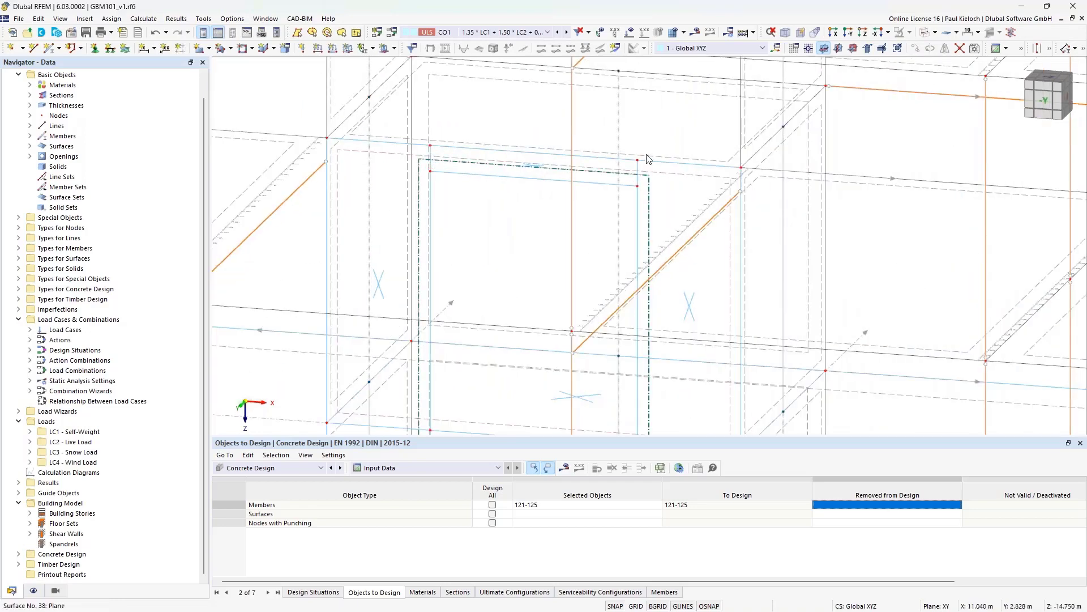
middle_drag(539, 184, 568, 189)
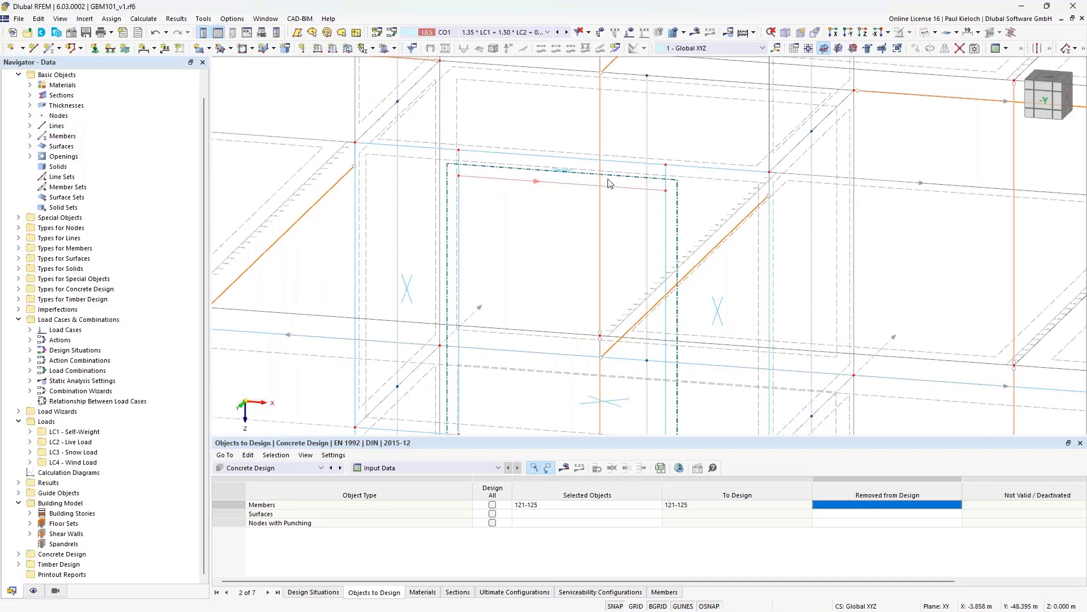
right_click(64, 546)
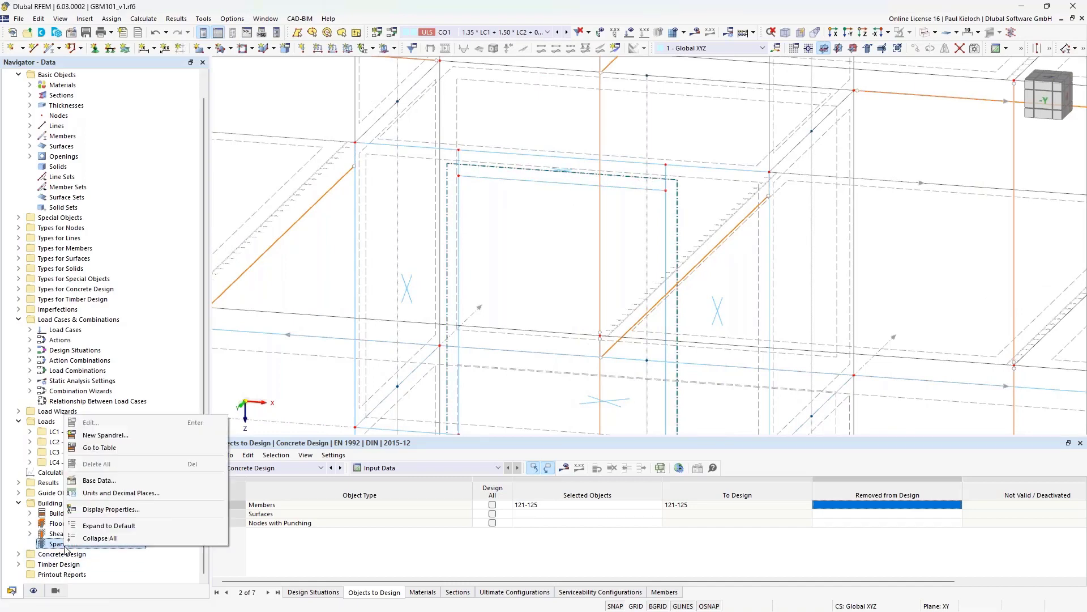
click(127, 441)
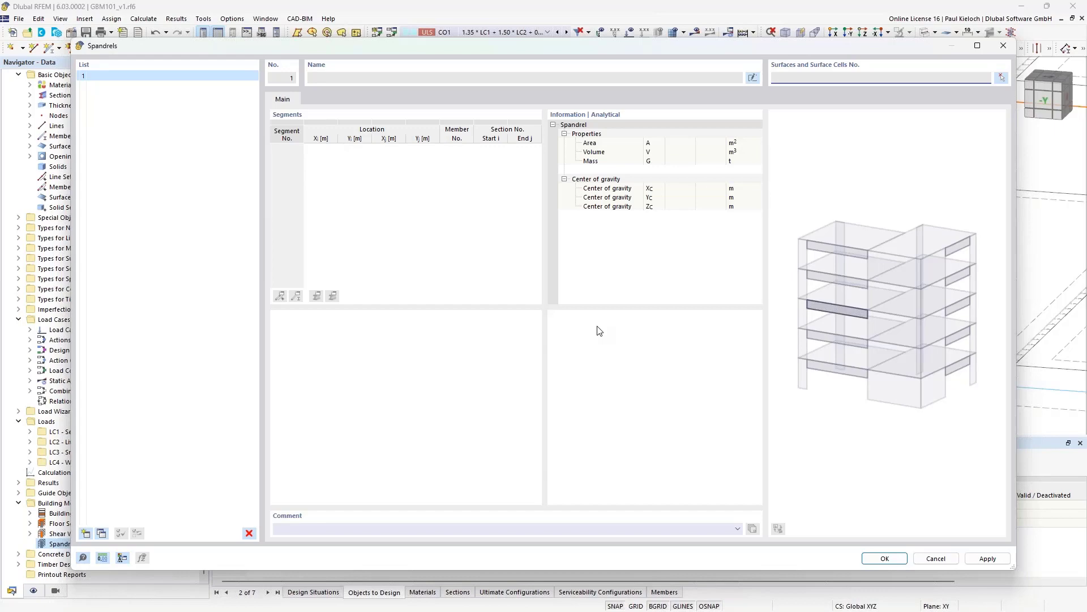
click(1002, 79)
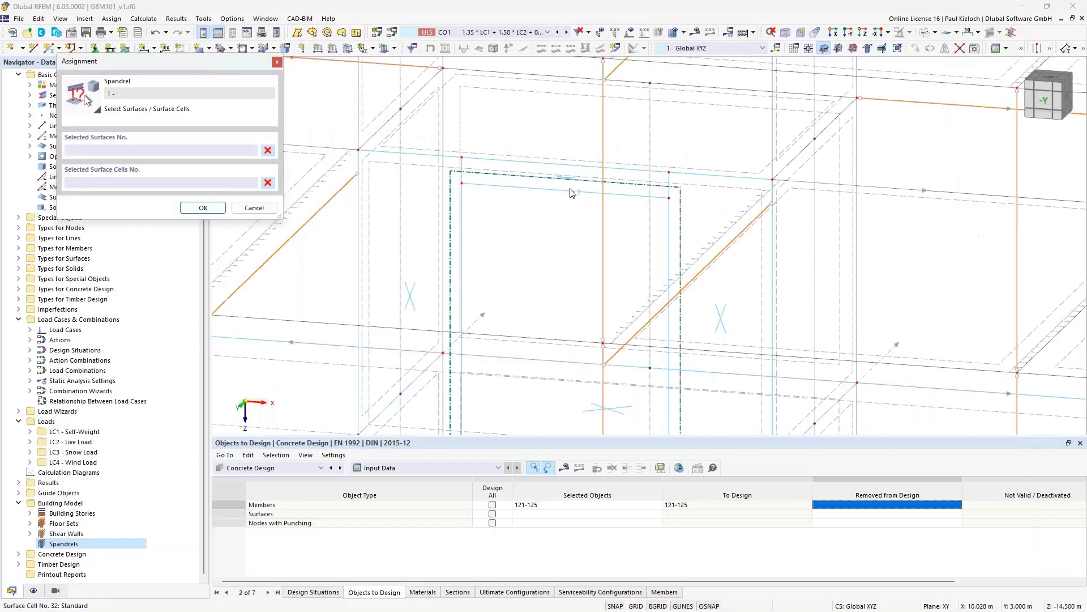
scroll(569, 202, up, 6)
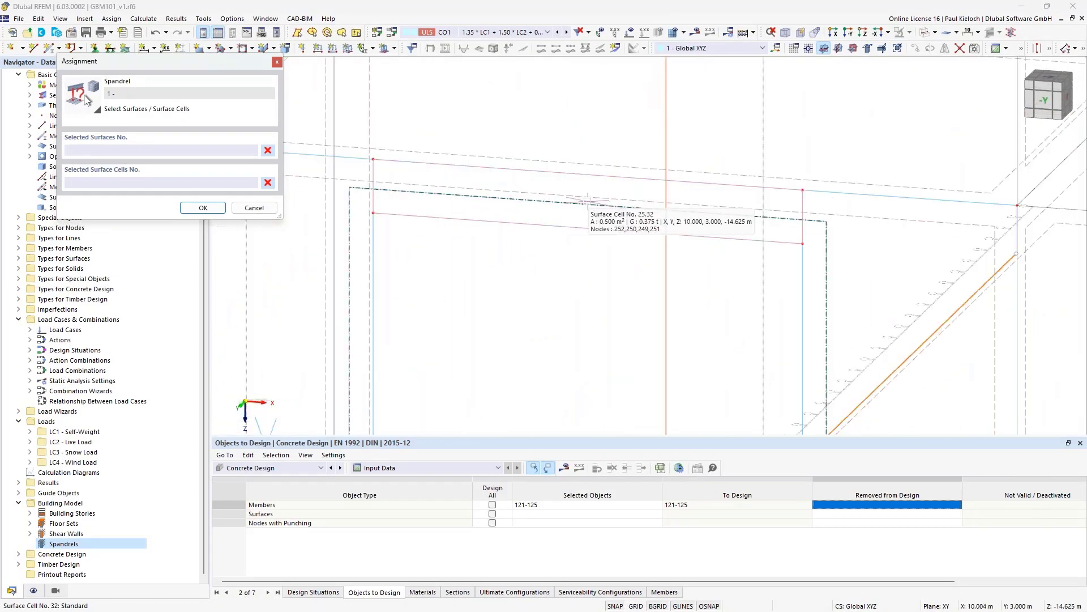
click(203, 208)
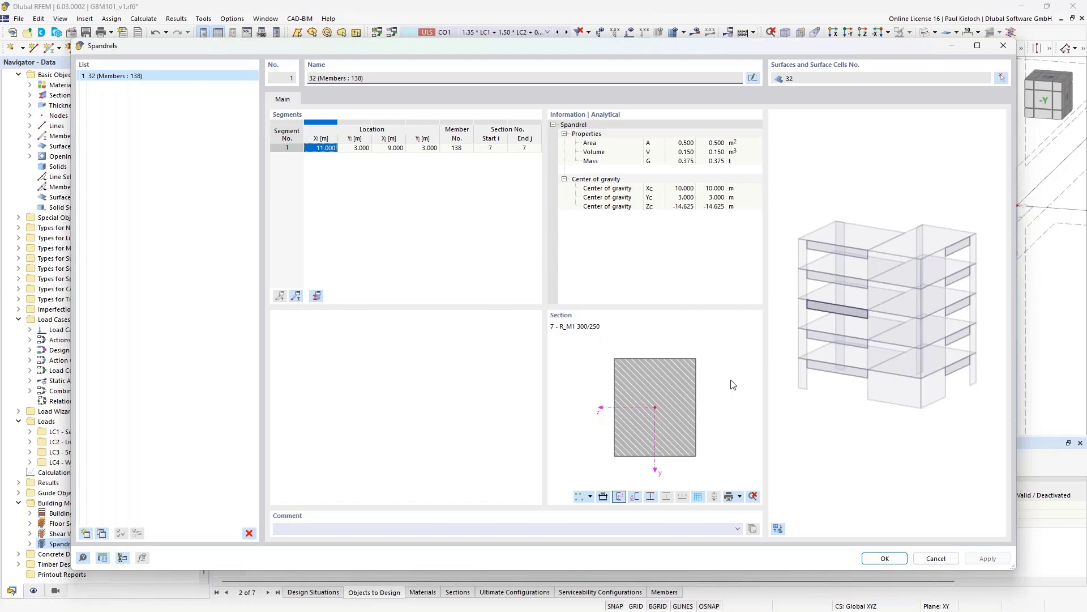
Add a second spandrel from surface cell 24, above the next lower opening of the same core wall
click(85, 534)
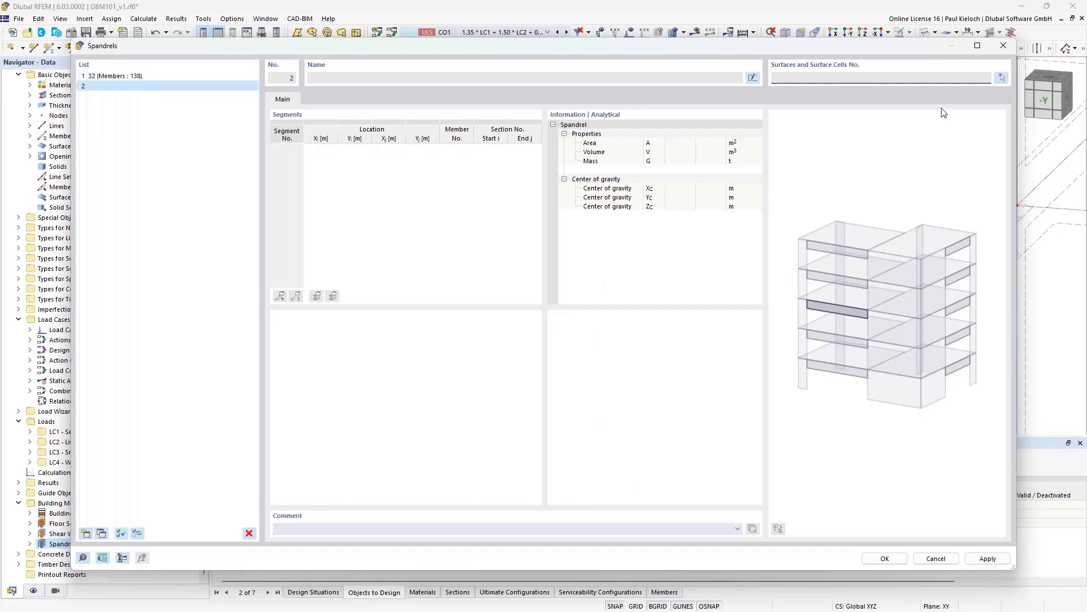
click(1002, 80)
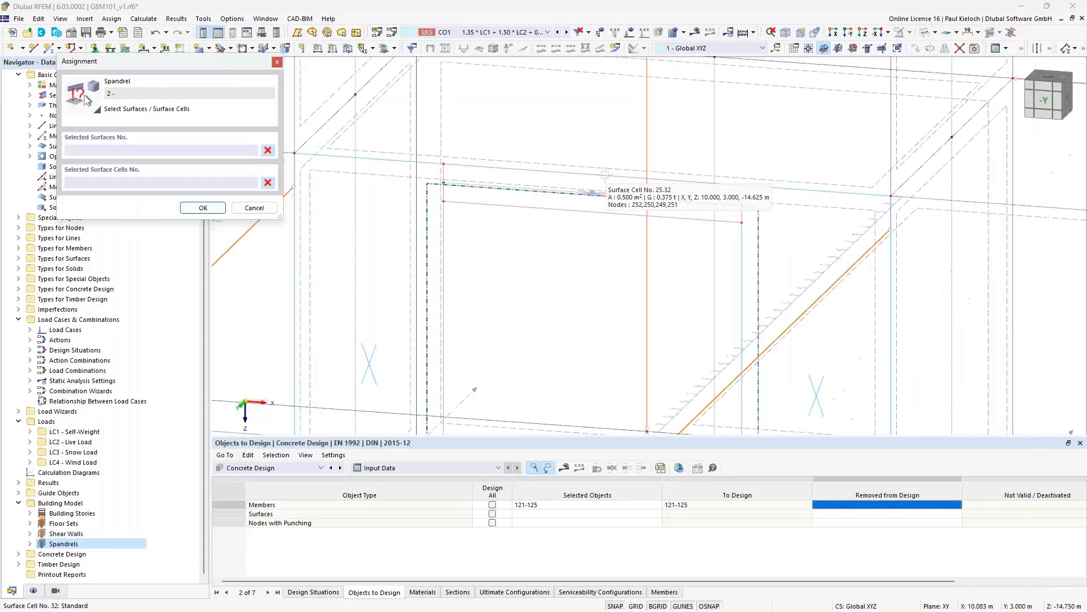
scroll(605, 174, down, 3)
middle_drag(639, 277, 625, 185)
scroll(645, 294, down, 1)
middle_drag(643, 315, 623, 199)
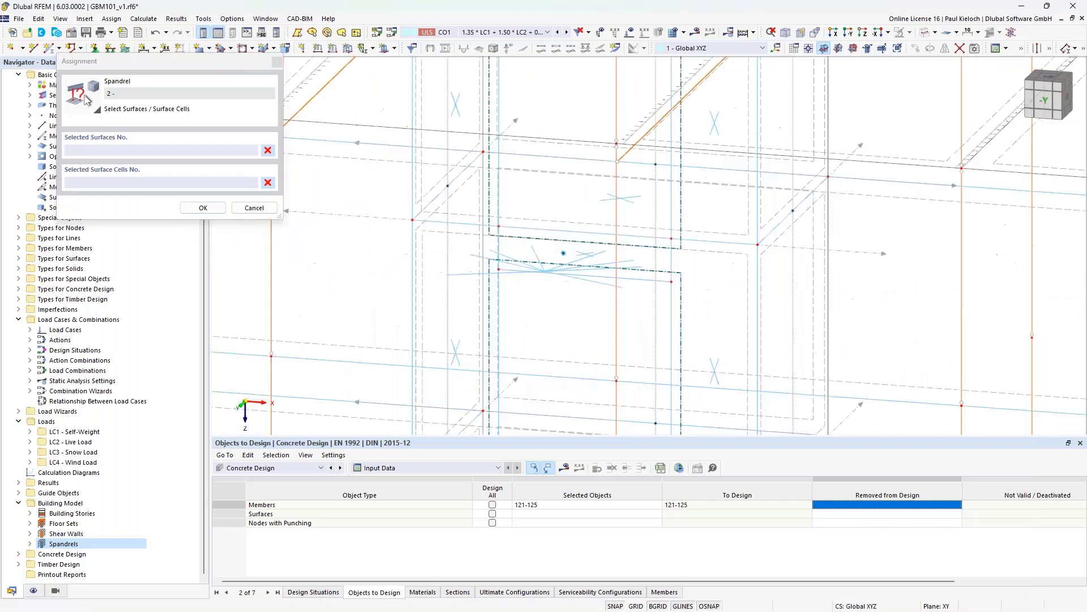
scroll(586, 252, up, 3)
click(589, 255)
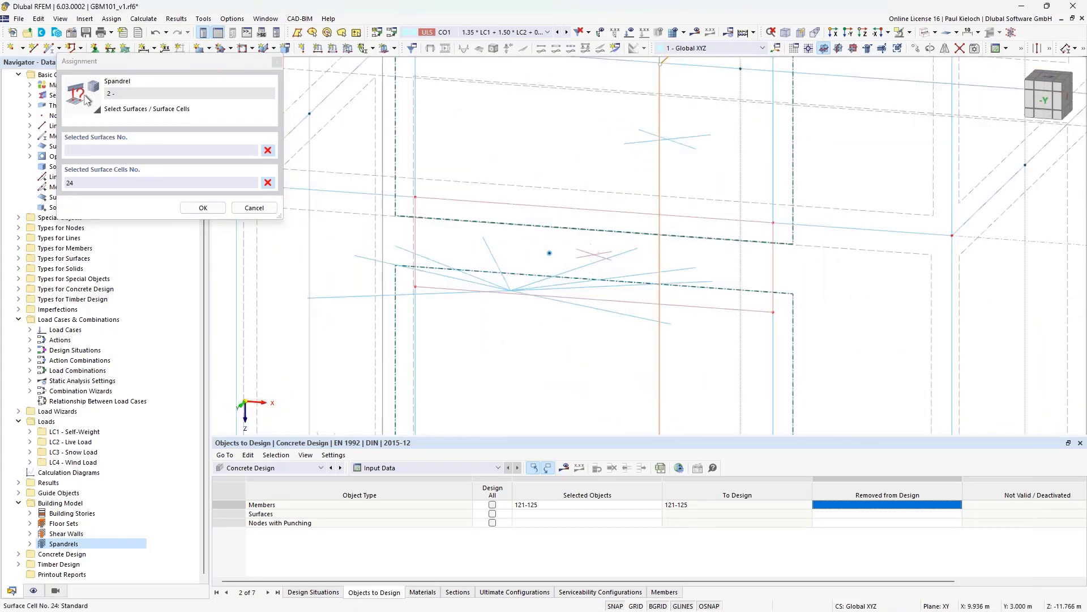
click(203, 208)
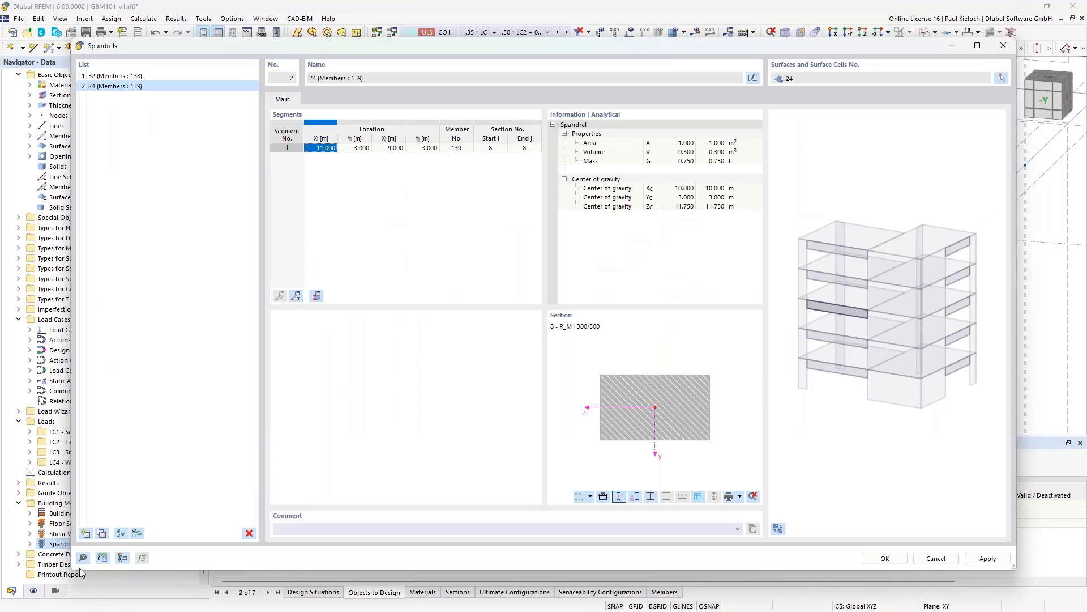
Add a third spandrel from surface cell 19, above the next lower opening of the core wall
click(87, 534)
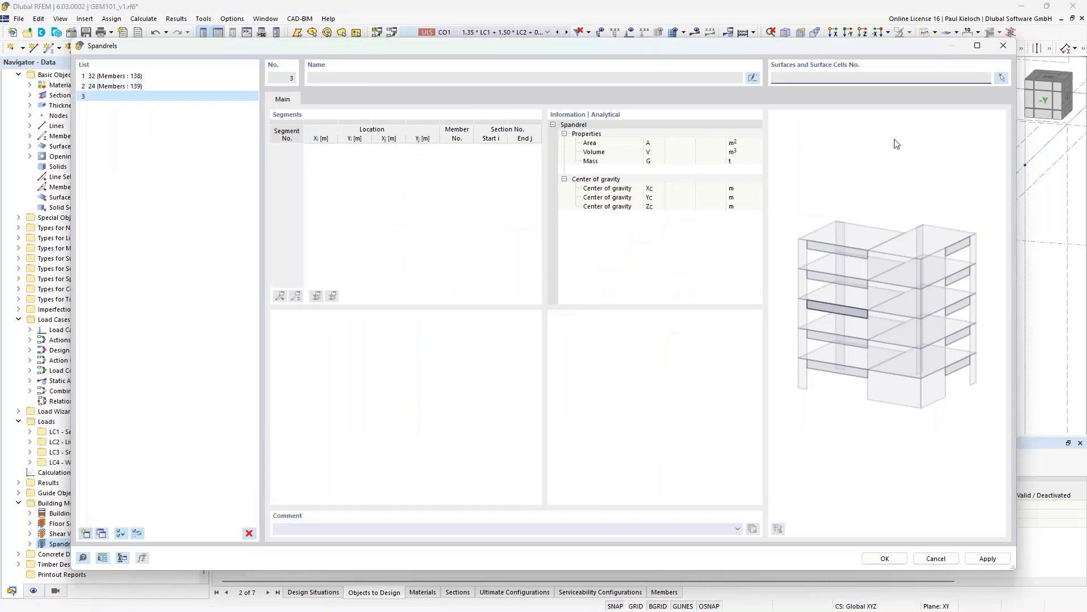
click(1002, 78)
middle_drag(634, 235, 641, 165)
middle_drag(651, 405, 626, 233)
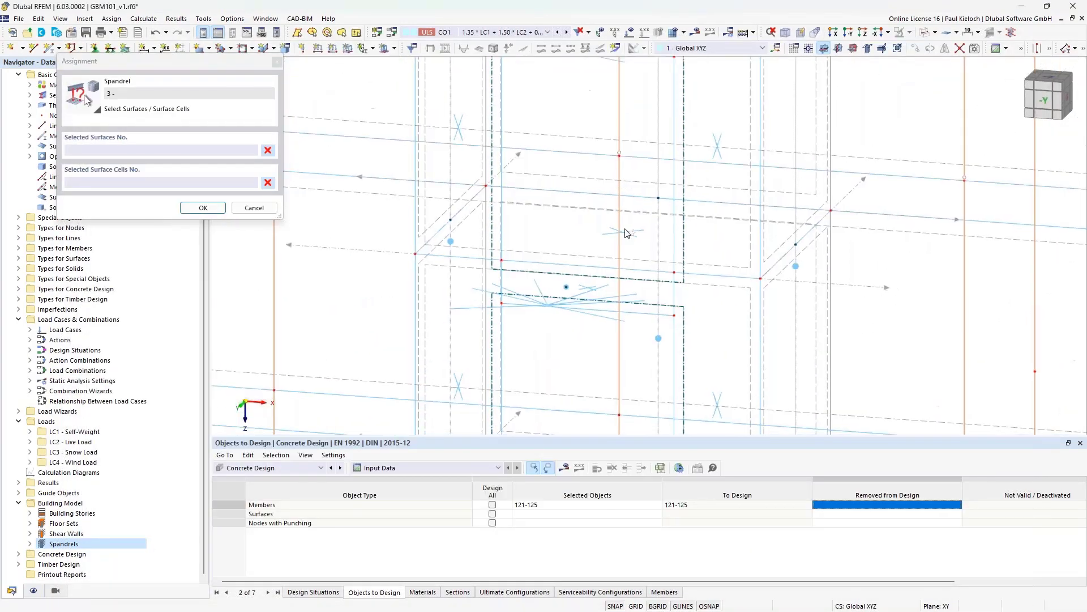
scroll(589, 287, up, 5)
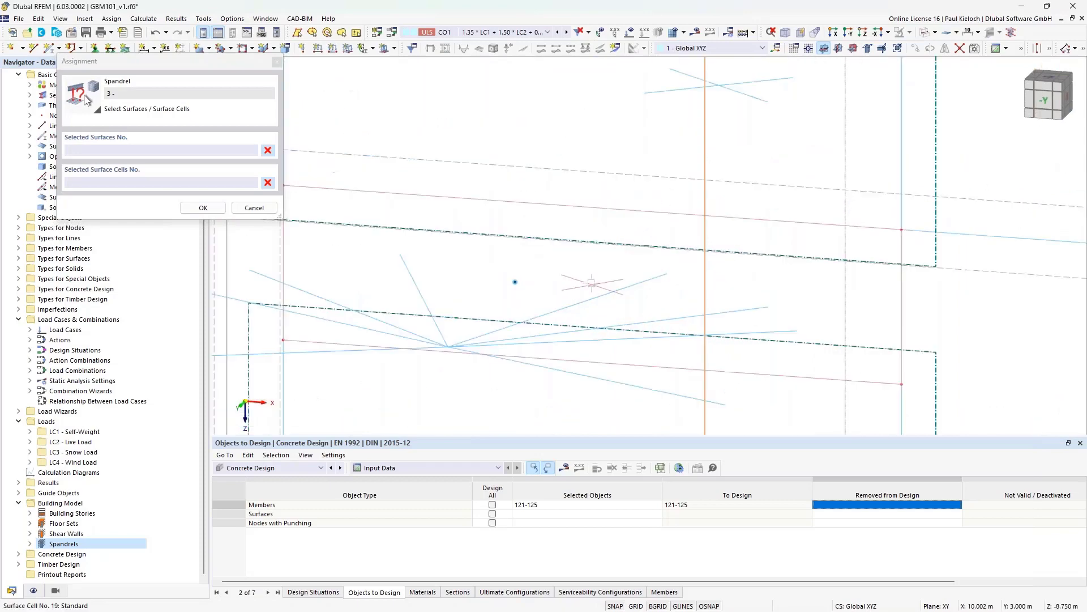
scroll(591, 284, down, 5)
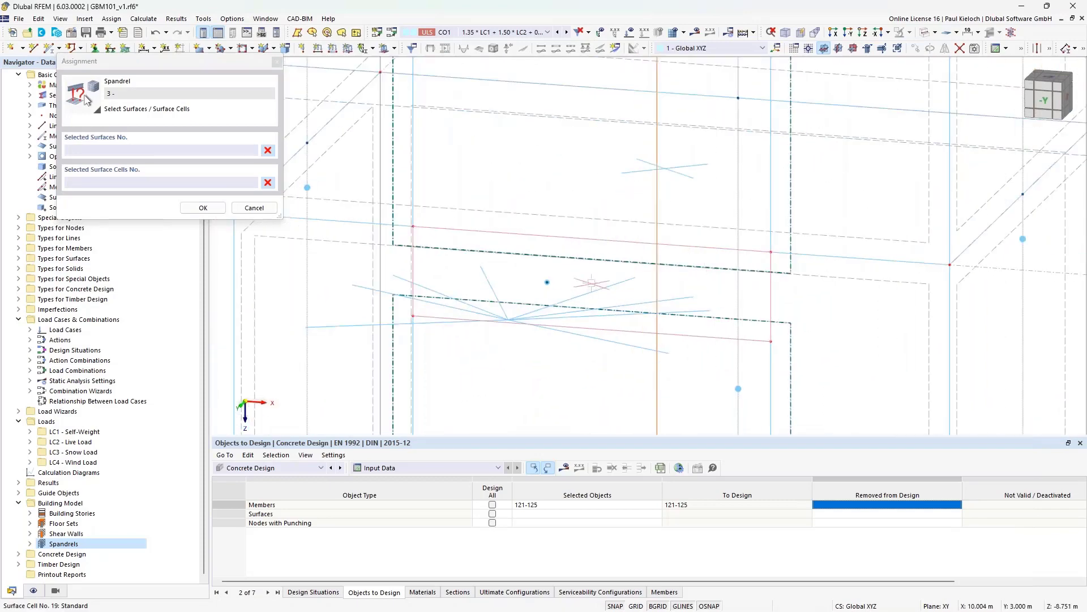
click(592, 283)
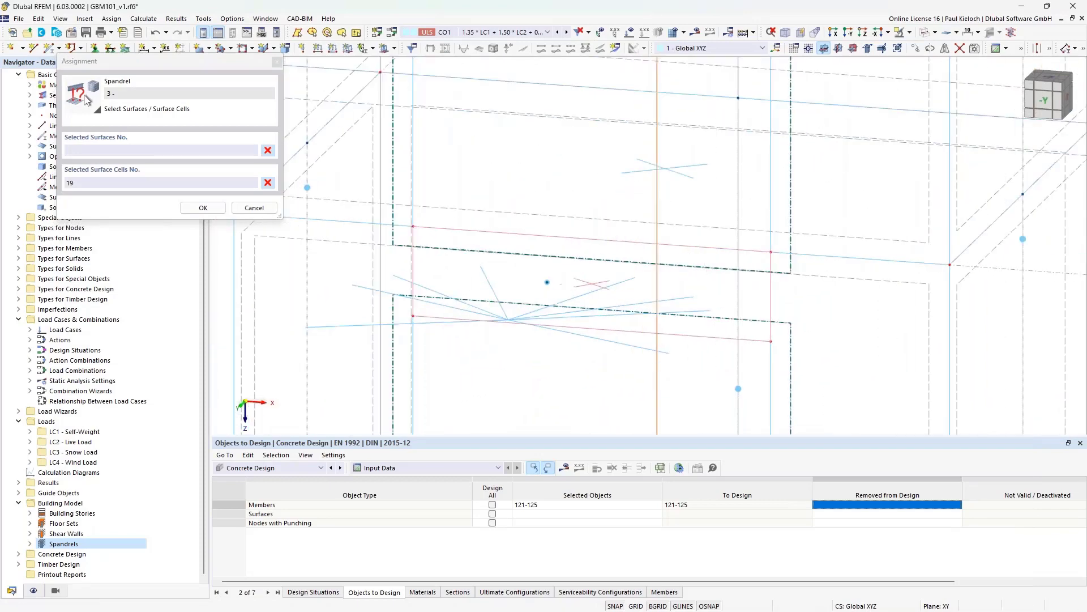
click(202, 208)
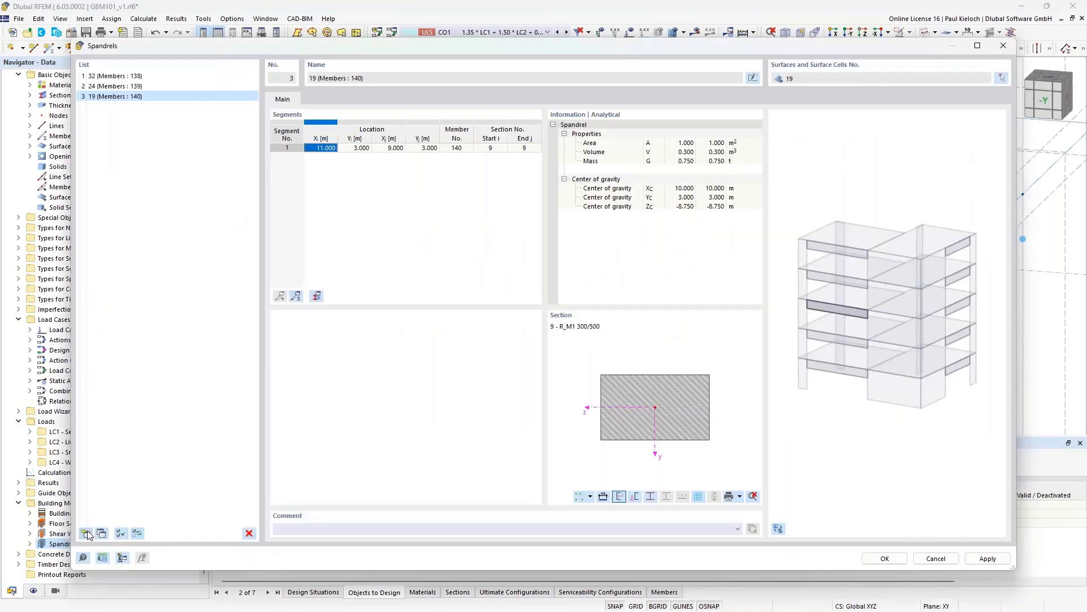
Add a fourth spandrel from surface cell 14, above the following lower opening of the core wall
click(86, 533)
click(1002, 78)
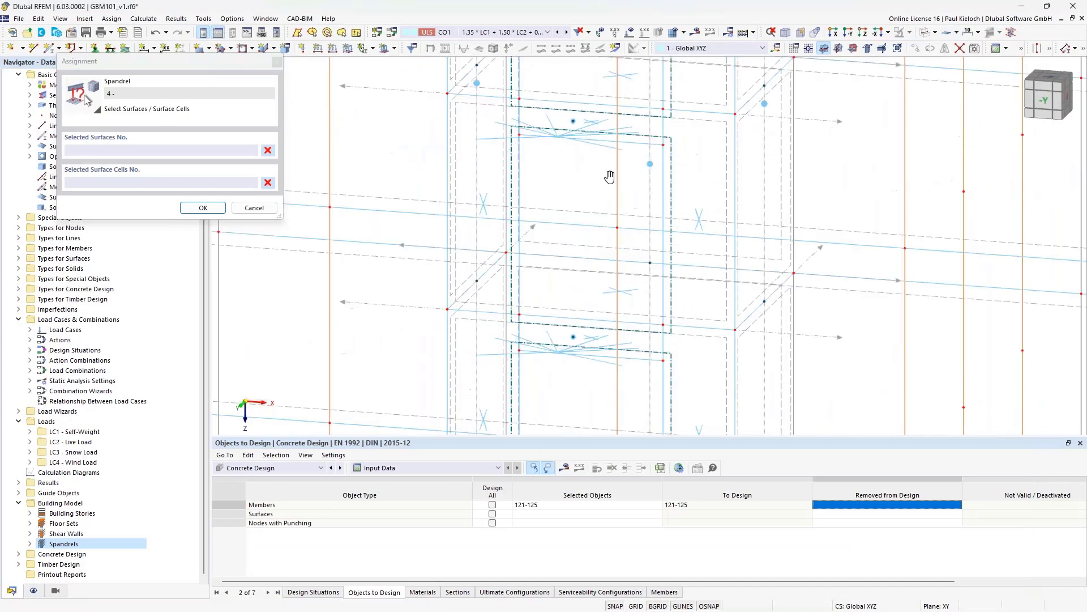
middle_drag(610, 176, 597, 315)
scroll(579, 286, up, 5)
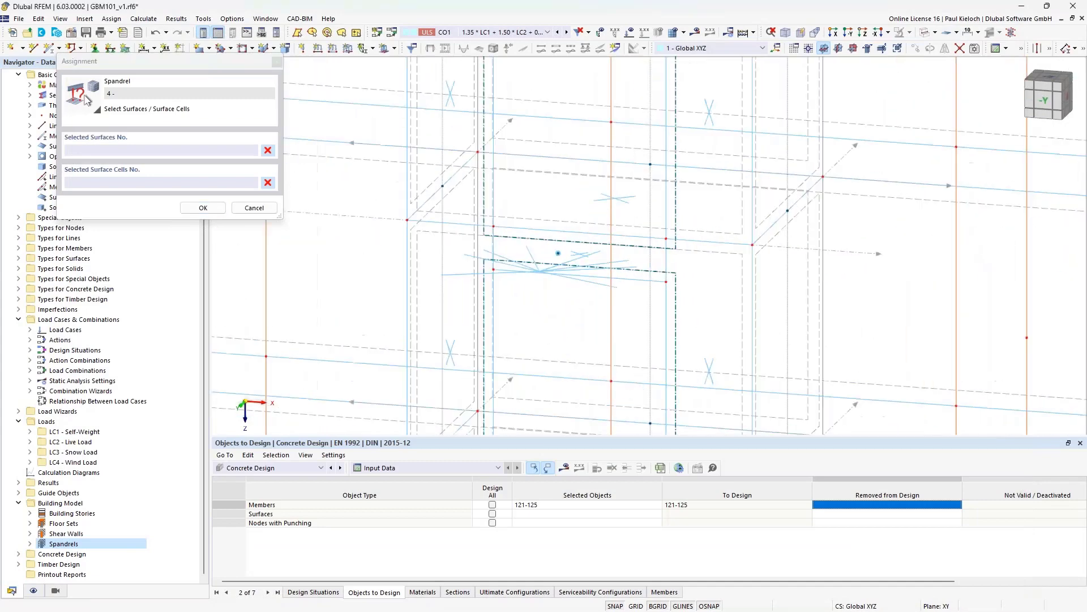
click(588, 216)
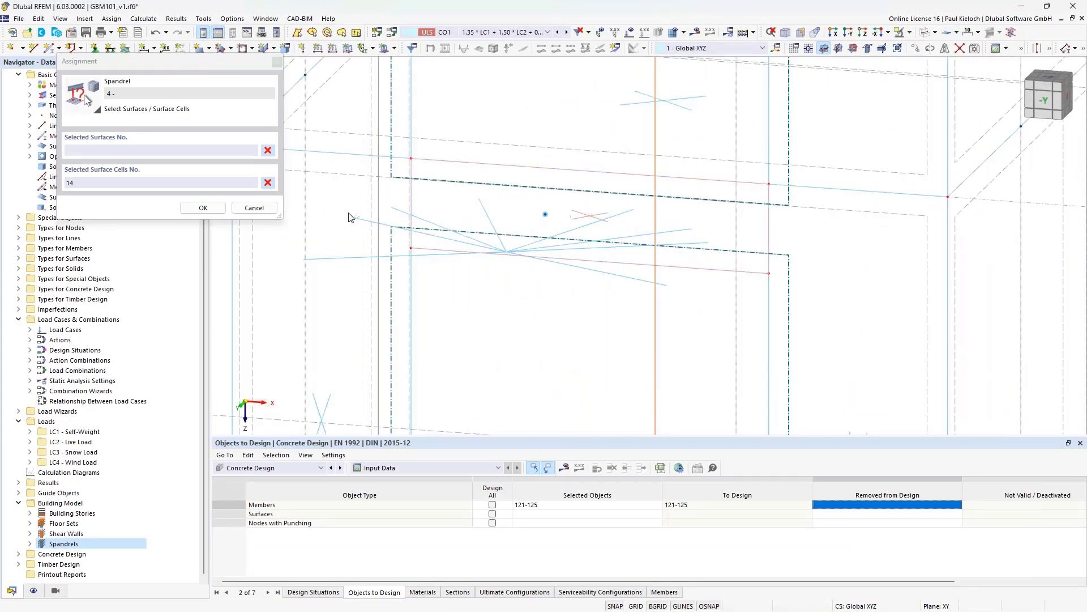
click(203, 208)
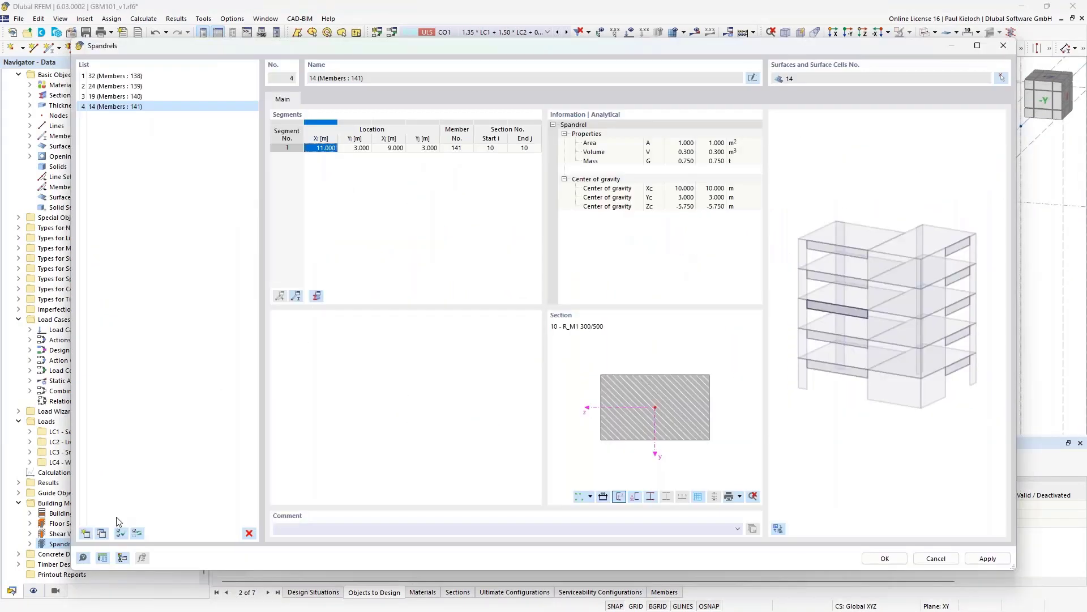
Add a fifth spandrel from surface cell 9 above the lowest core wall opening and accept all spandrel definitions
click(85, 533)
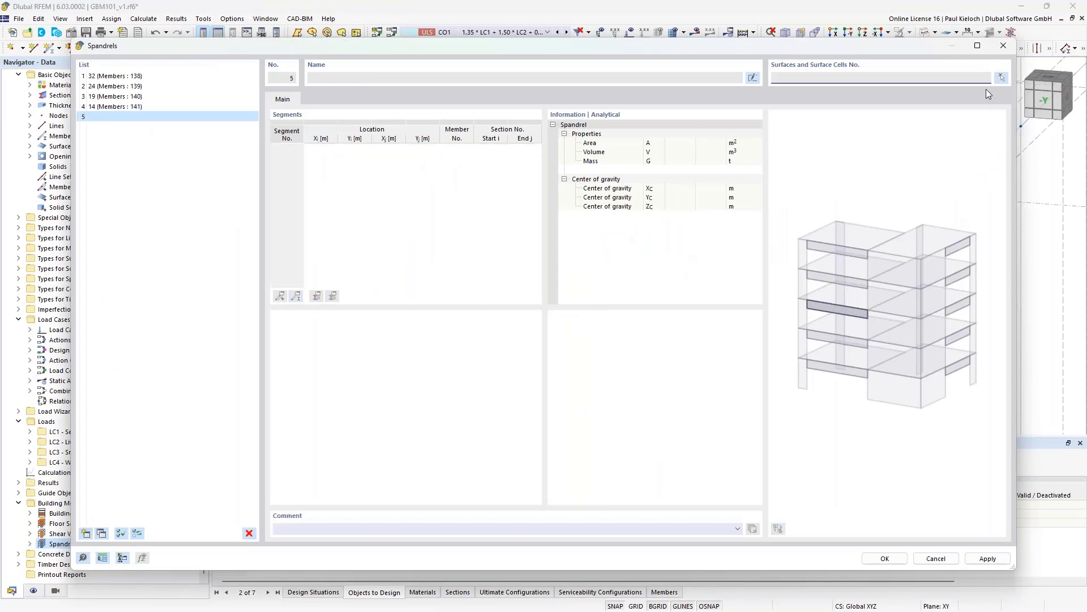
click(1002, 78)
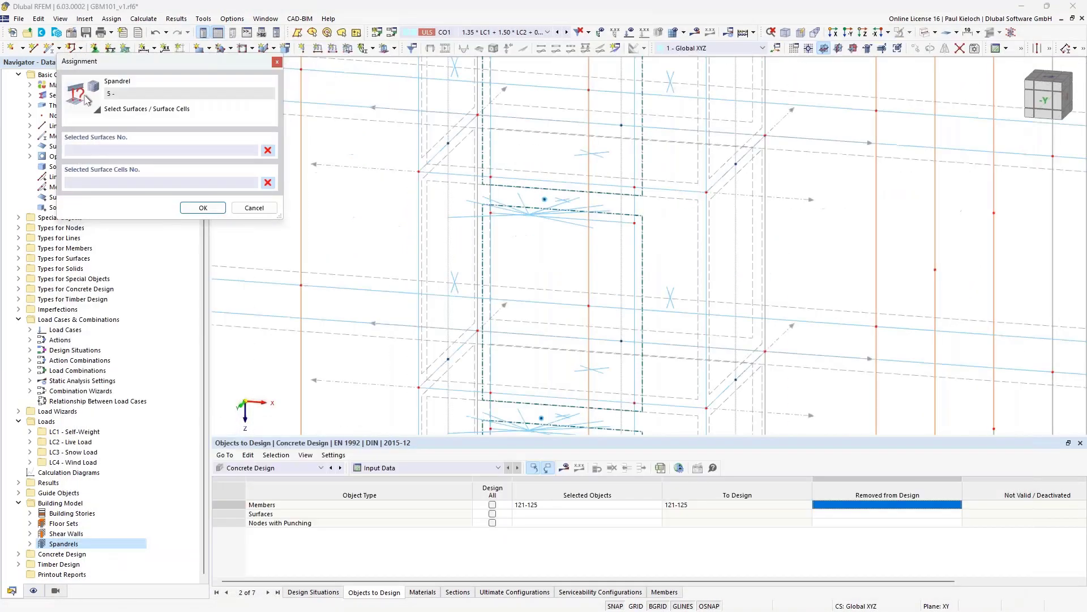
scroll(563, 174, up, 5)
click(492, 192)
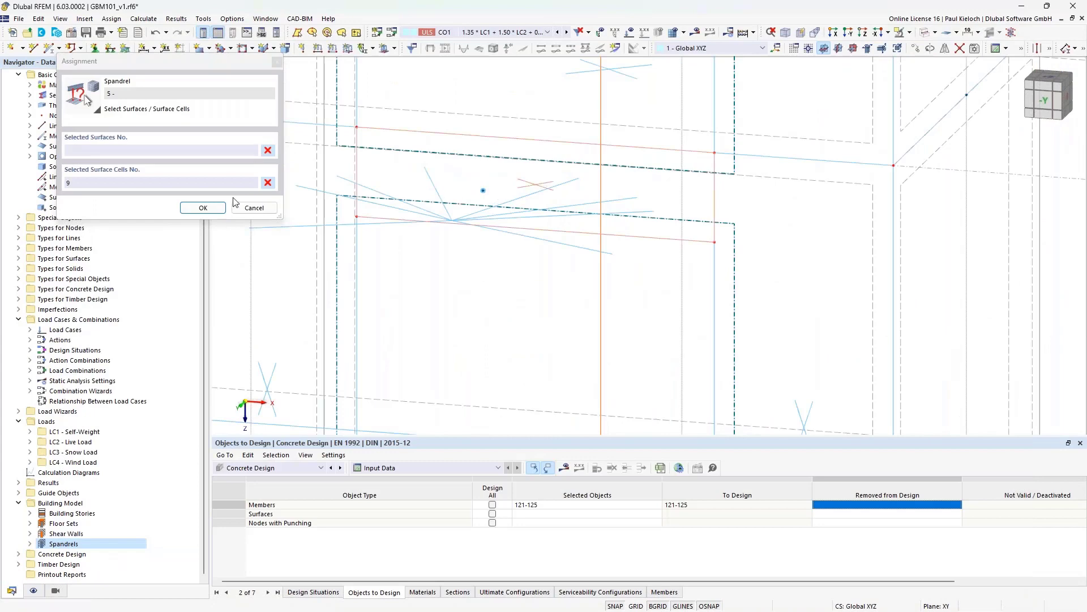
click(209, 209)
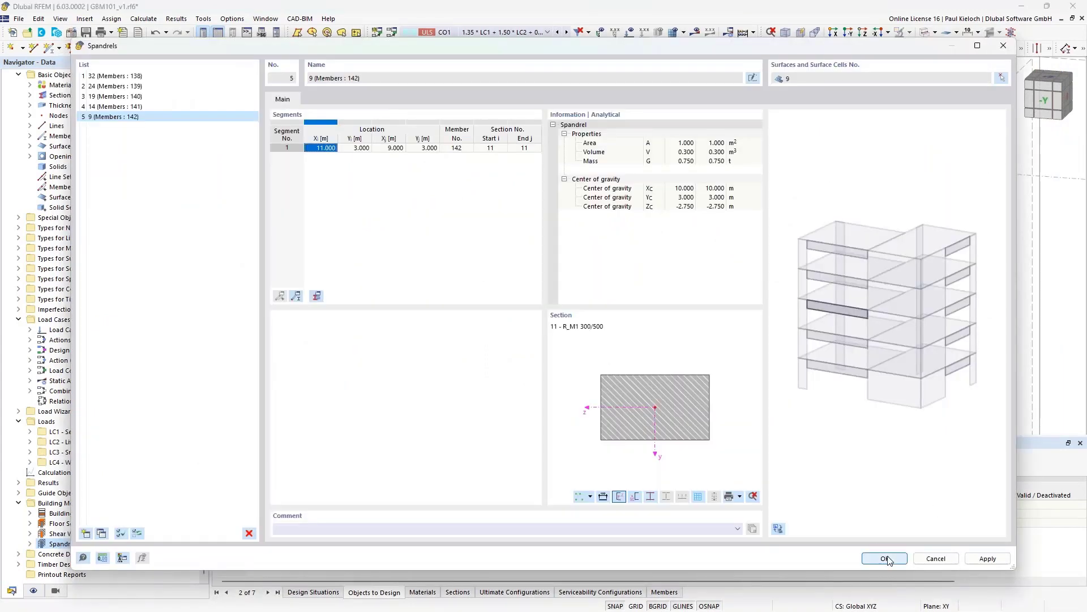
key(Return)
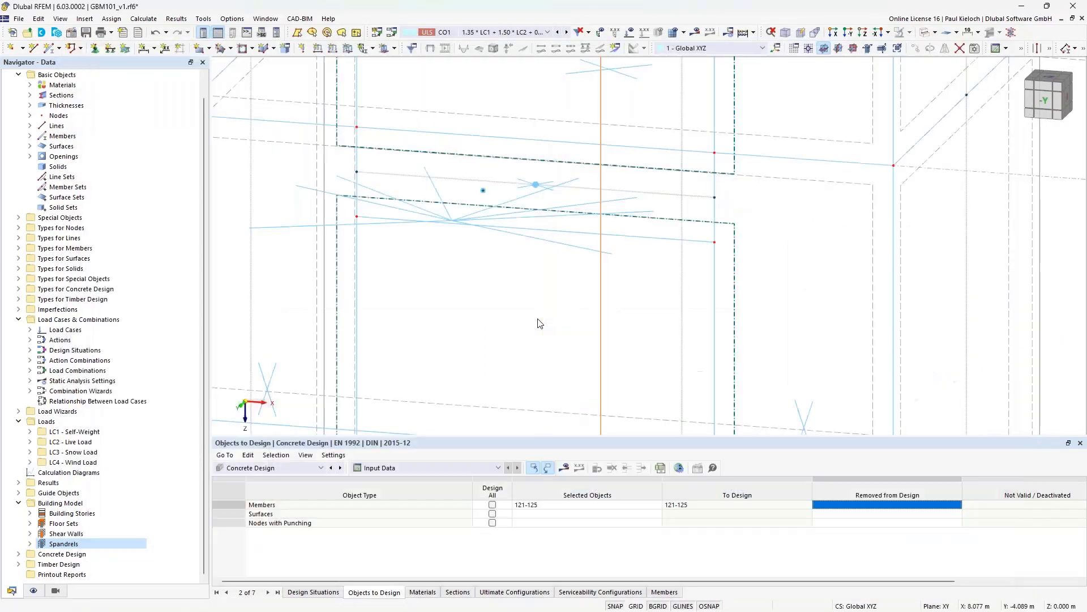
Open the topmost spandrel's result beam, member 138, for editing and activate its concrete design properties
scroll(538, 323, down, 2)
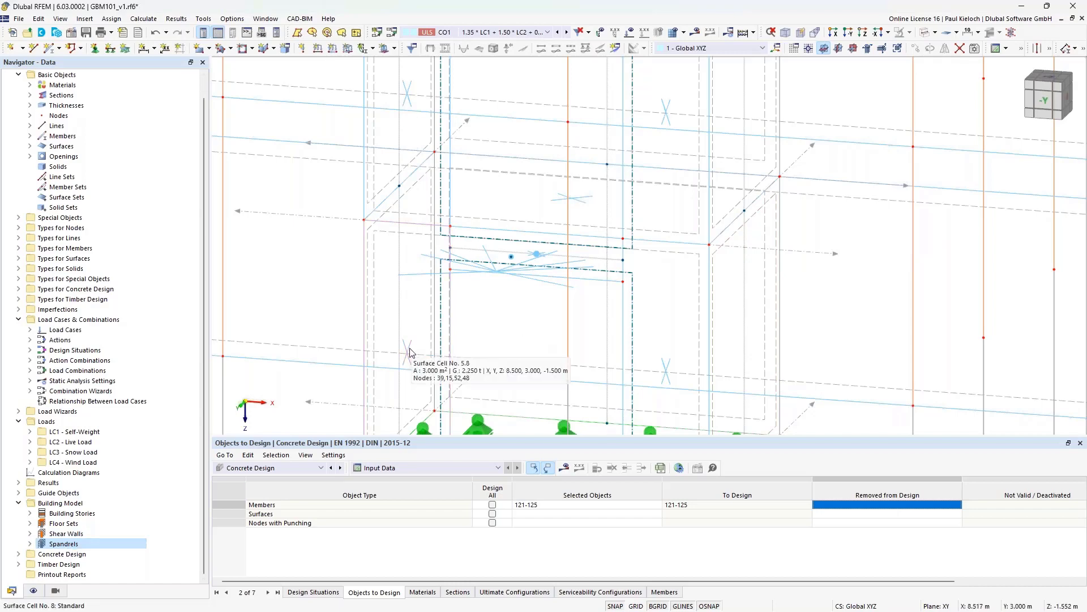
scroll(411, 353, down, 3)
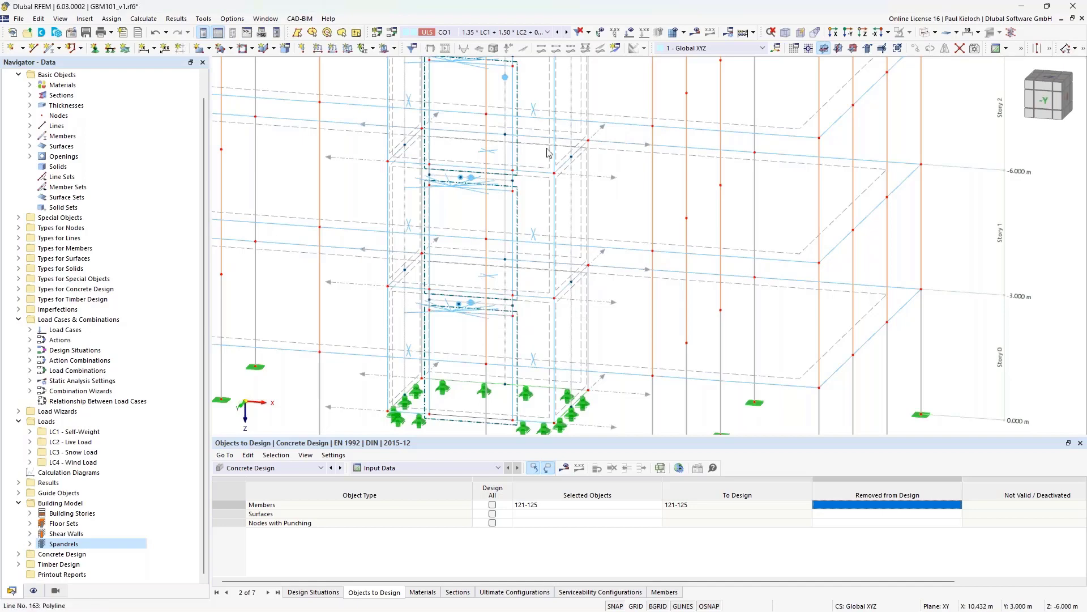
middle_drag(629, 181, 646, 340)
middle_drag(644, 164, 655, 248)
middle_drag(648, 204, 647, 251)
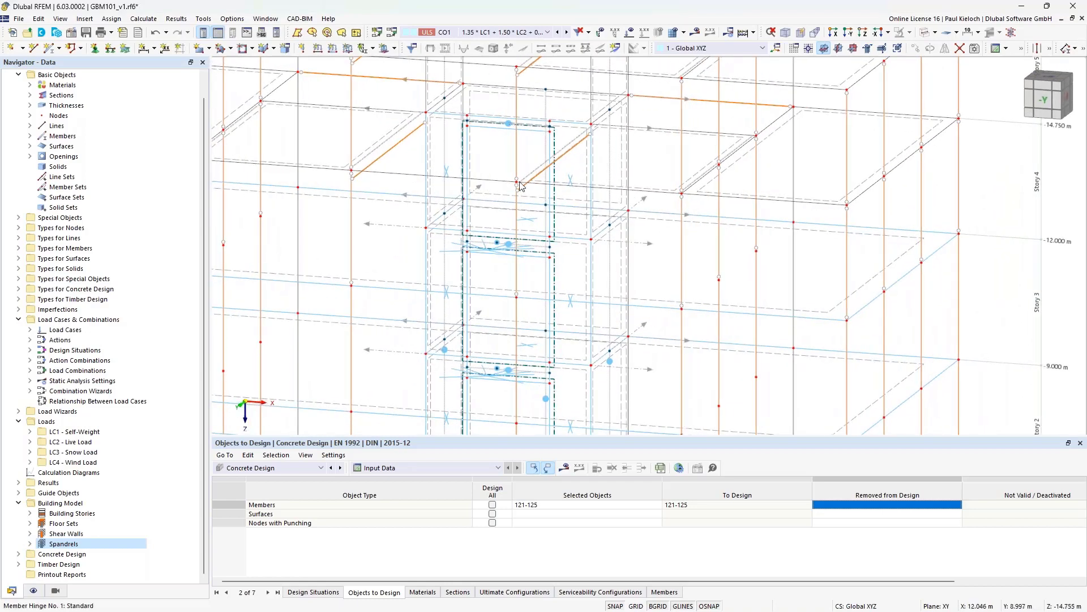
scroll(478, 164, up, 5)
scroll(464, 125, up, 3)
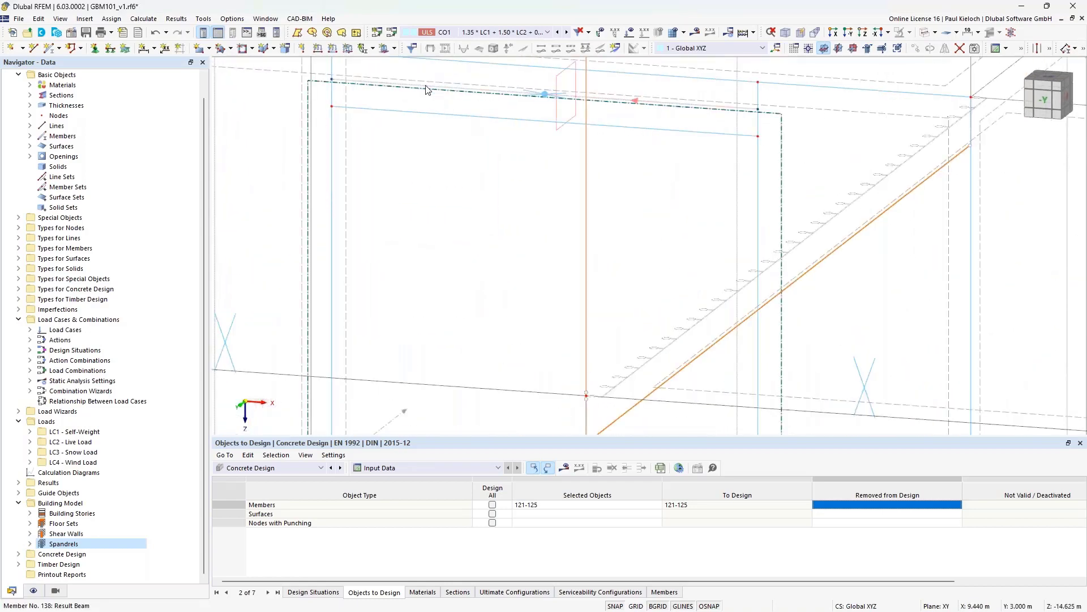
double_click(427, 90)
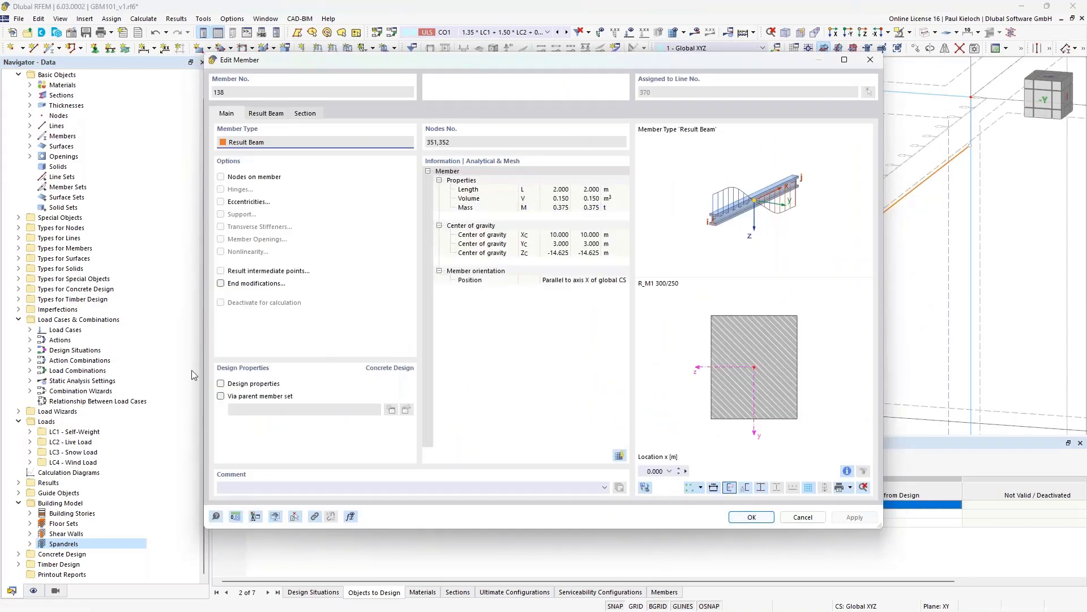
click(221, 384)
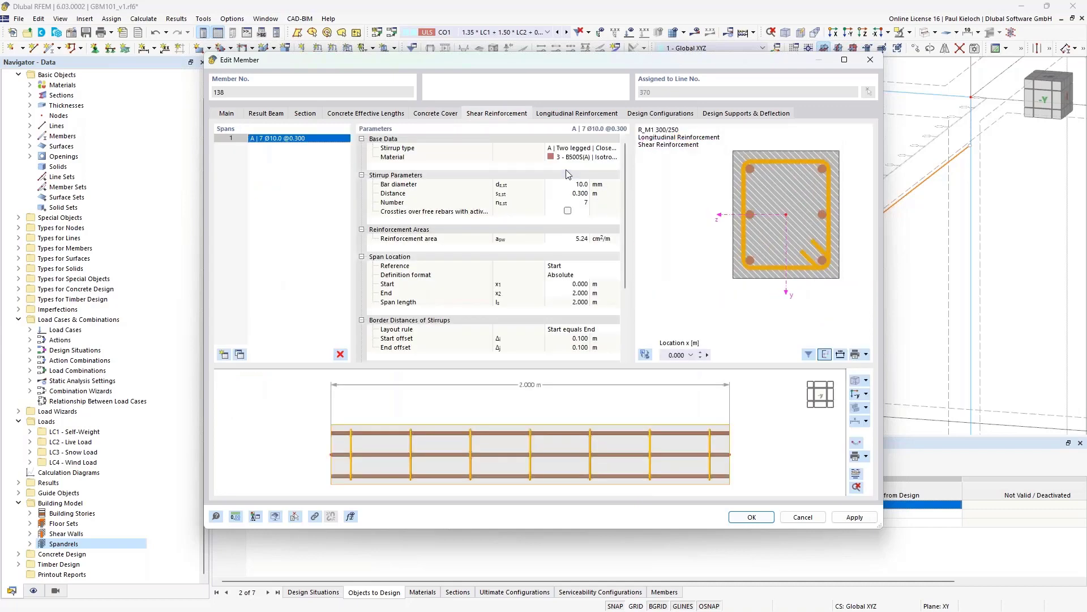
Set the stirrup distance of member 138 to 0.150 m and inspect the reinforcement layout along the Z-axis
click(569, 192)
key(BackSpace)
click(612, 194)
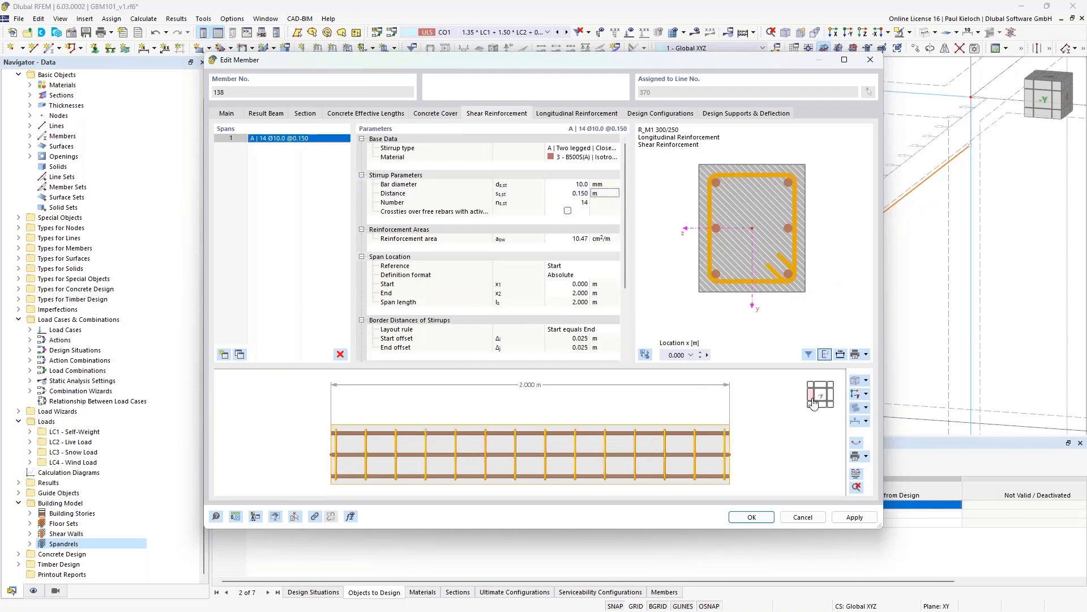
click(857, 395)
scroll(675, 441, down, 2)
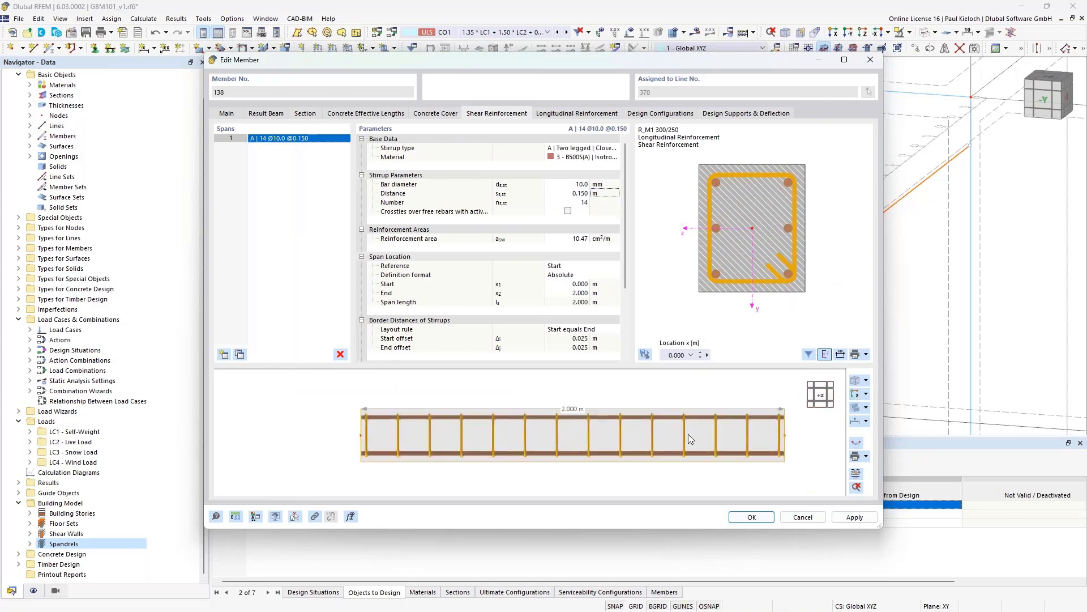
click(856, 395)
scroll(698, 431, down, 2)
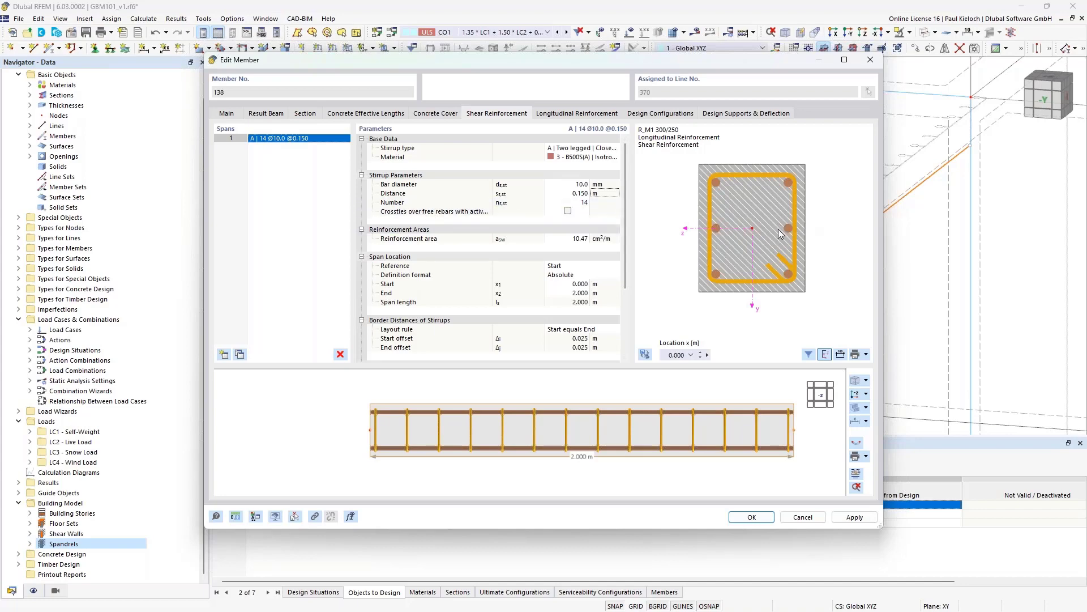
Set member 138's longitudinal reinforcement to the uniformly surrounding type with 8 bars of 12 mm diameter and apply it
click(613, 115)
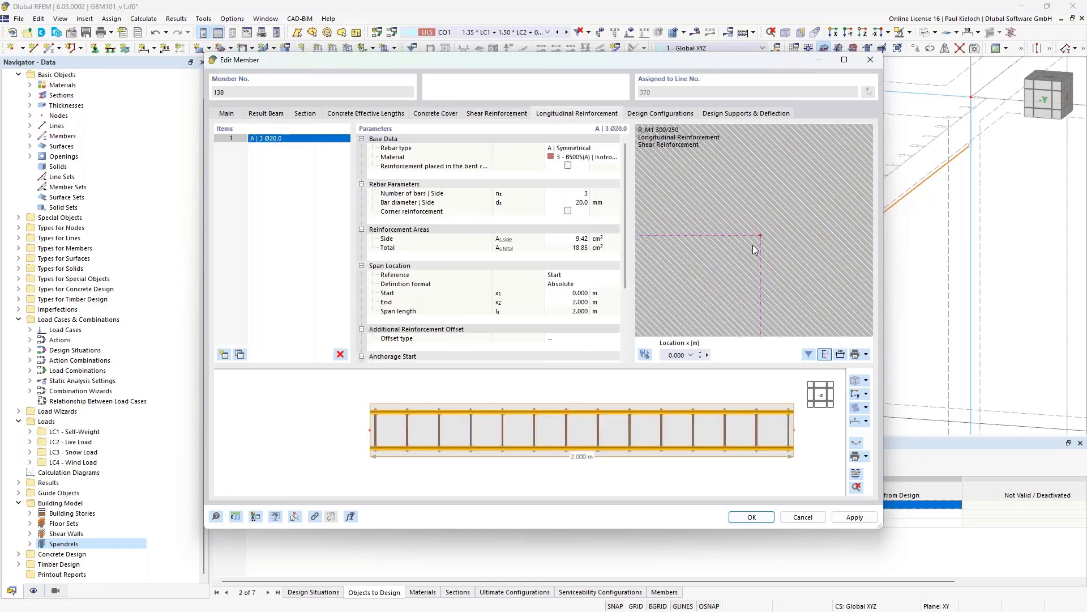
click(583, 148)
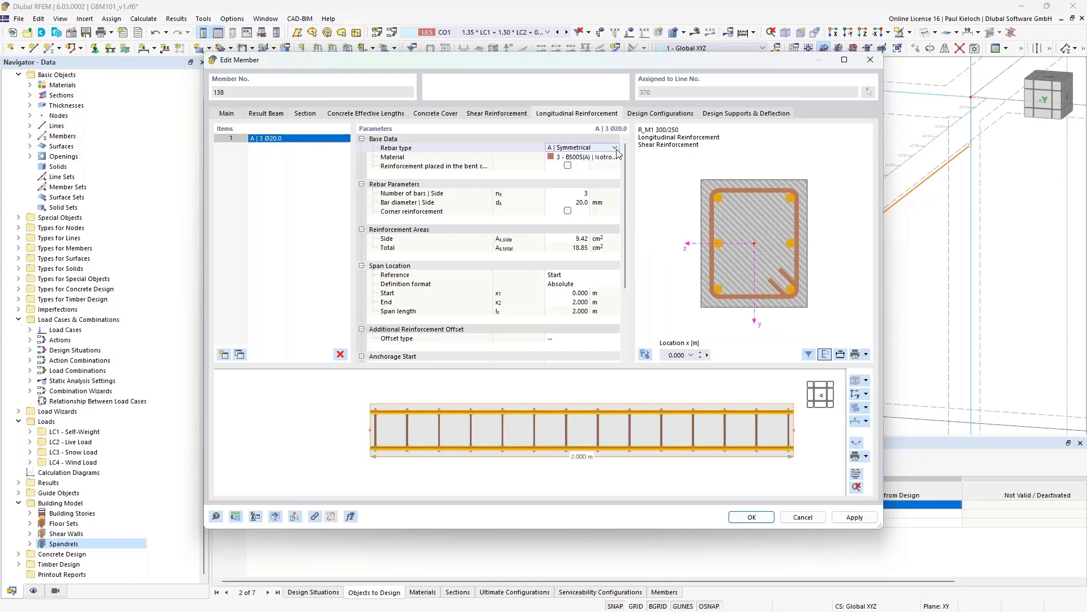
click(583, 148)
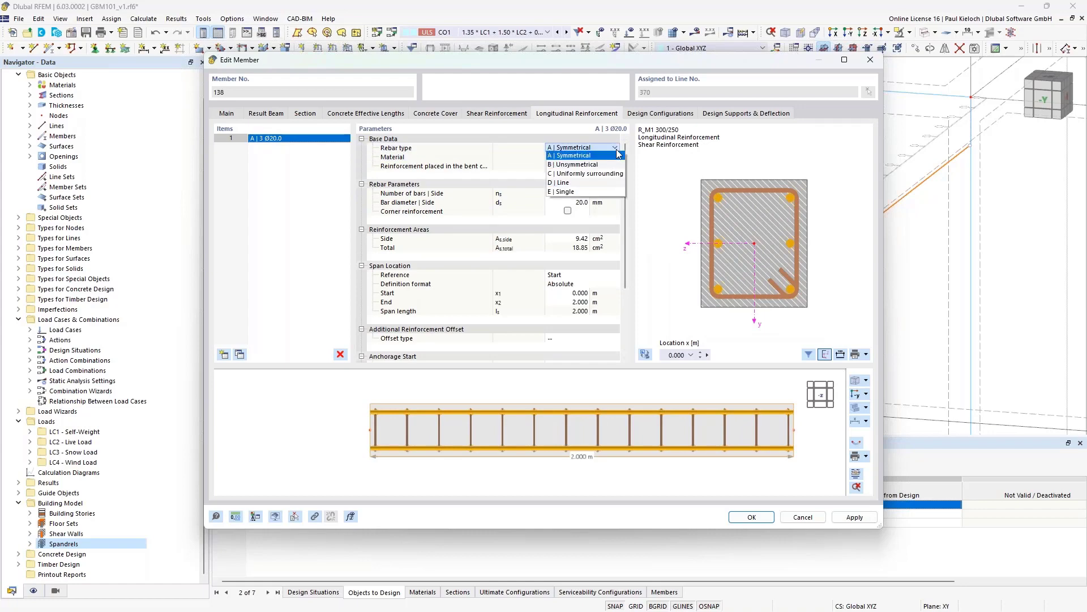
click(586, 173)
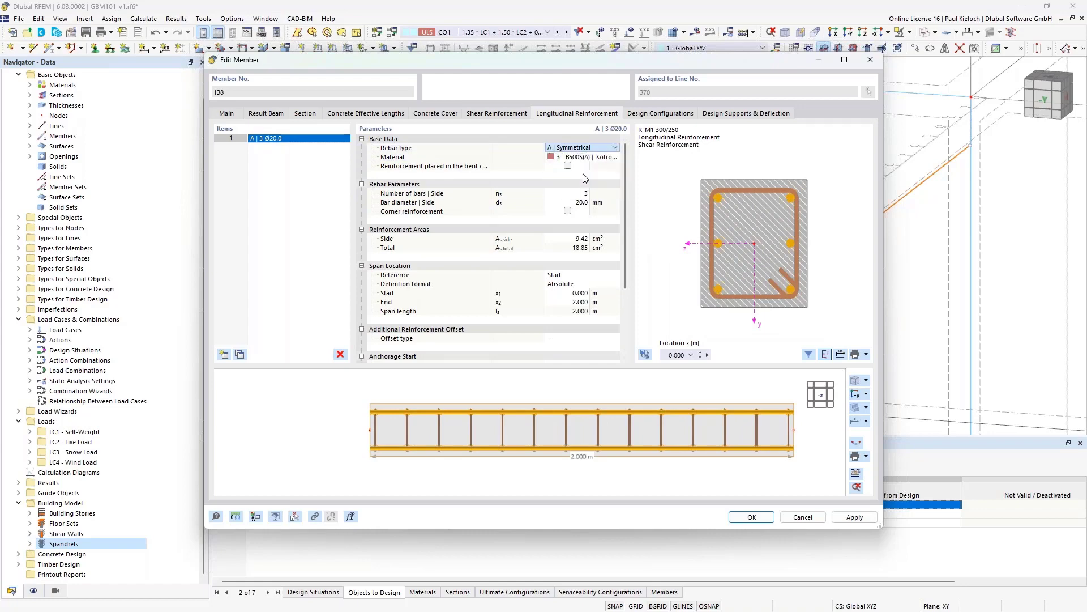
click(570, 193)
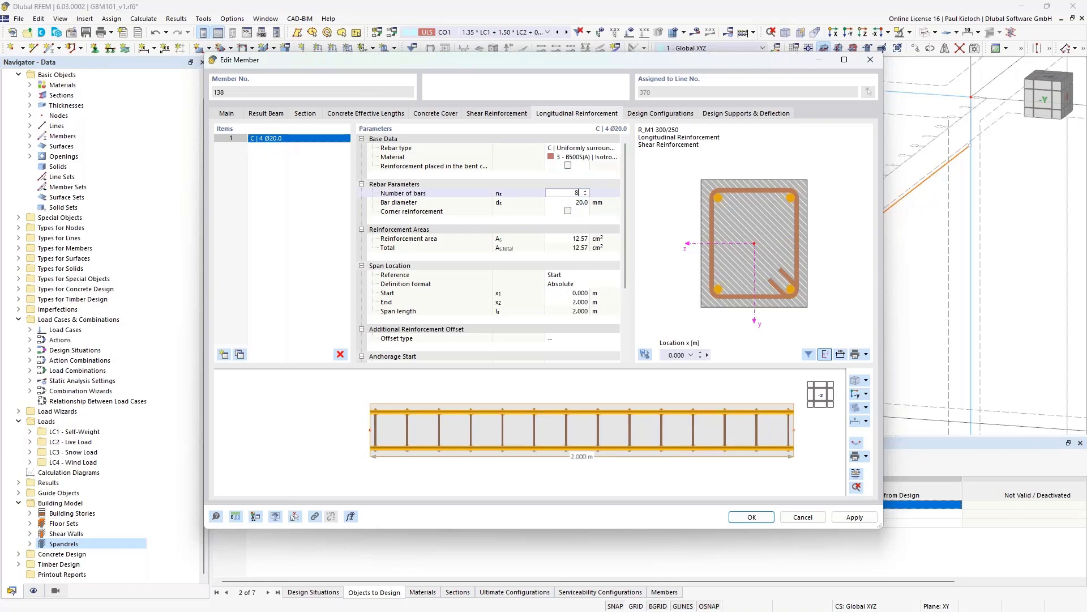
click(571, 202)
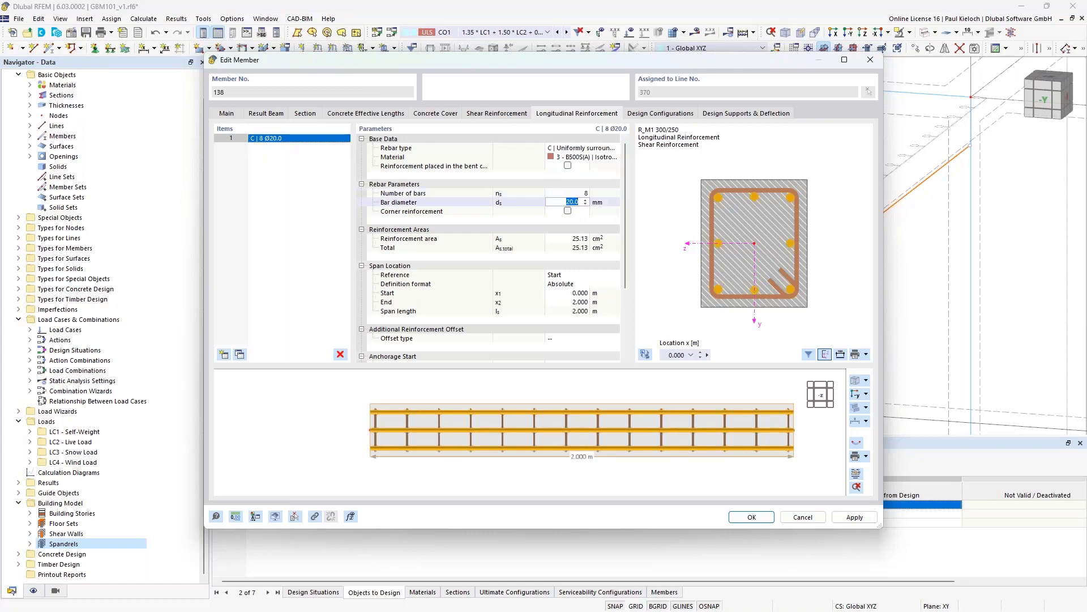
text(12)
click(613, 203)
click(854, 517)
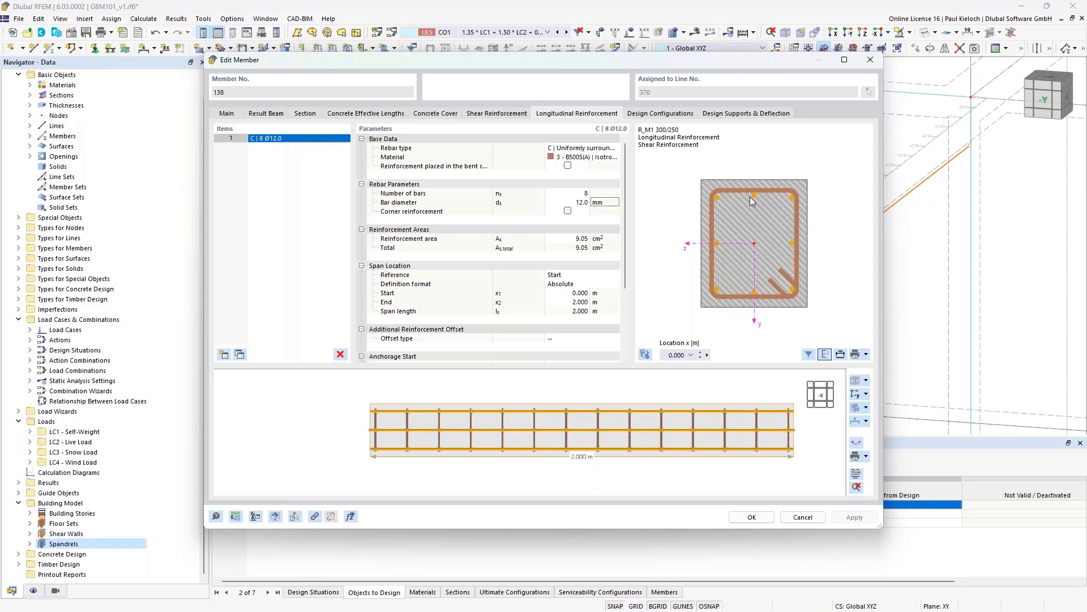
Activate crossties over free rebars in the shear reinforcement of member 138
click(515, 117)
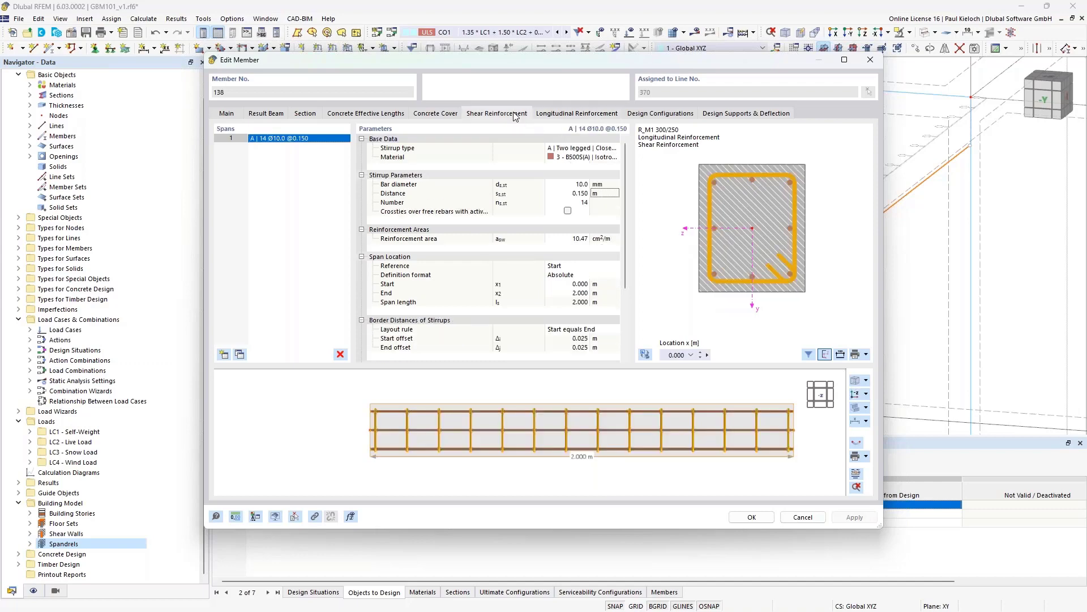
click(569, 212)
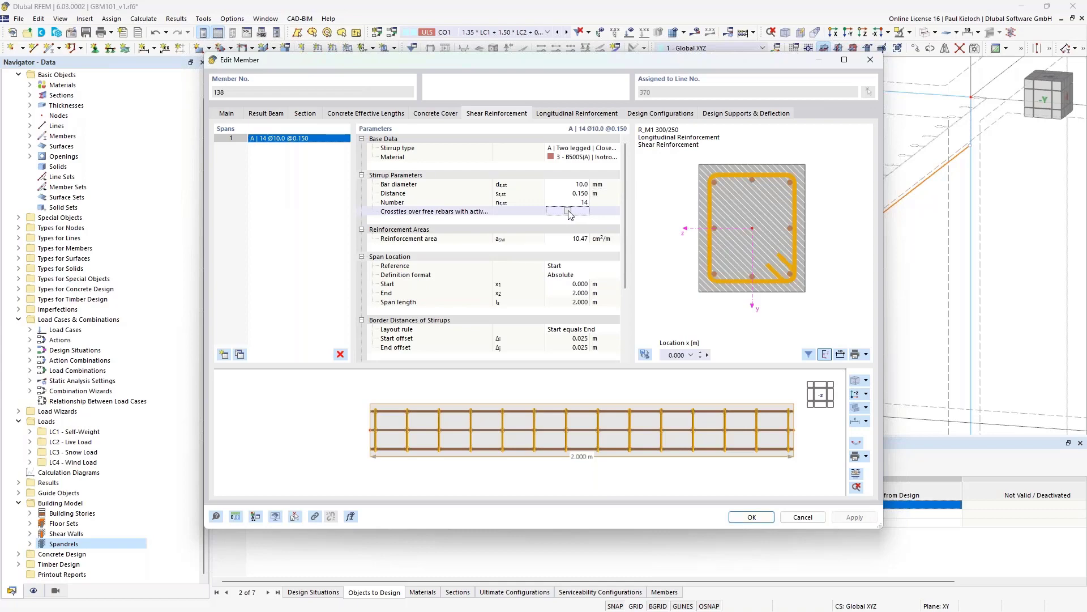
click(568, 212)
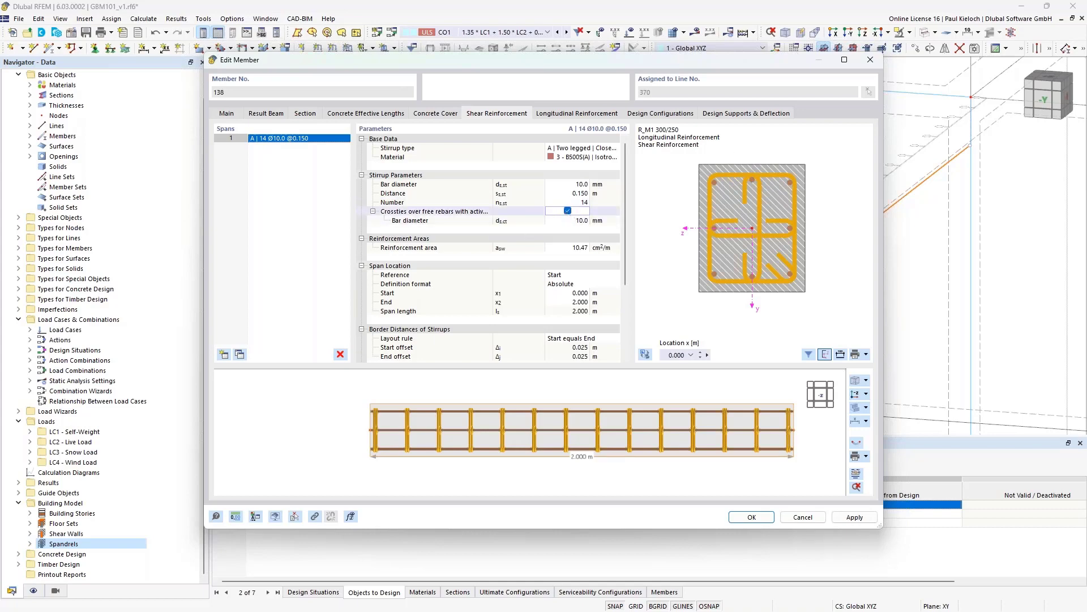
click(752, 181)
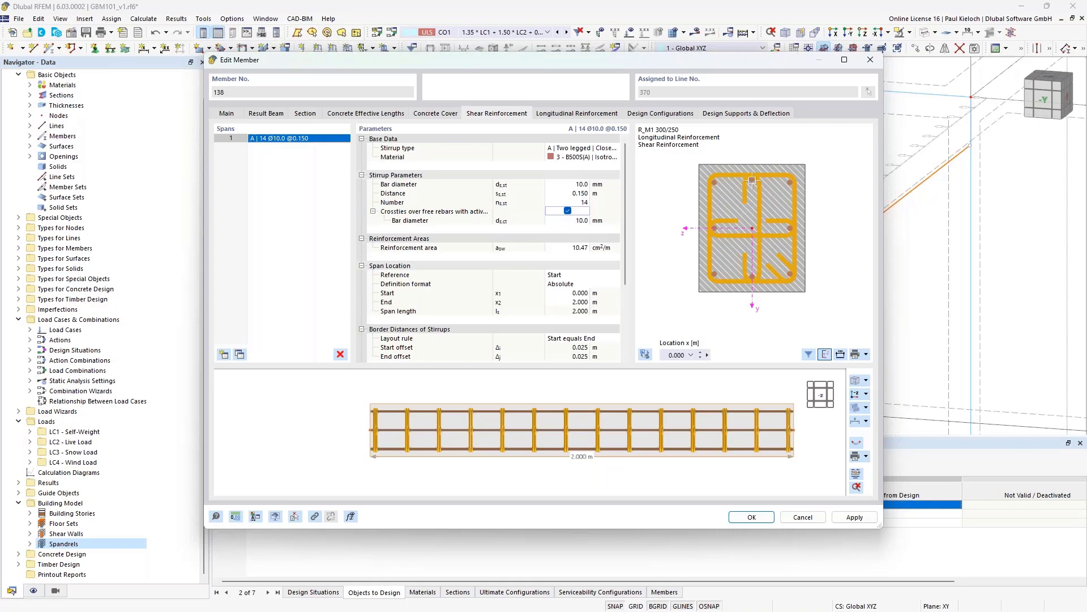
Toggle crossties at individual free rebars of member 138, and accept the member with crossties over free rebars deactivated
click(752, 179)
click(715, 228)
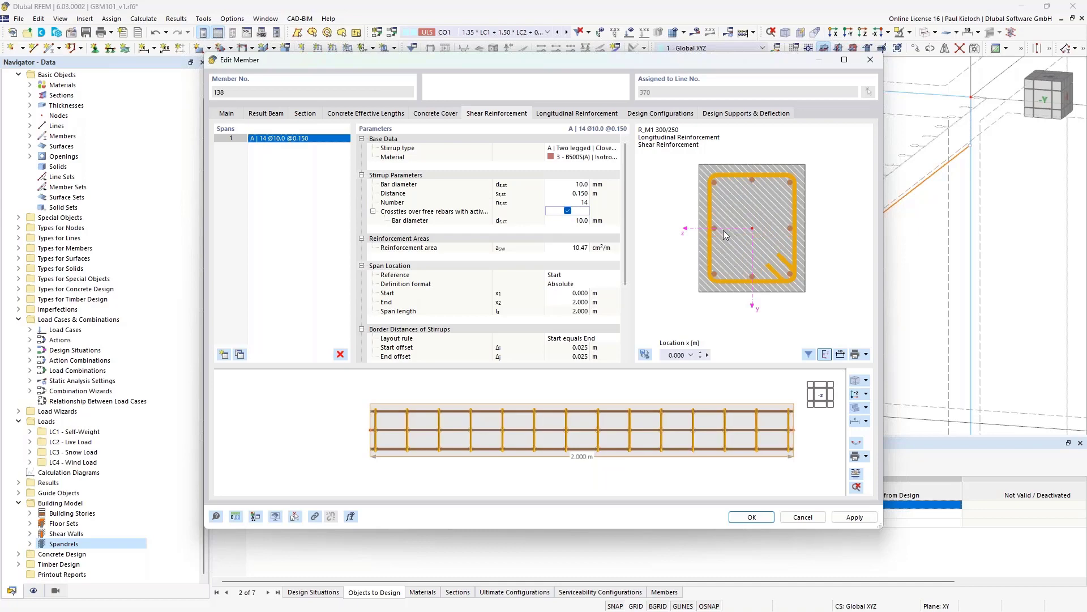
click(752, 180)
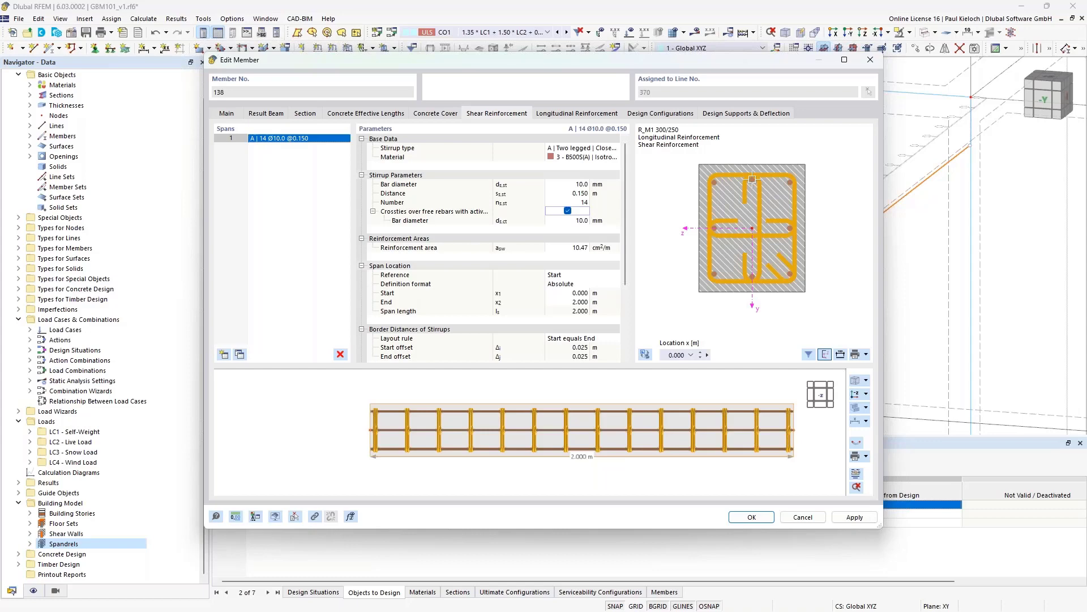
click(568, 211)
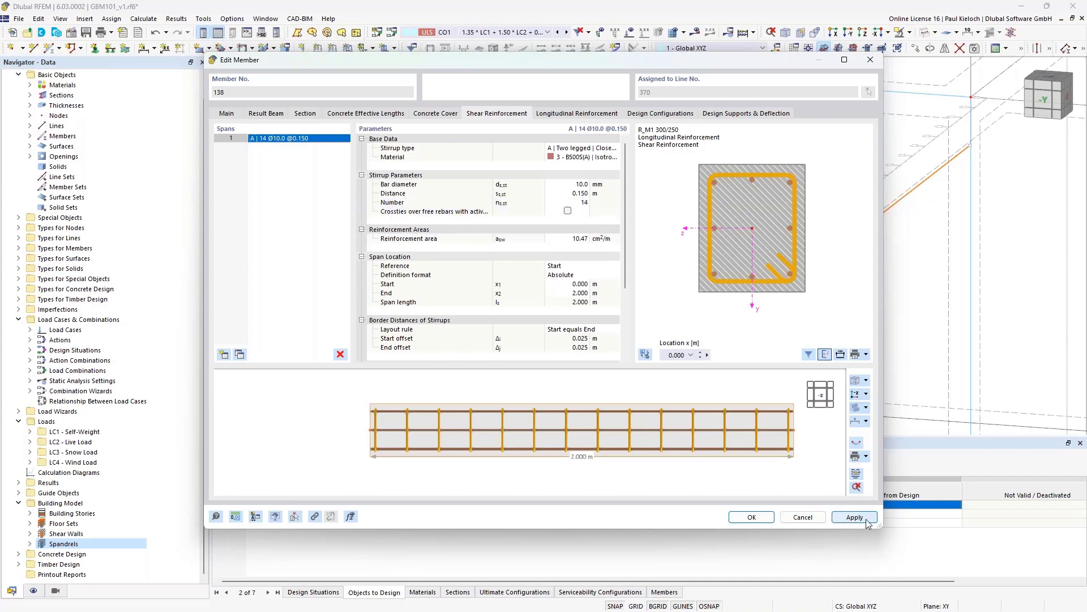
click(751, 517)
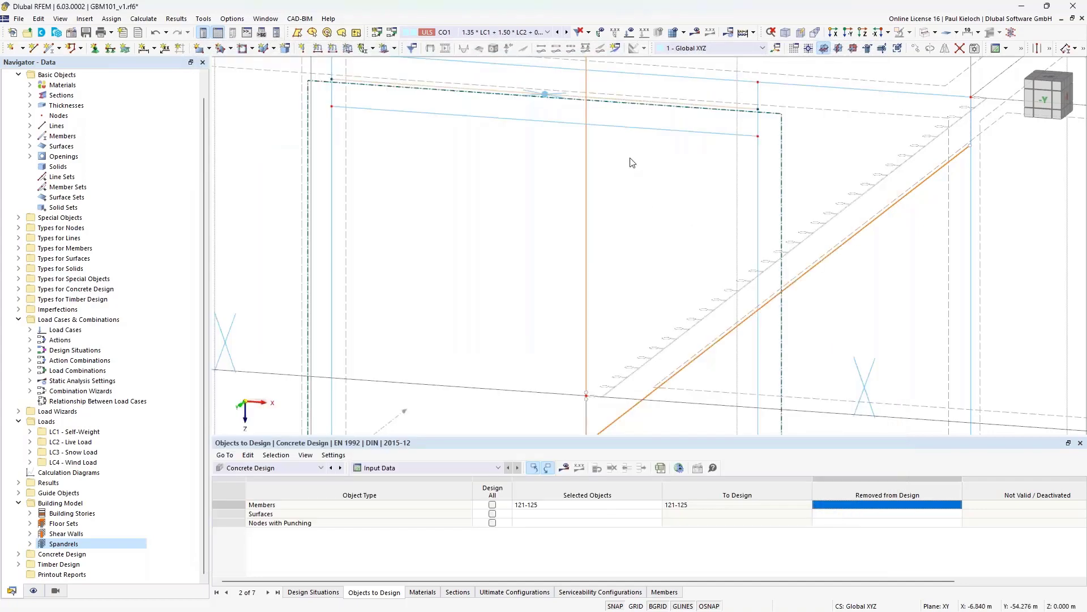
Open the result beams of the four lower spandrels, members 139-142, together for editing and activate their concrete design properties
scroll(631, 163, down, 4)
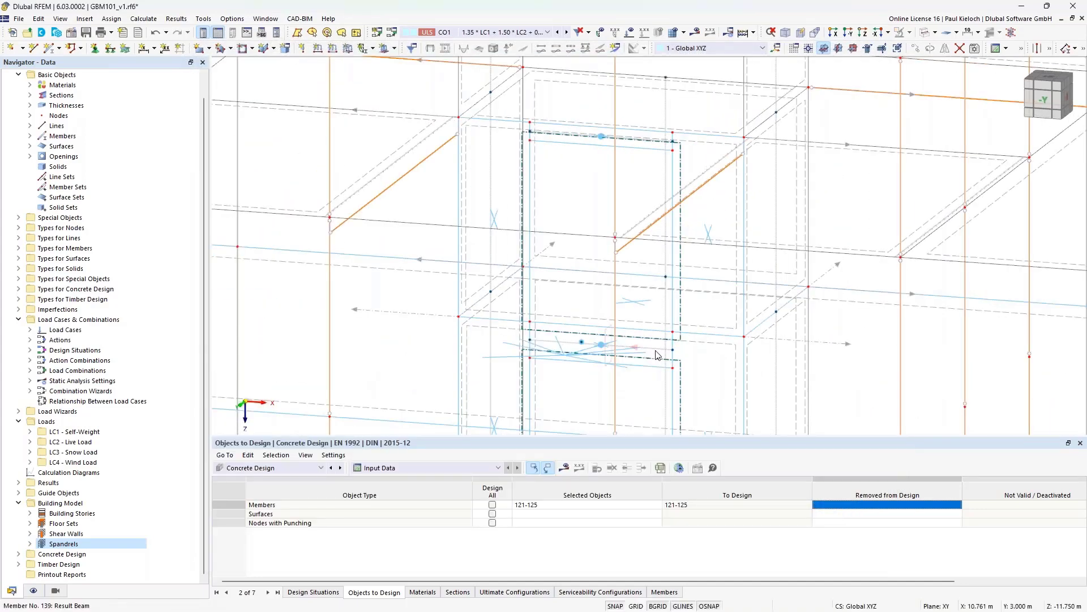
scroll(660, 362, down, 4)
scroll(660, 369, up, 2)
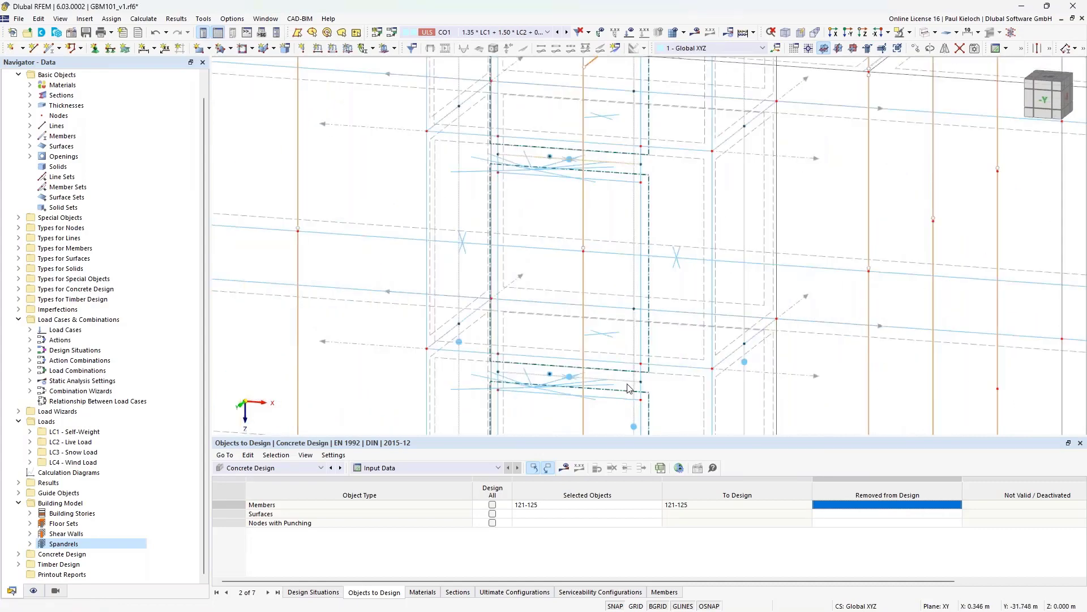
scroll(622, 261, up, 2)
scroll(622, 261, down, 3)
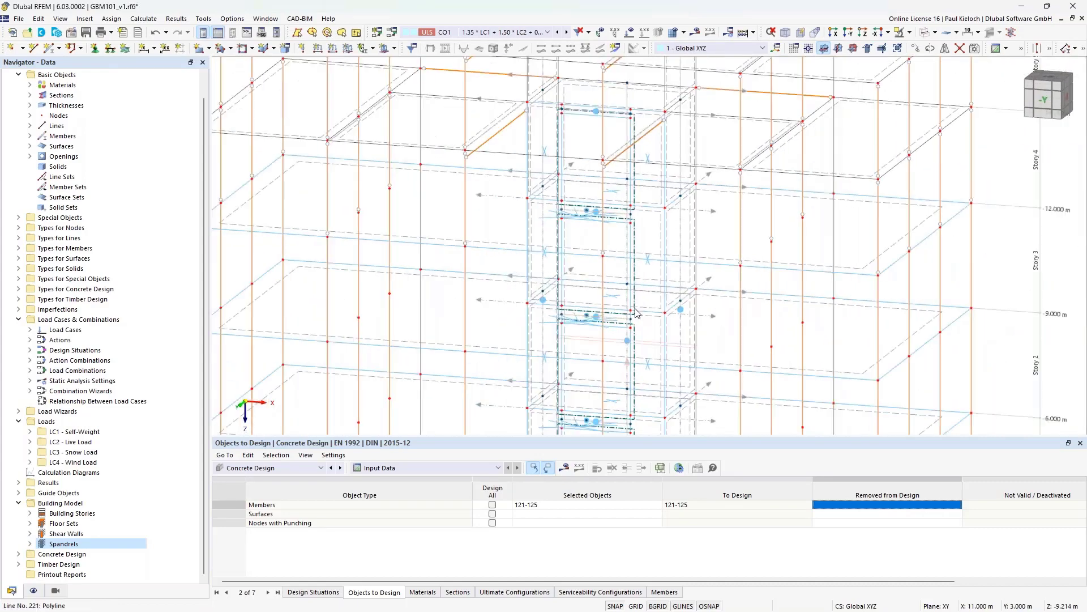
scroll(669, 289, up, 5)
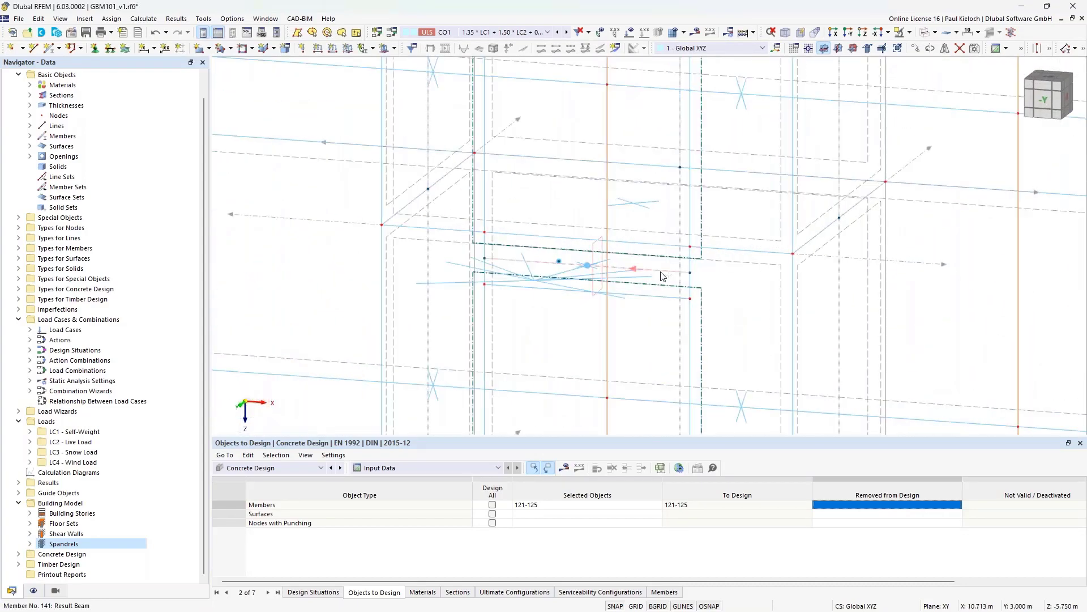
scroll(660, 272, down, 3)
scroll(664, 397, down, 1)
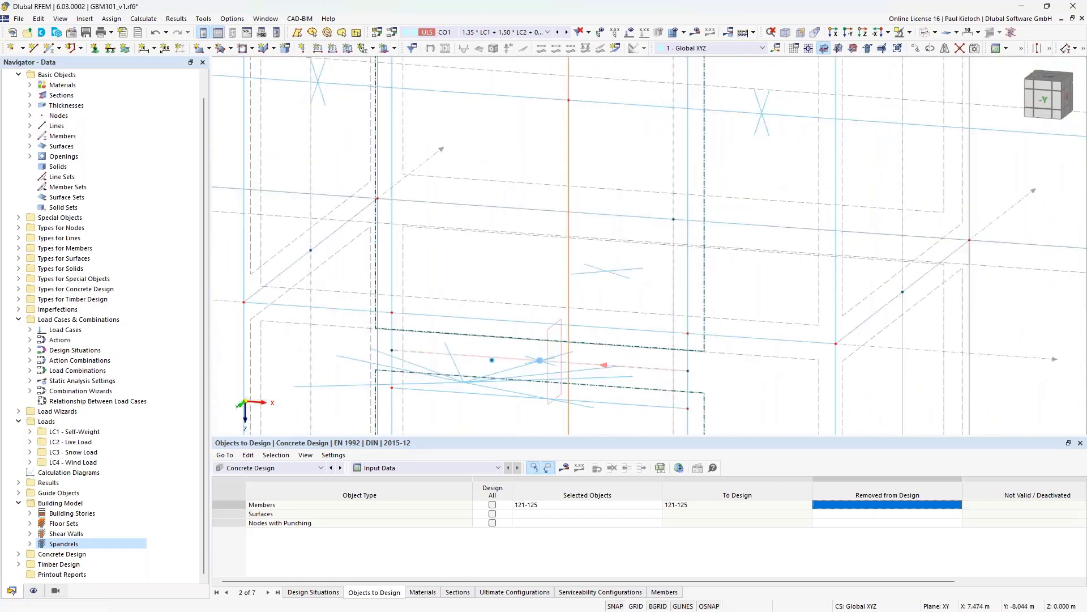
scroll(637, 244, down, 2)
scroll(650, 303, up, 3)
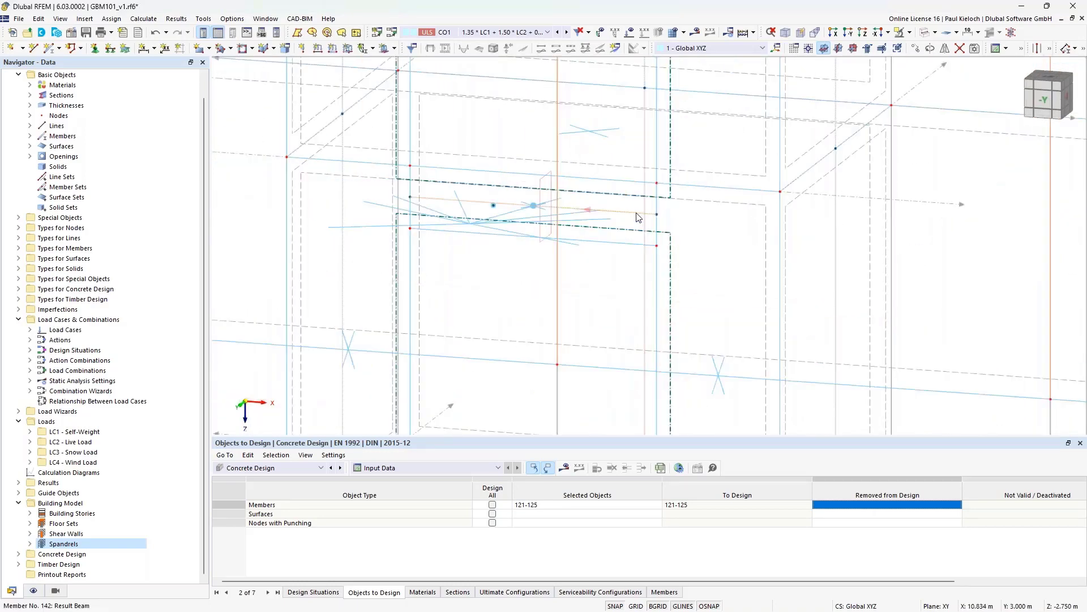
double_click(638, 217)
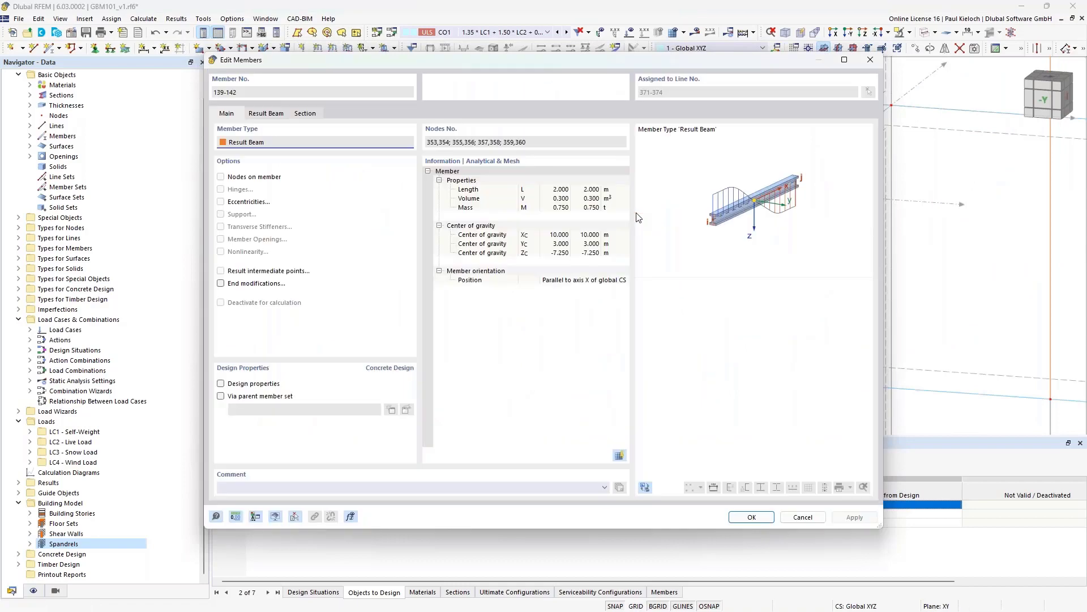
click(248, 384)
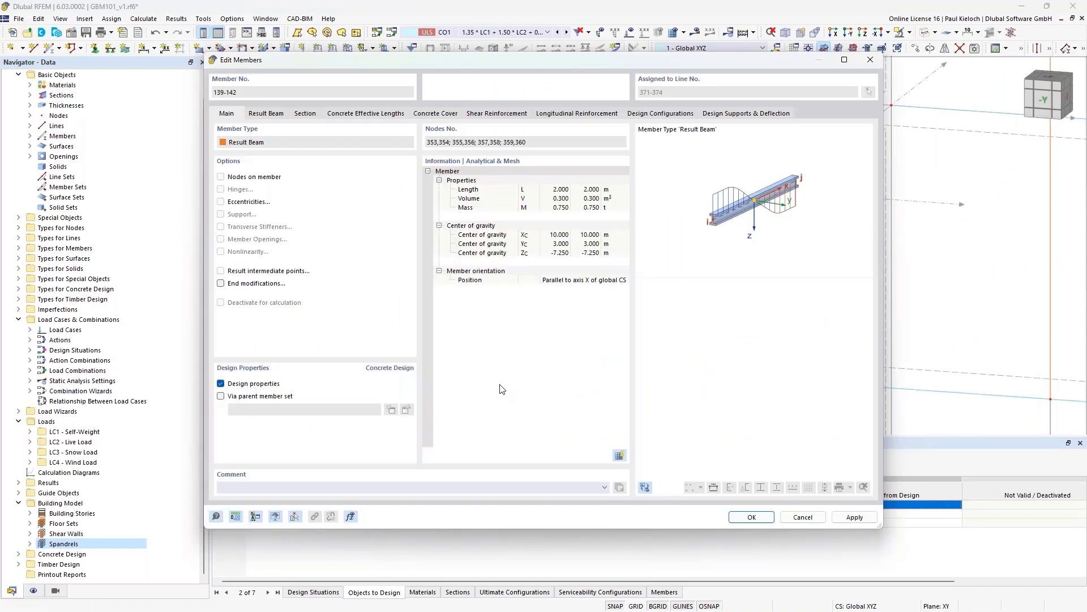
Transfer the member properties of the topmost result beam, member 138, to members 139-142 and apply them
click(296, 516)
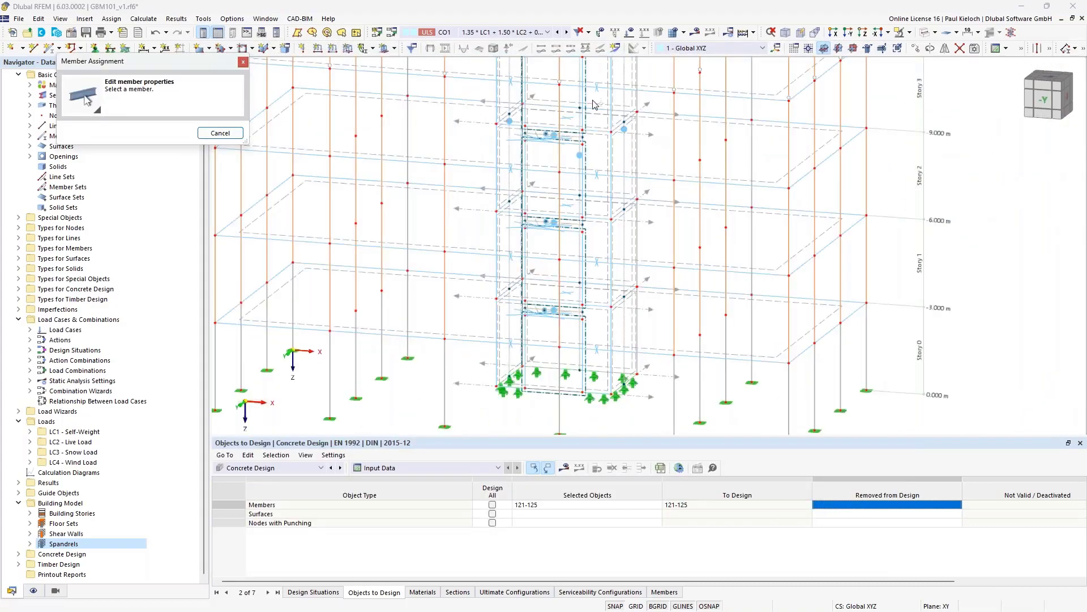
scroll(593, 104, up, 5)
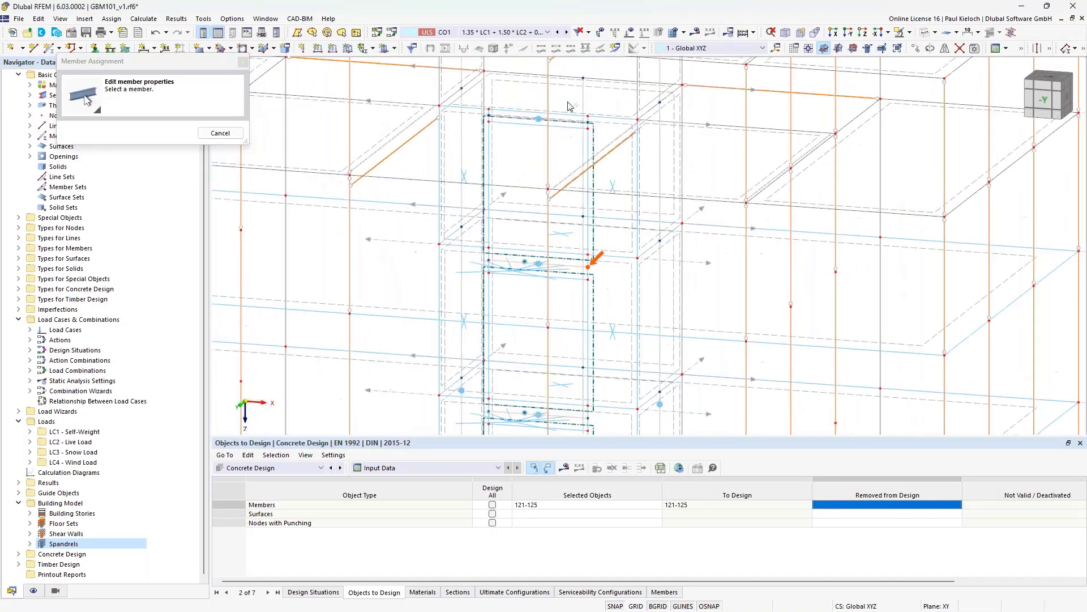
scroll(568, 102, up, 5)
click(590, 164)
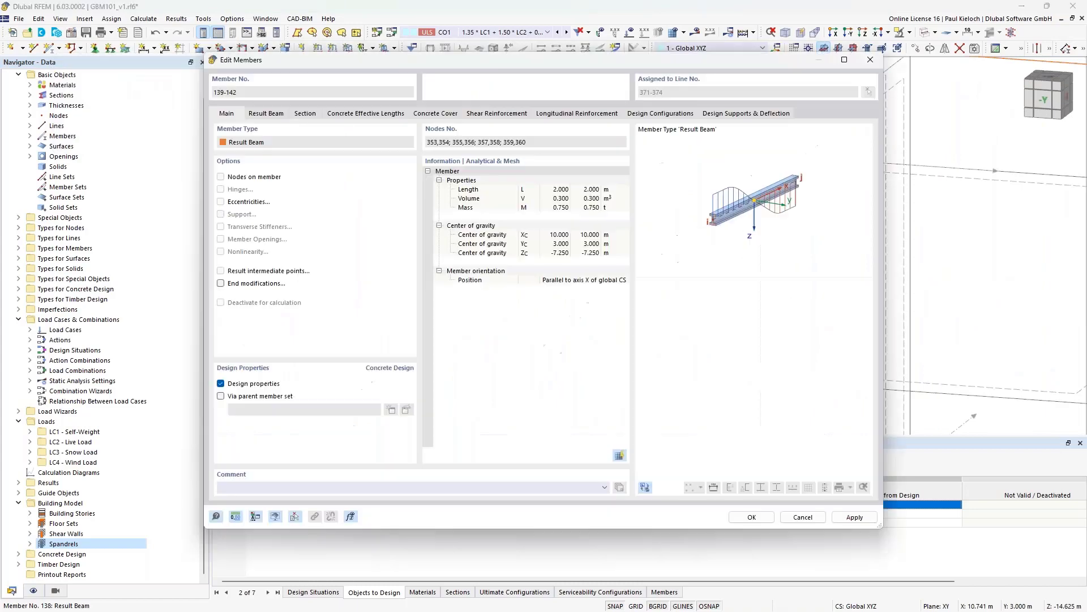
click(869, 519)
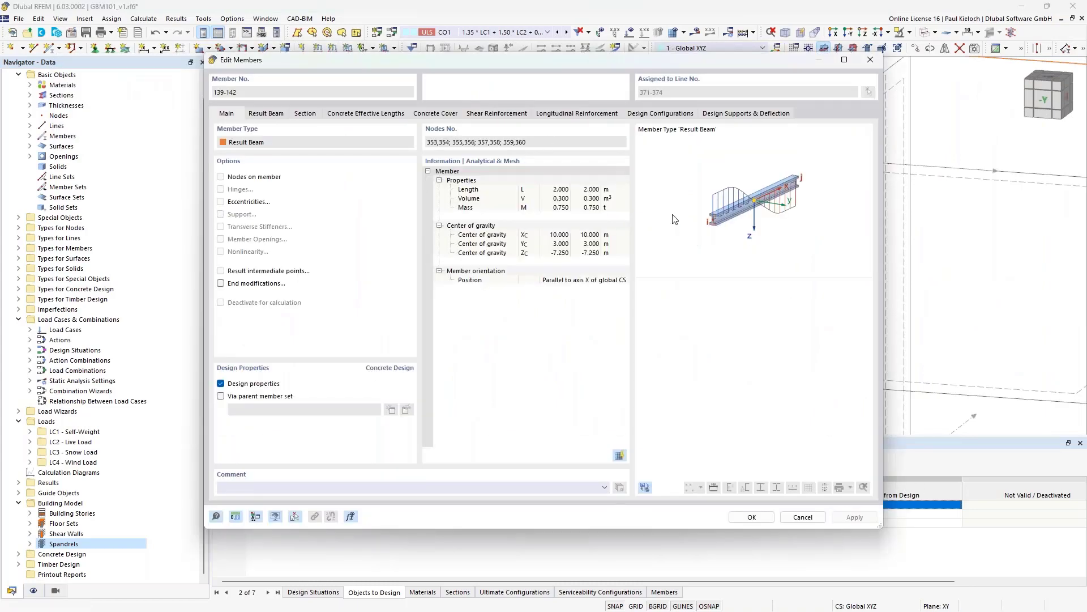
Review the shear reinforcement of members 139-142, set their longitudinal reinforcement to 10 bars, and accept the changes
click(516, 118)
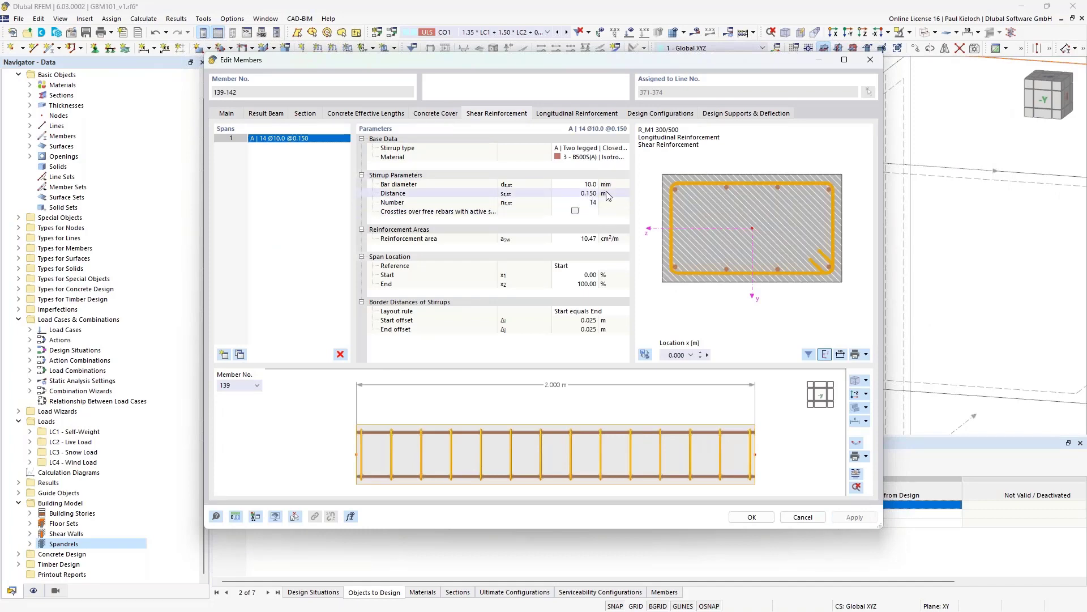
click(611, 114)
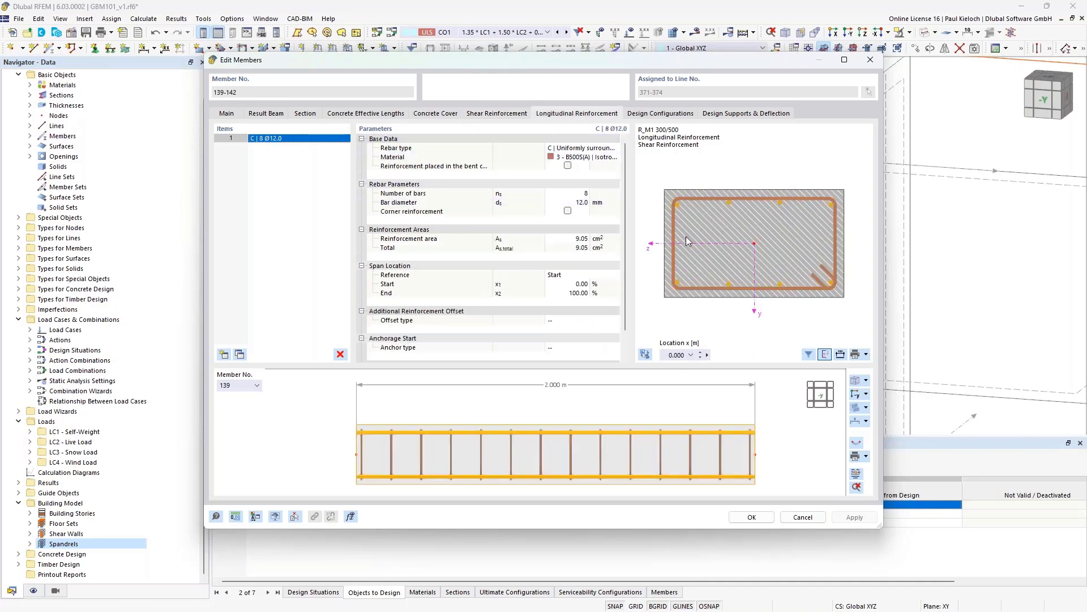
click(574, 193)
text(10)
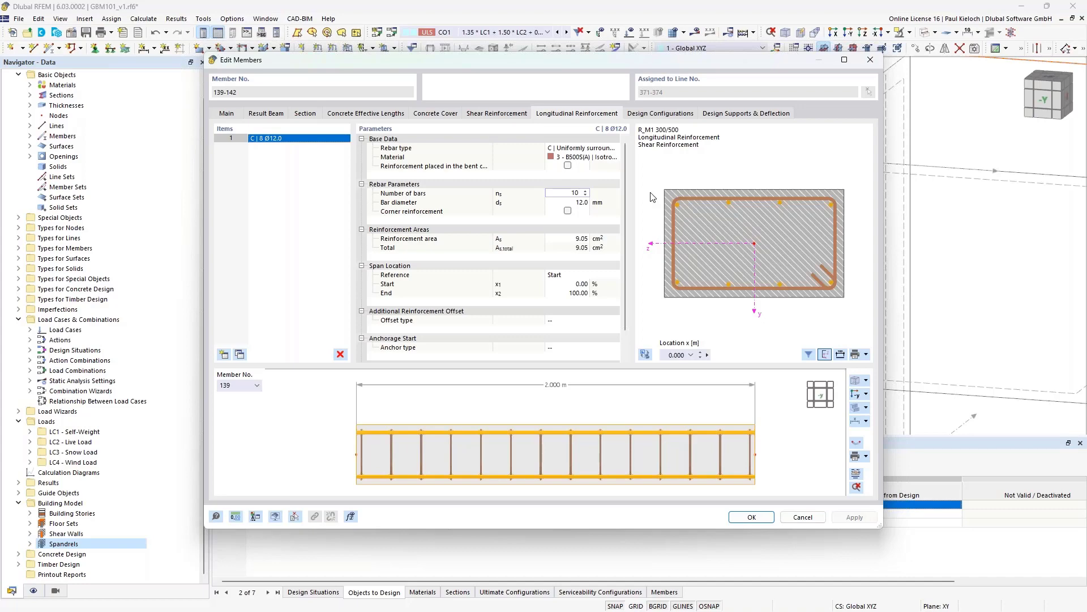
click(617, 202)
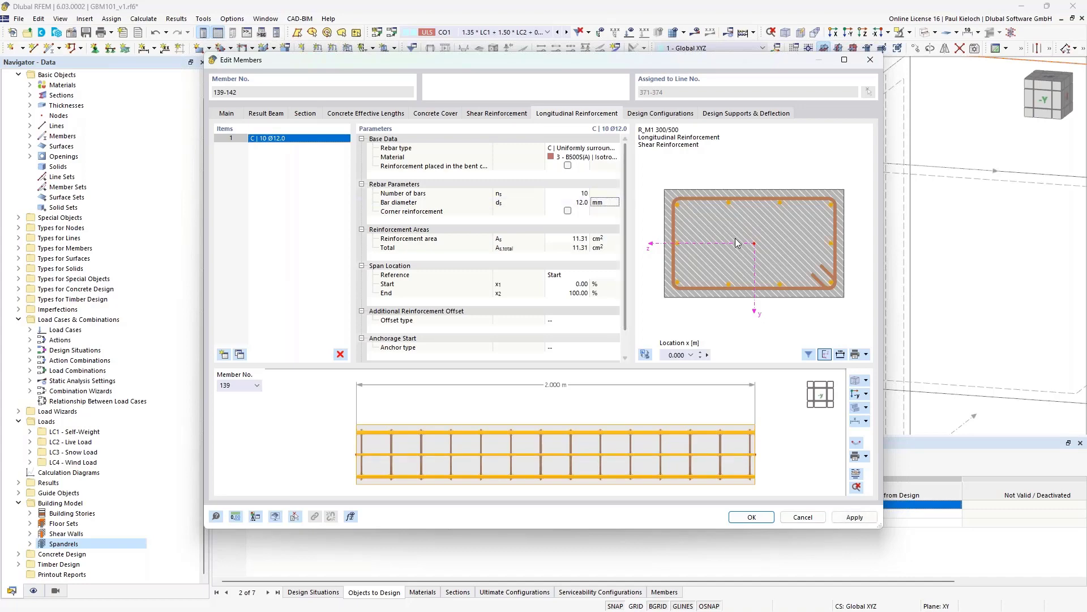
click(752, 517)
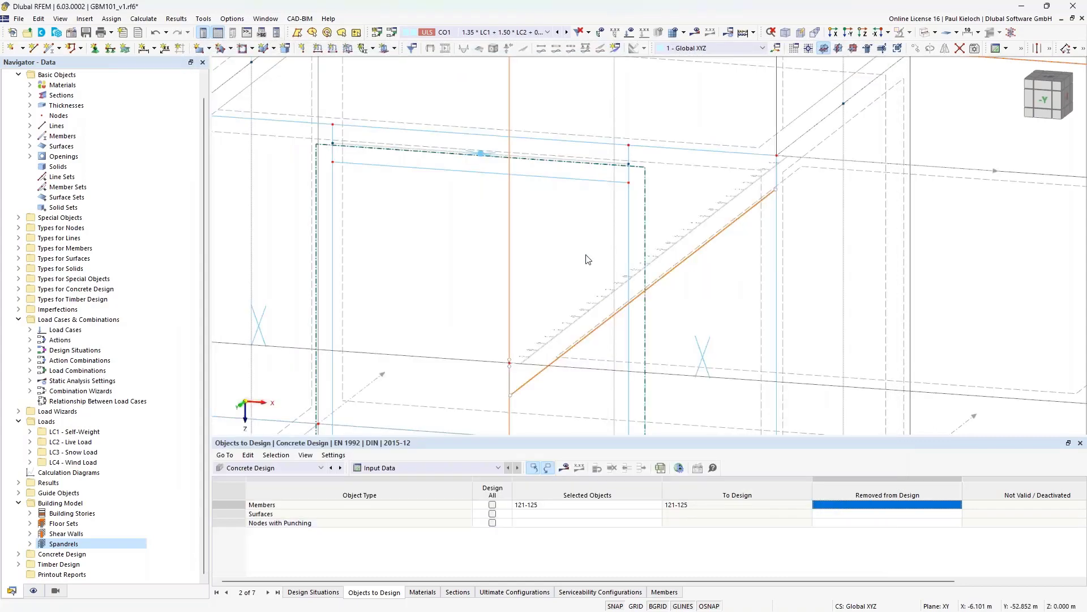
scroll(637, 189, down, 3)
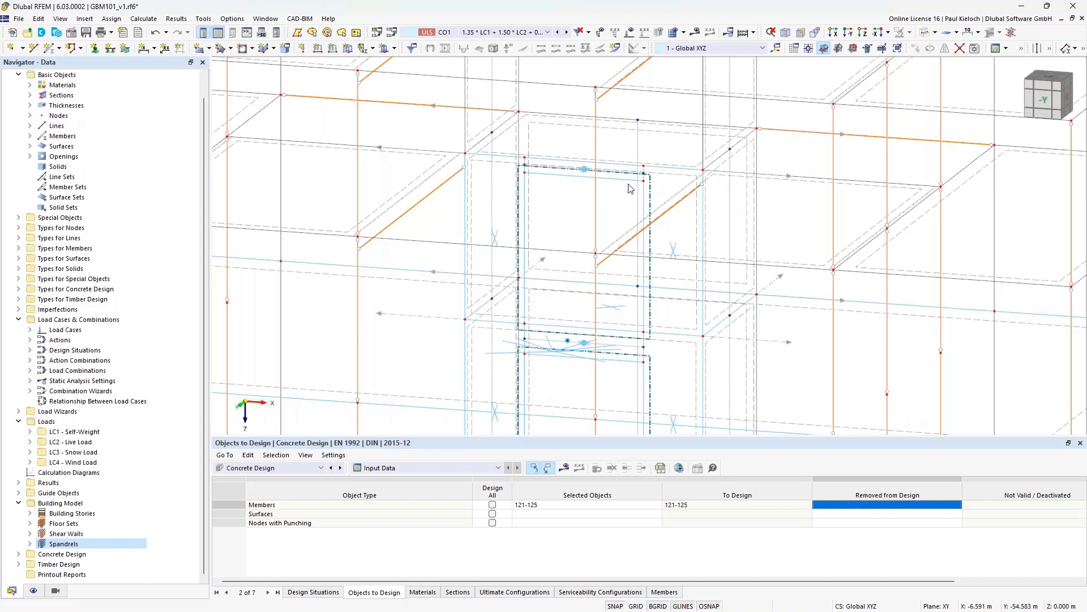
click(89, 535)
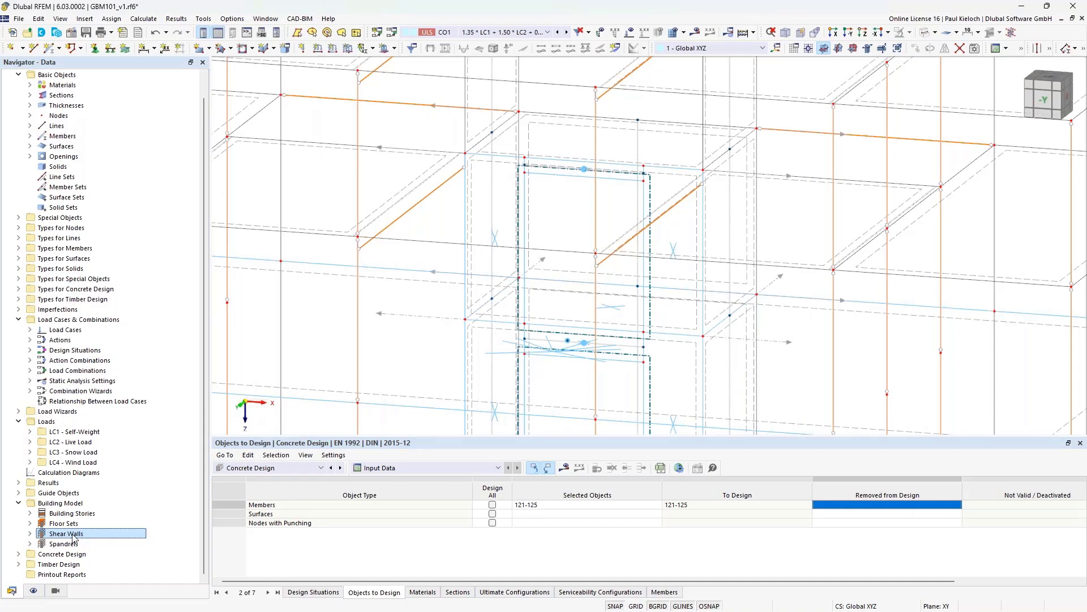
click(66, 545)
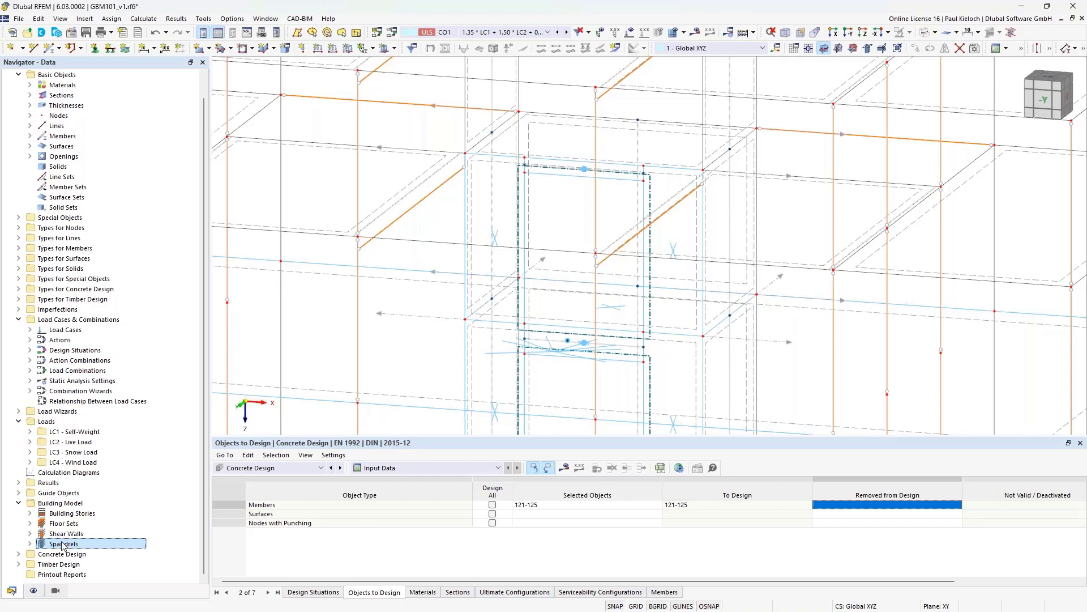
click(66, 533)
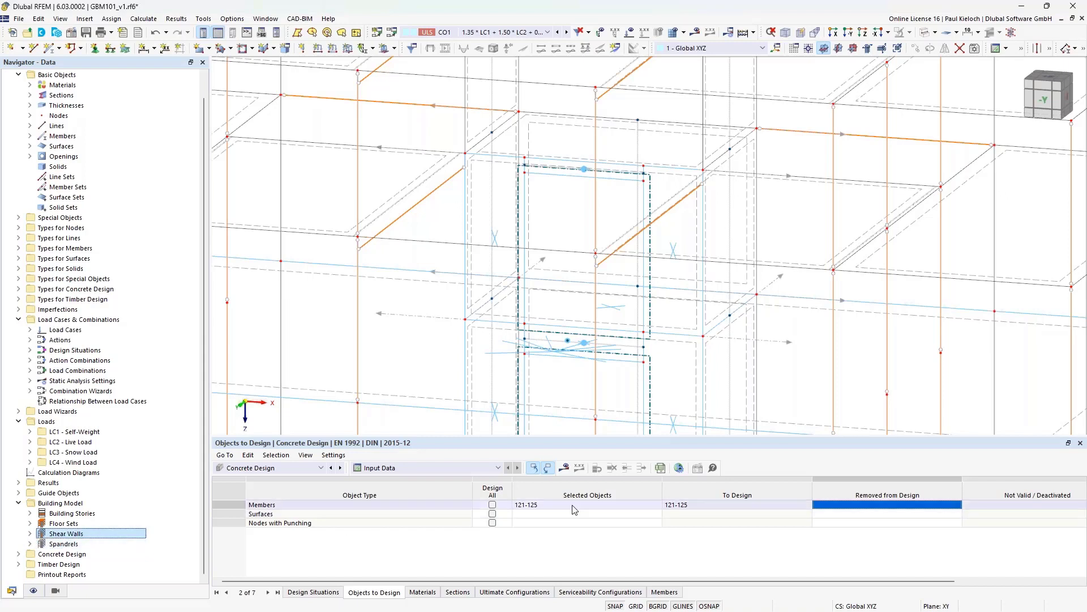
Add the spandrel result beams 138-142 to the members selected for concrete design and save the model
click(623, 505)
click(661, 506)
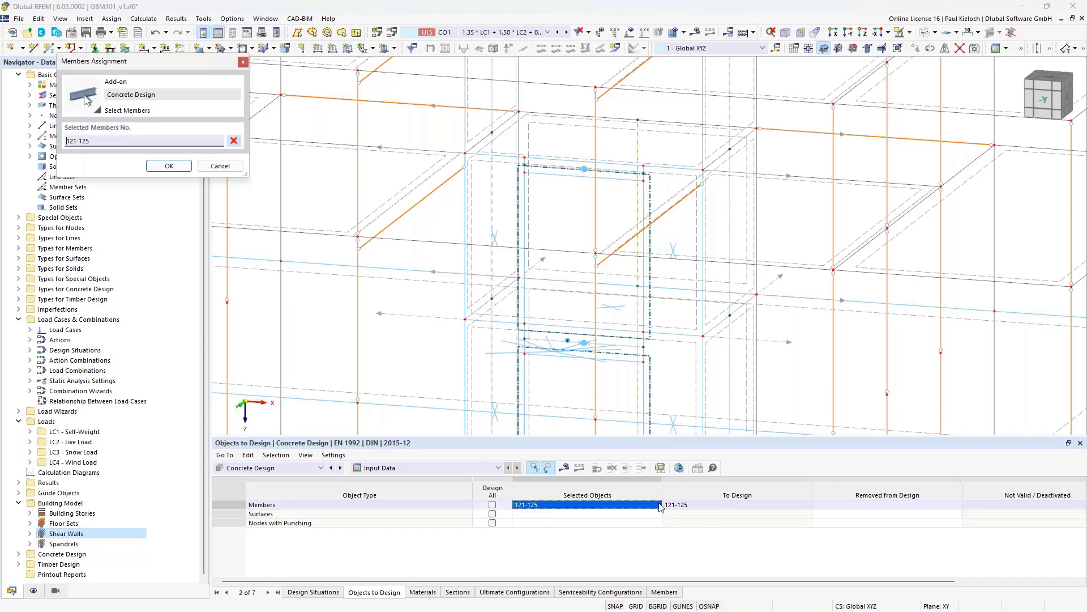
click(623, 171)
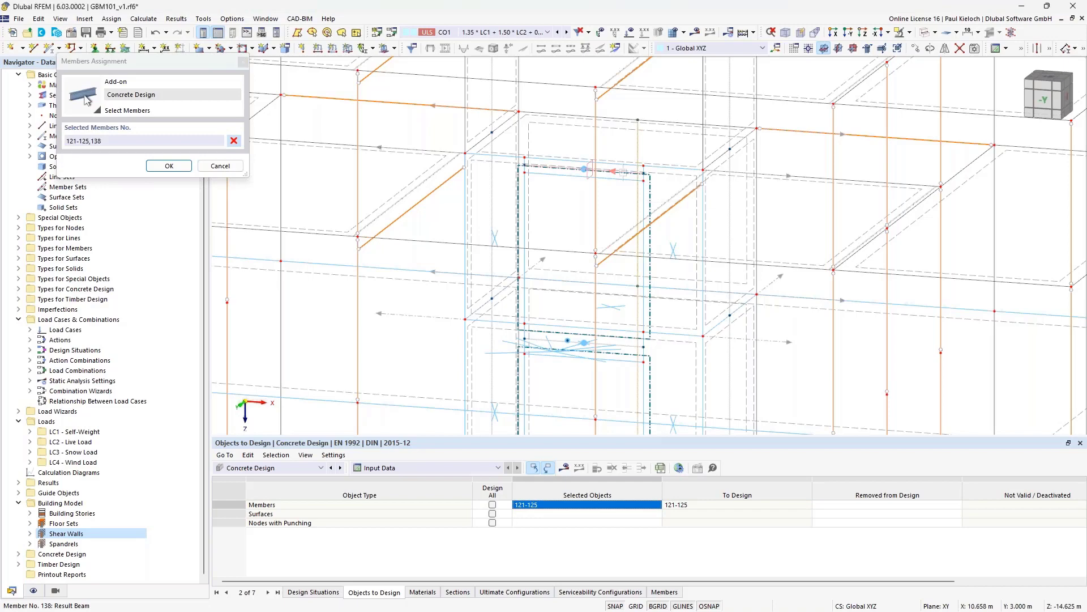
click(627, 343)
middle_drag(628, 345, 607, 226)
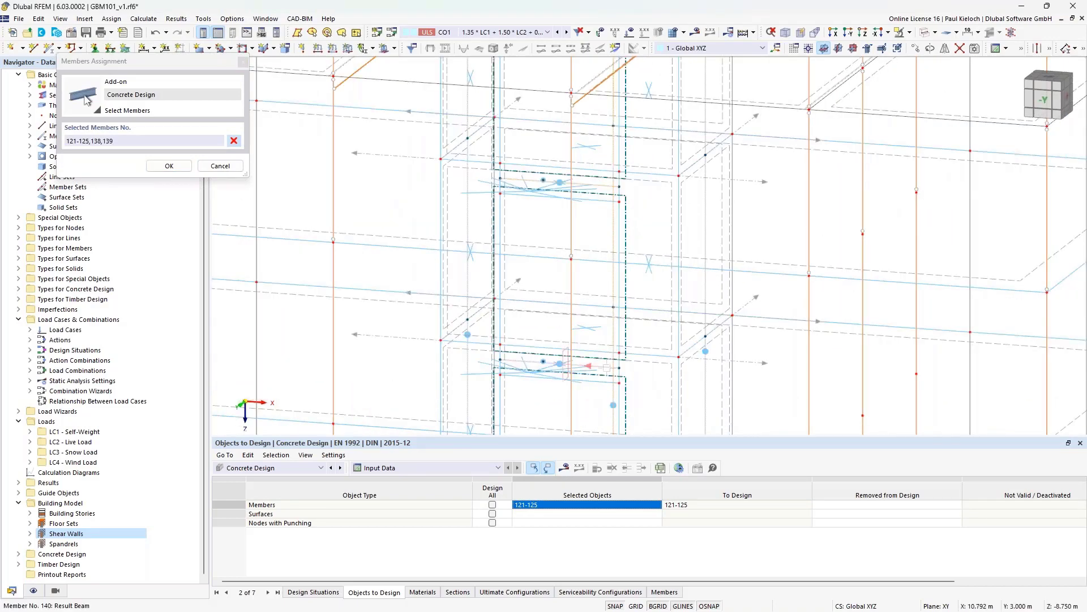
click(565, 354)
middle_drag(610, 399, 553, 138)
click(545, 322)
click(545, 280)
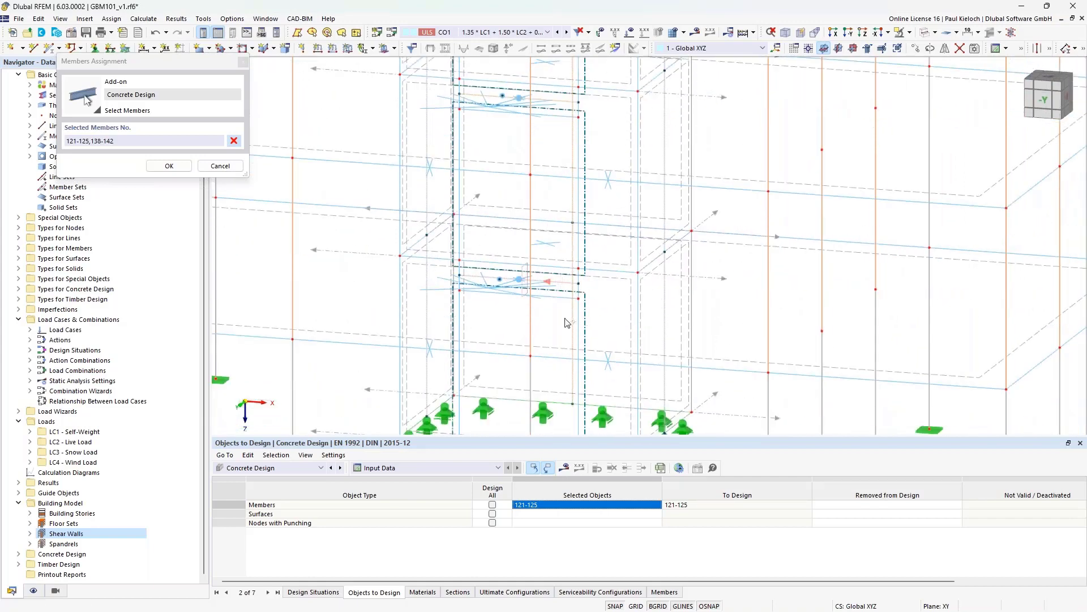
middle_drag(566, 346, 560, 207)
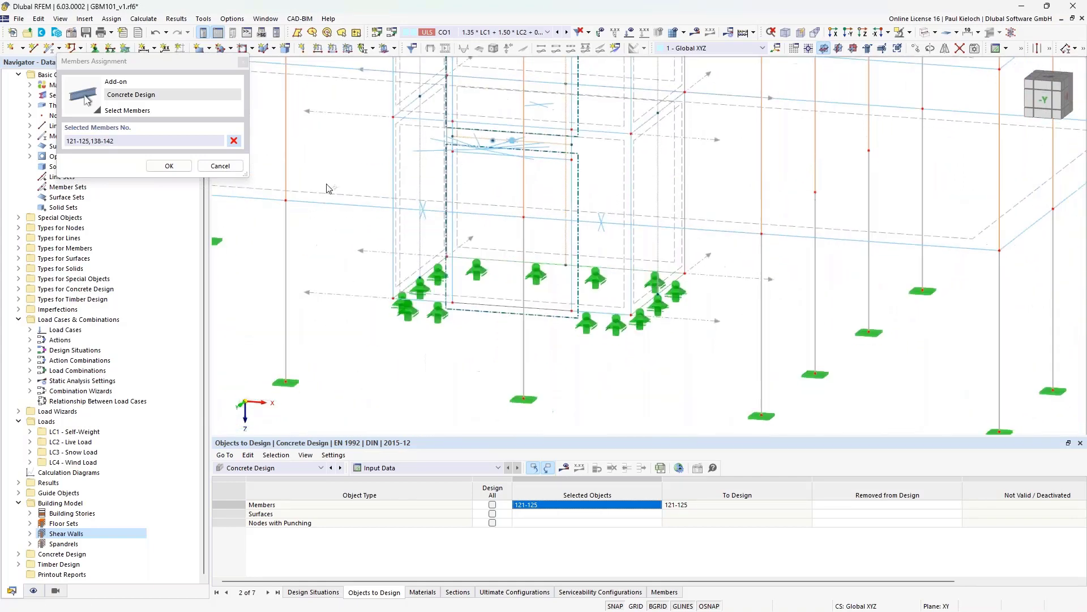
click(169, 165)
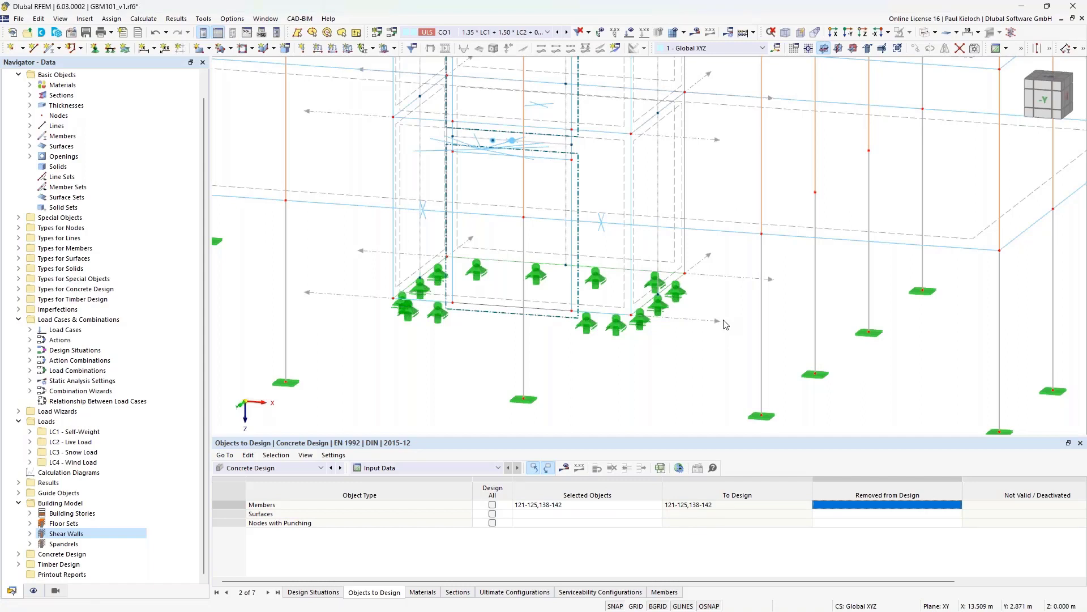
key(ctrl+s)
Open the four floor slabs, surfaces 1, 6, 11 and 16, together for editing and review their concrete cover and reinforcement directions
scroll(731, 365, down, 2)
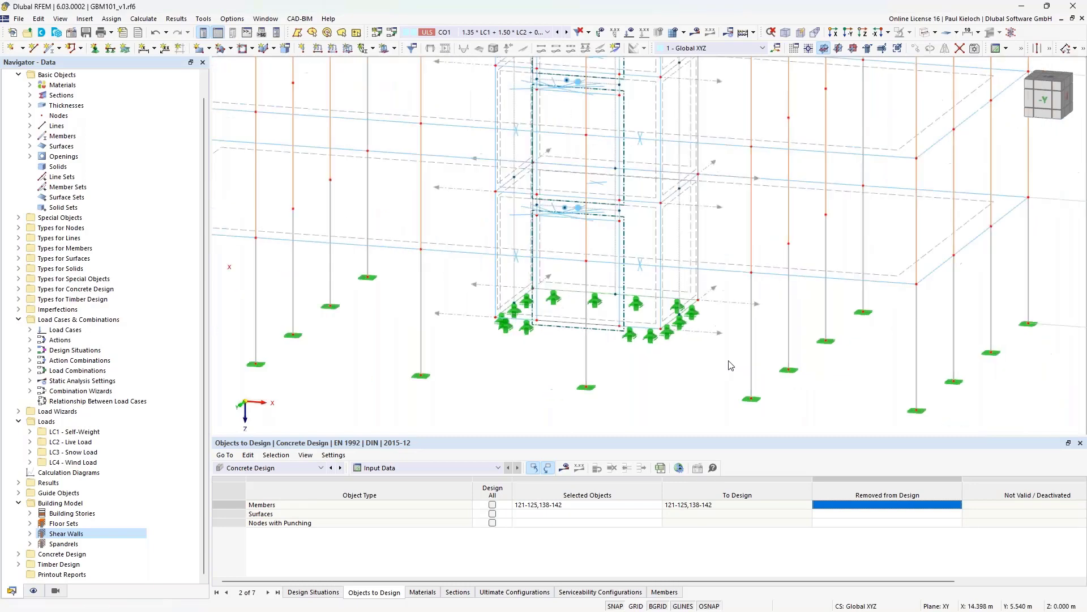
scroll(731, 365, down, 3)
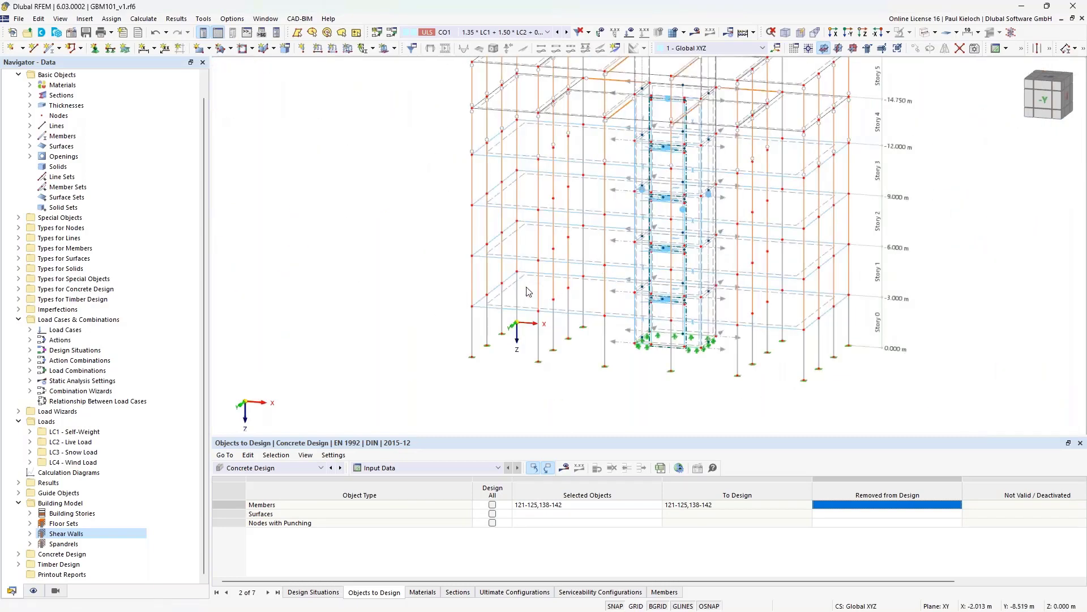
middle_drag(527, 288, 507, 290)
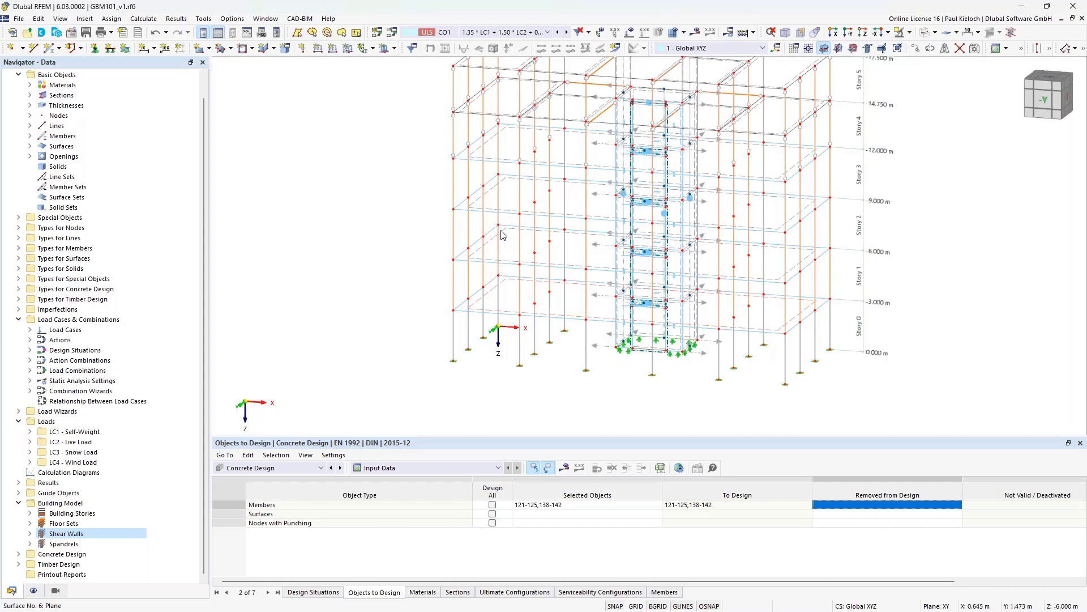
double_click(506, 135)
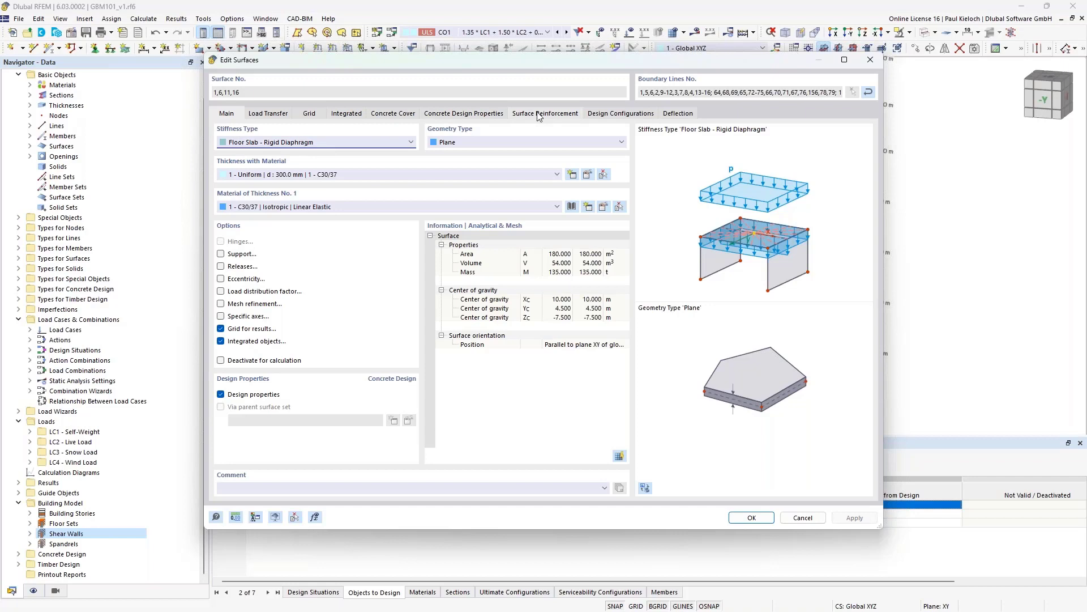
click(397, 116)
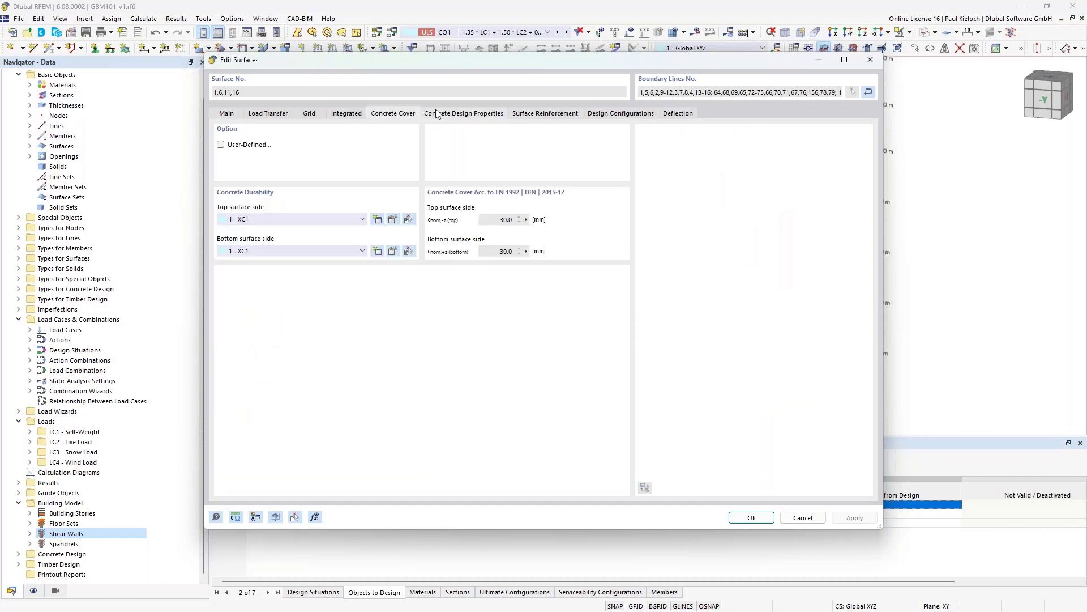
click(496, 115)
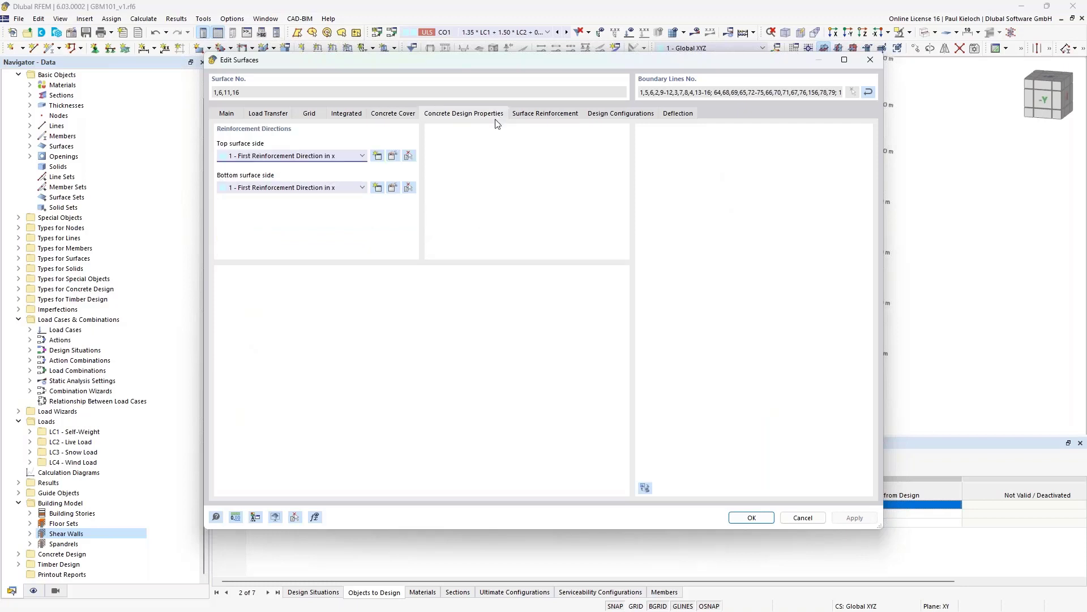
Assign a new Q424A mesh reinforcement at top and bottom to slab surfaces 1, 6, 11 and 16 and accept the changes
click(544, 115)
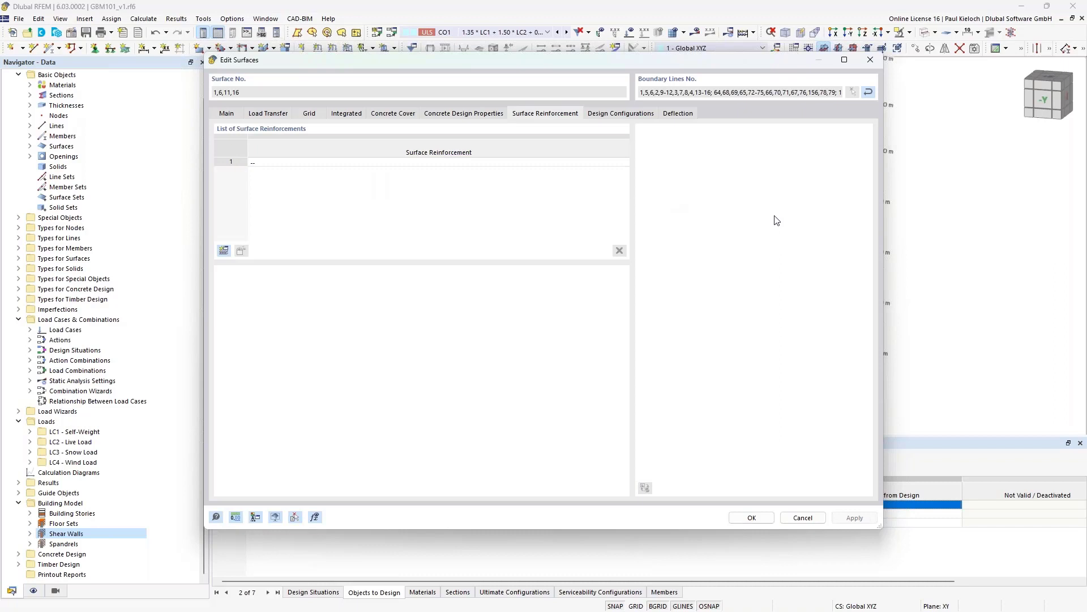
click(223, 252)
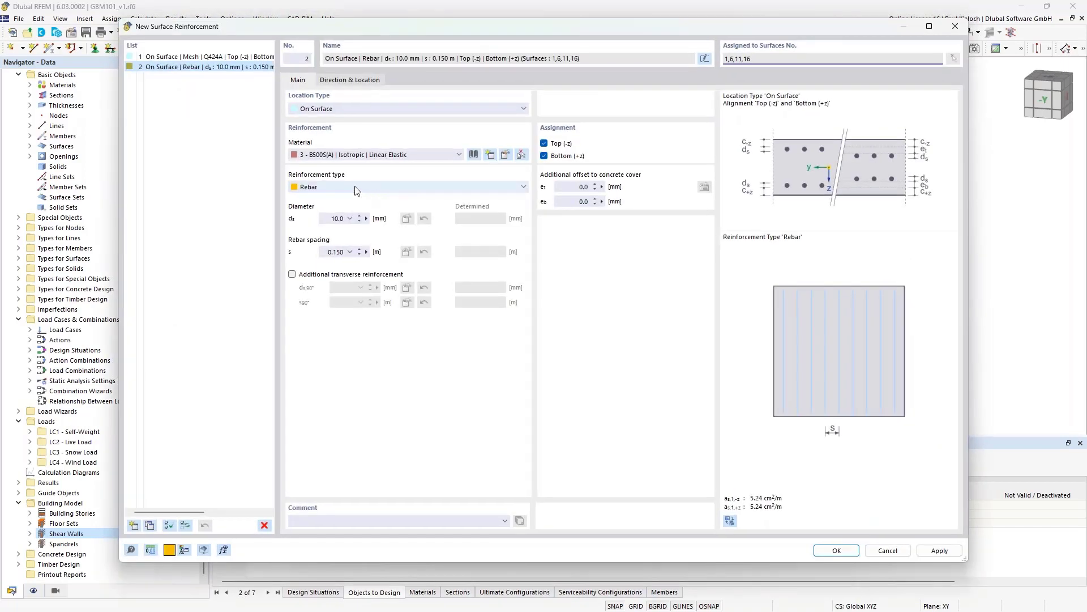
click(357, 189)
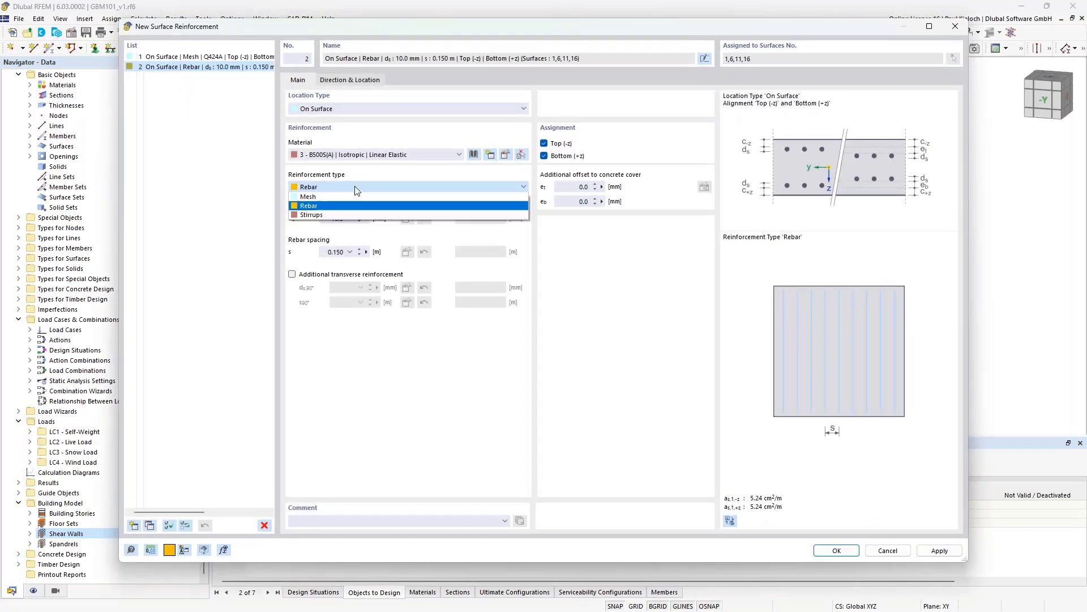
click(310, 197)
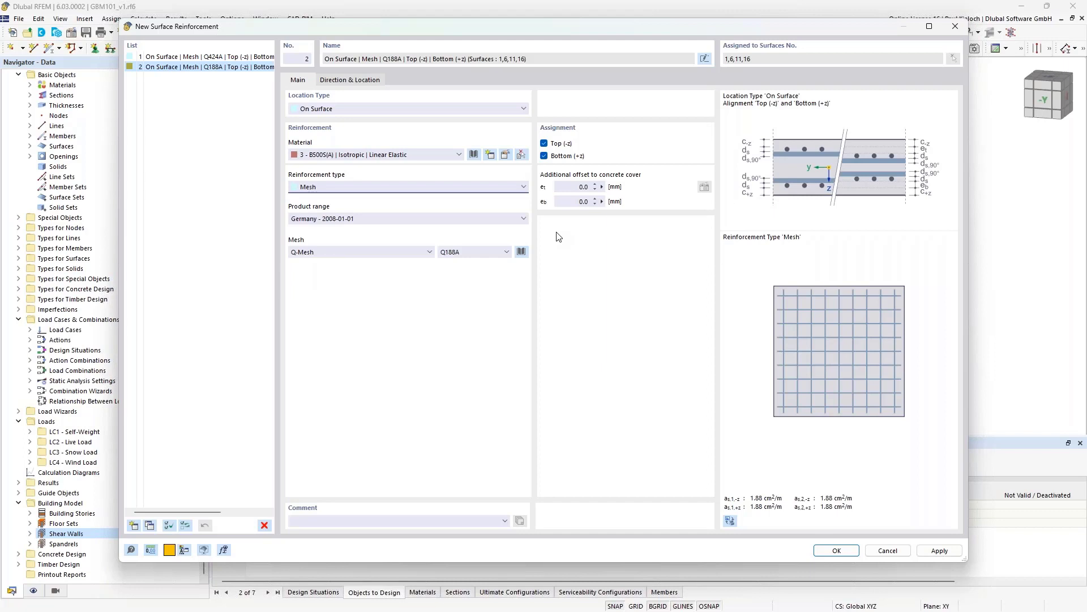
click(499, 249)
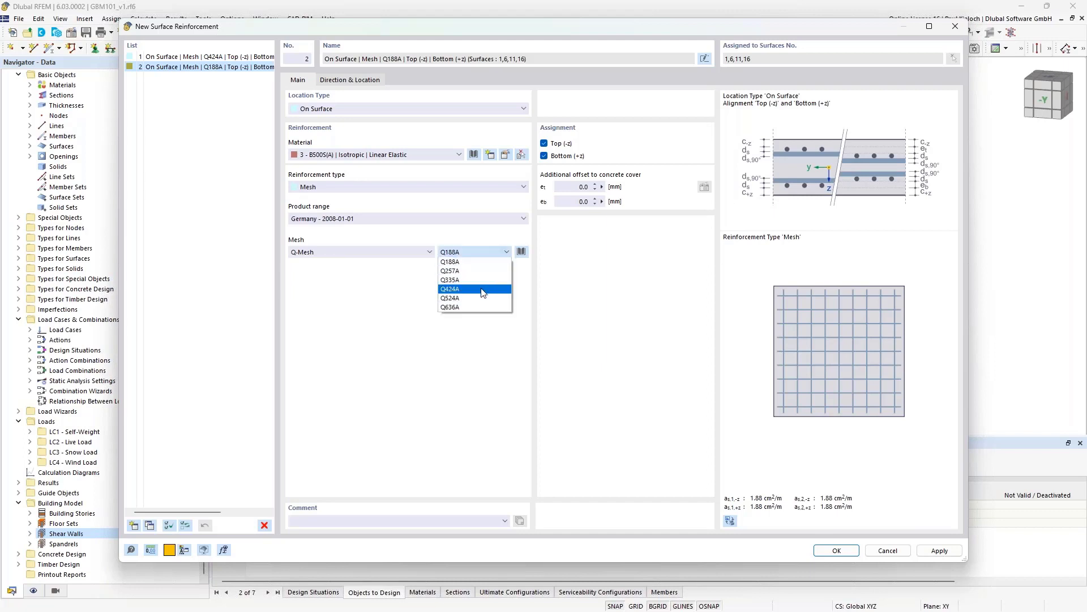
click(447, 290)
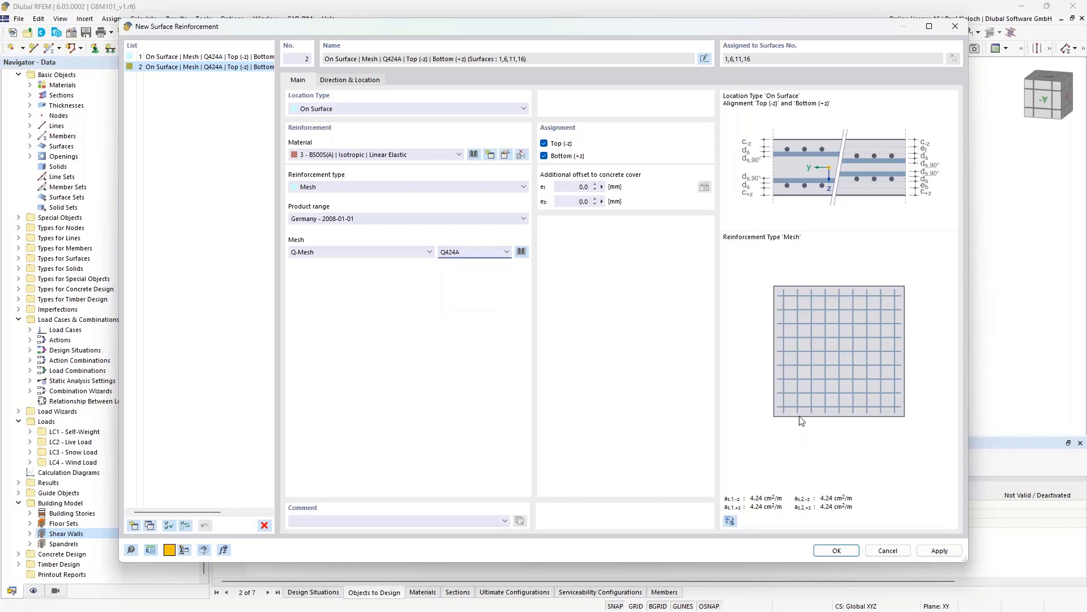
click(836, 550)
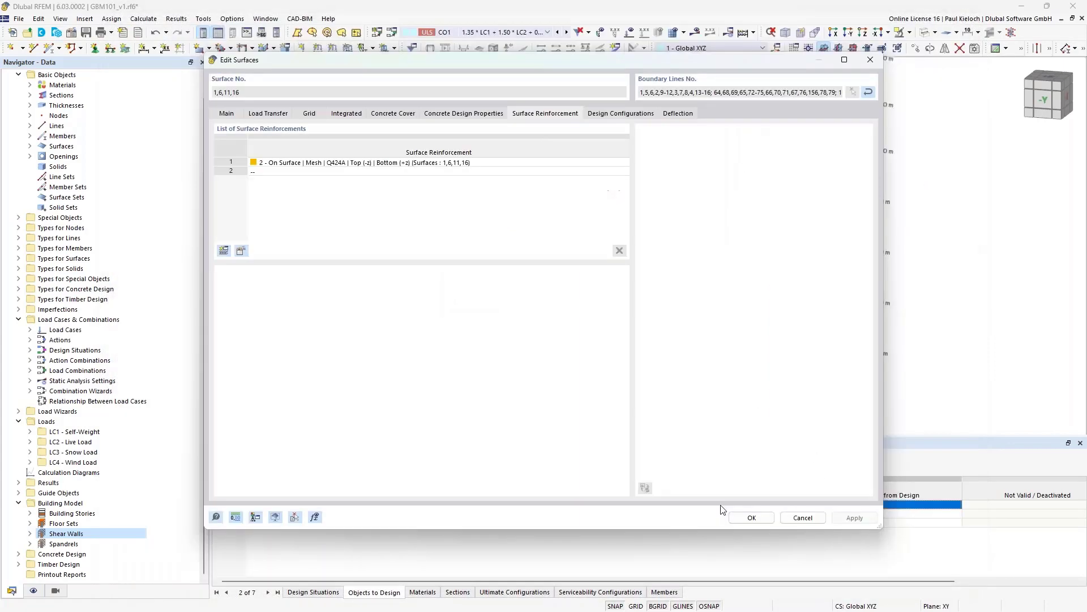
click(753, 517)
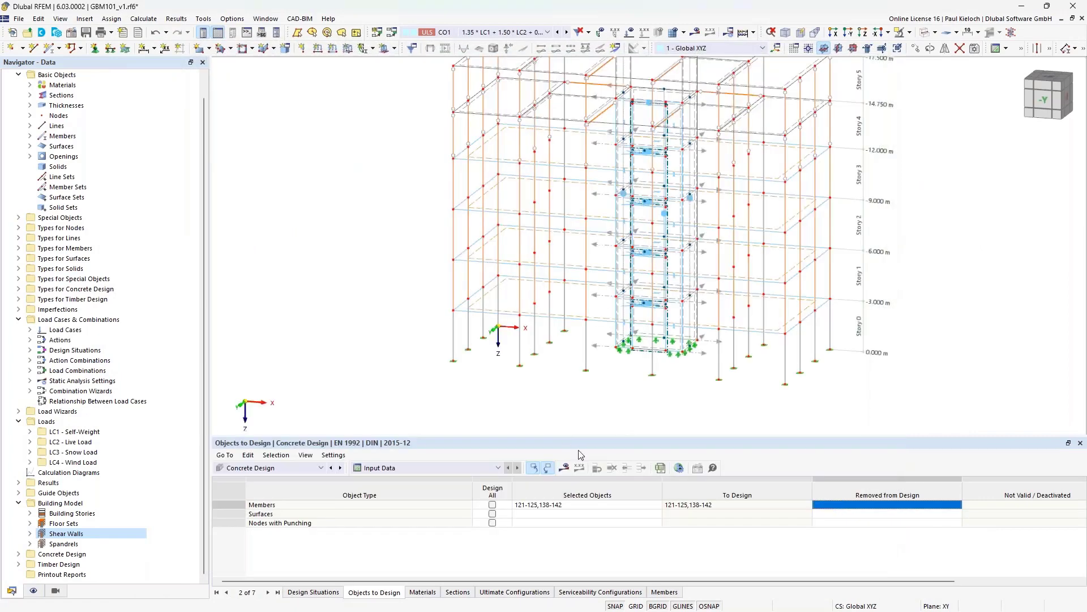
Check the surface reinforcement assigned to the lowest floor slab, surface 1, and leave its properties unchanged
double_click(582, 321)
click(543, 113)
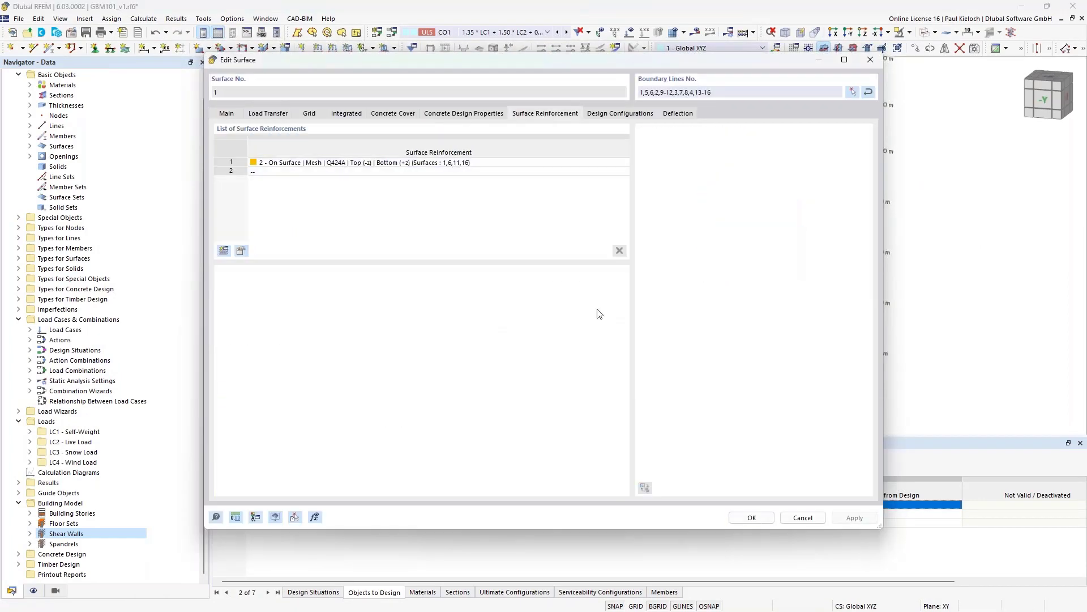
click(801, 518)
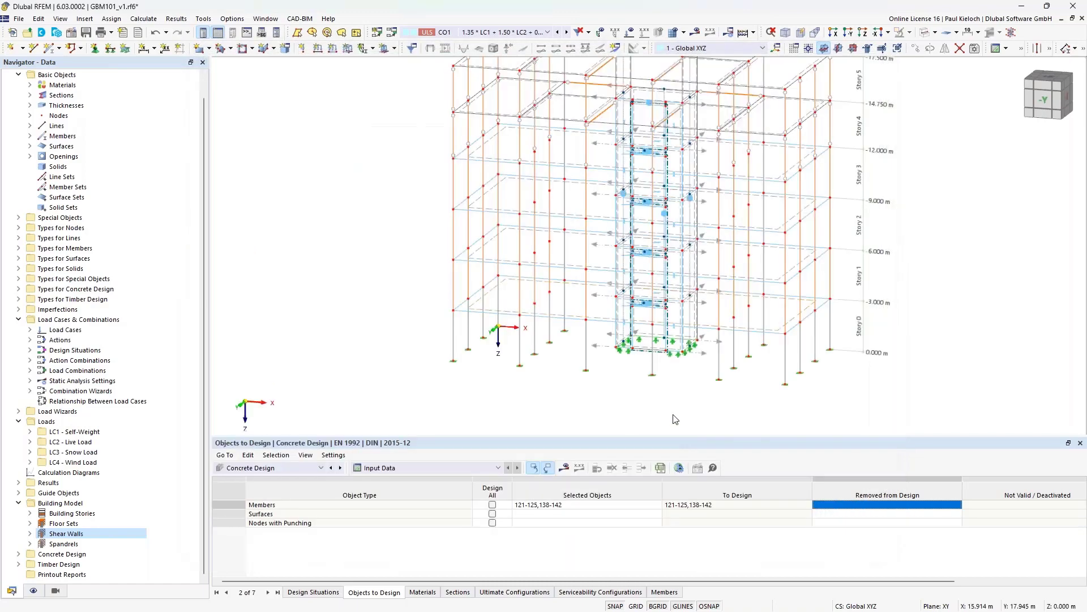
Add the floor slabs, surfaces 1, 6, 11 and 16, to the surfaces selected for concrete design
click(570, 514)
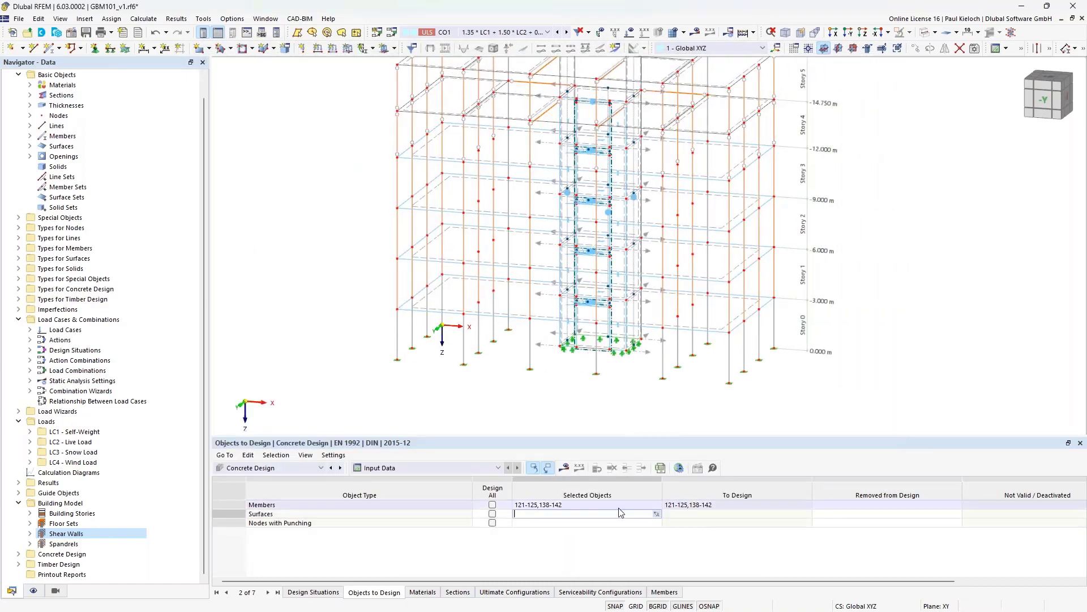
click(651, 513)
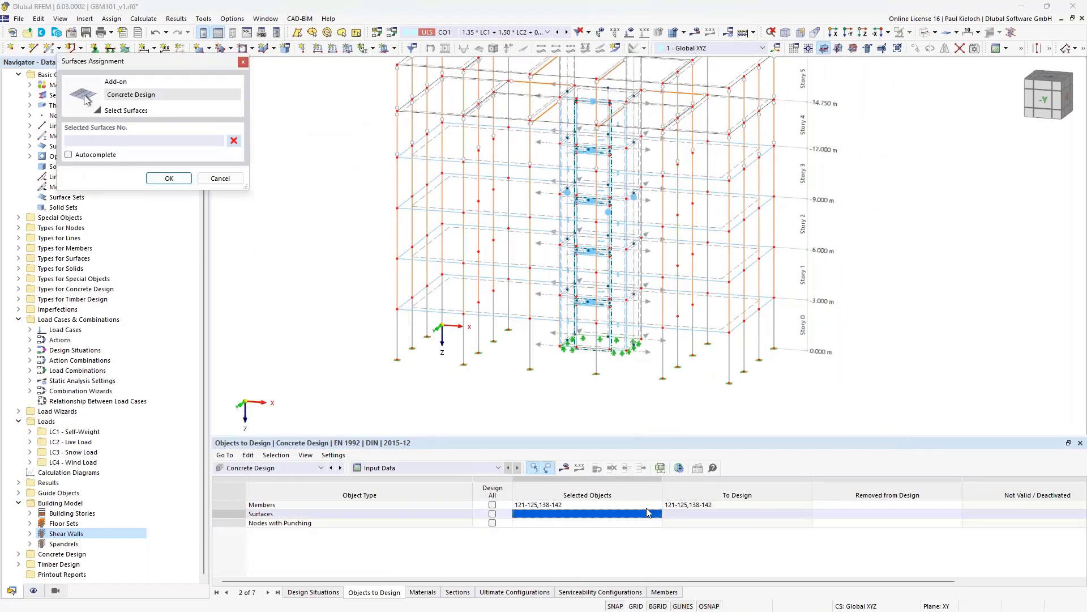
click(453, 312)
click(453, 258)
click(455, 208)
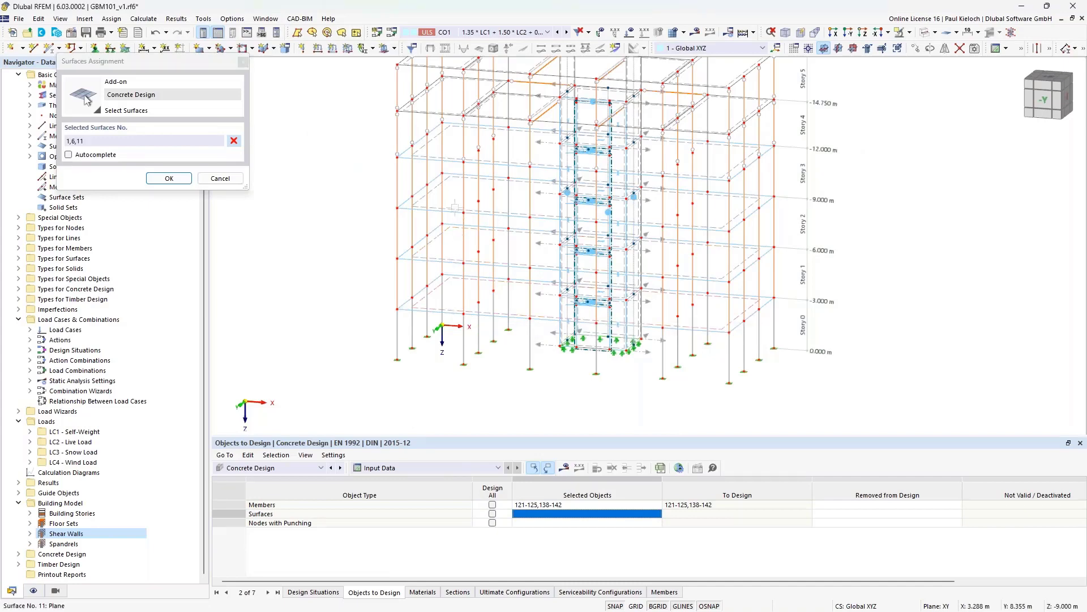
click(453, 159)
click(169, 178)
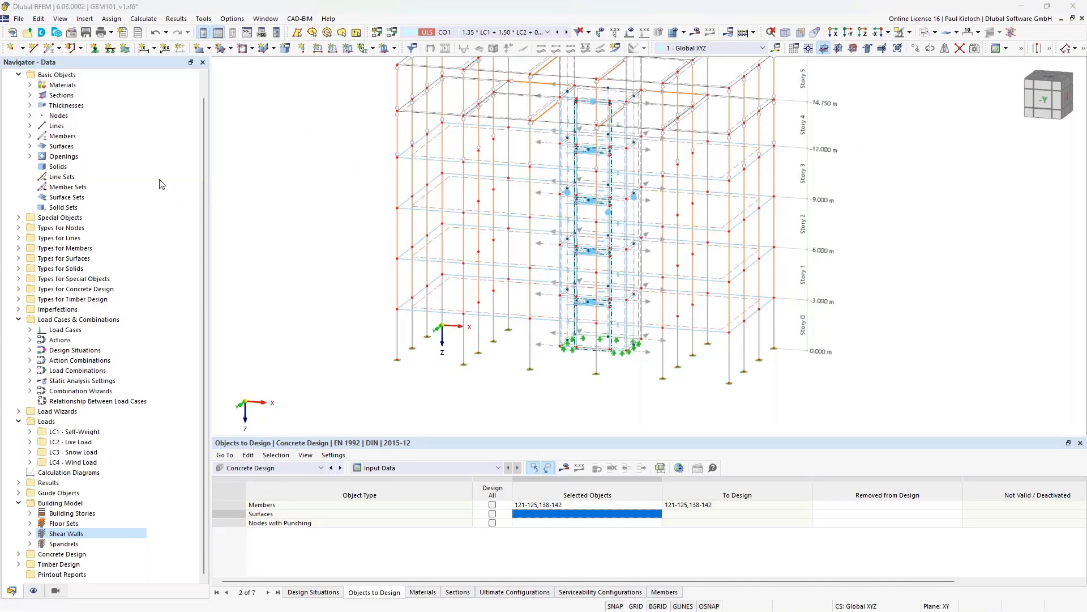
Give the top-storey wall surfaces 31 and 32 a new rebar reinforcement, 10 mm at 0.150 m, with additional transverse reinforcement of the same size and spacing
middle_drag(915, 282, 891, 303)
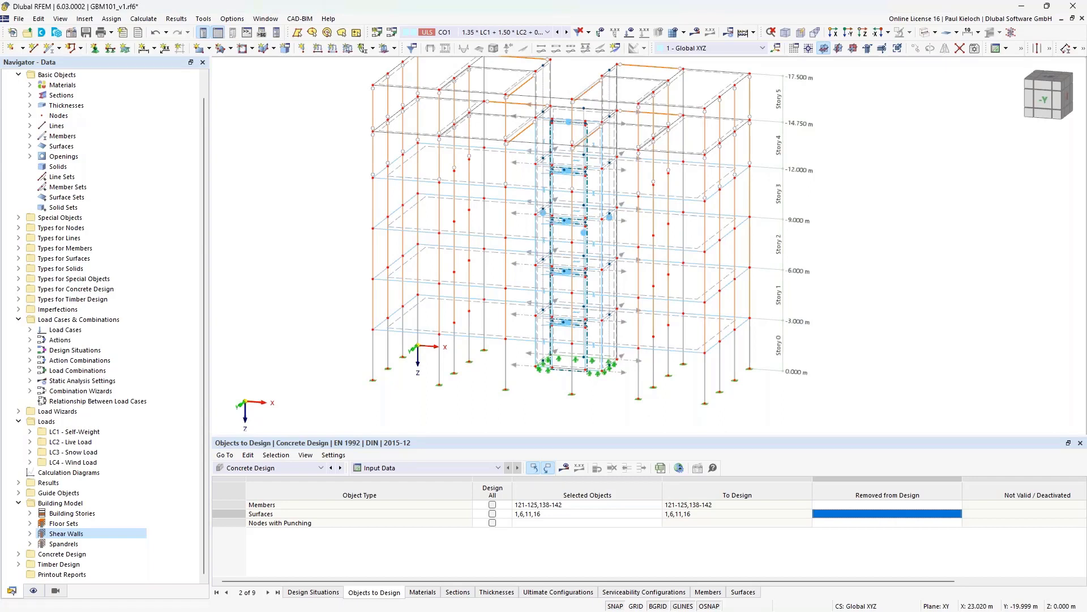
middle_drag(904, 193, 879, 252)
scroll(553, 121, up, 5)
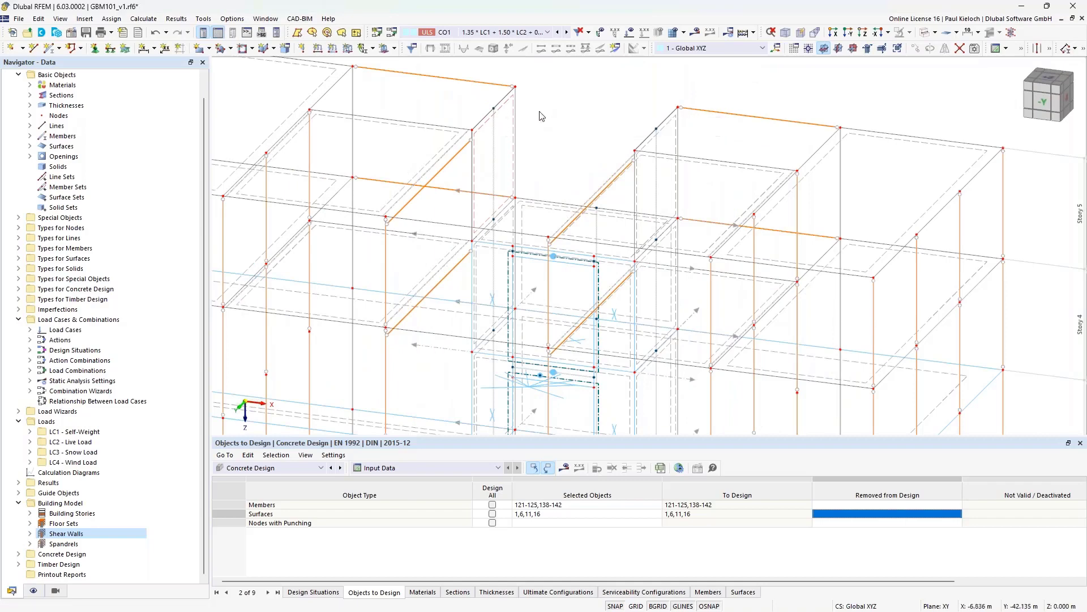
ctrl+middle_drag(583, 111, 515, 104)
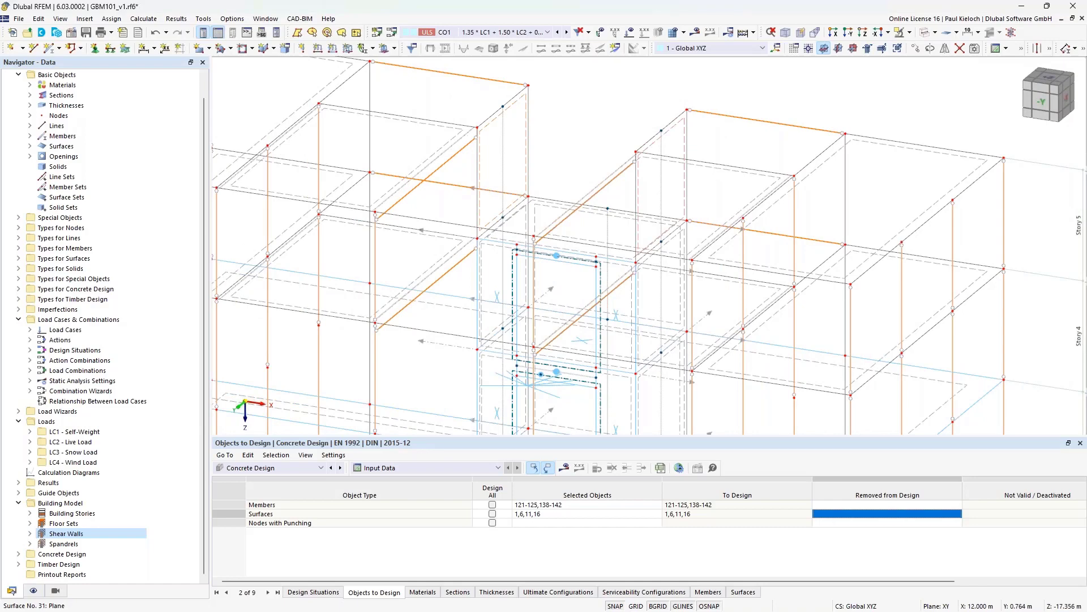
double_click(674, 126)
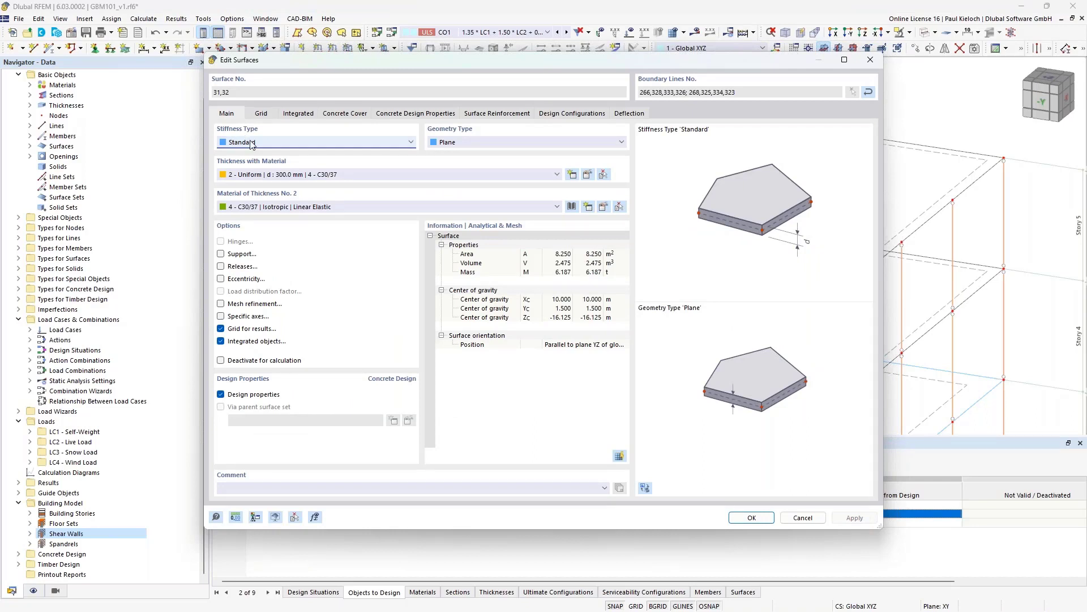
click(483, 116)
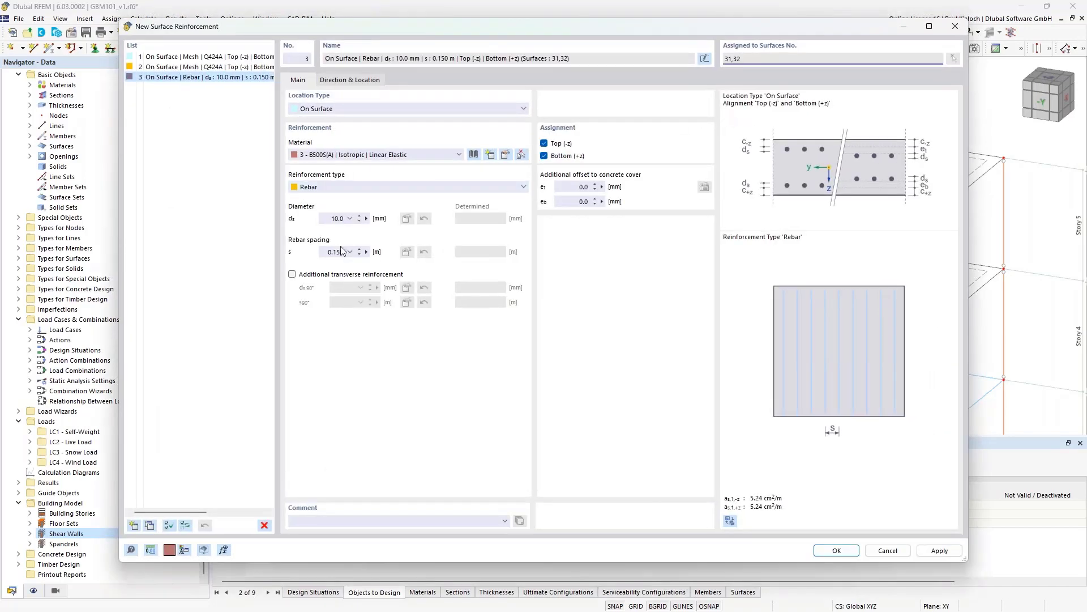
click(338, 277)
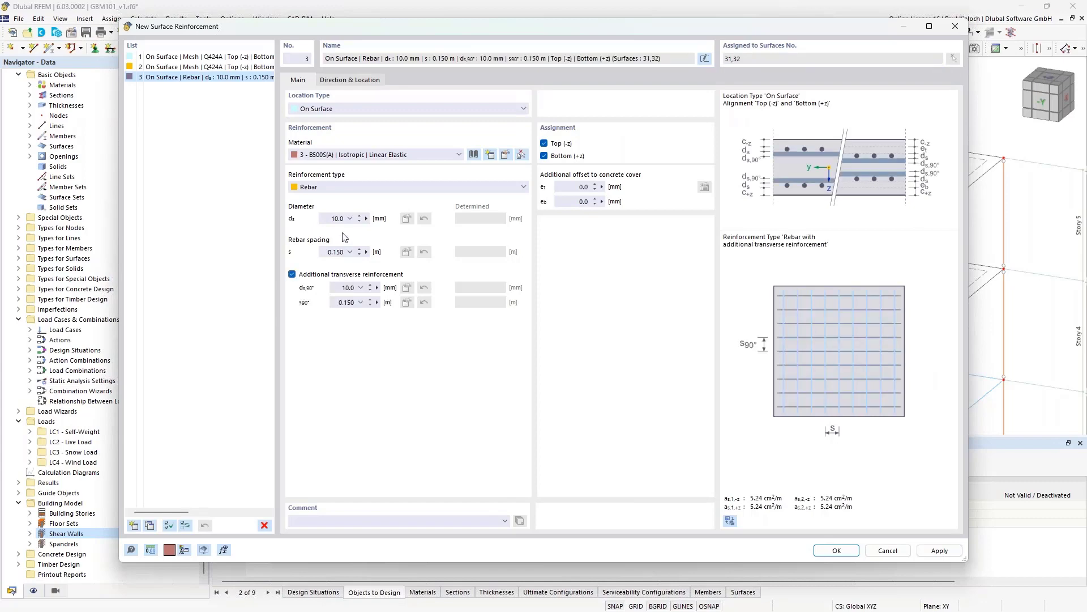
key(Return)
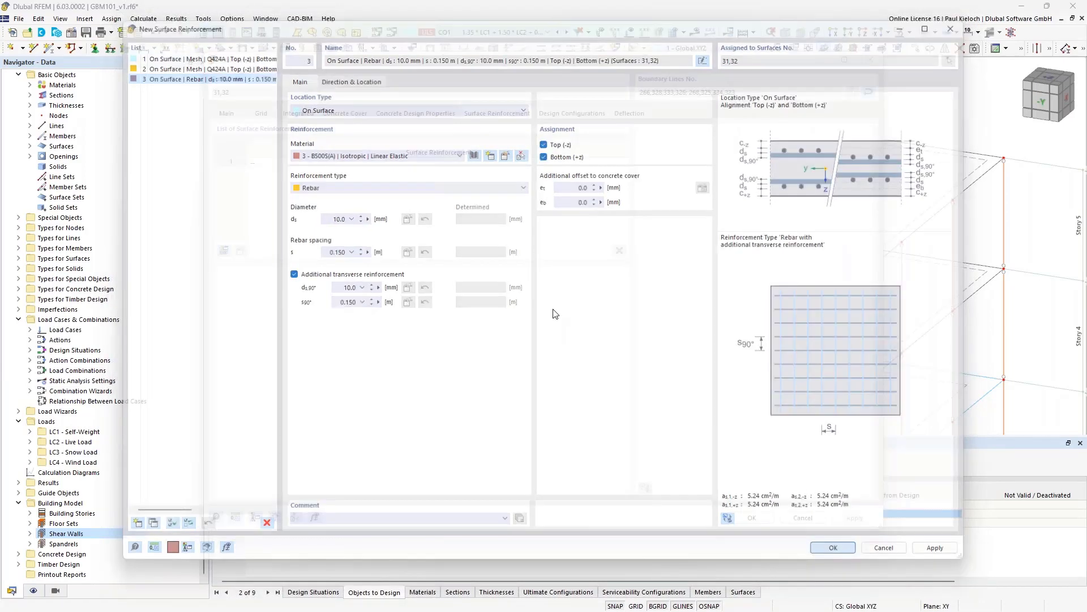
click(751, 518)
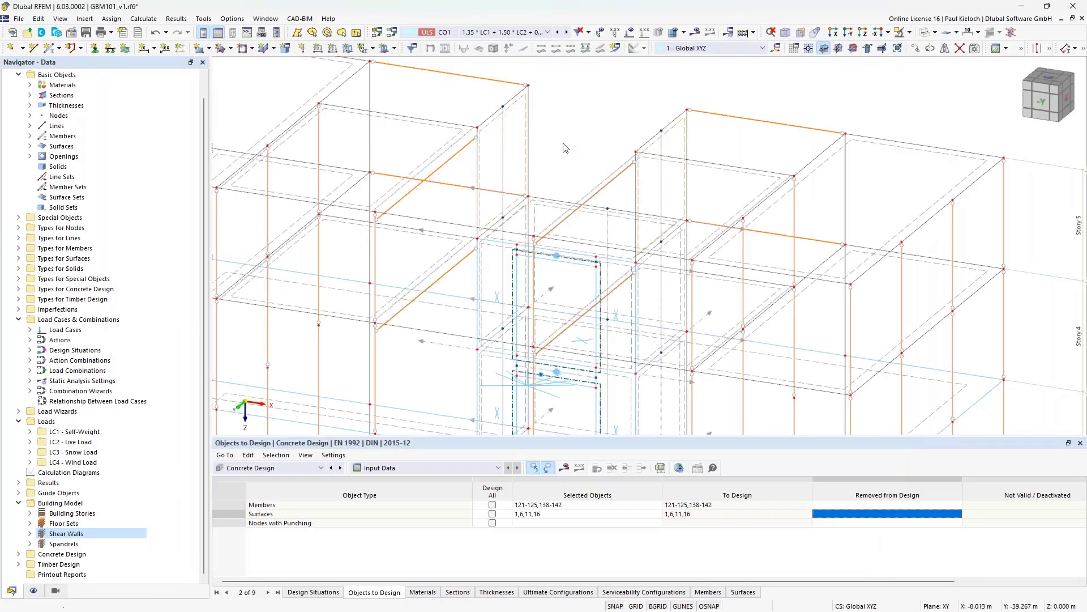
Add wall surfaces 31 and 32 to the surfaces selected for concrete design and save the model
click(573, 515)
click(657, 514)
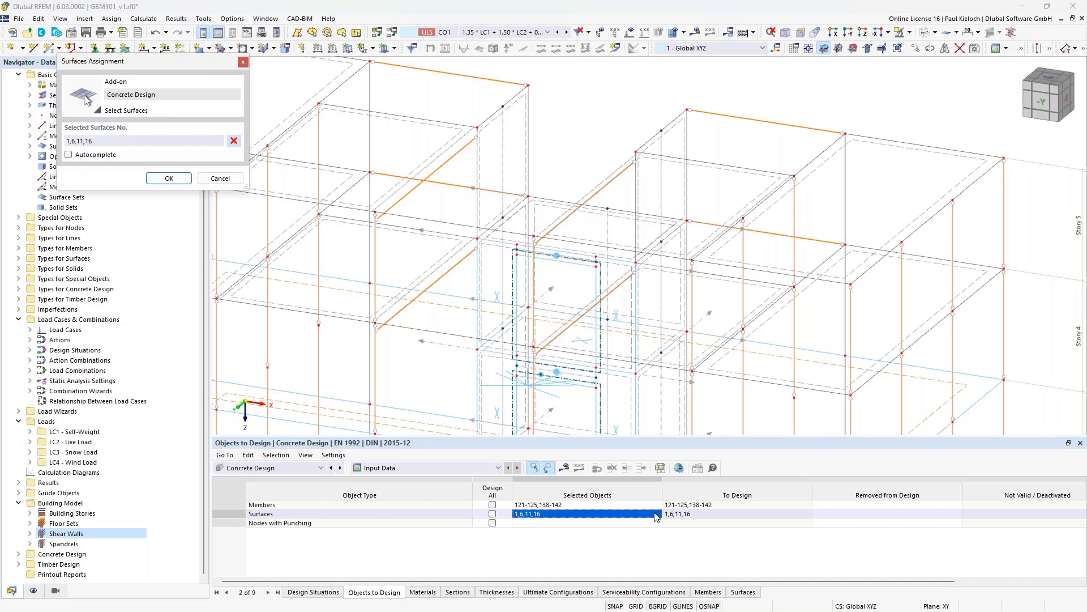
click(510, 107)
click(678, 122)
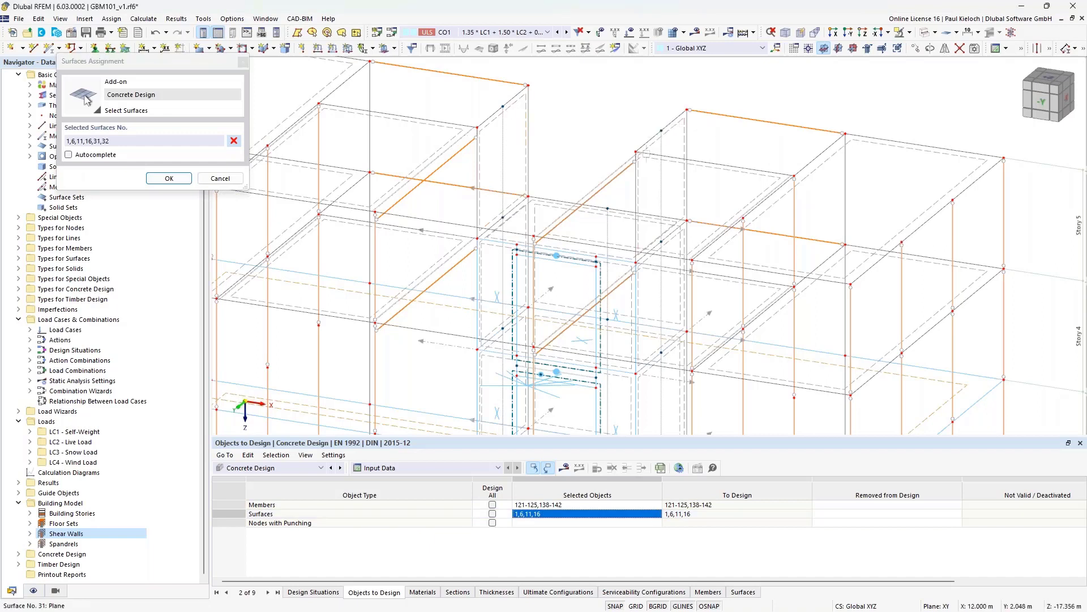
click(177, 179)
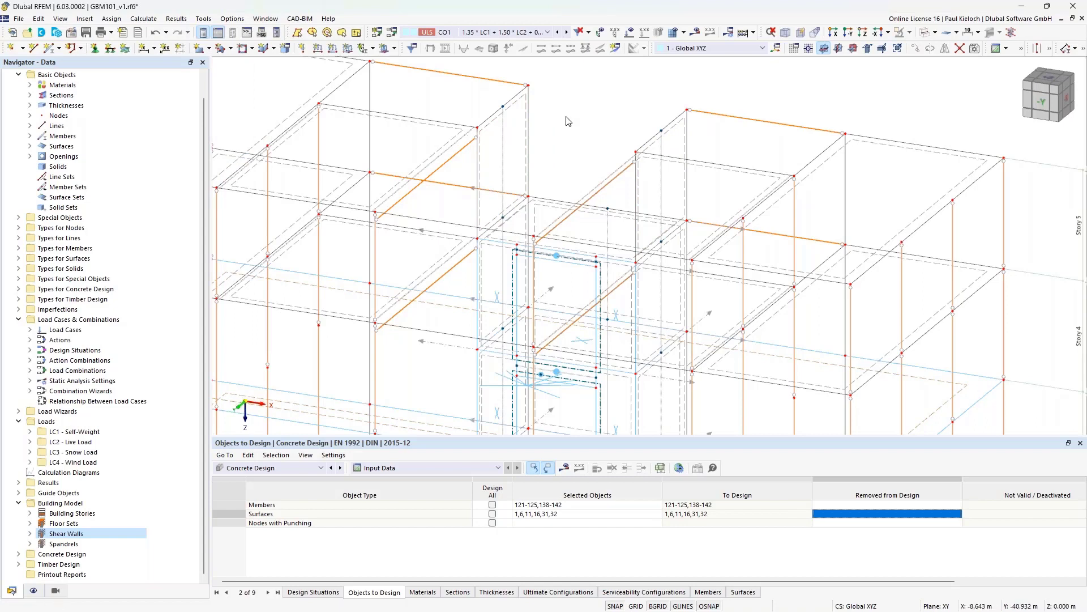
key(ctrl+s)
Run the concrete design calculation and display its results on the model
click(565, 469)
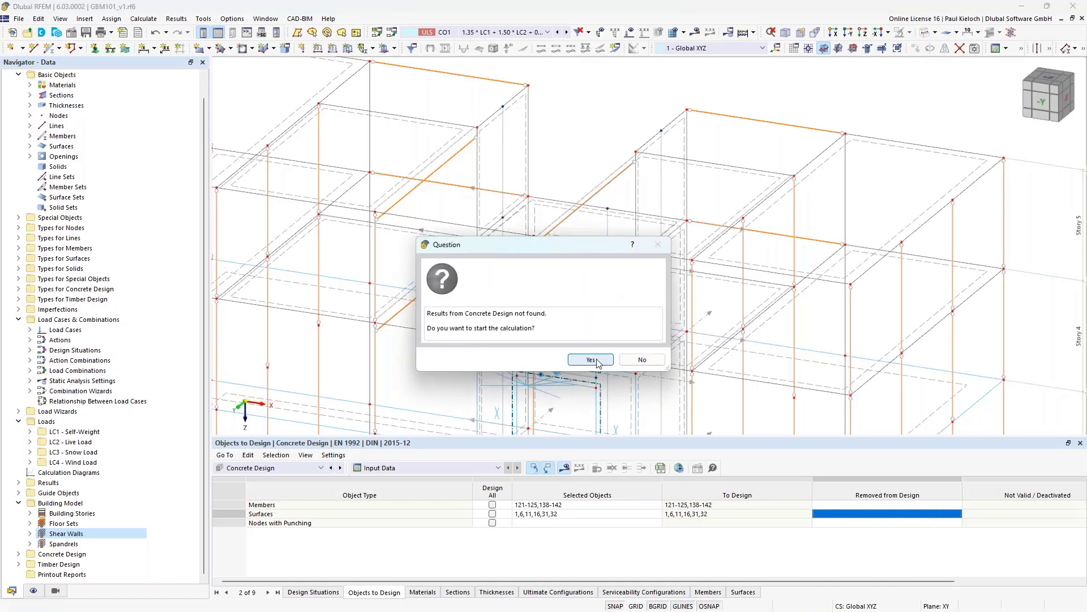
click(597, 361)
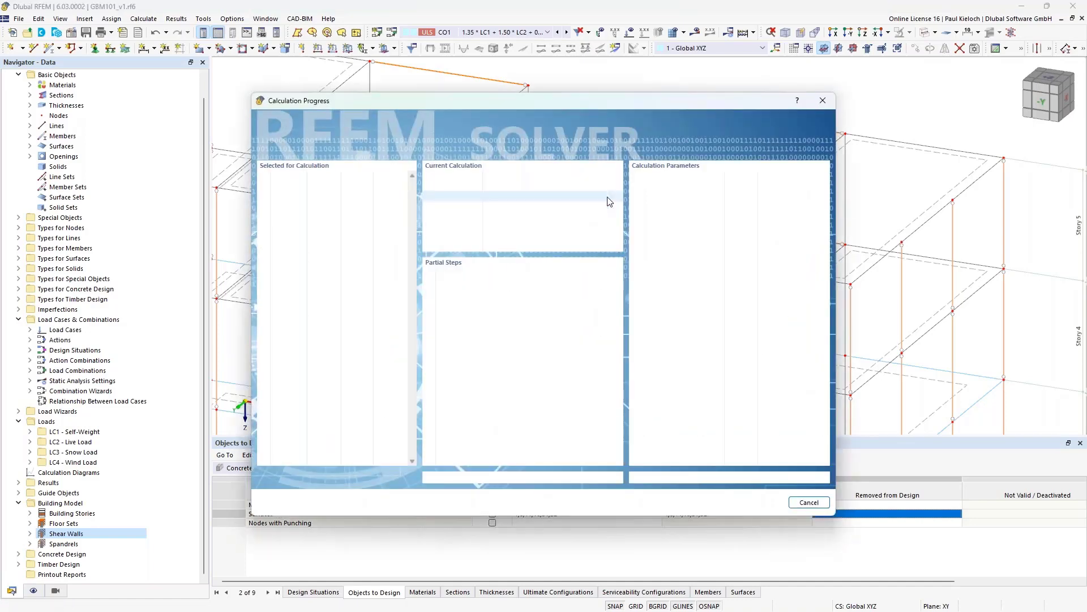
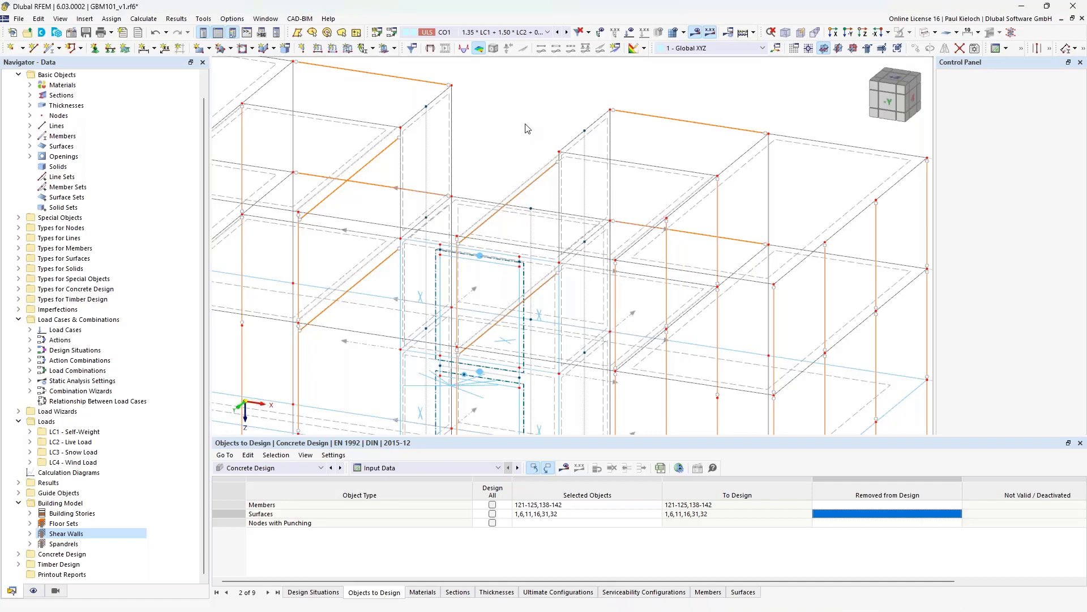
scroll(531, 123, down, 3)
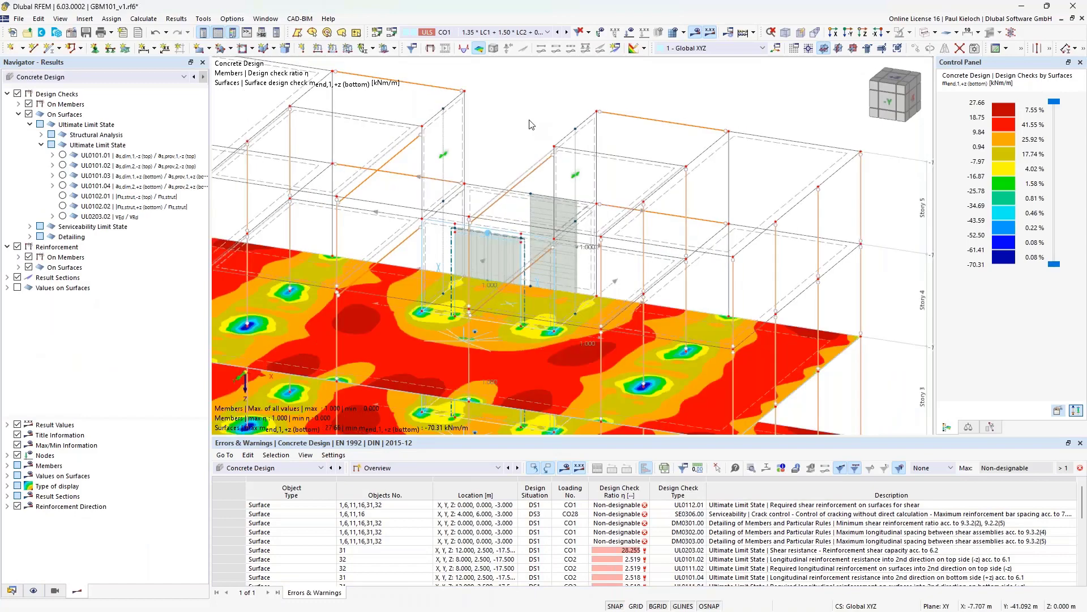
Review the concrete design errors and warnings in an enlarged results table, then bring up the building model's data entries
ctrl+middle_drag(696, 197, 412, 110)
middle_drag(657, 375, 666, 319)
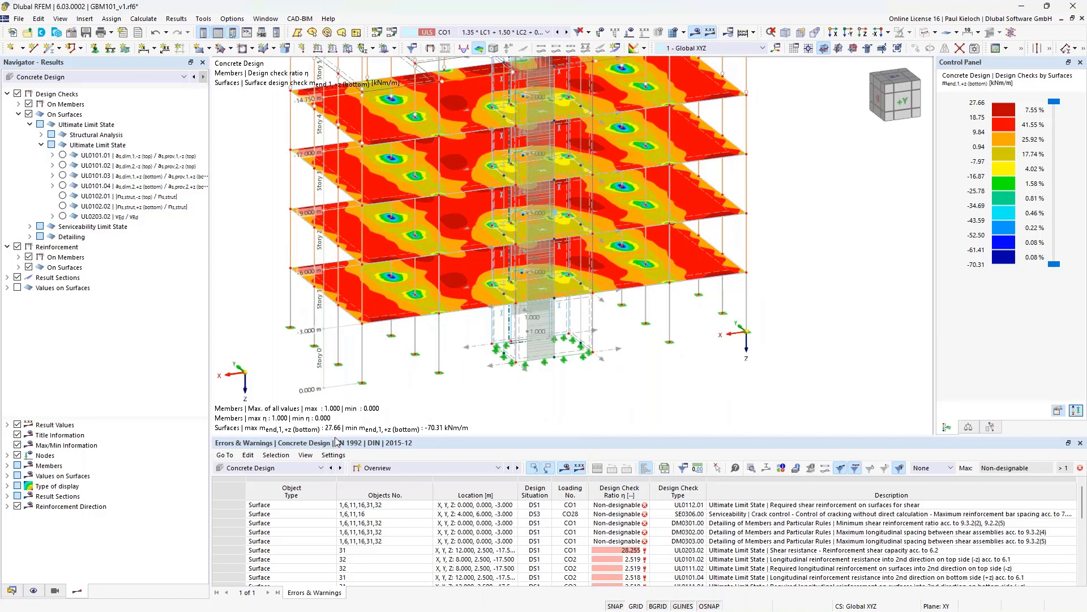
drag(336, 438, 538, 381)
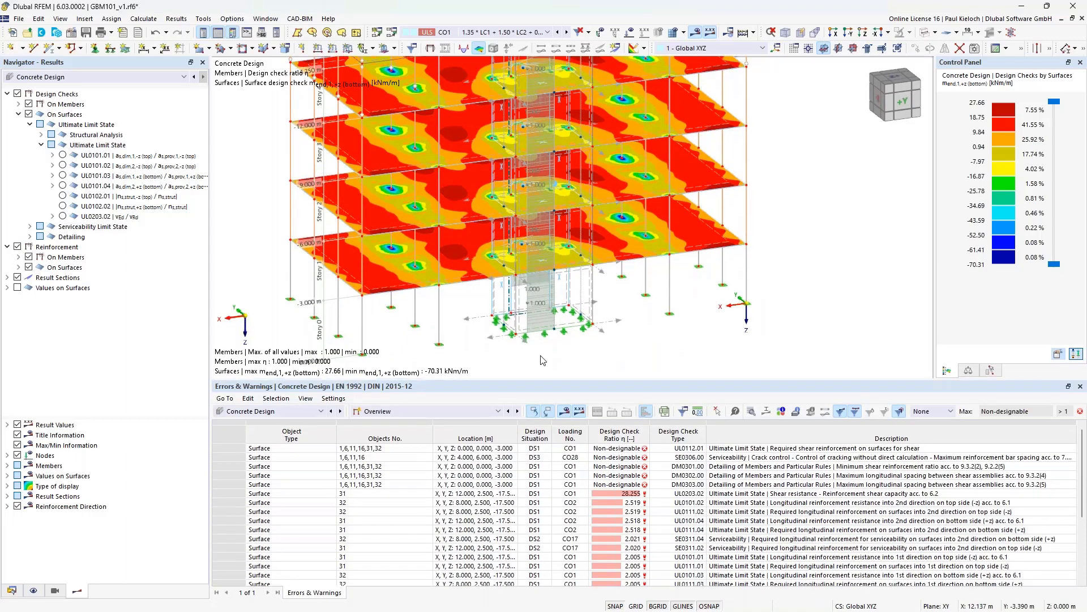
click(17, 592)
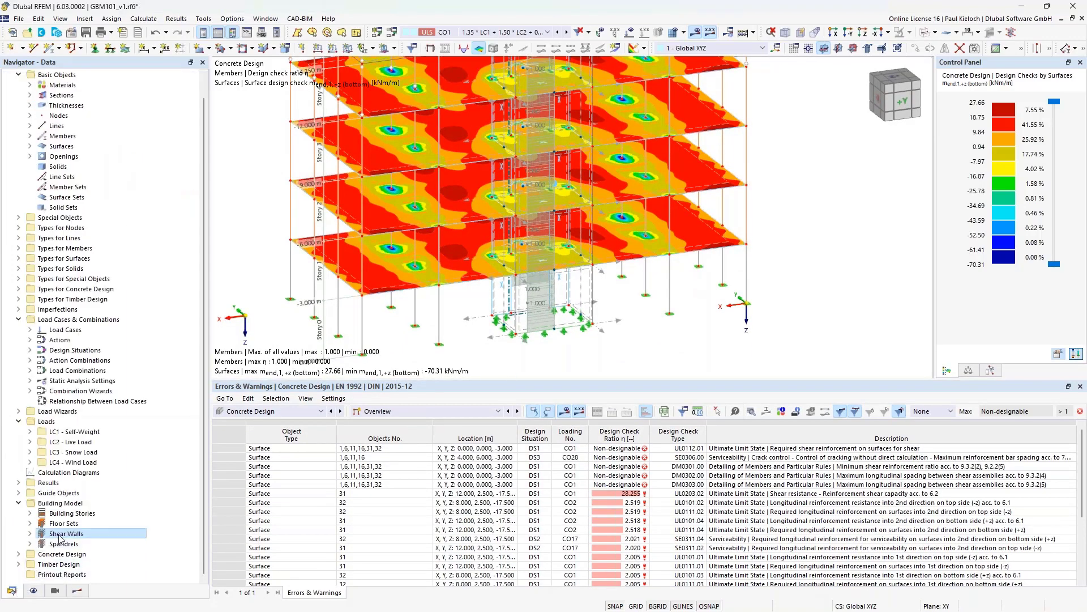
click(66, 504)
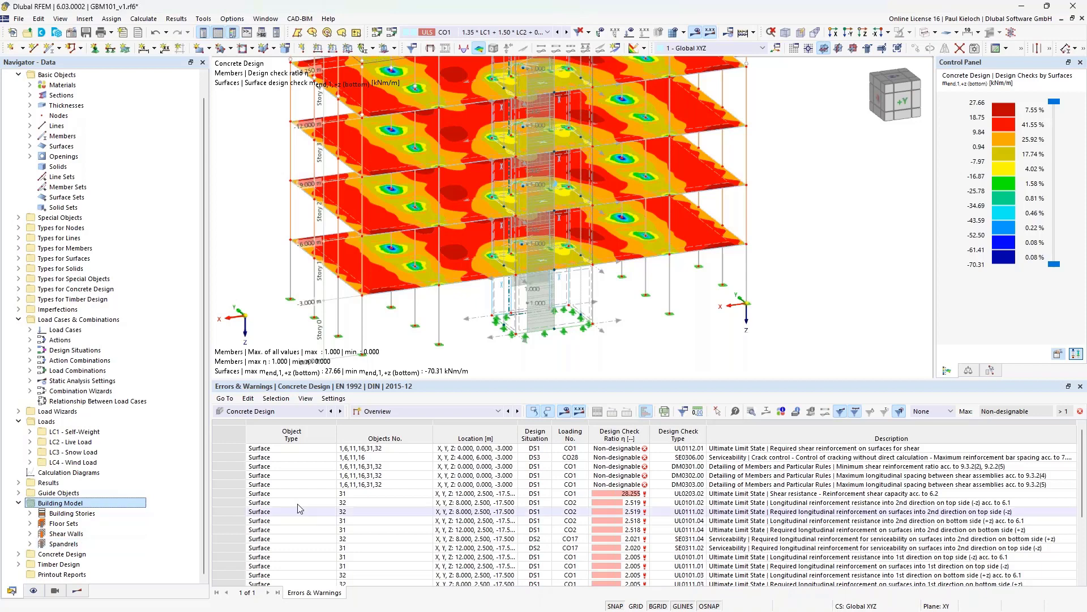
List the concrete design ratios on members and examine the checks of result beam 125 in the lowest storey's shear wall
click(429, 412)
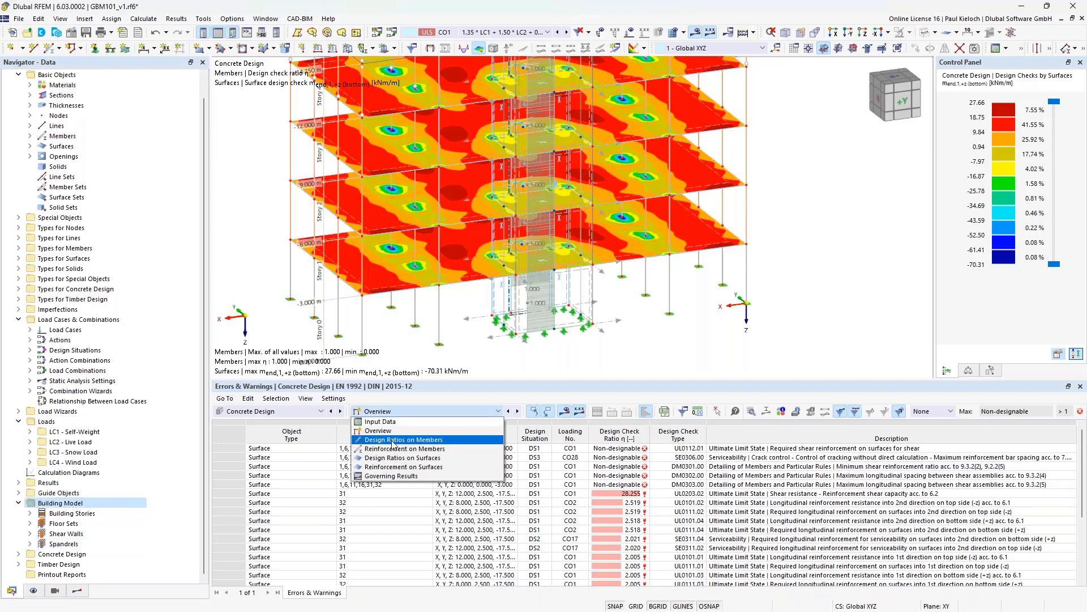
click(414, 440)
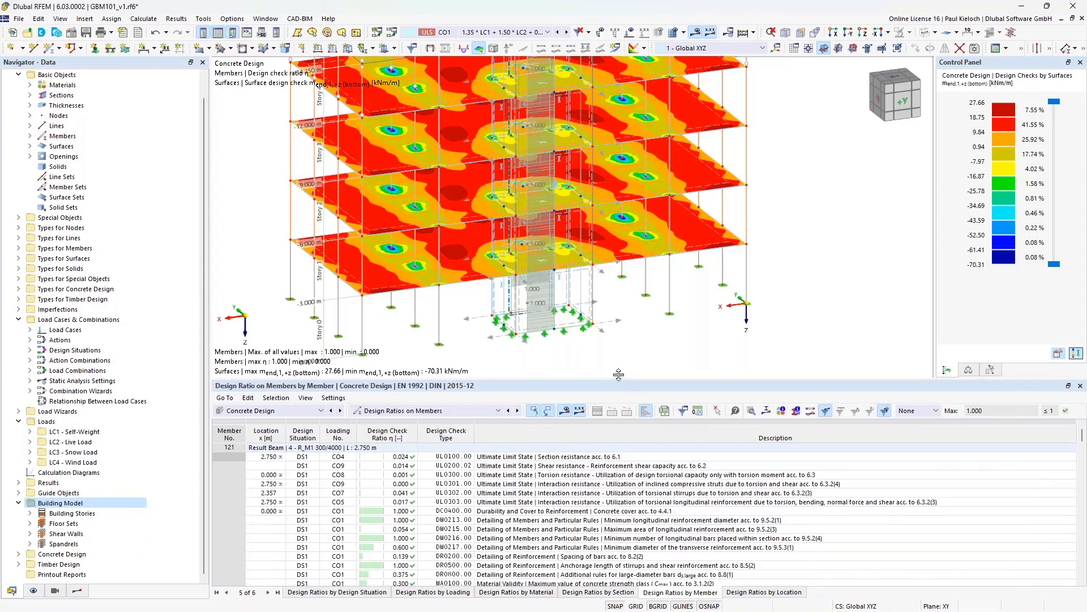
drag(619, 378, 618, 347)
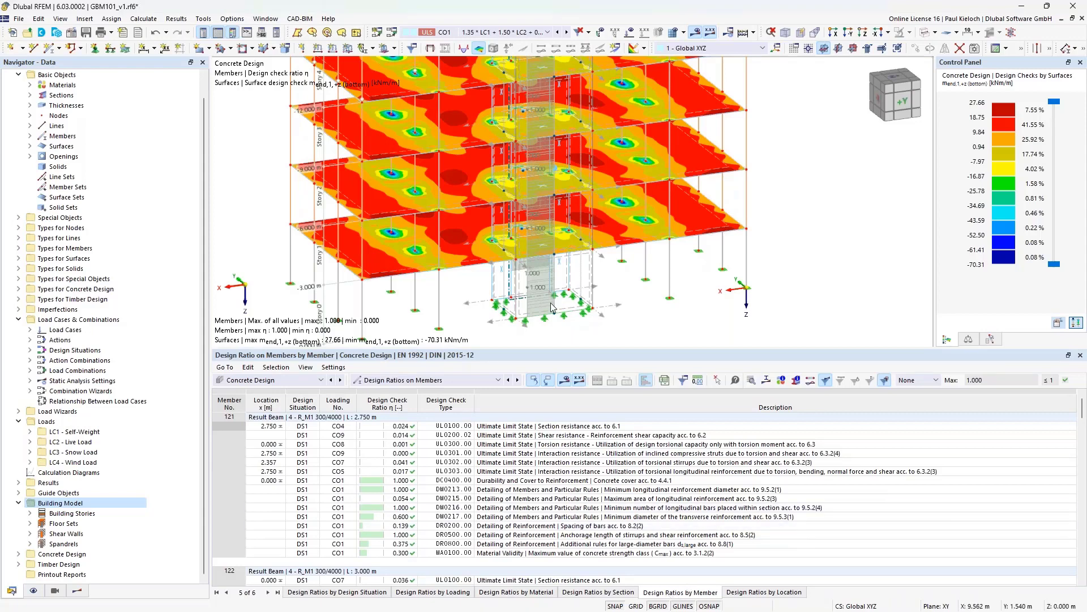
scroll(553, 308, up, 5)
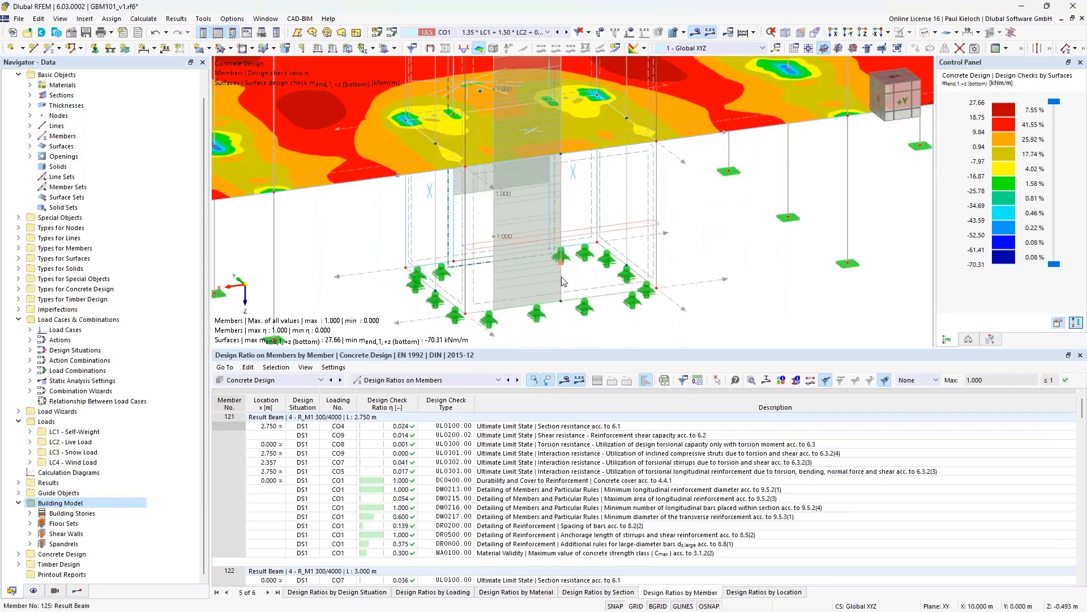
click(561, 282)
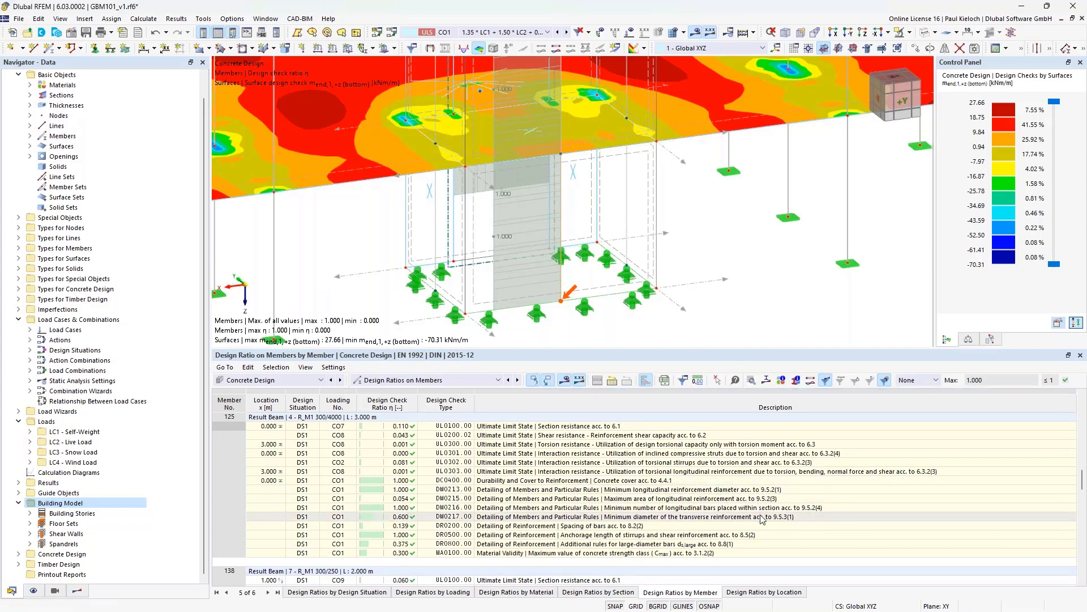
Examine the design checks of spandrel result beam 138 on the upper storey, including the maximum reinforcement of tension and compression areas
scroll(705, 283, down, 4)
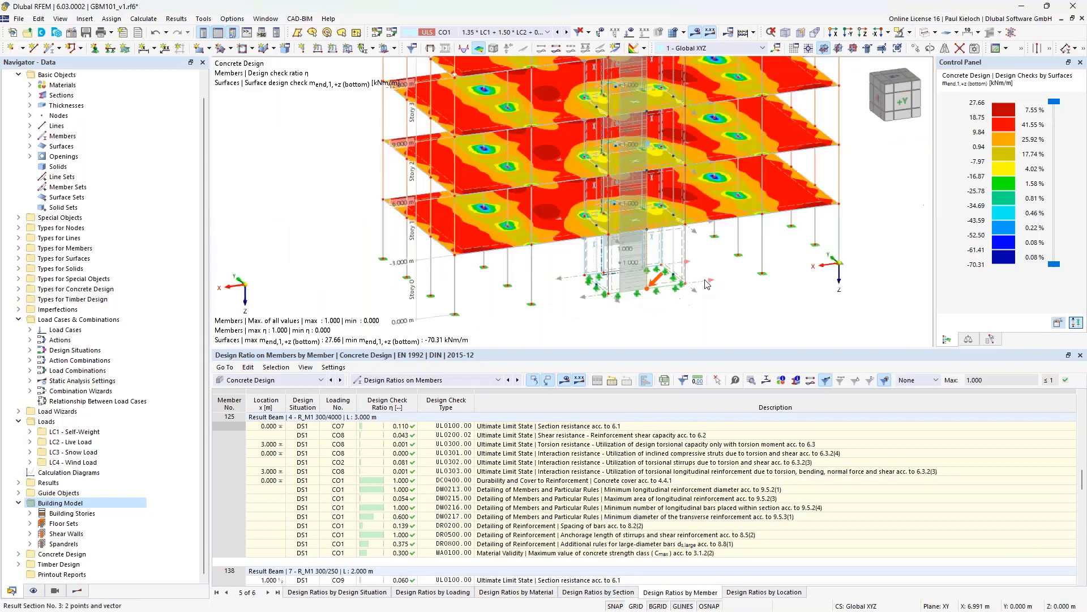
middle_drag(705, 79, 705, 211)
scroll(685, 177, up, 5)
scroll(684, 176, up, 2)
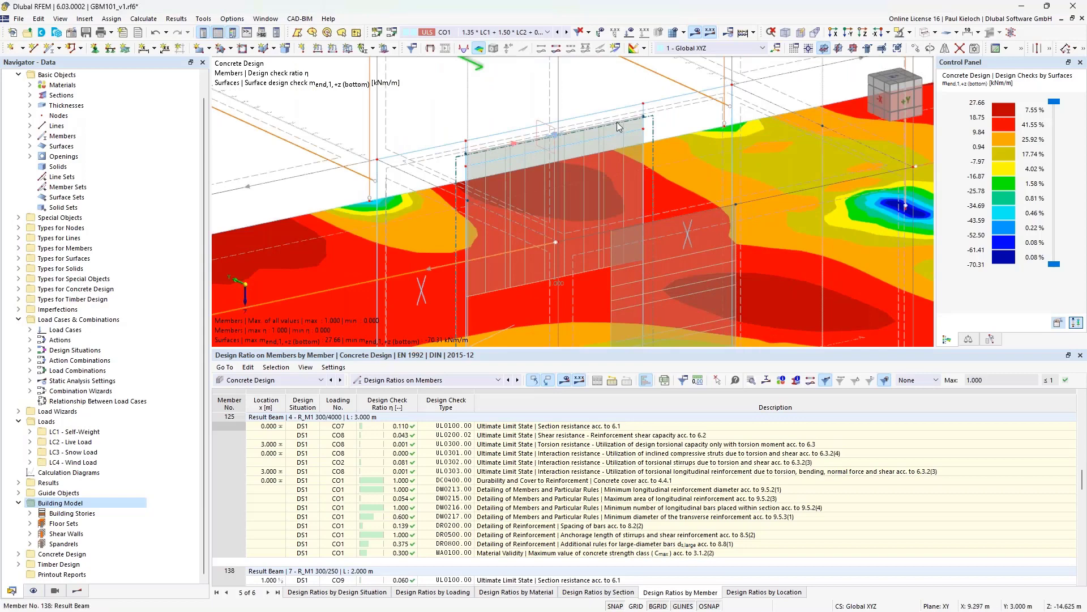
scroll(801, 490, down, 6)
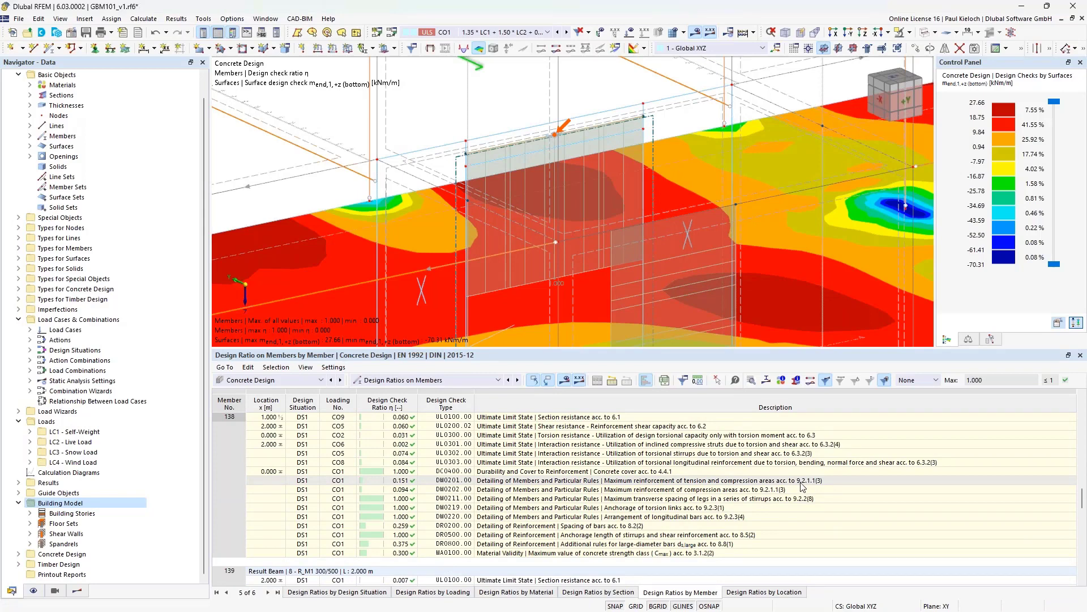
click(800, 482)
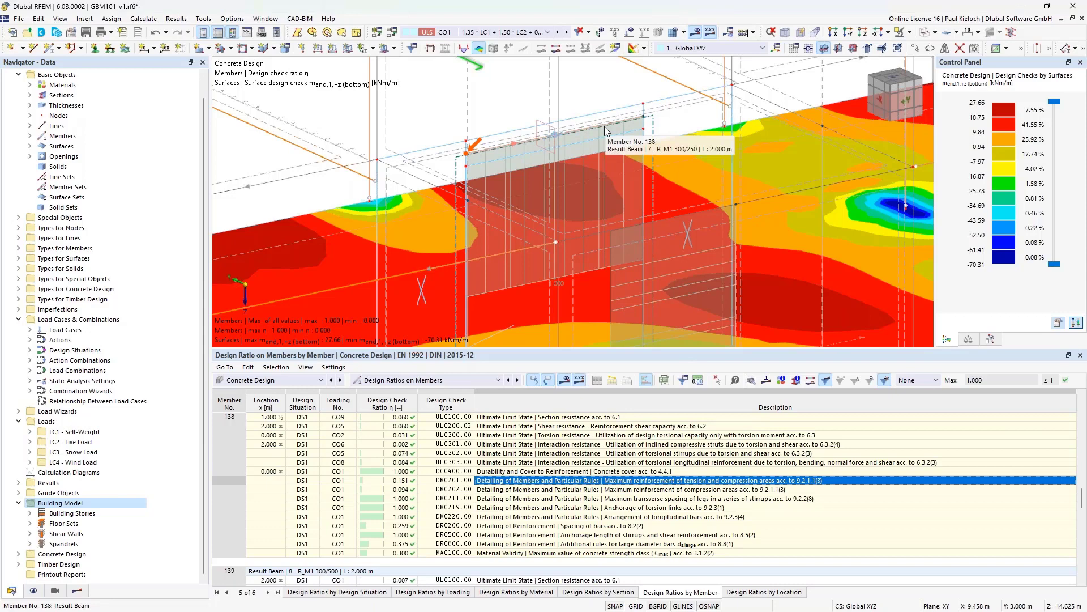
Show the concrete design input data and review which members and surfaces are selected for design
scroll(604, 127, down, 5)
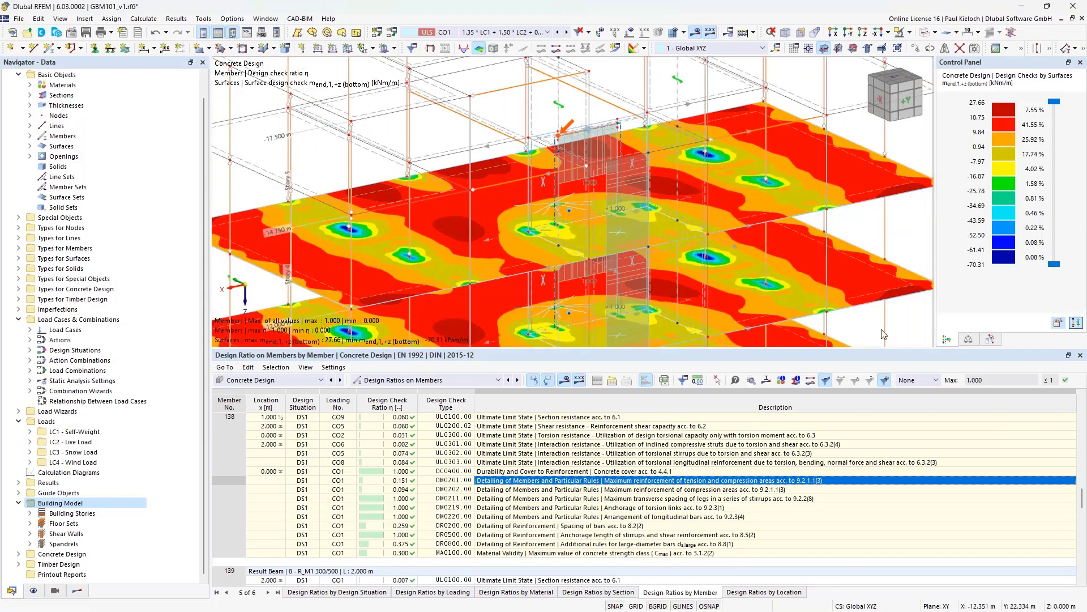
ctrl+middle_drag(903, 258, 800, 218)
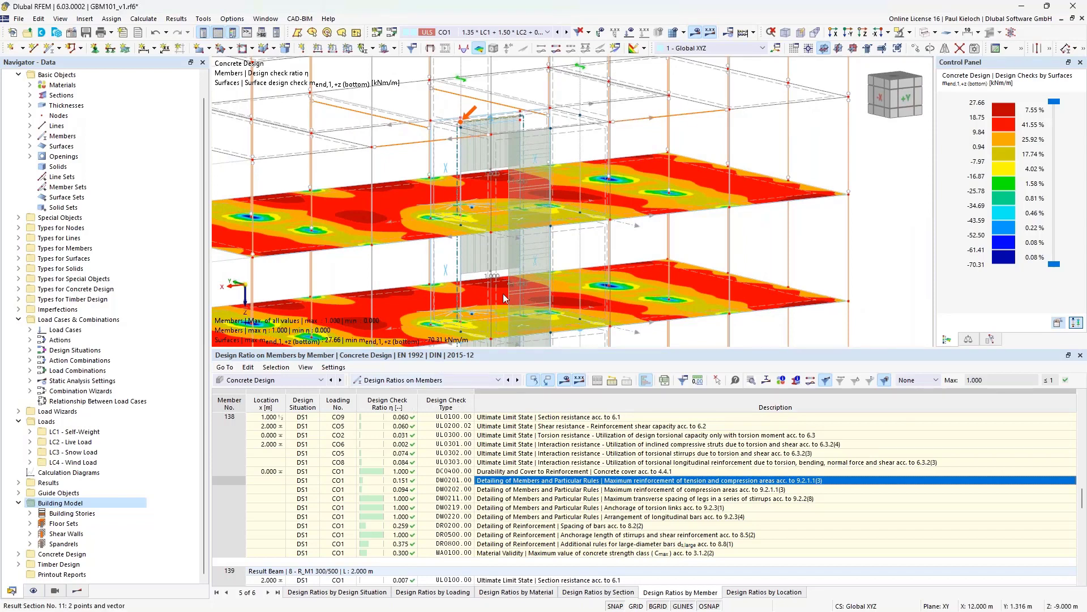
middle_drag(821, 259, 897, 232)
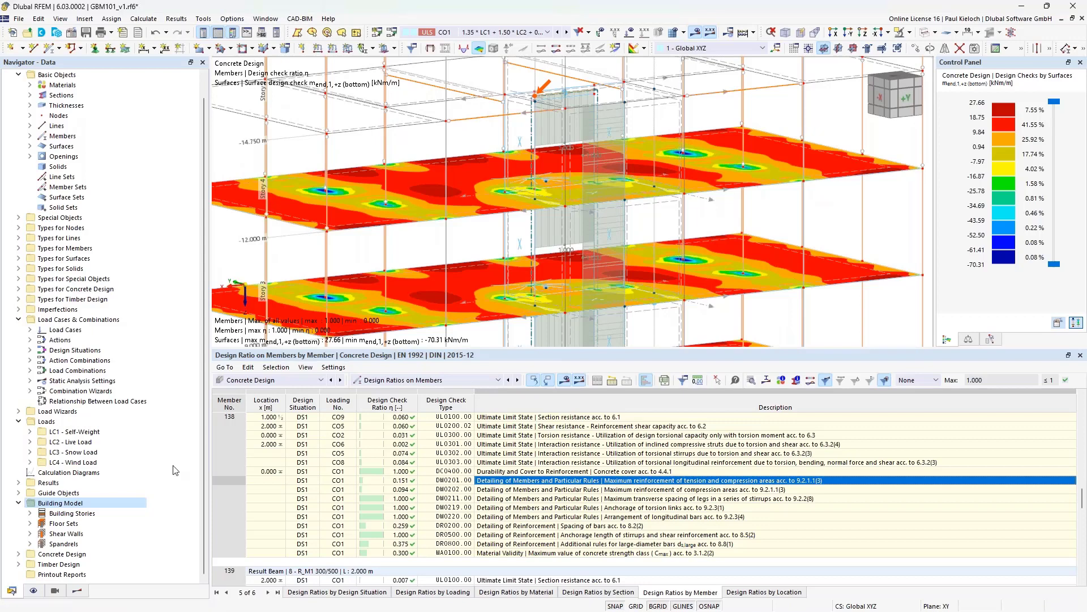
click(396, 381)
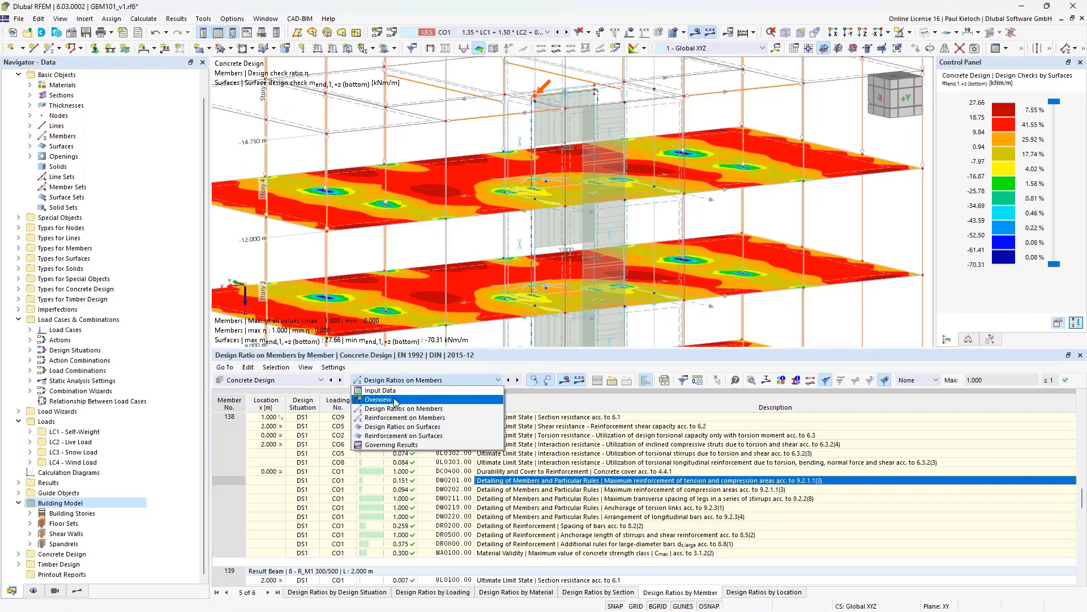
click(400, 391)
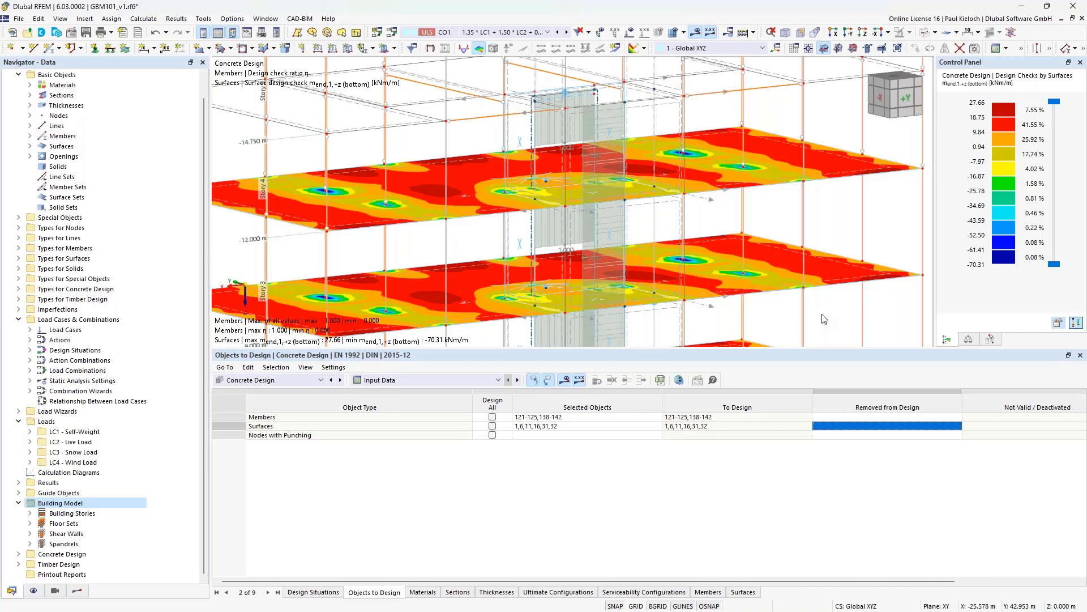
middle_drag(833, 306, 932, 266)
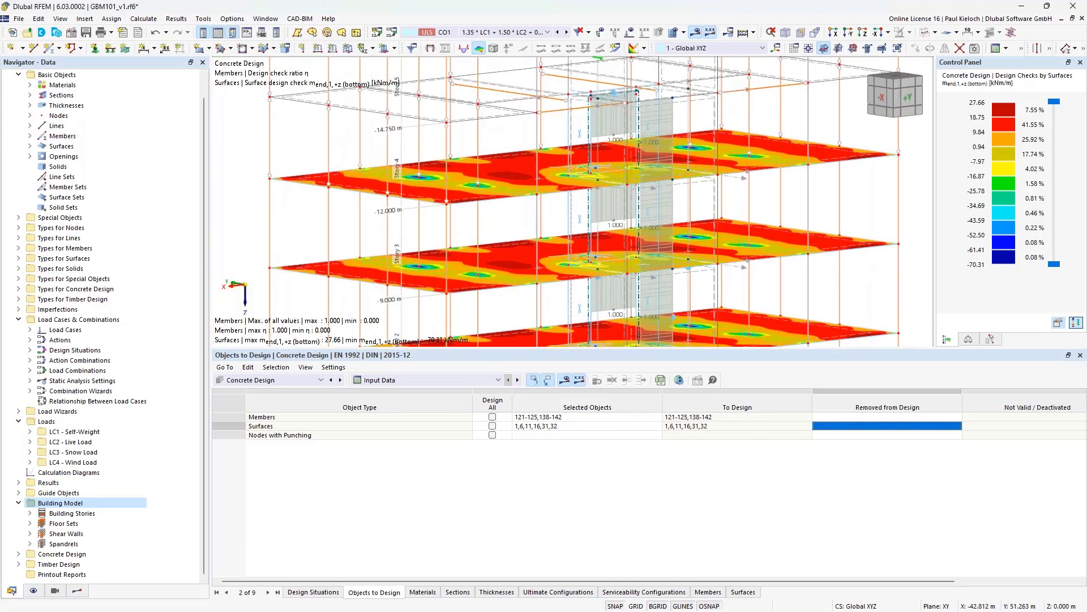
ctrl+middle_drag(860, 267, 850, 264)
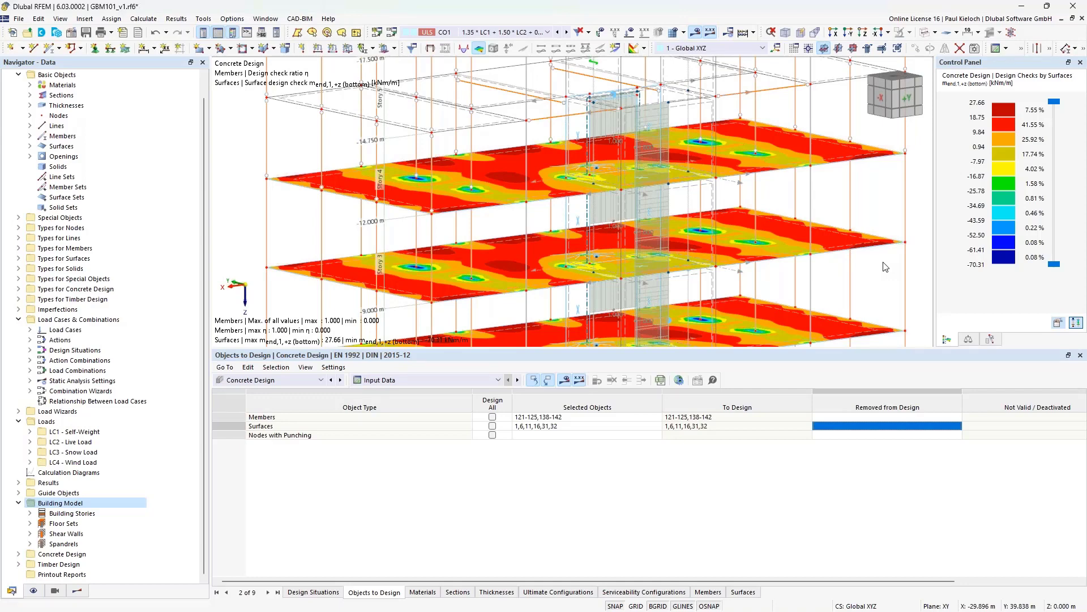
middle_drag(885, 266, 858, 277)
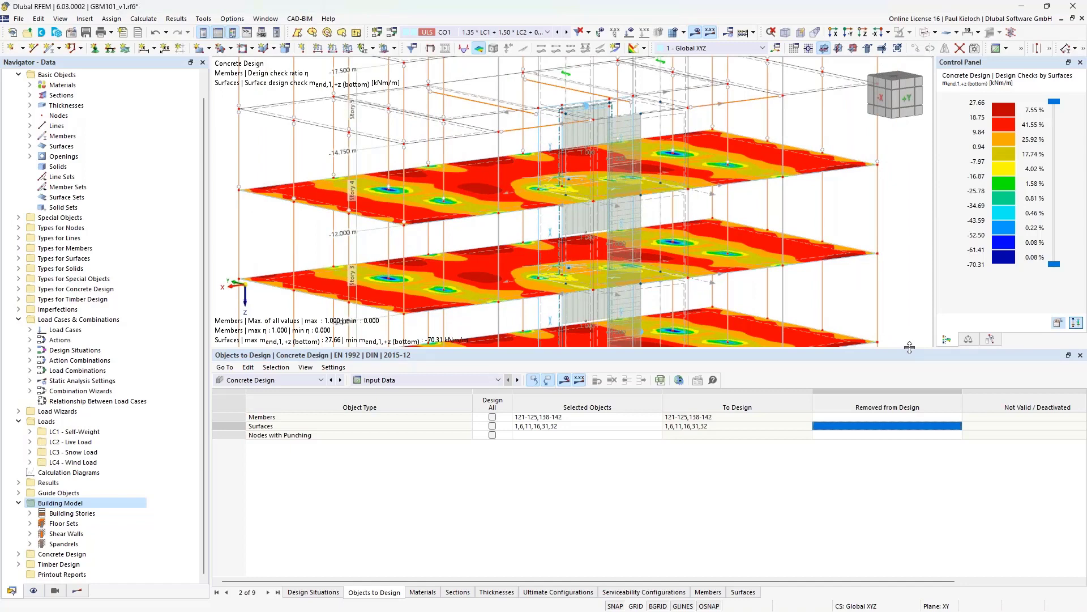
drag(910, 347, 913, 451)
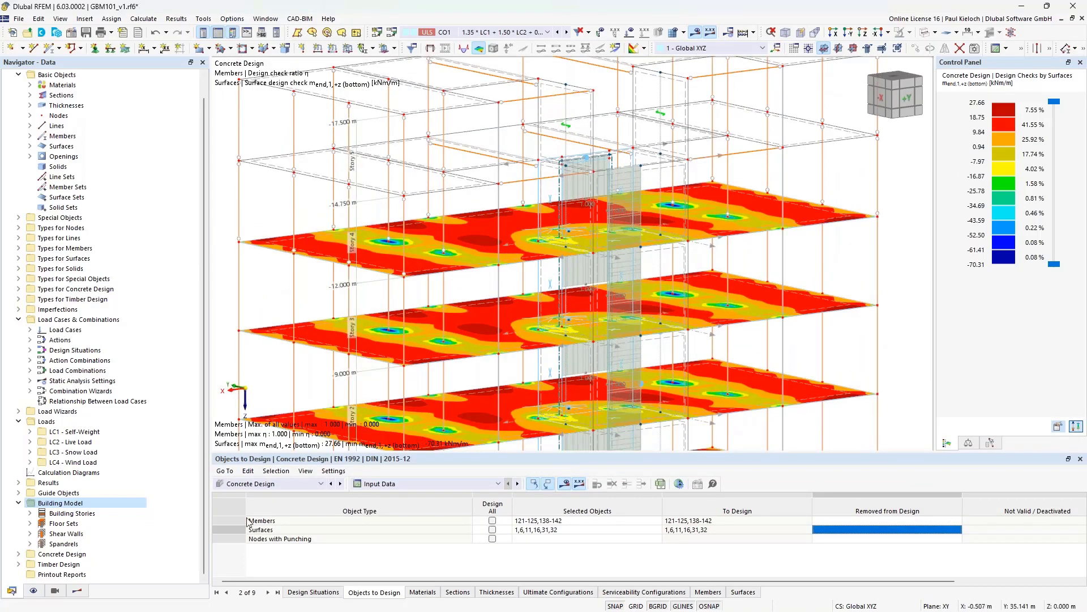
Hide the design checks on members in the results display, leaving the checks on surfaces shown
click(78, 590)
scroll(419, 243, down, 1)
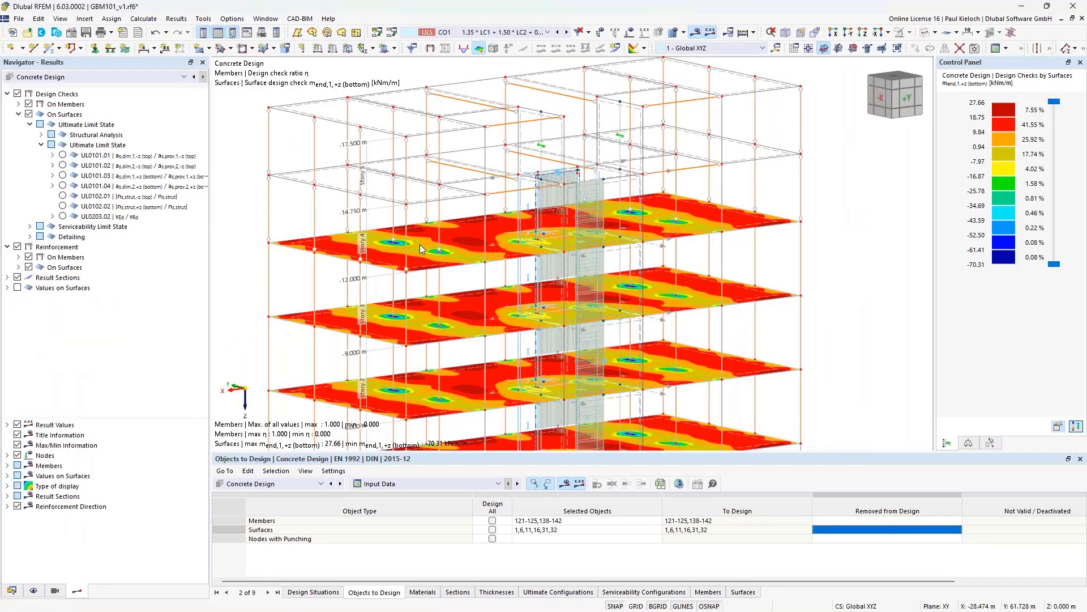
scroll(420, 246, down, 1)
ctrl+middle_drag(298, 267, 601, 268)
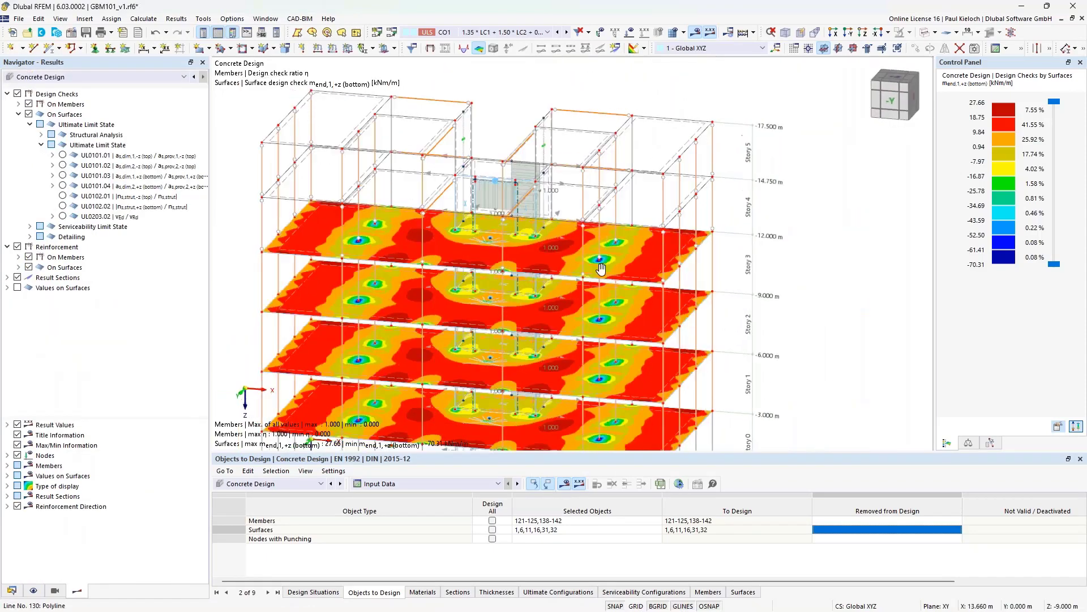
click(28, 104)
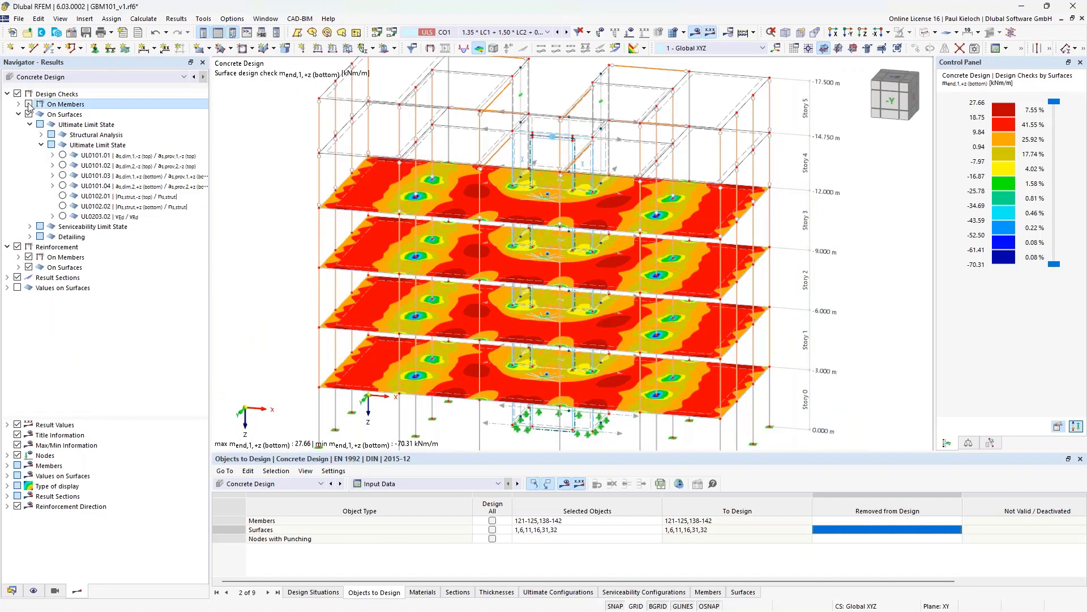
click(85, 115)
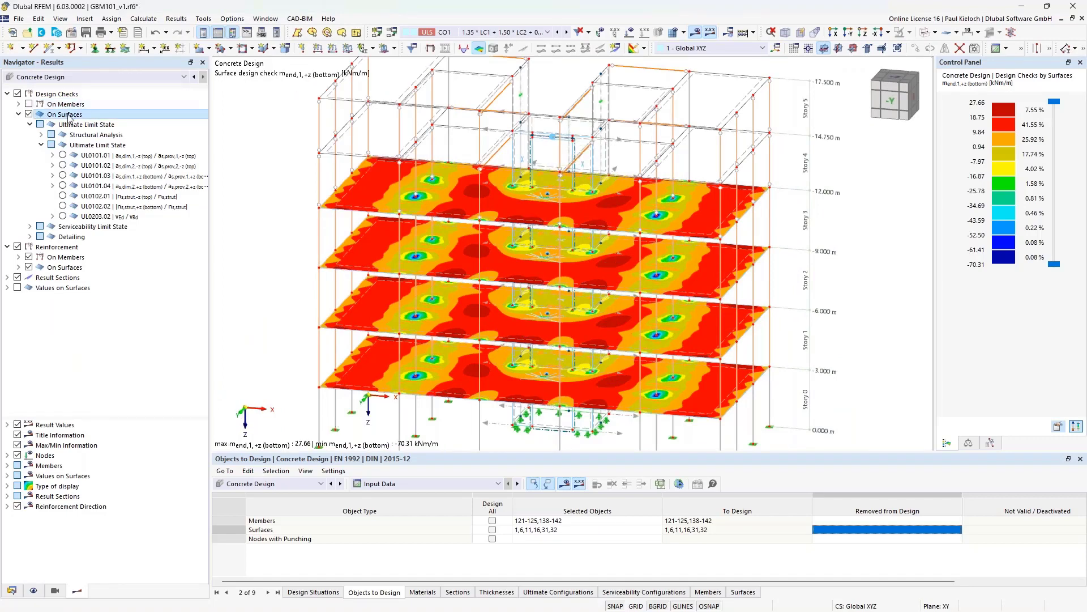
ctrl+middle_drag(794, 250, 813, 221)
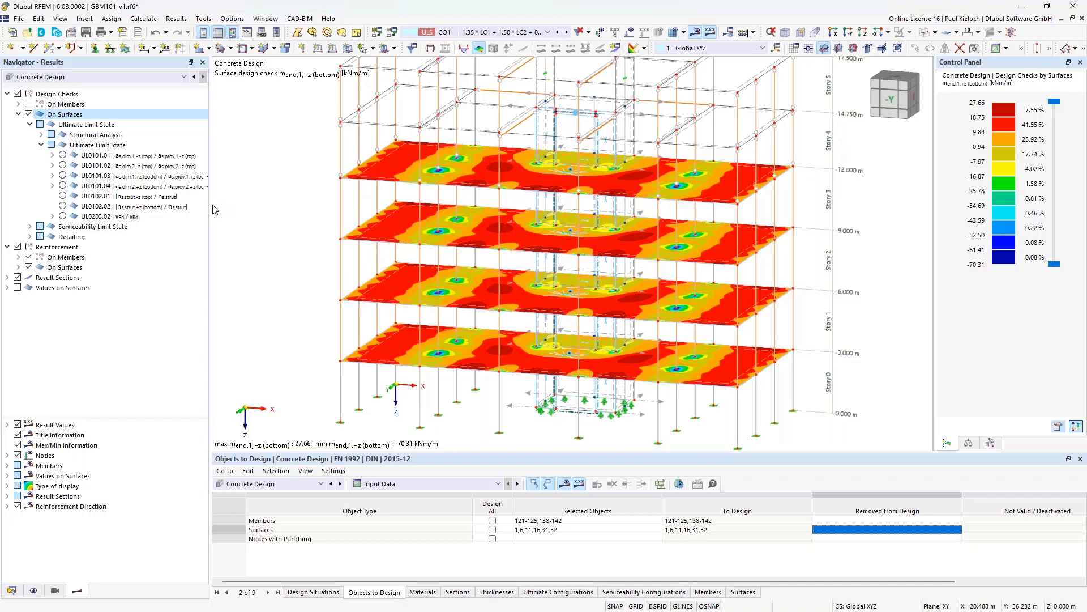
Display the ultimate limit state check UL0101.03 on the surfaces, the ratio of required to provided bottom reinforcement in direction 1
drag(210, 134, 237, 134)
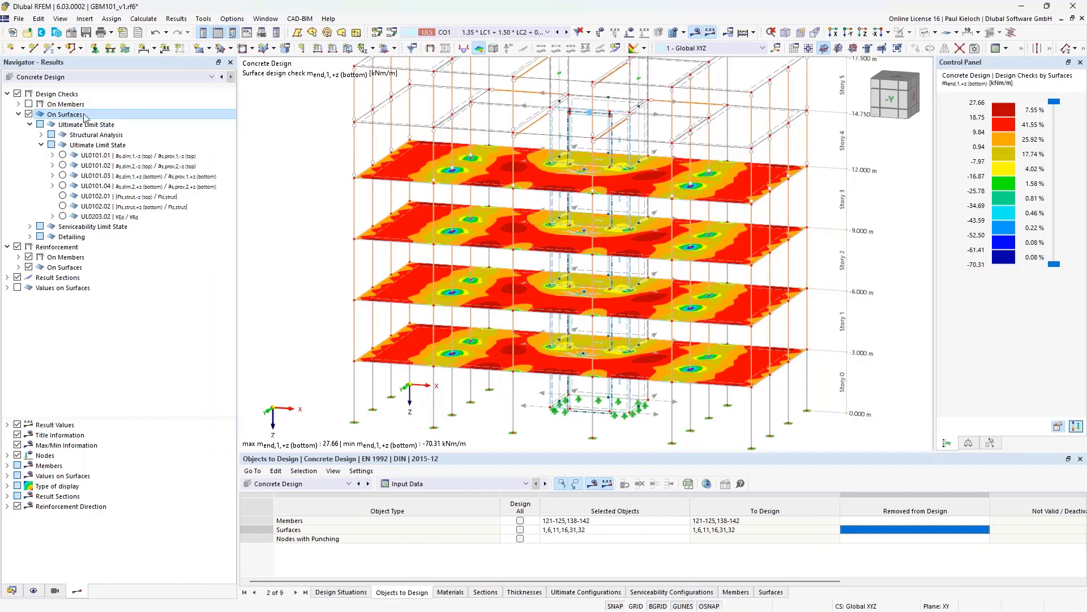
click(96, 146)
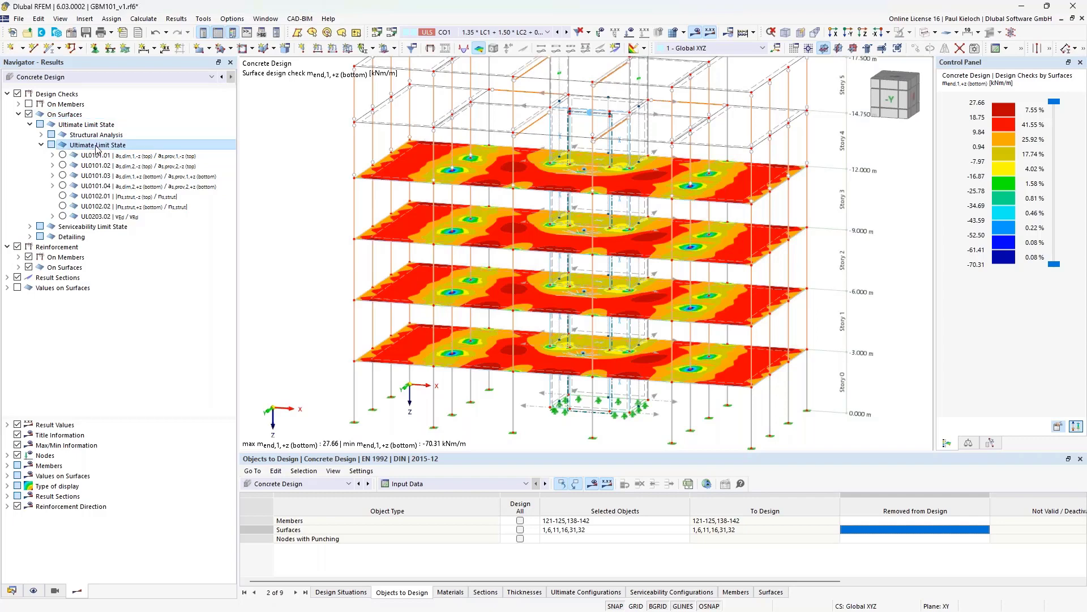
click(63, 176)
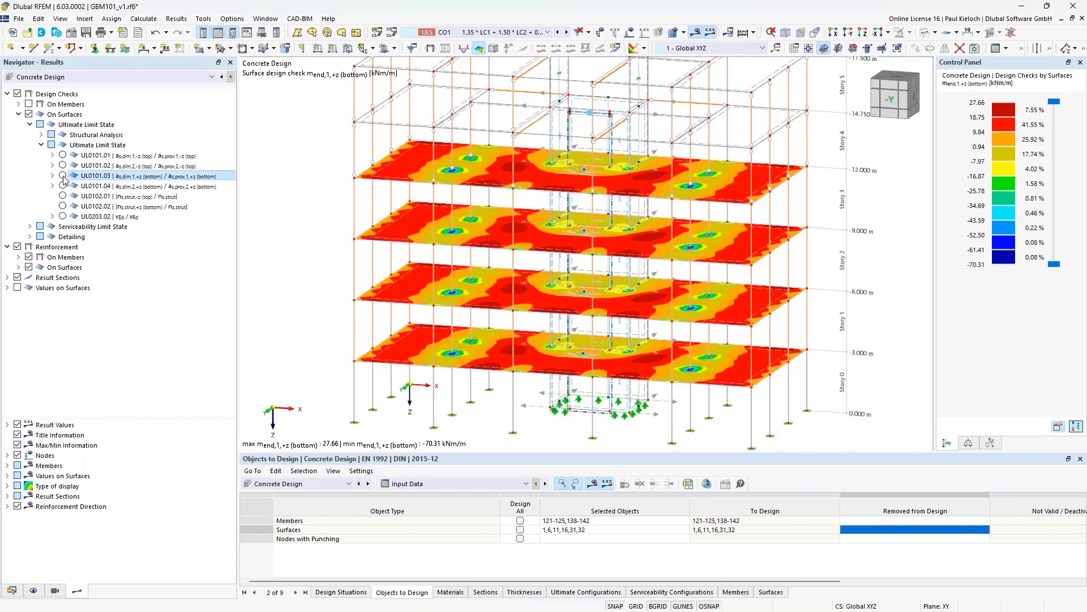
ctrl+middle_drag(555, 217, 760, 206)
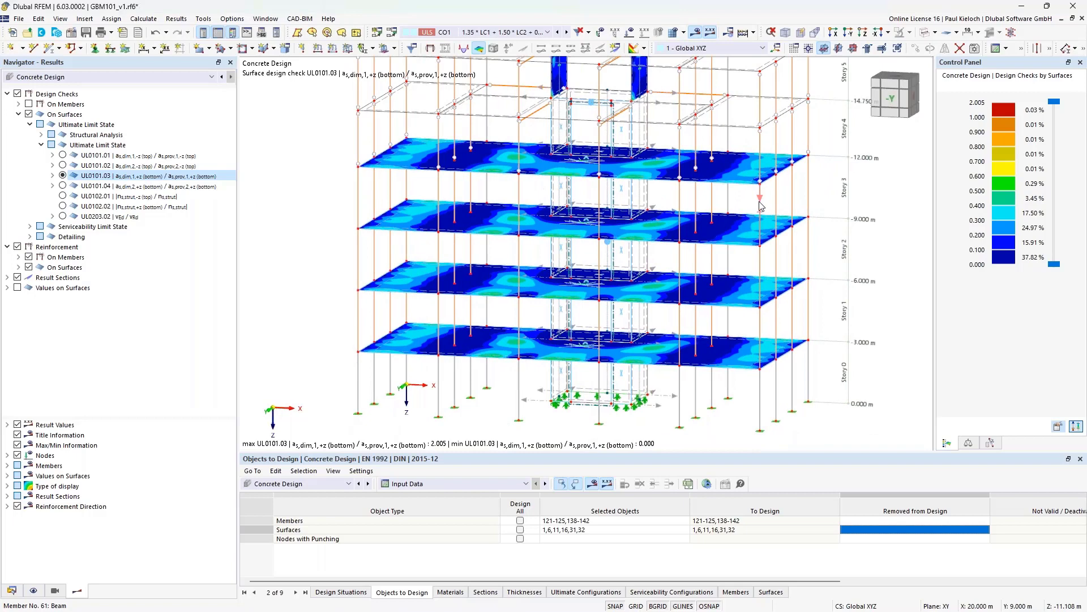
Display the required bottom reinforcement as,dim,1,+z of check UL0101.03 on the floor slabs and upper walls
click(53, 176)
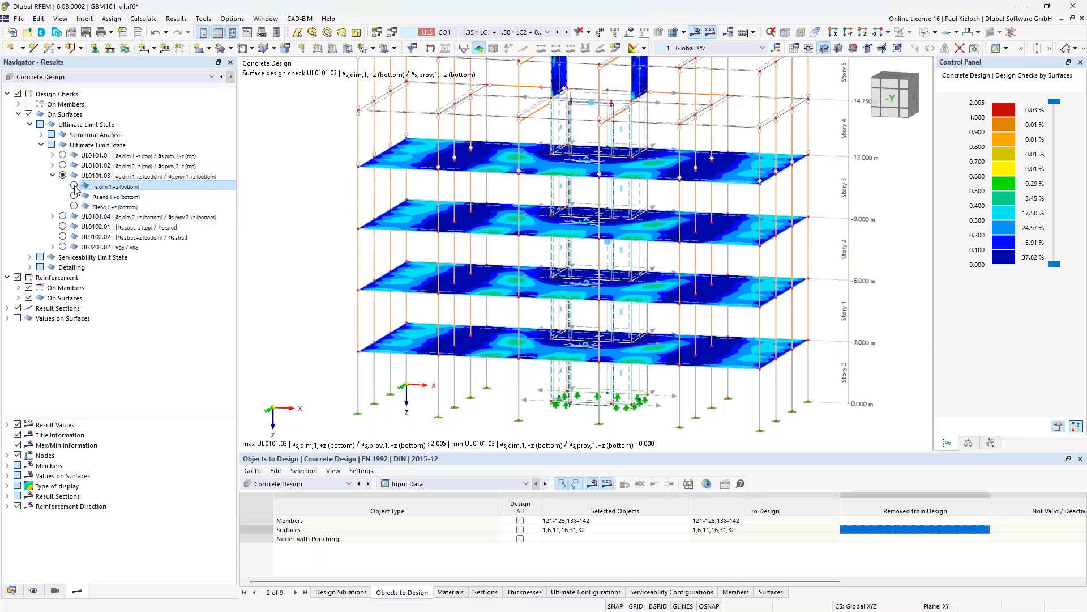
click(74, 186)
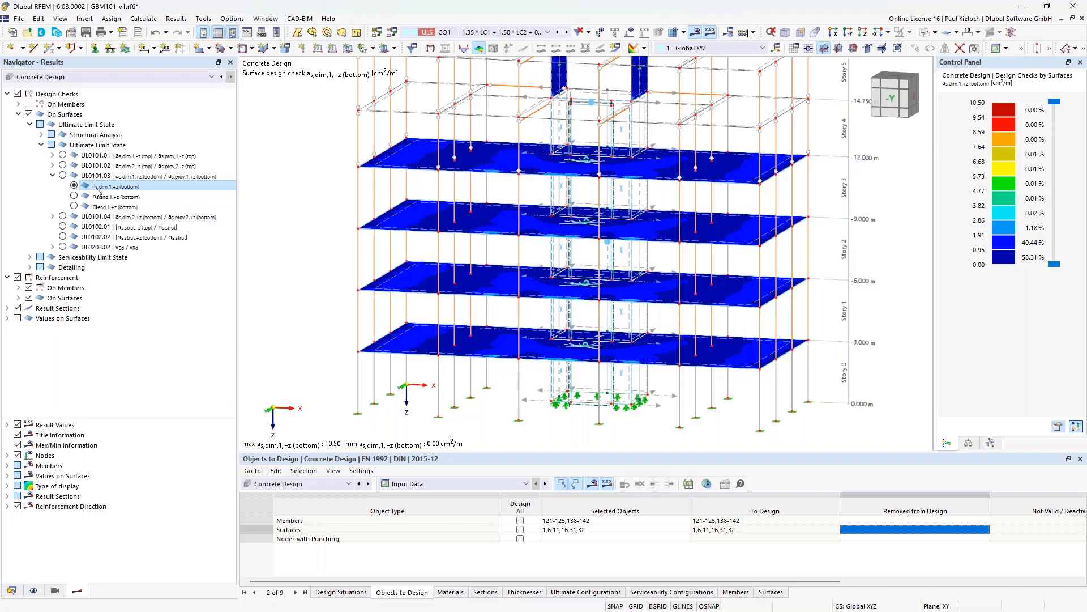
click(116, 196)
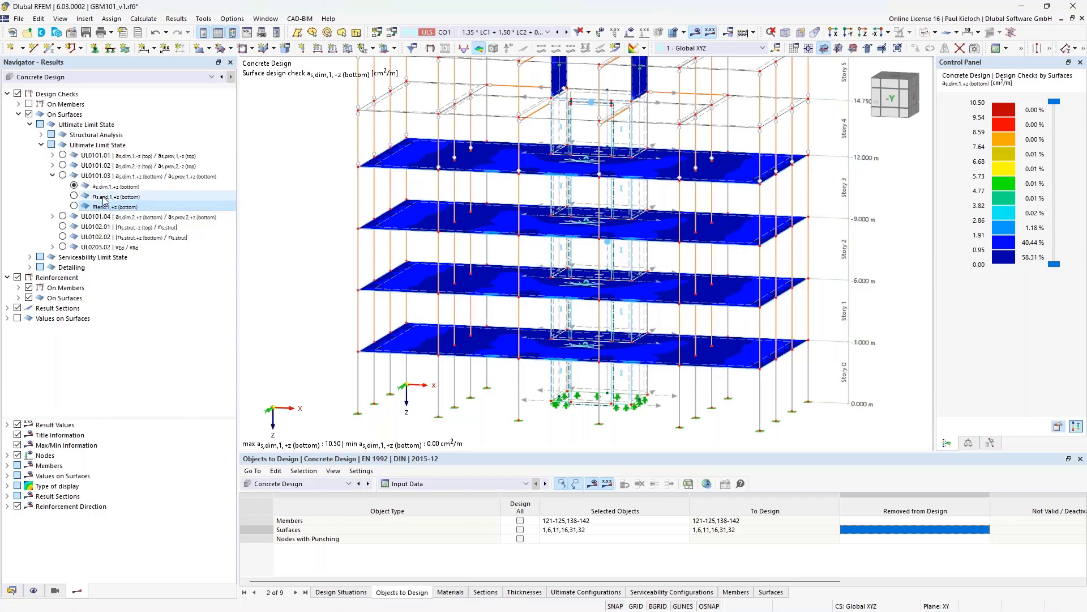
scroll(582, 192, down, 1)
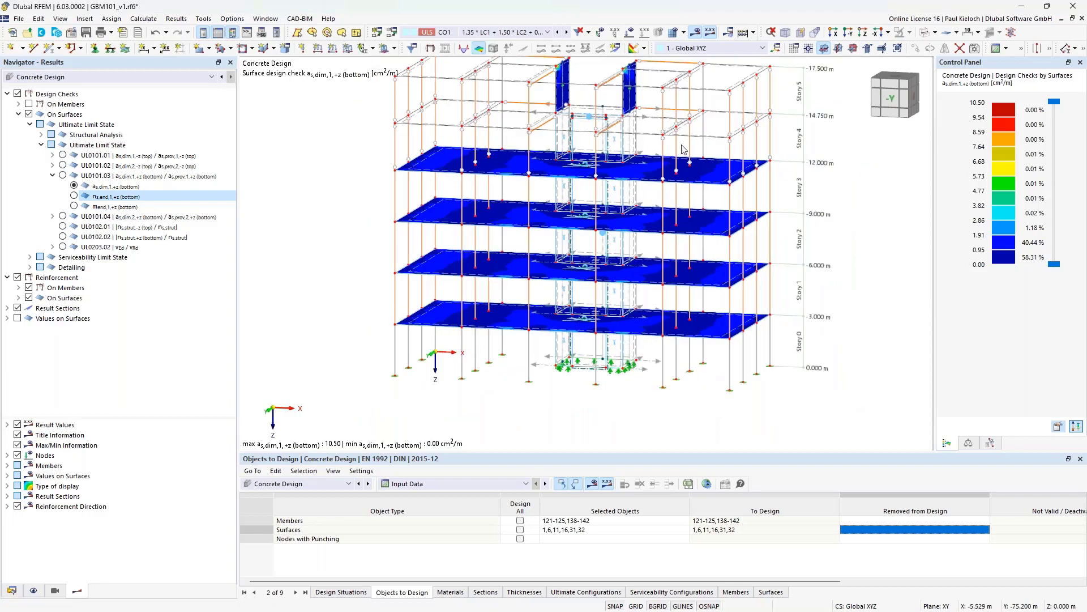
Display the bottom design axial force ns,end,1,+z of check UL0101.03 on the upper walls
ctrl+middle_drag(582, 192, 632, 220)
scroll(569, 85, up, 3)
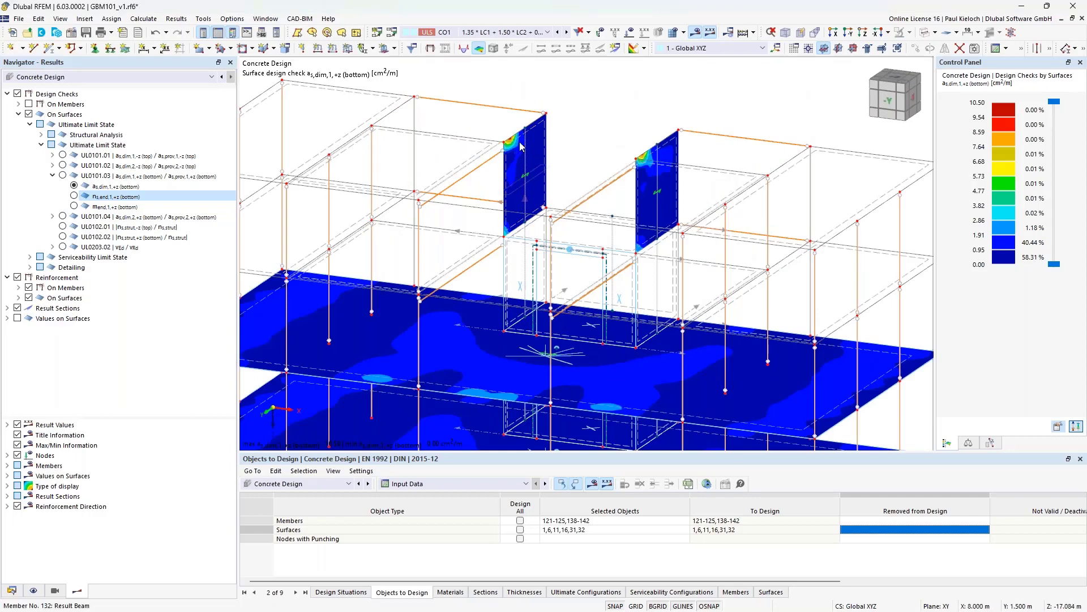
click(73, 196)
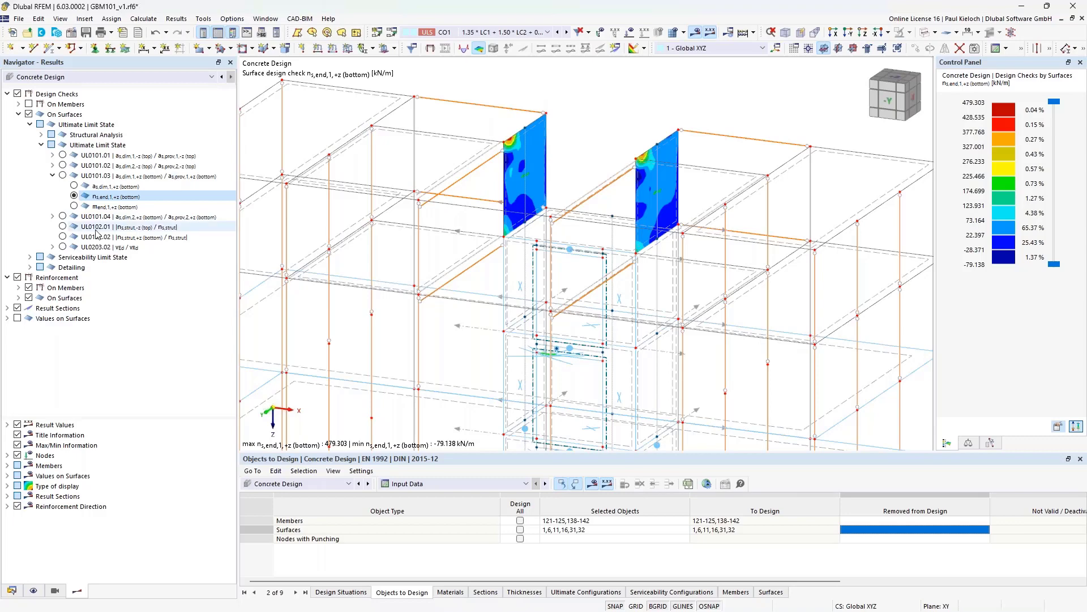
Display the bottom design moment mend,1,+z of check UL0101.03 on the floor slabs
click(73, 206)
scroll(586, 175, down, 5)
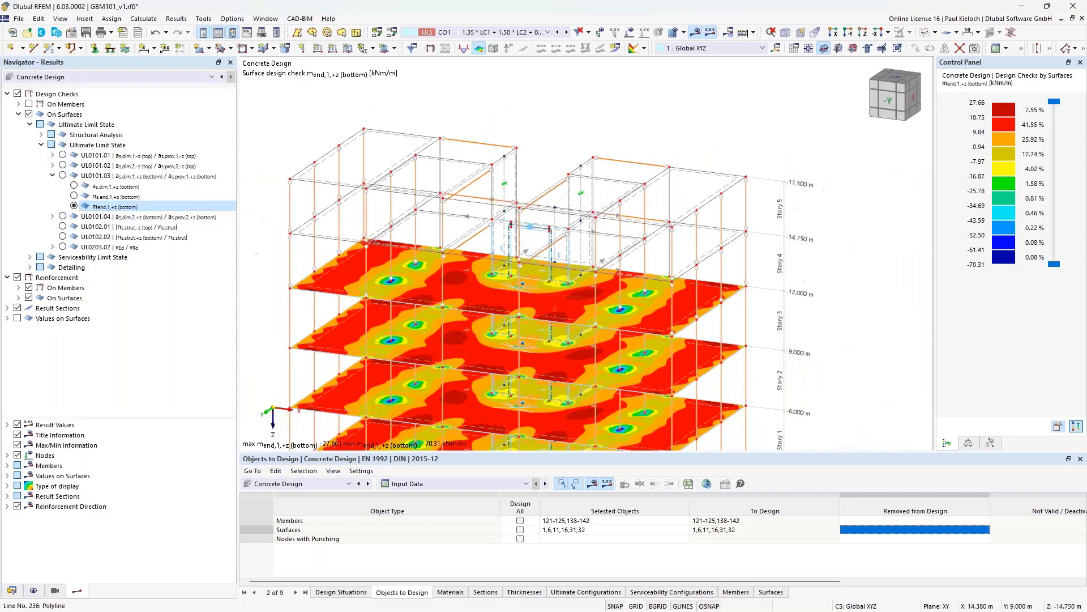
Check the properties of the floor slab surface at the -12.000 m level, including its stiffness type, and close them without changes
mouse_move(586, 174)
ctrl+middle_down()
mouse_move(605, 153)
mouse_move(601, 172)
ctrl+middle_up()
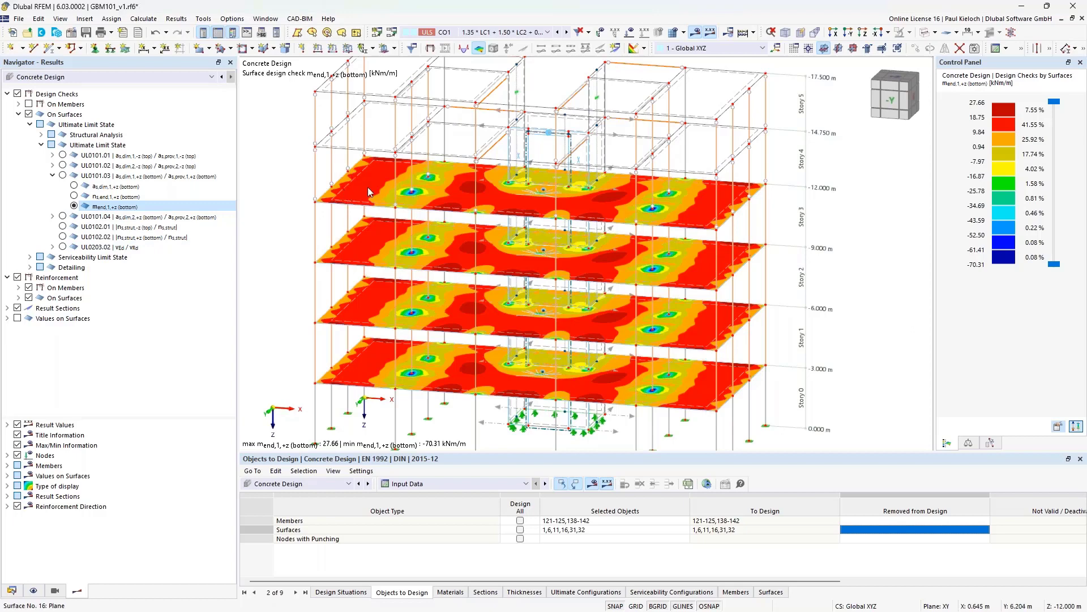
double_click(341, 191)
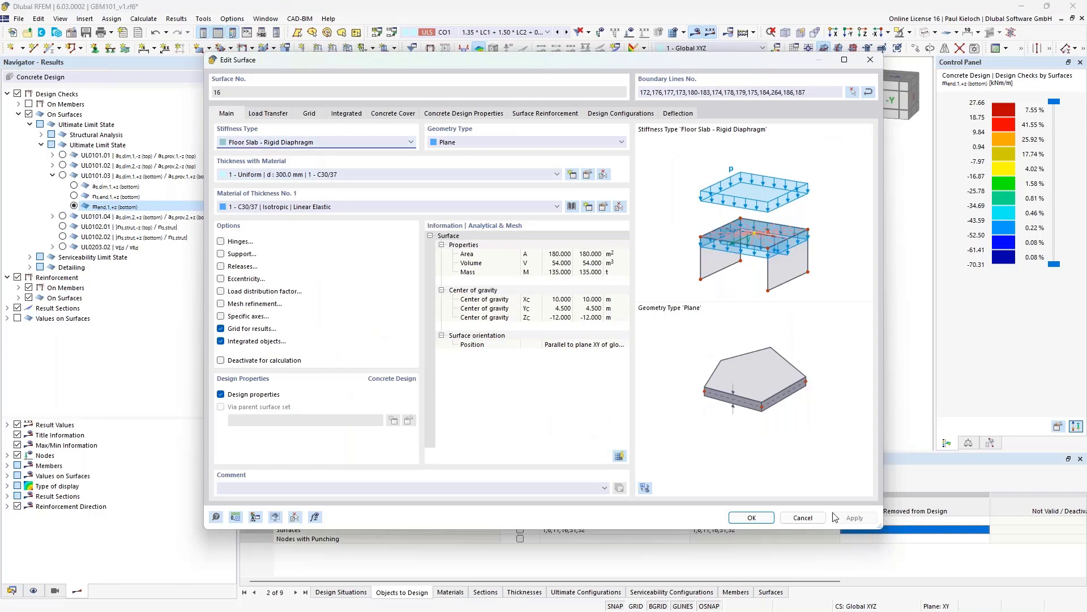
click(807, 519)
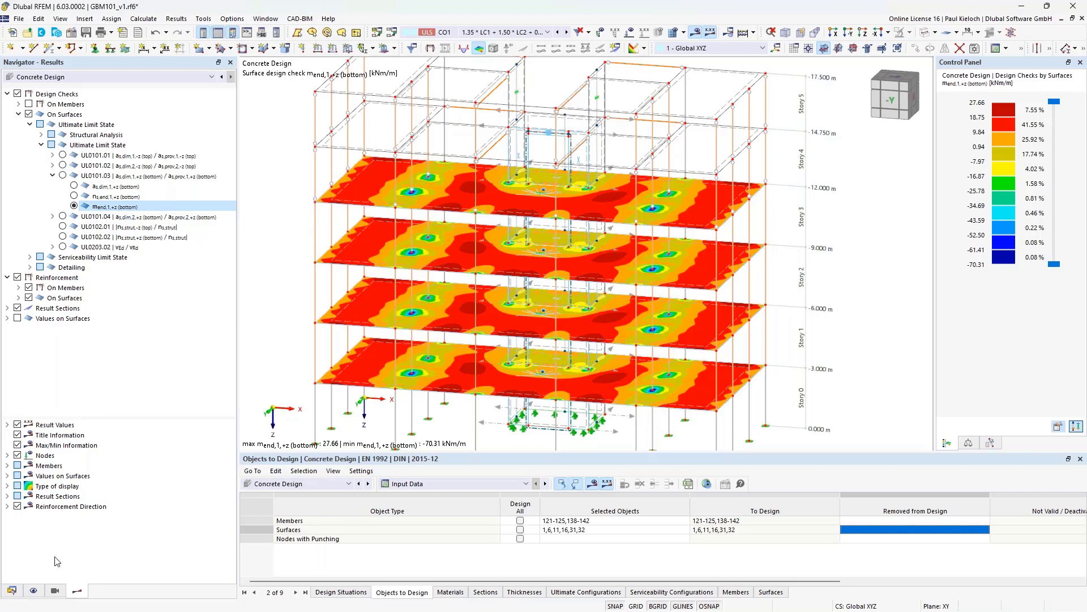
Look at the base data of model GBM101_v1, close it without changes and return to the results navigator
click(16, 592)
scroll(114, 170, up, 1)
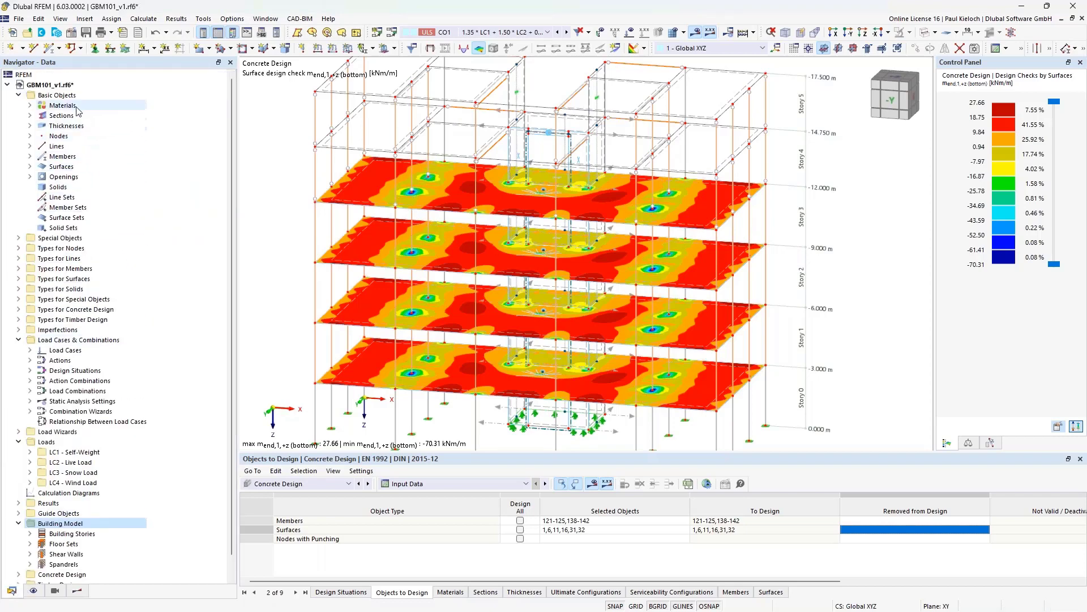
click(67, 87)
right_click(65, 86)
click(97, 95)
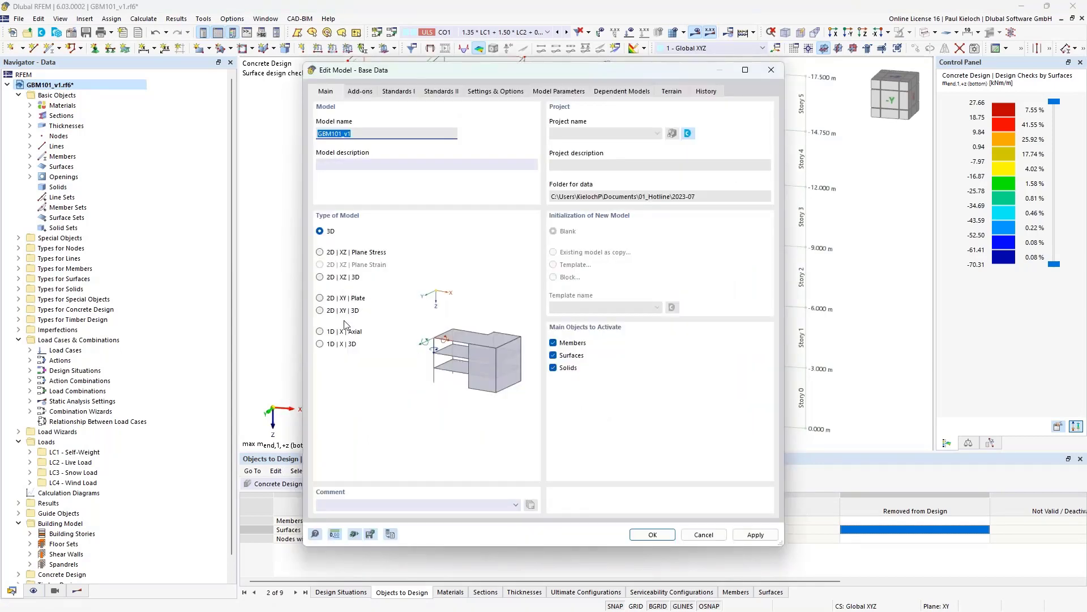
click(704, 534)
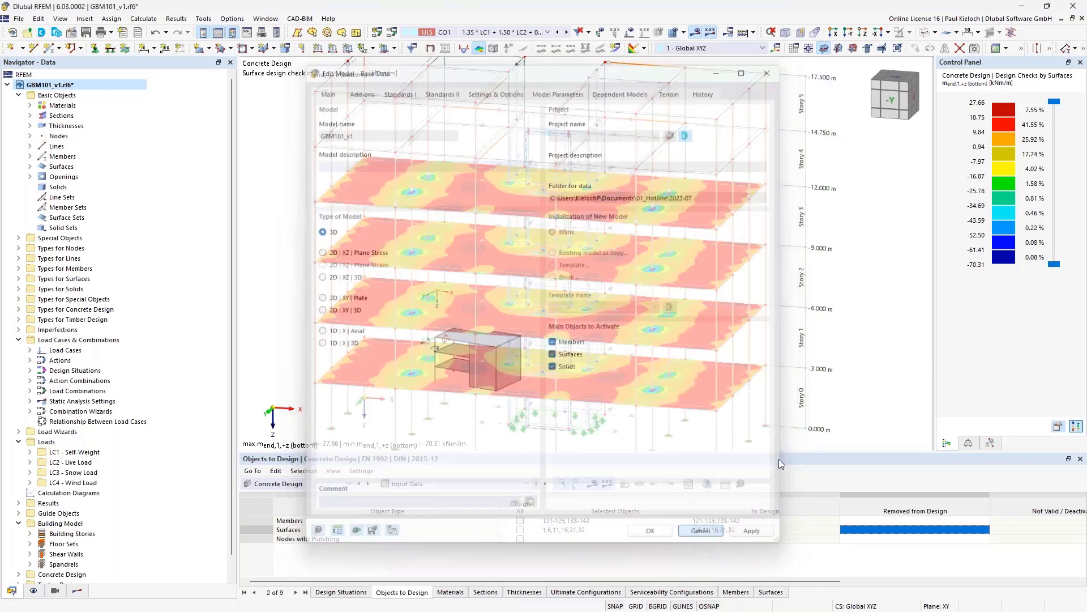
scroll(764, 207, down, 3)
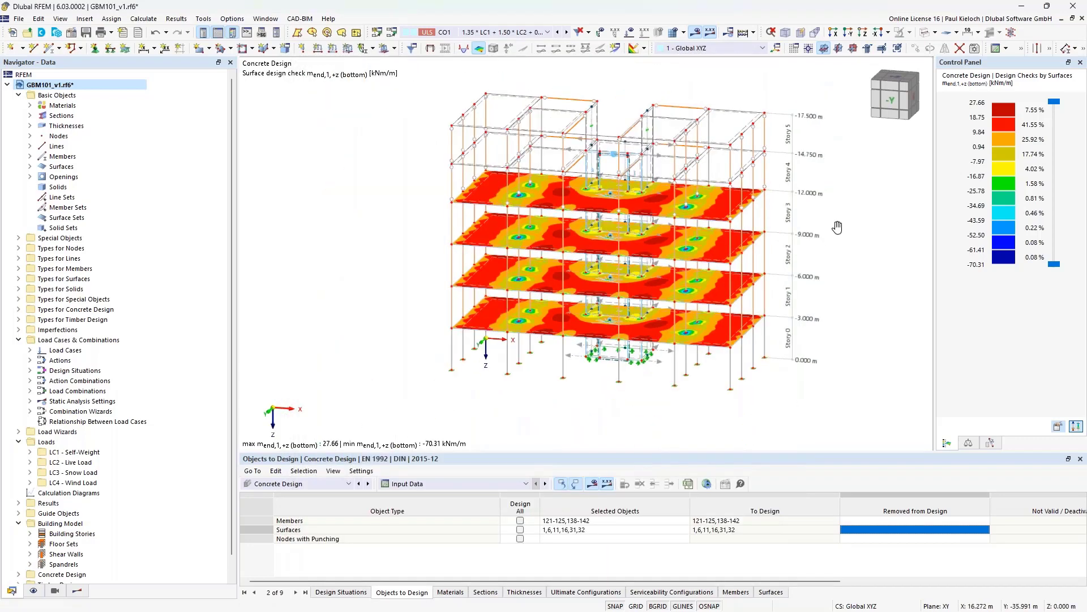
middle_drag(835, 228, 757, 237)
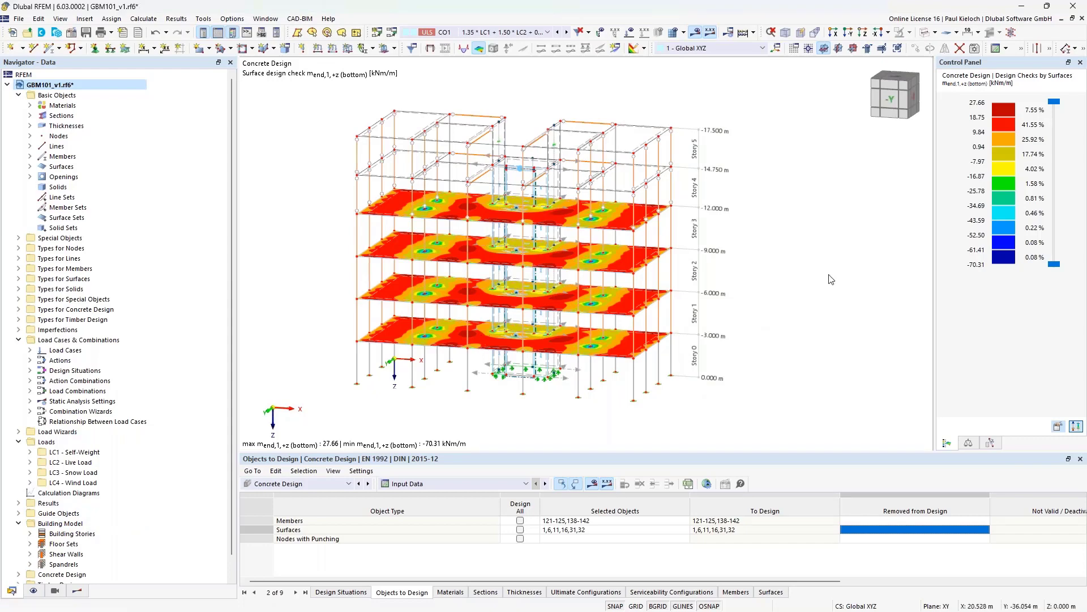
click(77, 591)
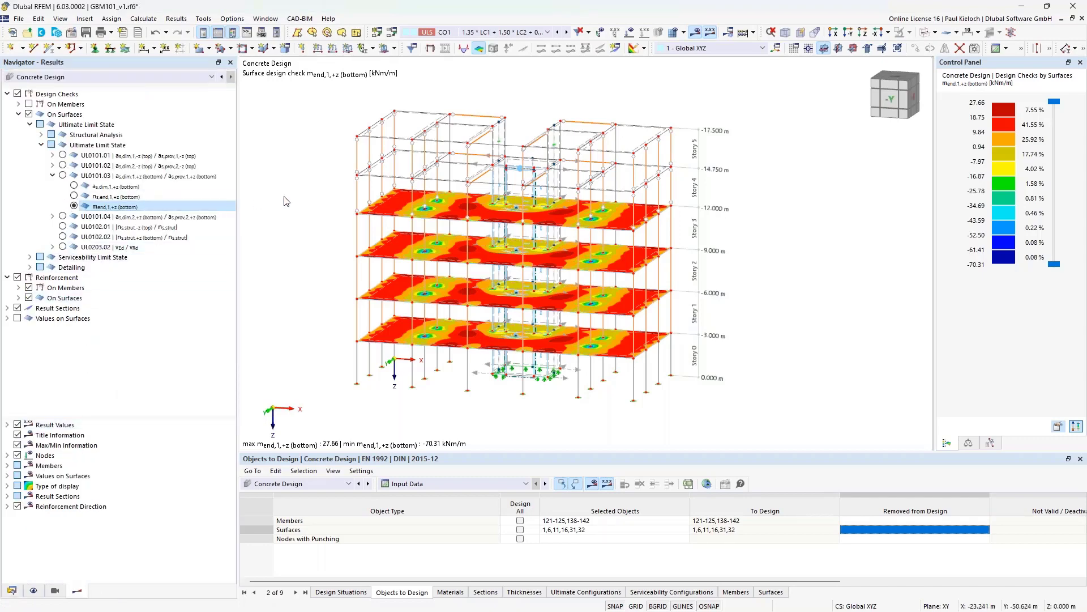
Show the static analysis results table by stories with the story actions
ctrl+middle_drag(333, 192, 297, 199)
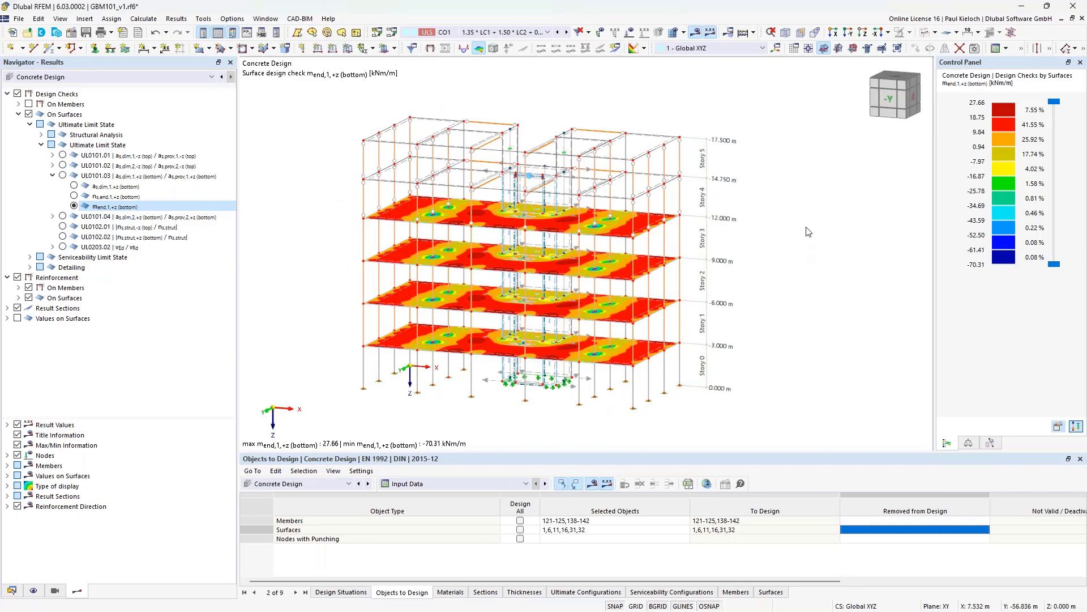
middle_drag(808, 230, 816, 220)
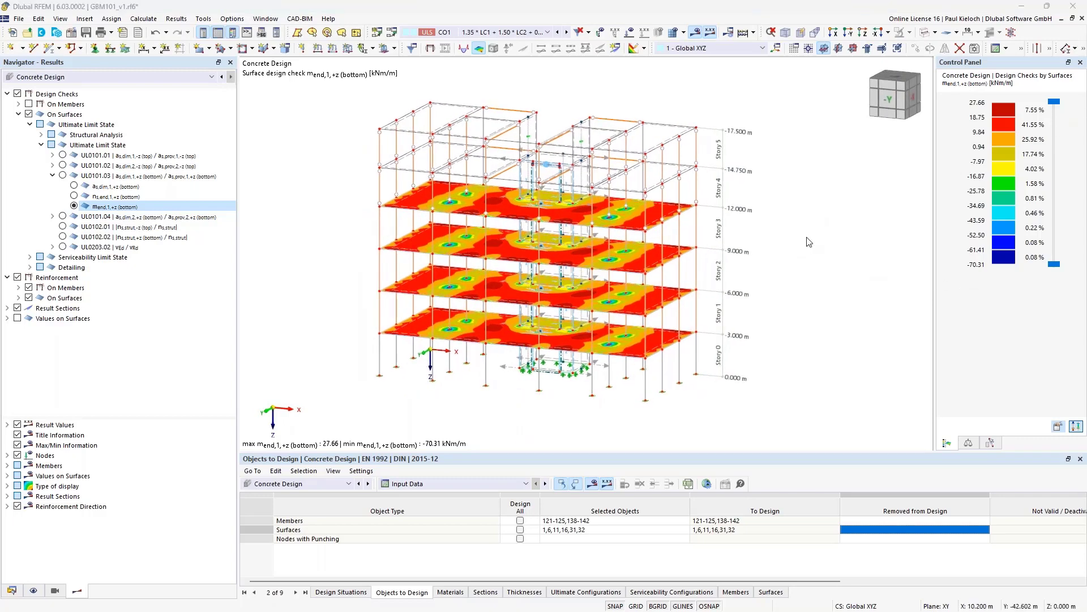
ctrl+middle_drag(315, 321, 316, 320)
click(312, 482)
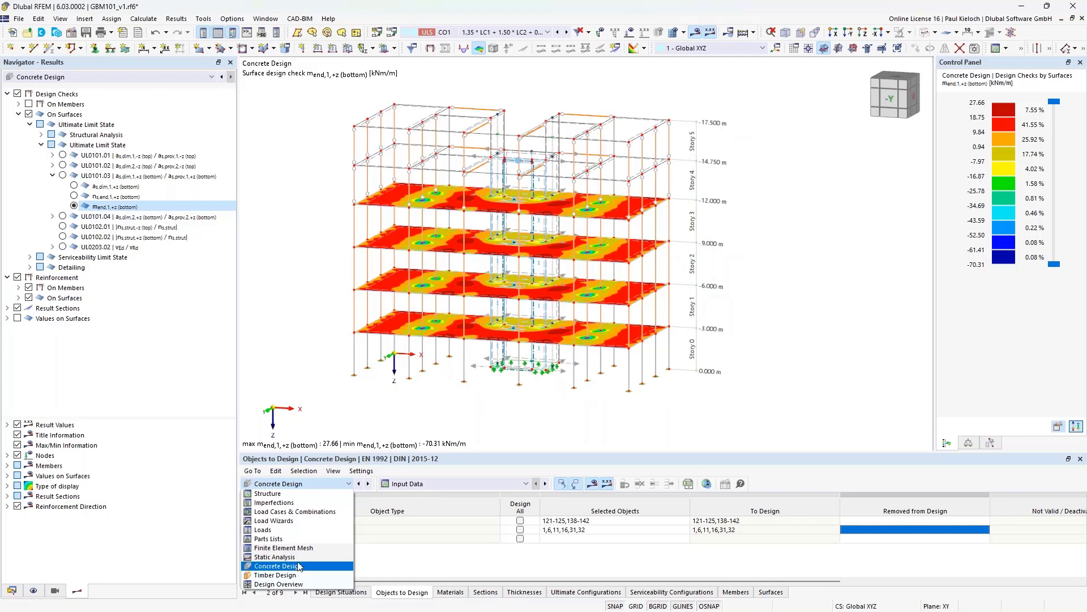
click(296, 565)
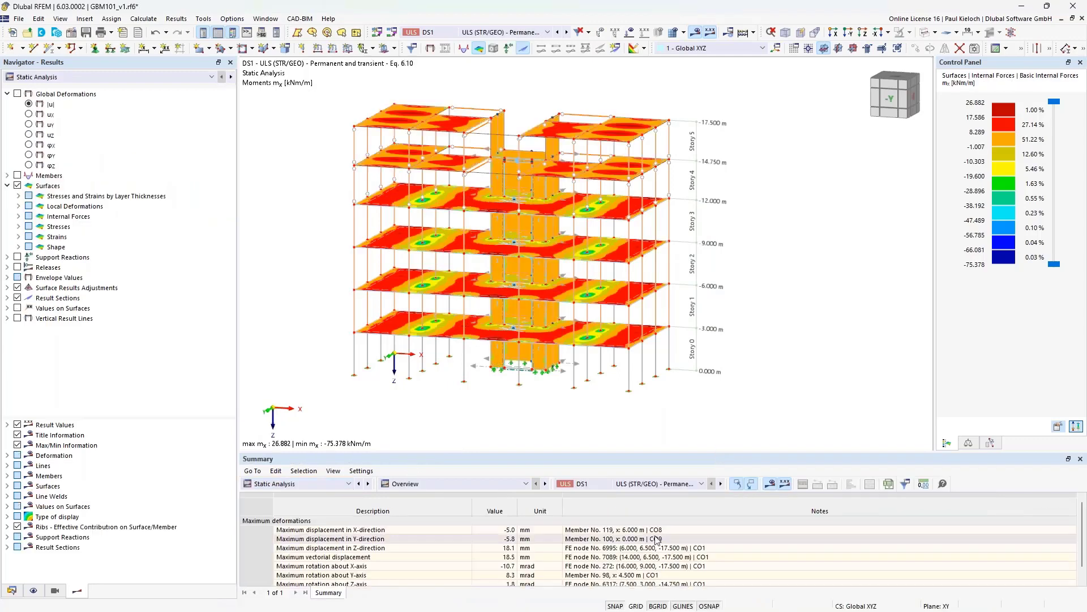
click(495, 484)
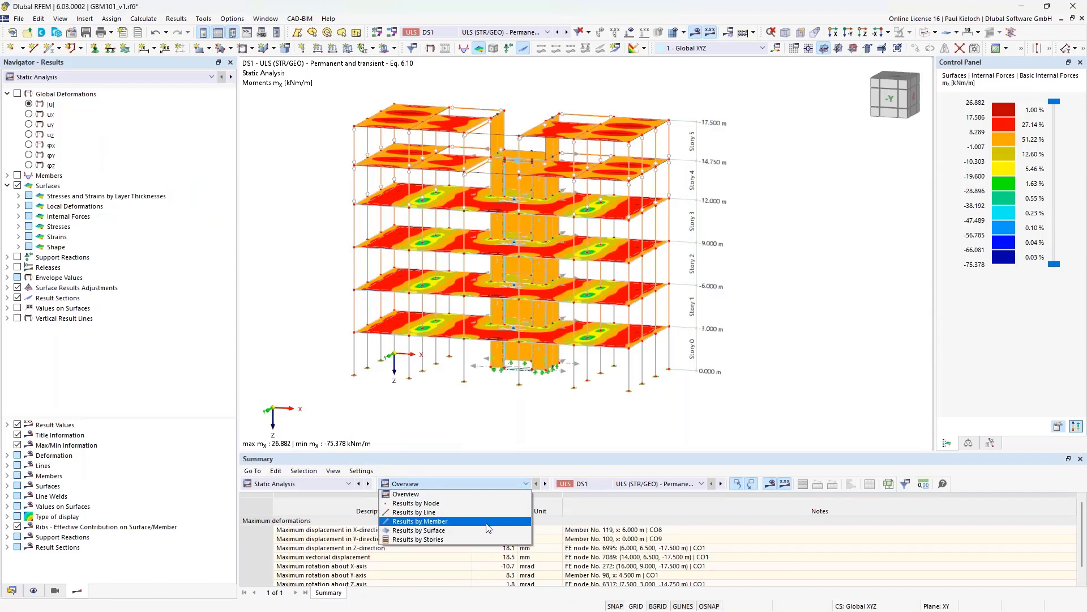
click(483, 539)
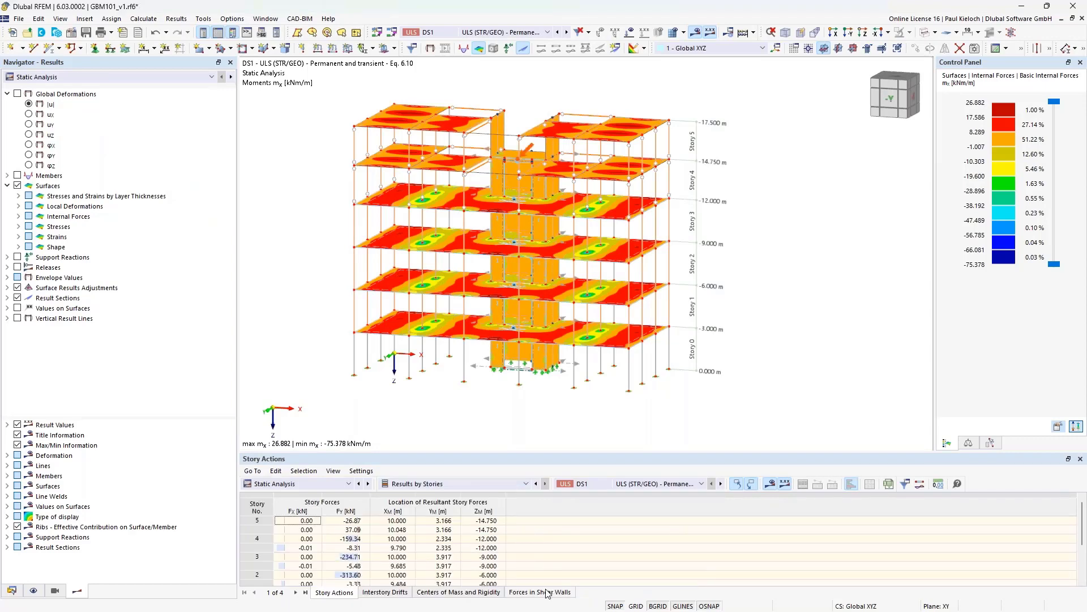
Switch the story results to load combination CO5 and list the centers of mass and rigidity
click(634, 484)
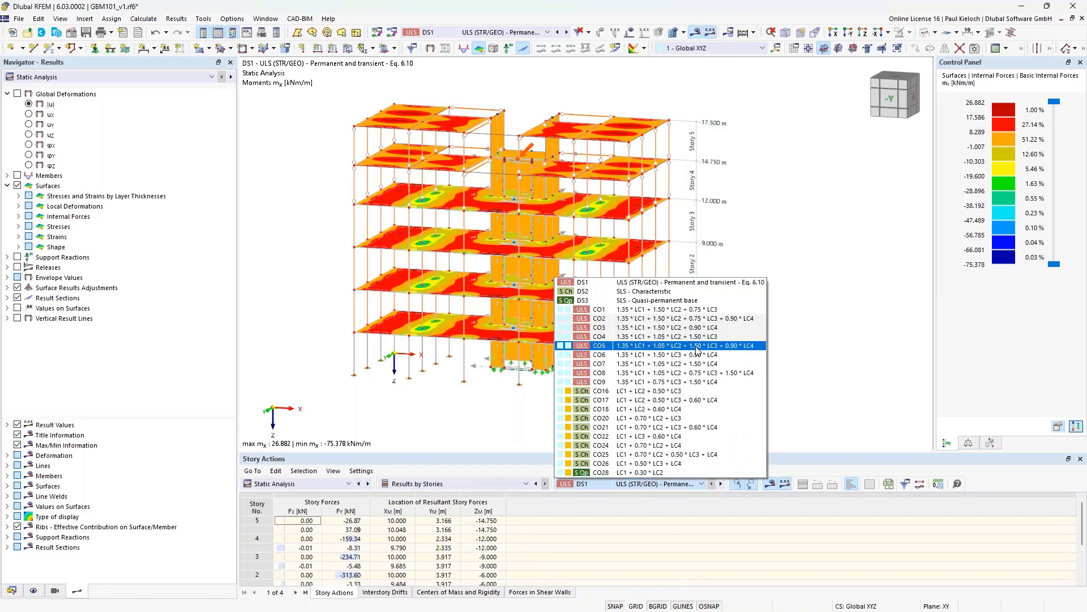
key(Escape)
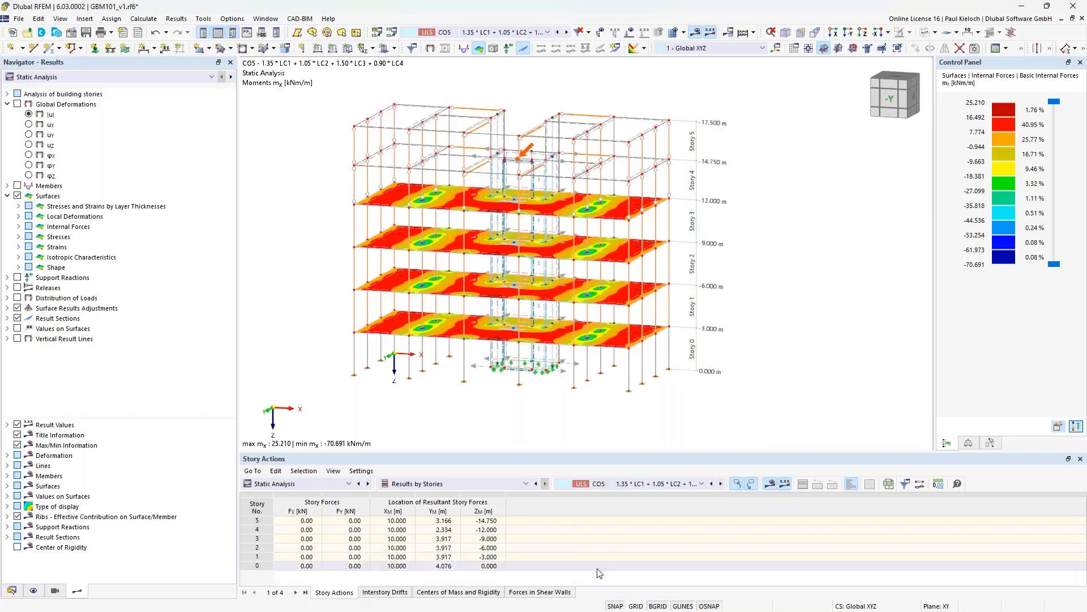
click(483, 593)
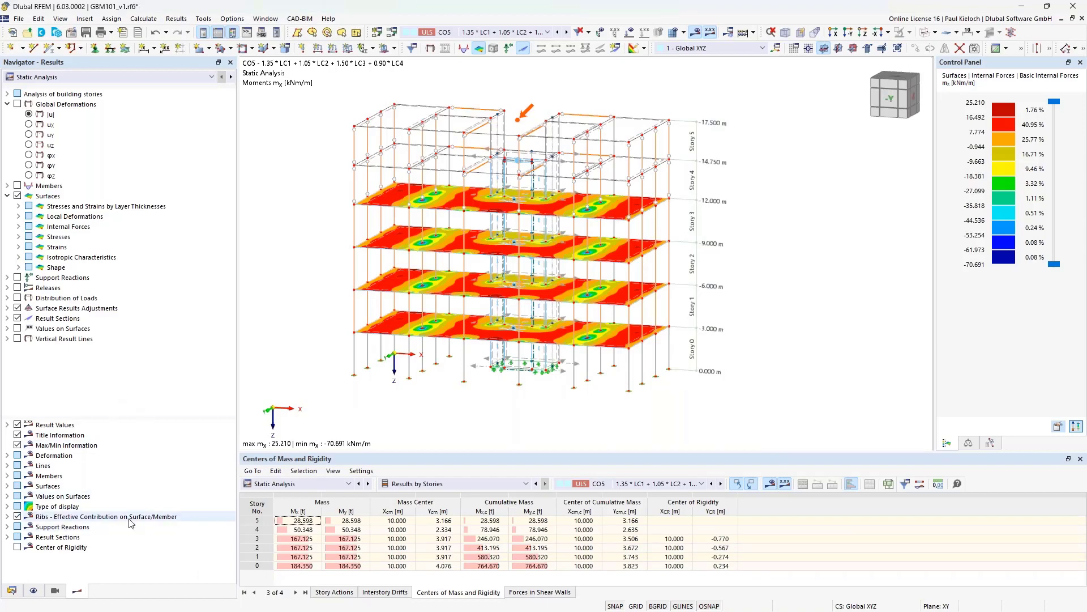
Turn on the center of rigidity display in the model and inspect the points beside the floor slabs
click(17, 548)
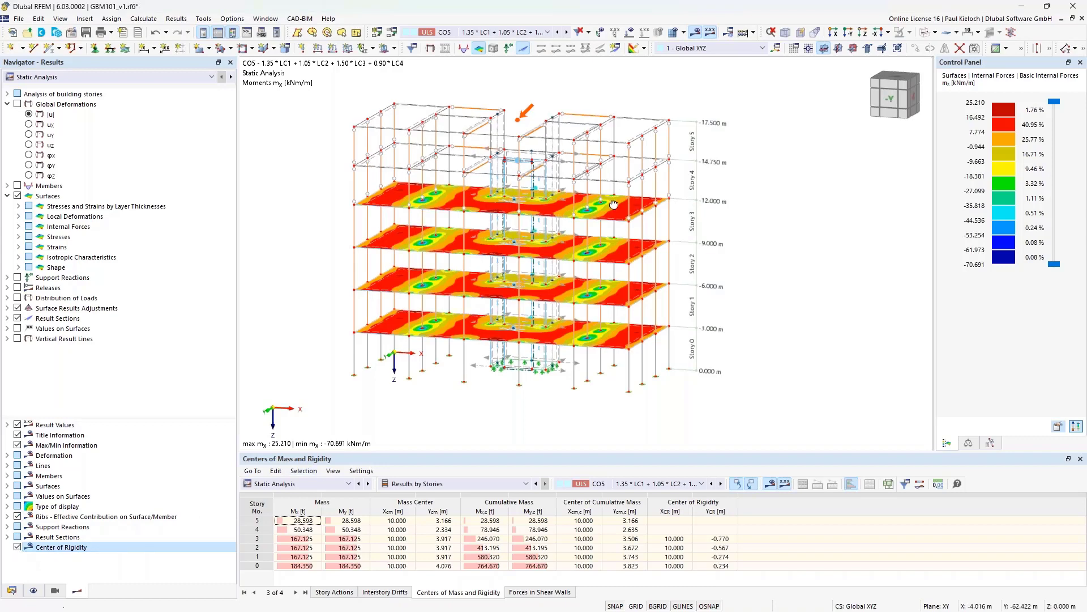
ctrl+middle_drag(628, 212, 430, 179)
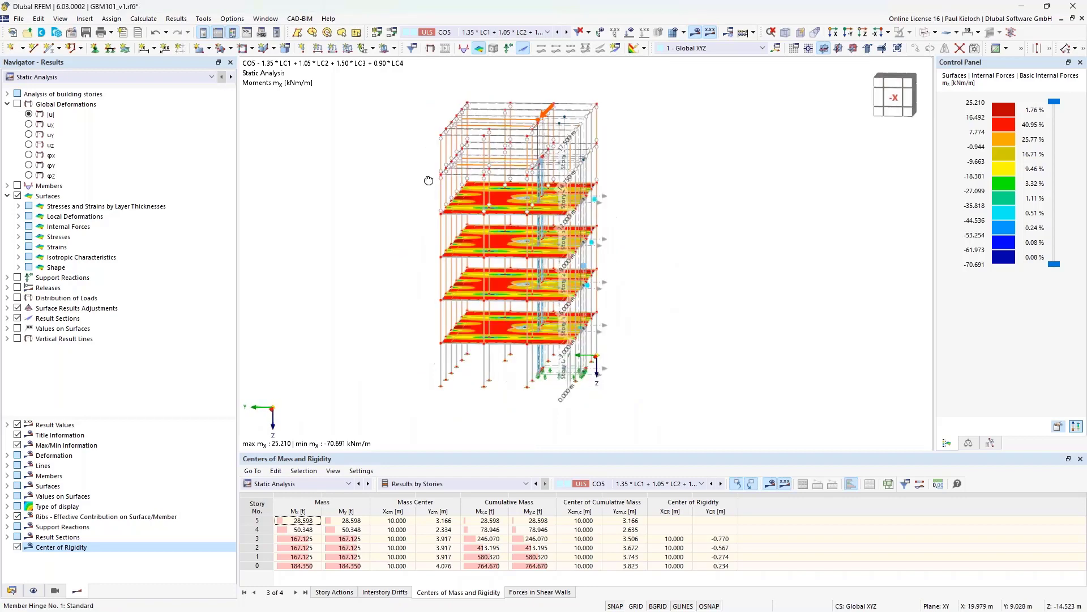
scroll(580, 223, up, 5)
ctrl+middle_drag(624, 197, 596, 199)
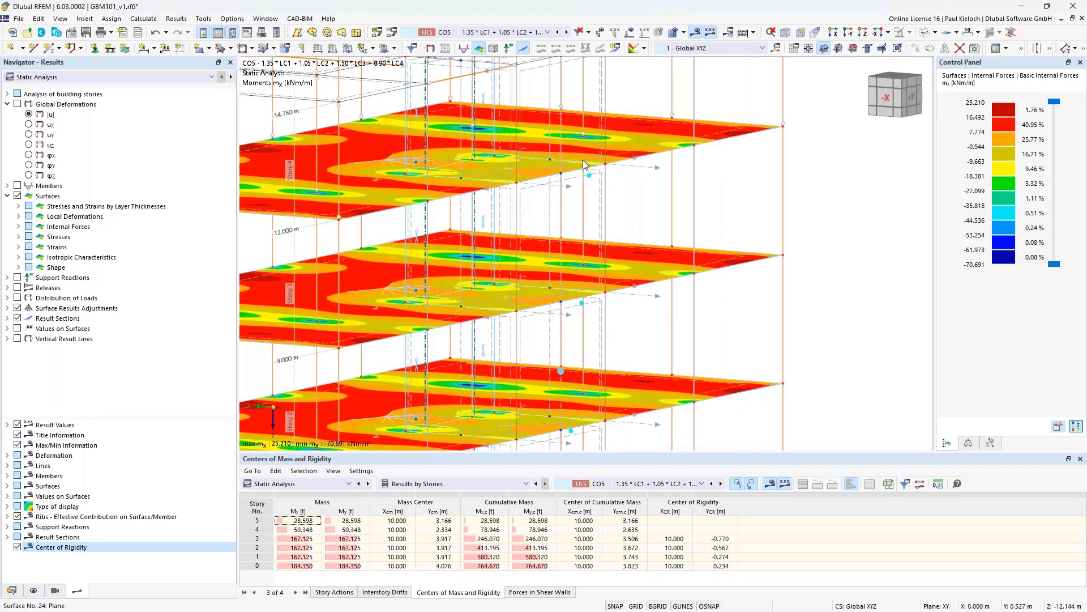
ctrl+middle_drag(611, 161, 636, 158)
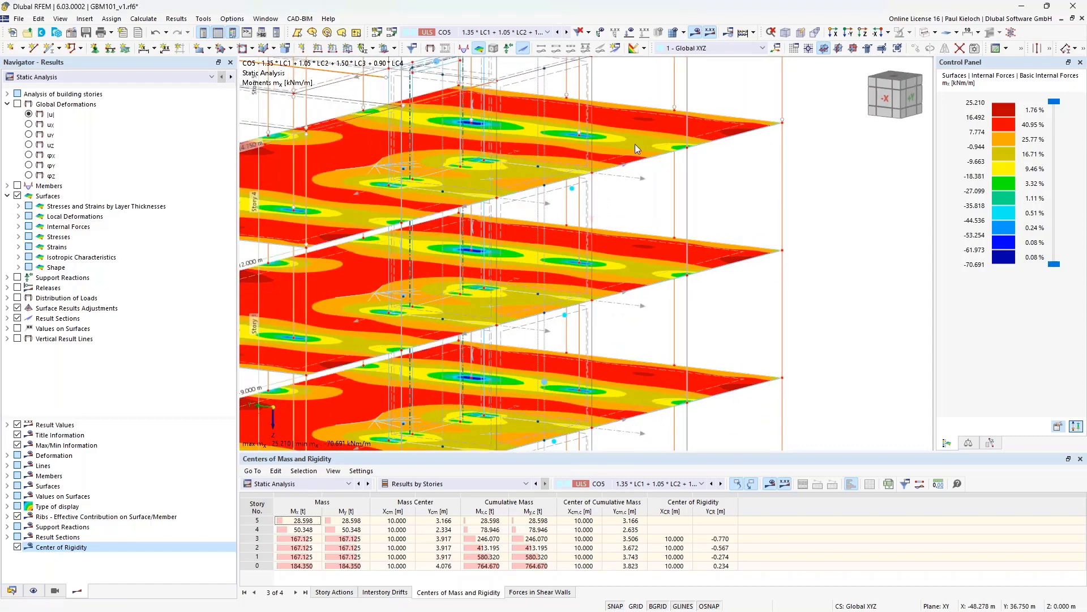
Examine the centers of rigidity of the stories from several sides, with the surface results hidden and shown
click(695, 32)
ctrl+middle_drag(715, 210, 703, 113)
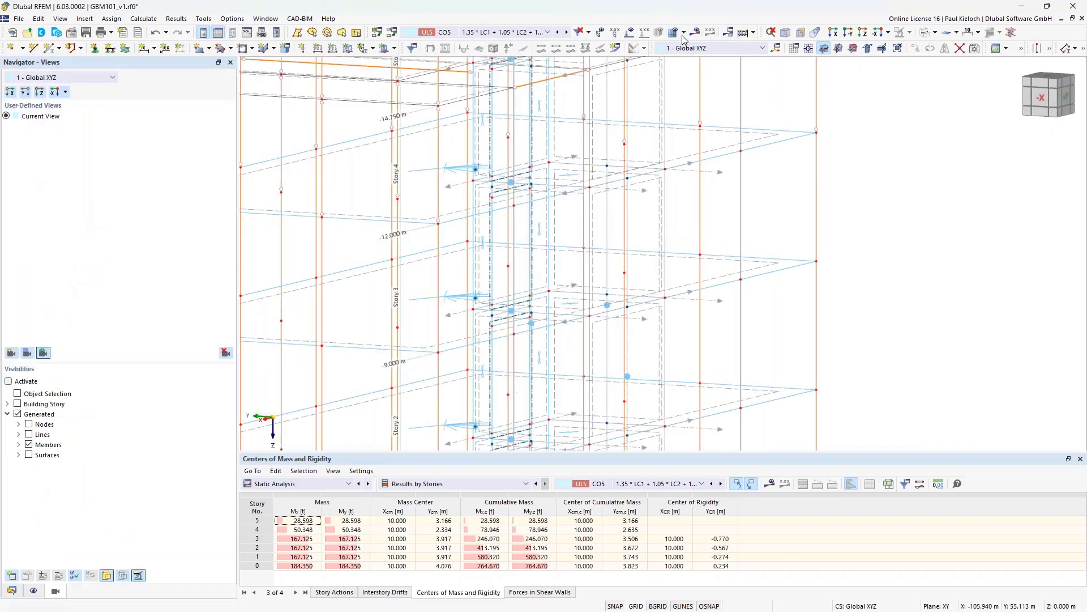
click(695, 31)
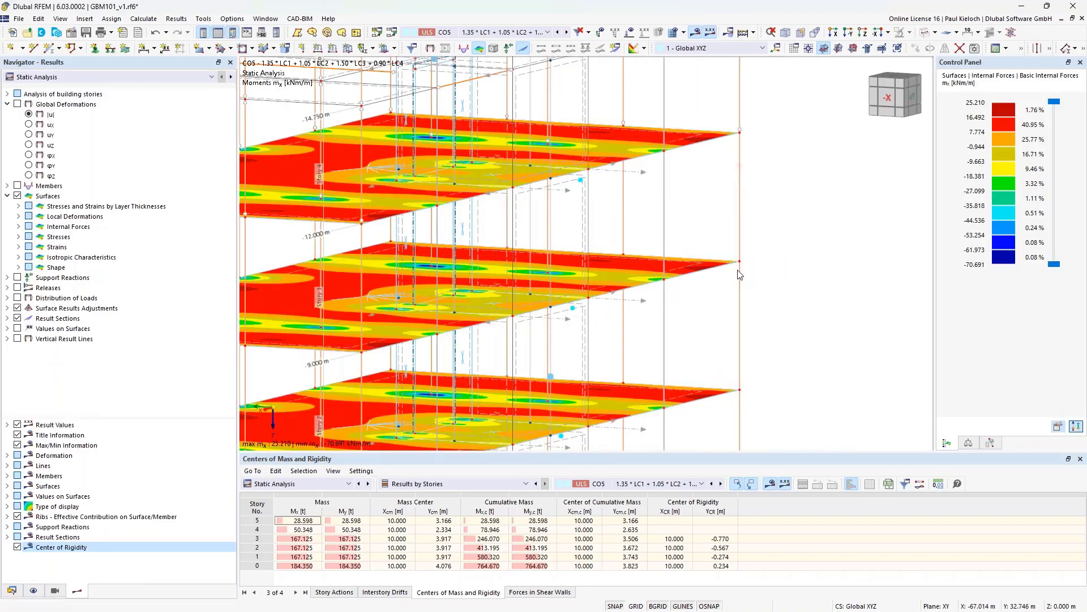
ctrl+middle_drag(738, 274, 595, 190)
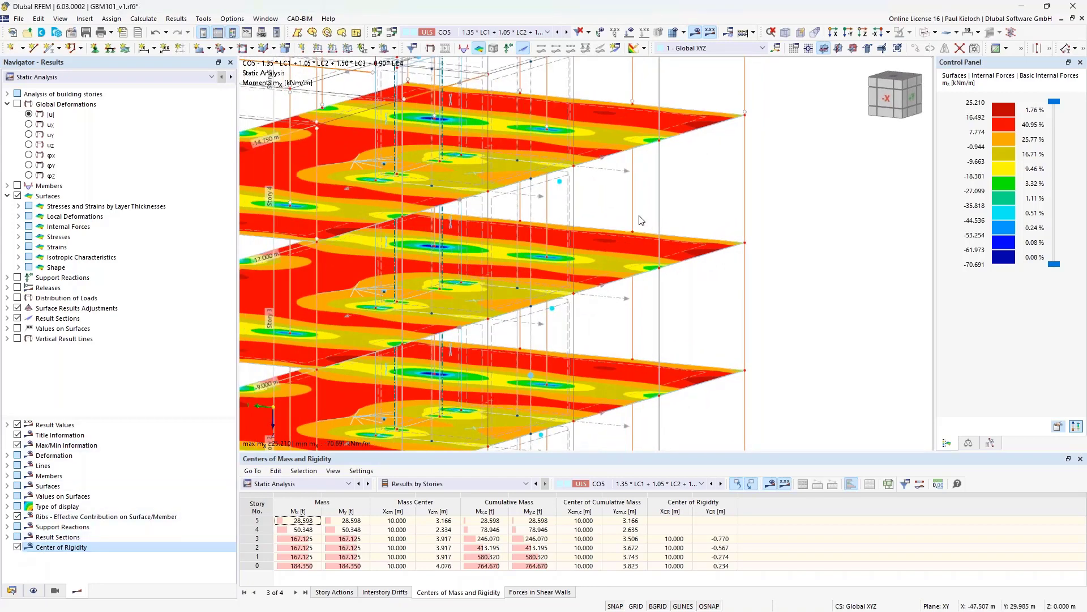
scroll(640, 220, down, 1)
scroll(640, 220, down, 2)
ctrl+middle_drag(603, 265, 881, 234)
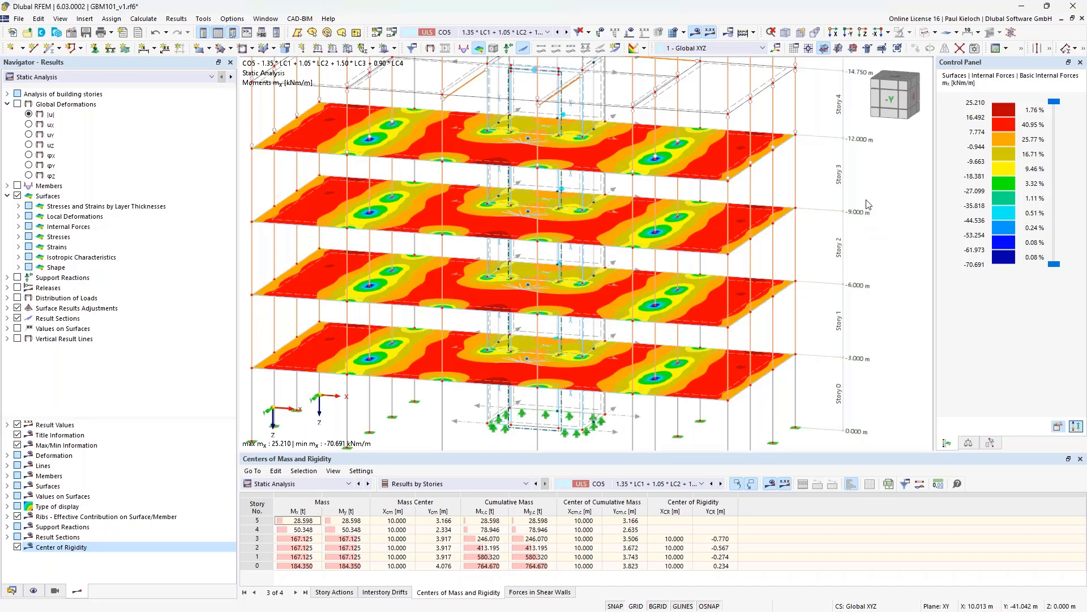
ctrl+middle_drag(868, 205, 828, 203)
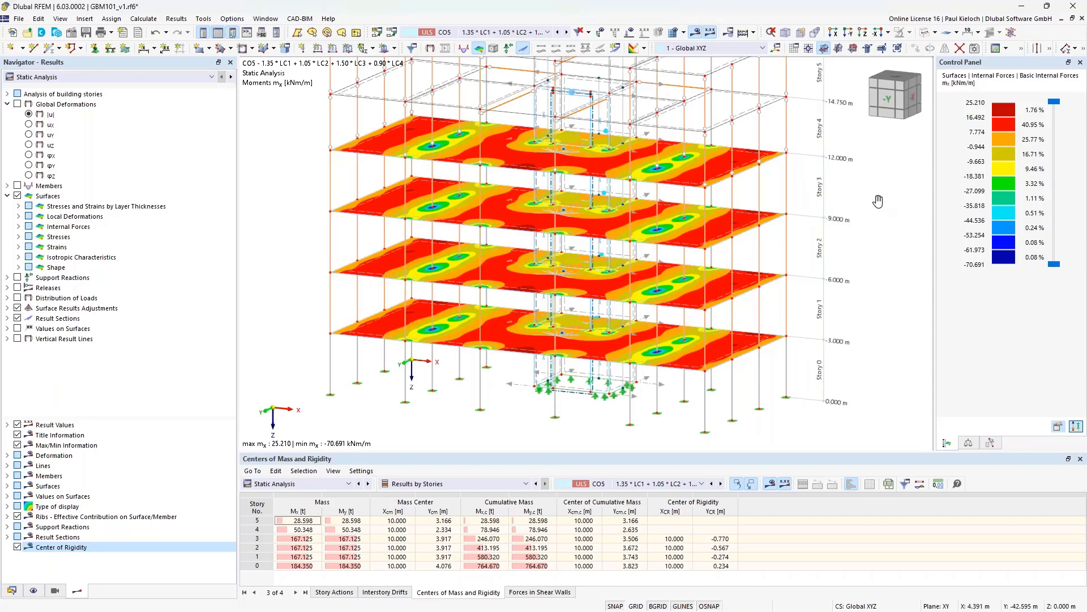
middle_drag(879, 203, 860, 200)
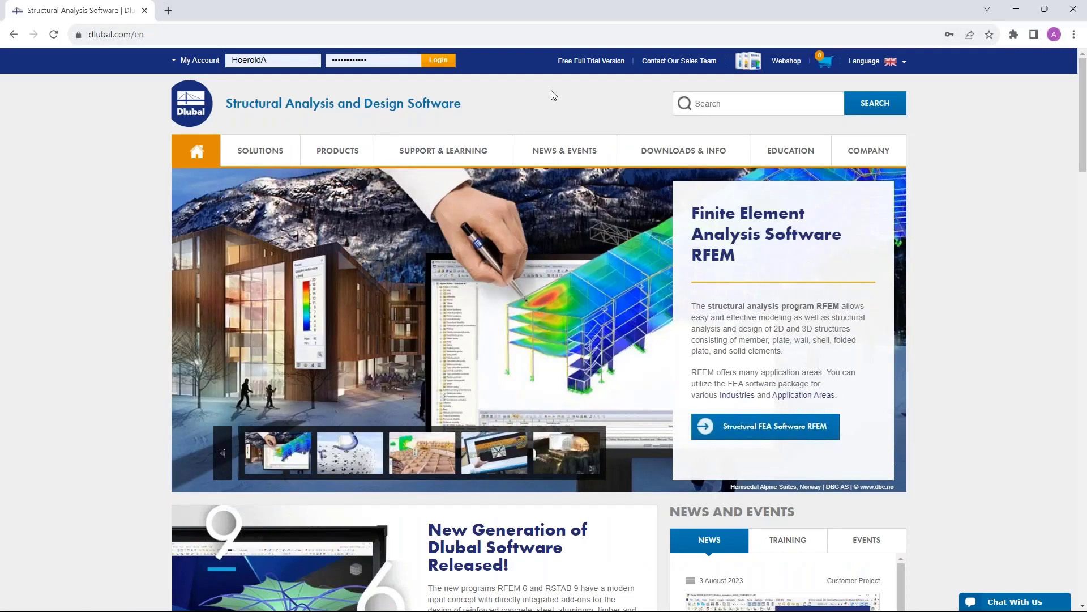
Switch to the Dlubal website in the browser, open the Webinars page under Events and view the upcoming webinars
mouse_move(562, 161)
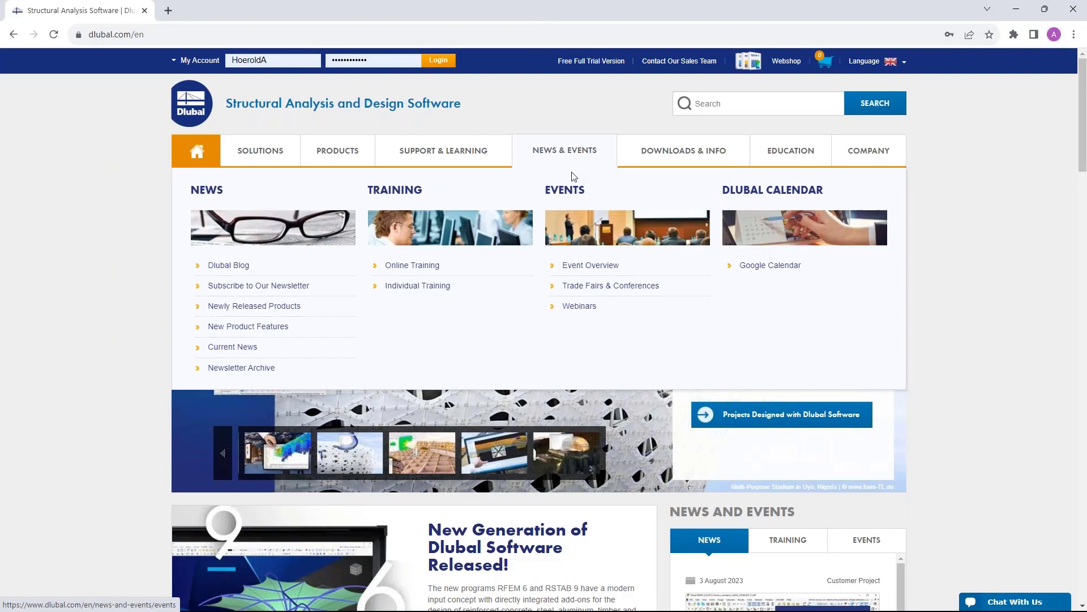
click(584, 310)
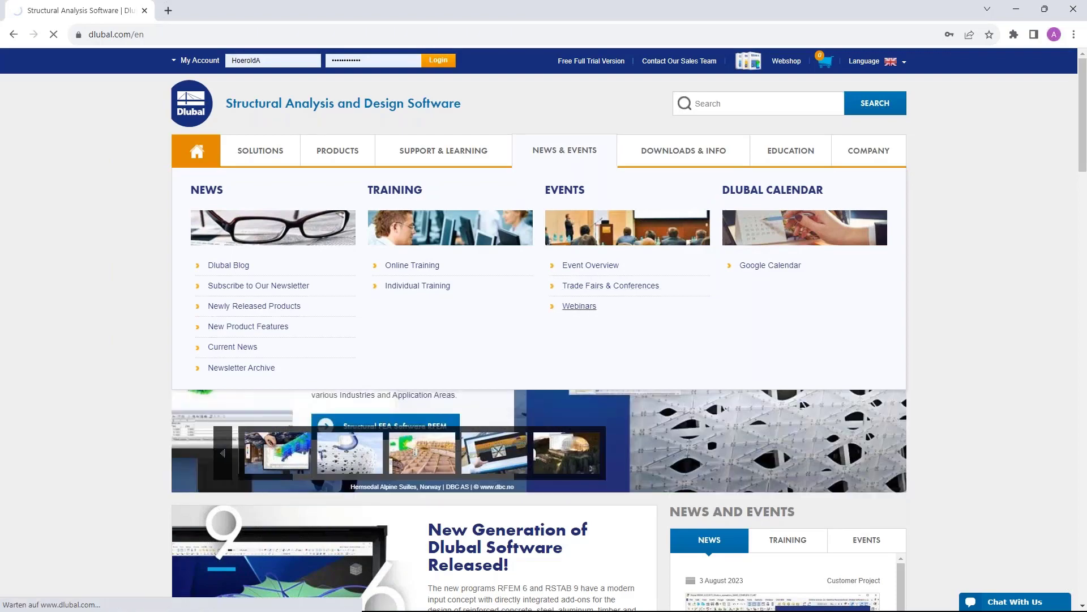
scroll(544, 329, down, 8)
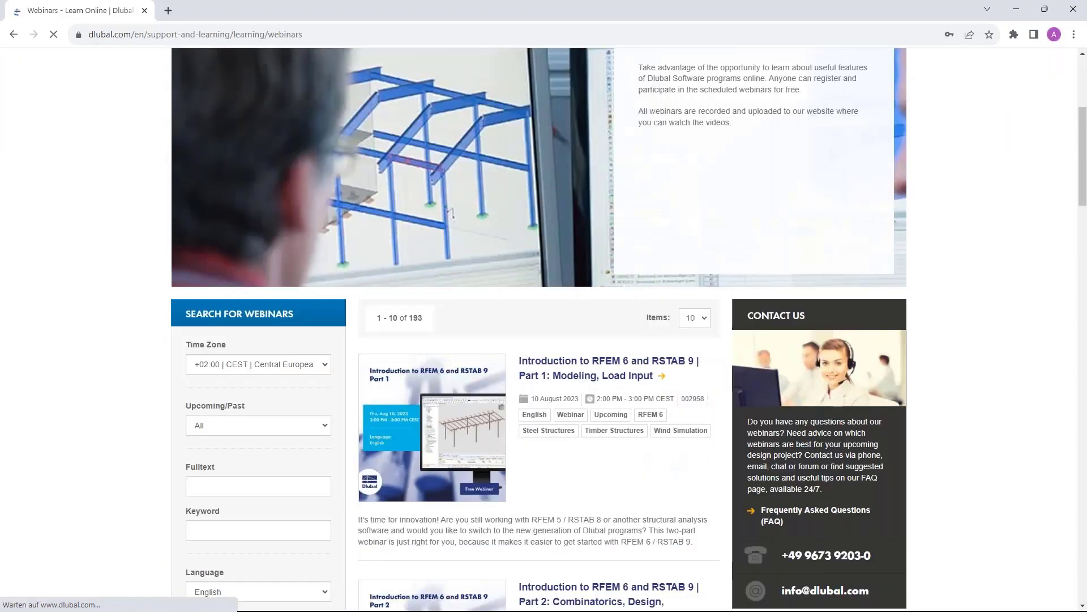
scroll(483, 222, up, 1)
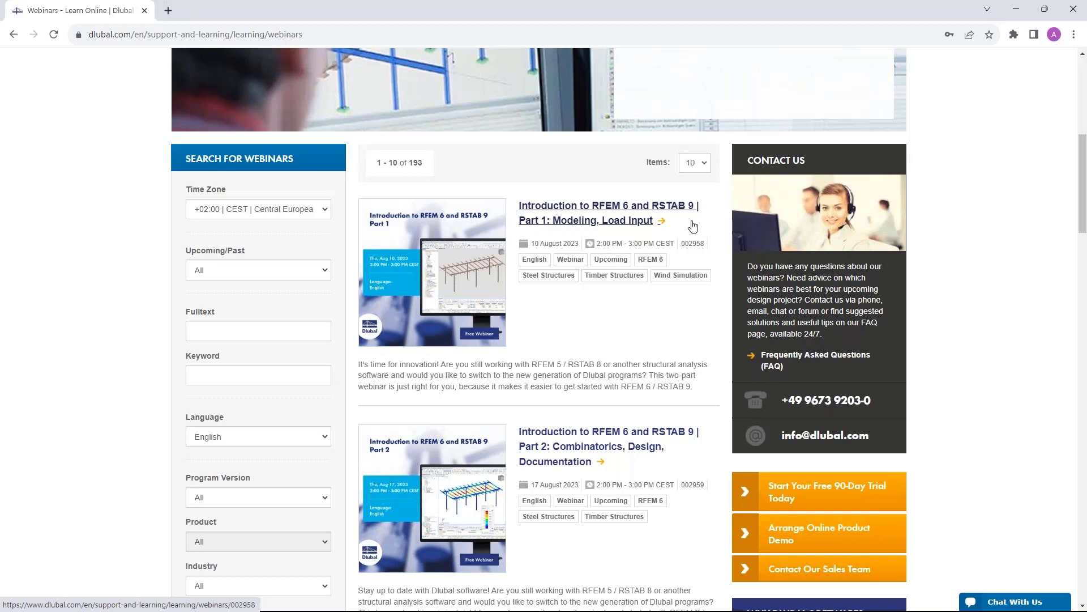
Look through the webinar list and open the page of "Modeling and Design of Frame Structures in RFEM 6 Using Building Model Add-On"
scroll(595, 264, down, 1)
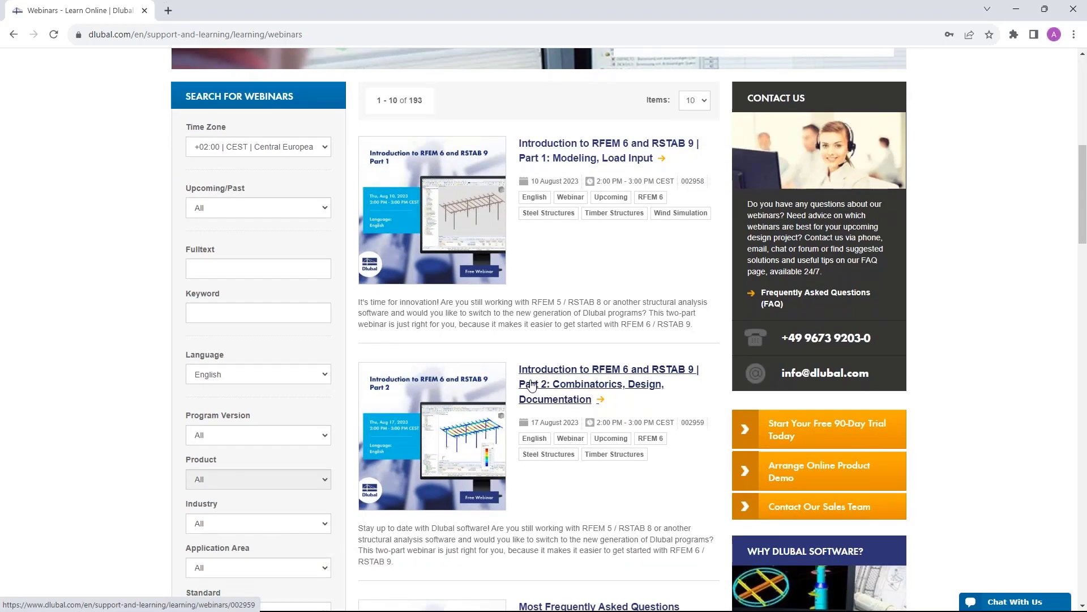
scroll(531, 386, down, 1)
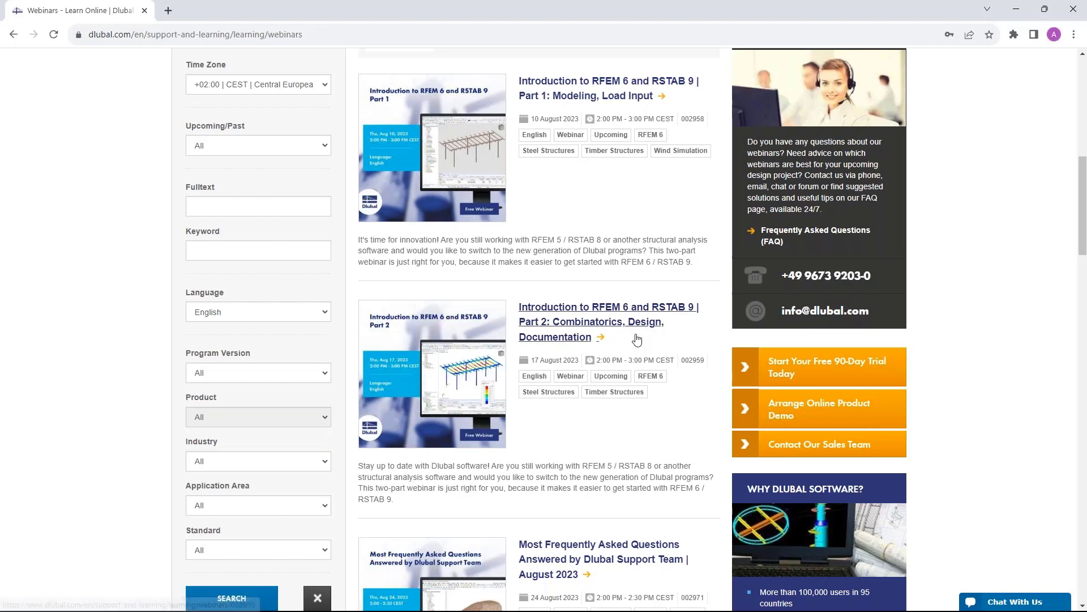
scroll(615, 213, up, 1)
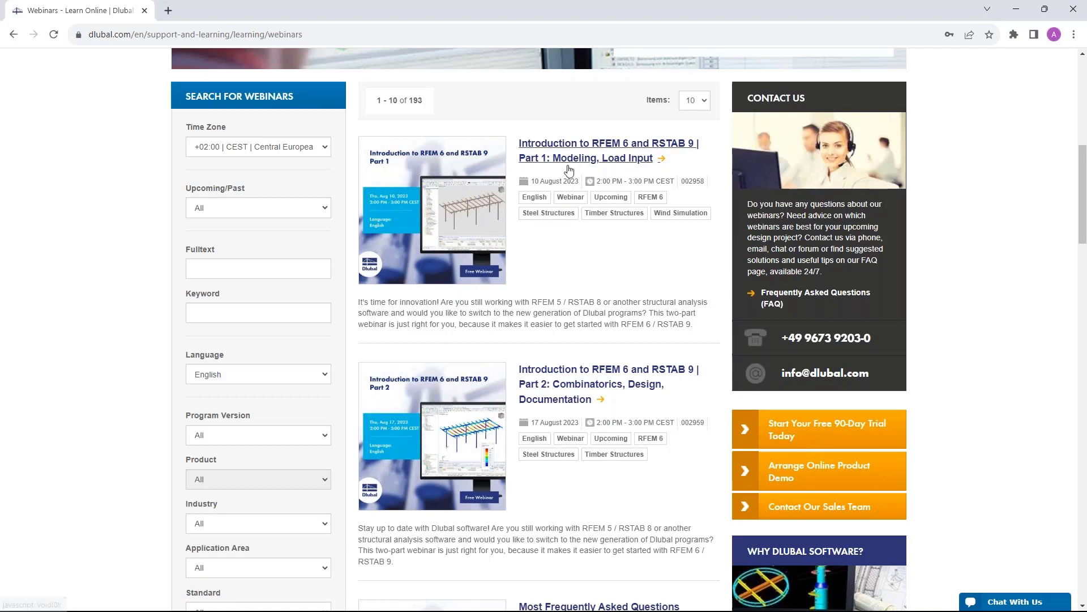
scroll(538, 329, down, 8)
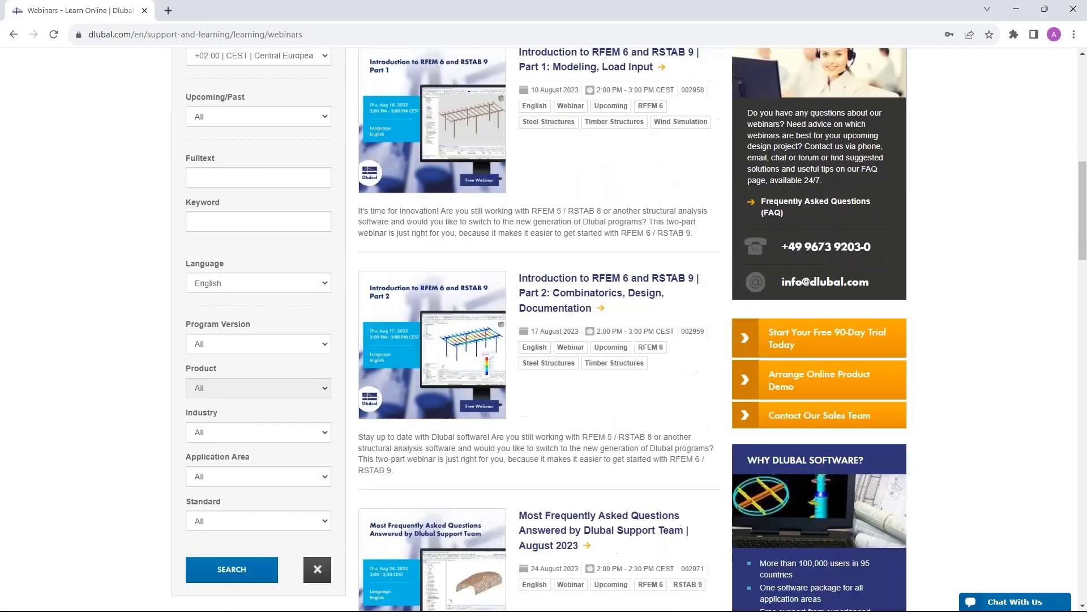
scroll(618, 340, down, 1)
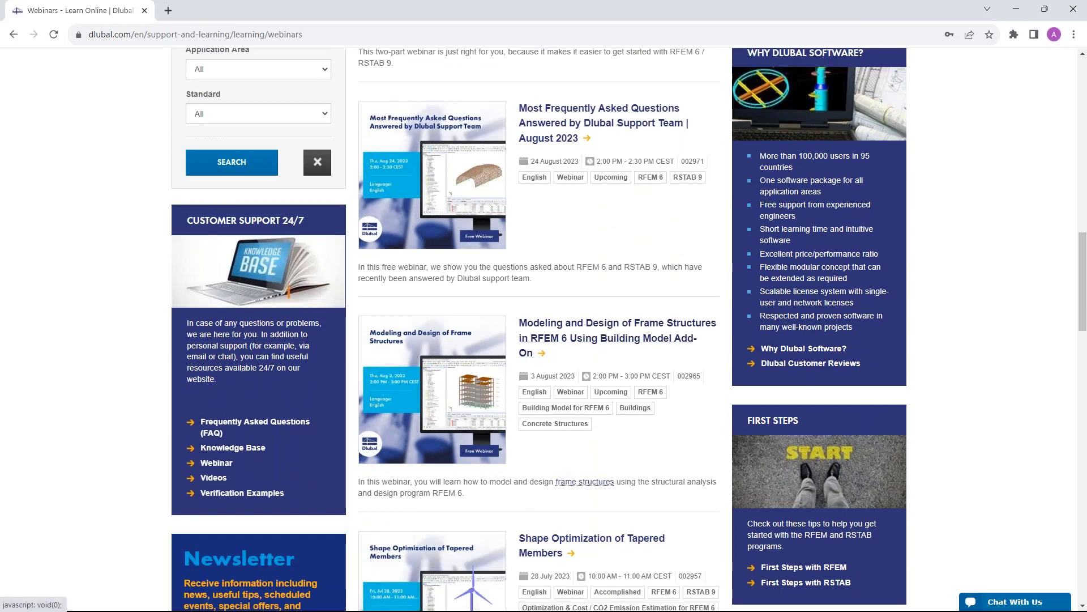
click(578, 327)
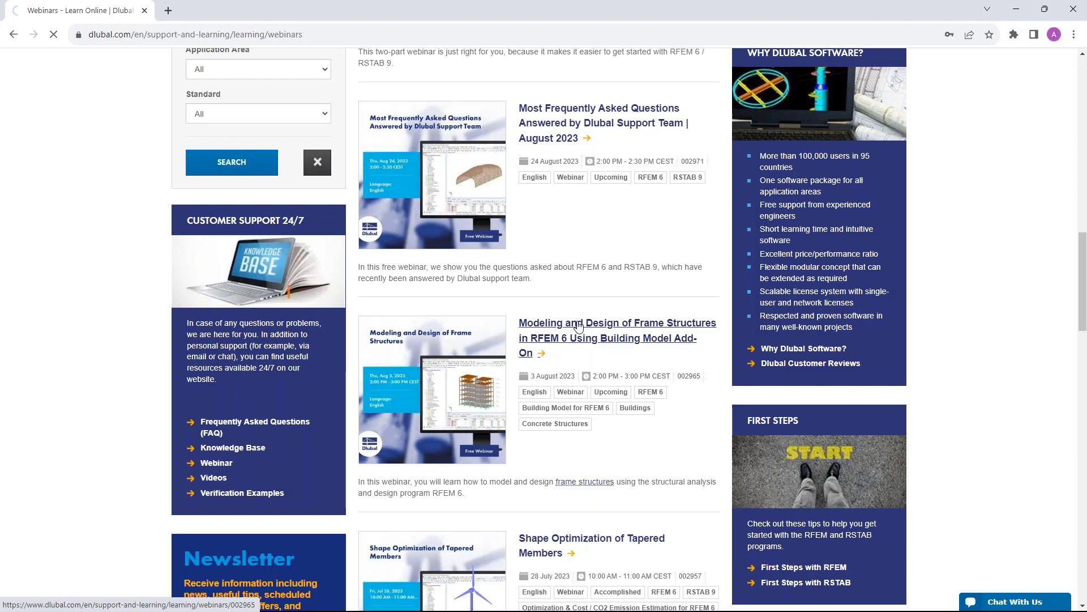
Review the webinar page from the recorded video and time schedule through the presentation slides download to the Models to Download section
scroll(543, 329, down, 4)
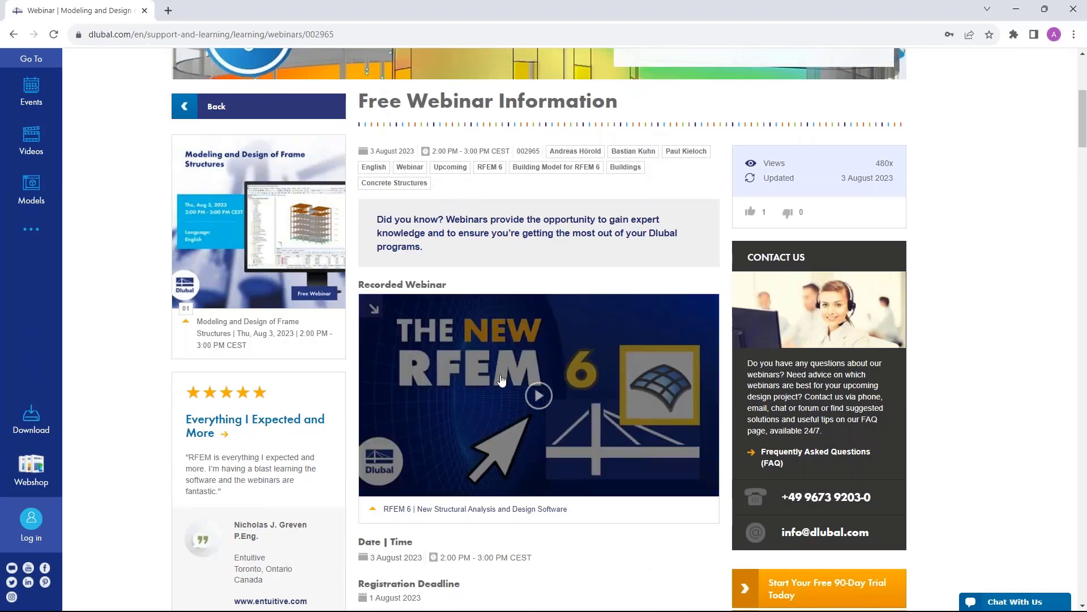
scroll(524, 372, down, 2)
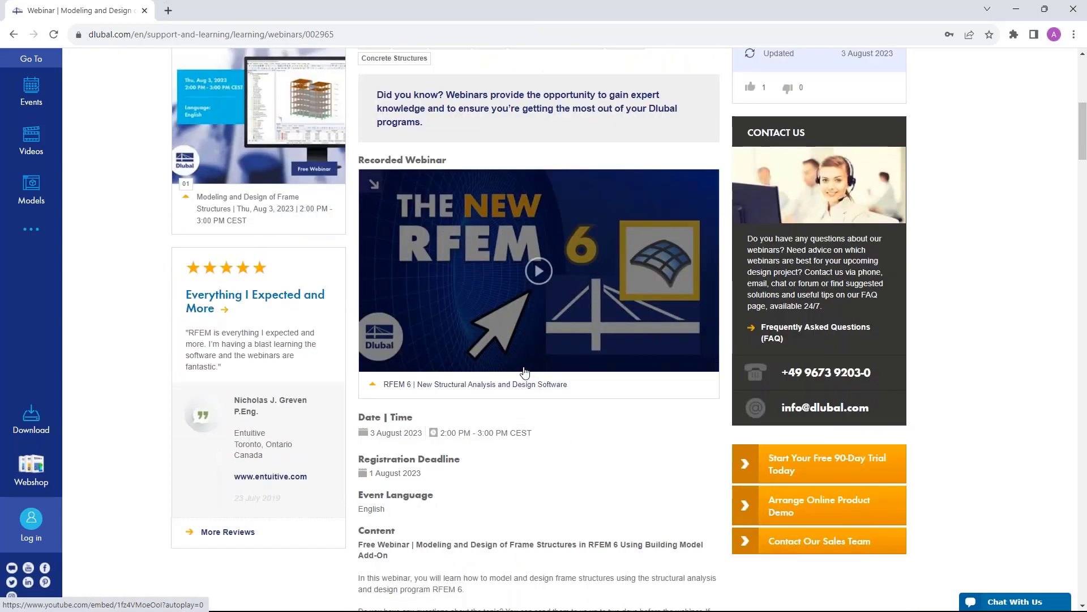
scroll(524, 373, down, 5)
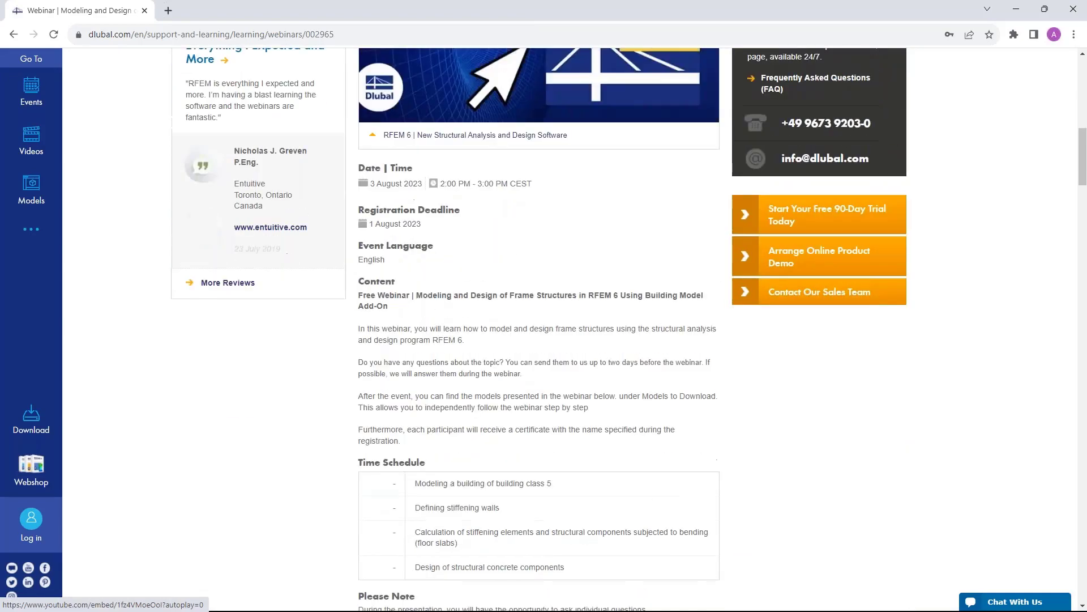
scroll(461, 414, down, 11)
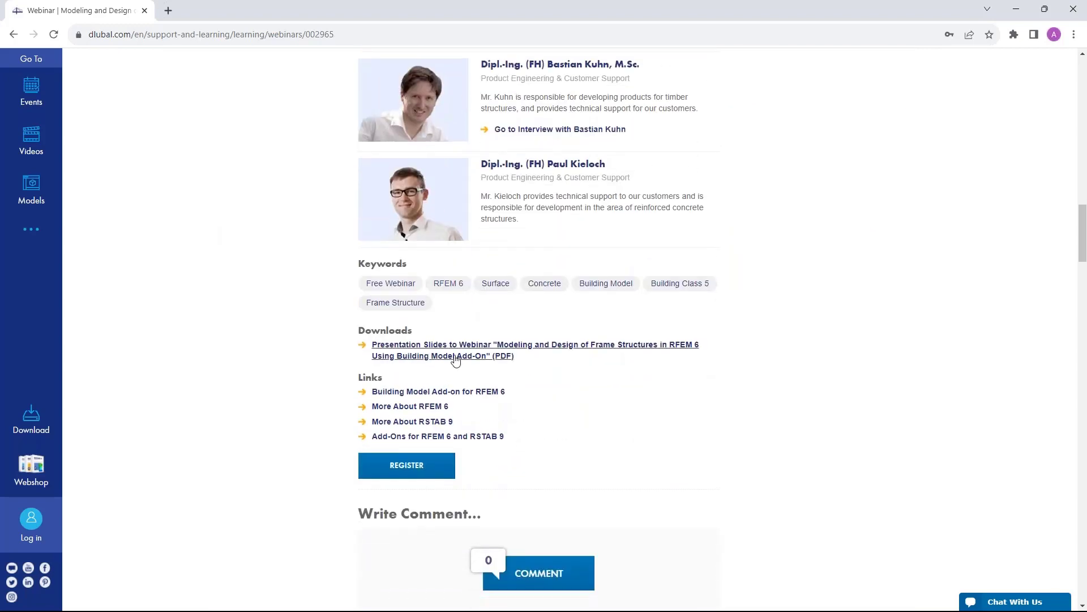
scroll(456, 358, down, 1)
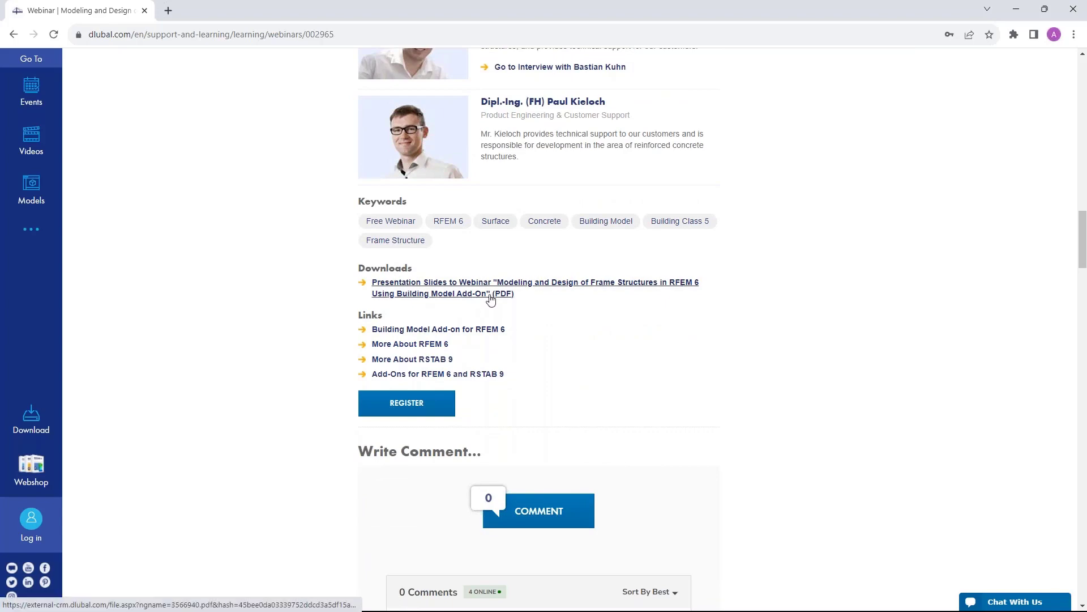
scroll(584, 309, down, 1)
scroll(585, 309, down, 15)
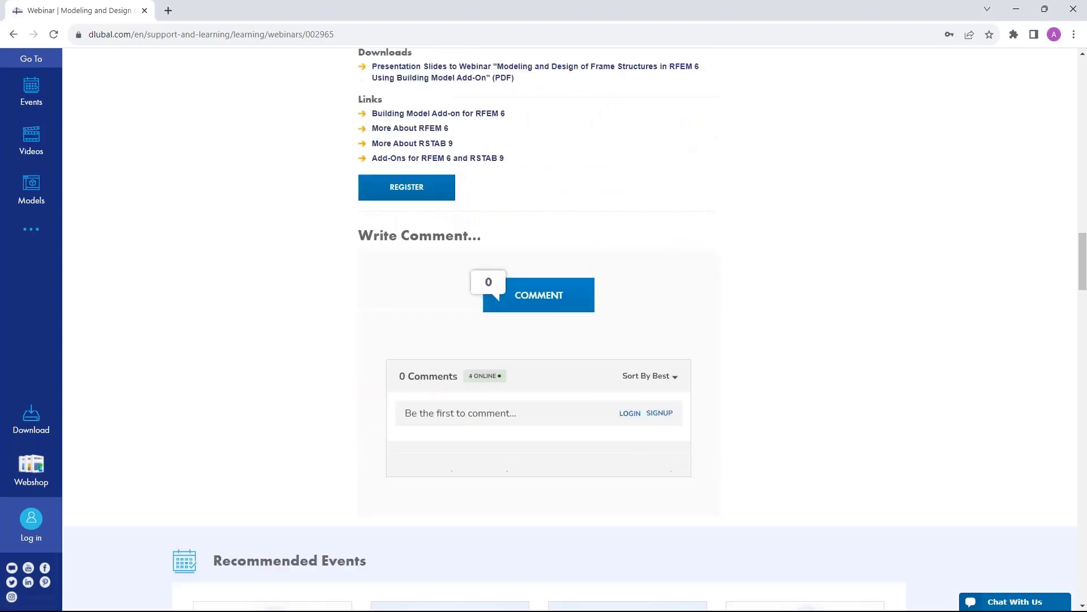
scroll(331, 373, down, 6)
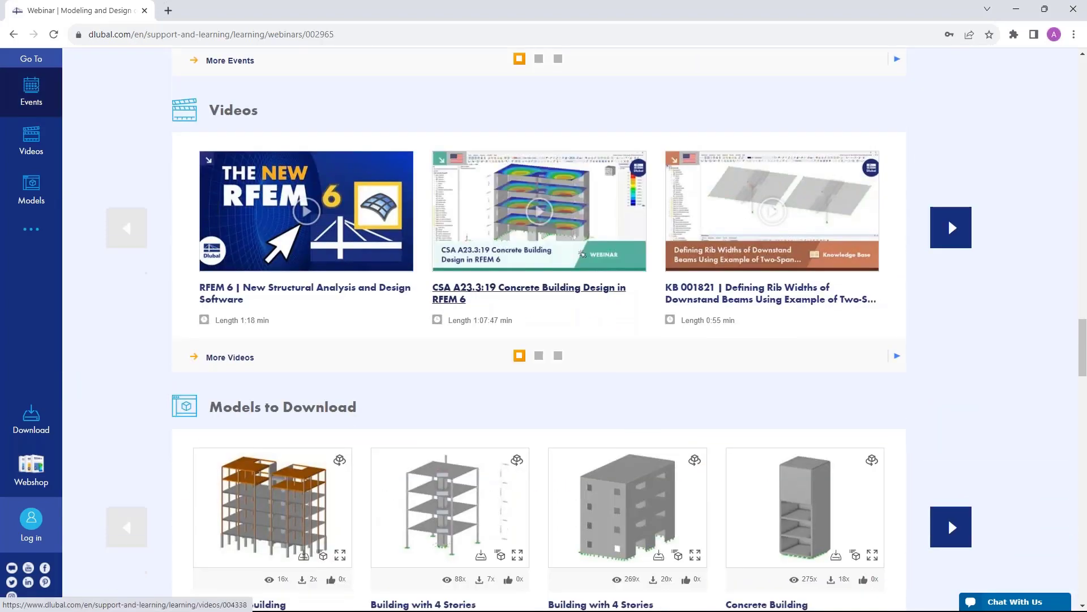